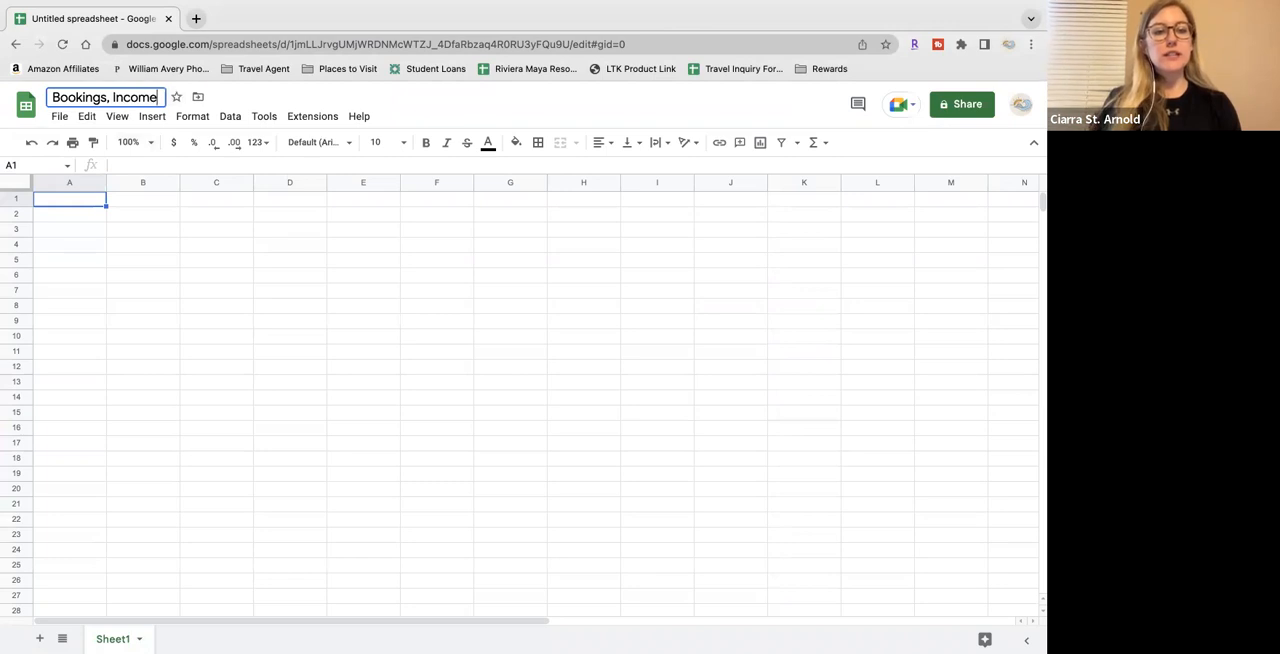
Title the spreadsheet "Bookings, Income, & Expenses for 2023"
type("enses")
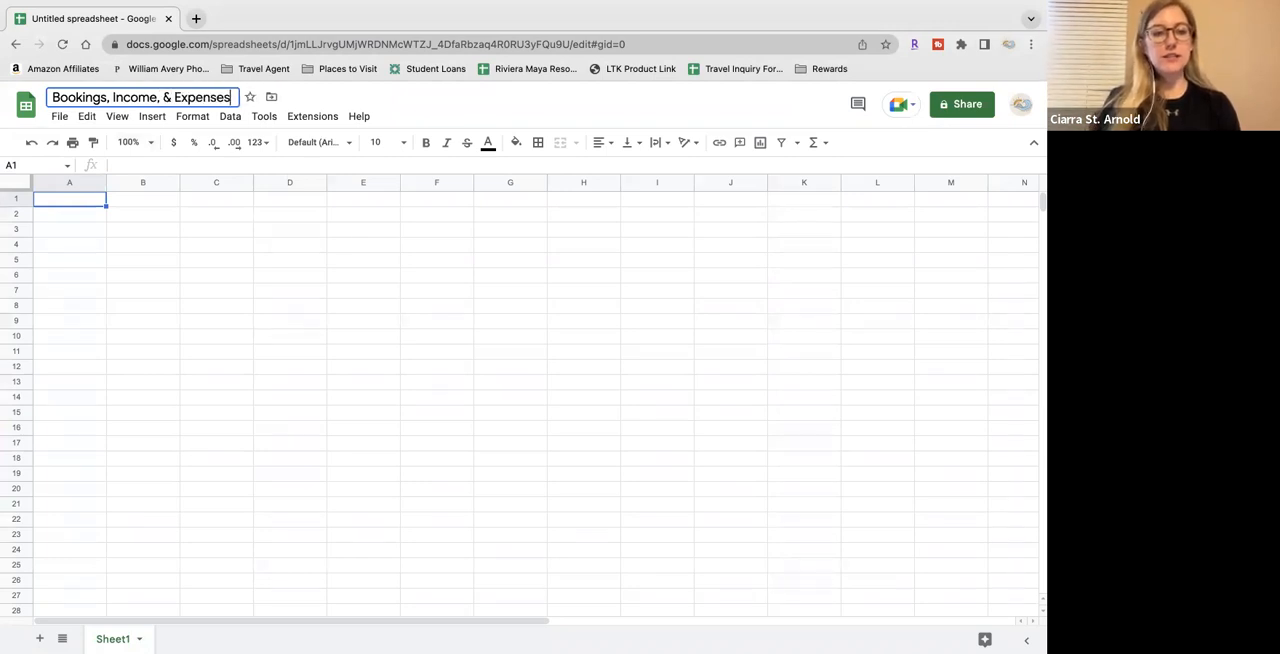
type(" for 2023")
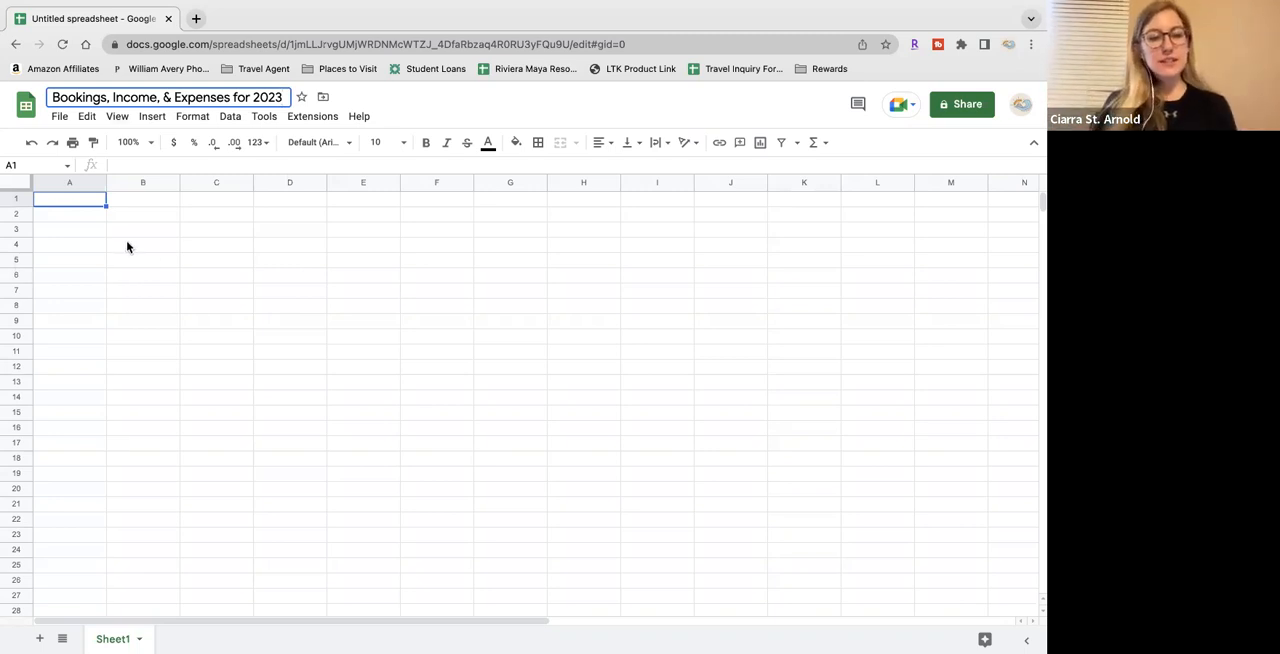
left_click(128, 246)
left_click(61, 206)
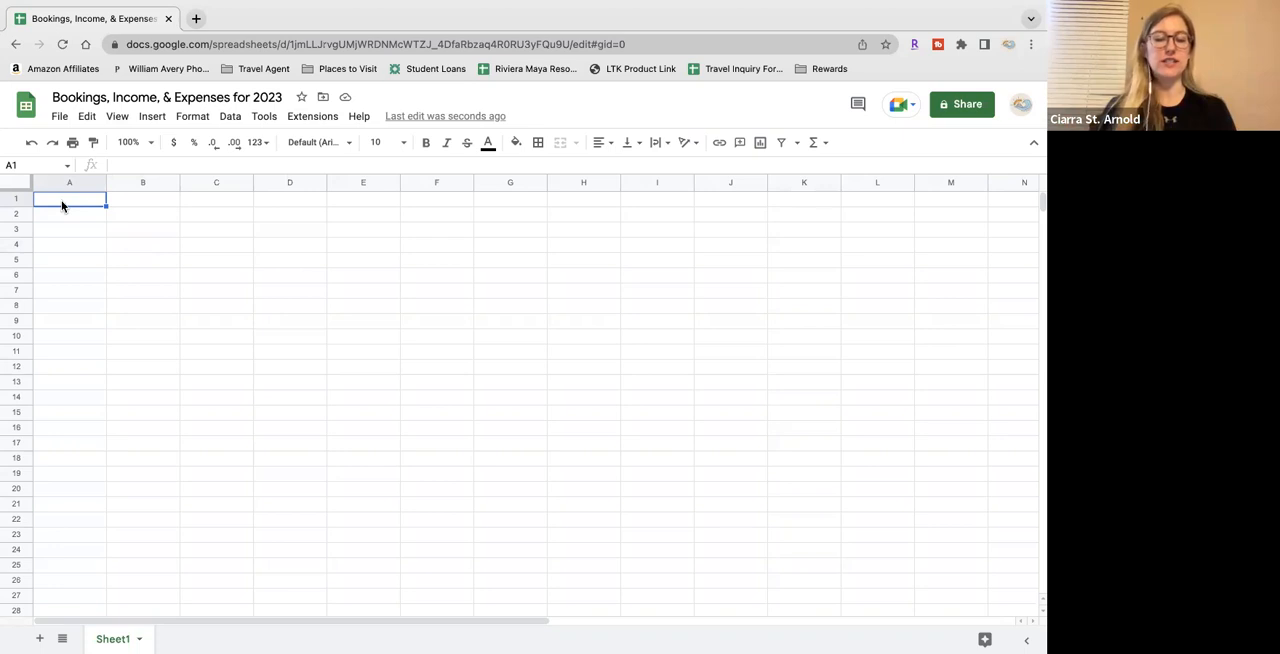
Rename Sheet1 as "Bookings 2023"
double_click(118, 638)
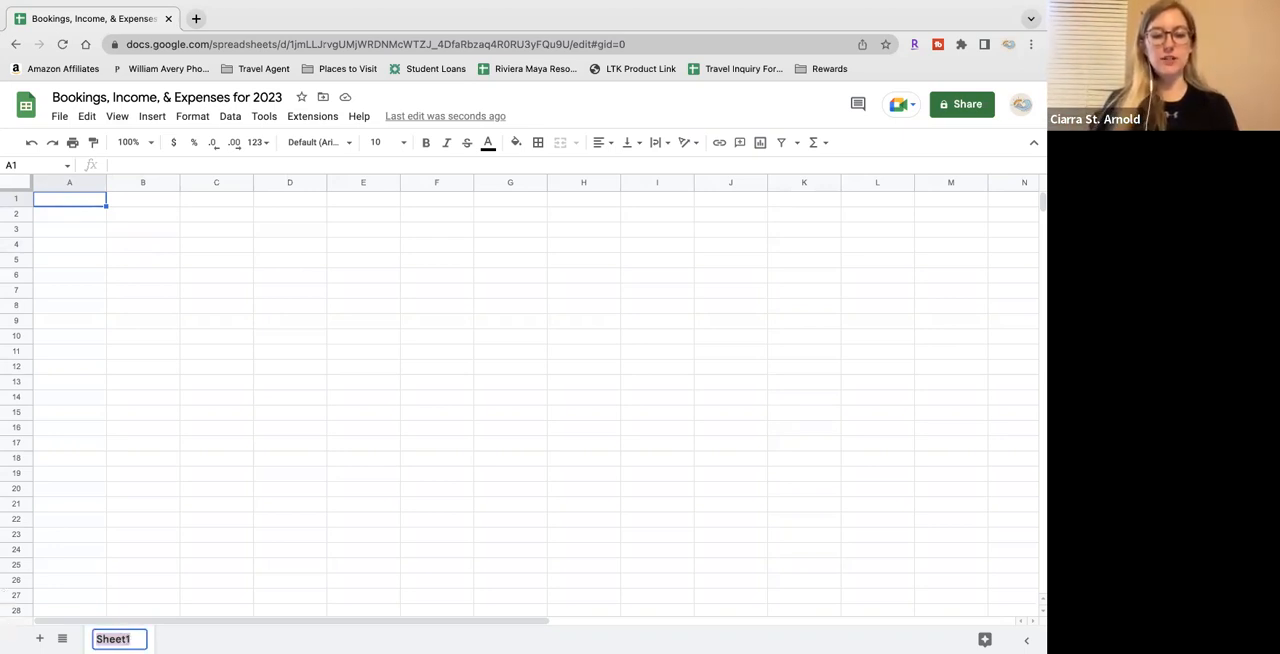
type("Boo")
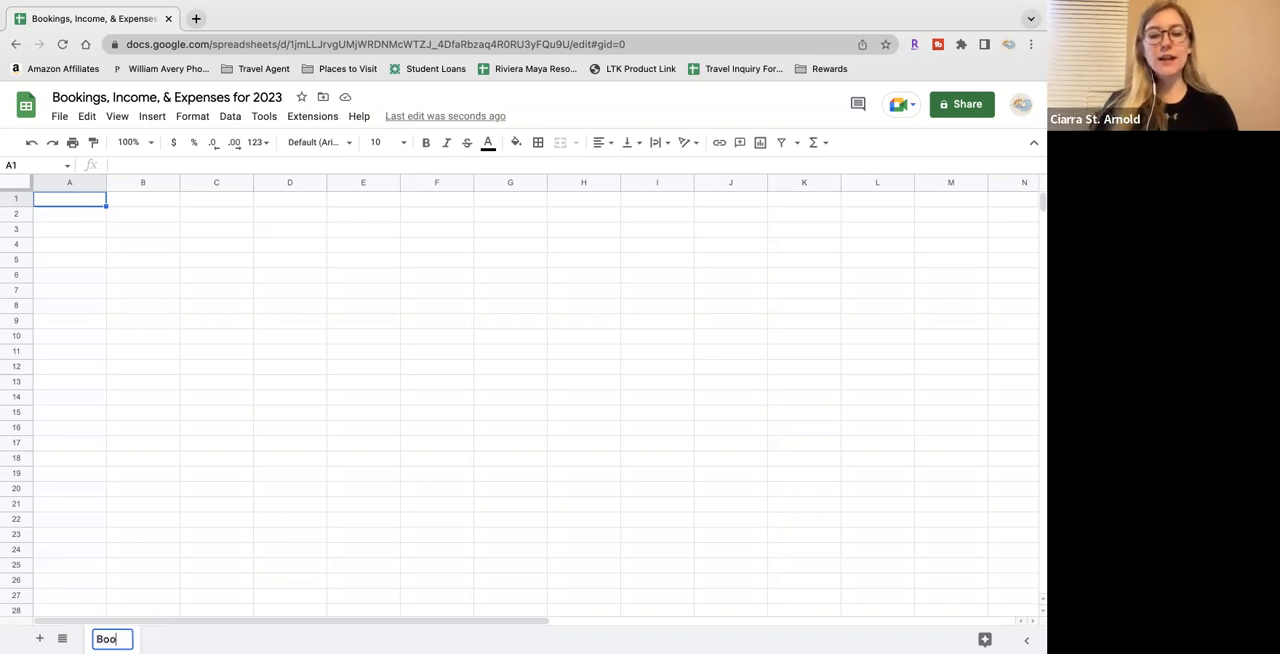
type("kings 2023")
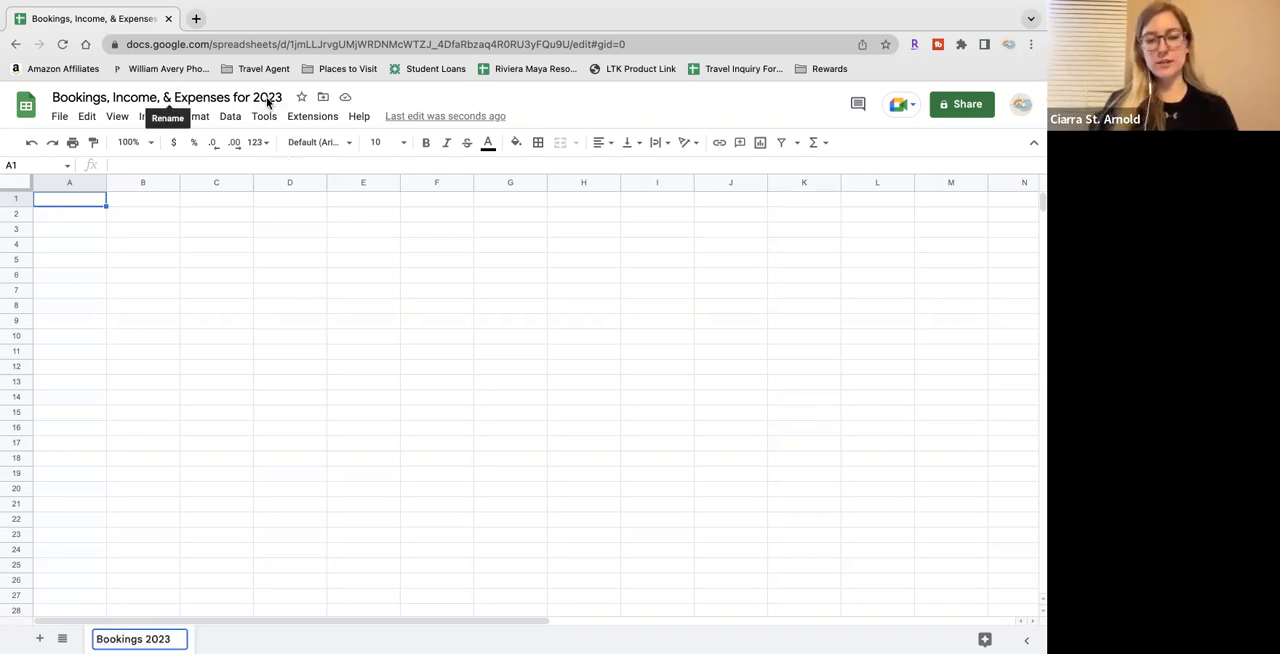
left_click(202, 528)
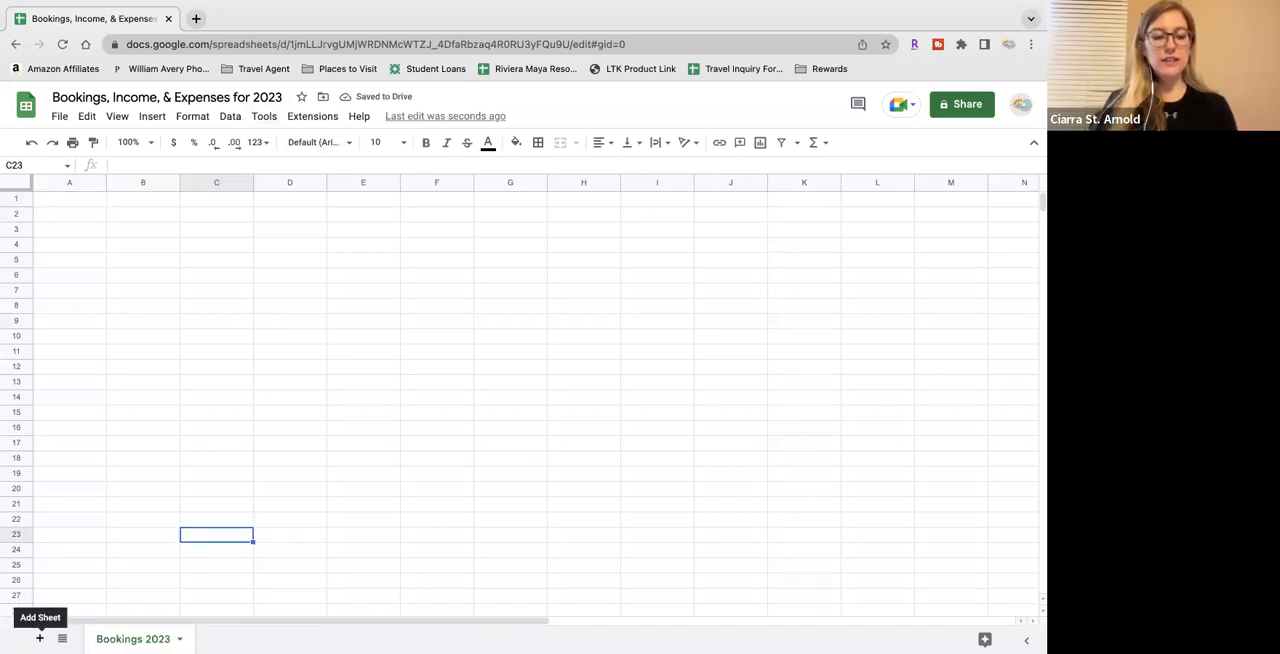
Add a second sheet and name it "Money Earned 2023"
left_click(40, 638)
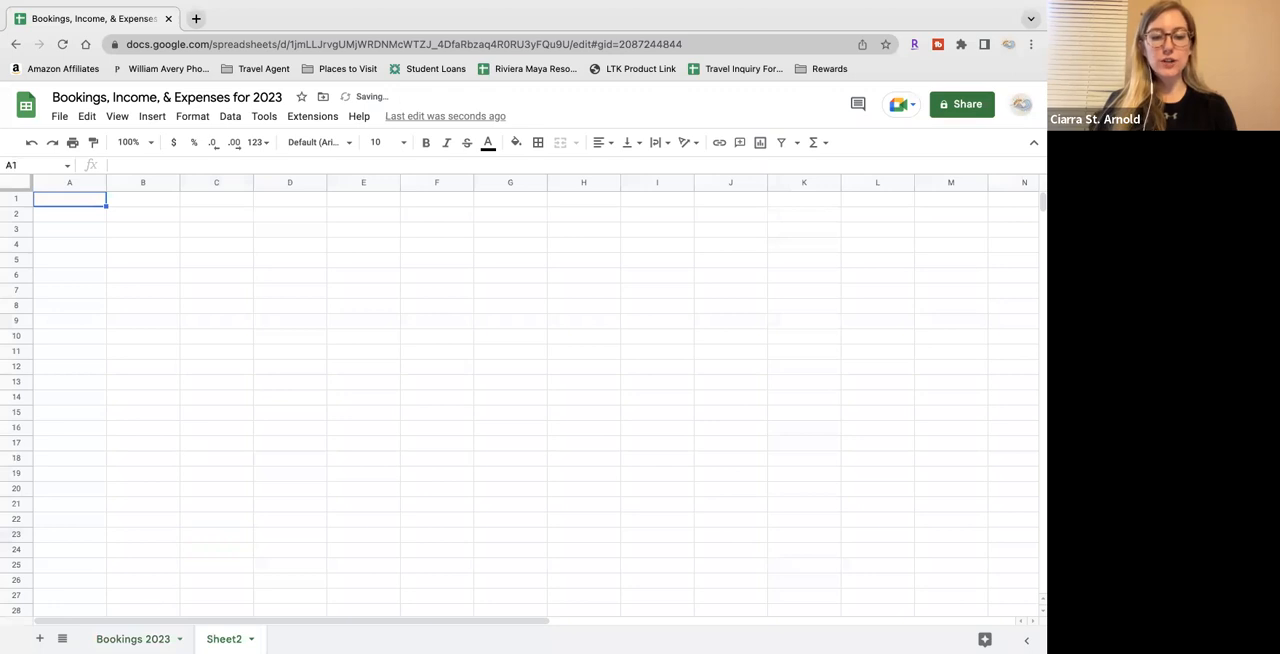
double_click(224, 639)
type("Money Earned 2023")
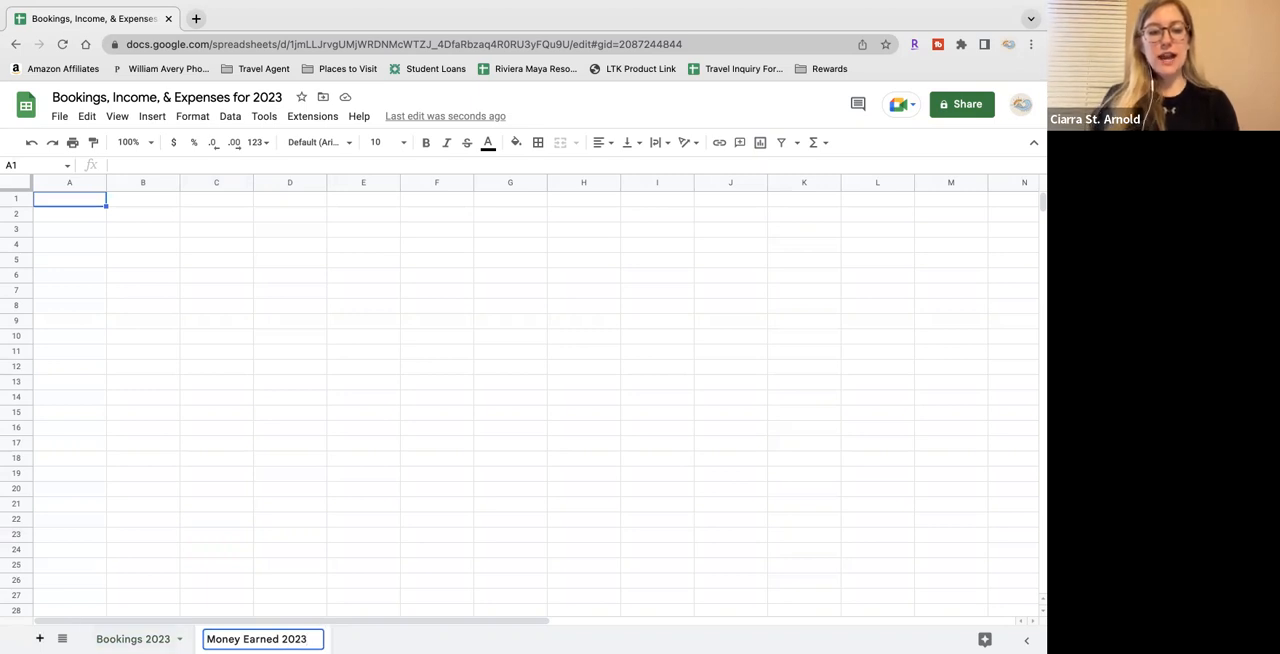
Add a third sheet and name it "Expenses in 2023"
left_click(40, 638)
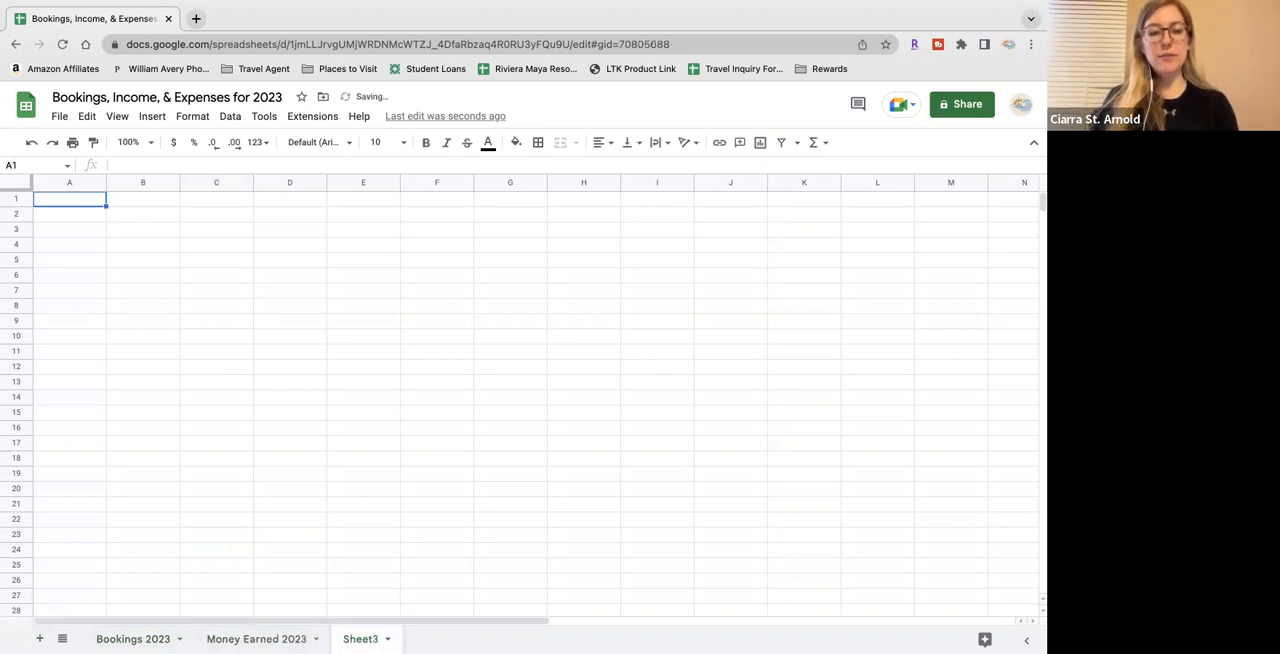
double_click(360, 639)
type("Expense")
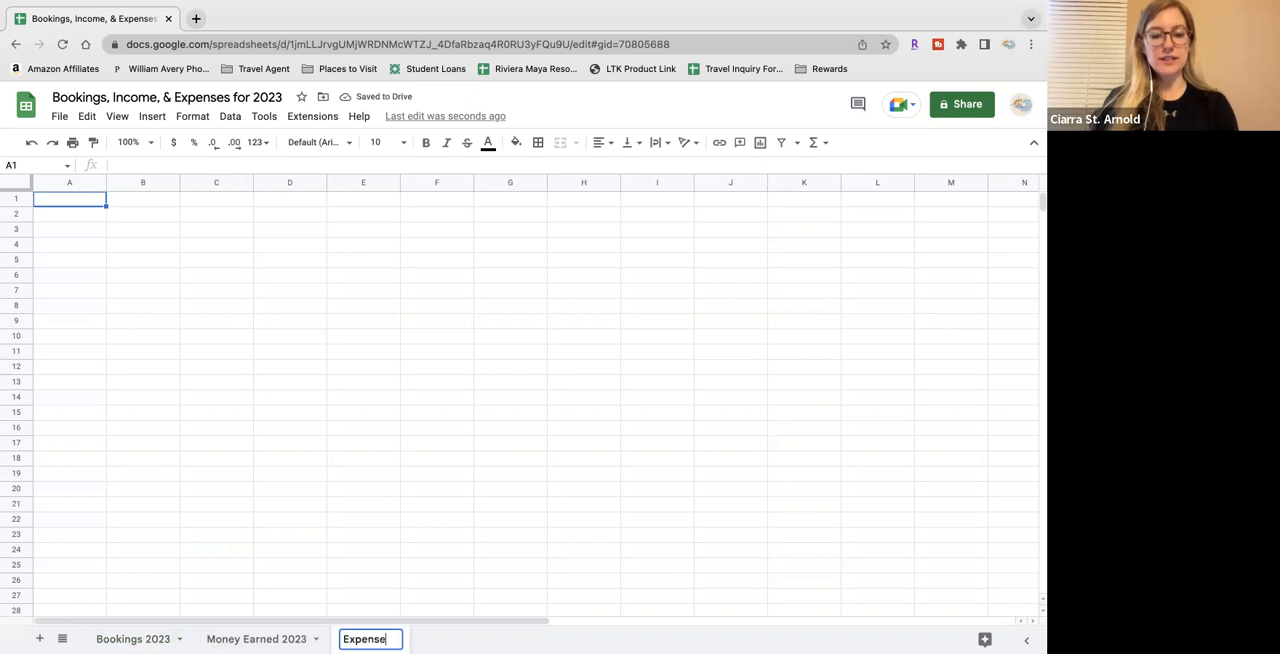
type("s in 2023")
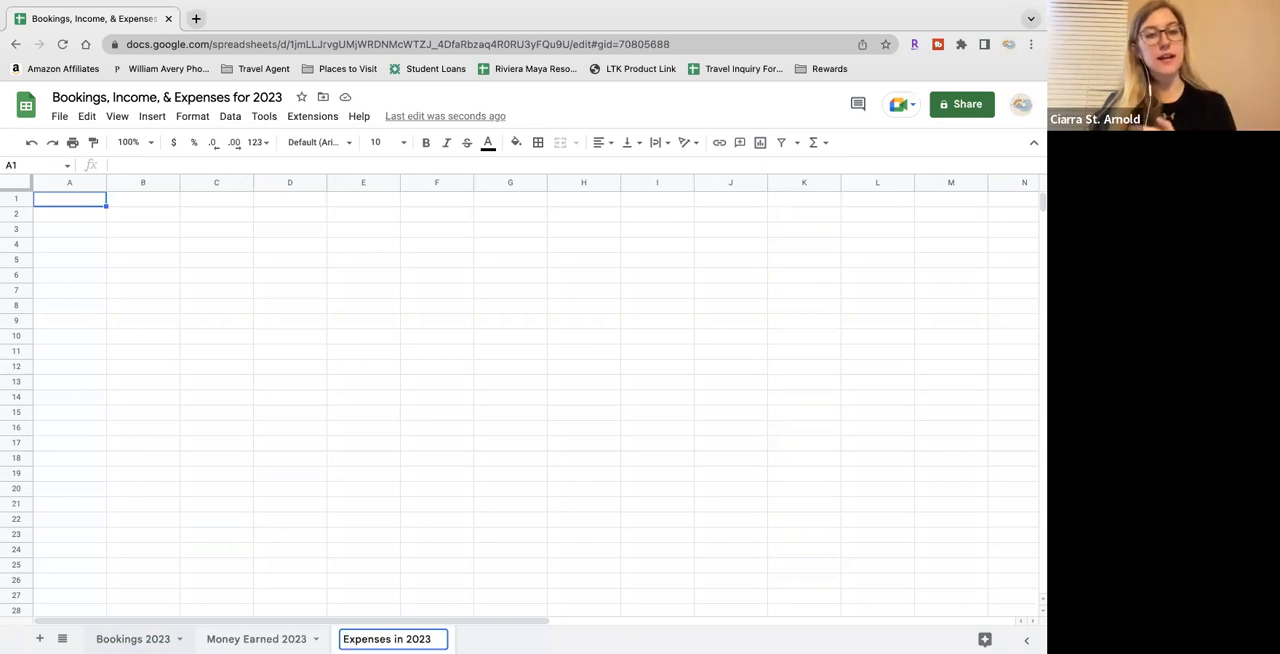
On the Bookings 2023 sheet, enter the headers "WHO/WHAT" in A1 and "DATE BOOKED" in B1
left_click(124, 639)
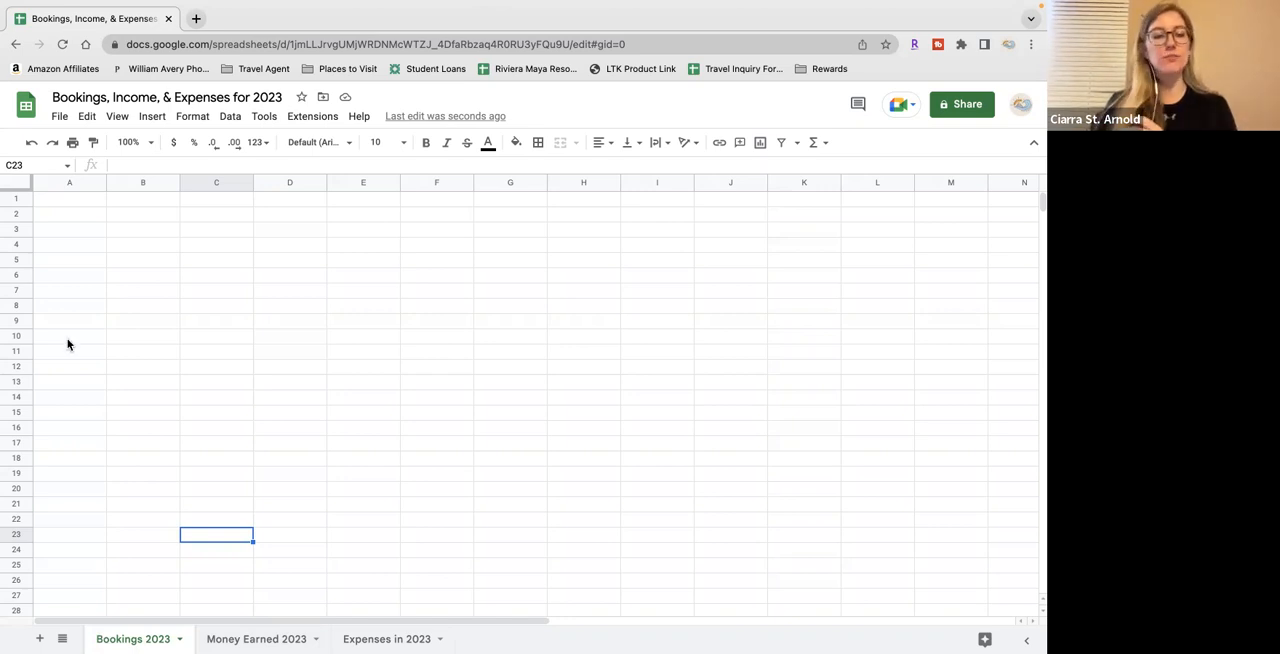
left_click(77, 205)
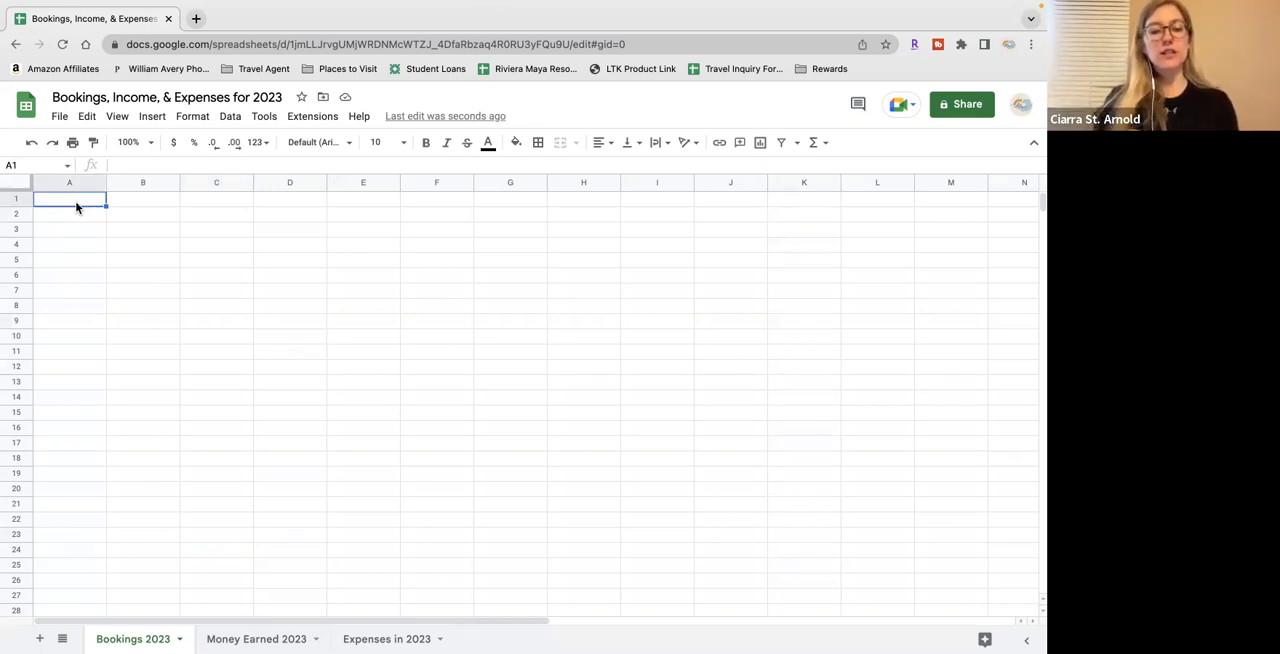
type("who")
key("BackSpace")
key("BackSpace")
key("BackSpace")
type("WHO/WHAT")
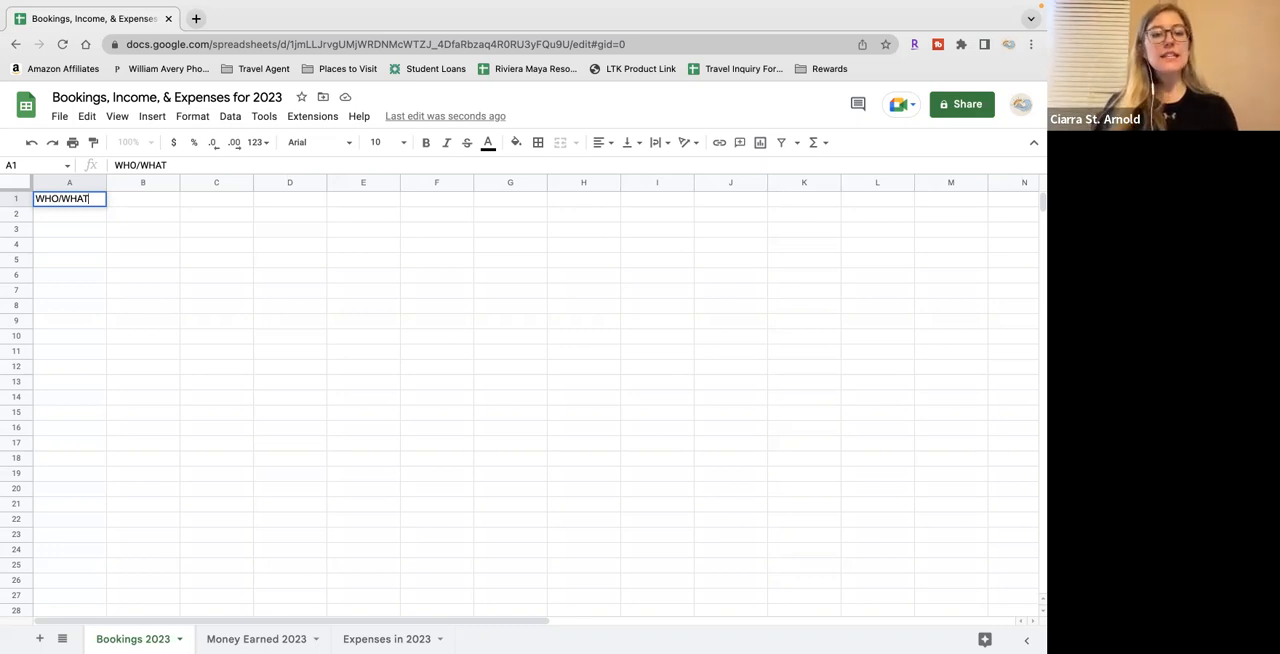
key("Tab")
type("DATE BOOKED")
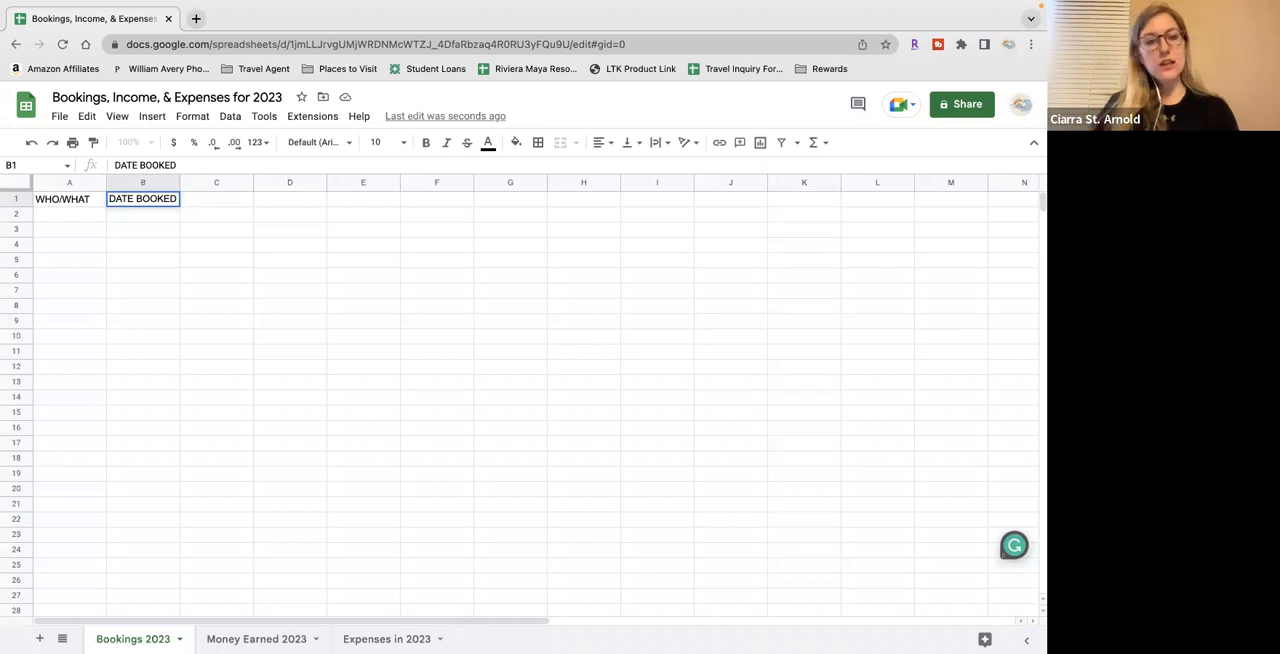
Enter the headers "TOTAL AMOUNT BOOKED" in C1 and "INSTANT COMMISSIONS" in D1
key("Tab")
type("TOTAL AMOUNT BOOKED")
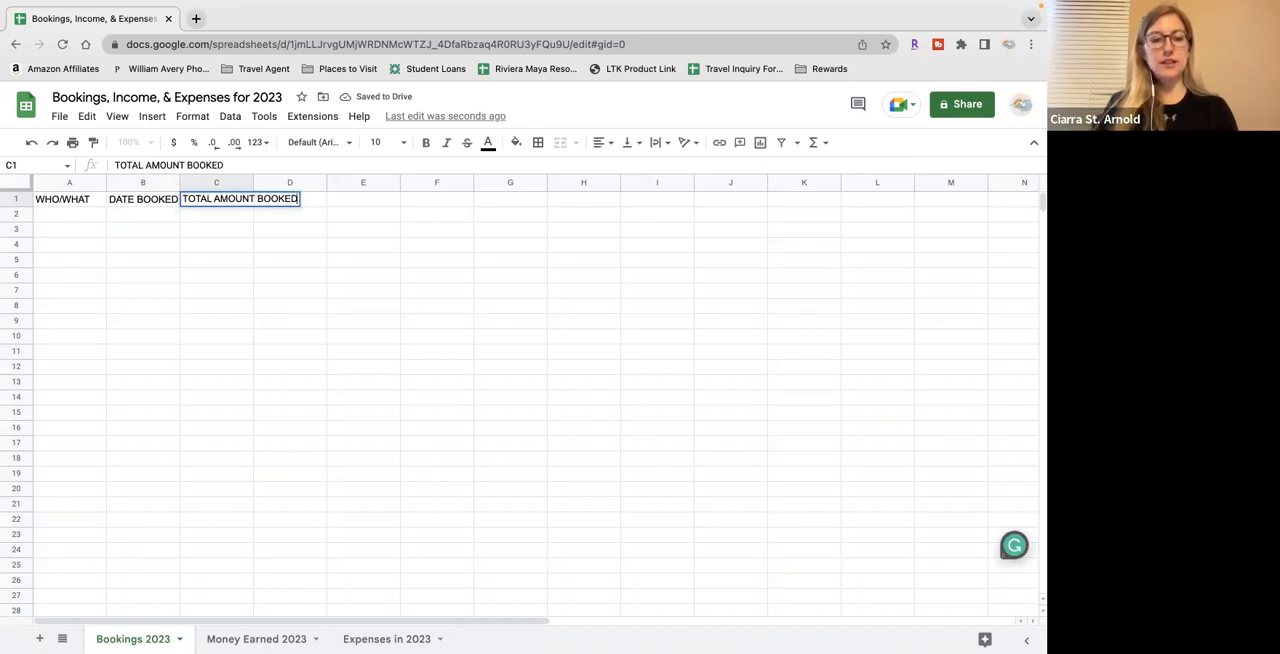
key("Tab")
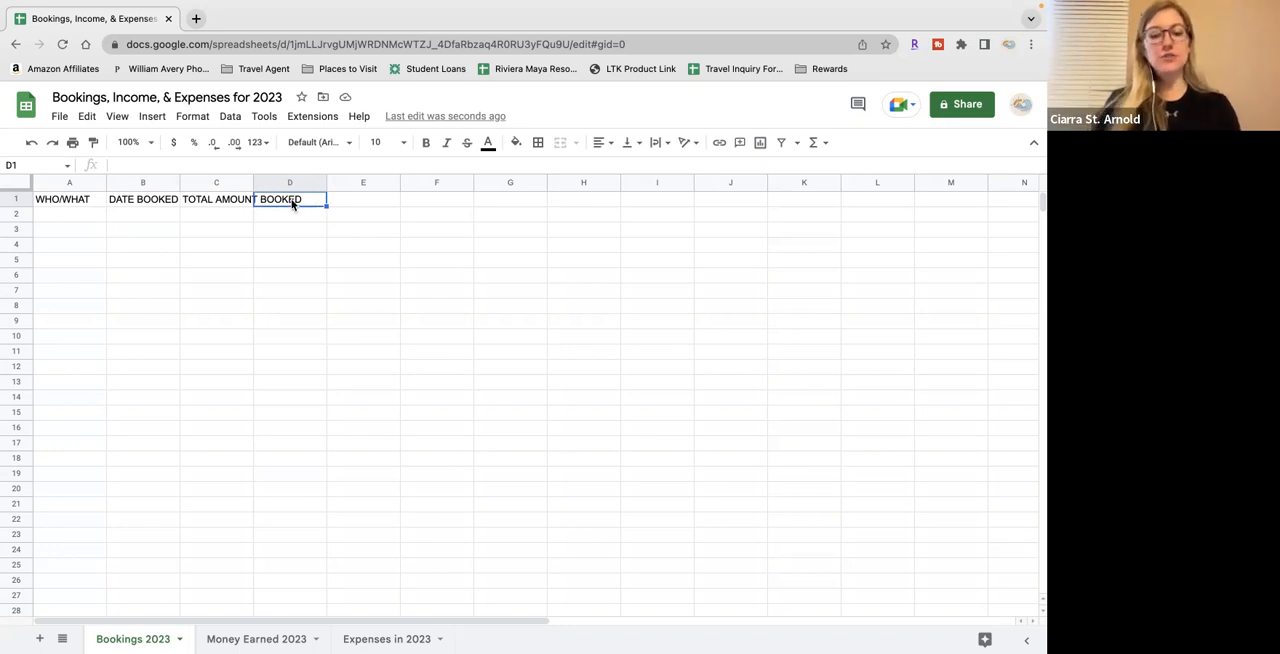
type("INSTANT COMMISSIONS")
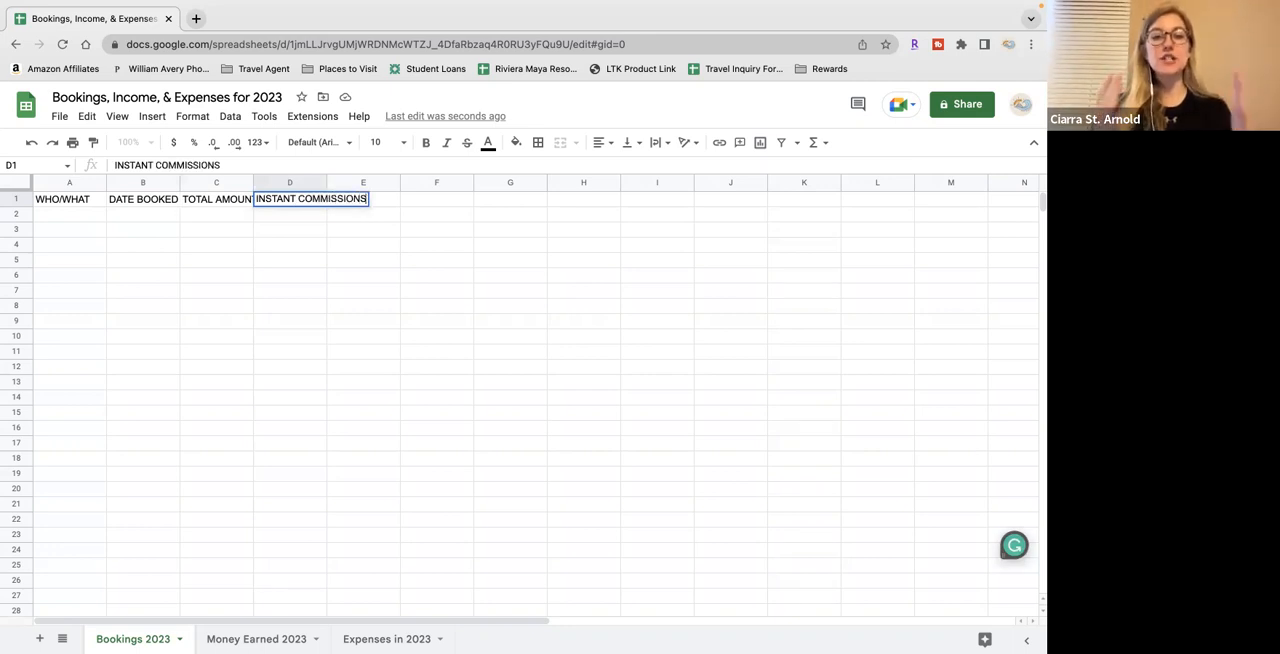
Enter the headers "ARCHER COMMISSIONS" in E1 and "TOTAL EARNED" in F1
key("Tab")
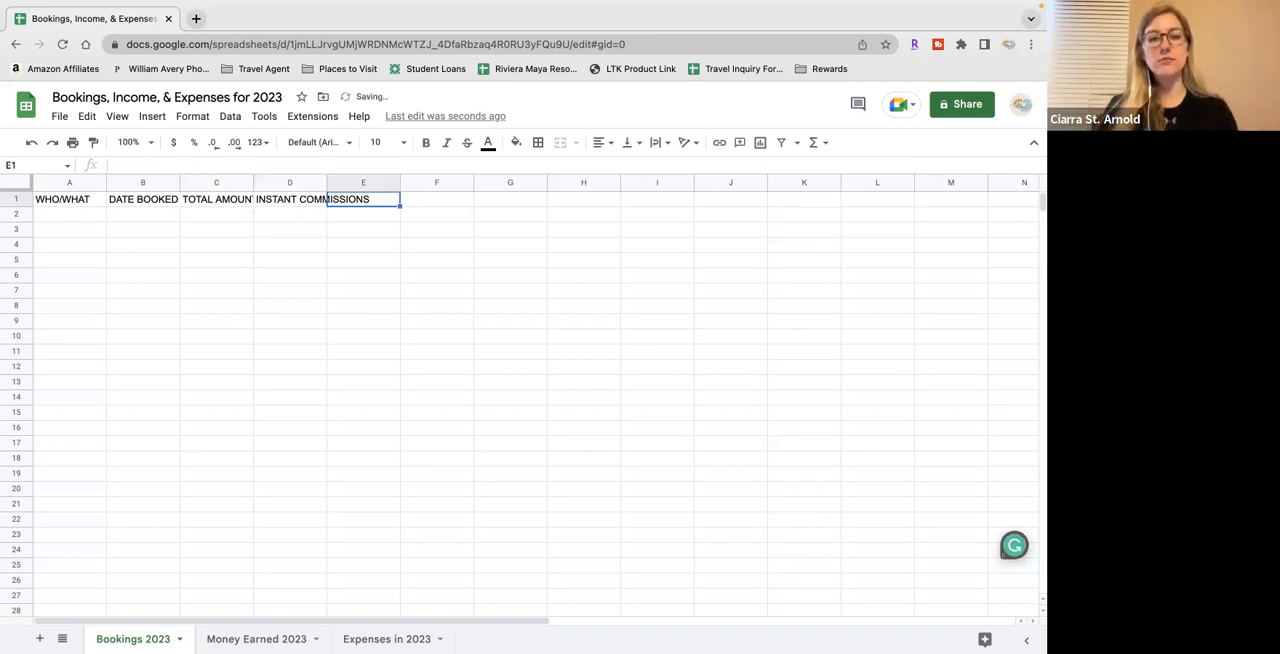
type("ARCHER ")
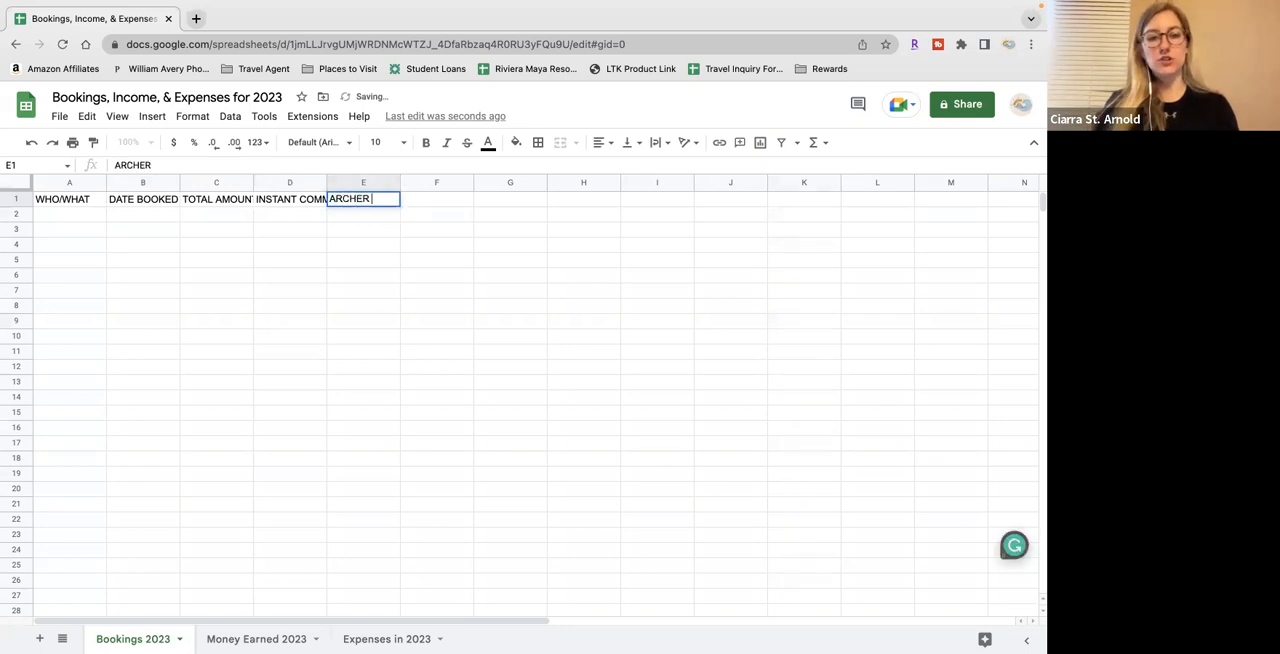
type("COMMISSIONS")
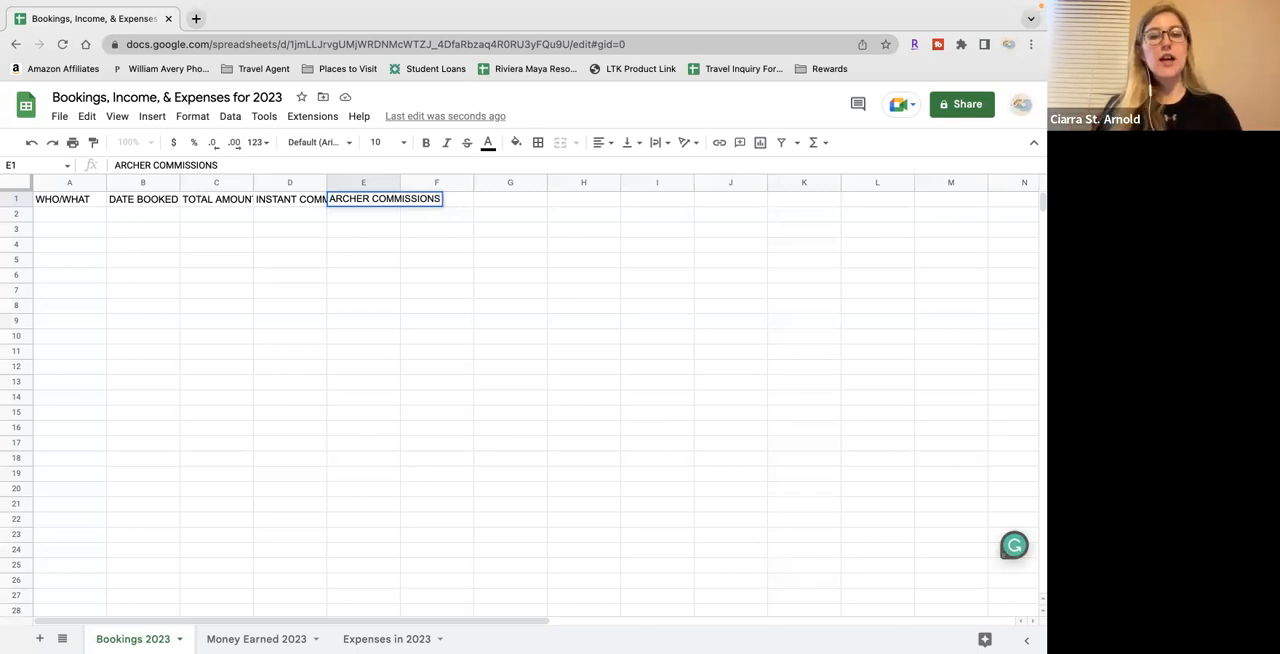
key("Tab")
type("TOT")
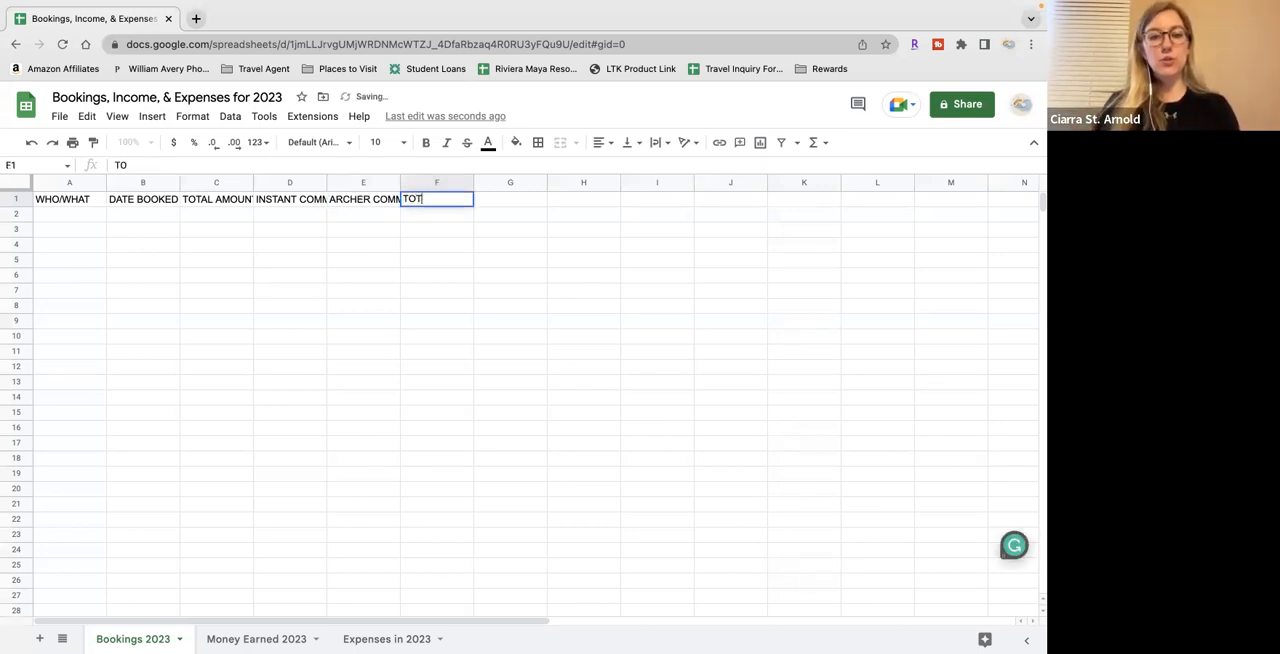
type("AL EARNED")
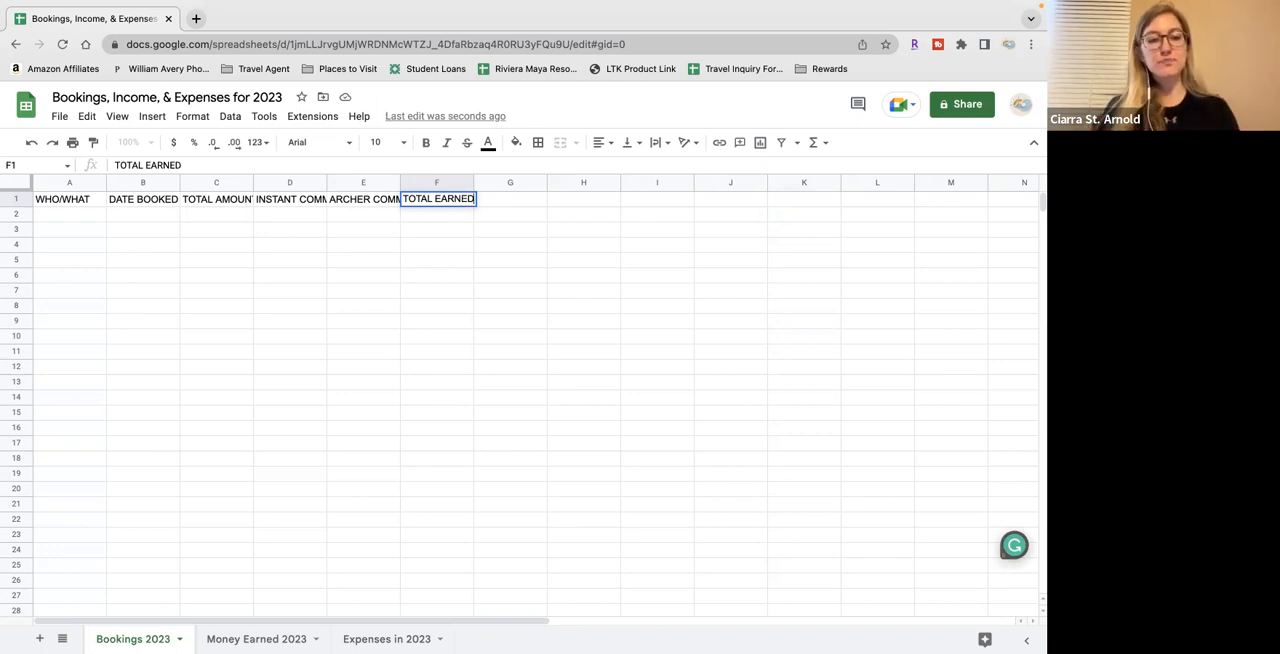
Enter the headers "TRAVEL DATES" in G1 and "WHEN SHOULD I GET PAID?" in H1
key("Tab")
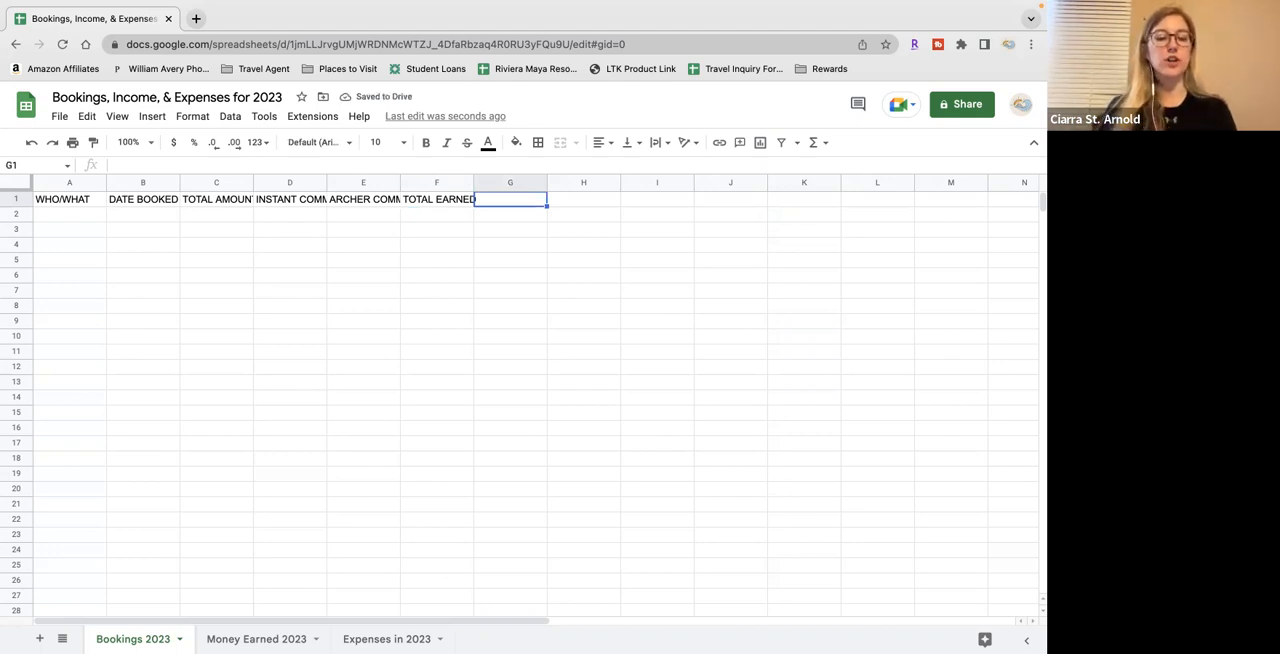
type("TRAVEL DARE")
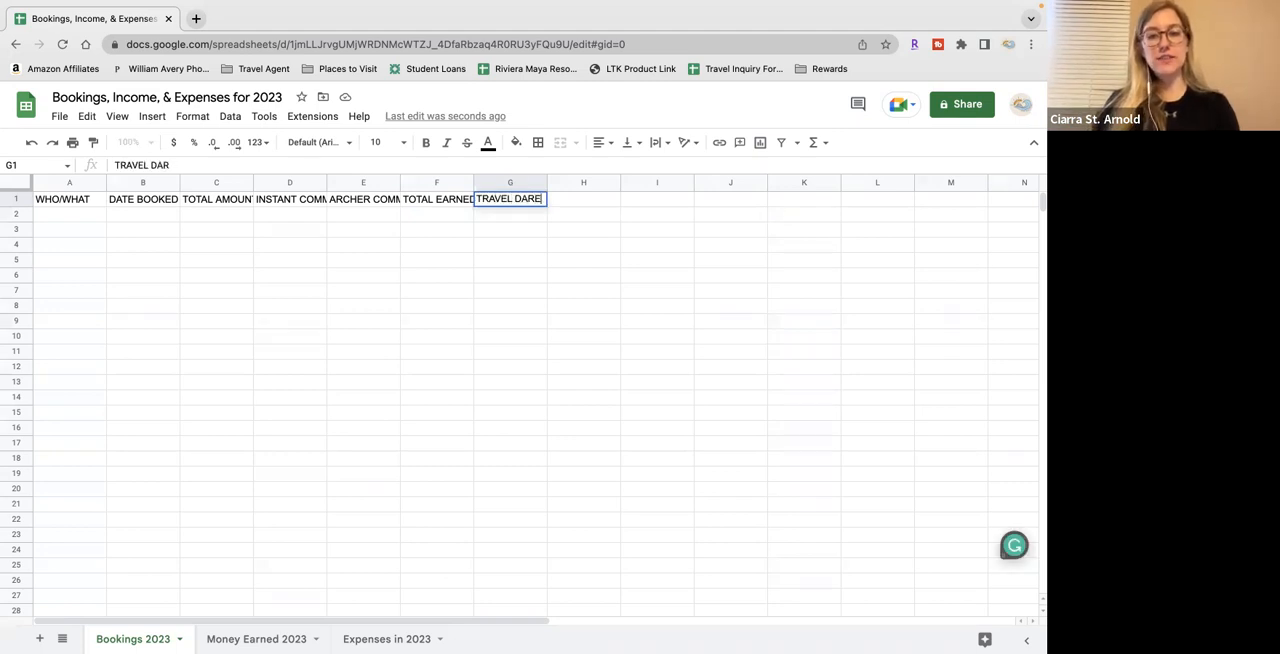
key("BackSpace")
type("TES")
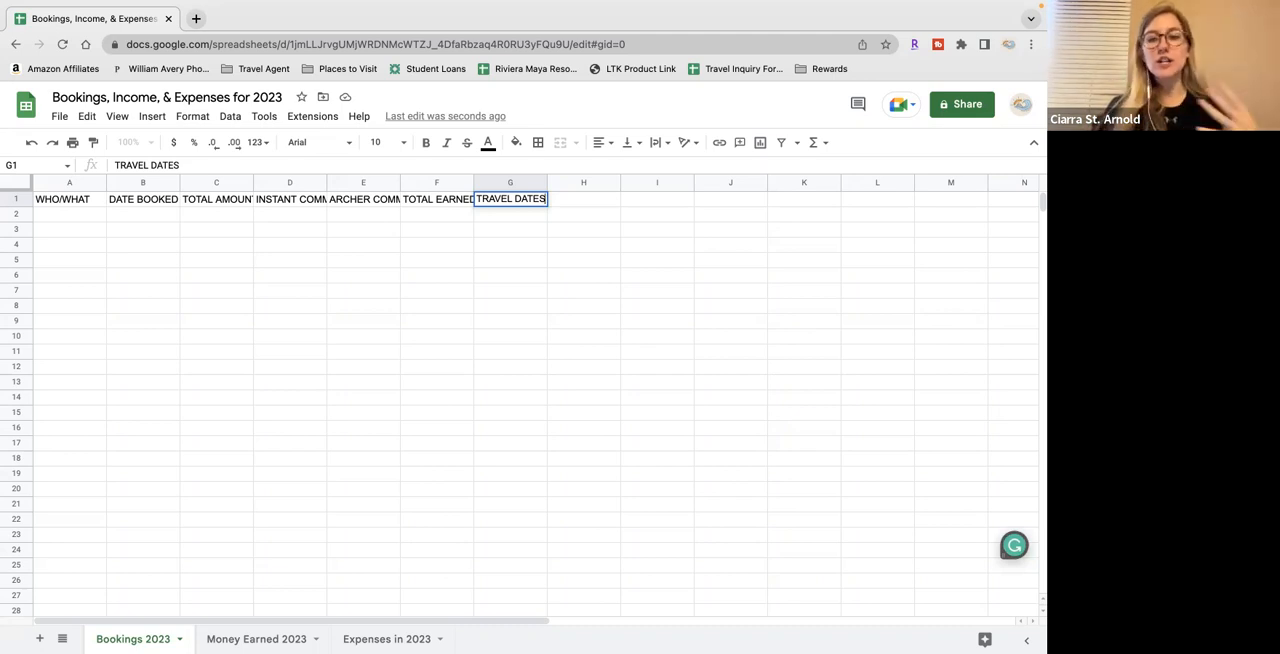
key("Tab")
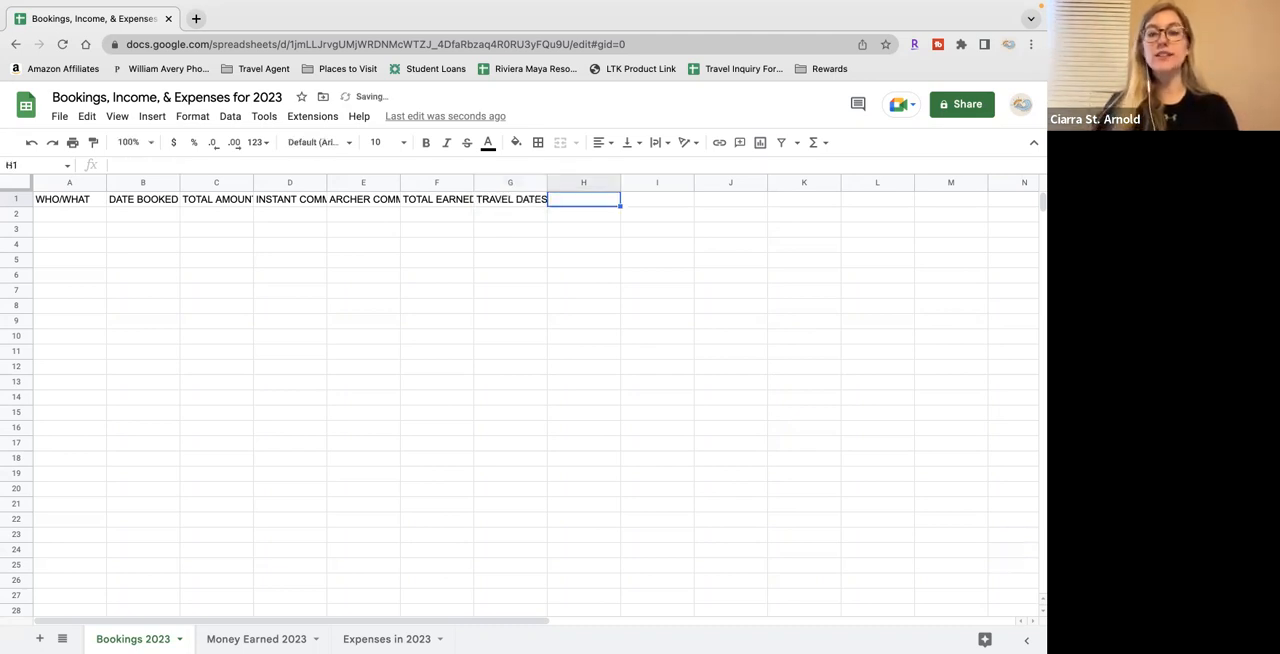
type("WHEN SHOULD I GET PAID")
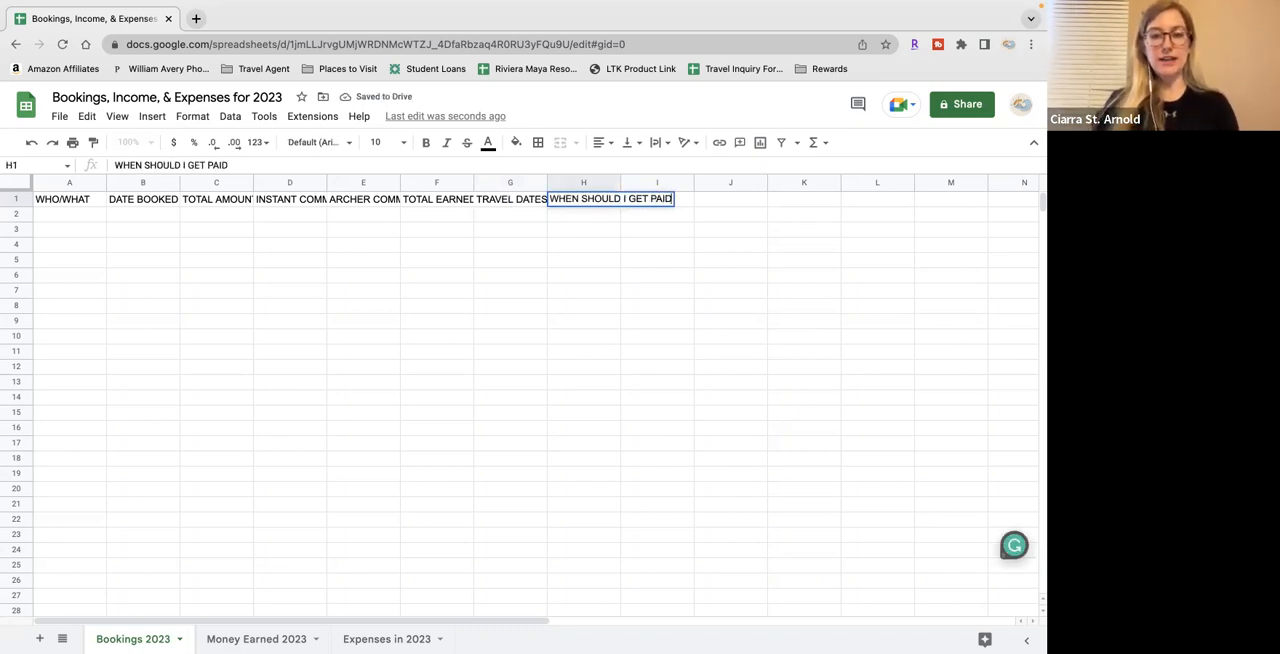
type("?")
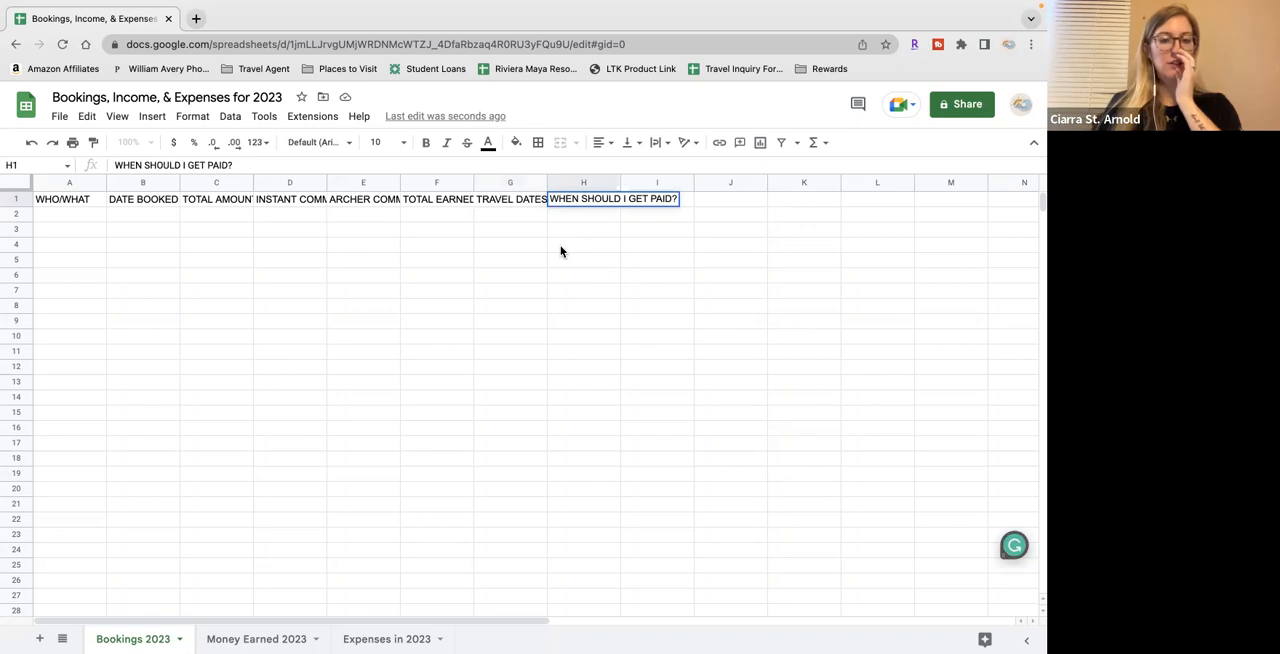
left_click(405, 250)
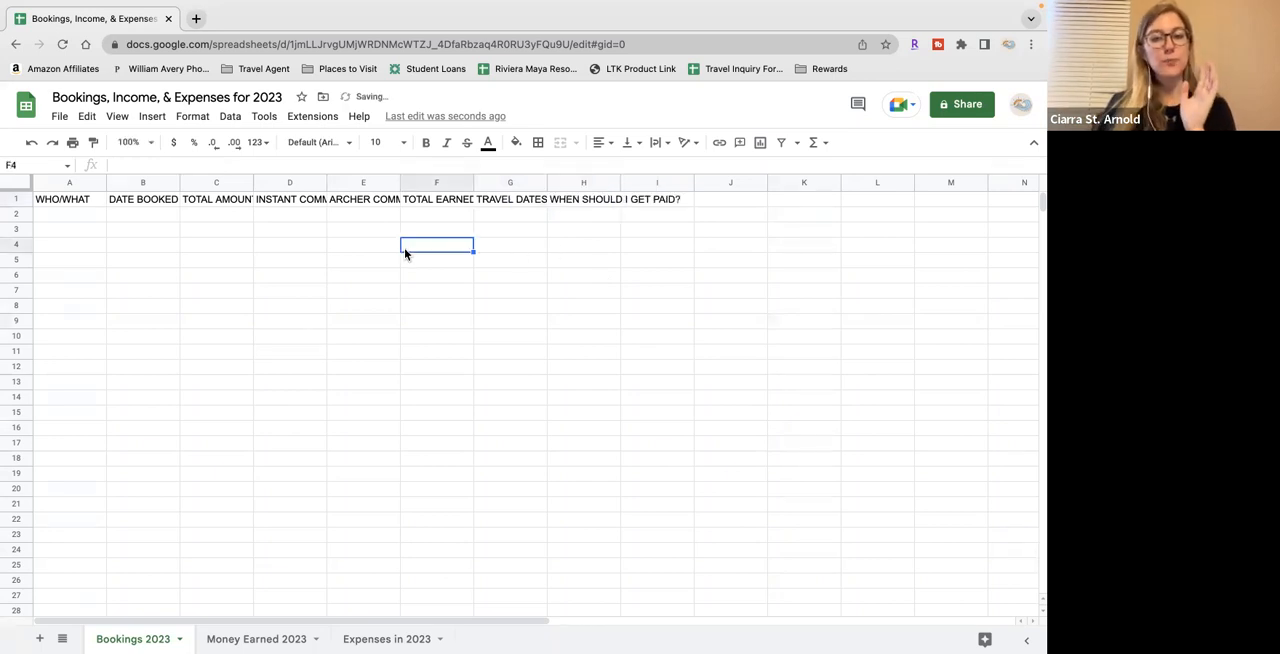
Format the whole header row 1 in bold Calibri
left_click(24, 200)
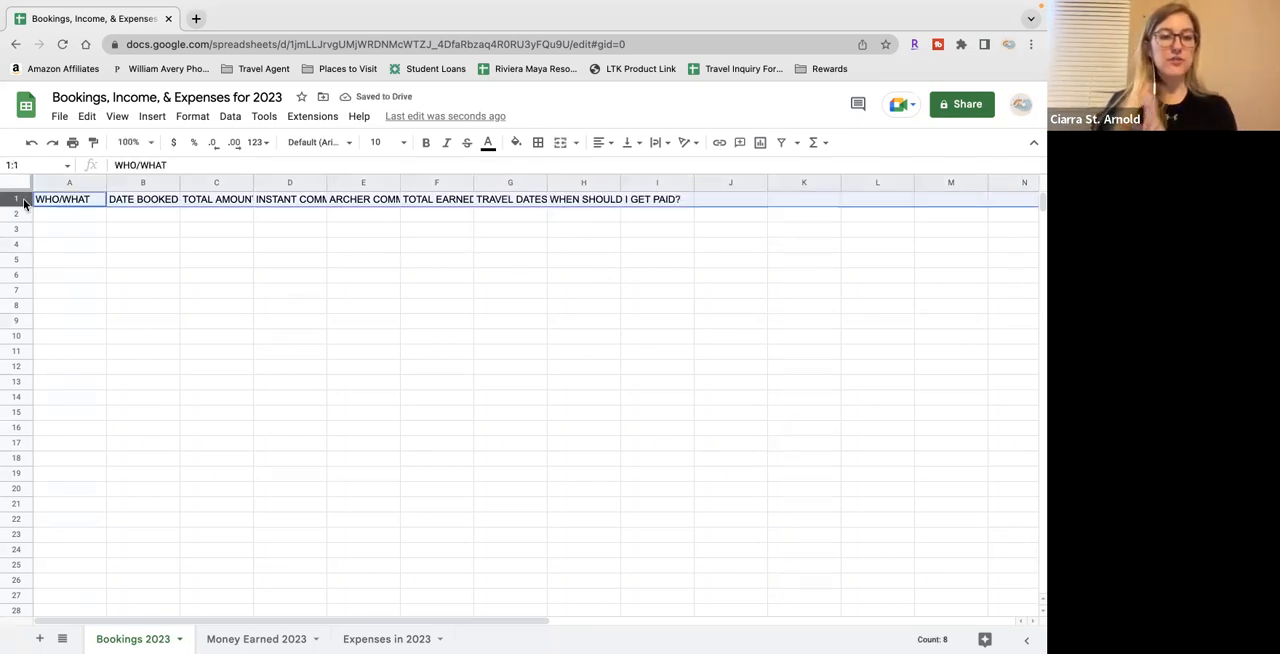
left_click(349, 143)
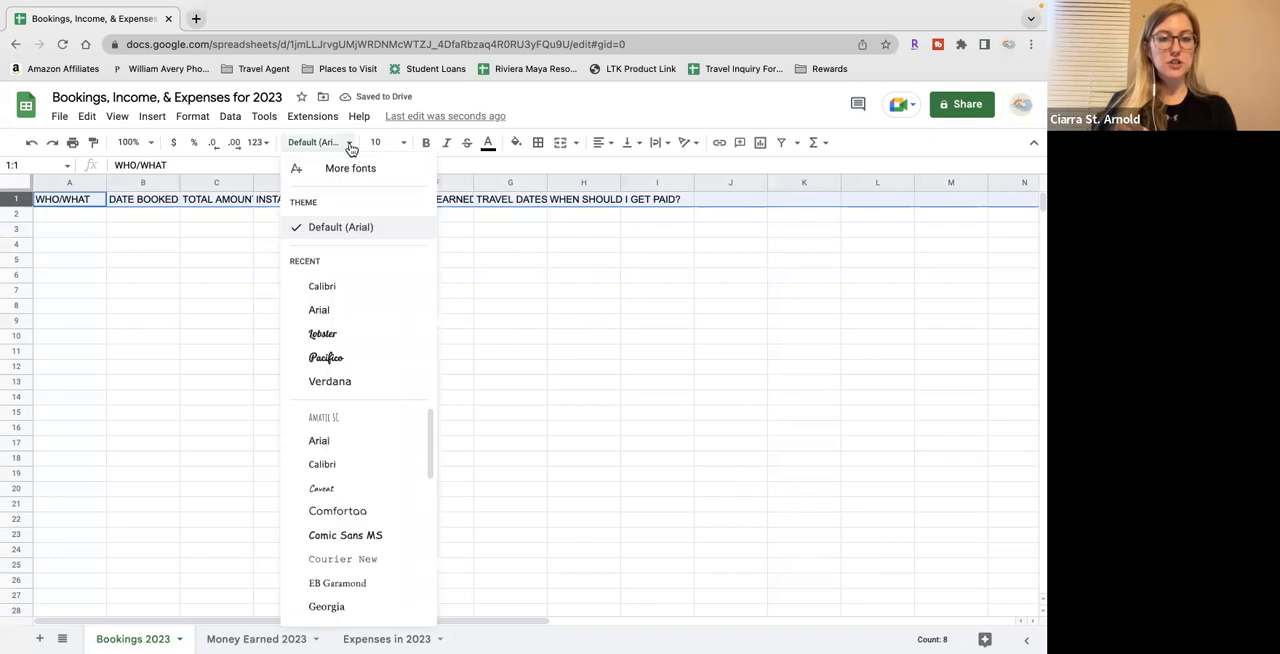
left_click(348, 290)
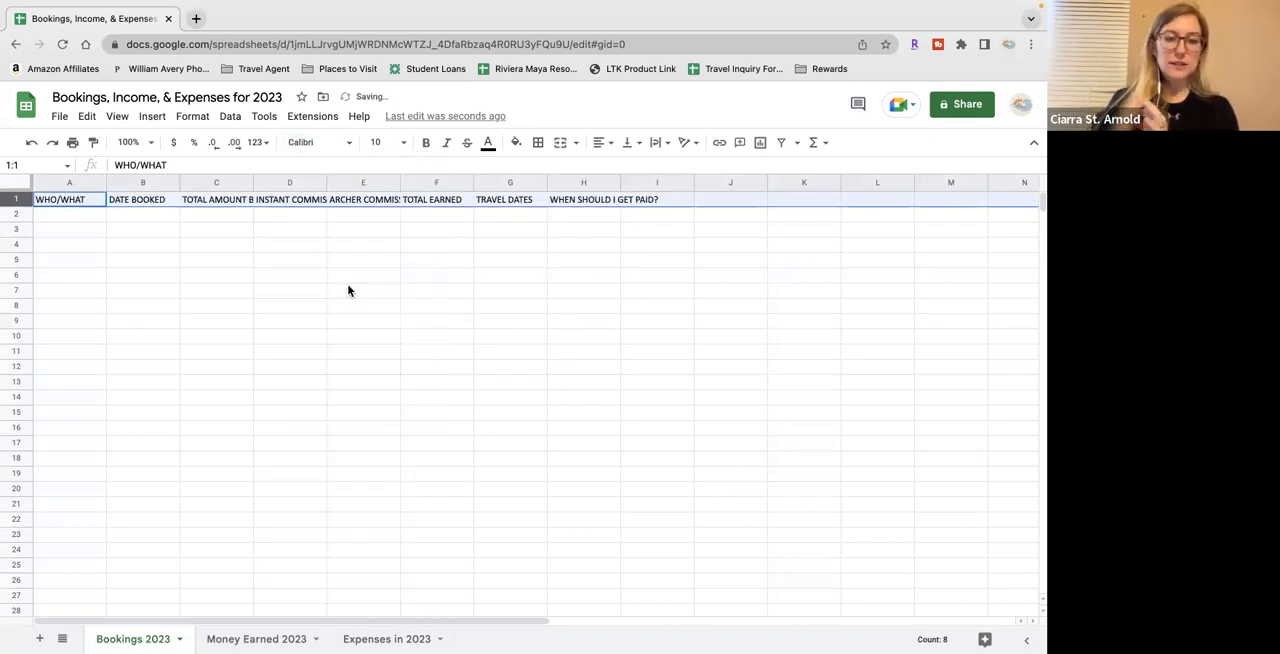
left_click(427, 148)
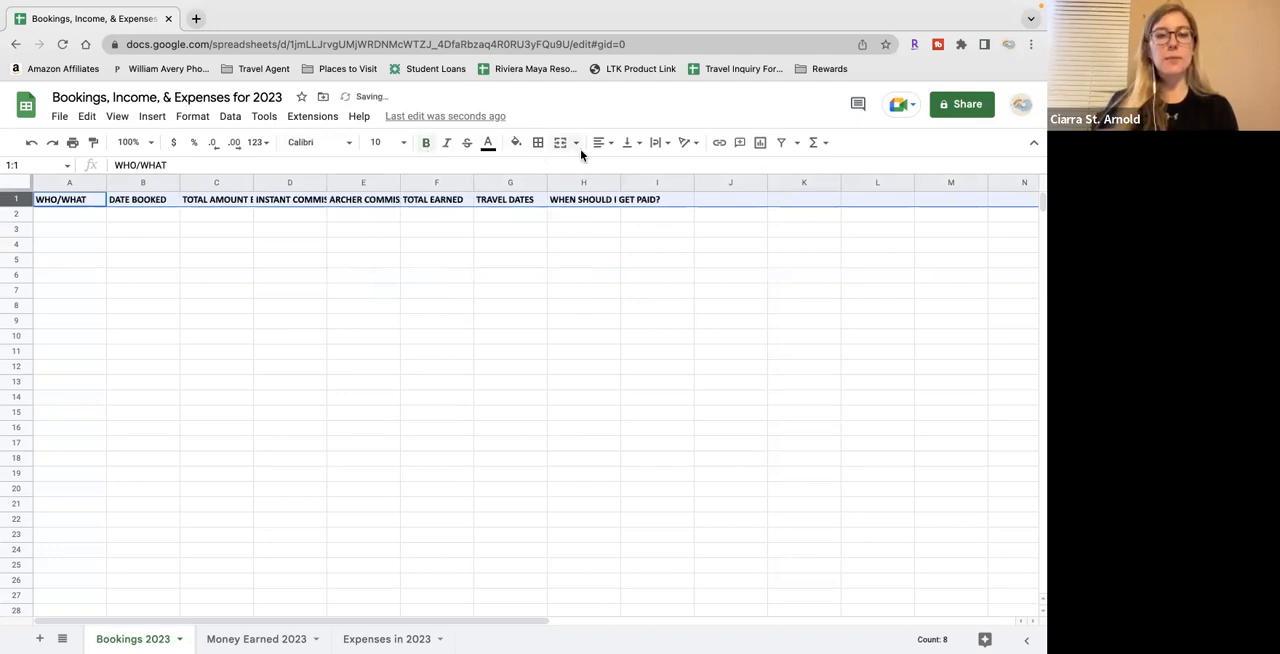
Center the header row 1 horizontally and set its font size to 14
left_click(606, 148)
left_click(619, 168)
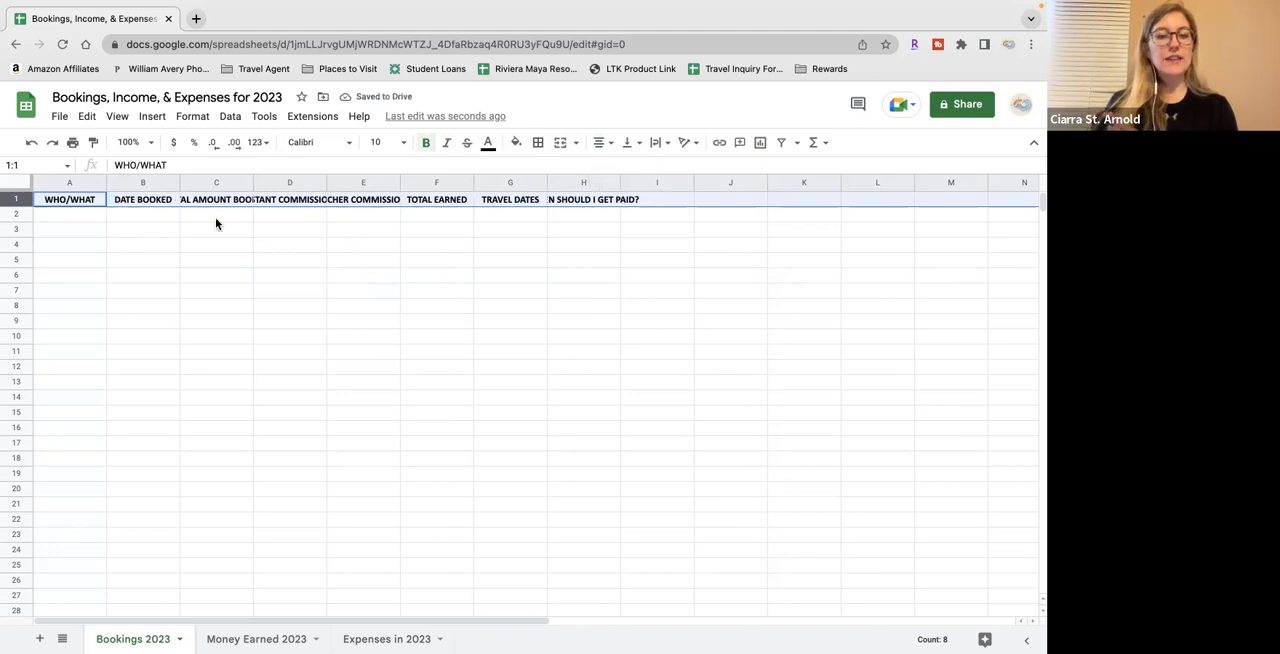
left_click(383, 142)
left_click(384, 331)
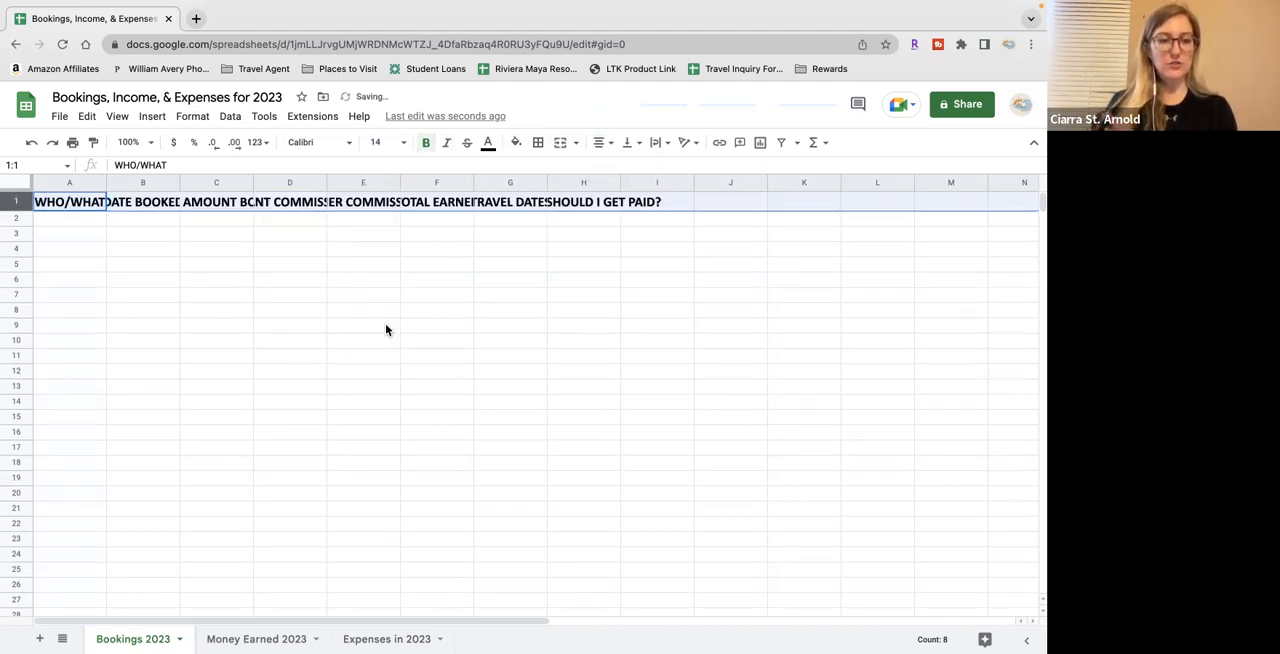
Widen columns A through H so each header text fits fully inside its own column
left_click(175, 239)
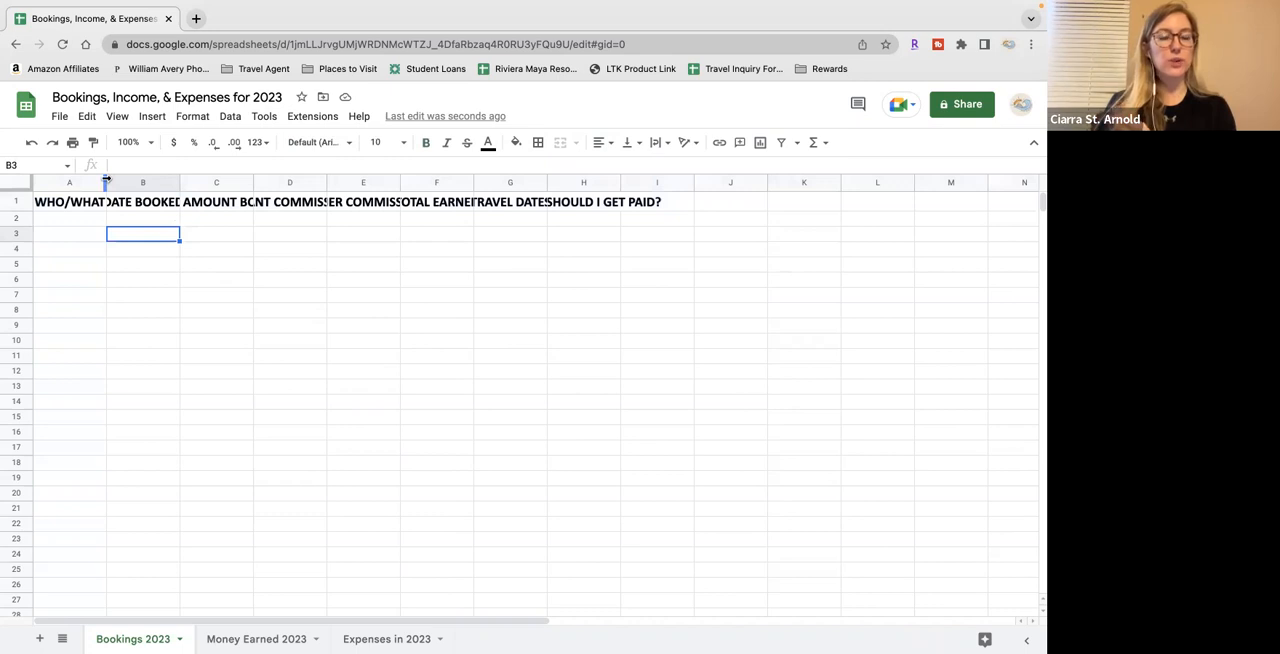
left_click_drag(106, 179, 714, 181)
scroll(740, 220, "right", 5)
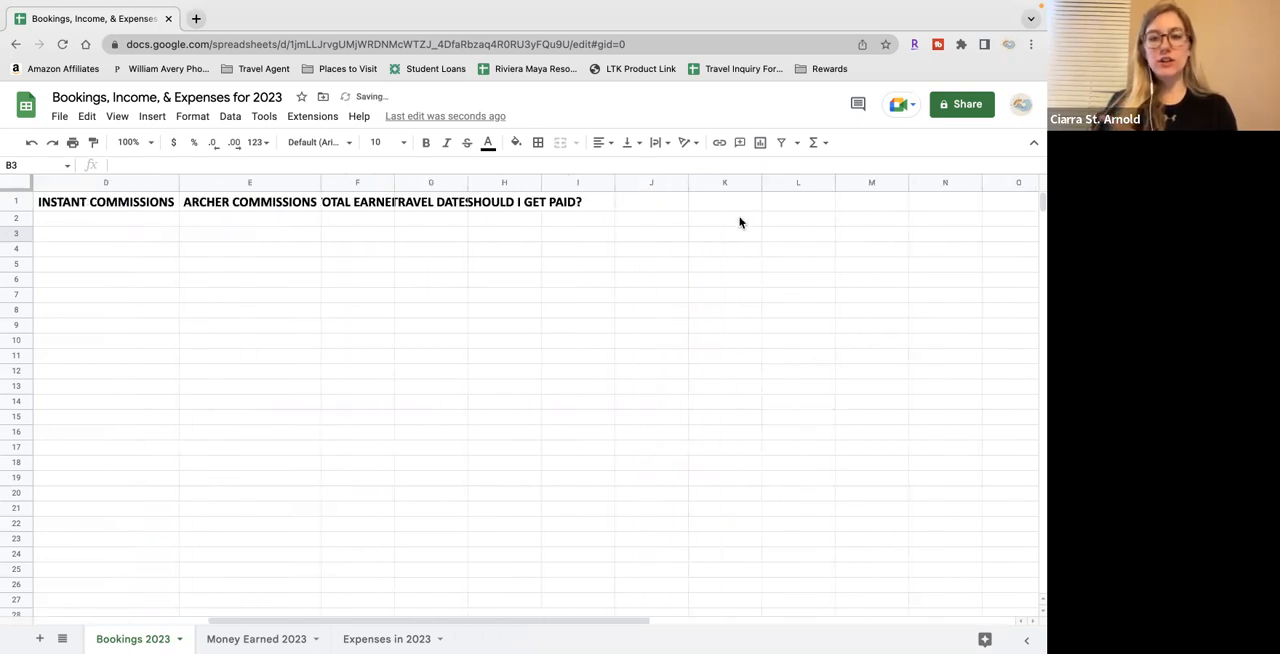
left_click_drag(394, 180, 708, 182)
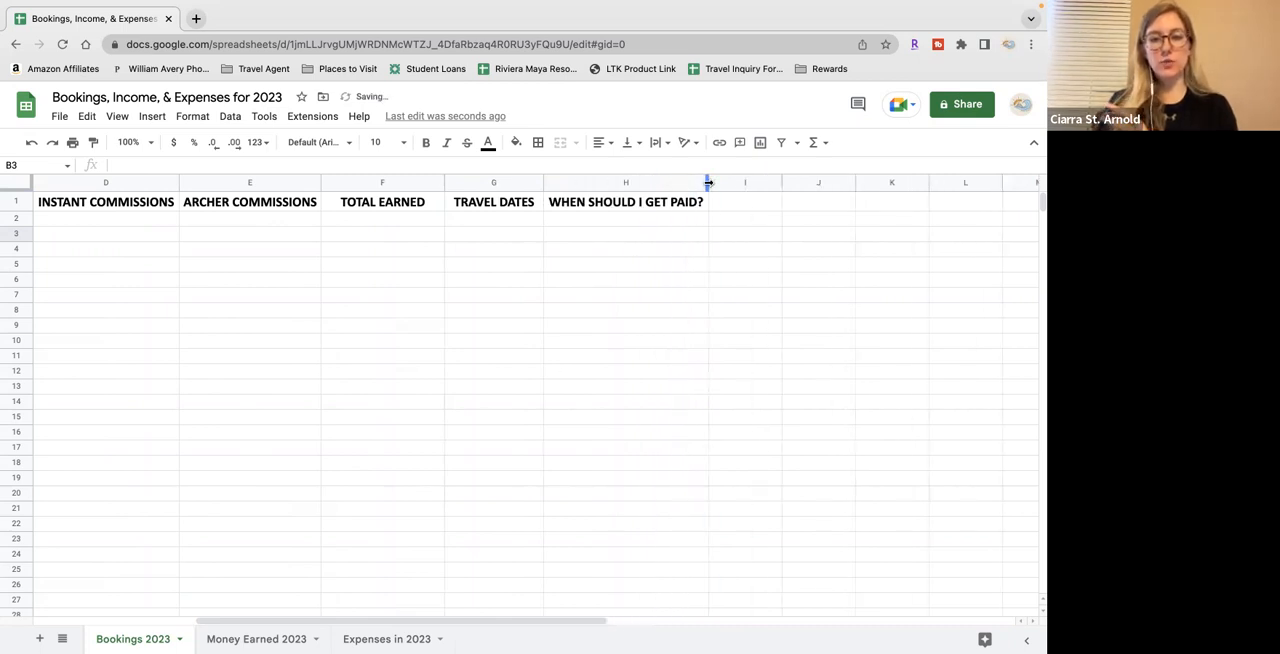
scroll(546, 318, "left", 5)
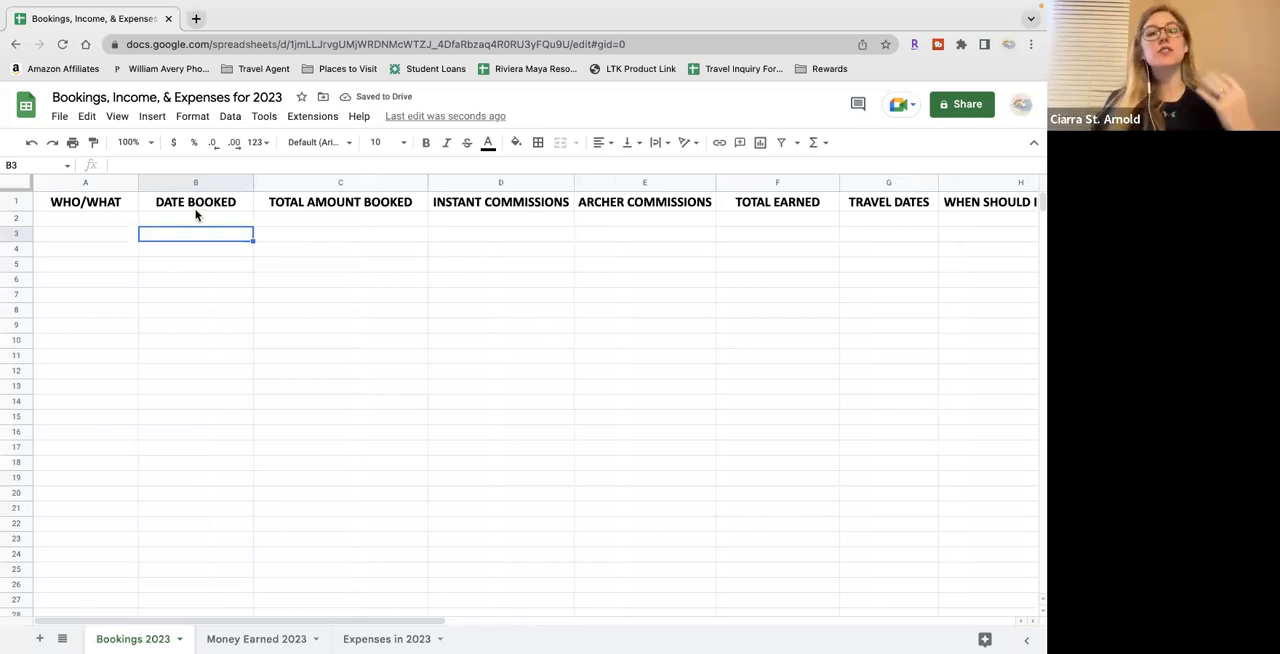
Enter the trial date 2/29 in B2 under DATE BOOKED, then clear the cell again
left_click_drag(210, 218, 215, 528)
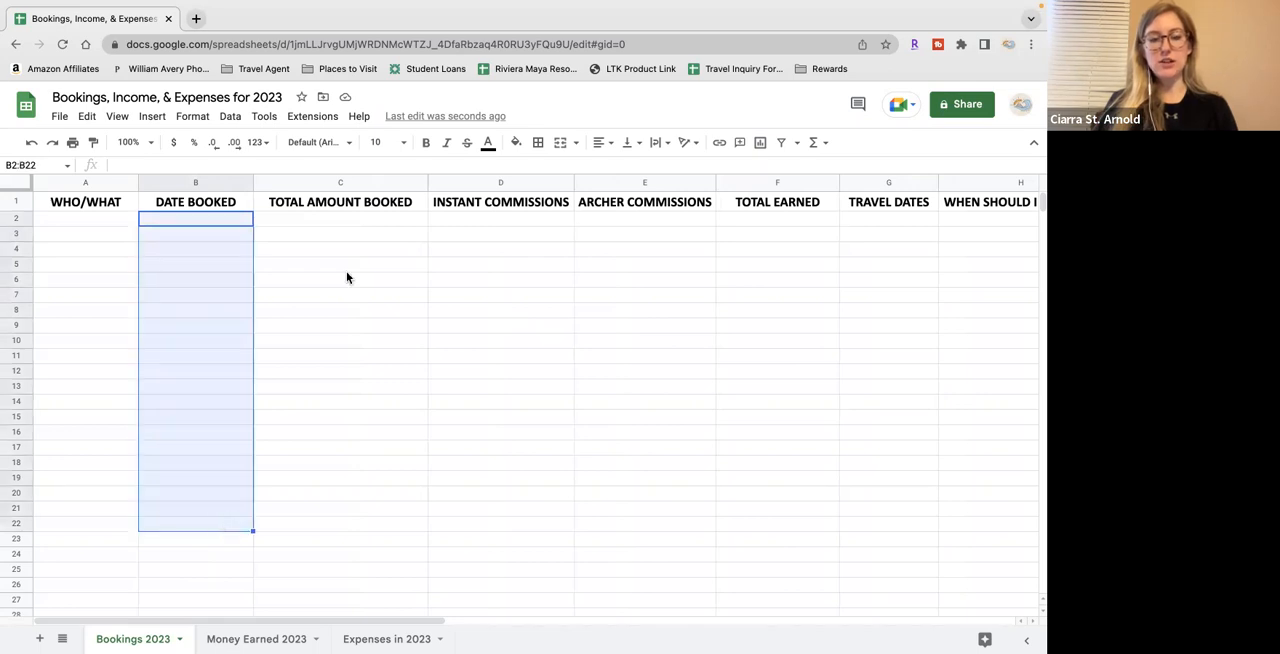
left_click(194, 221)
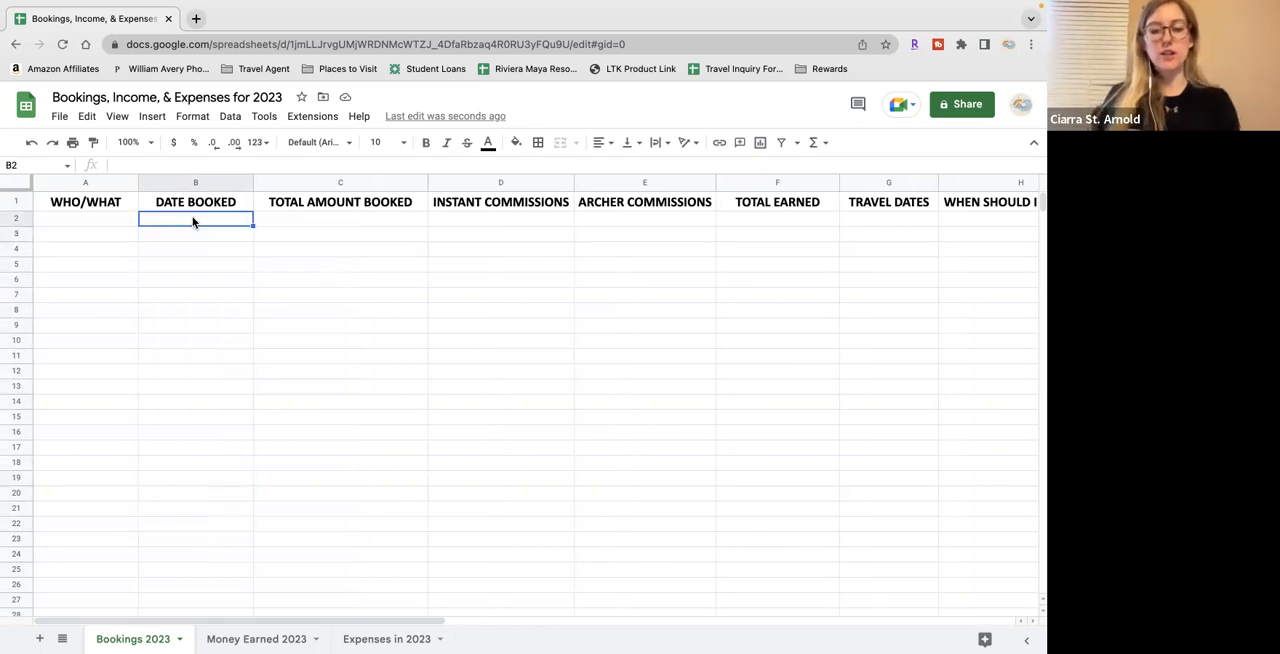
type("2/29")
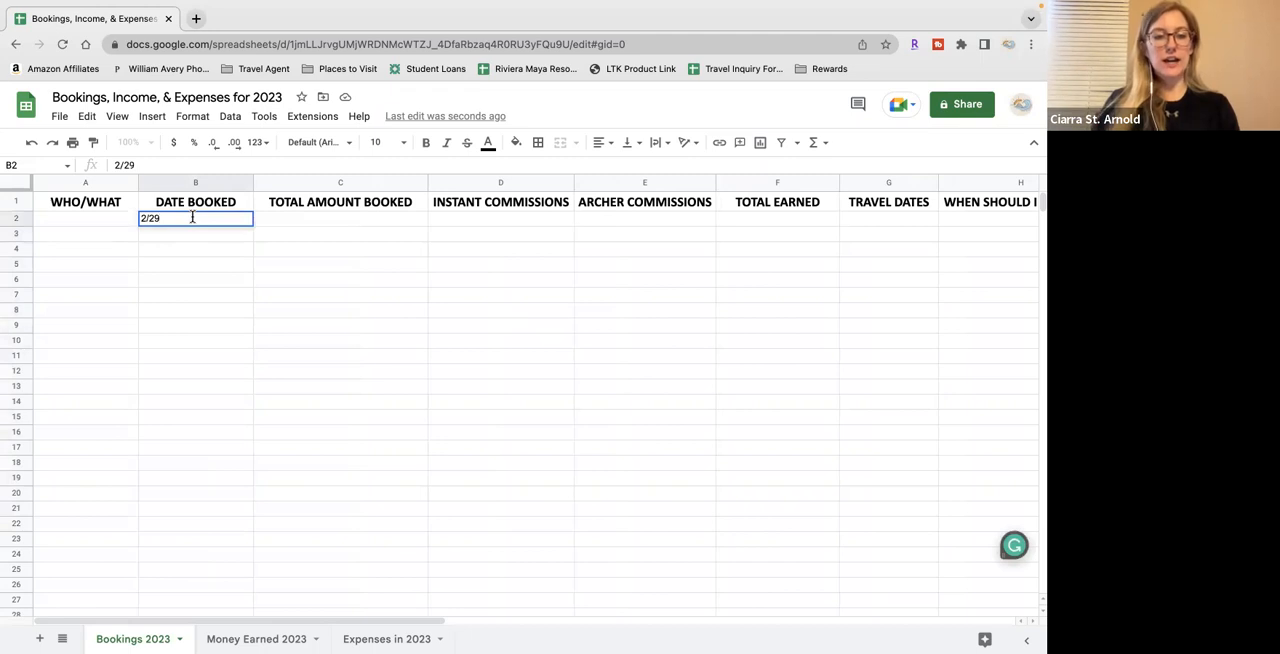
key("Return")
left_click(194, 220)
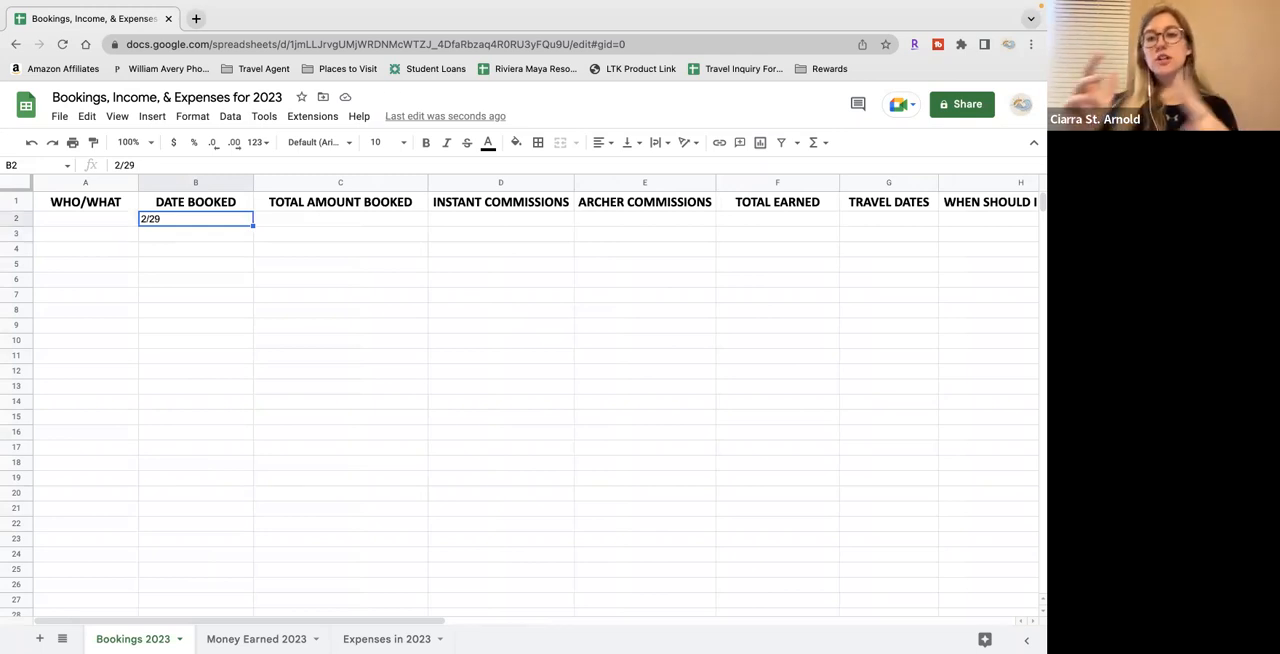
key("Delete")
left_click(300, 222)
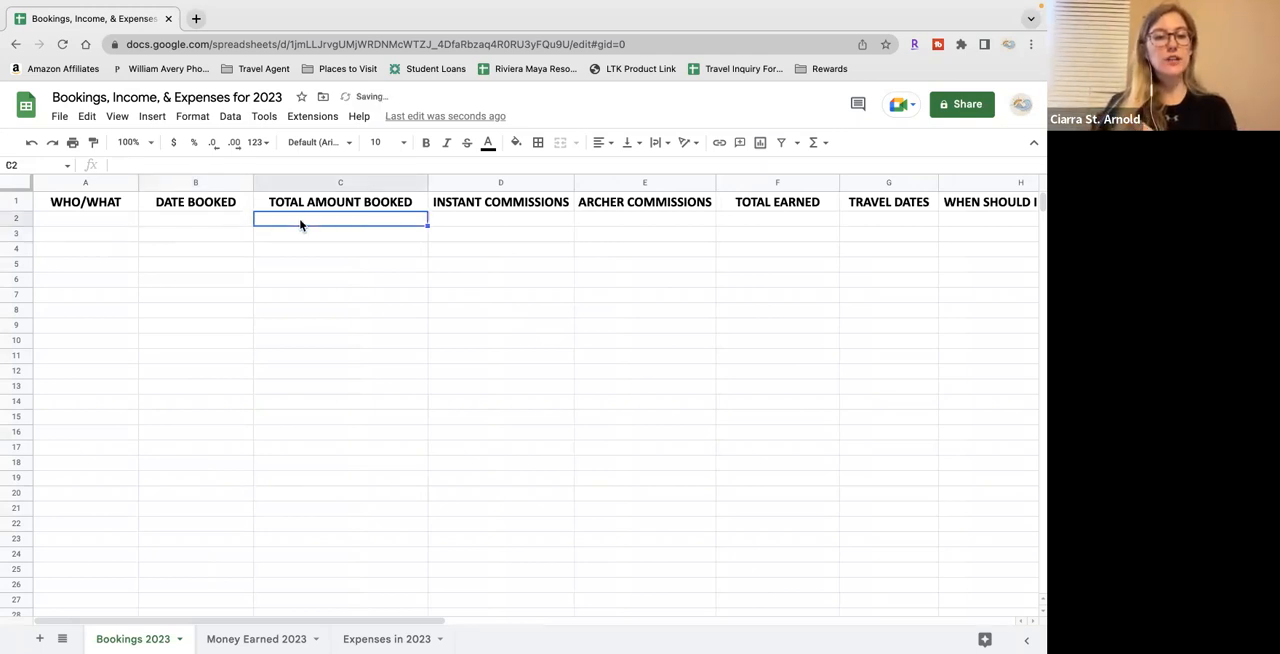
Apply the Date number format to the whole DATE BOOKED column B
left_click(193, 184)
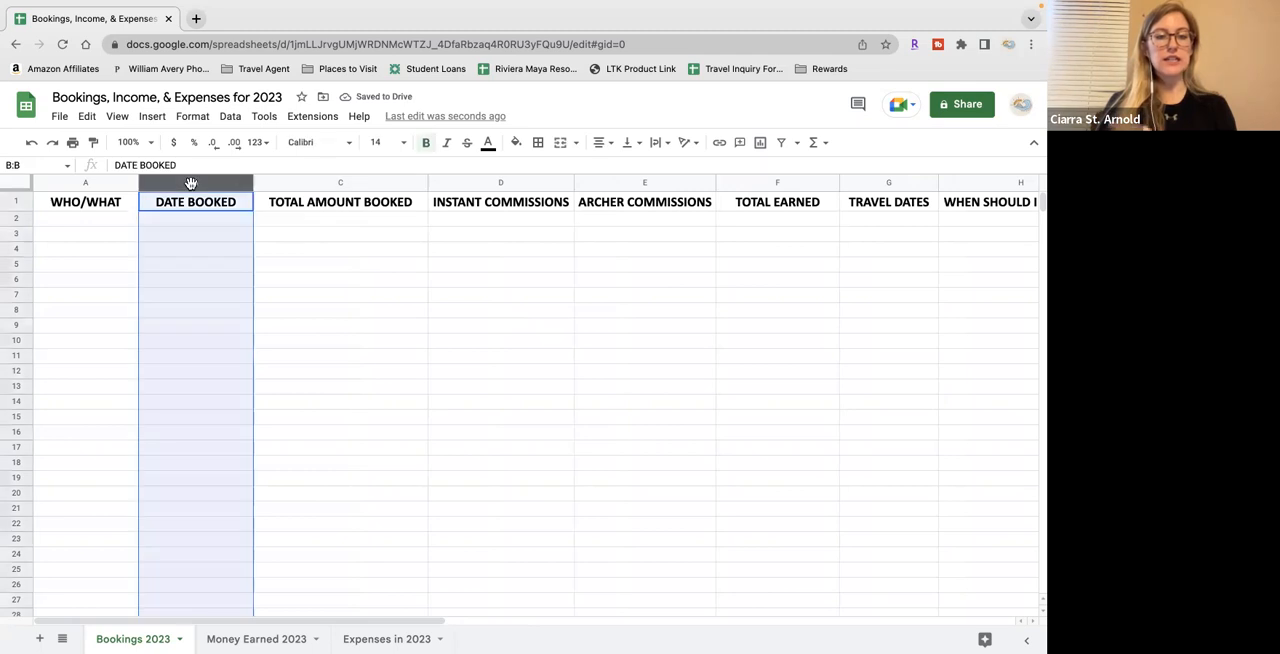
left_click(222, 118)
mouse_move(199, 119)
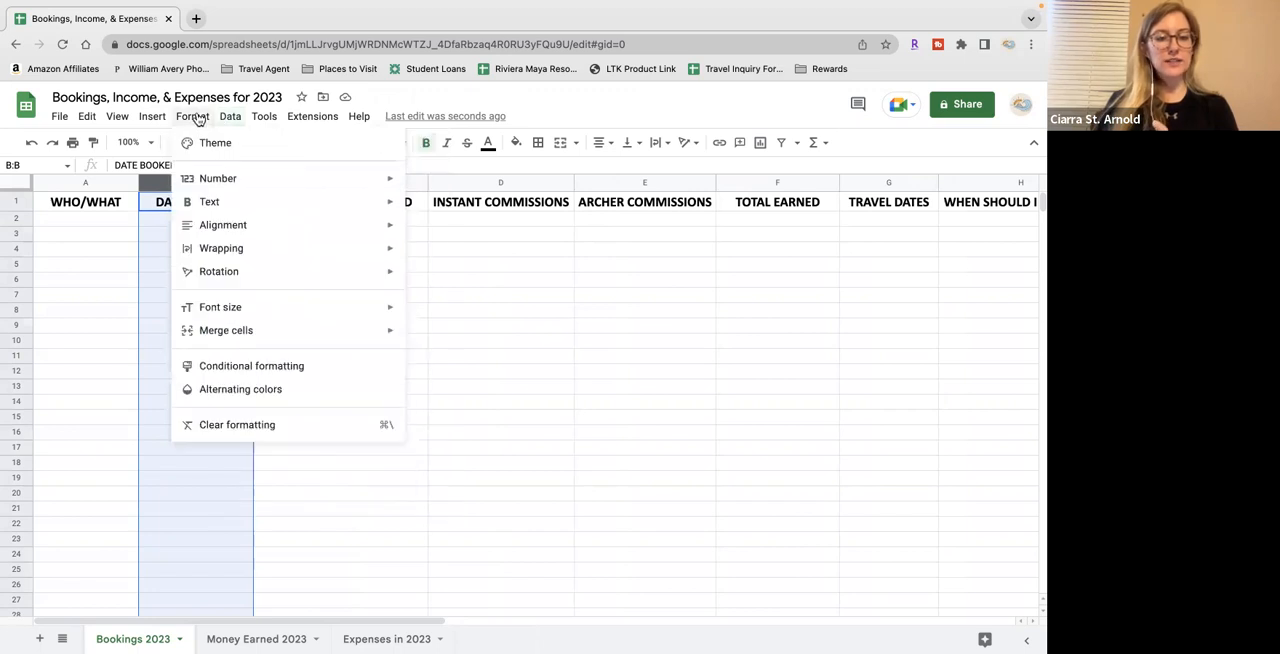
mouse_move(208, 178)
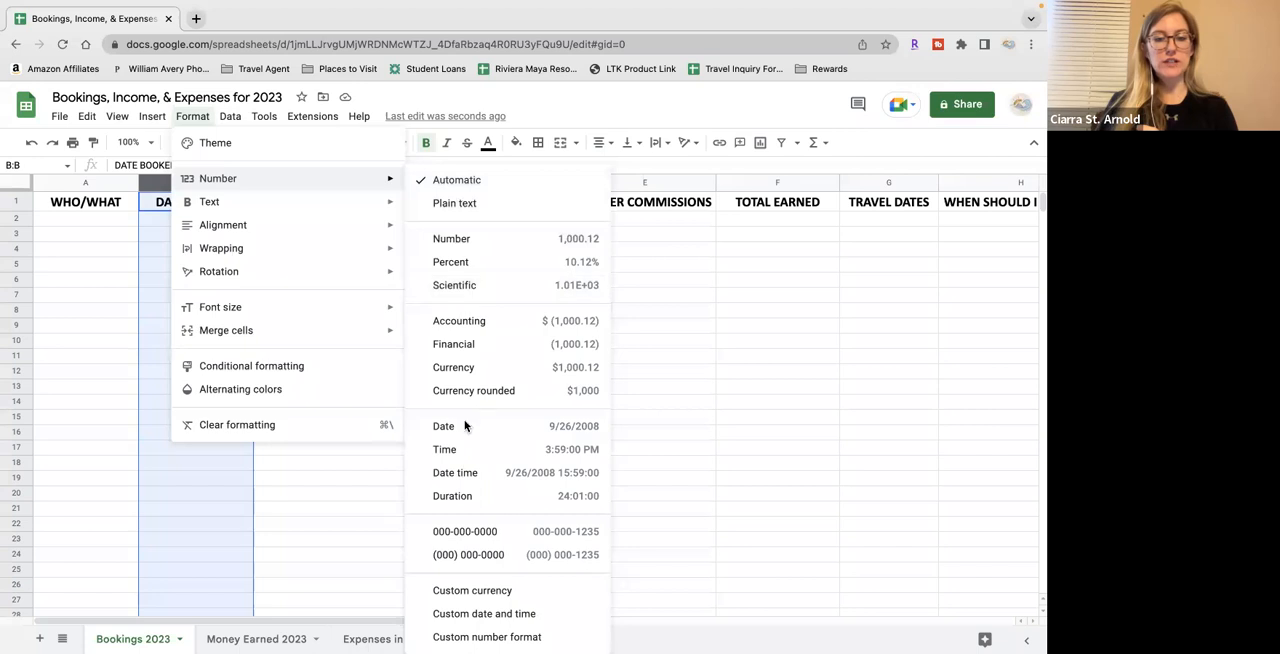
left_click(526, 426)
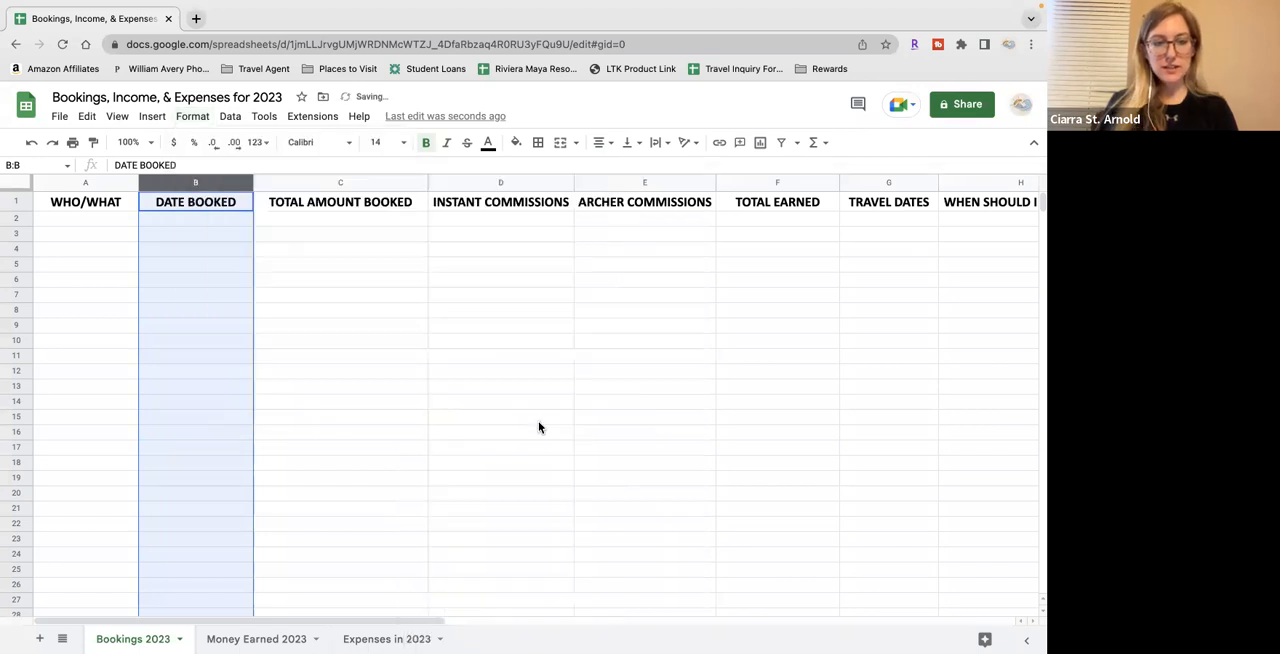
Test the date format of column B with 2/29 in B2 and remove the entry
left_click(225, 222)
type("2/29")
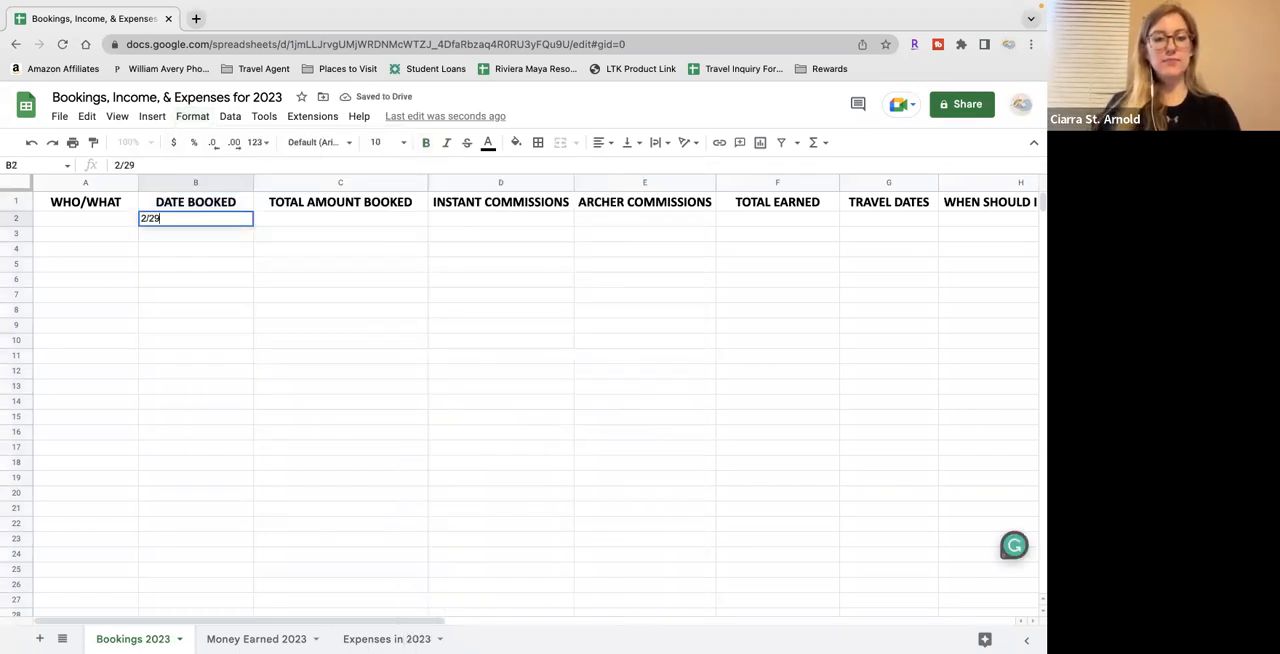
key("Return")
key("Up")
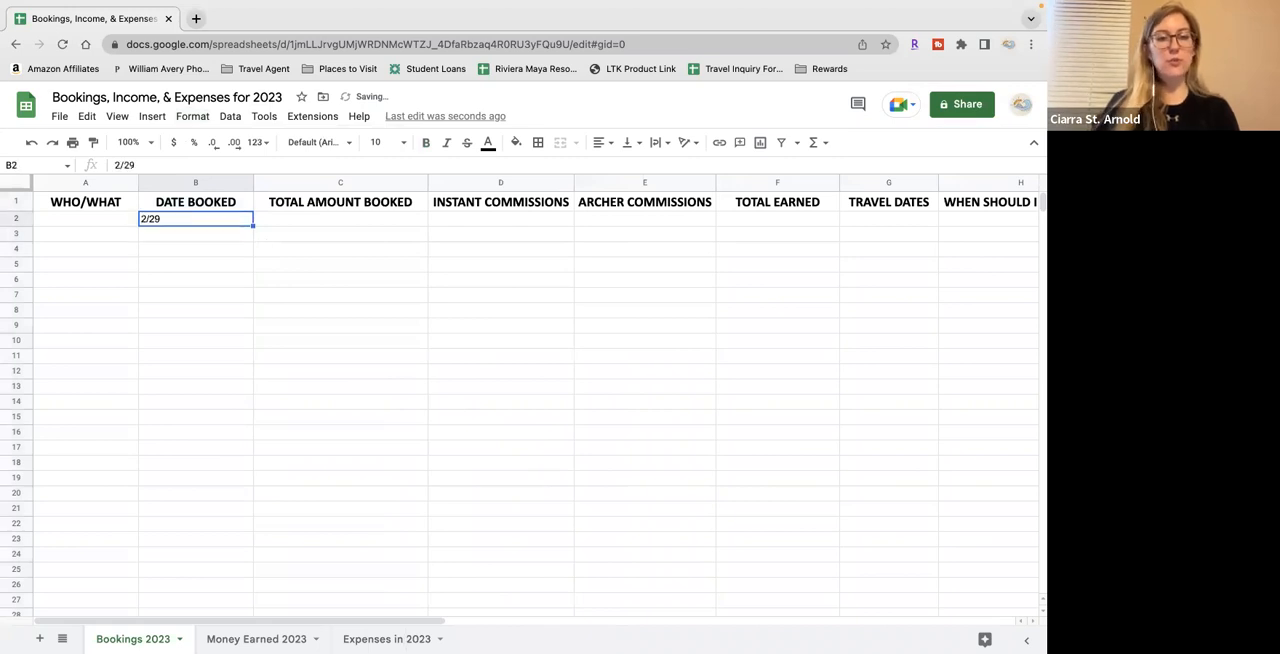
key("BackSpace")
Enter 2/28 in B3 as a sample date in the DATE BOOKED column
key("Down")
type("2/")
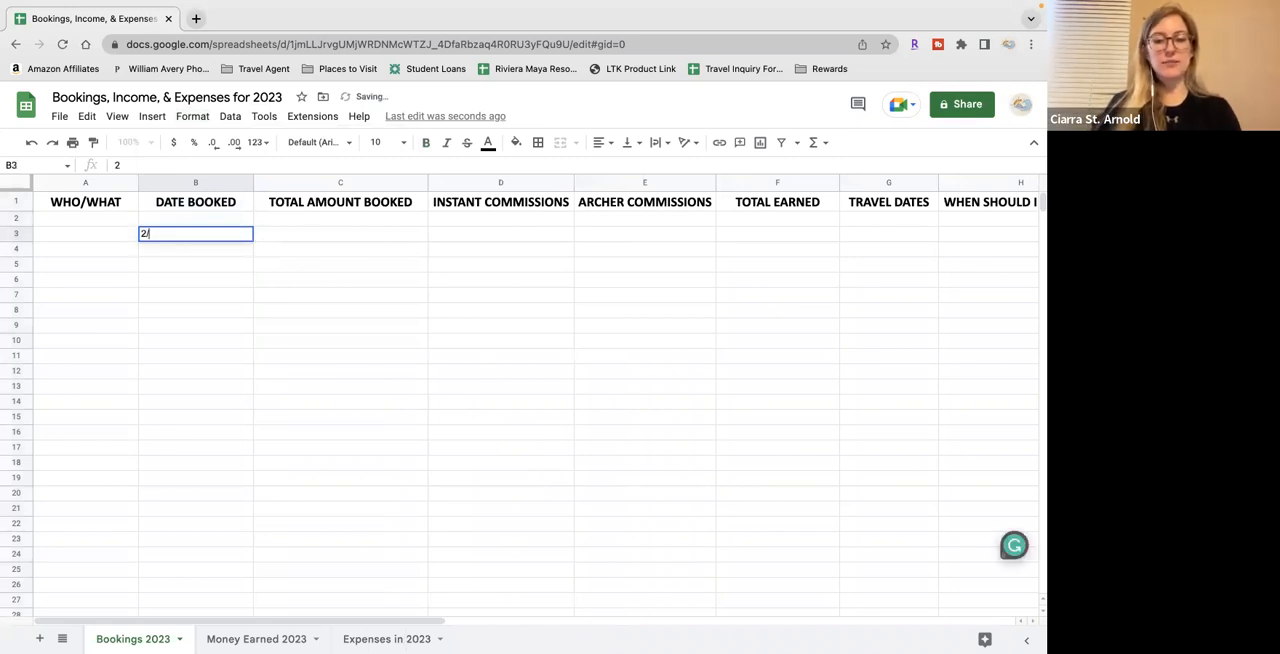
type("28")
key("Return")
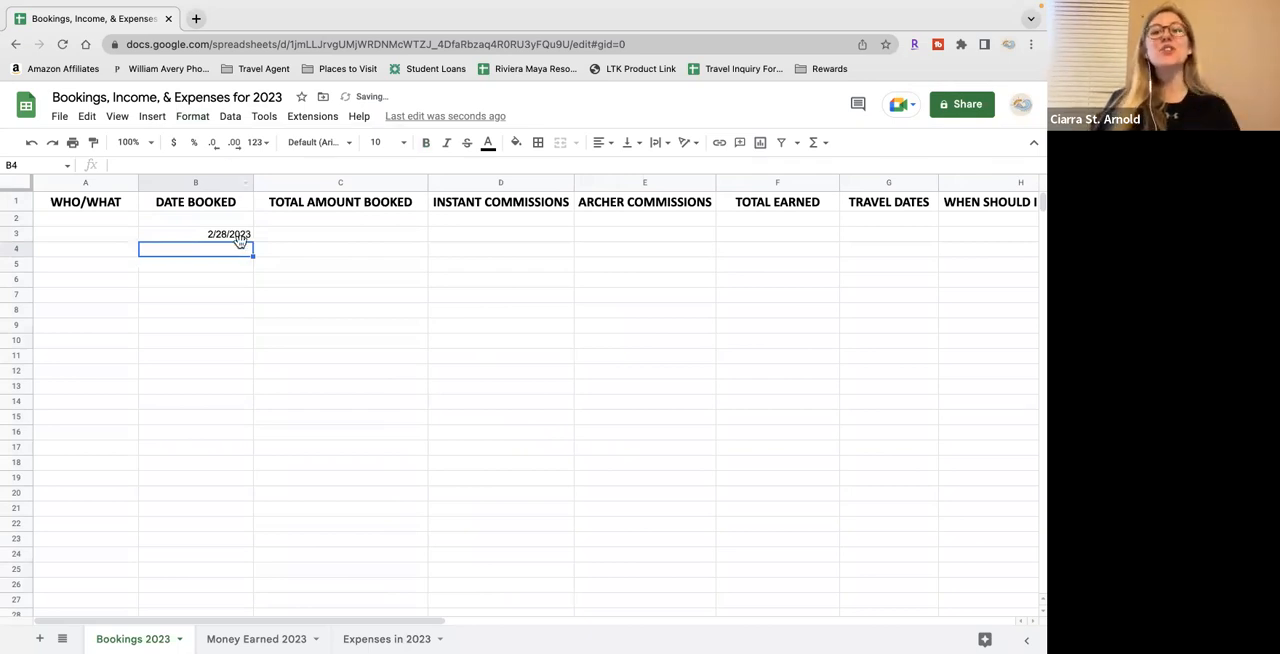
left_click(240, 239)
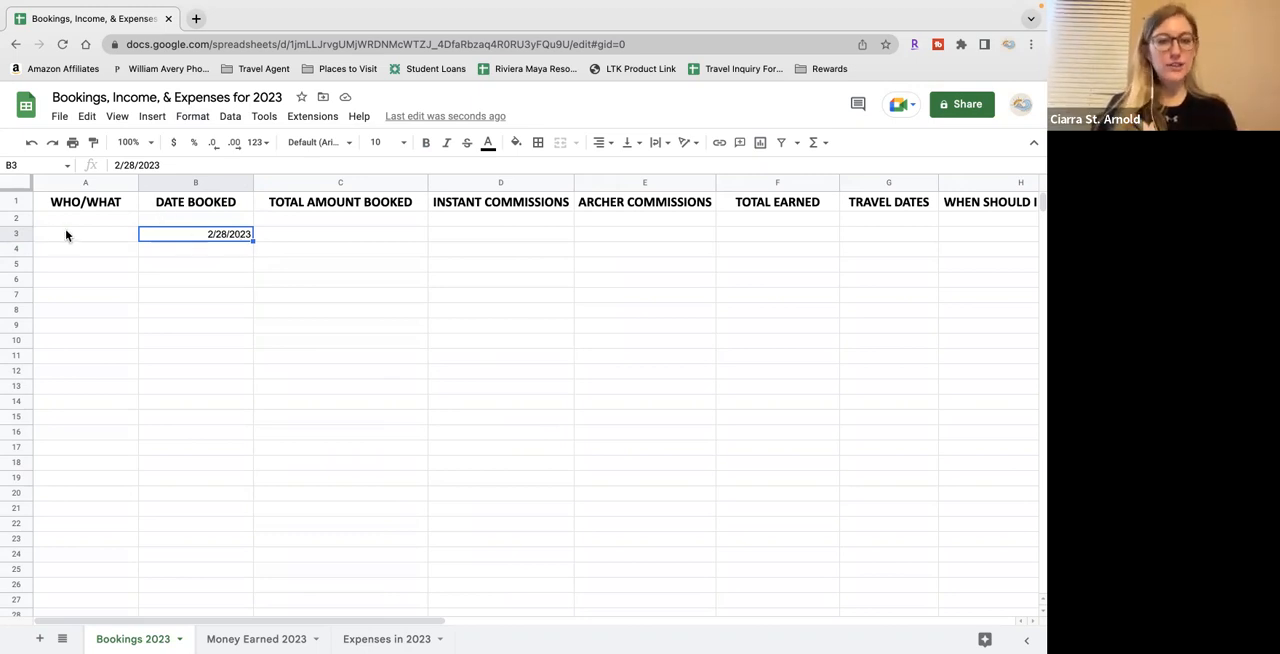
Center the contents of all cells on the sheet horizontally and clear the sample date from B3
left_click(18, 186)
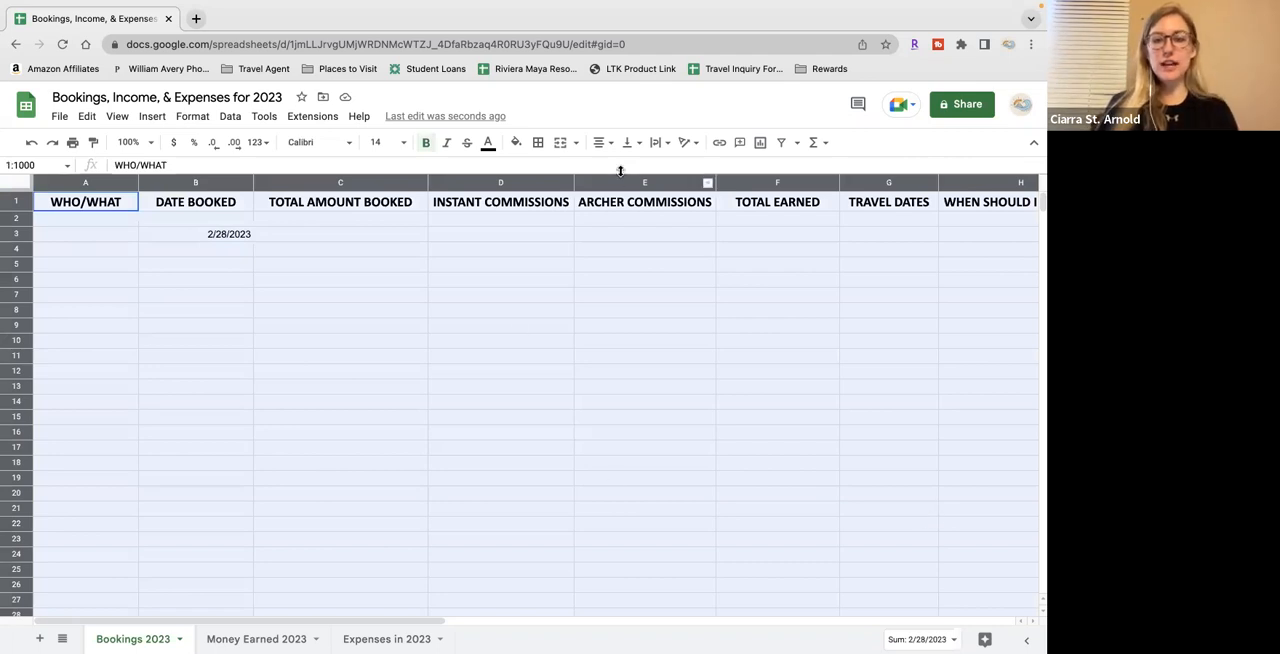
left_click(608, 143)
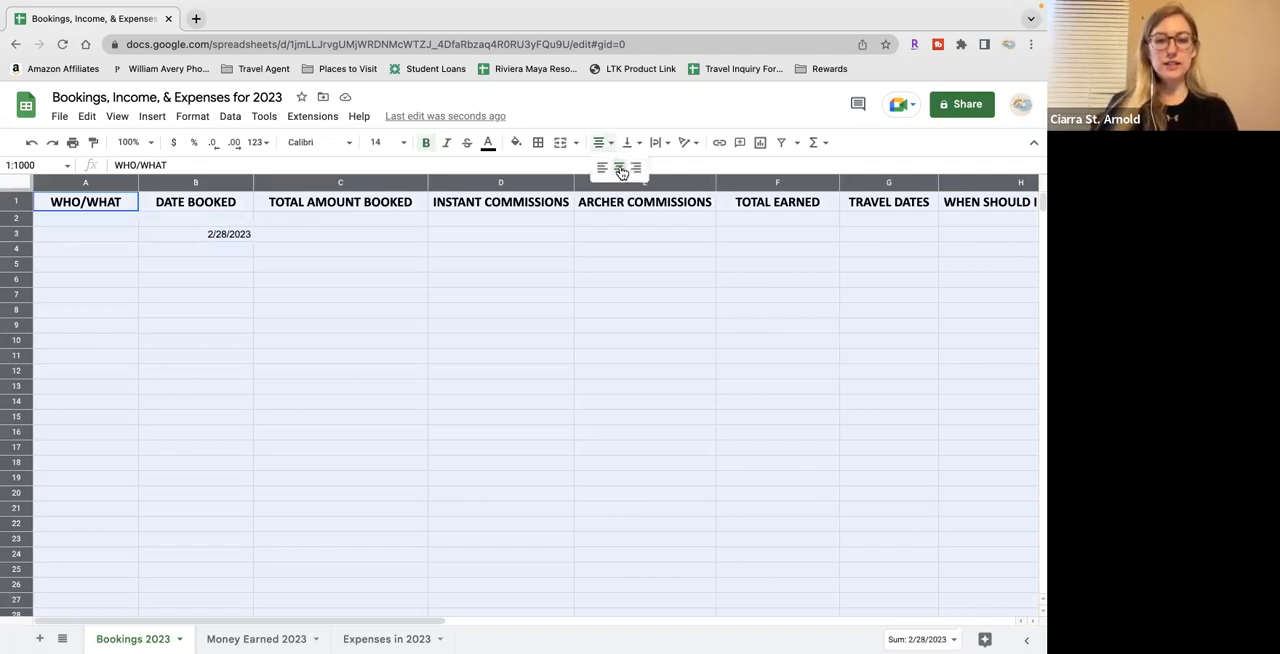
left_click(619, 167)
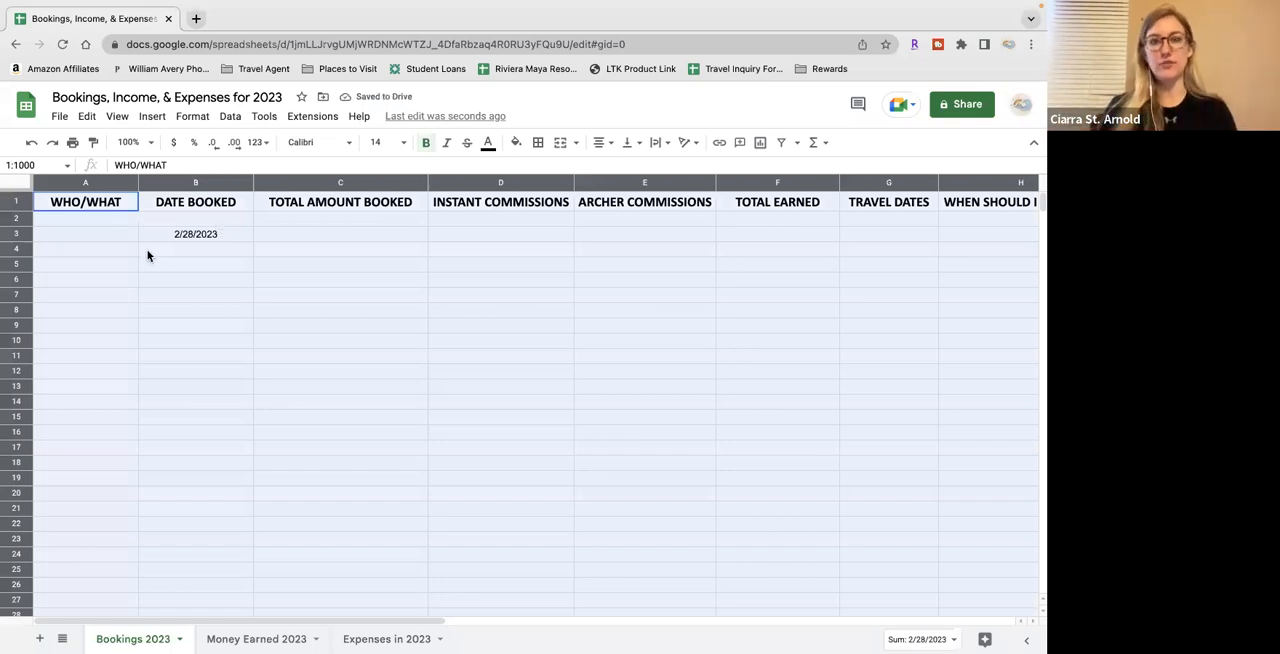
left_click(203, 235)
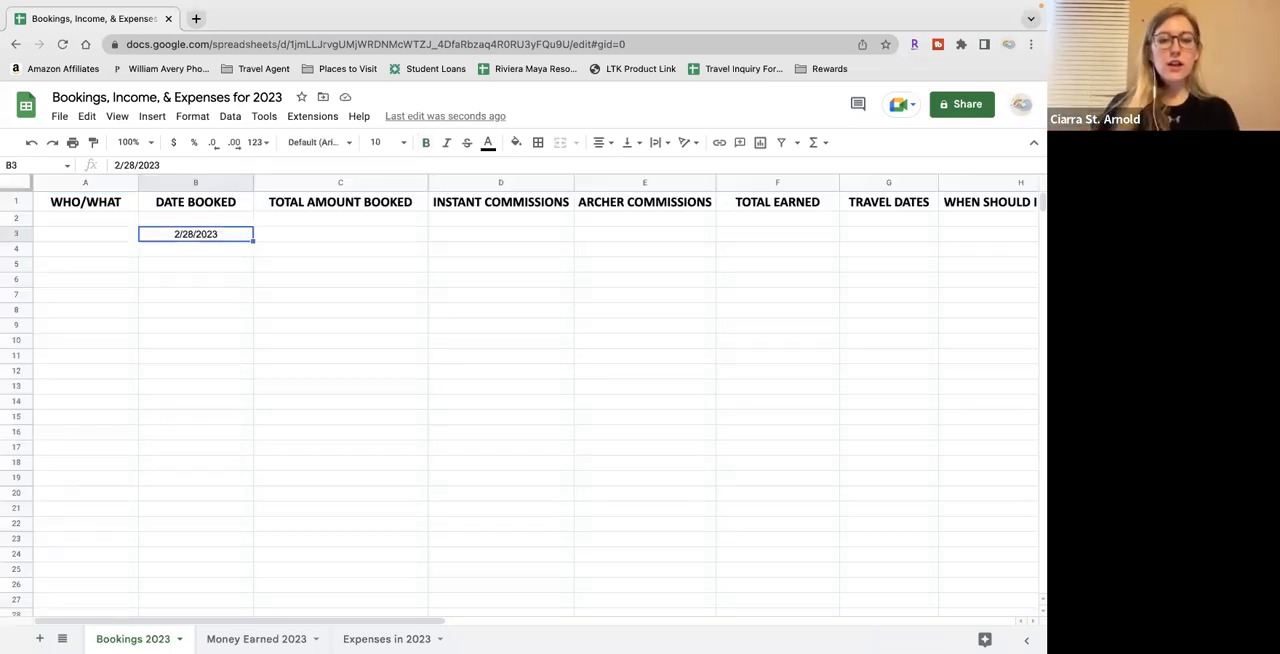
key("Delete")
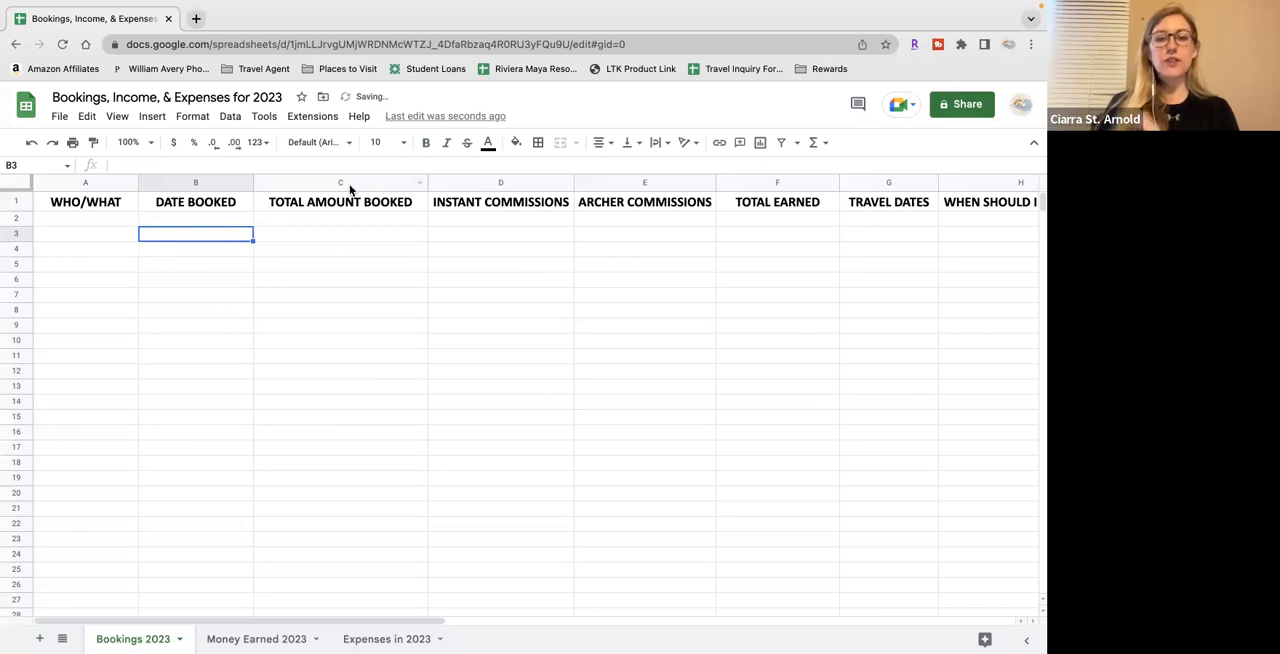
Apply the Currency number format with two decimals to the TOTAL AMOUNT BOOKED column C
left_click(345, 185)
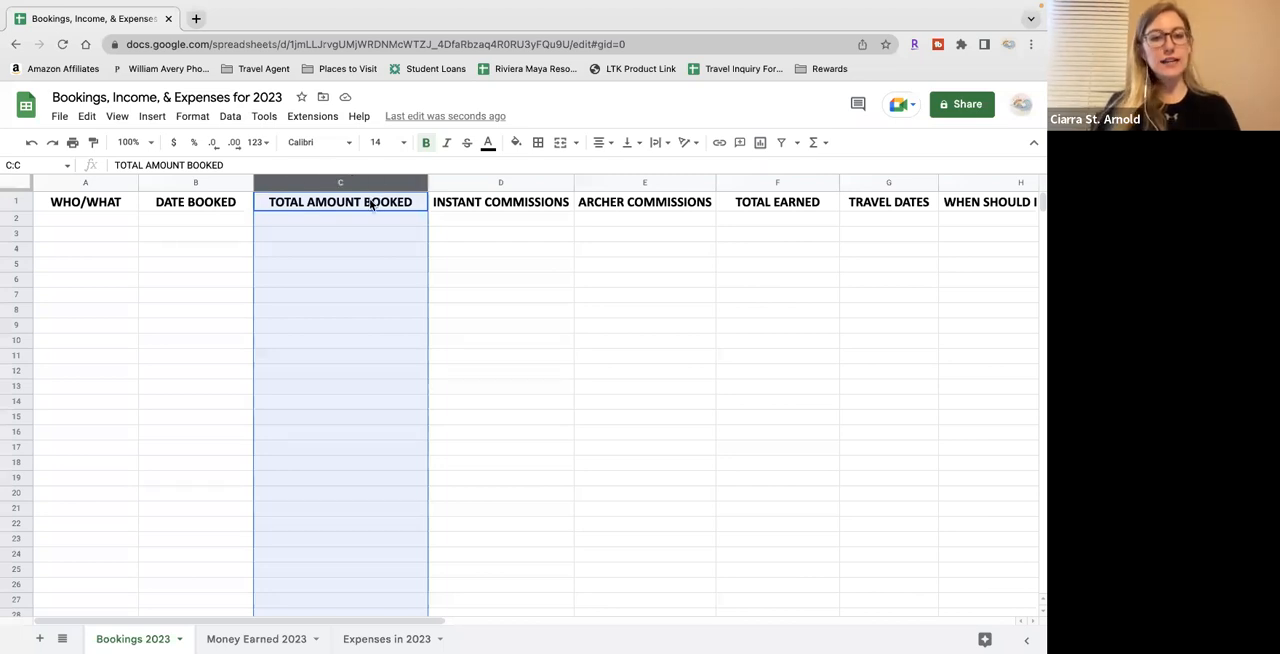
left_click(198, 117)
mouse_move(226, 178)
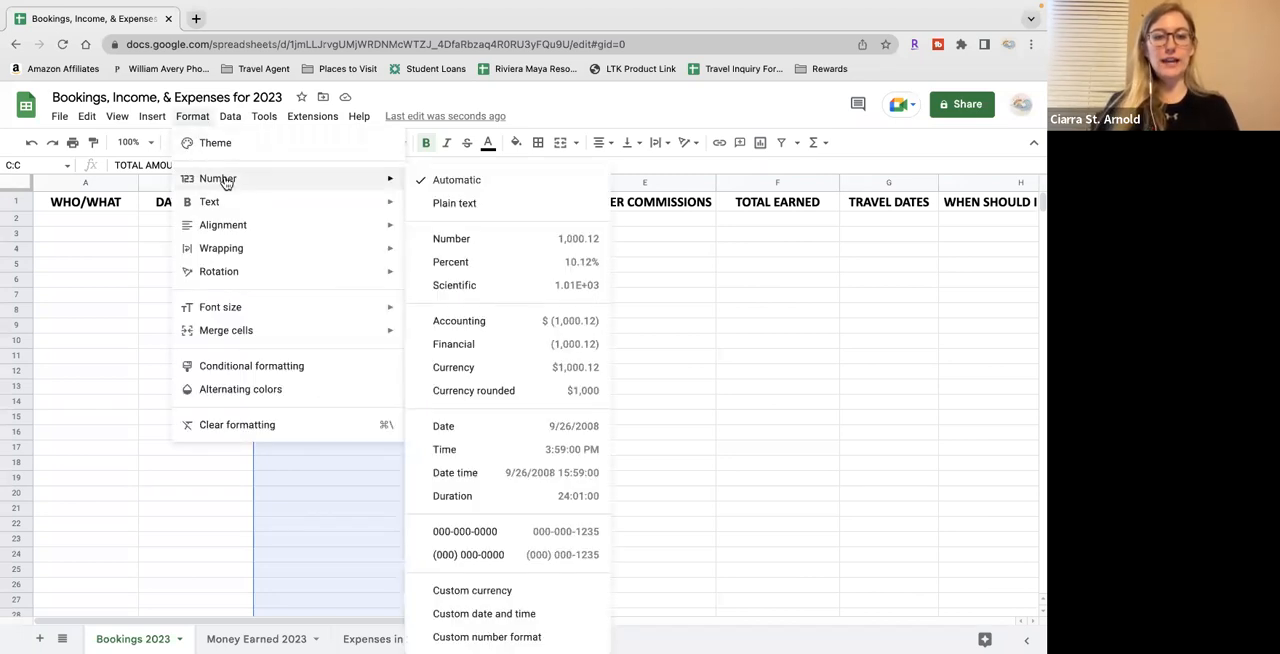
left_click(509, 375)
Test the currency format of column C by entering 500 in C2, then clear the cell
left_click(376, 222)
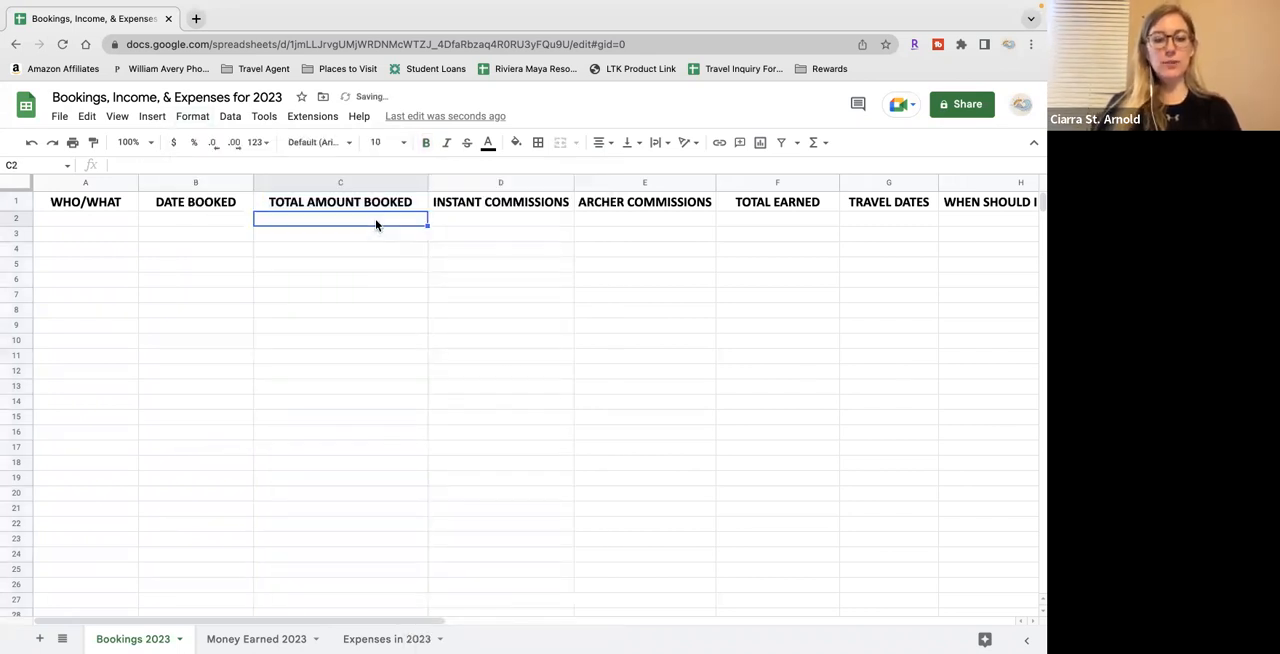
type("500")
key("Return")
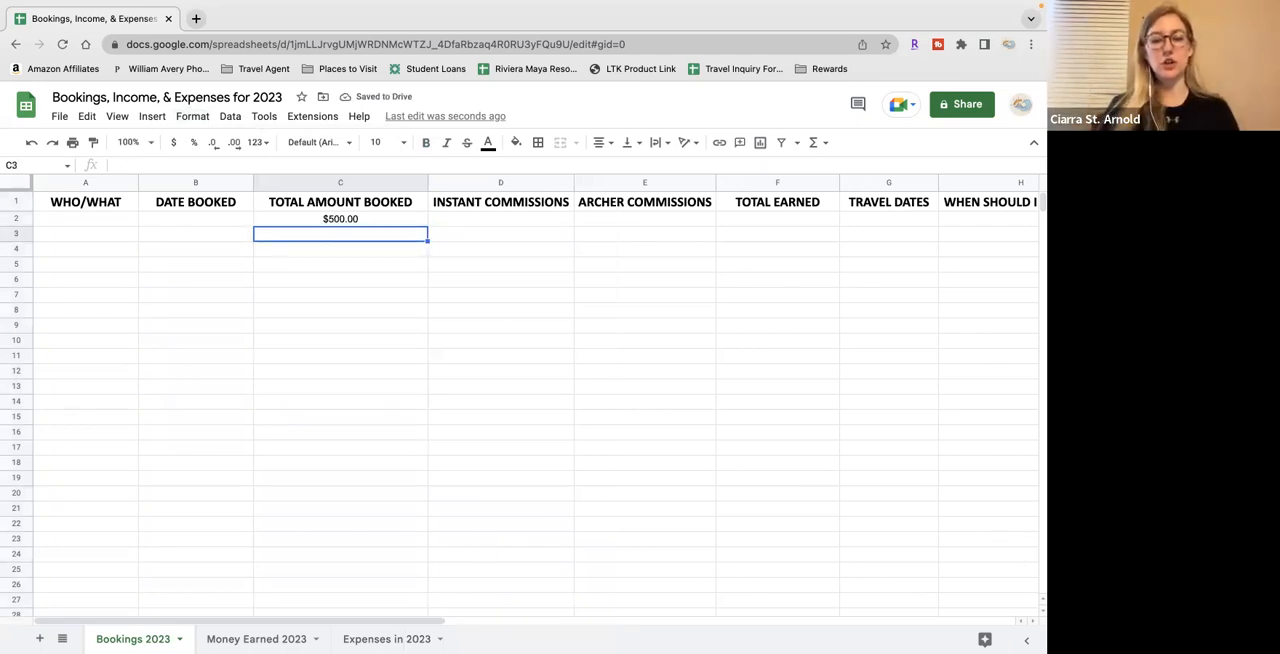
left_click(376, 220)
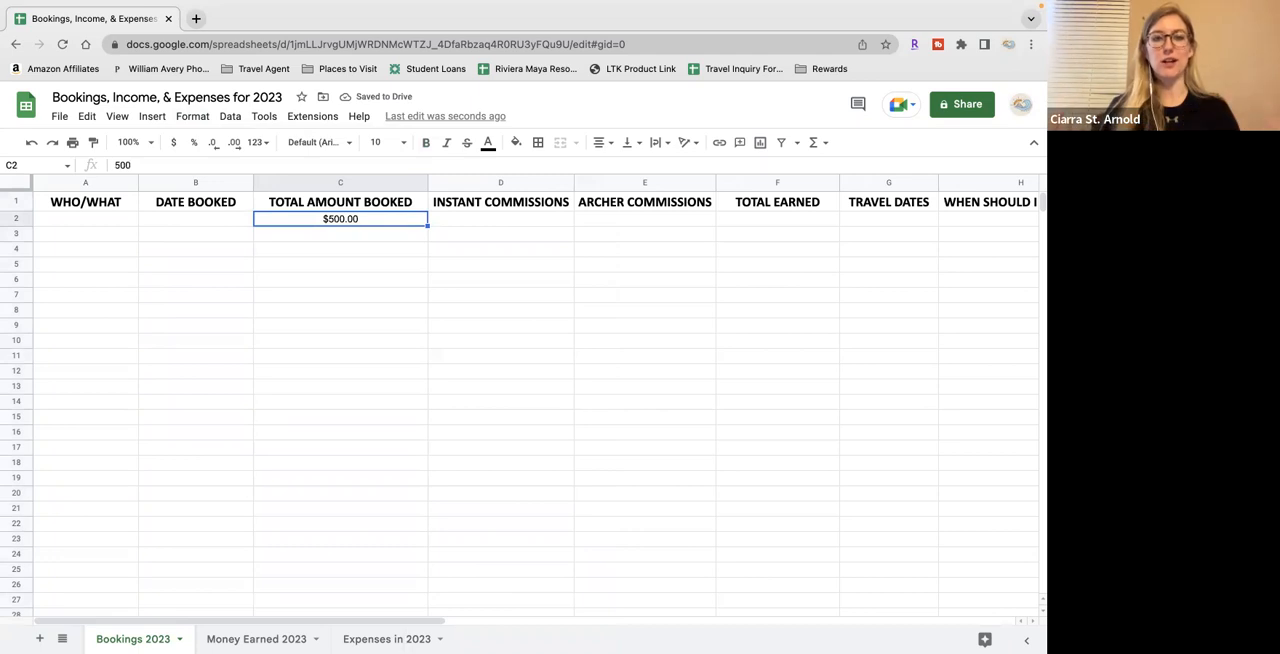
key("Delete")
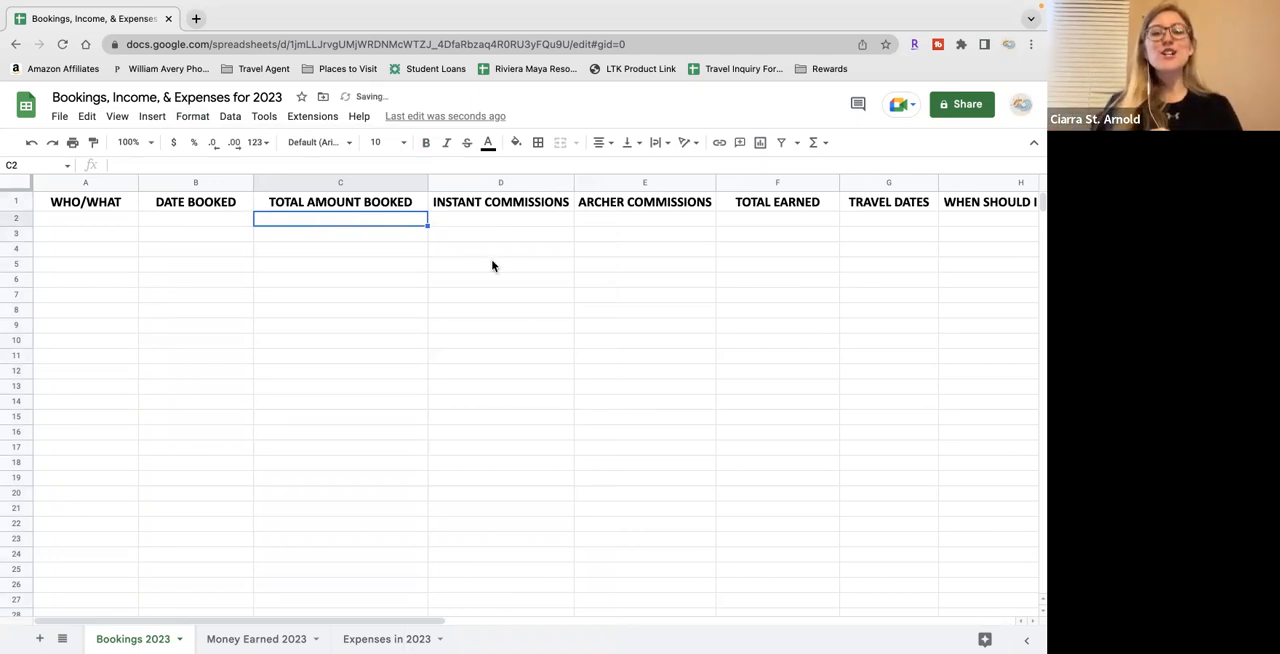
Apply the Currency number format with two decimals to the INSTANT COMMISSIONS, ARCHER COMMISSIONS and TOTAL EARNED columns
left_click(522, 182)
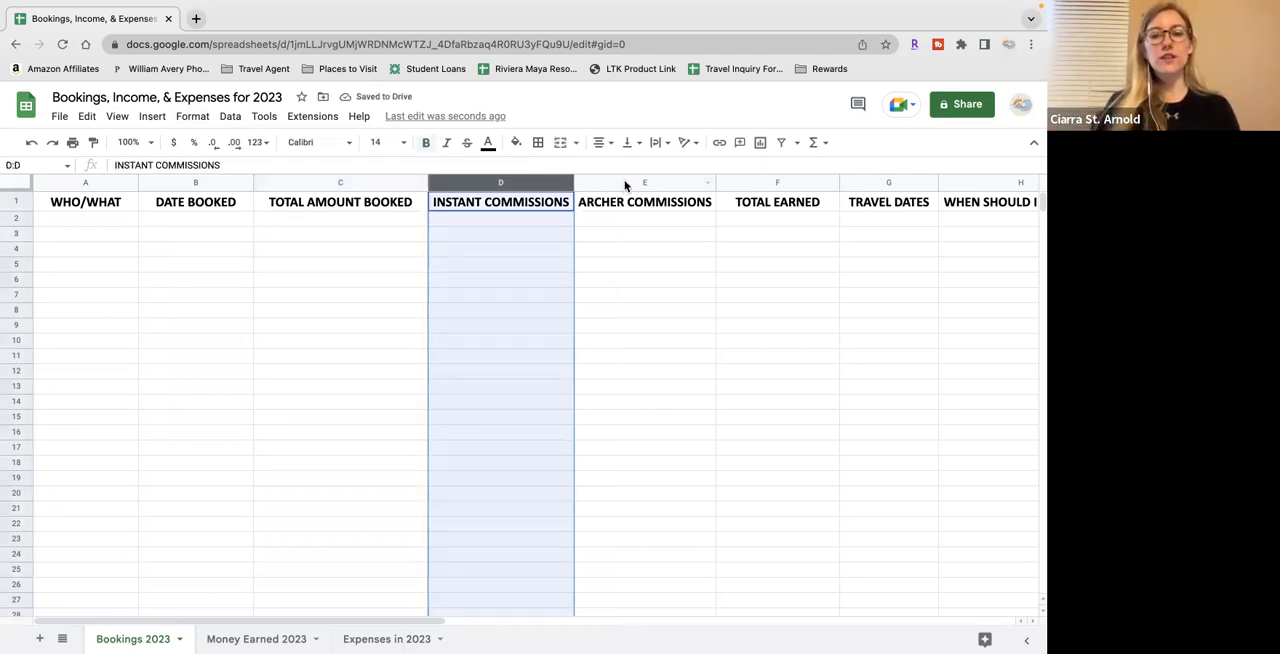
scroll(646, 259, "right", 2)
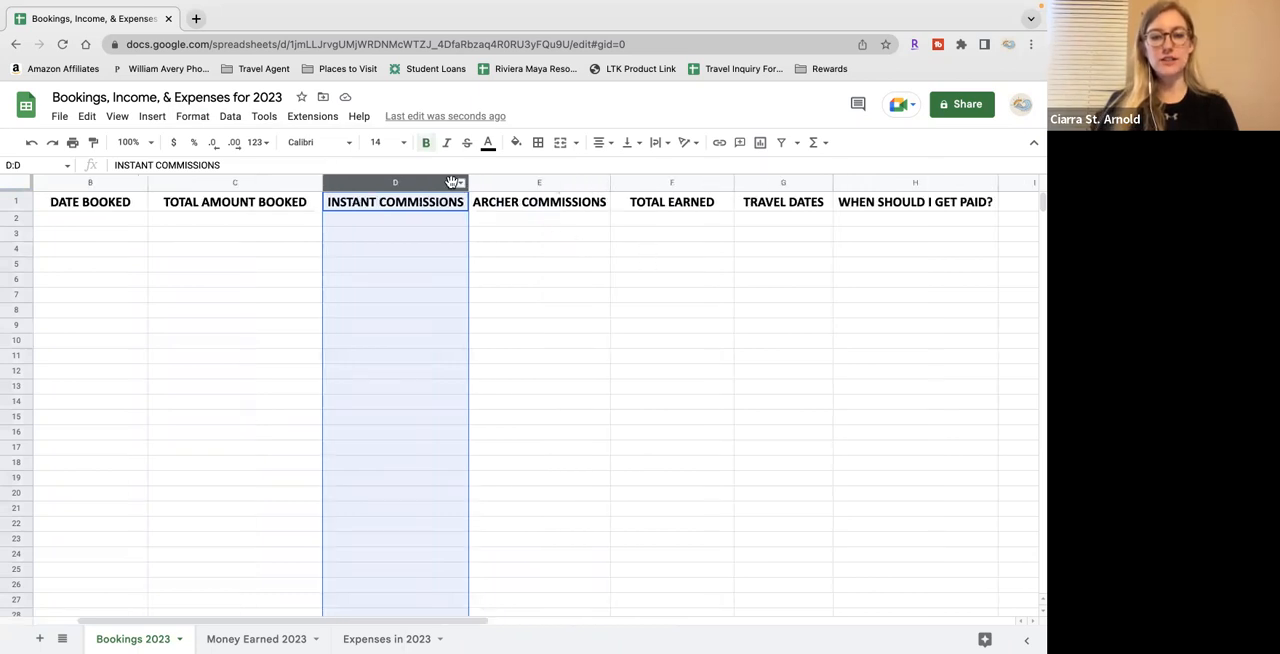
left_click(665, 180, "shift")
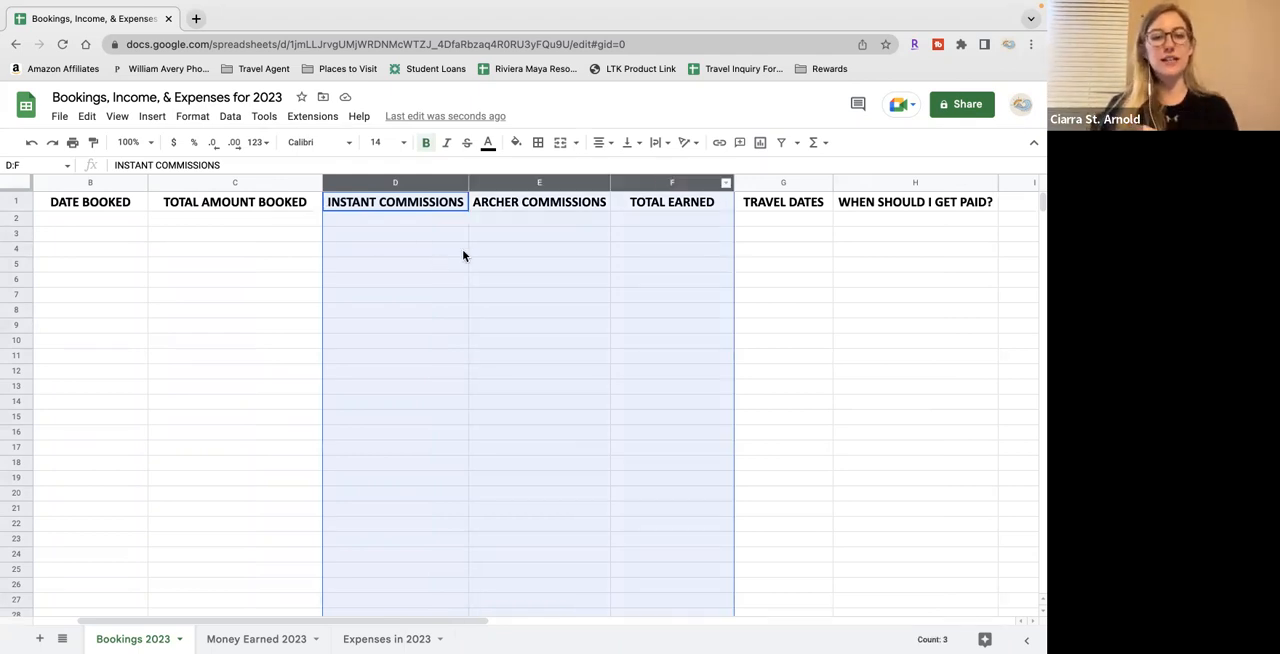
left_click(191, 117)
mouse_move(252, 188)
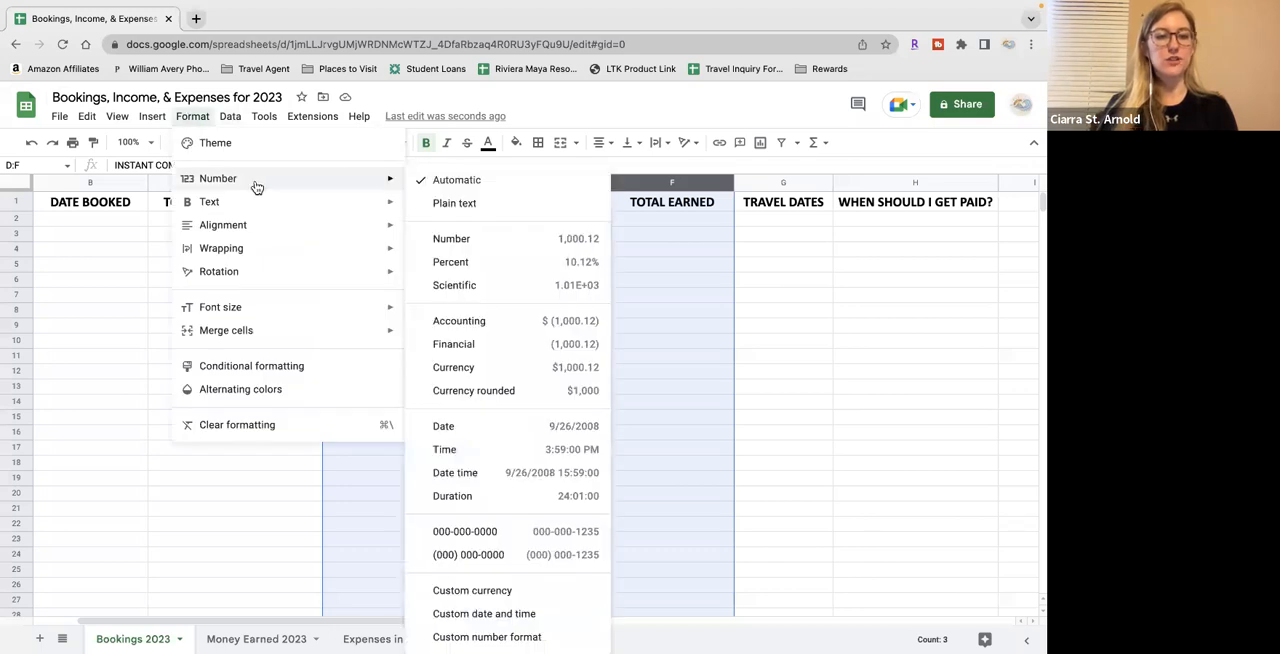
left_click(474, 370)
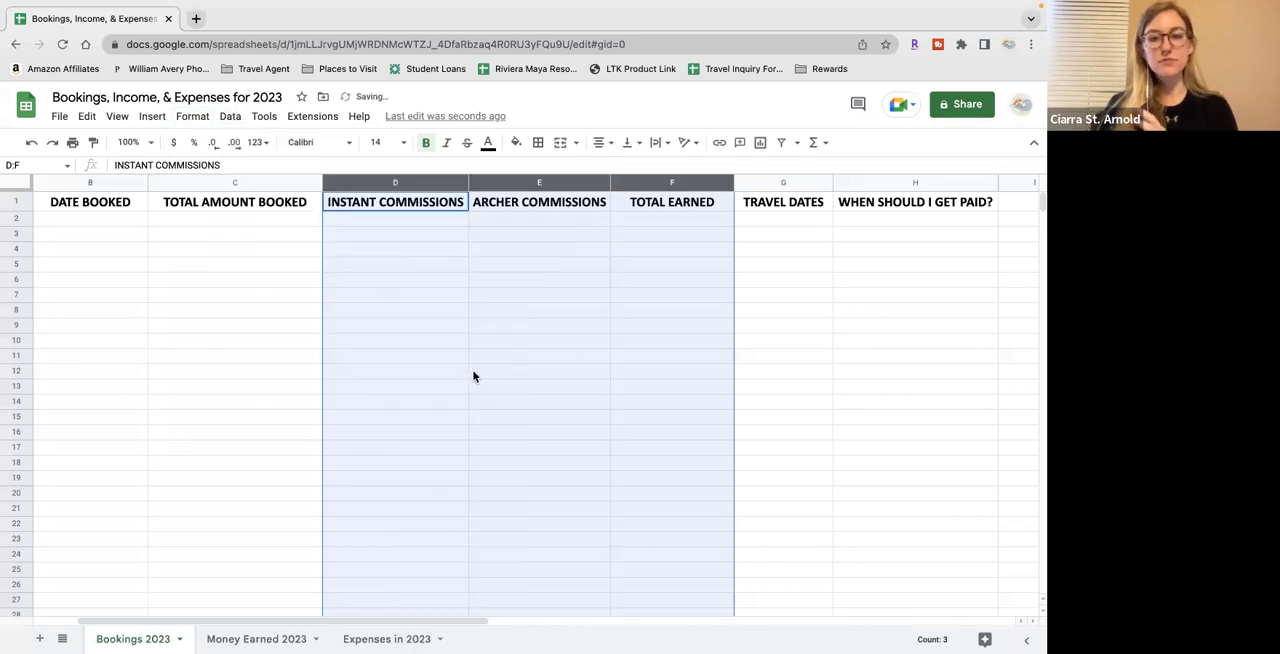
left_click(775, 283)
scroll(550, 306, "left", 2)
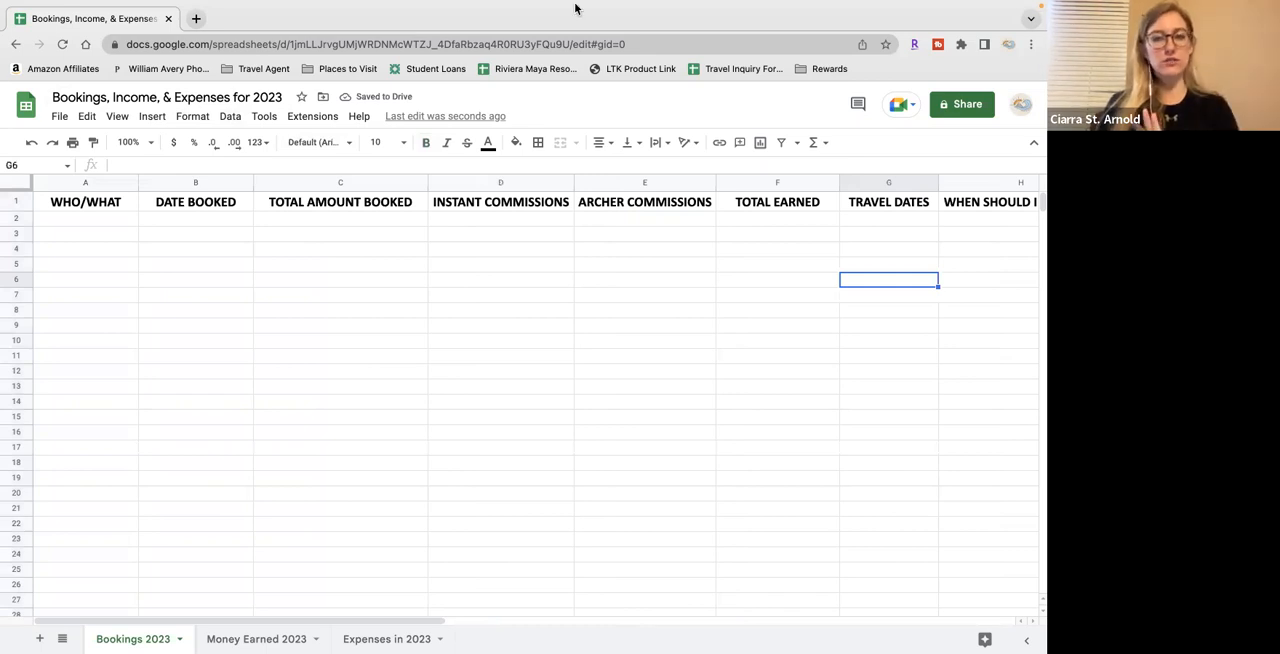
Copy the header row of the Bookings 2023 sheet into row 1 of the Money Earned 2023 sheet
mouse_move(574, 8)
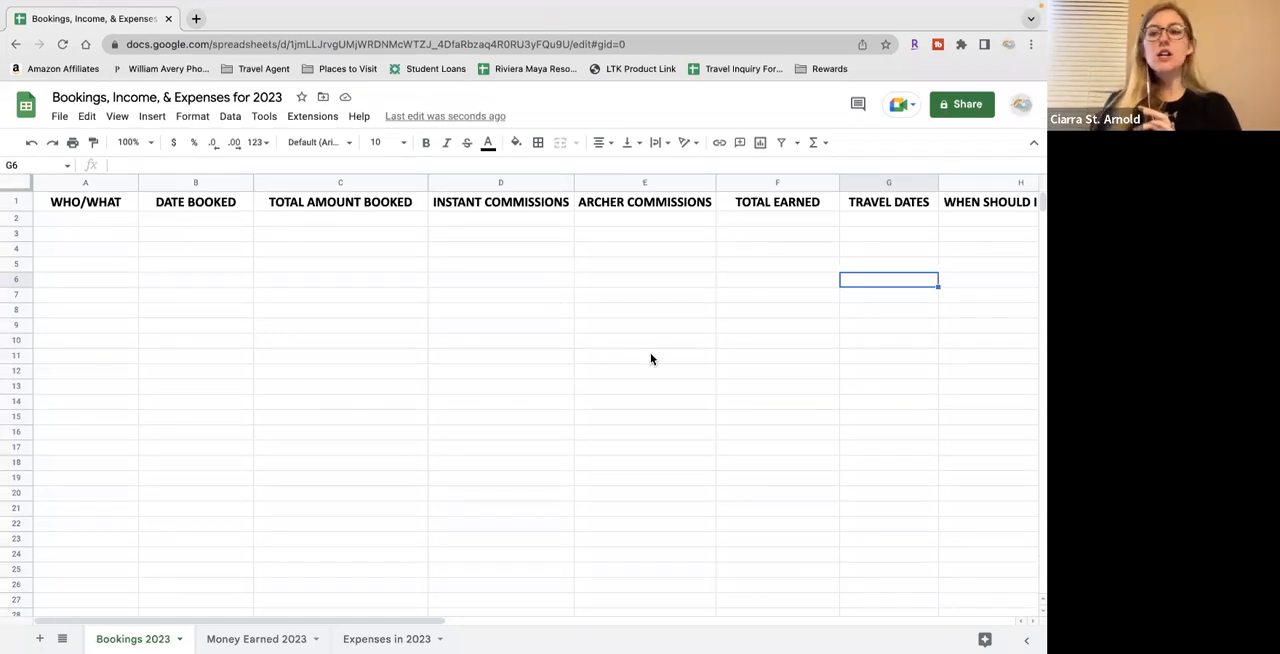
left_click(15, 203)
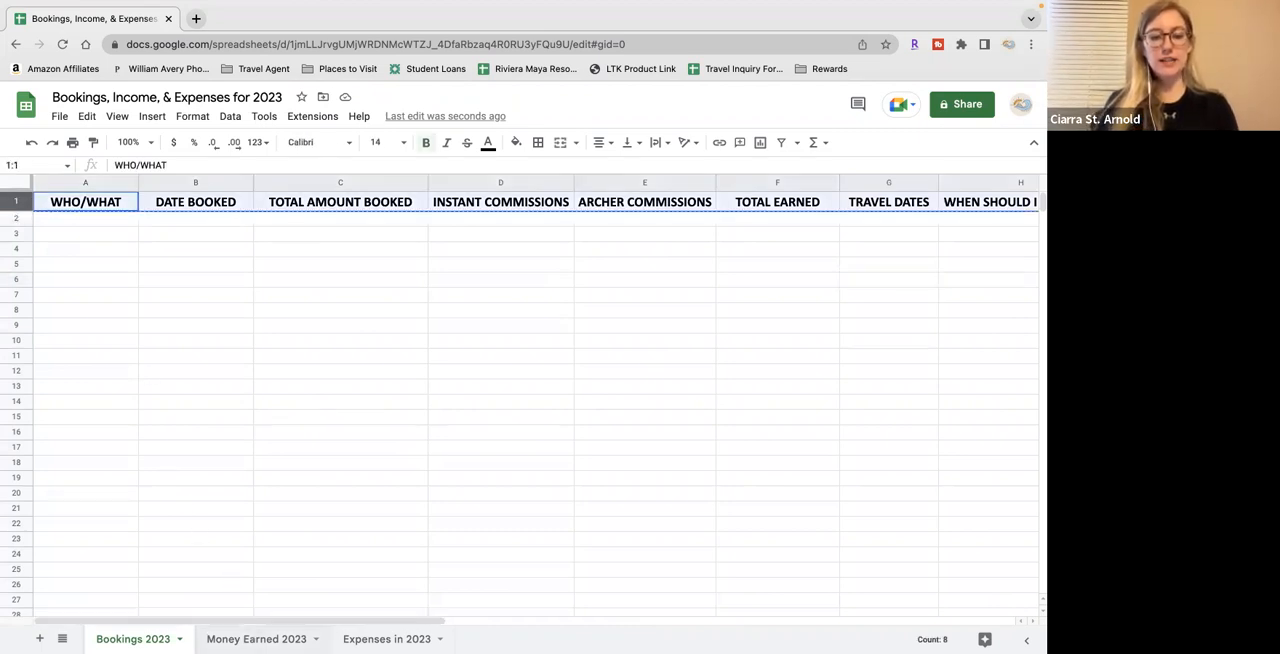
left_click(253, 639)
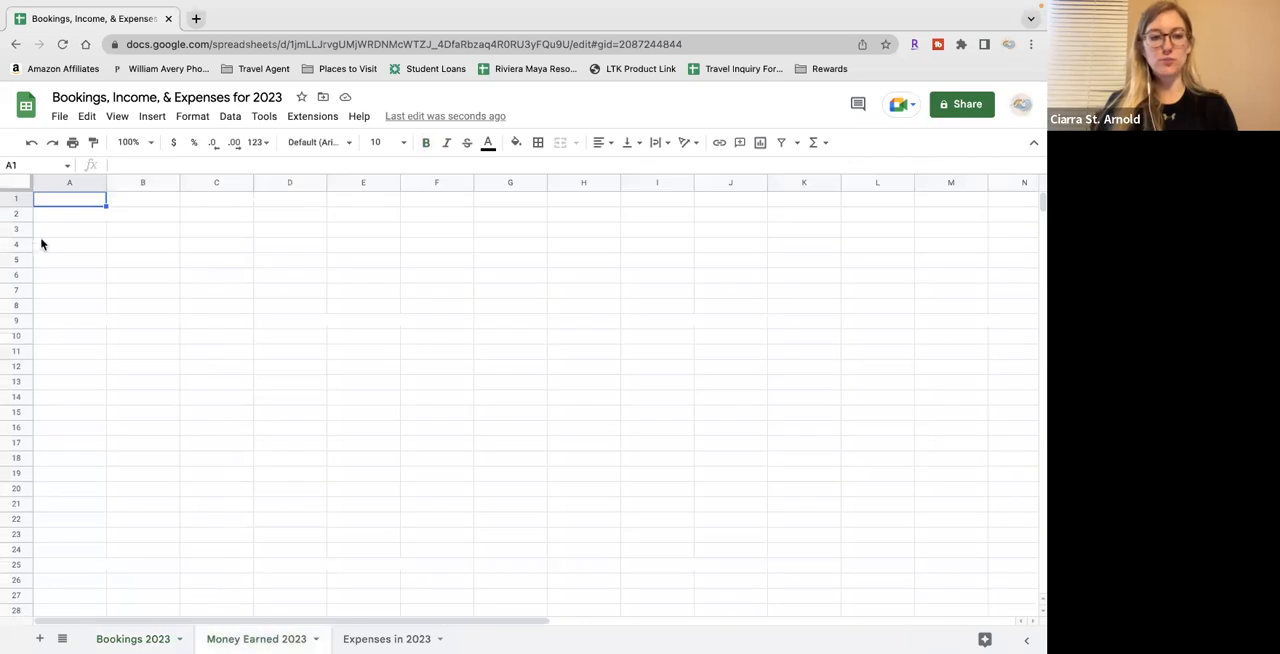
left_click(22, 201)
key("ctrl+v")
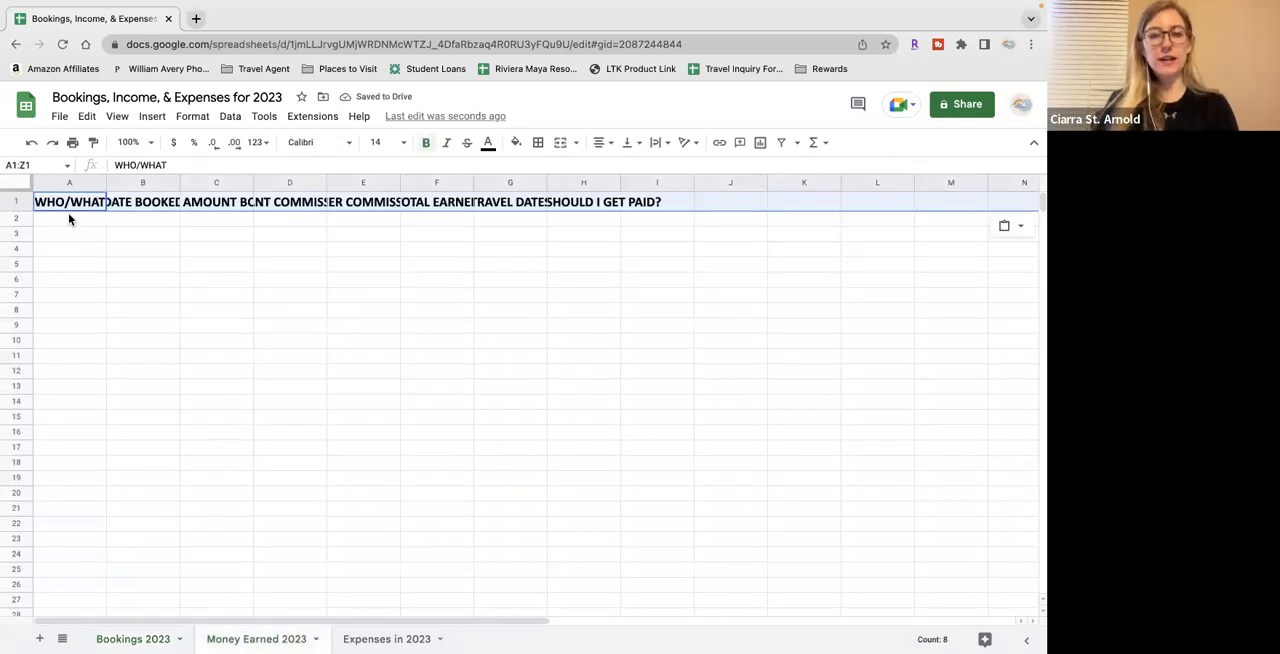
Try reducing the pasted header row to its format only, and undo that change
left_click(1022, 231)
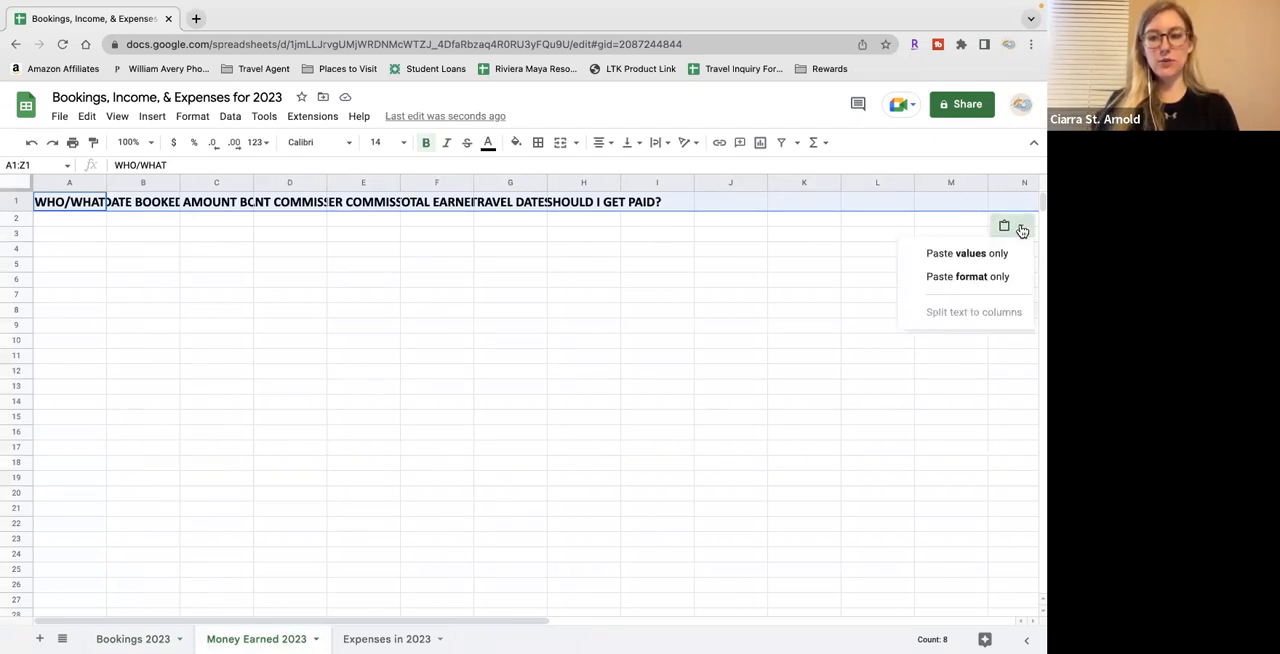
left_click(1012, 280)
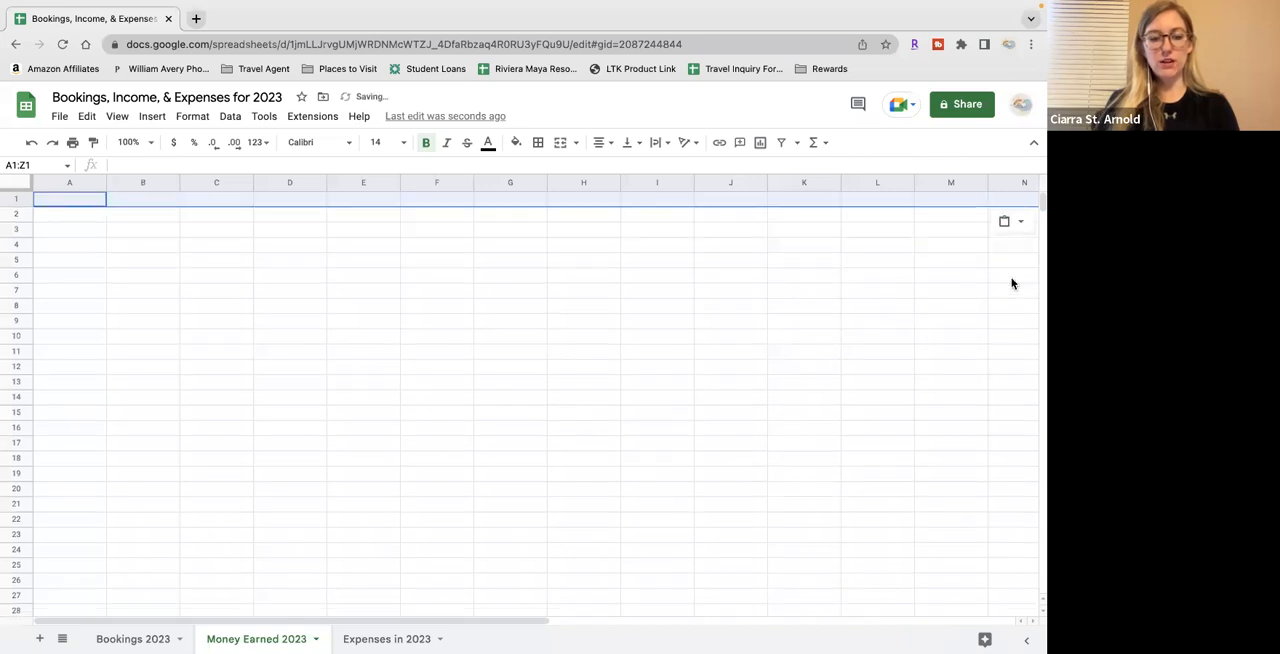
key("ctrl+z")
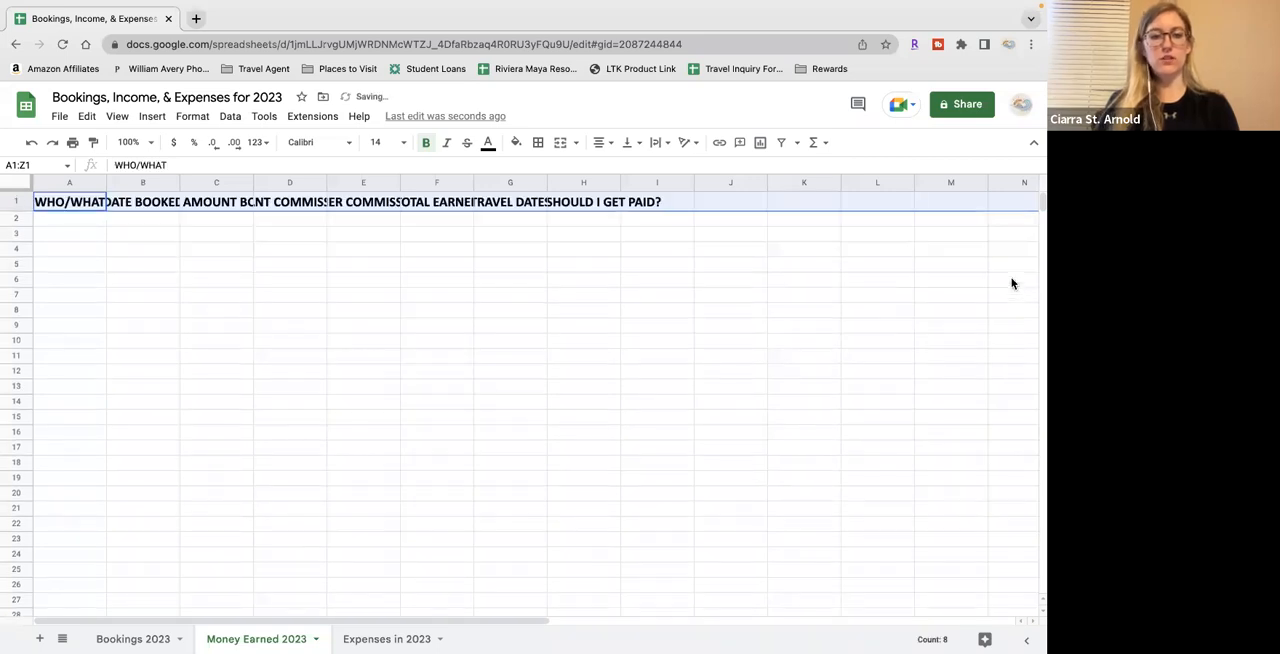
Widen columns A to C to fit their headers and delete the TOTAL AMOUNT BOOKED column
left_click(118, 223)
left_click_drag(106, 182, 414, 182)
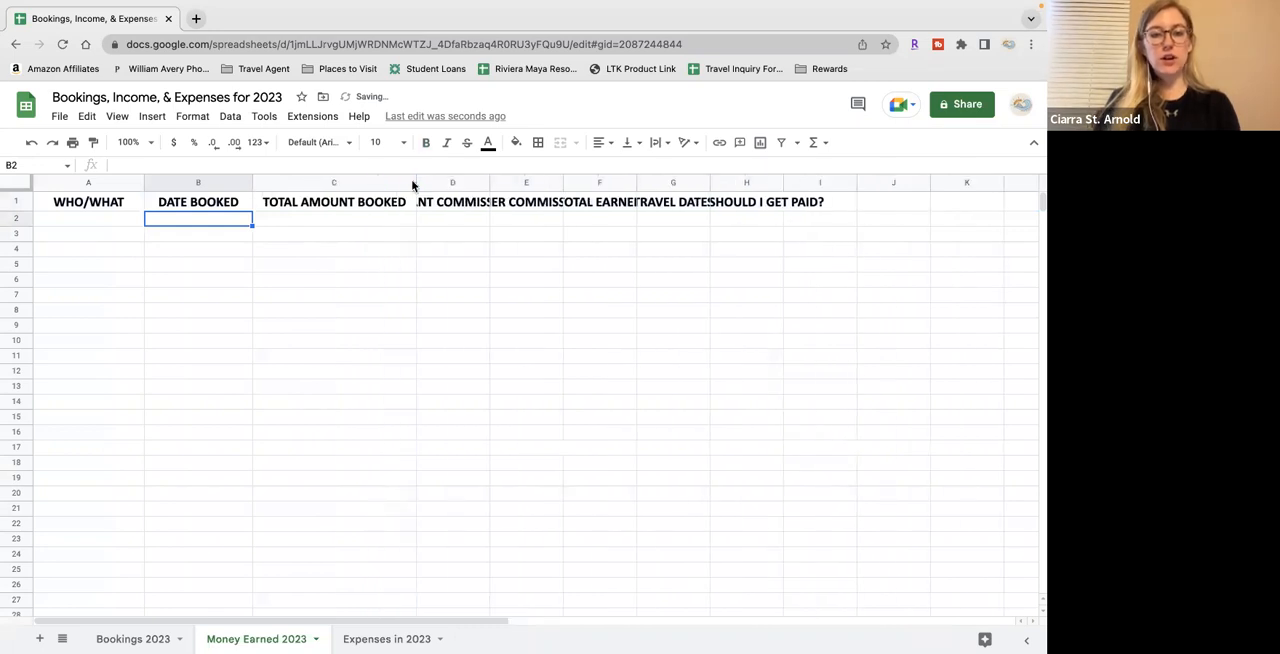
left_click(350, 184)
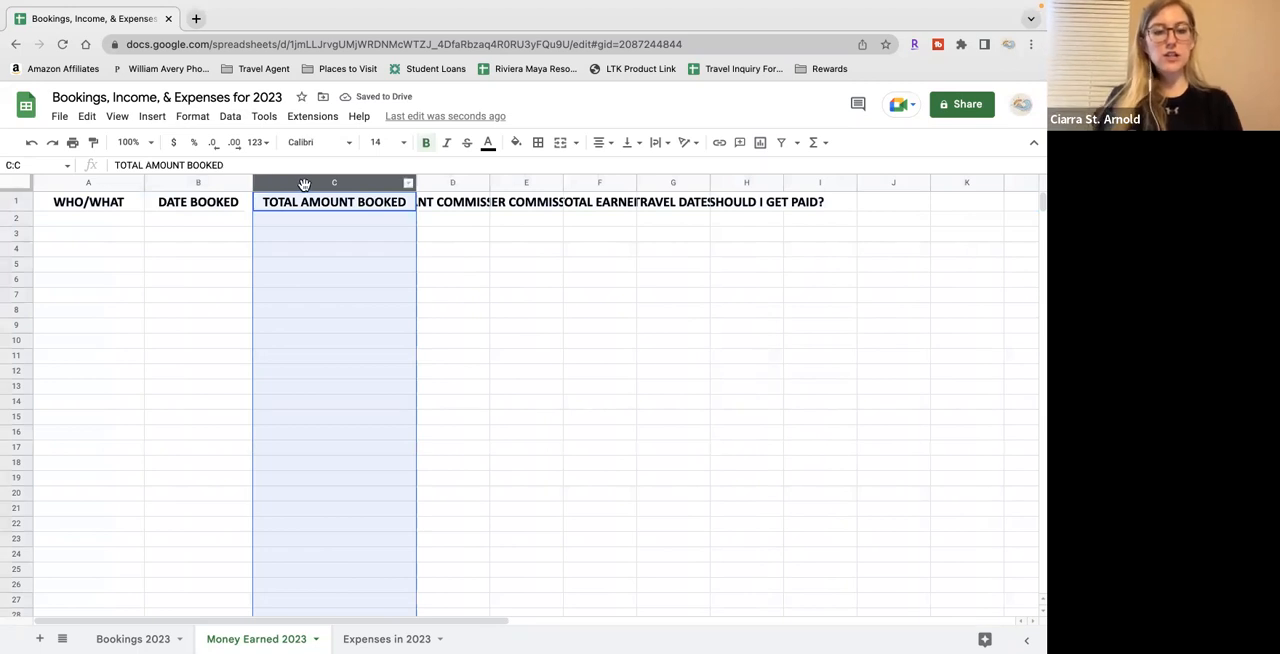
right_click(340, 186)
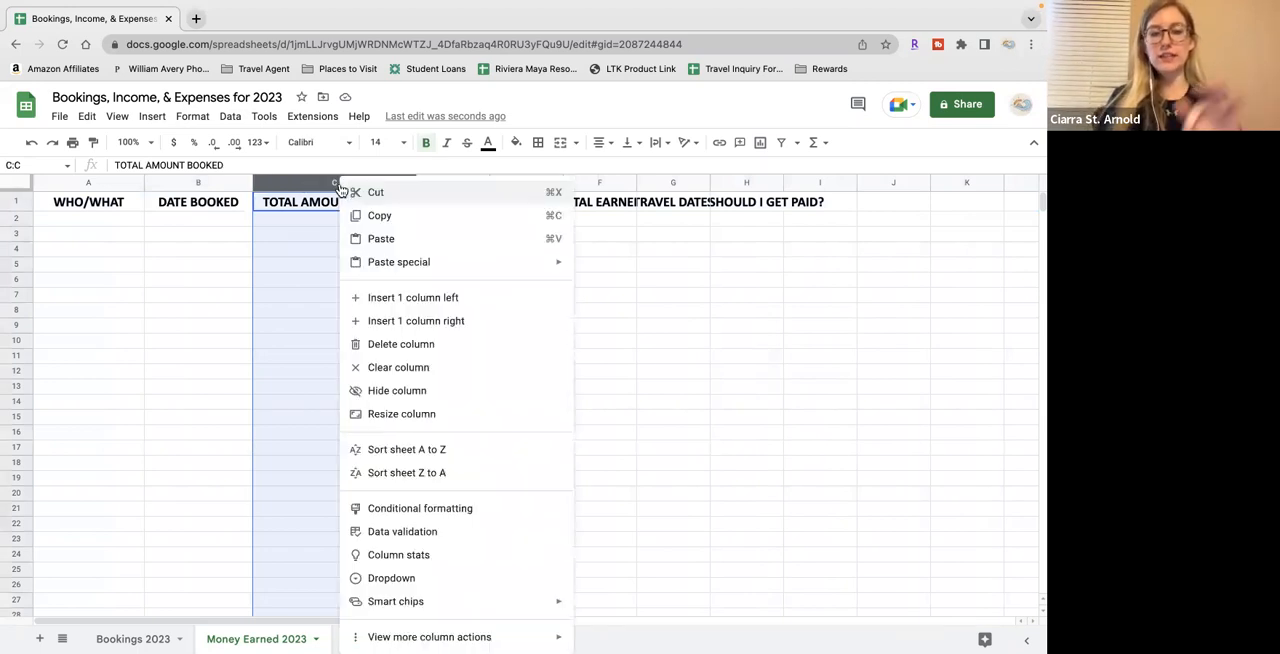
left_click(387, 346)
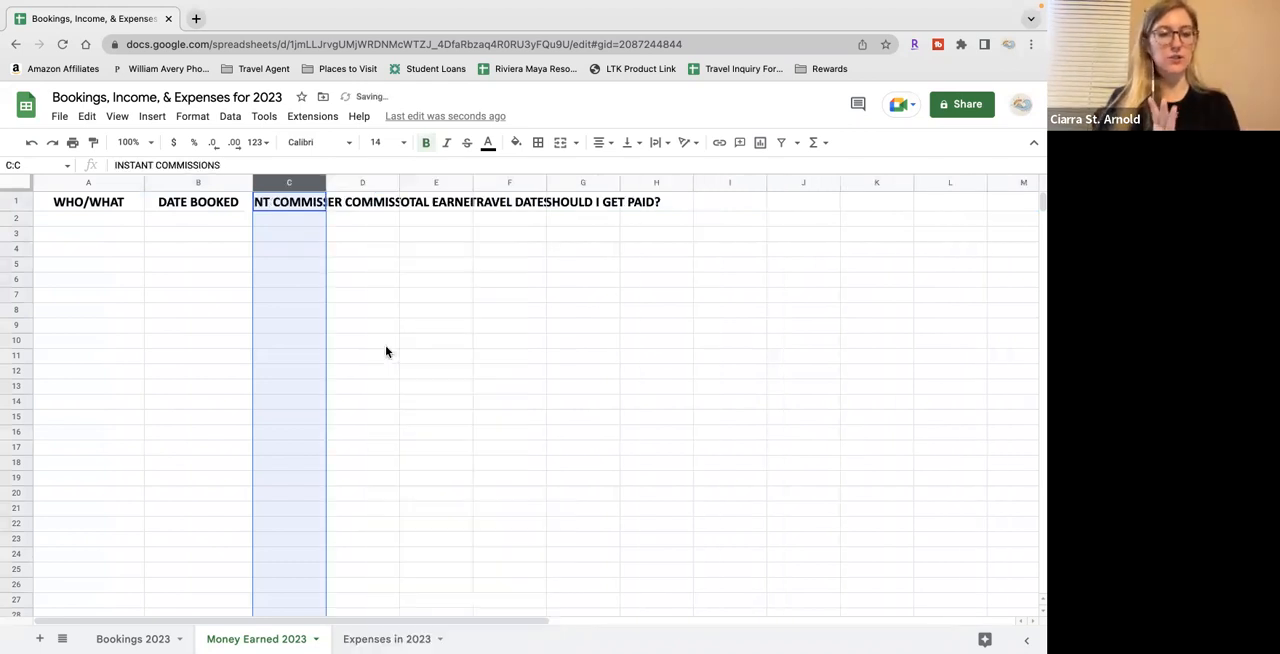
Change the header in B1 to DATE PAID
left_click(219, 202)
double_click(219, 202)
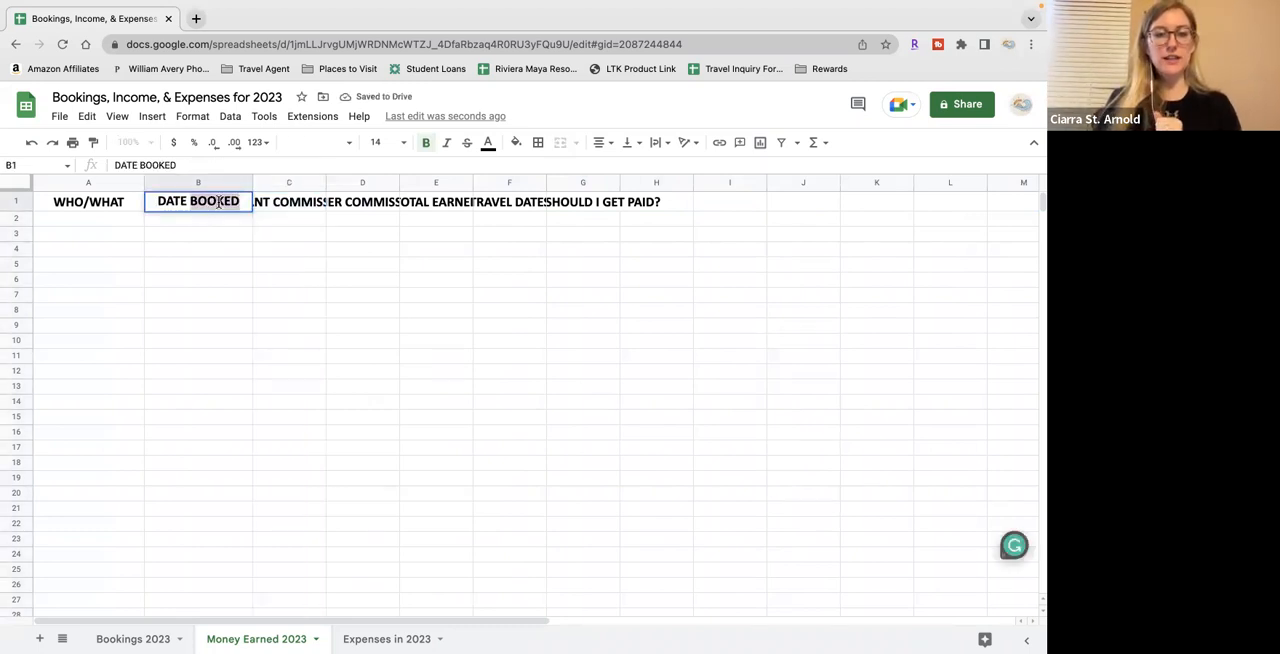
type("PAID")
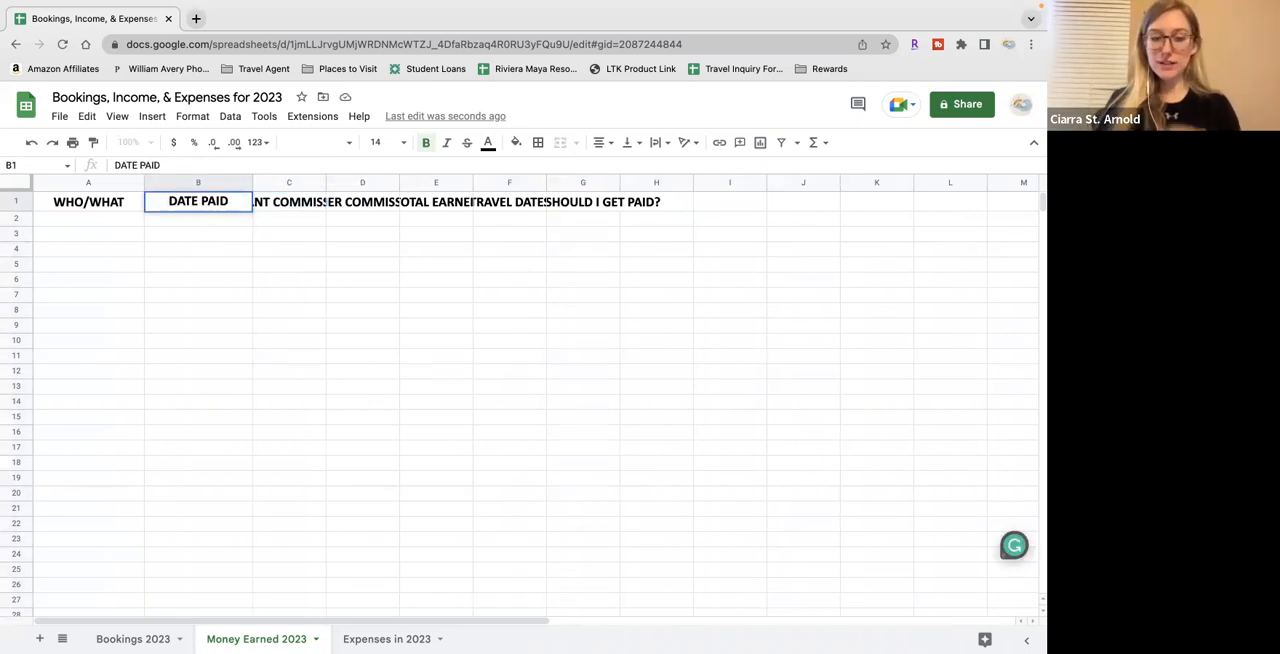
left_click(350, 310)
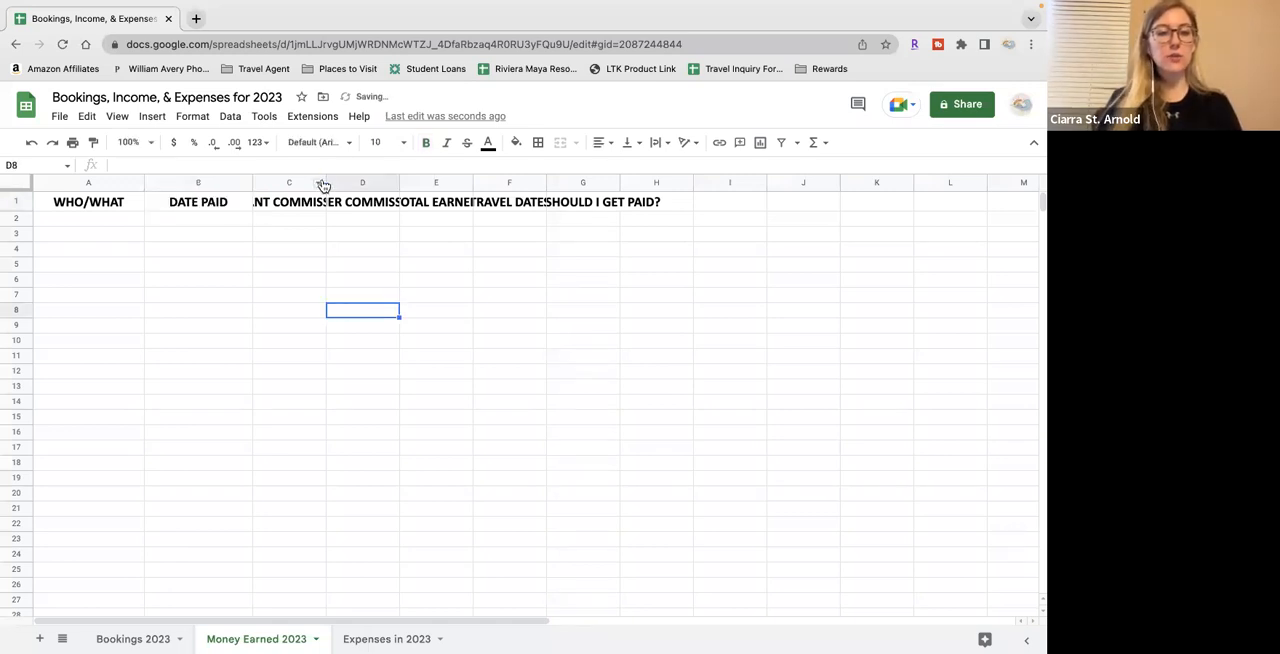
Widen columns C to E to fit their headers and delete columns F and G with the travel dates and payment question
left_click_drag(324, 181, 676, 180)
left_click(464, 252)
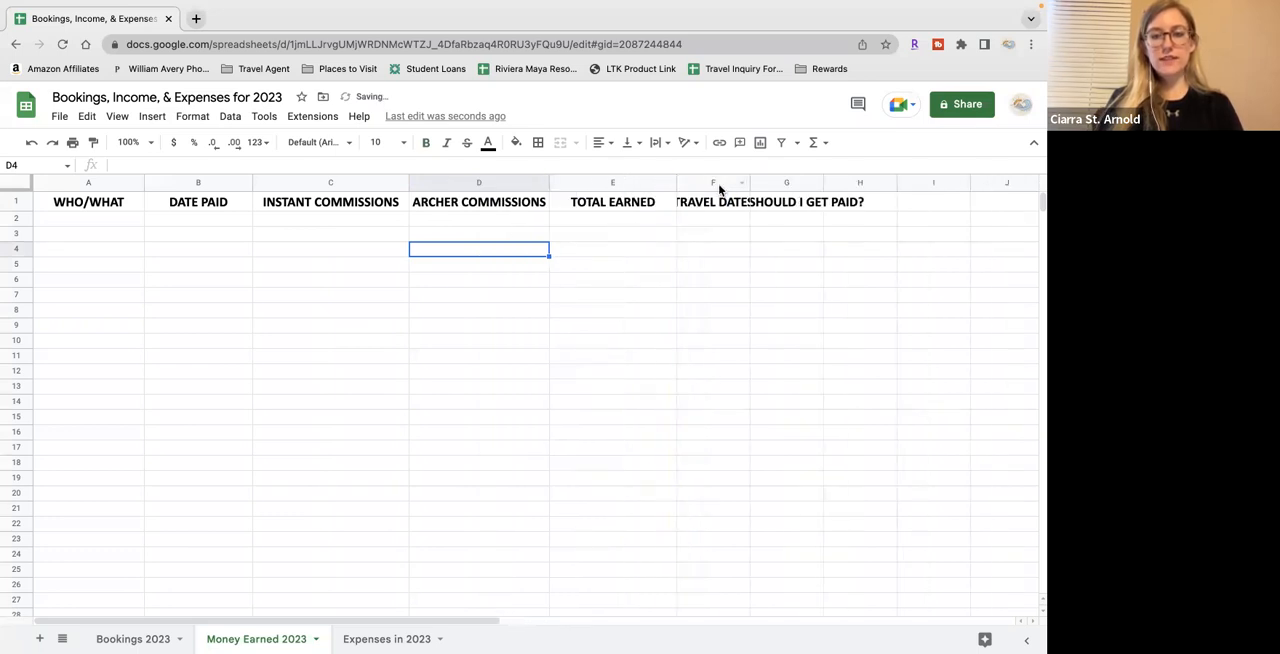
left_click(718, 183)
left_click(777, 184, "shift")
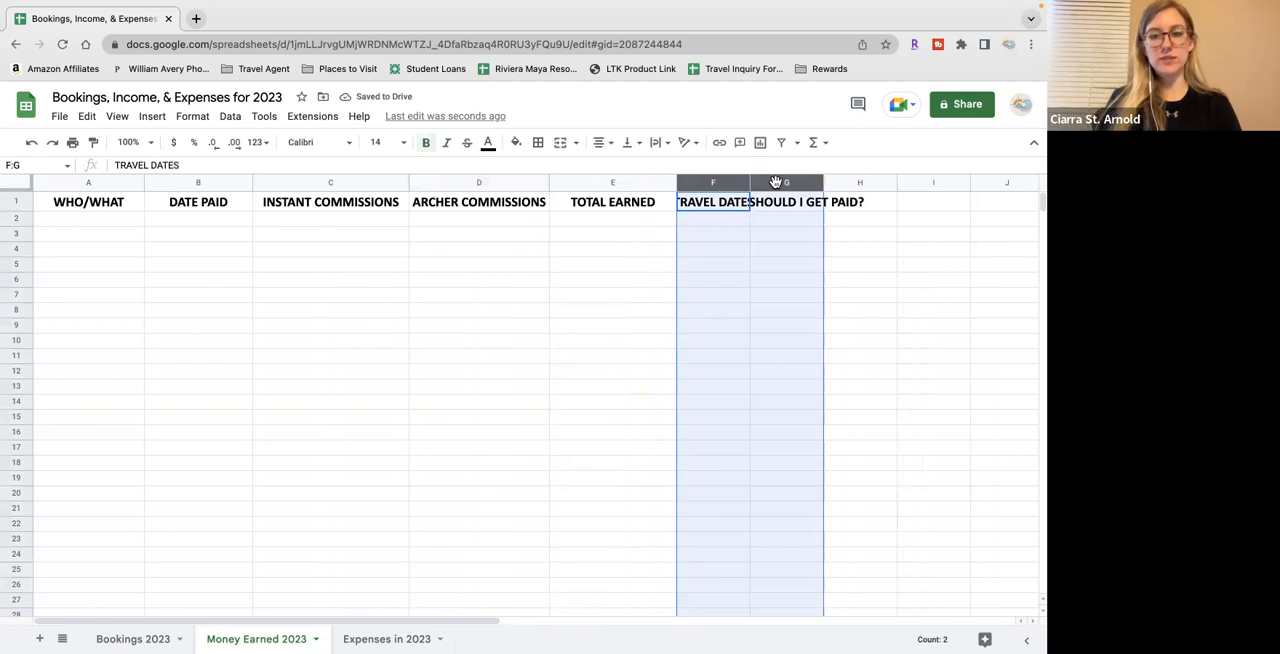
right_click(718, 188)
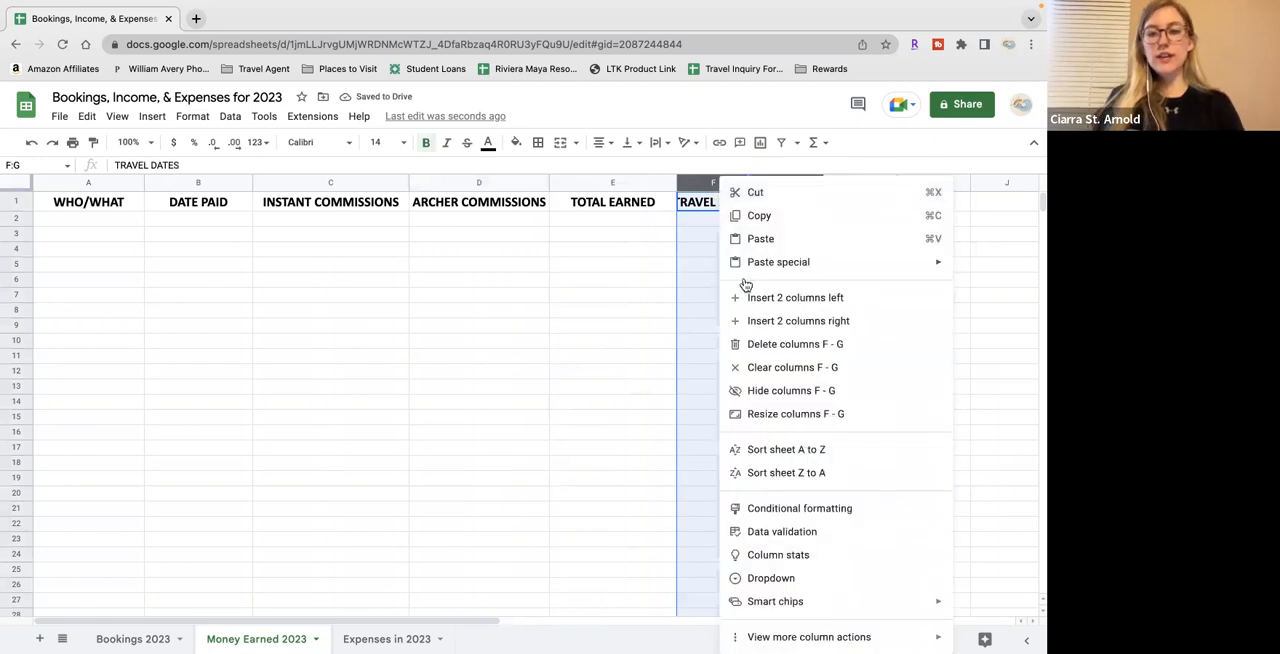
left_click(795, 344)
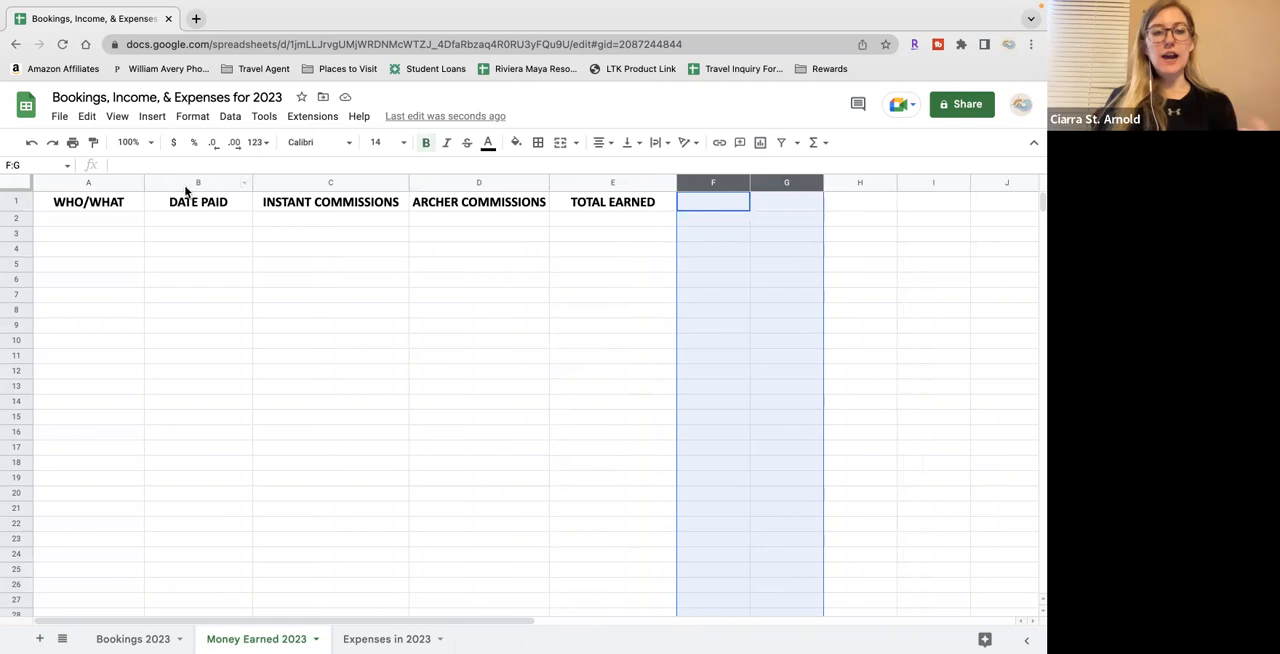
Enter a sample client's full name followed by "/ Cancun" in A2, and clear the cell again
left_click(111, 219)
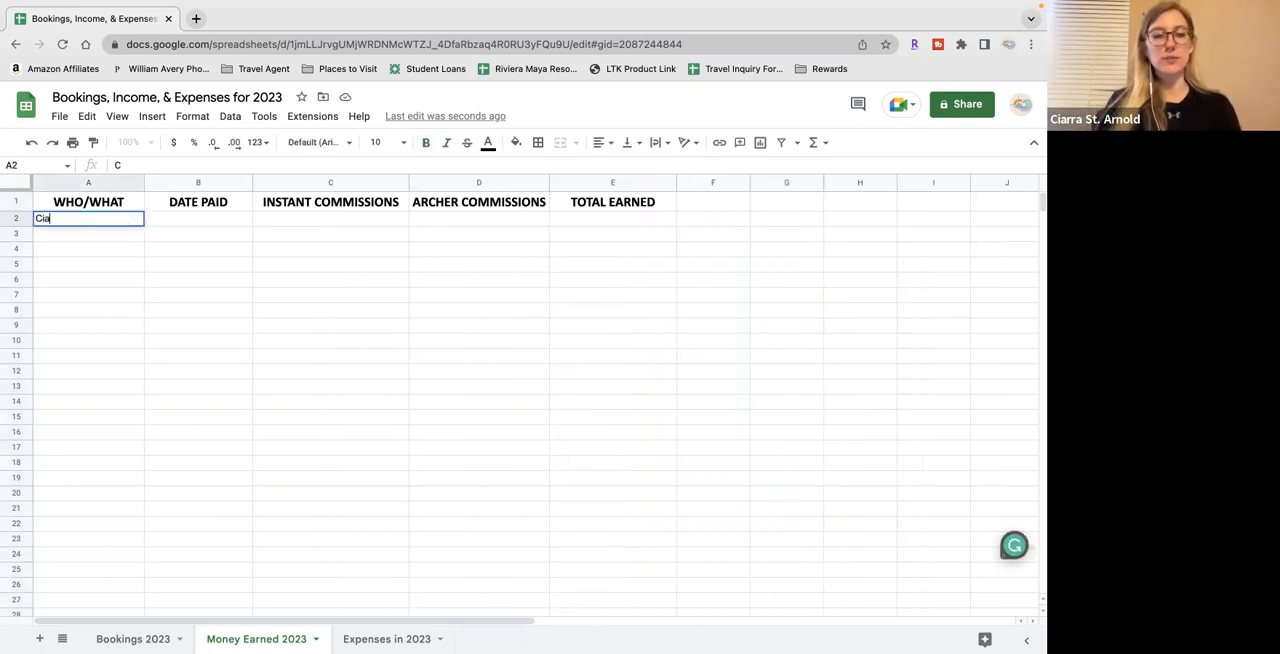
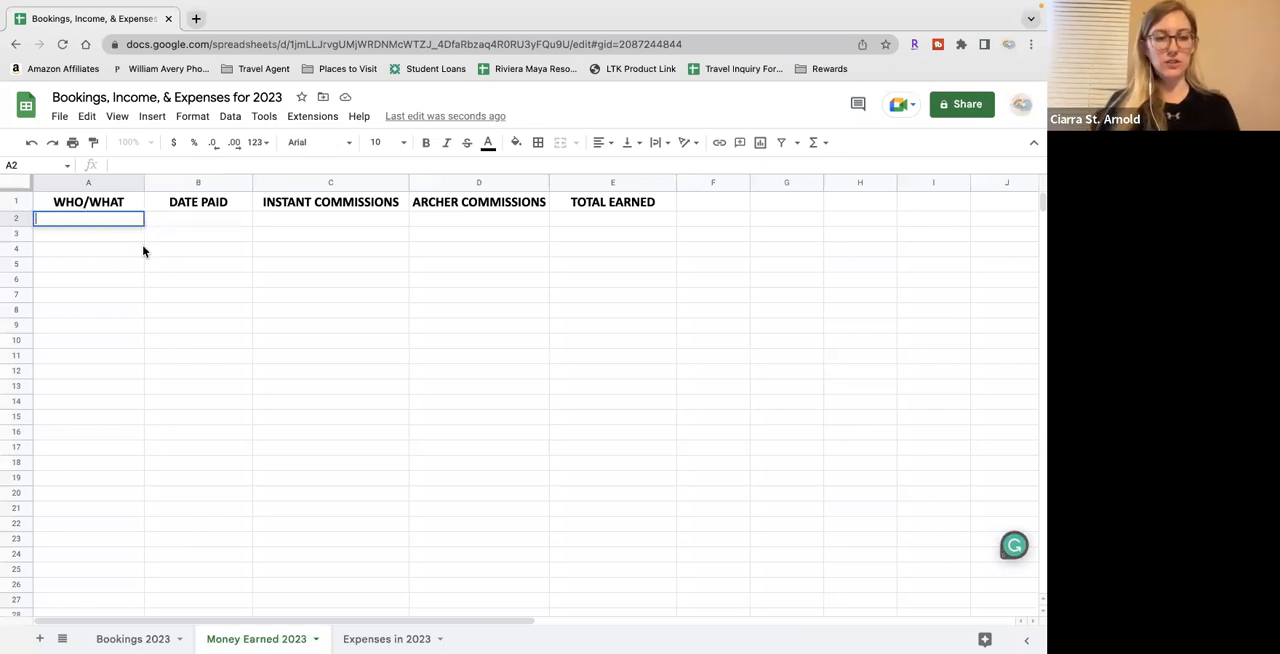
left_click(149, 249)
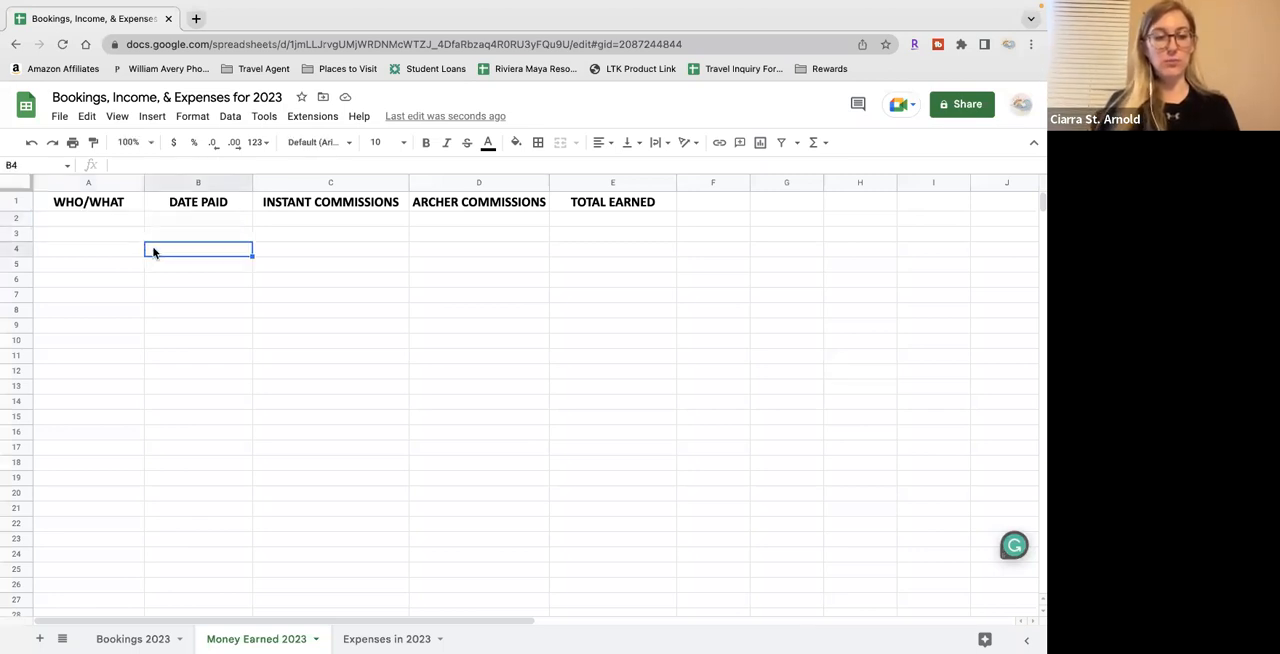
Insert a column before DATE PAID and give it the header PAID FOR? in B1
right_click(187, 185)
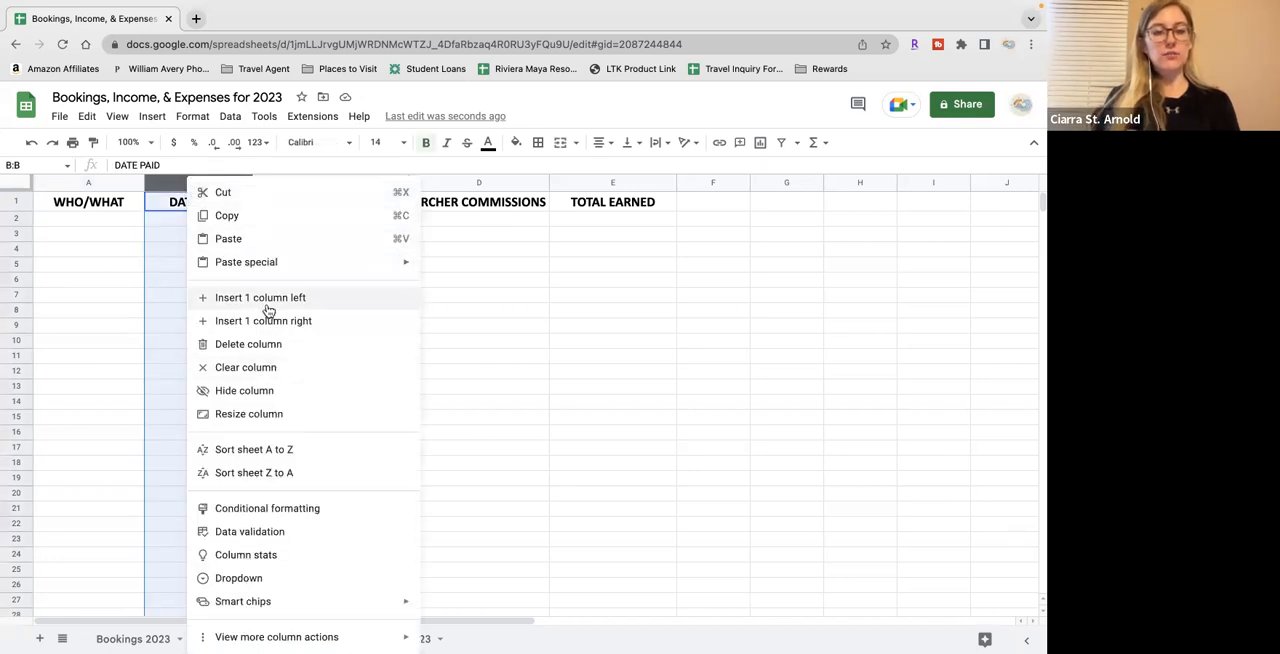
left_click(268, 305)
left_click(194, 205)
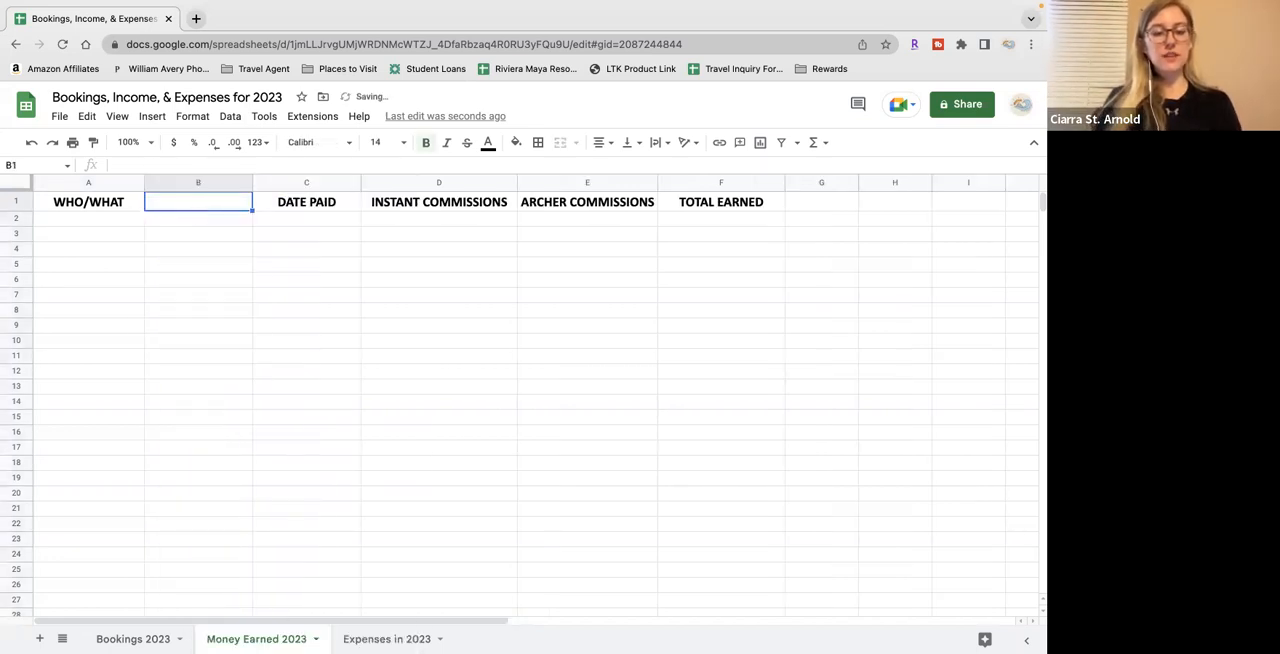
type("paid")
key("BackSpace")
key("BackSpace")
key("BackSpace")
key("BackSpace")
type("paid")
key("BackSpace")
key("BackSpace")
key("BackSpace")
key("BackSpace")
type("PAID FOR?")
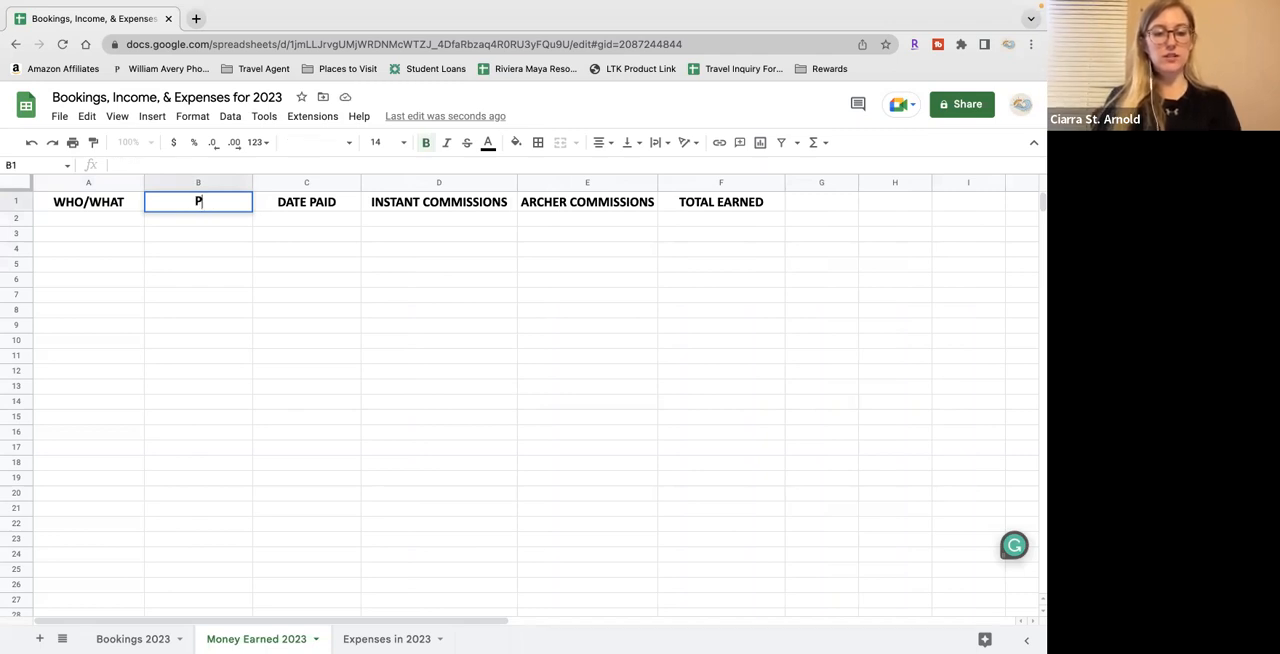
left_click(203, 222)
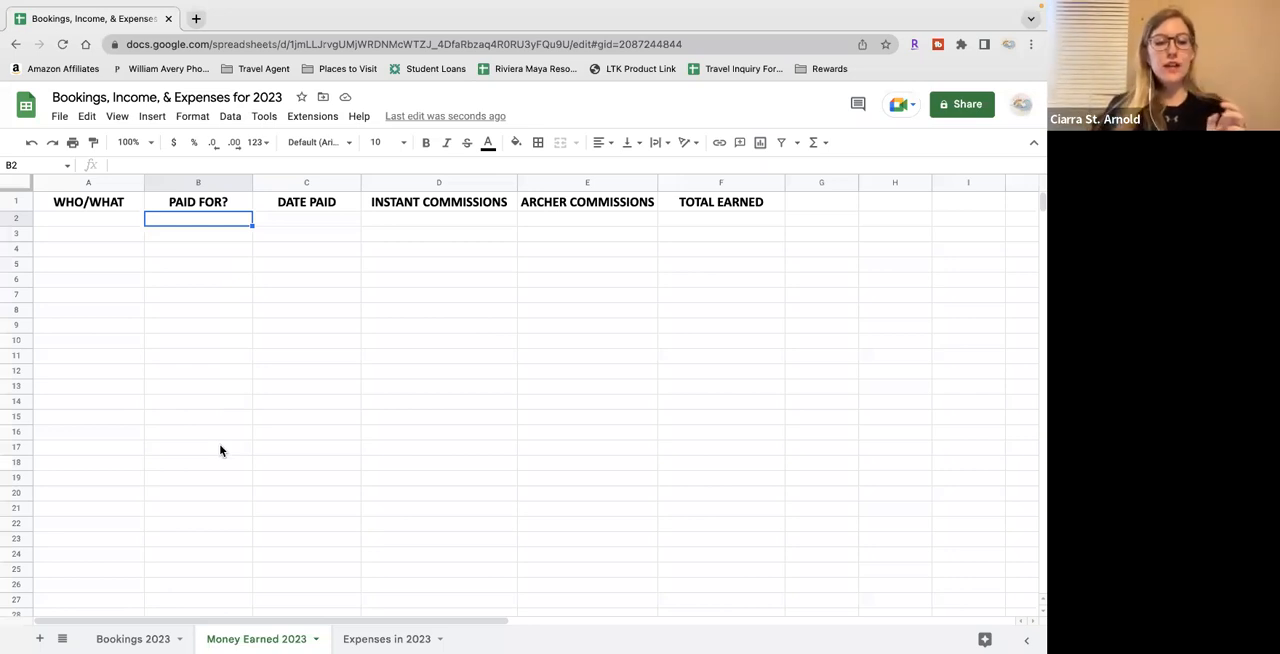
On the Expenses in 2023 sheet, enter the headers WHO/WHAT in A1 and DATE SPENT in B1
left_click(17, 201)
mouse_move(393, 612)
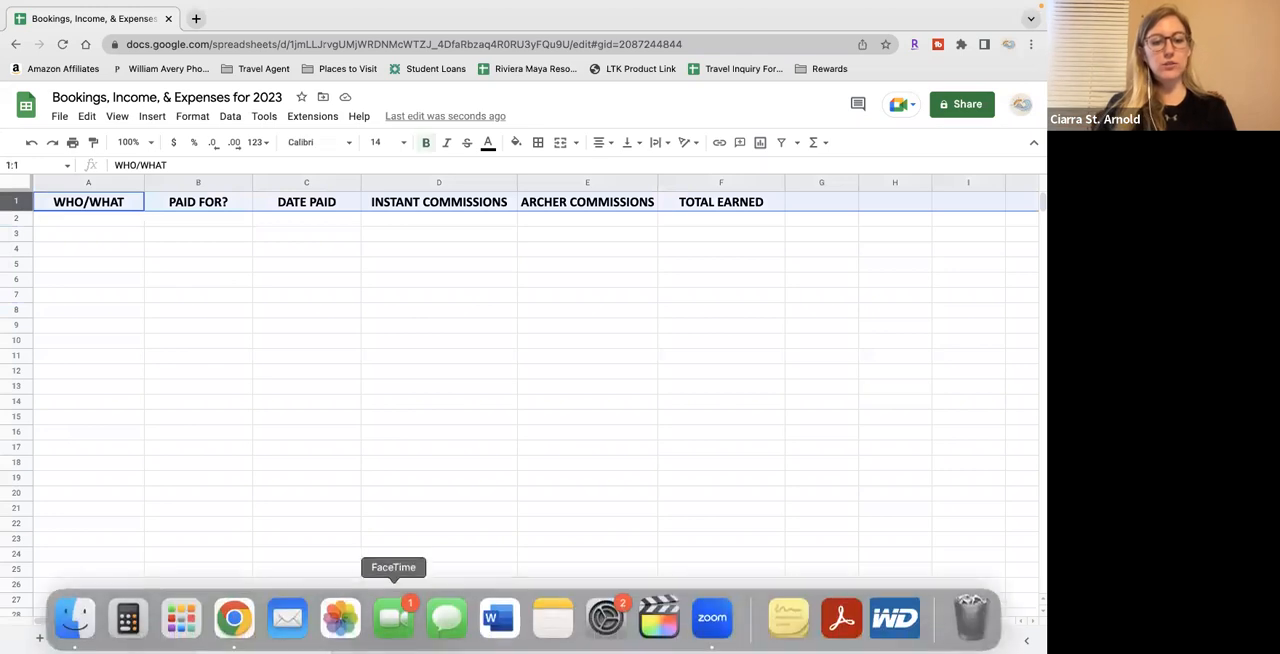
left_click(386, 636)
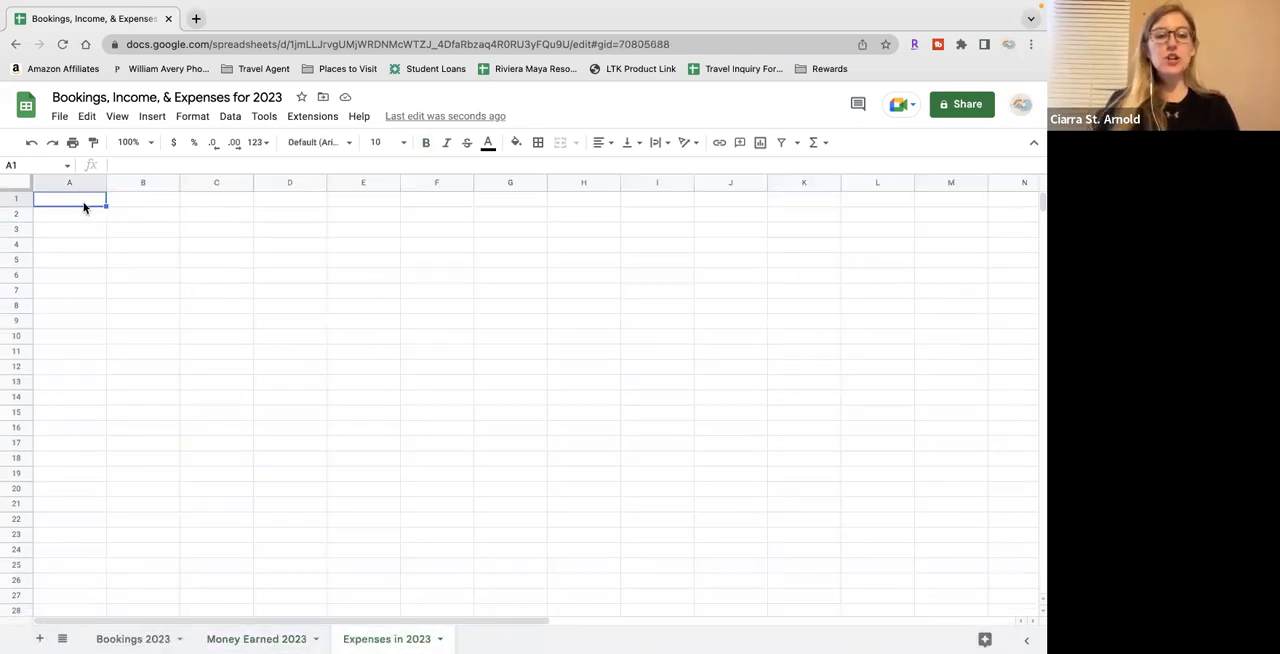
double_click(83, 201)
type("WHO/WHAT")
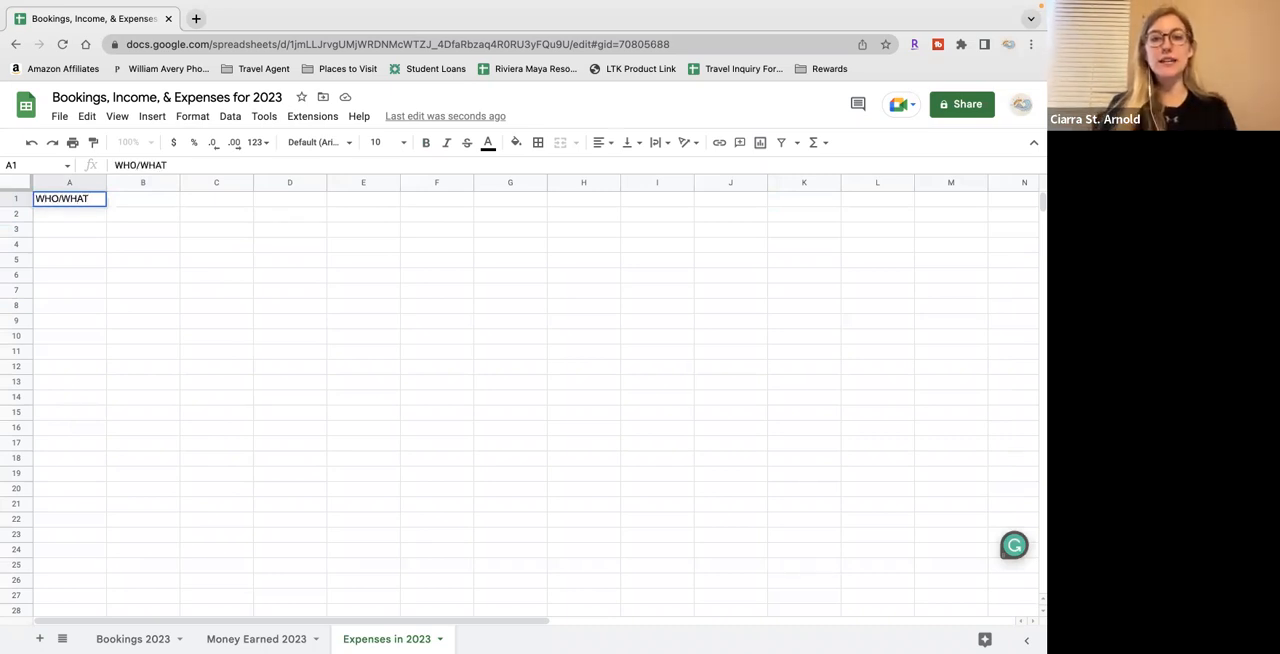
key("Tab")
type("DA")
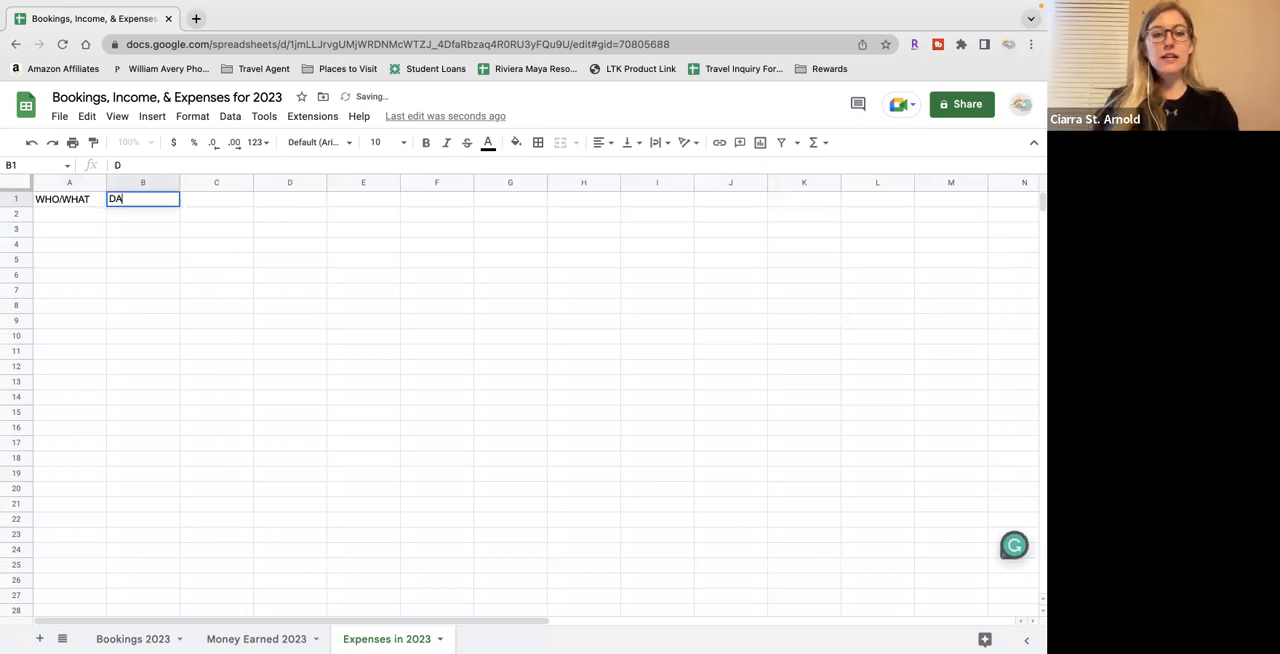
type("TE SPENT")
key("Tab")
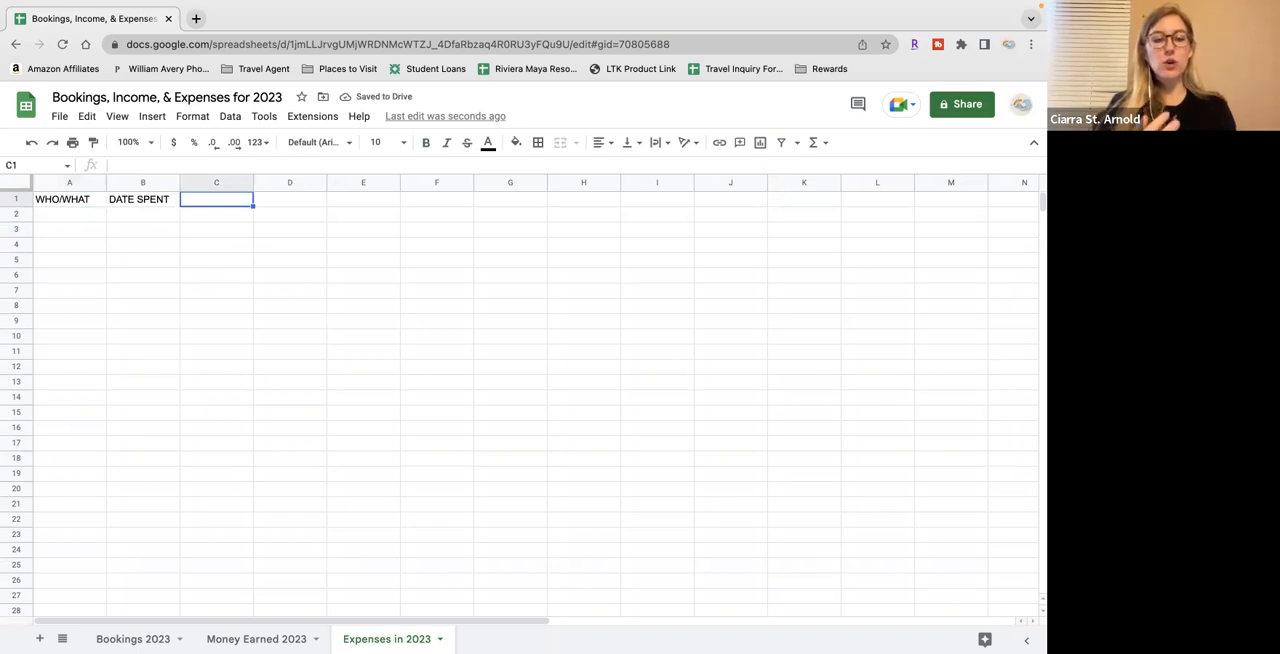
Enter the headers CATEGORY in C1, WHY IS THIS A WRITE OFF? in D1 and TOTAL SPENT in E1
type("CATEGORY")
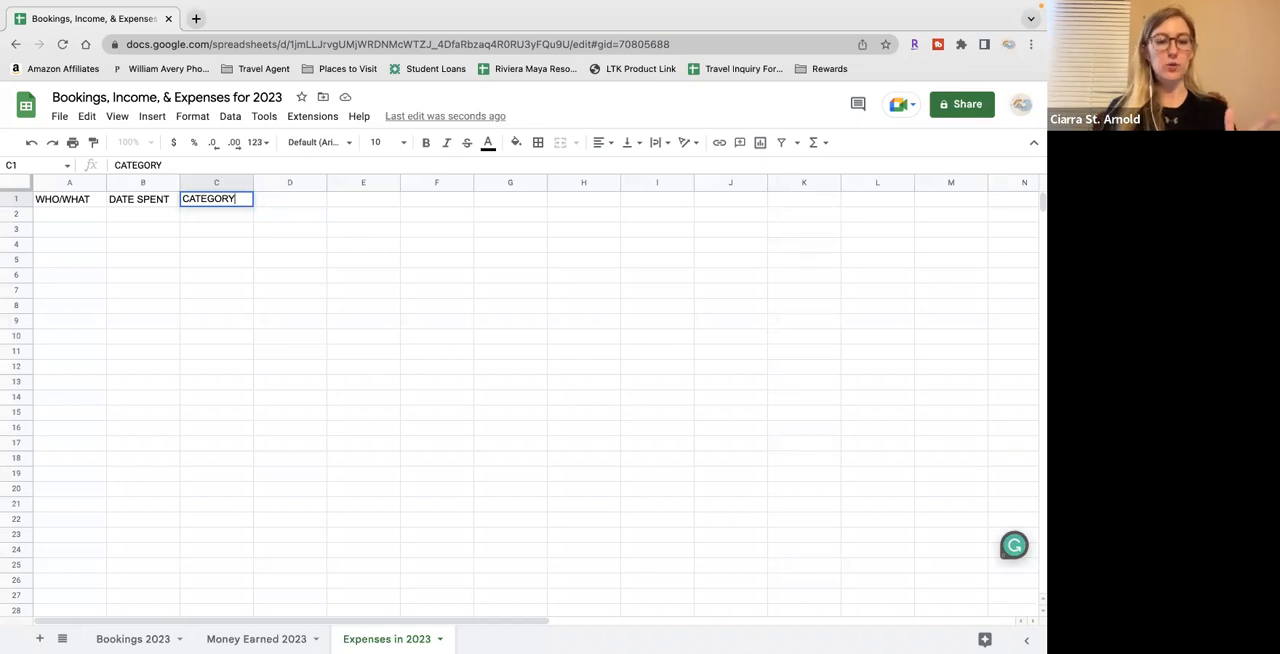
key("Tab")
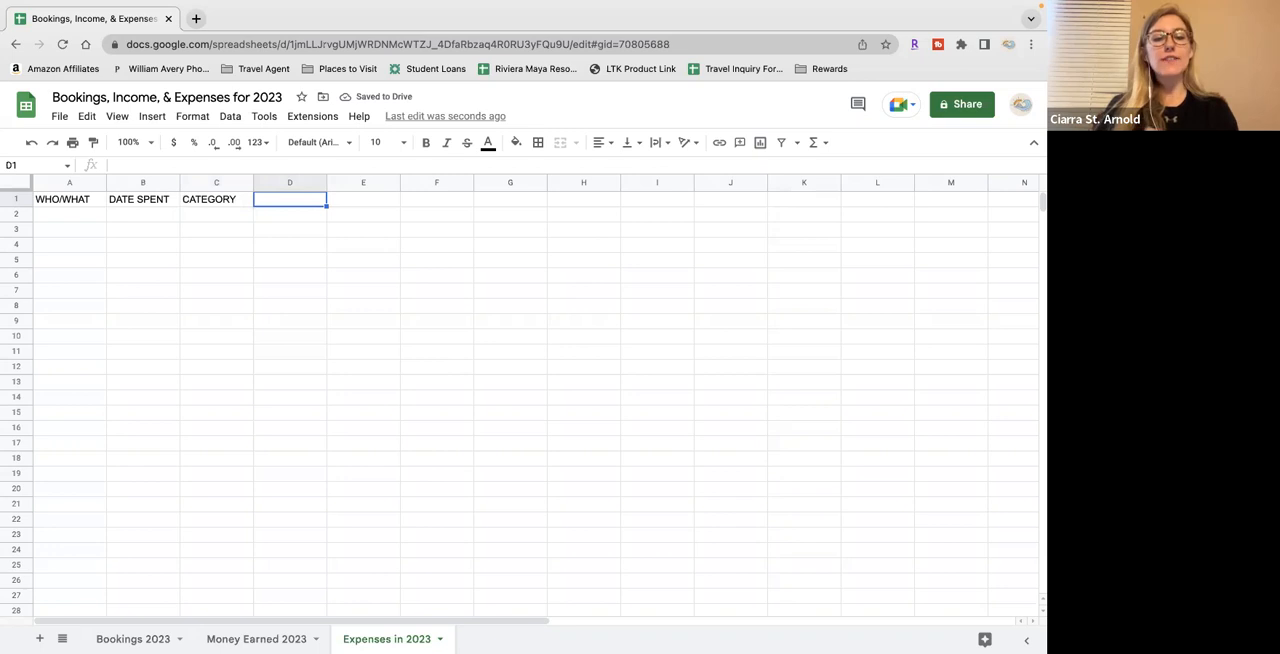
type("WHY")
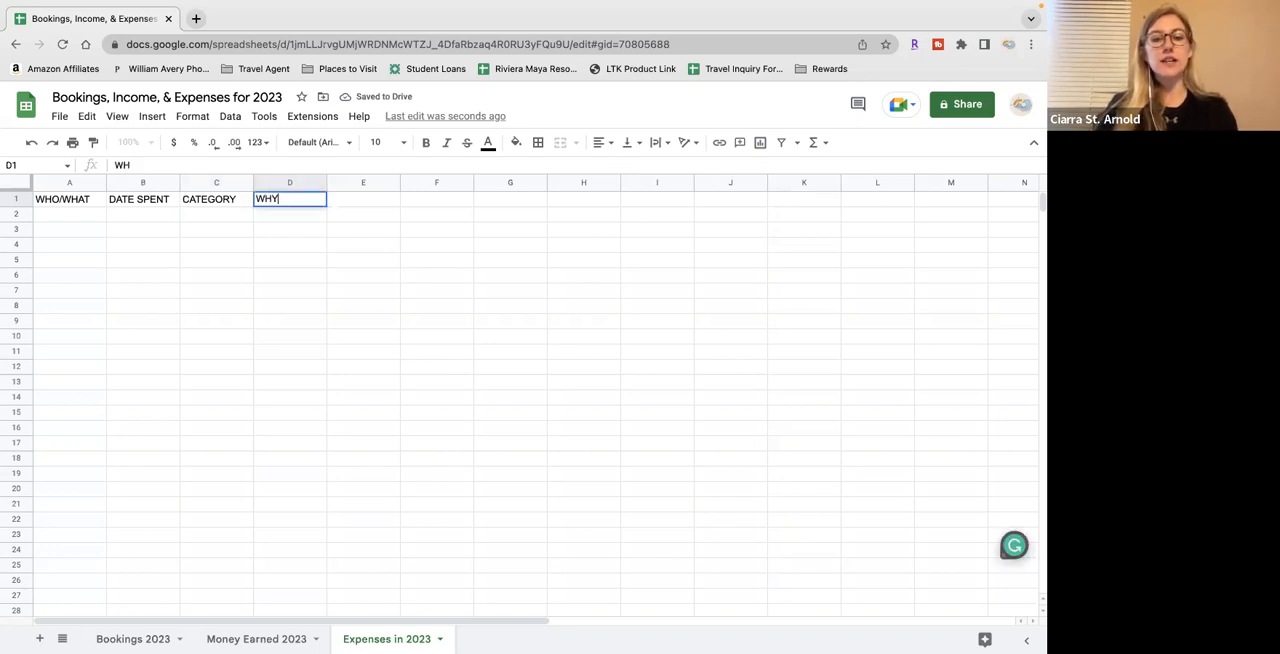
type(" IS THIS A WRITE OFF?")
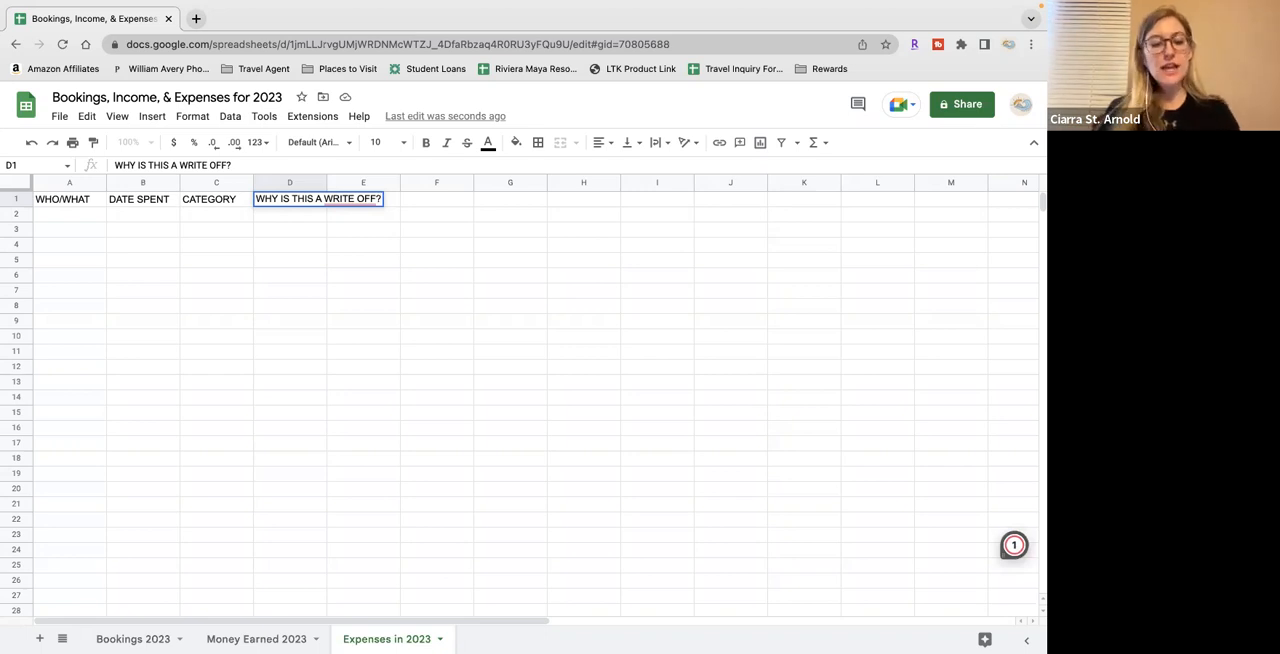
key("Tab")
type("TOTAL SPENT")
left_click(130, 308)
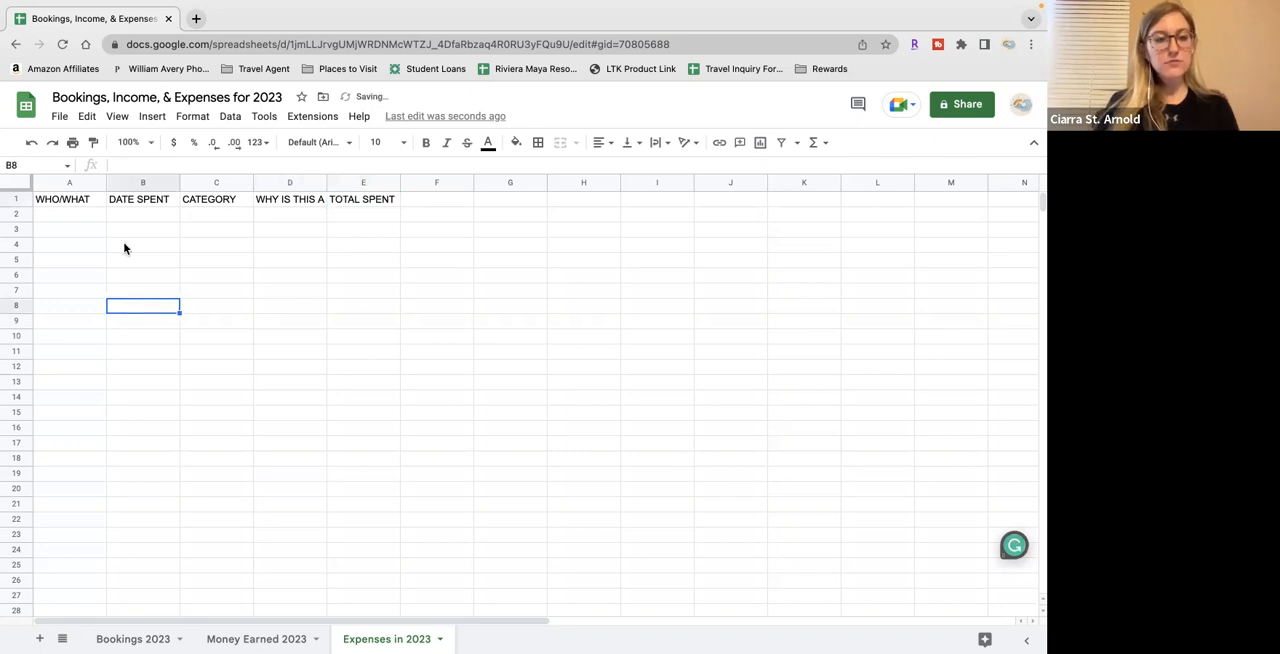
Format the header row of the expenses sheet in Calibri, size 14, bold
left_click(14, 199)
left_click(347, 146)
left_click(338, 289)
left_click(403, 143)
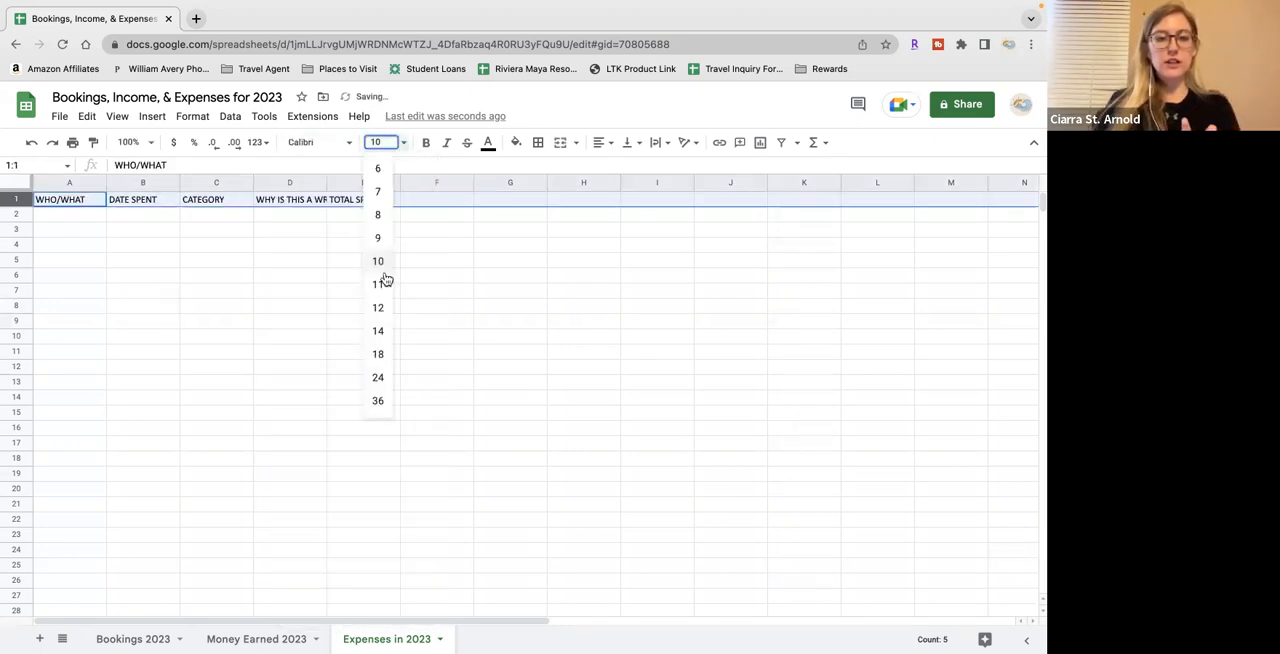
left_click(378, 331)
left_click(426, 142)
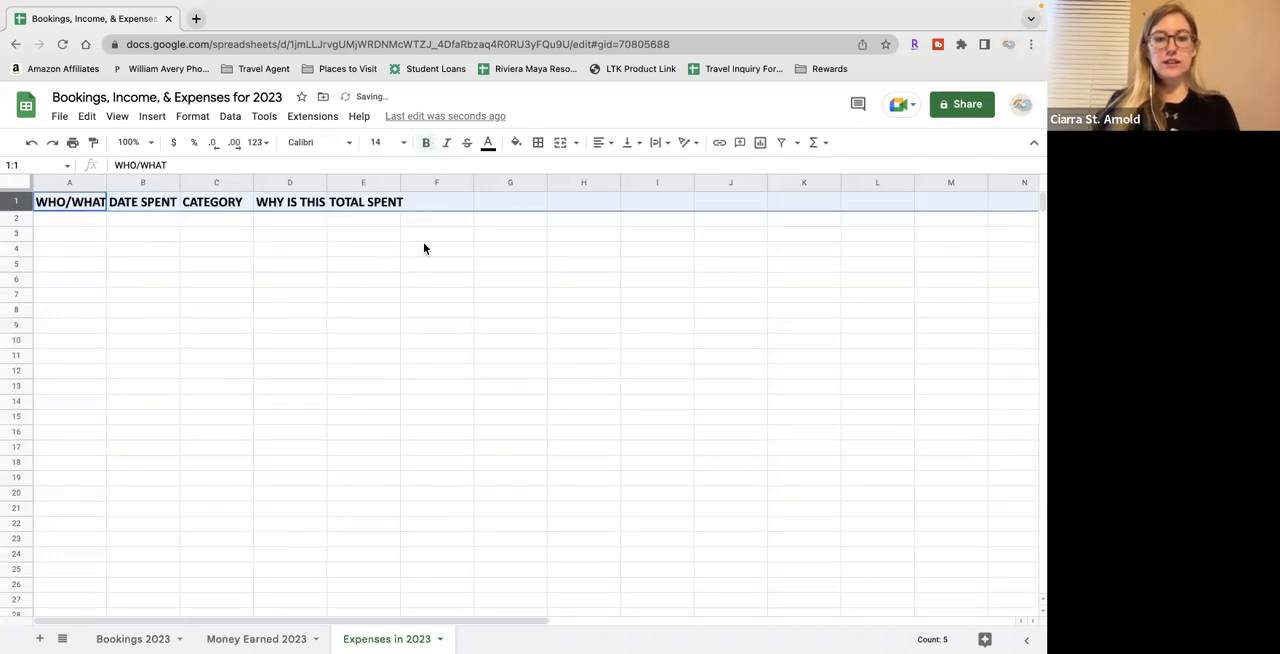
Center the contents of the whole expenses sheet and widen columns A to E to fit their headers
left_click(22, 184)
left_click(604, 146)
left_click(618, 172)
left_click(143, 234)
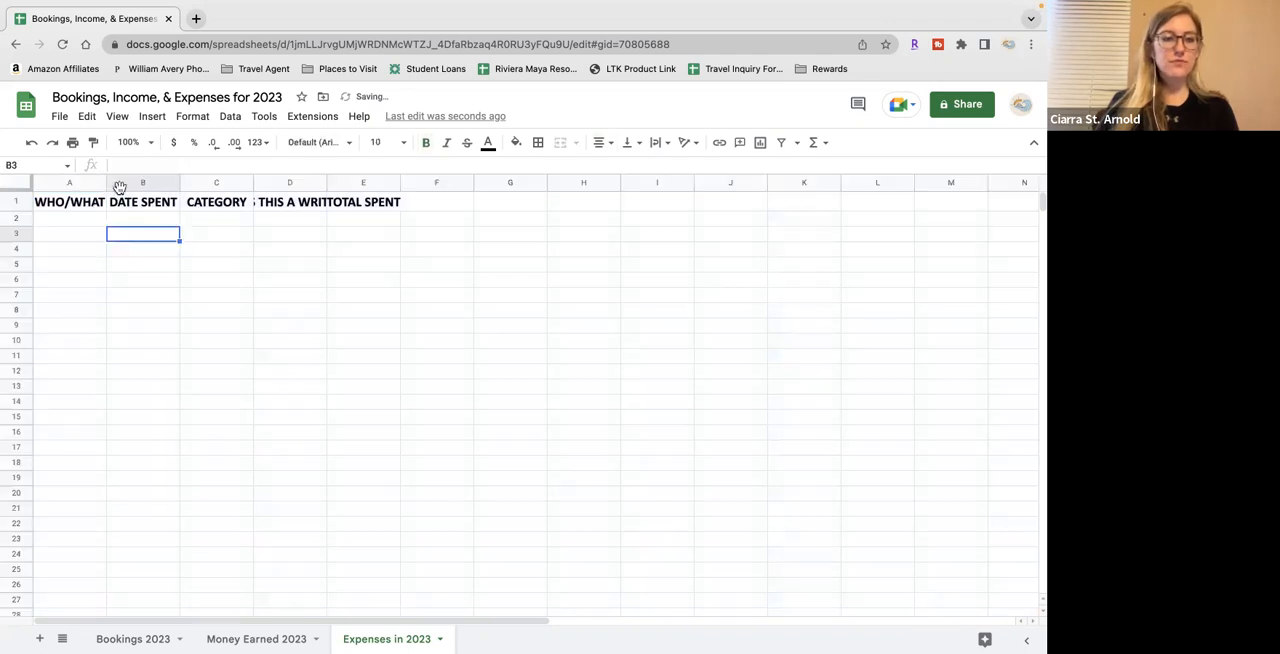
left_click_drag(107, 183, 643, 182)
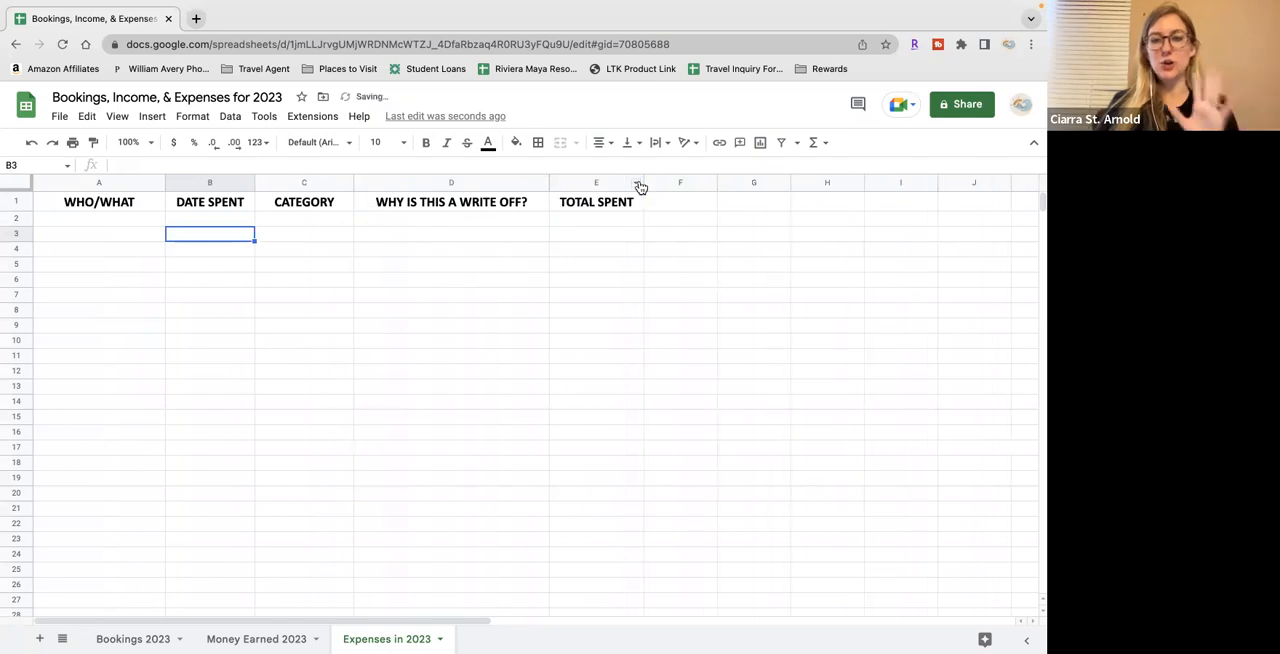
Apply the Date number format to the entire DATE SPENT column
left_click(214, 182)
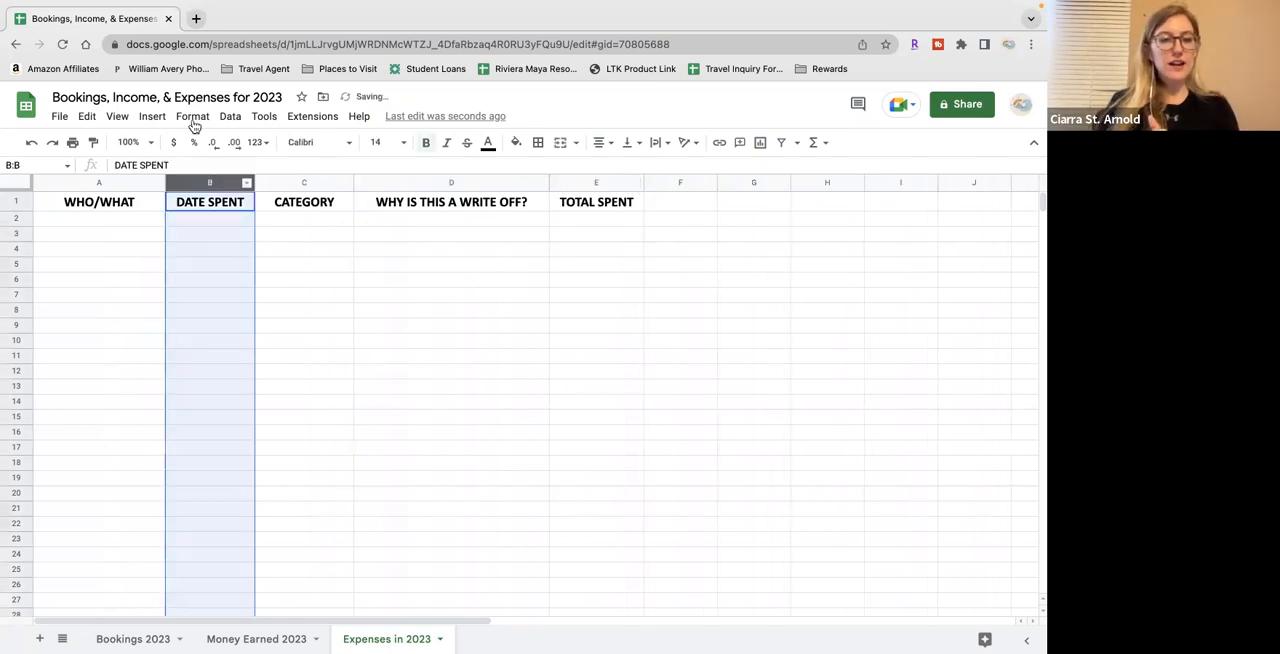
left_click(192, 116)
mouse_move(215, 178)
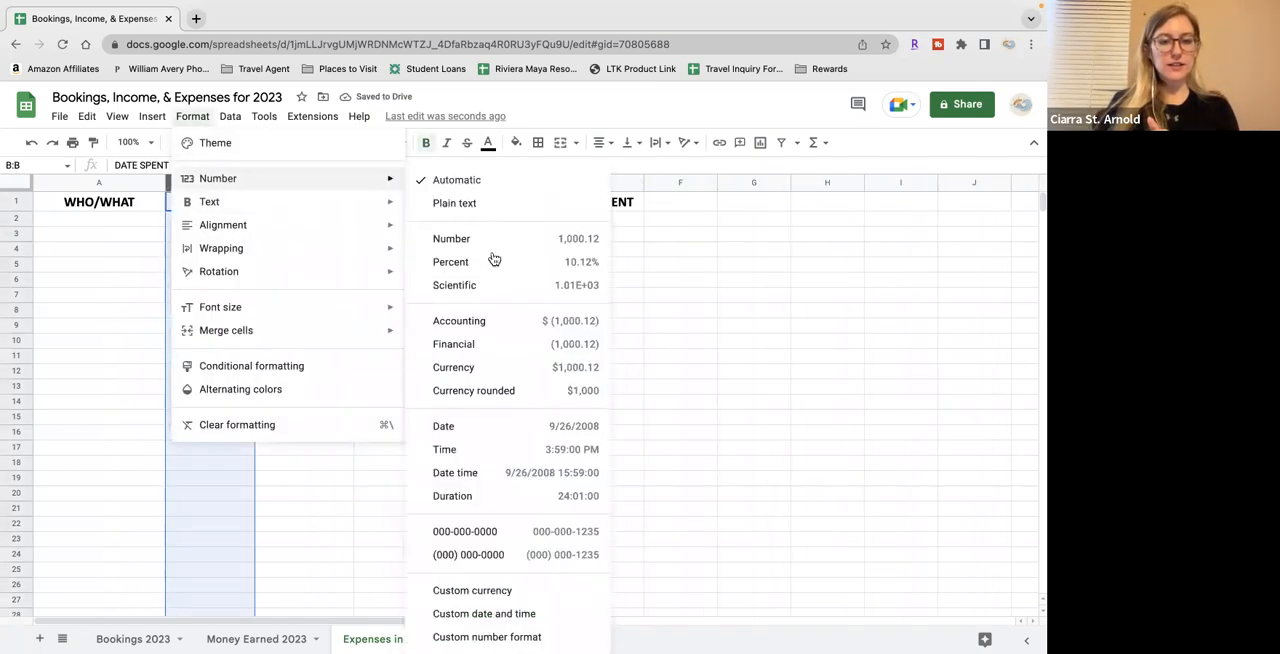
left_click(491, 426)
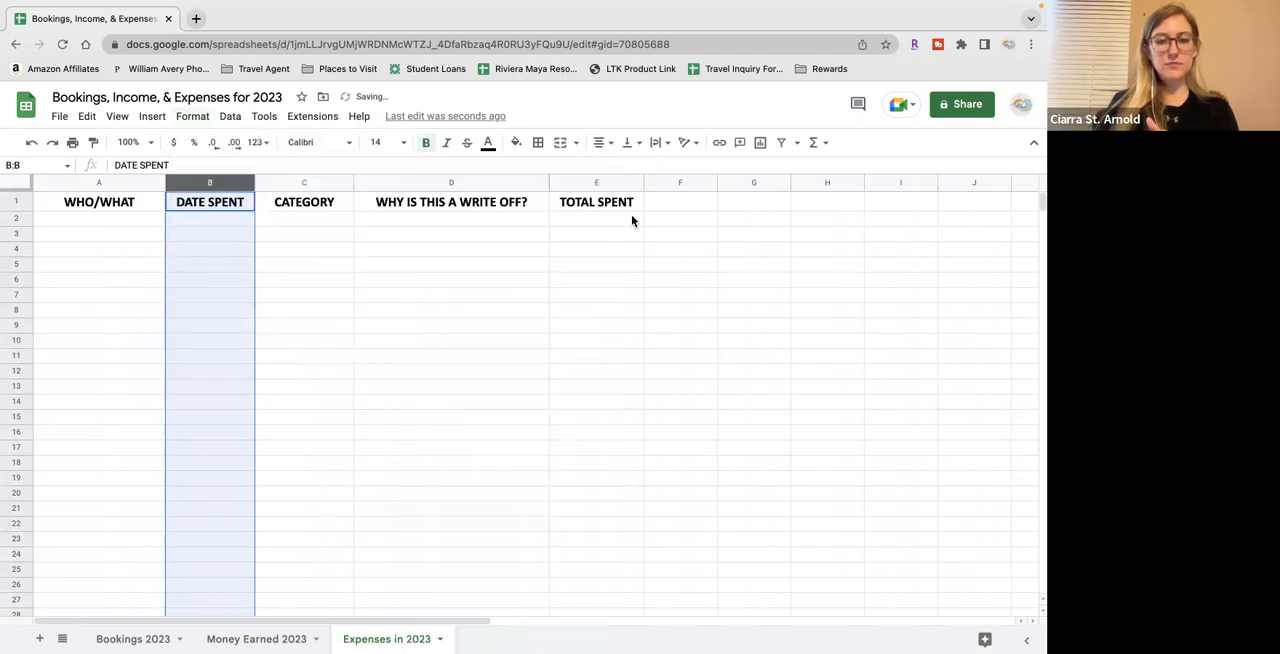
Apply the Currency number format with cents to the entire TOTAL SPENT column
left_click(603, 182)
left_click(192, 116)
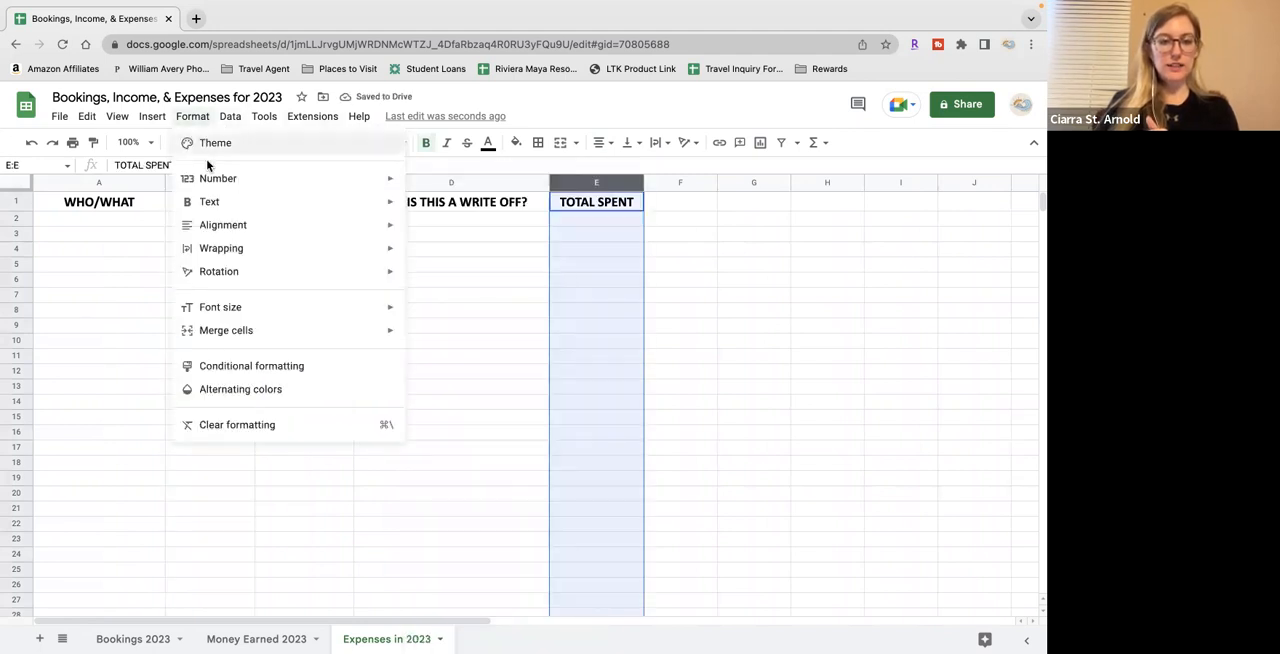
mouse_move(259, 190)
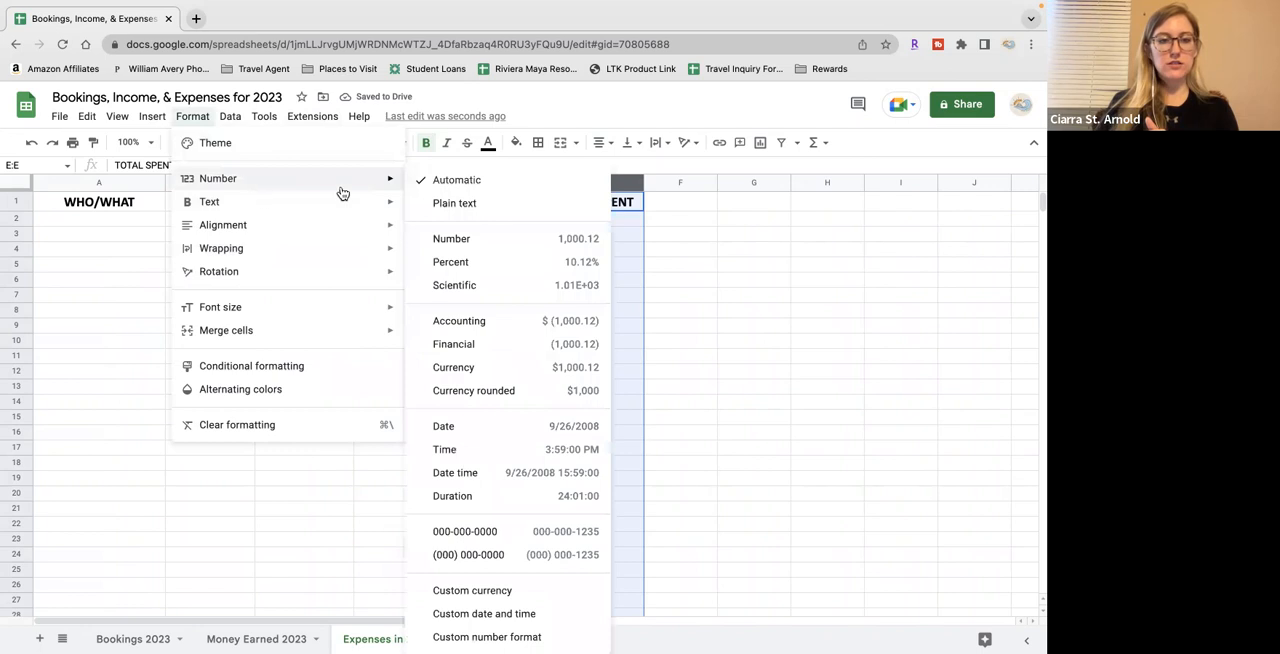
left_click(451, 369)
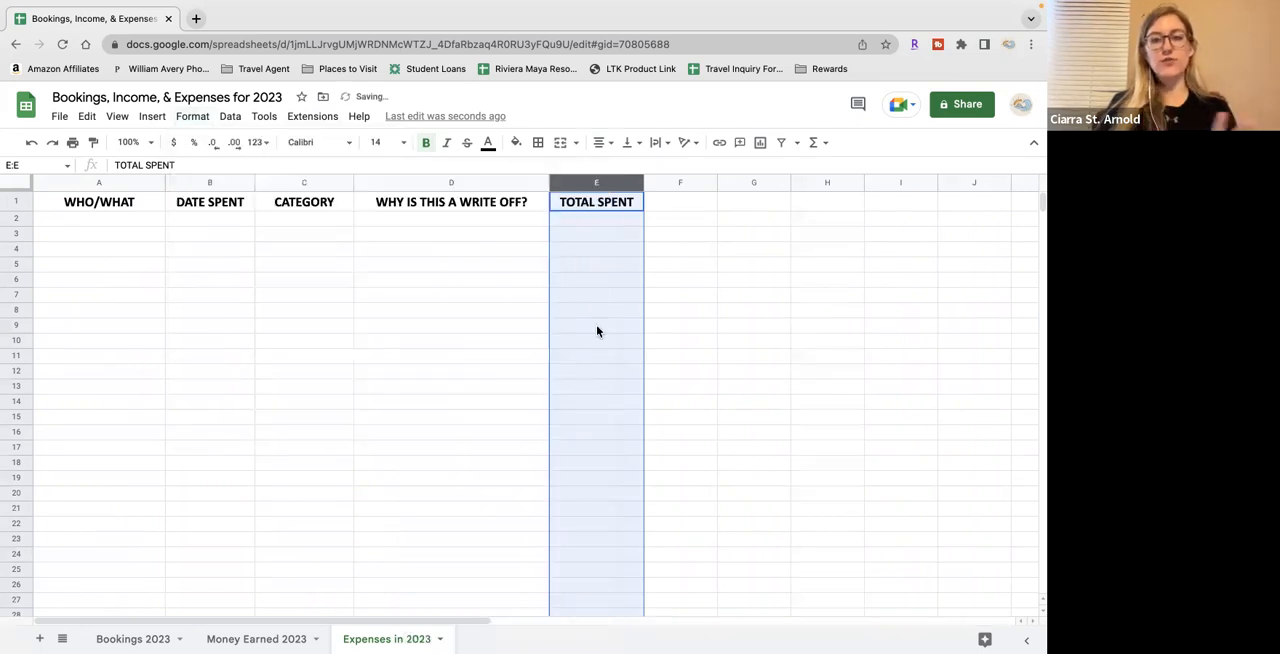
Return to the Bookings 2023 sheet and deselect its header row
left_click(494, 268)
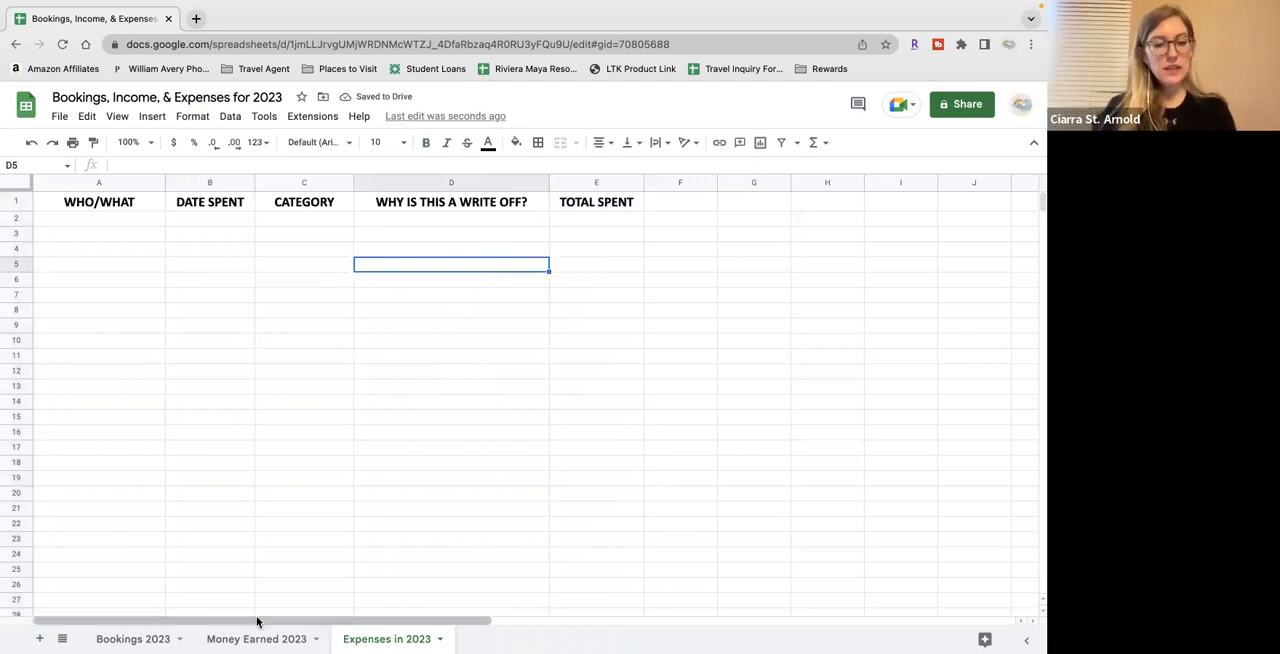
left_click(106, 234)
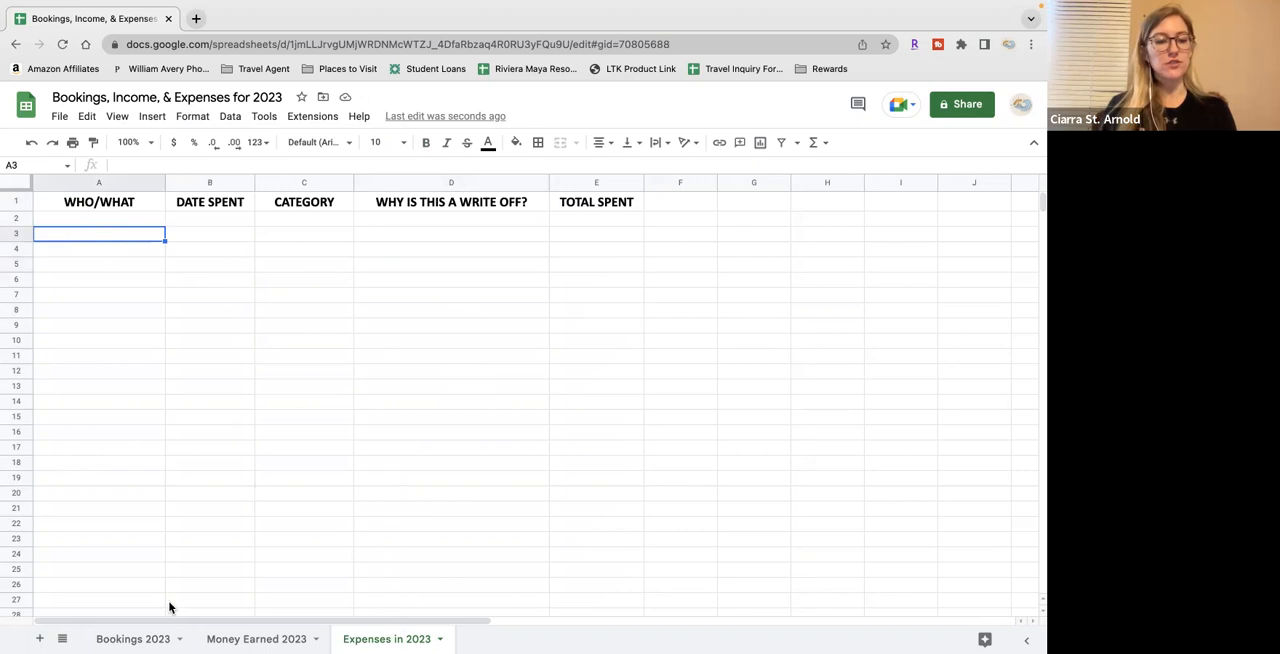
left_click(133, 640)
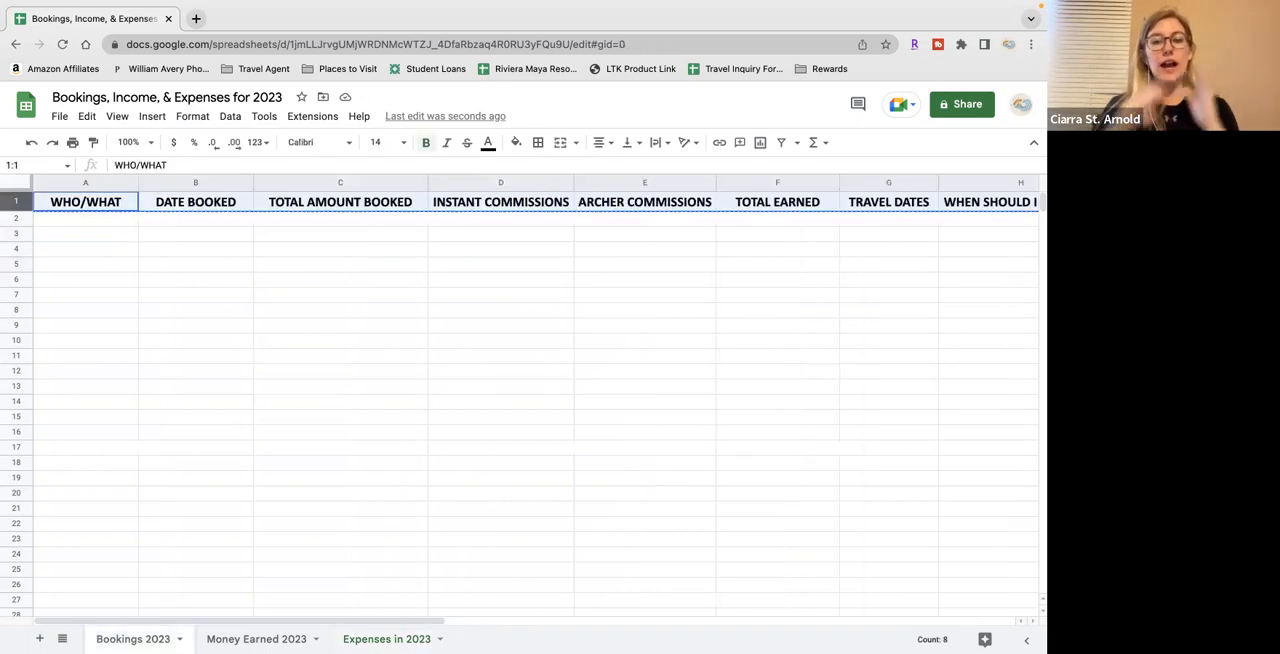
left_click(405, 357)
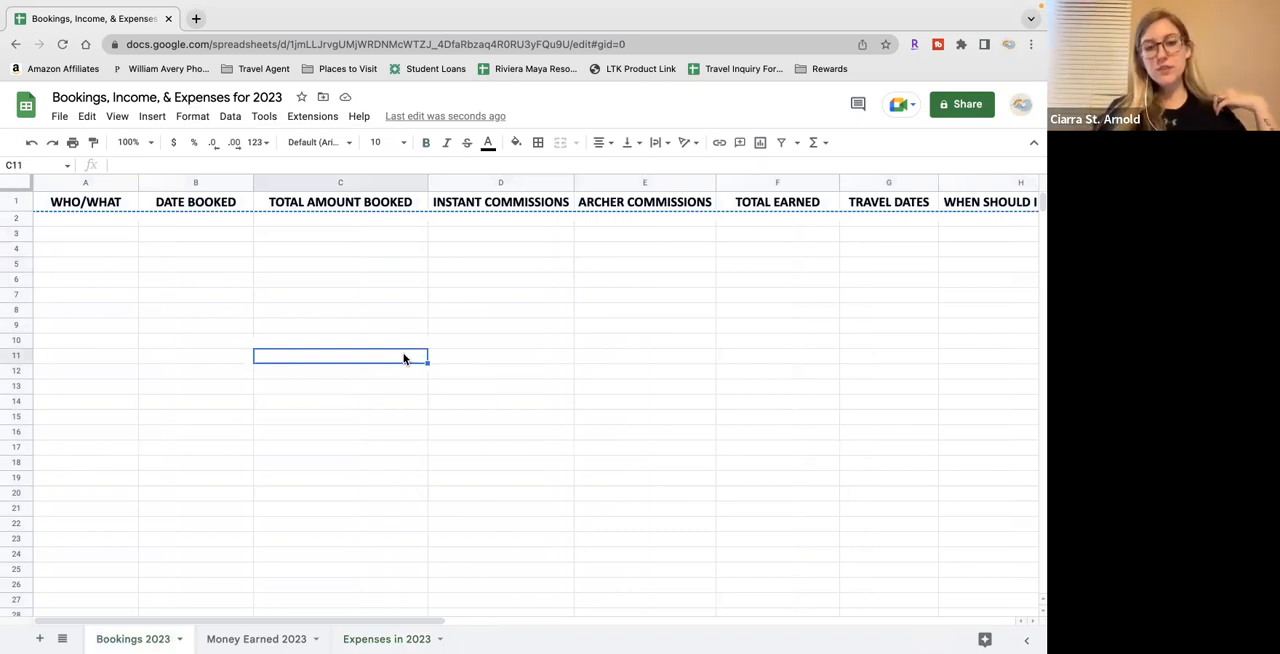
Open the VAX VacationAccess site in a new browser tab and log in with the account's login credentials
left_click(196, 18)
type("VAX")
key("Return")
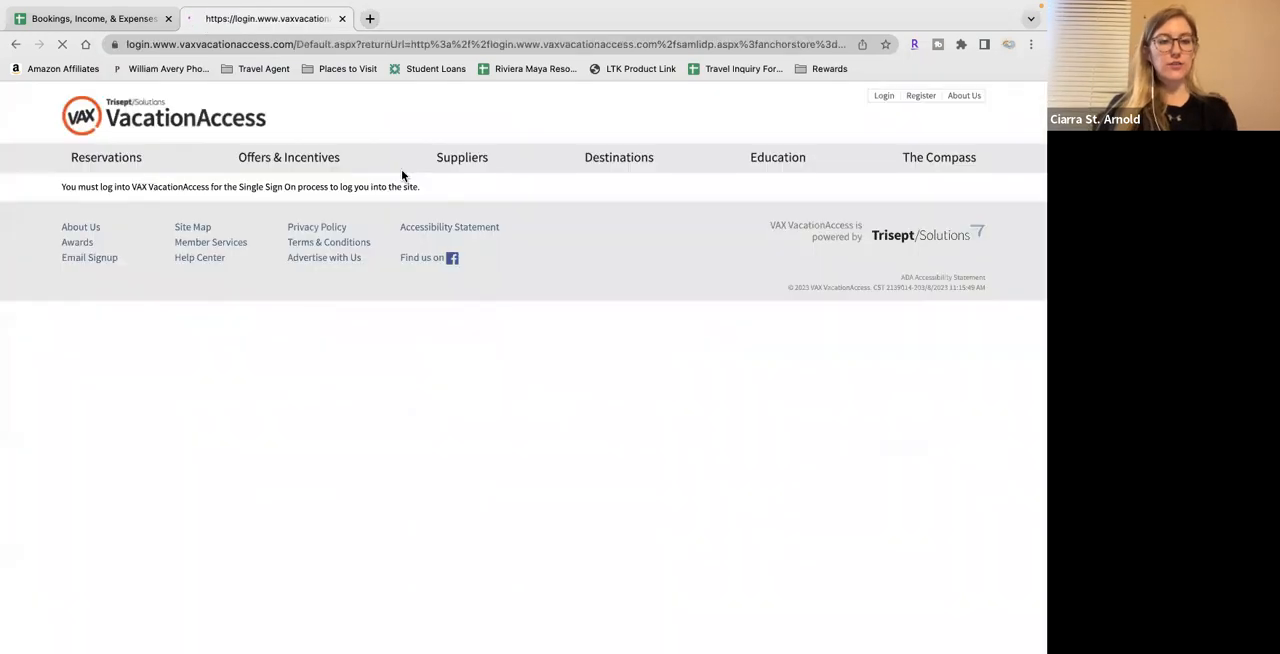
left_click(191, 249)
key("Return")
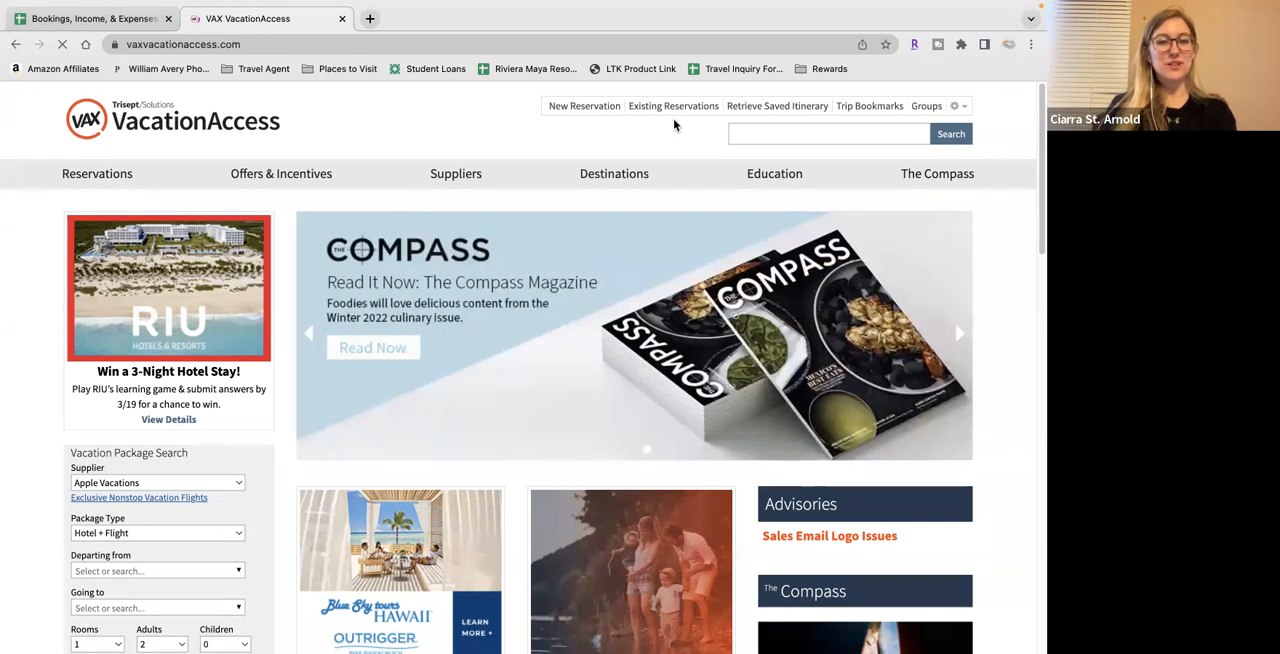
Open the existing reservations and search for a client's booking by passenger first and last name
left_click(673, 107)
left_click(434, 276)
key("Tab")
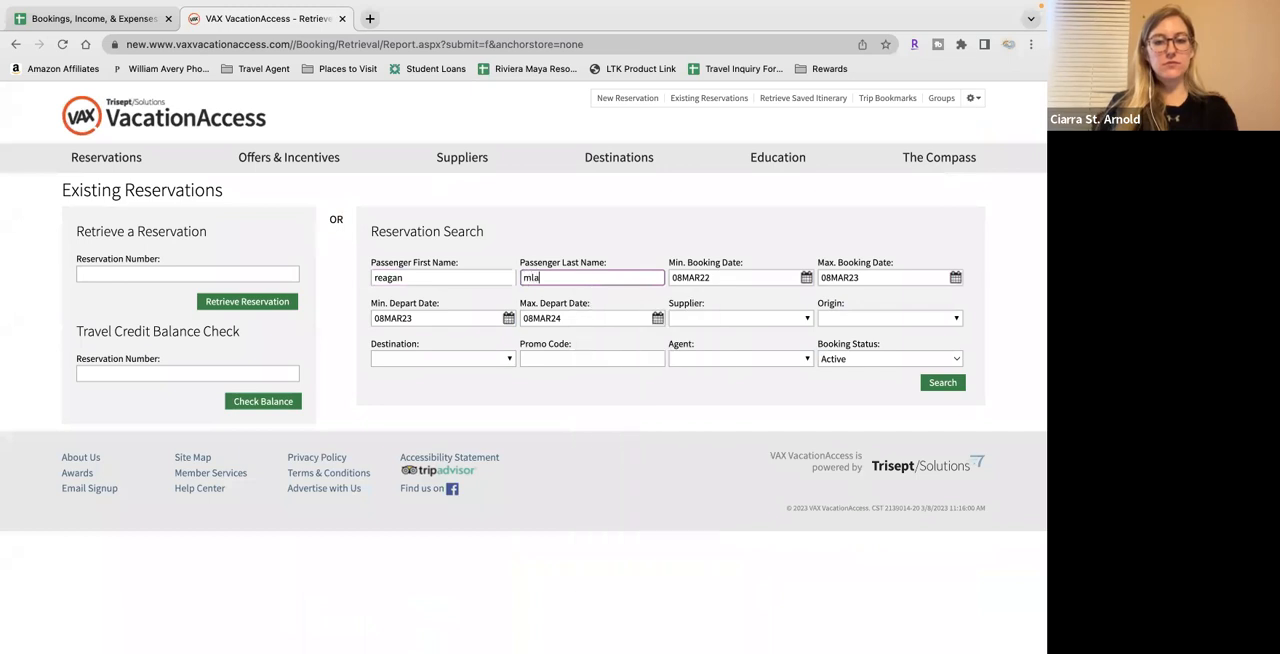
key("Return")
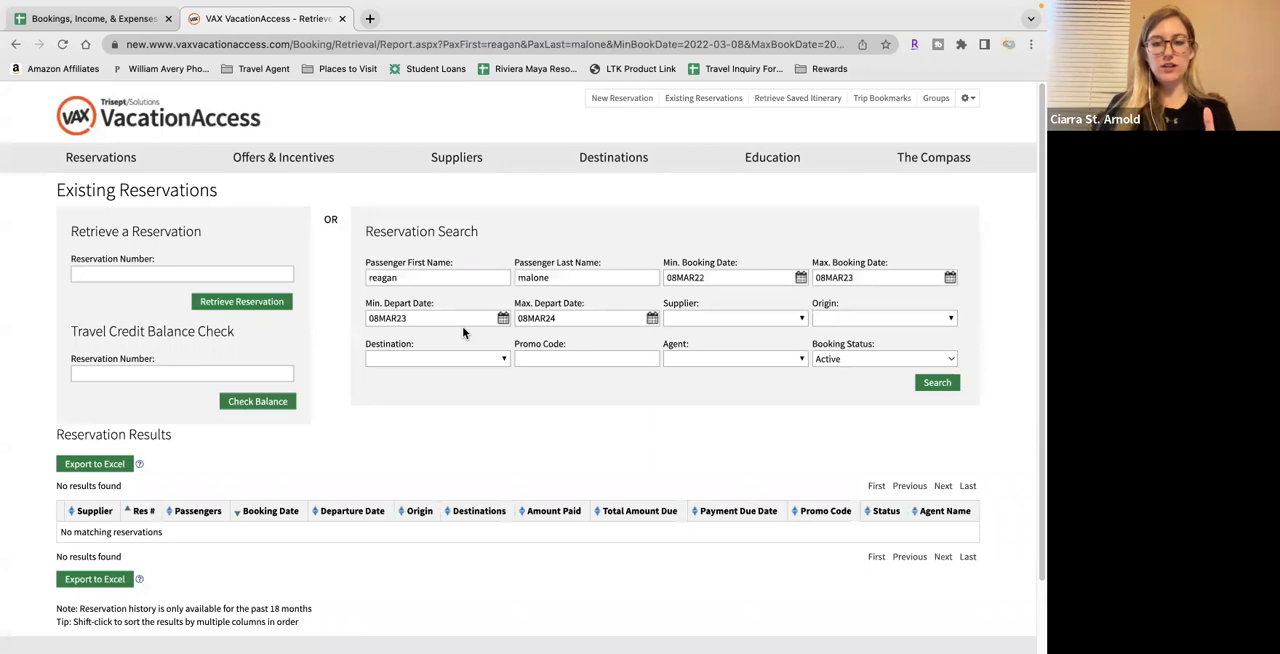
Replace the passenger's first and last name with those of another client and run the reservation search again
double_click(548, 280)
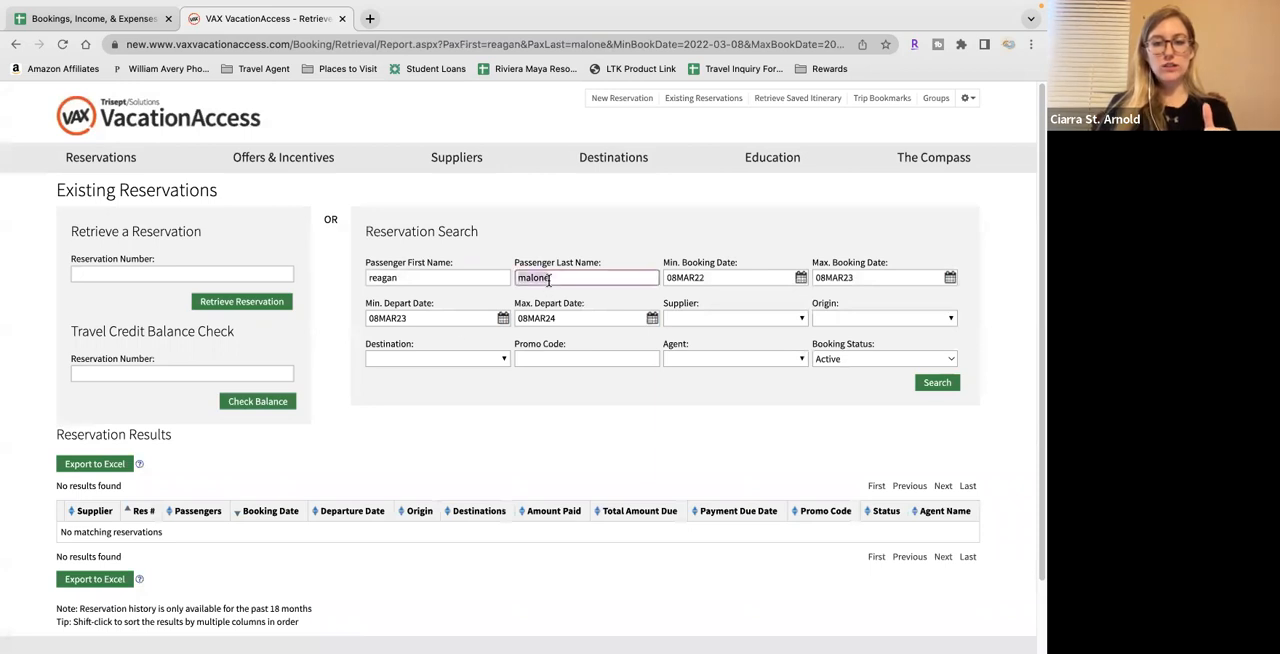
key("BackSpace")
key("shift+Tab")
type("isab")
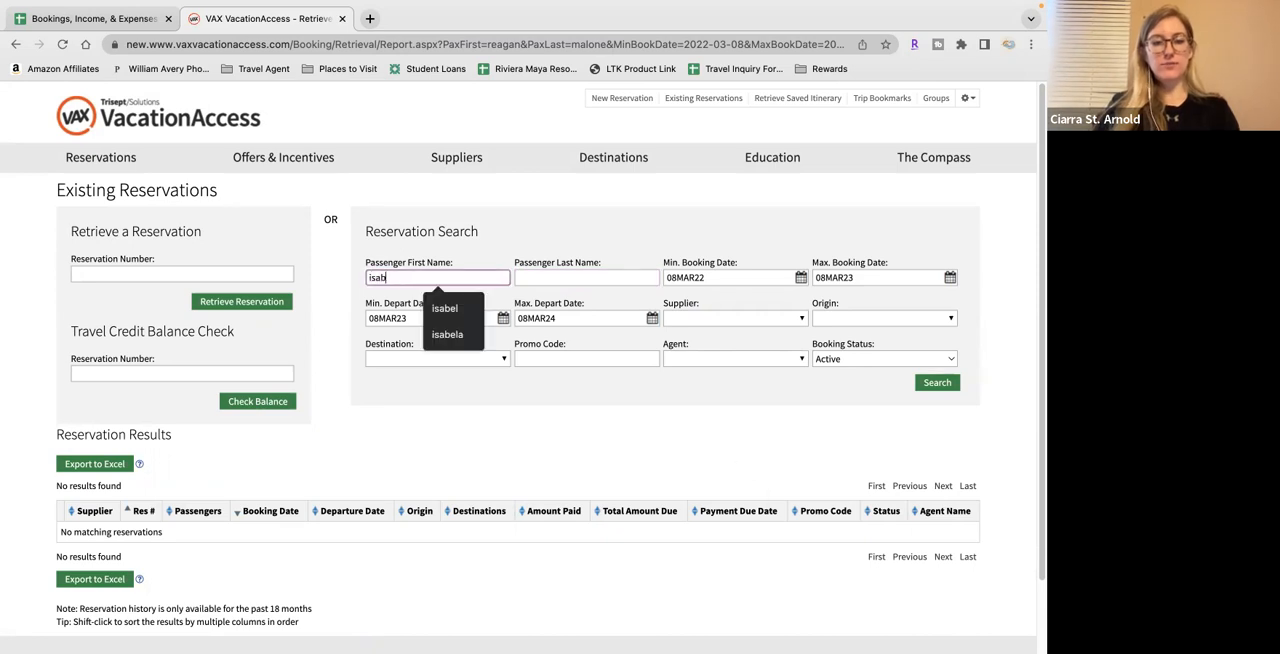
key("BackSpace")
key("BackSpace")
key("BackSpace")
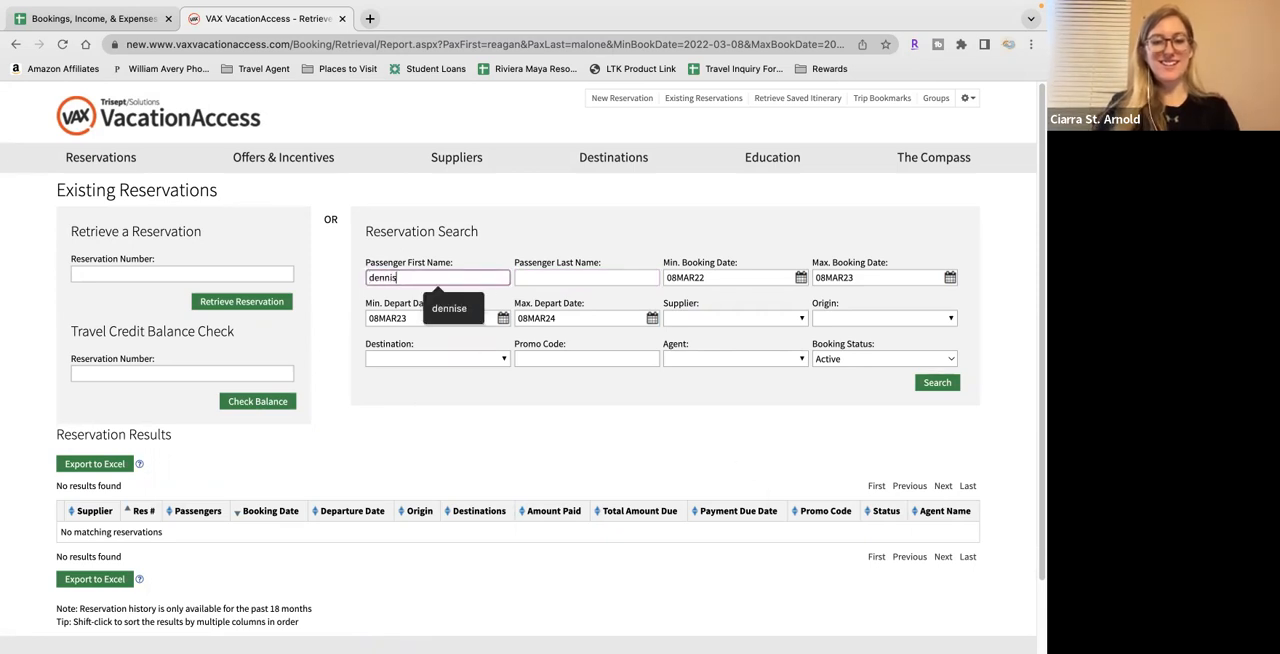
key("Tab")
key("Return")
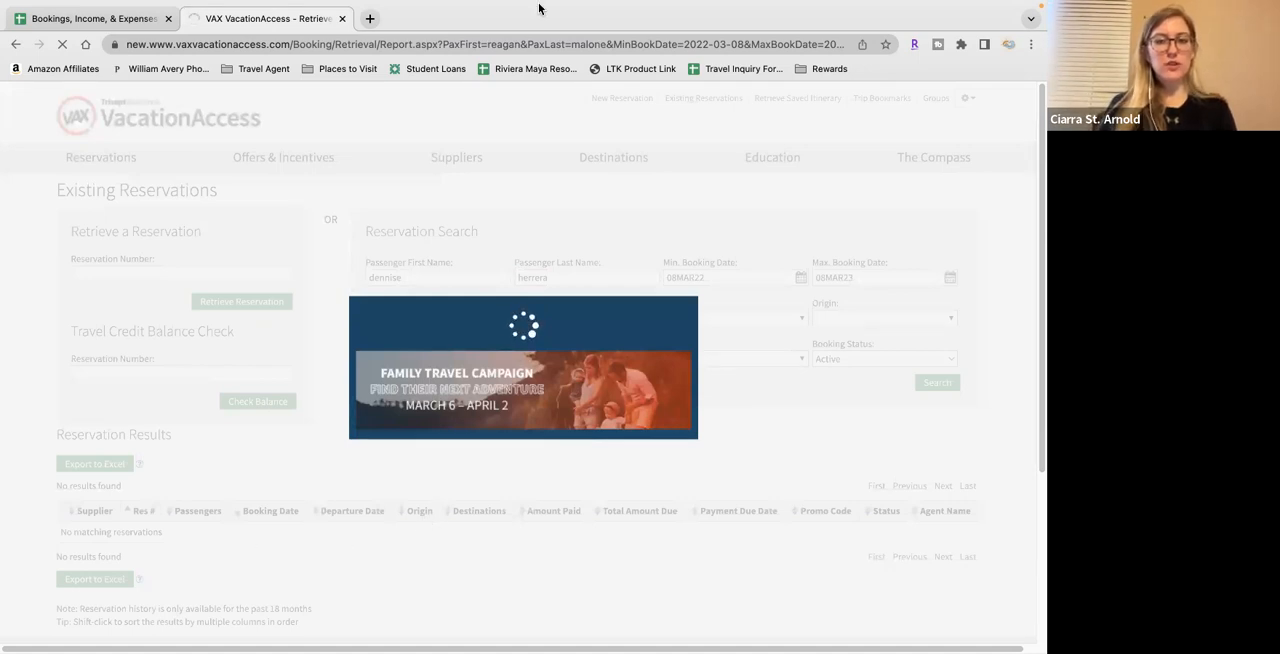
Open the Funjet Vacations reservation from the search results and reload its details page
mouse_move(537, 11)
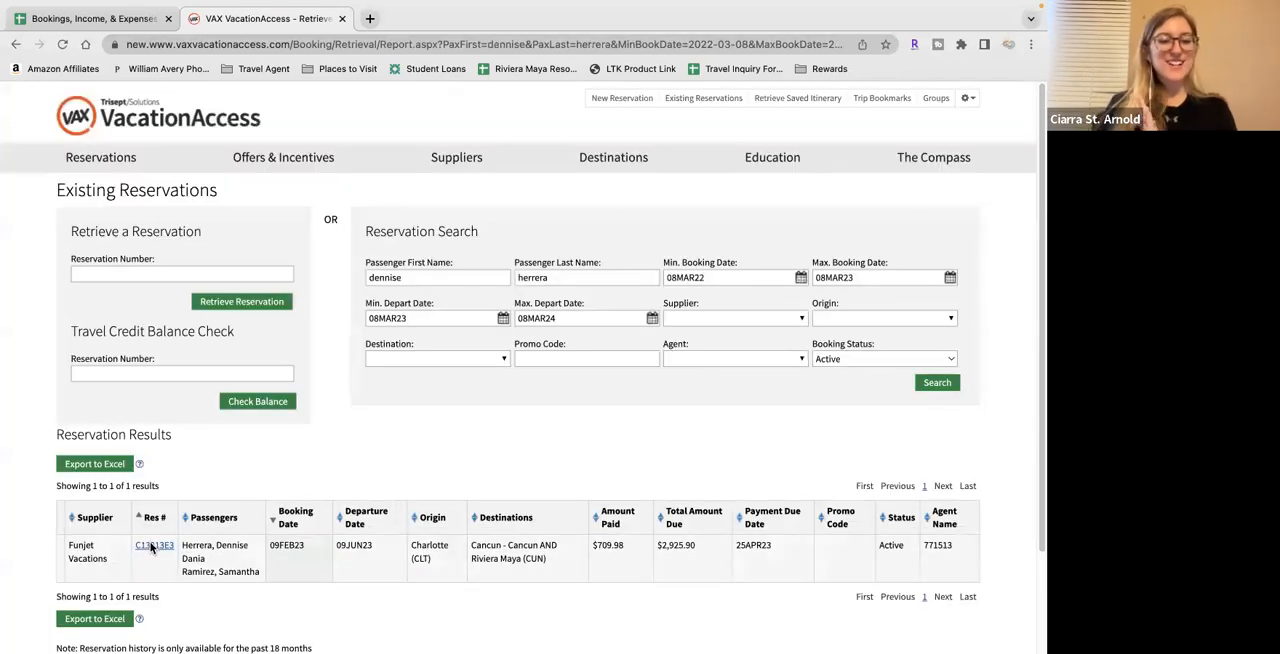
left_click(152, 545)
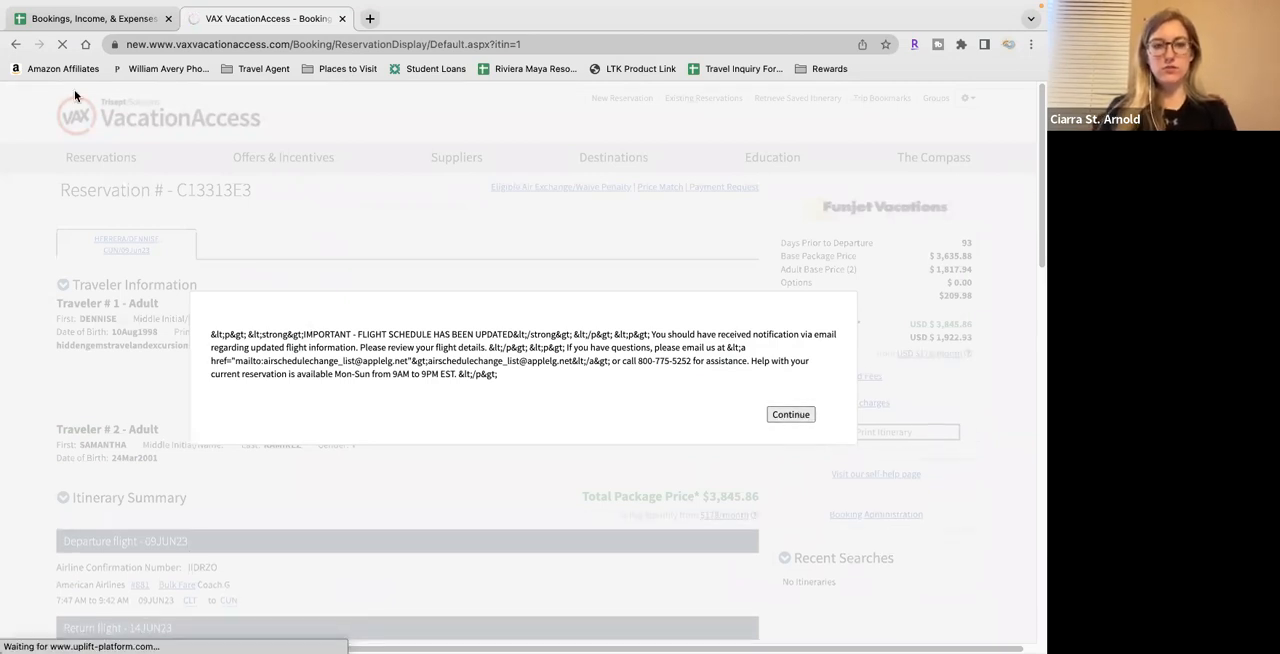
left_click(61, 45)
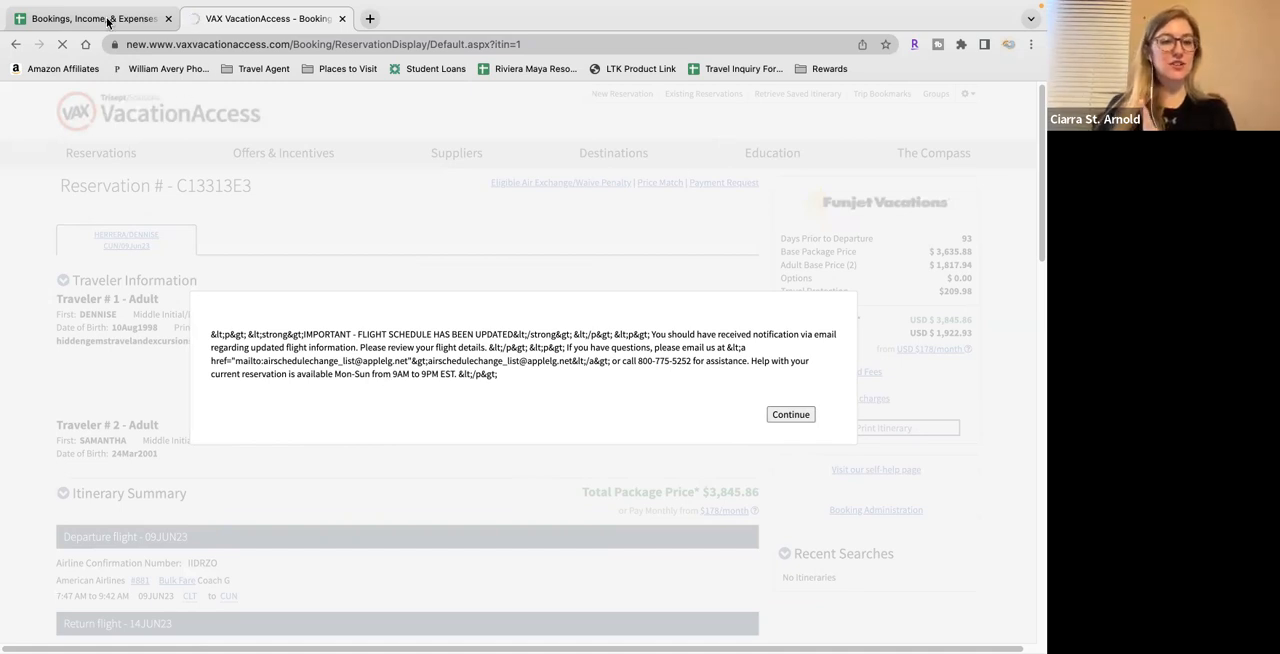
Switch back to the bookings spreadsheet and enter the client's full name in A2 under WHO/WHAT
scroll(143, 362, "down", 2)
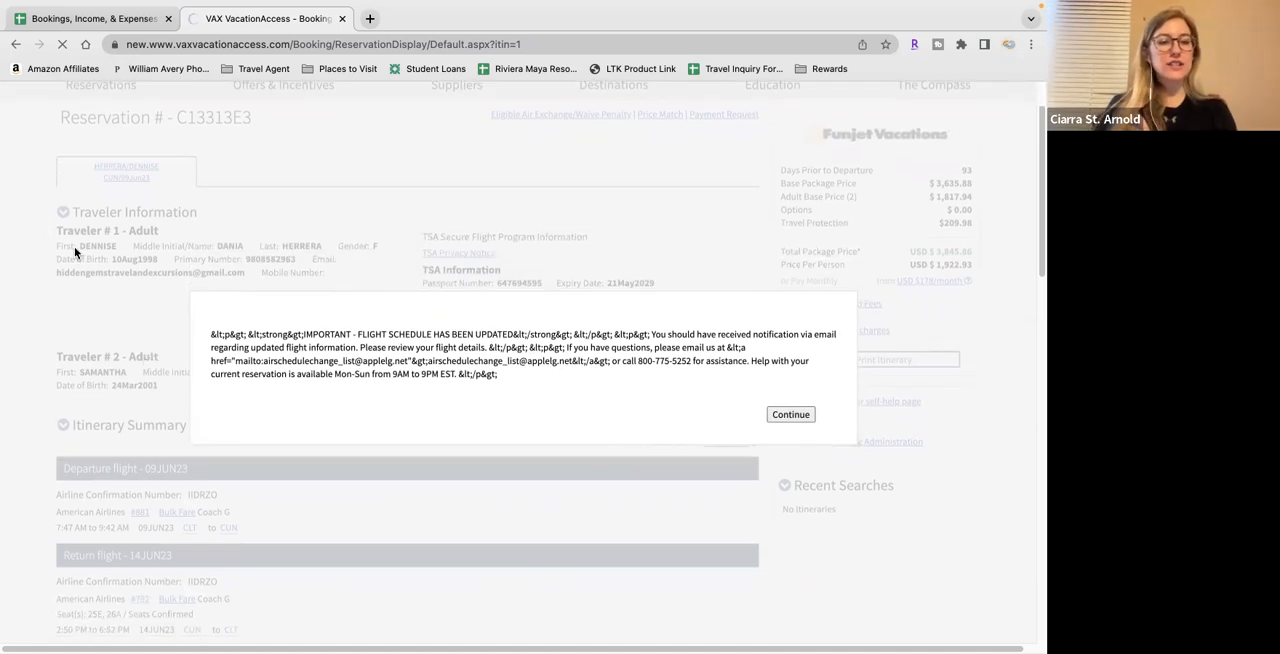
scroll(171, 326, "up", 1)
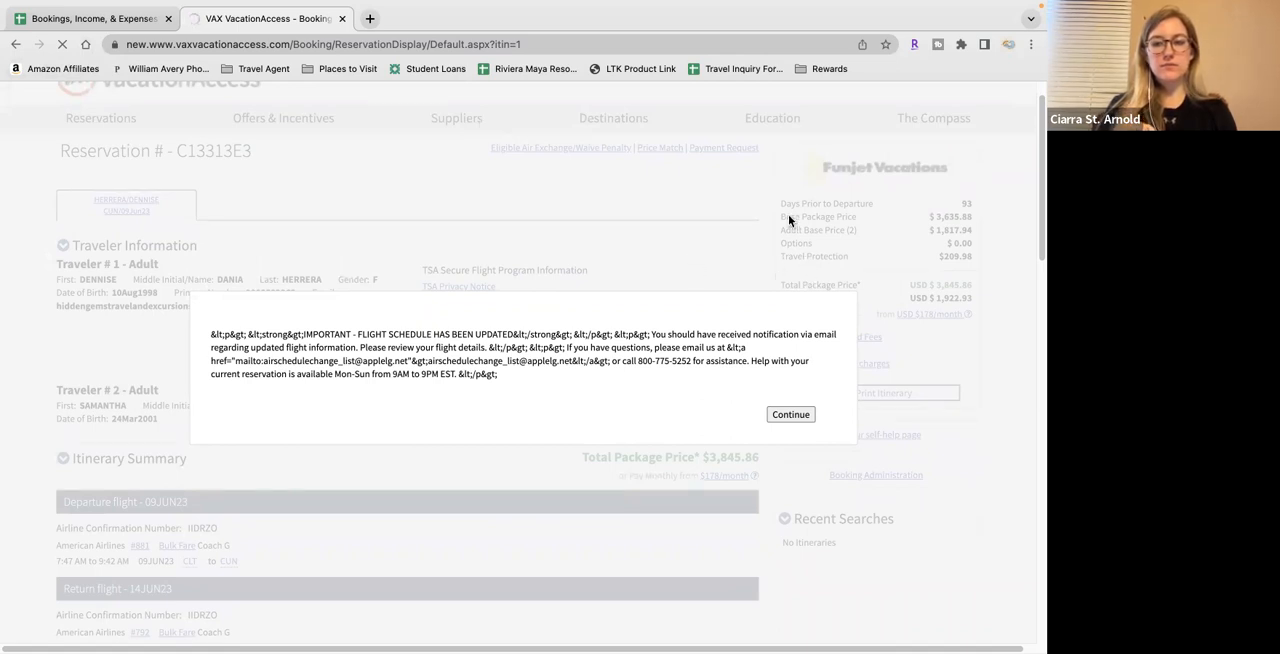
left_click(117, 20)
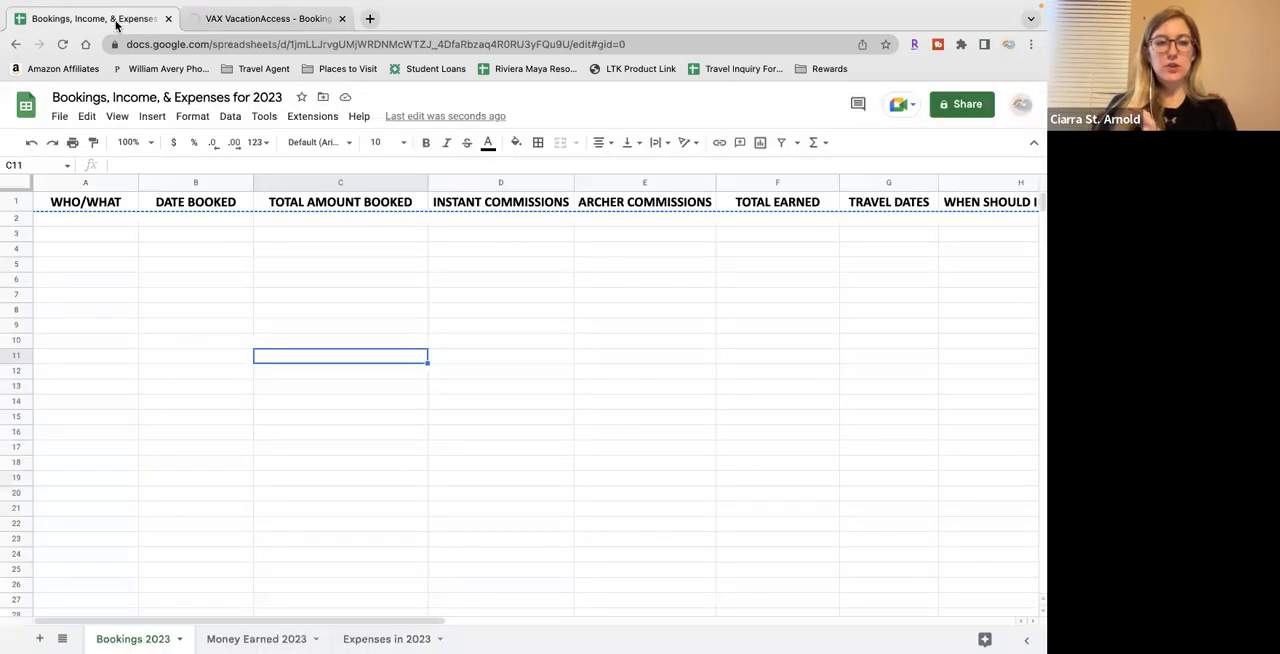
left_click(91, 221)
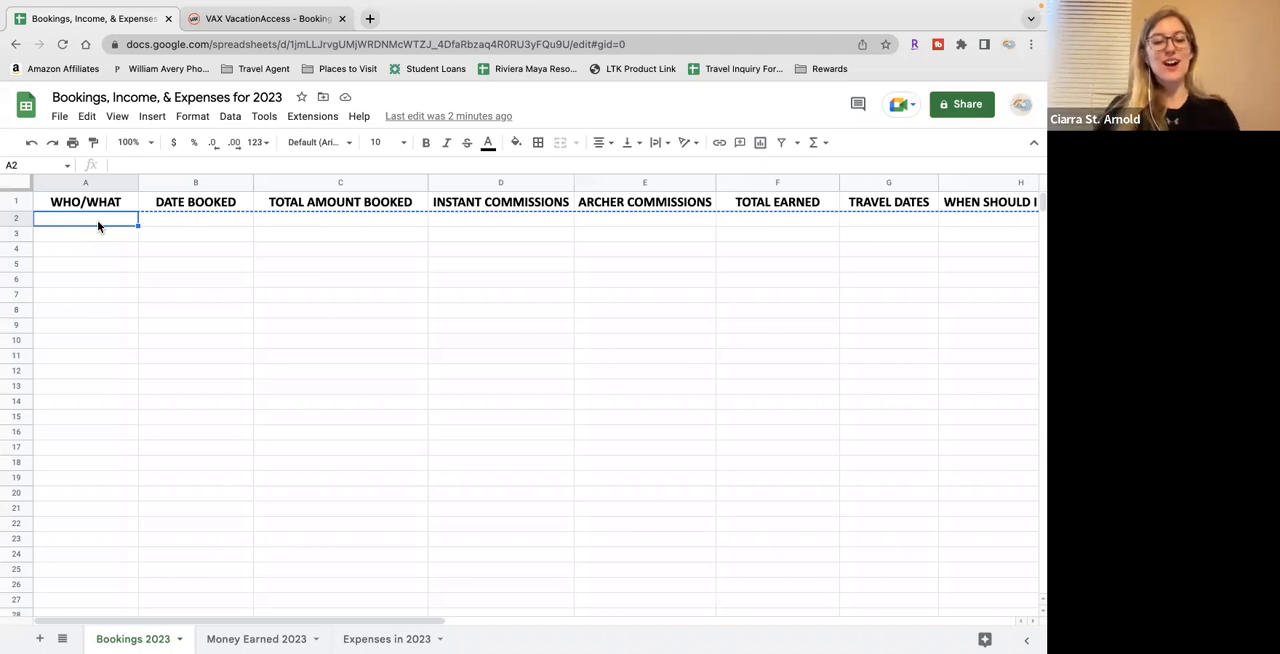
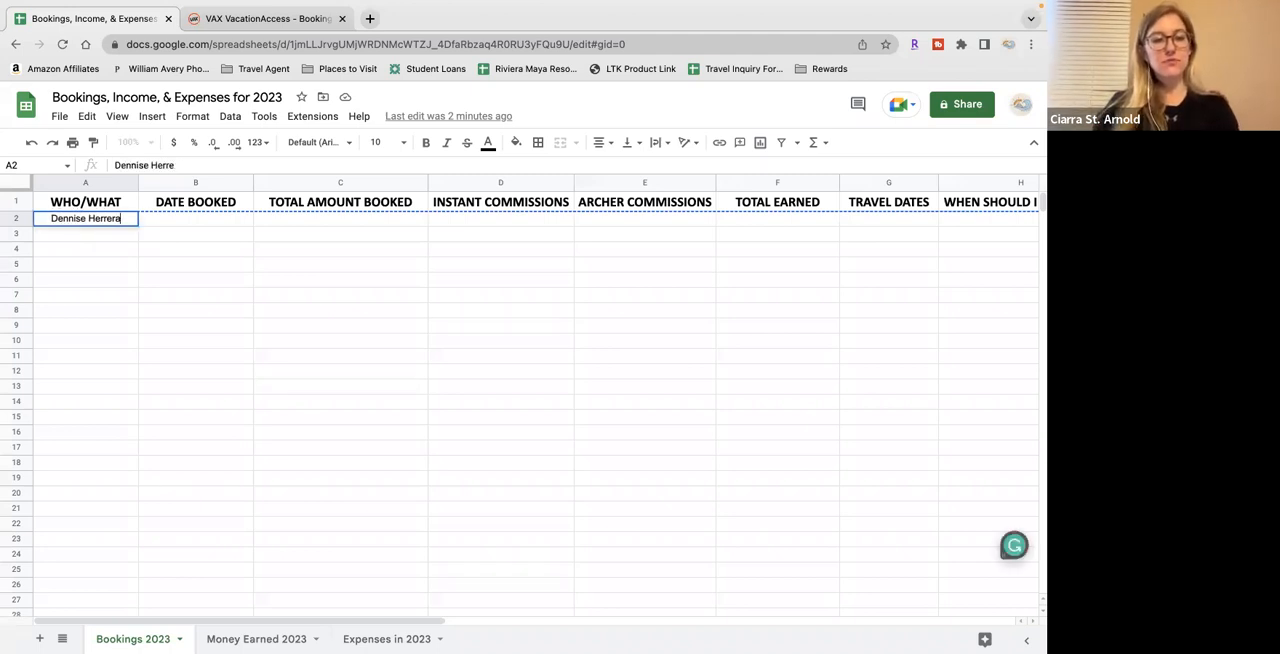
key("Tab")
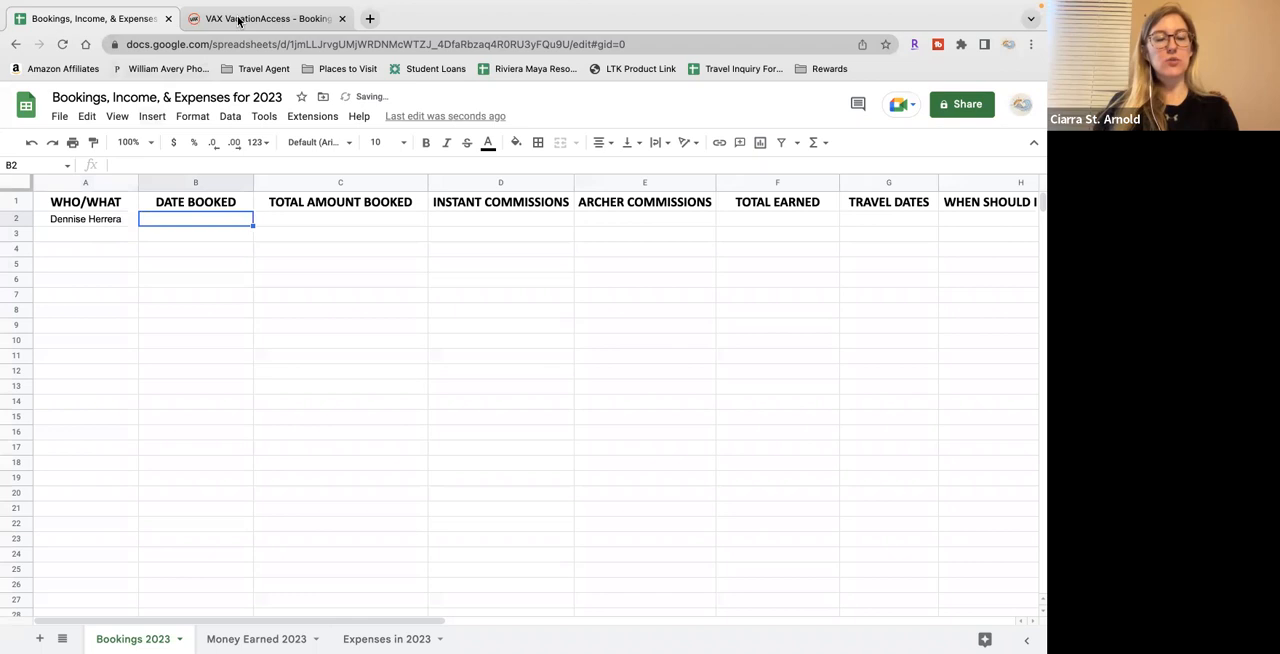
Switch to VAX and examine the payment section of the reservation's itinerary tools for the deposit and payment details
left_click(239, 21)
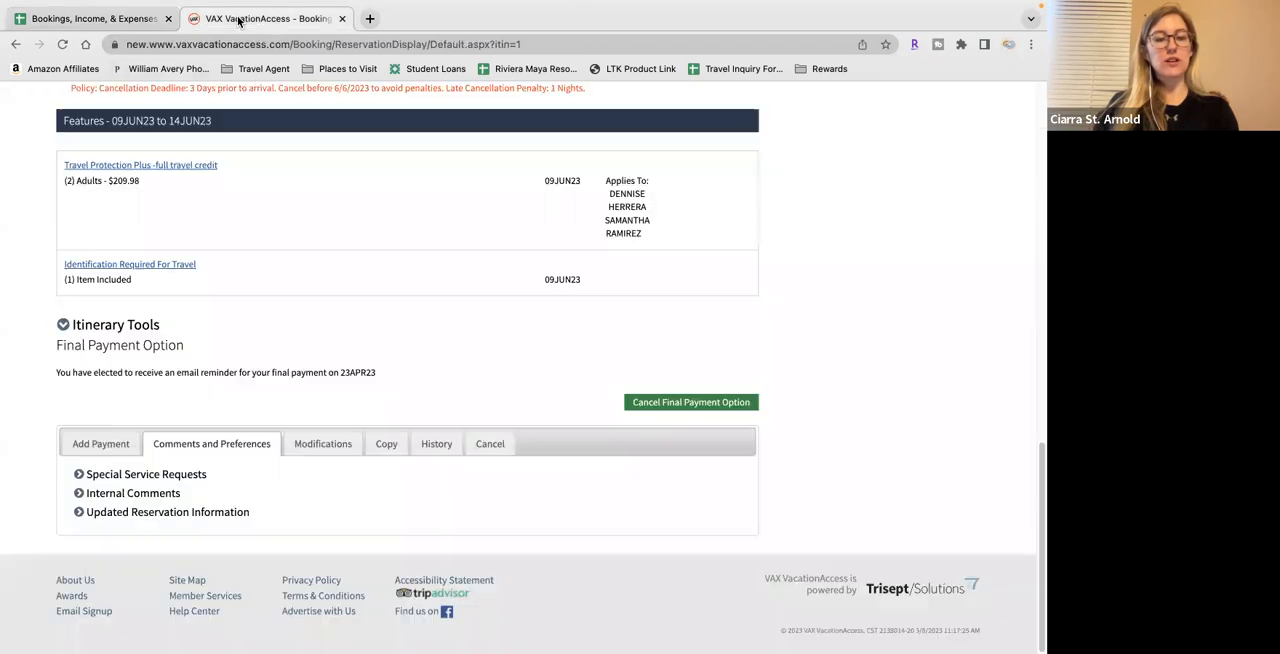
left_click(115, 444)
scroll(318, 435, "down", 5)
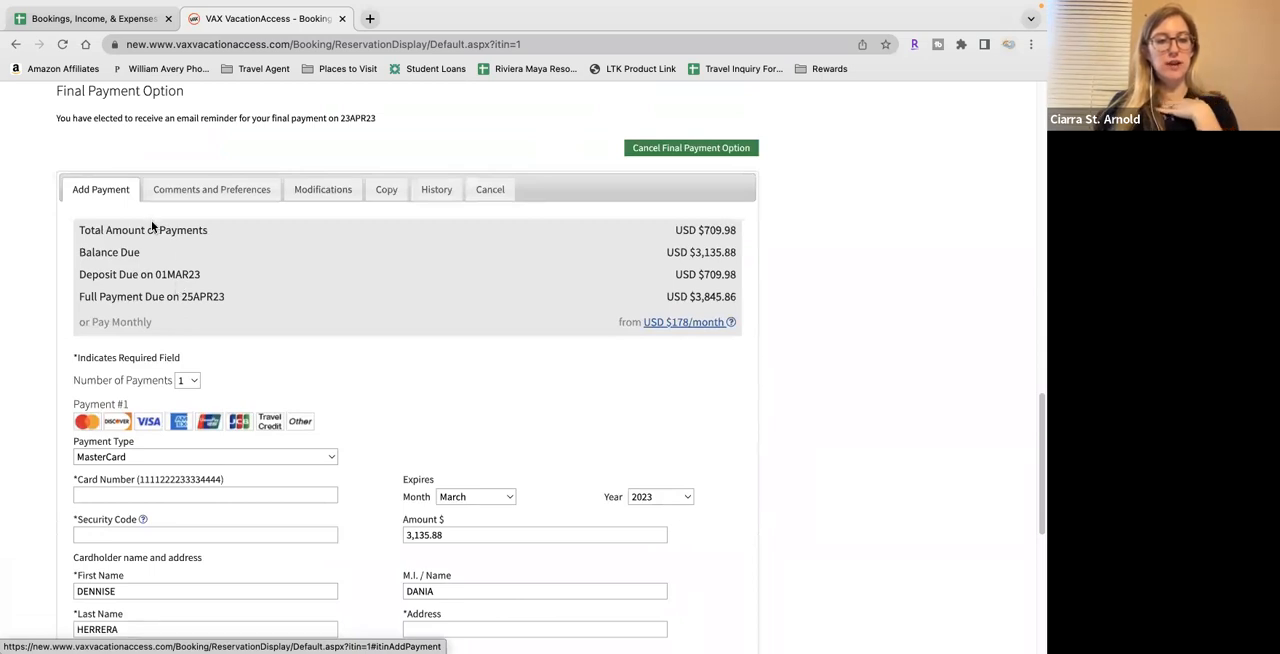
scroll(316, 423, "down", 1)
scroll(316, 423, "up", 3)
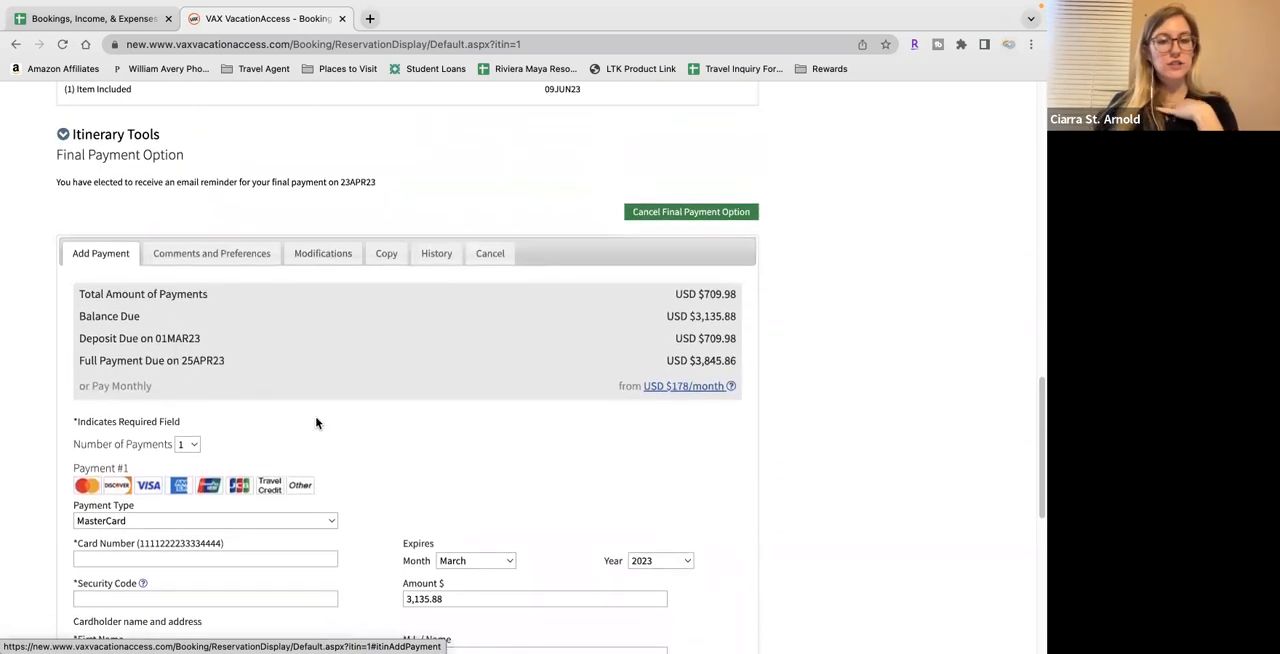
scroll(316, 423, "up", 1)
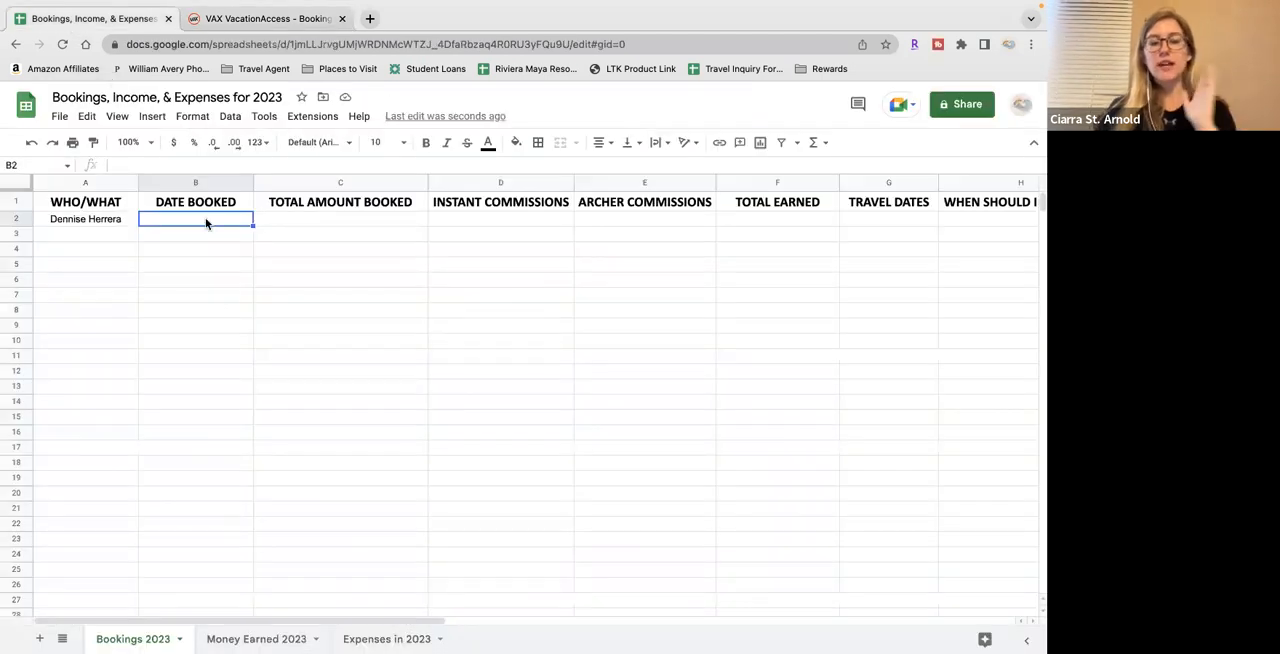
Enter 2/15 as the booking's date under DATE BOOKED in the spreadsheet
type("2/15")
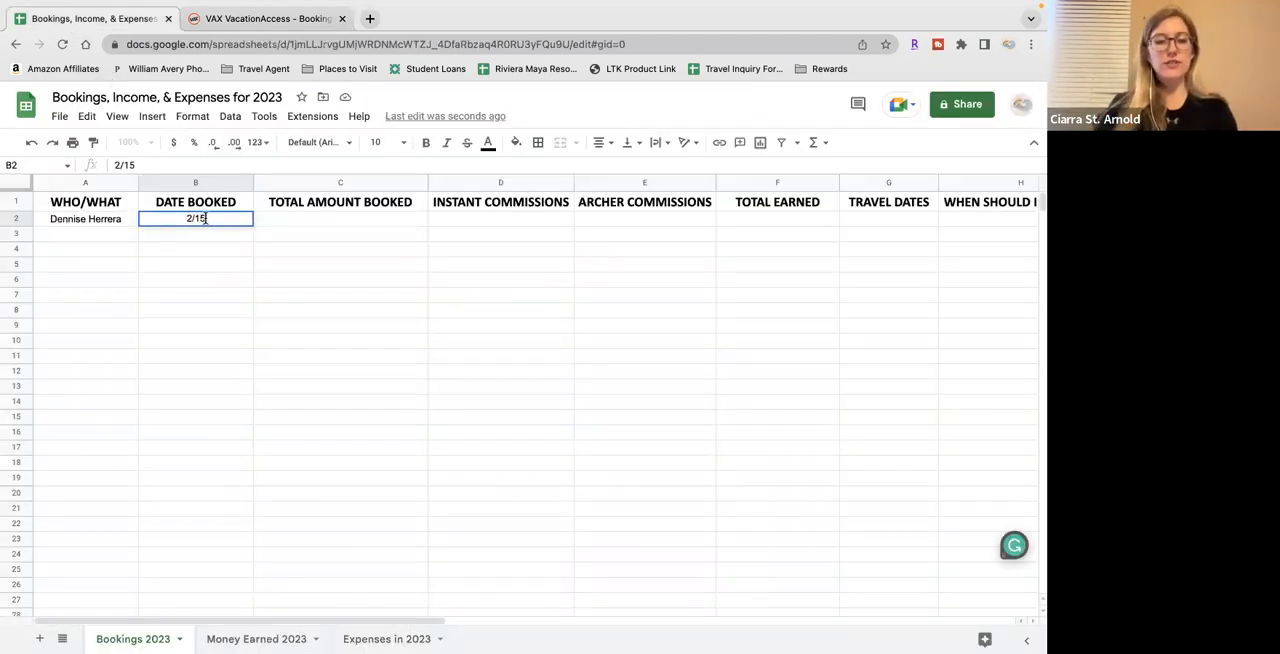
key("Tab")
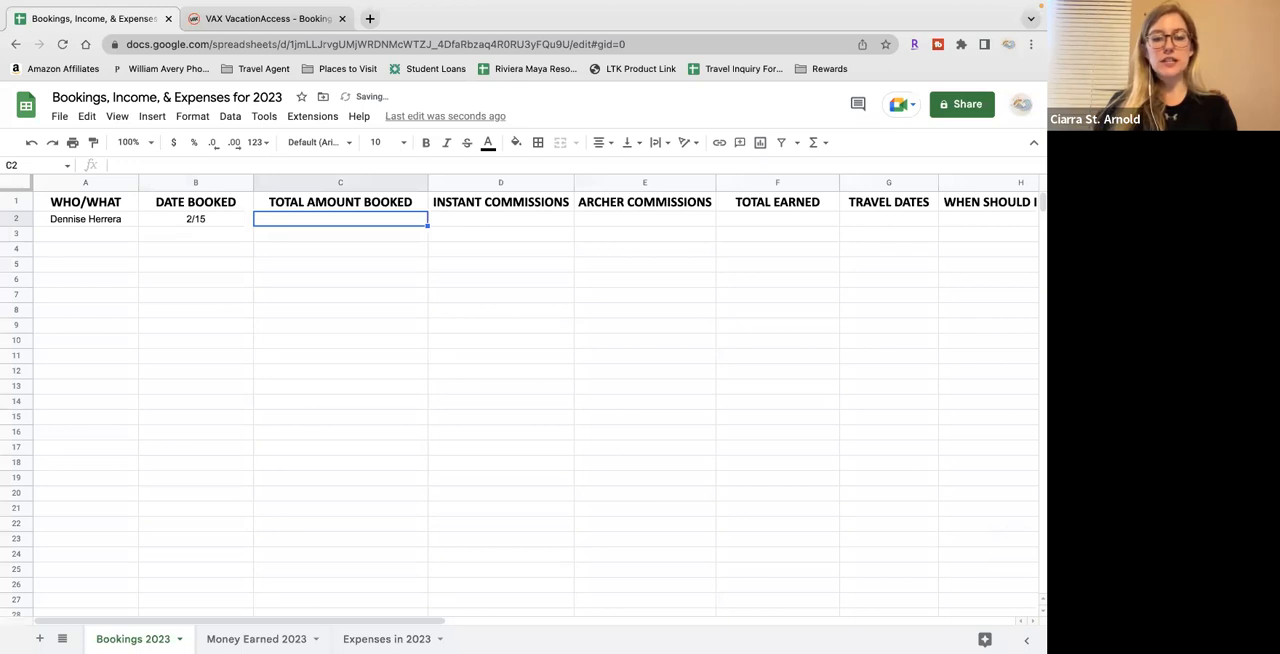
left_click(195, 219)
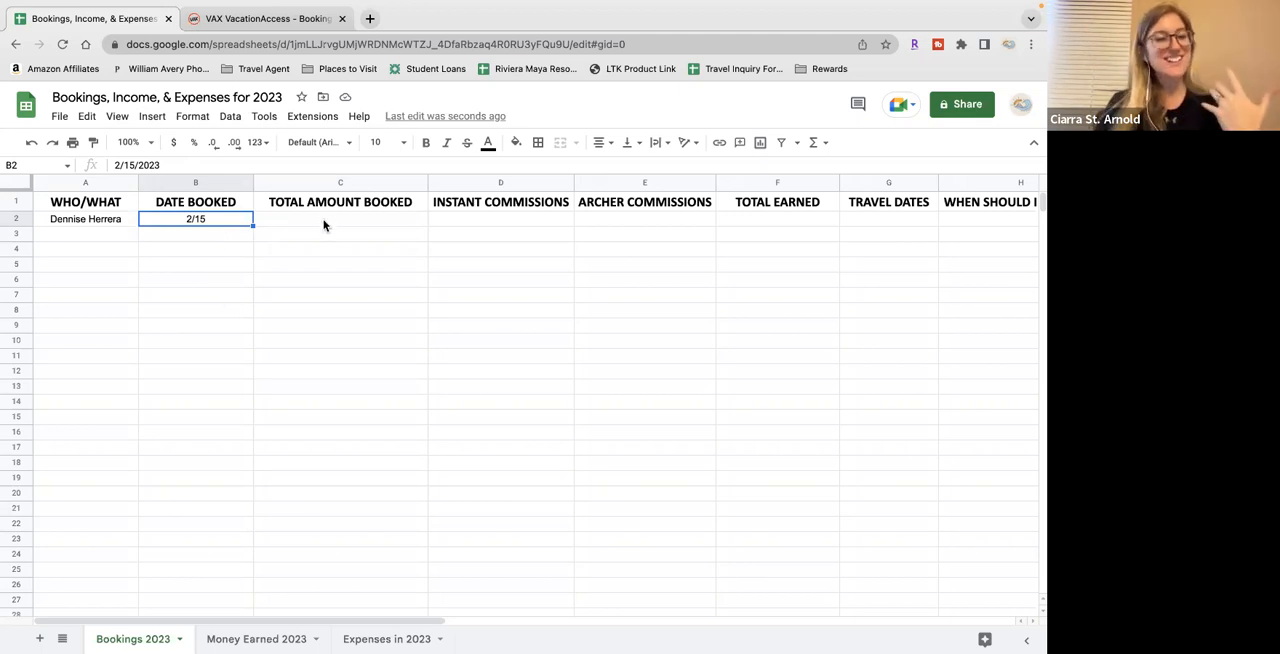
Check the full payment amount in the VAX reservation and enter 3845.86 under TOTAL AMOUNT BOOKED in C2
left_click(302, 19)
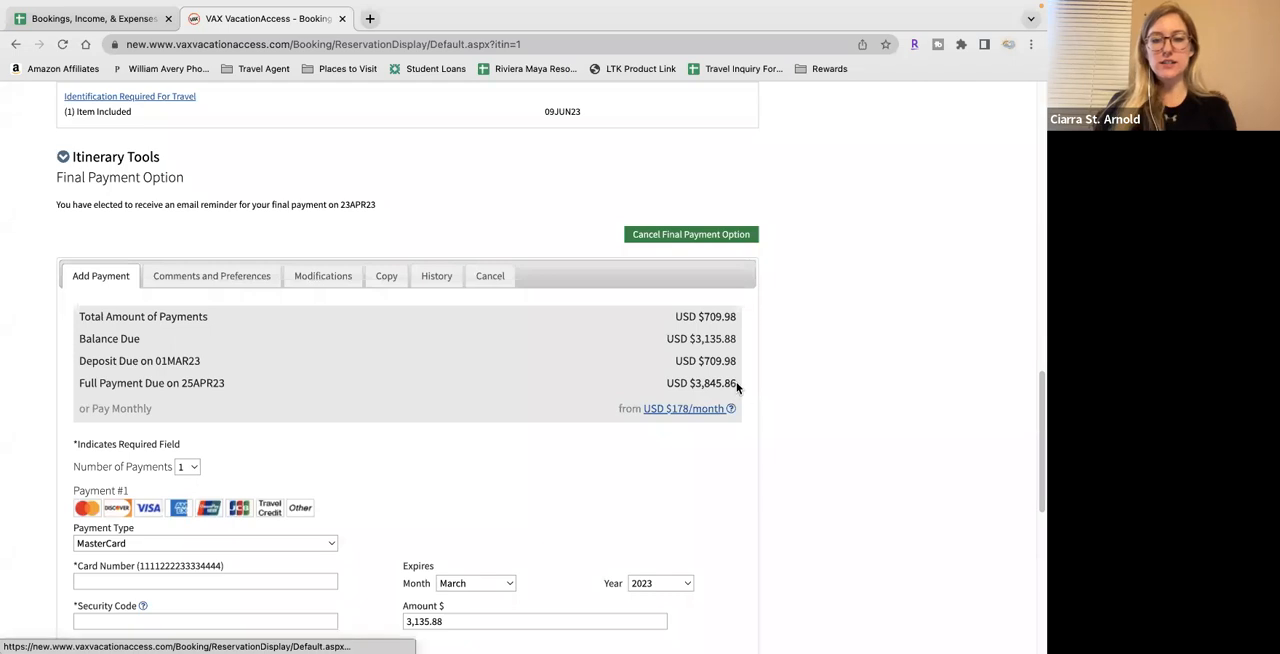
left_click_drag(737, 383, 693, 384)
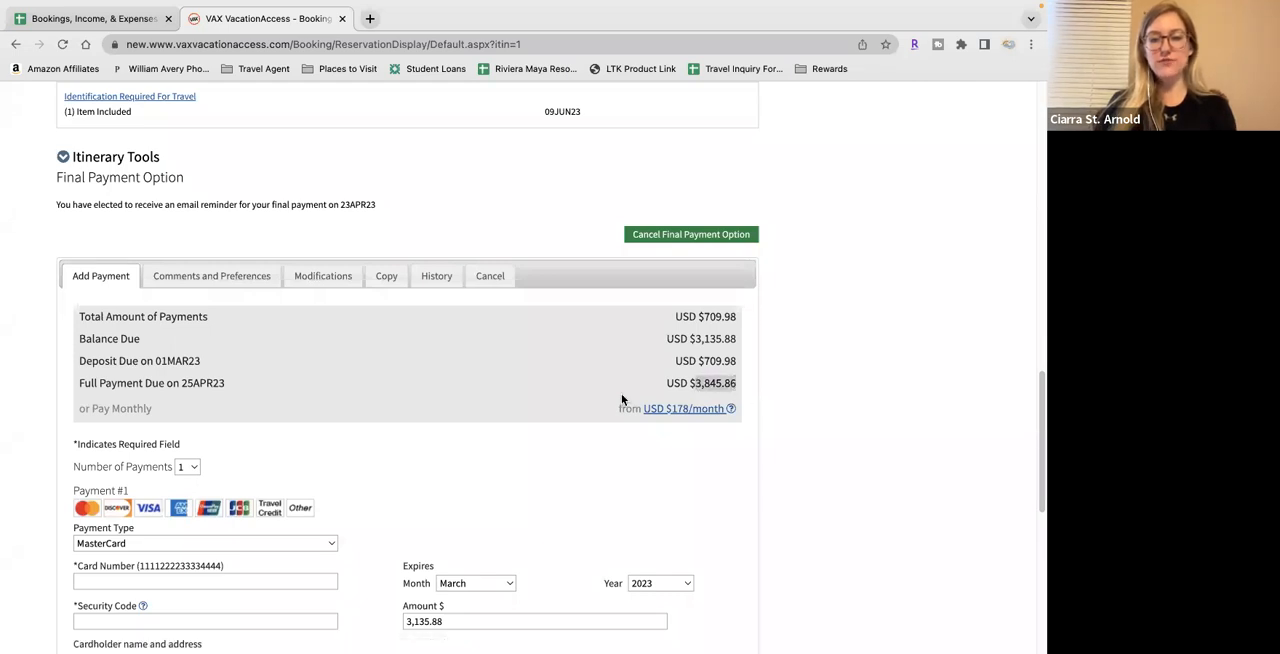
left_click(116, 17)
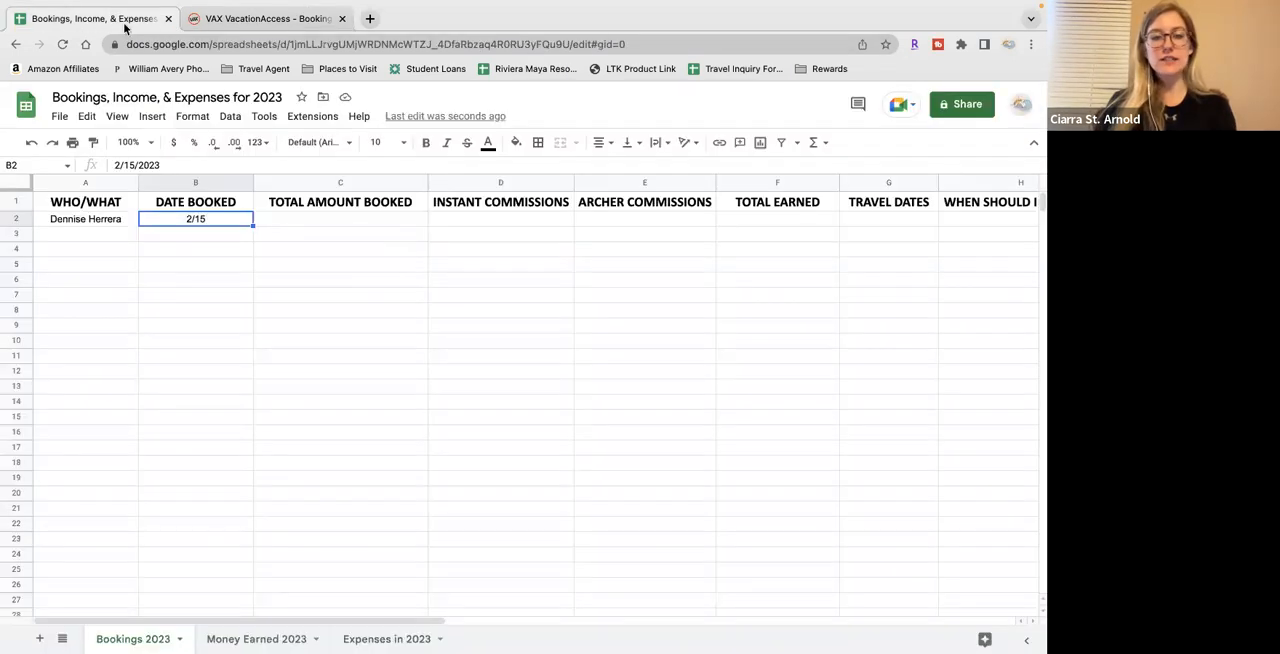
left_click(296, 222)
type("3845.86")
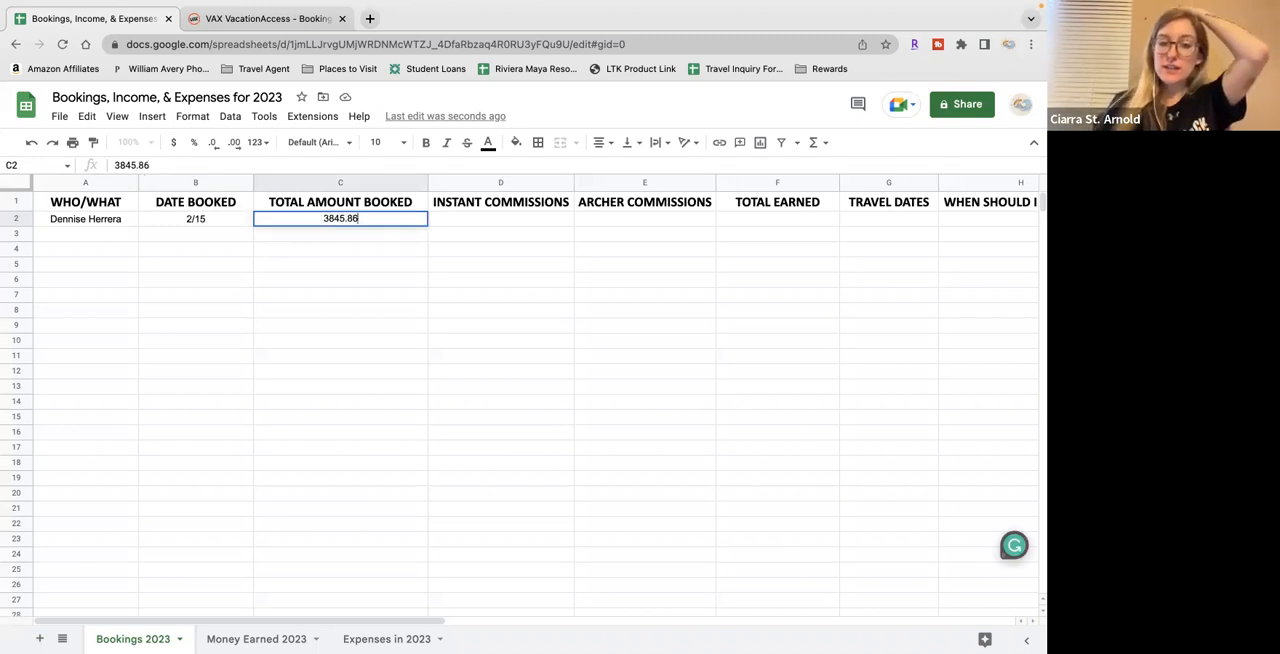
key("Tab")
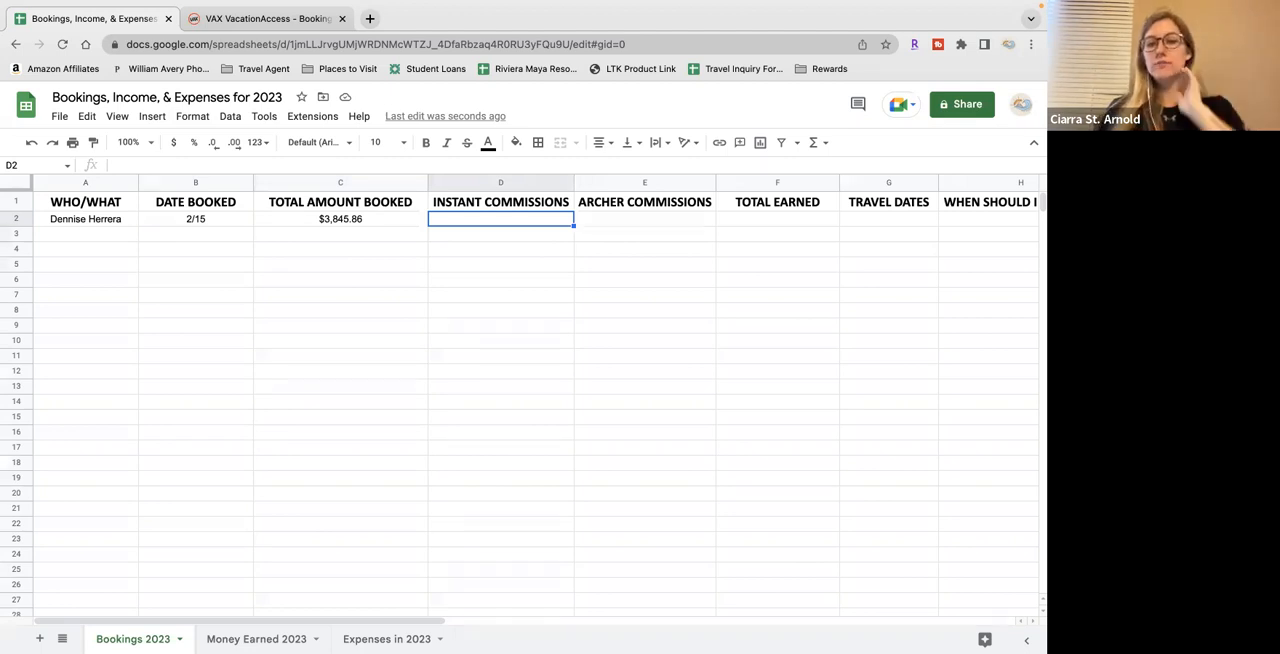
Open Booking Administration for the VAX reservation and examine the adjusted commission amount
key("Right")
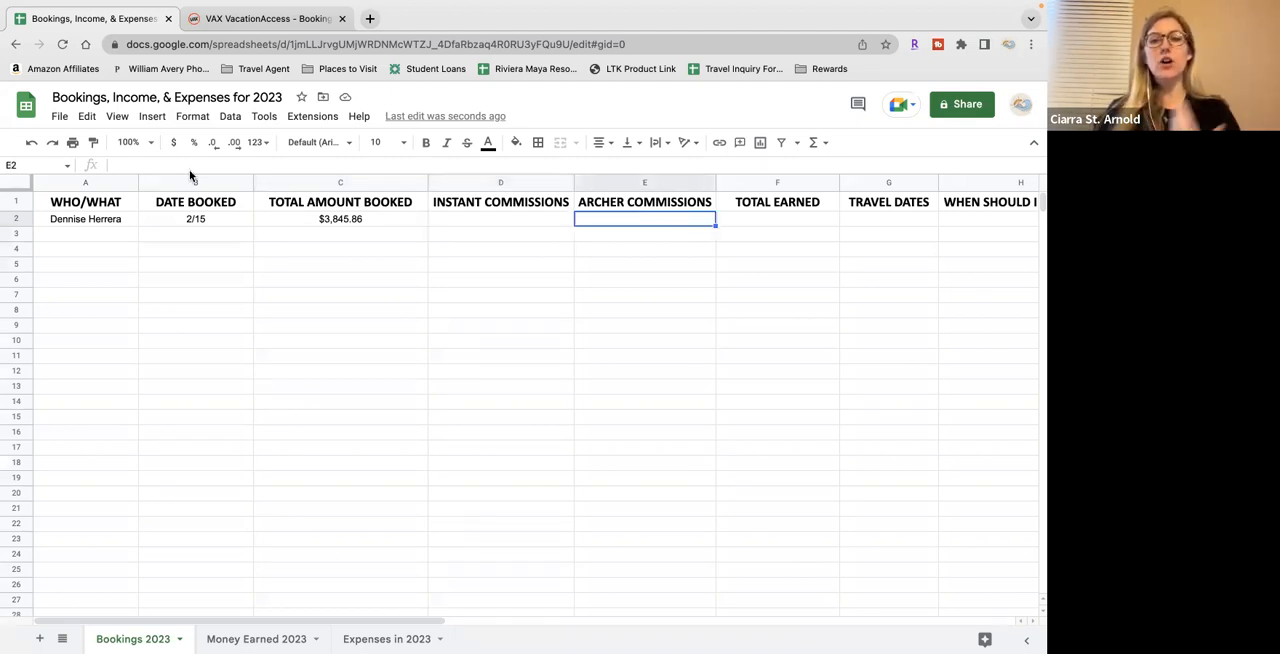
left_click(264, 18)
scroll(715, 453, "up", 15)
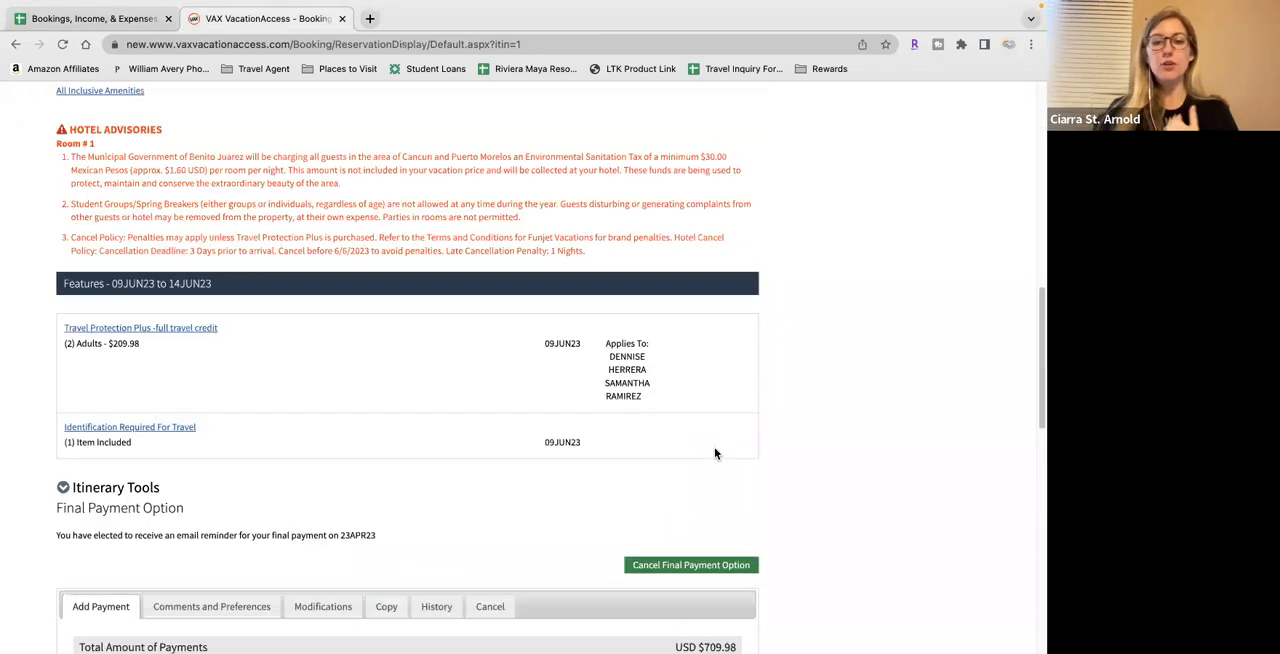
left_click(876, 514)
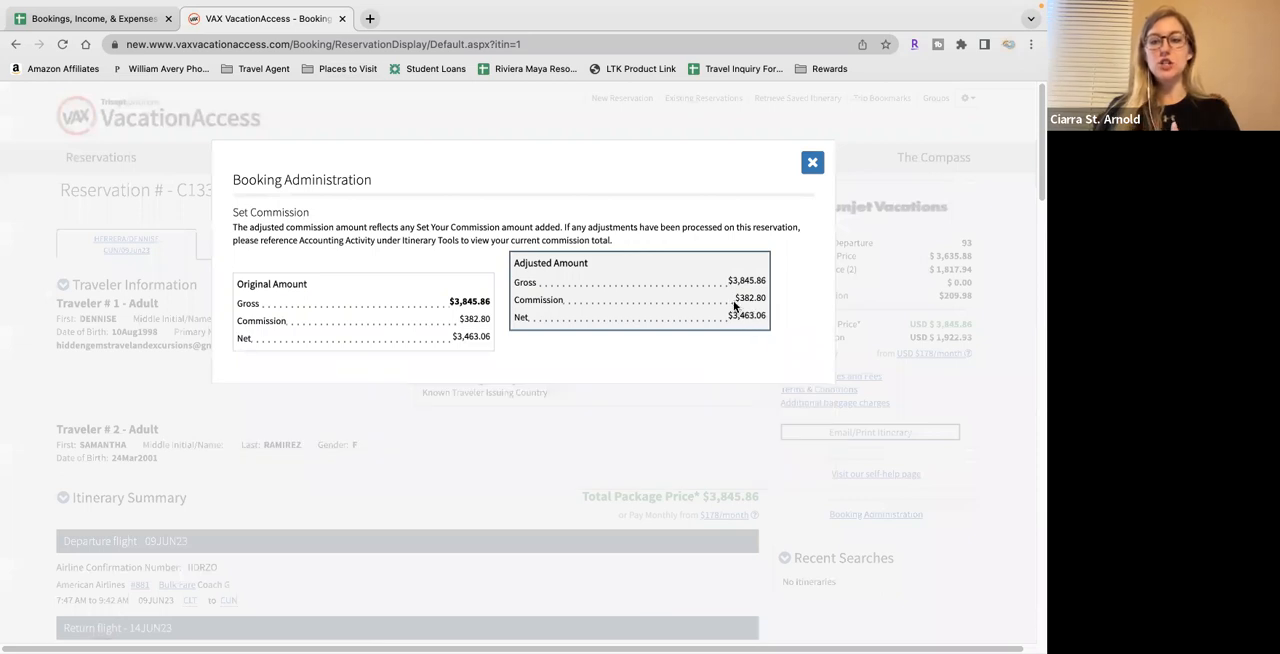
left_click_drag(735, 299, 762, 297)
left_click(768, 300)
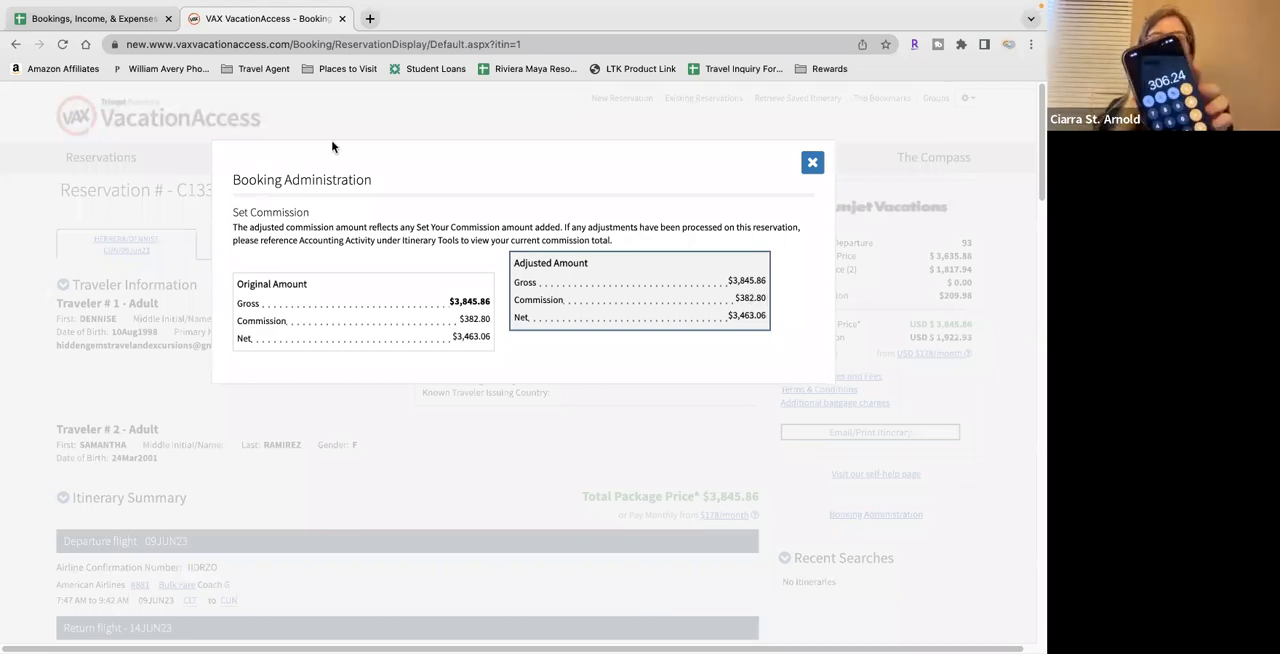
Return to the spreadsheet and enter 306.24 under ARCHER COMMISSIONS in E2
left_click(133, 28)
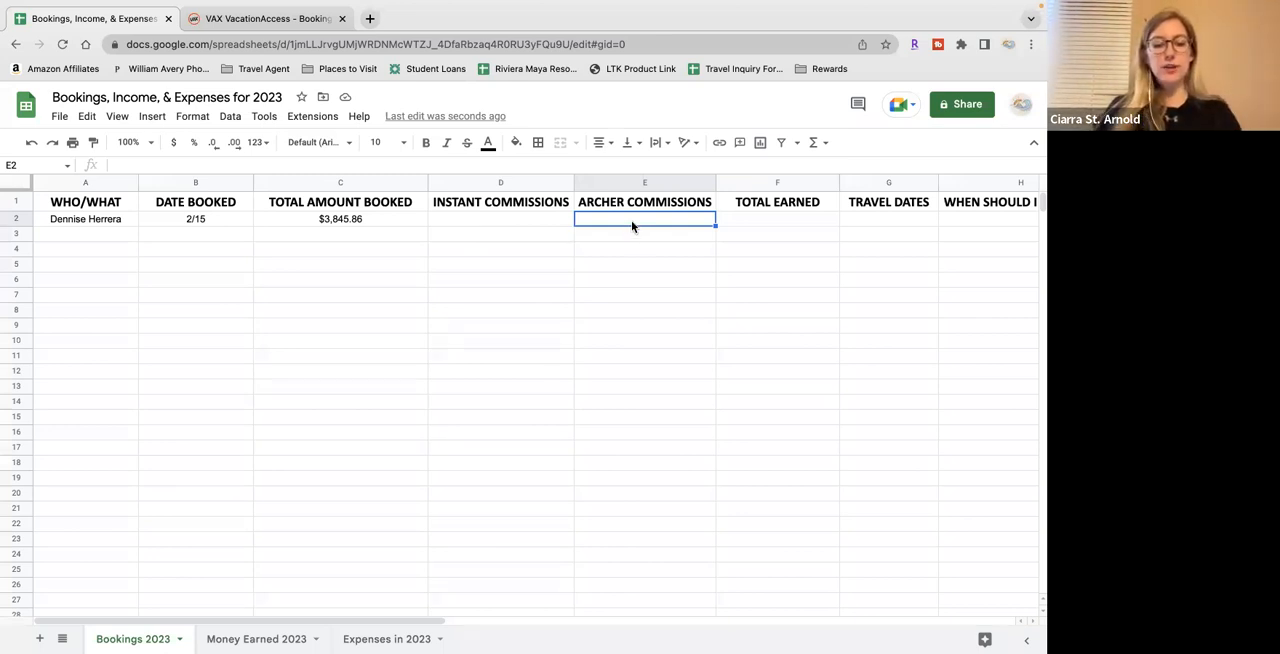
type("306.")
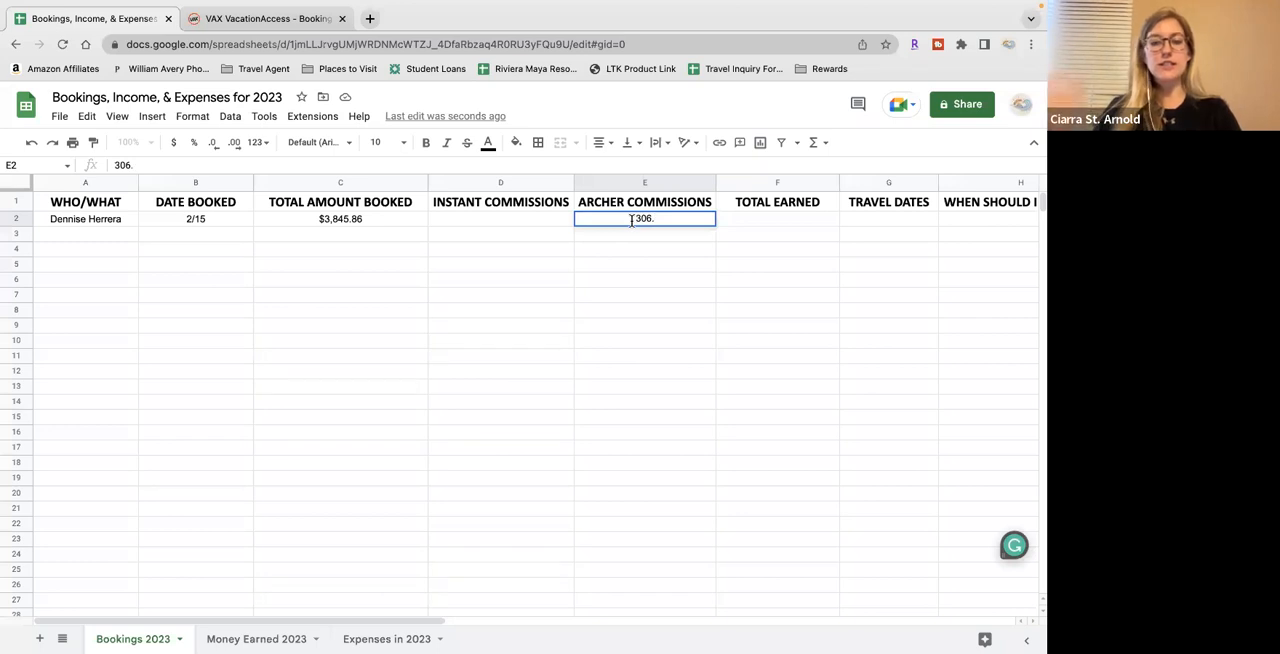
type("24")
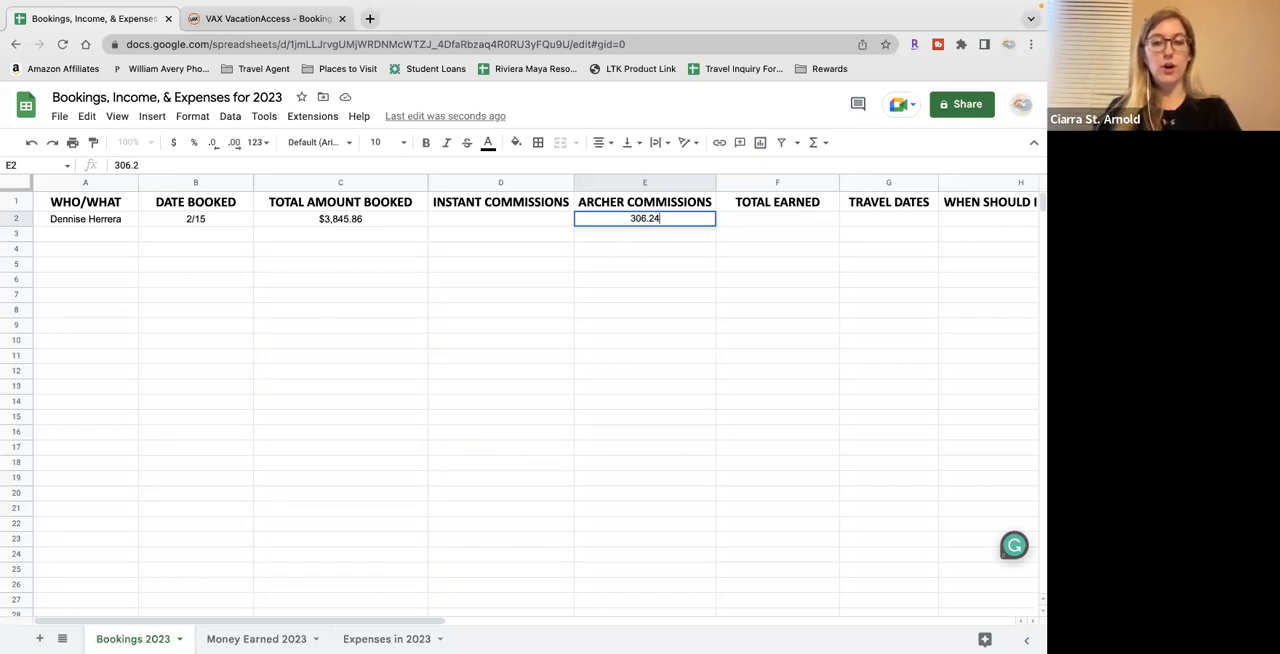
key("Tab")
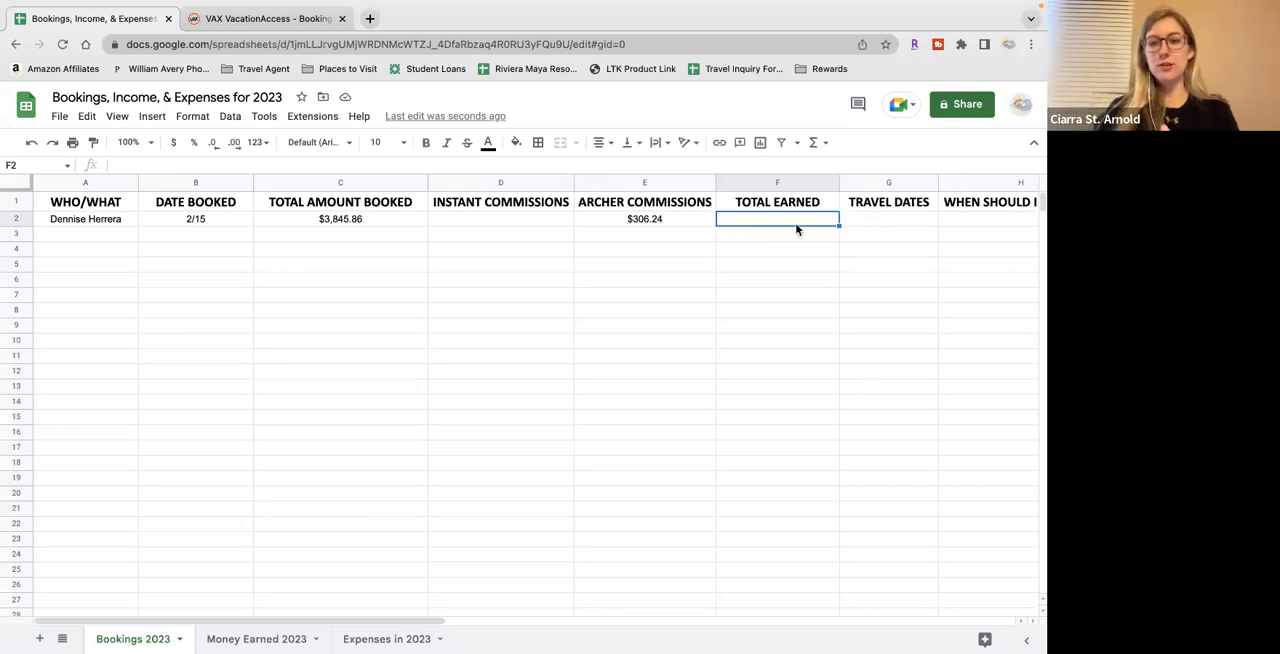
Close the Booking Administration details in VAX and return to the bookings spreadsheet
left_click(307, 18)
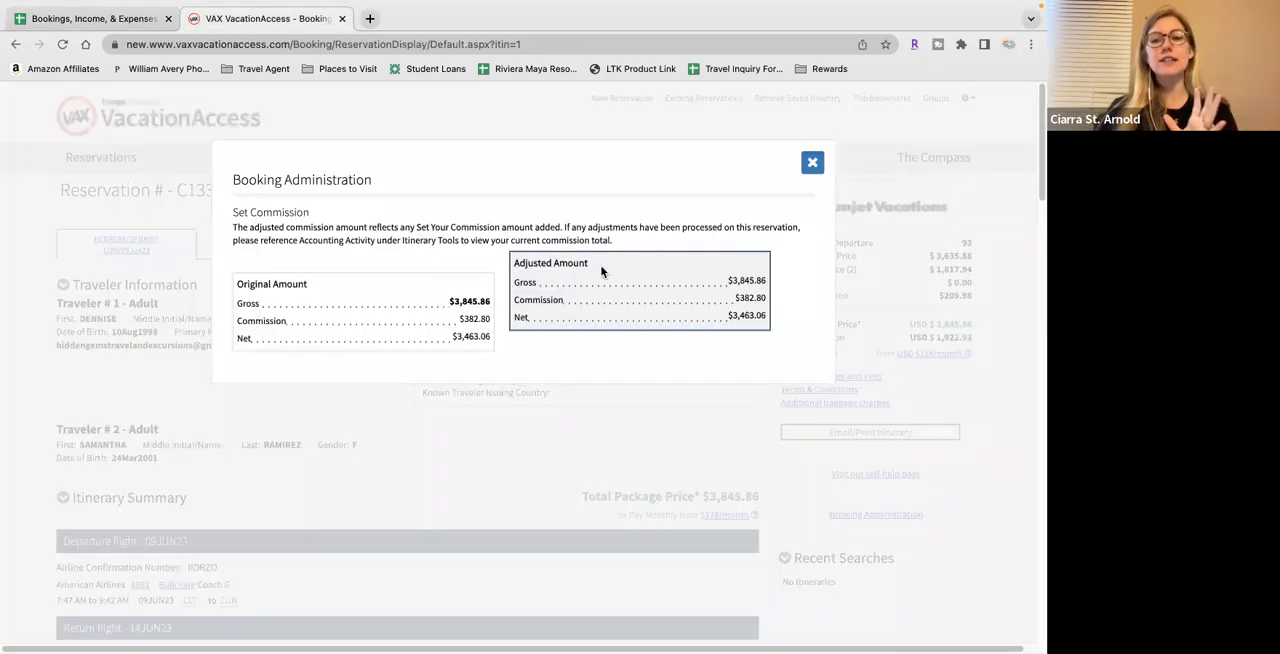
left_click(812, 164)
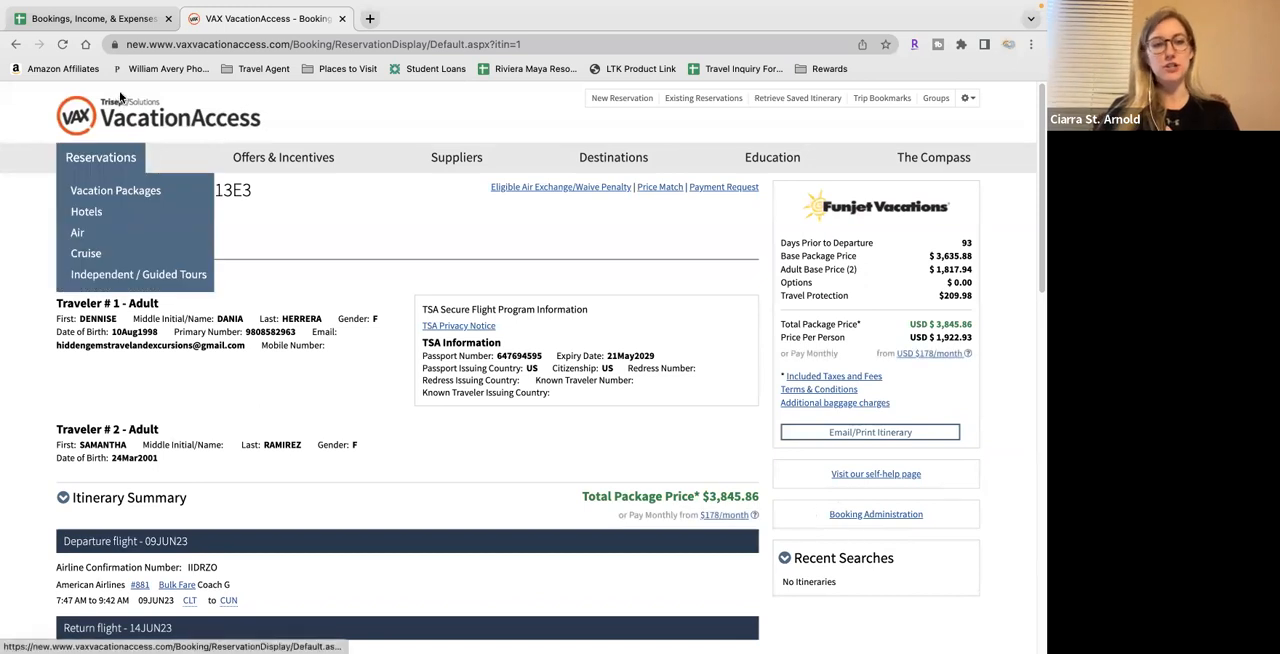
left_click(113, 19)
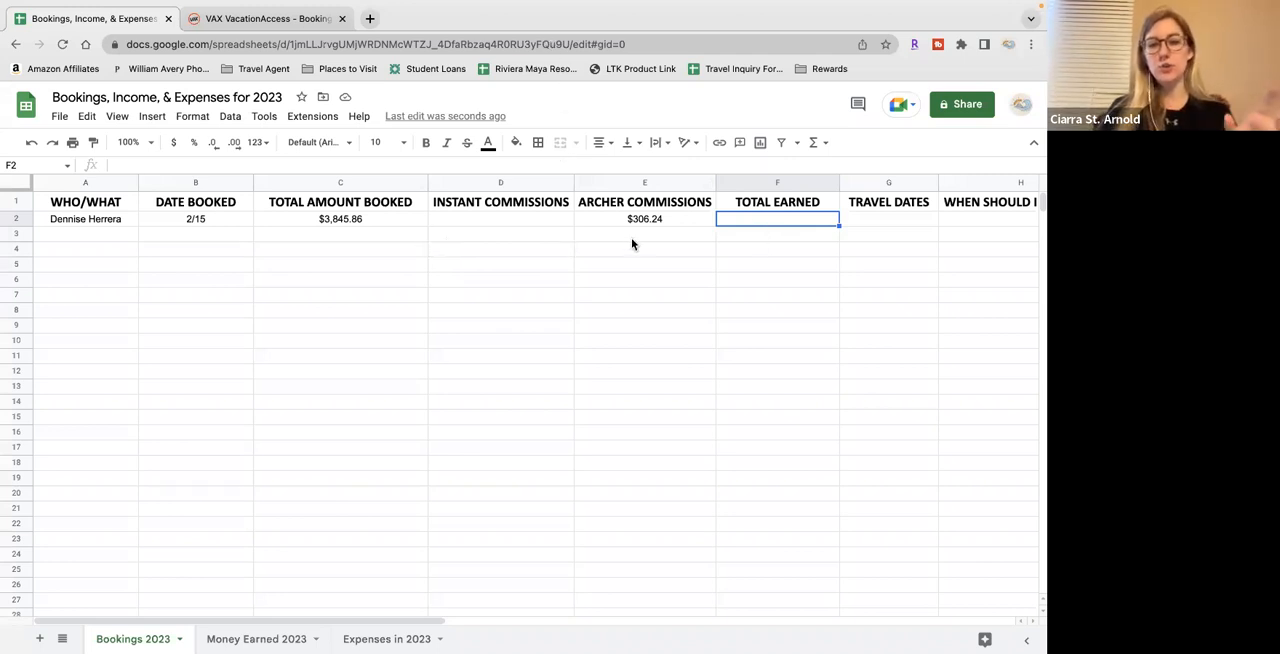
Calculate the booking's total earned in F2 with the formula =SUM(D2:E2), adding the instant and Archer commissions
type("=")
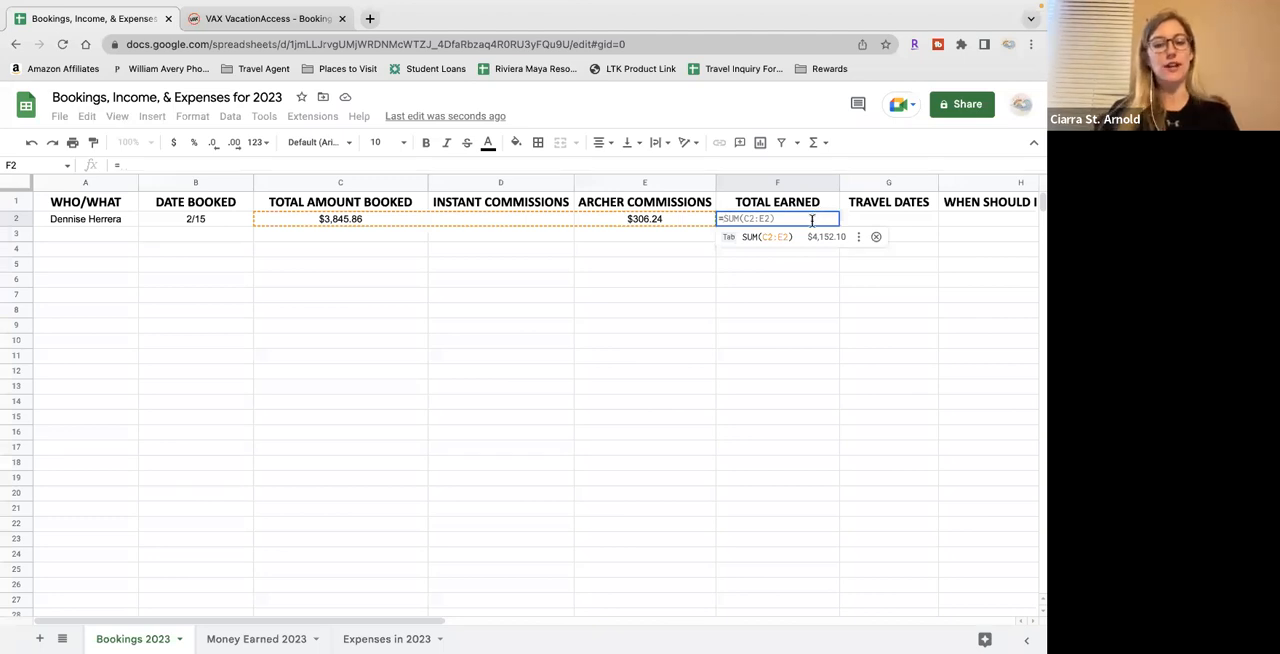
type("S")
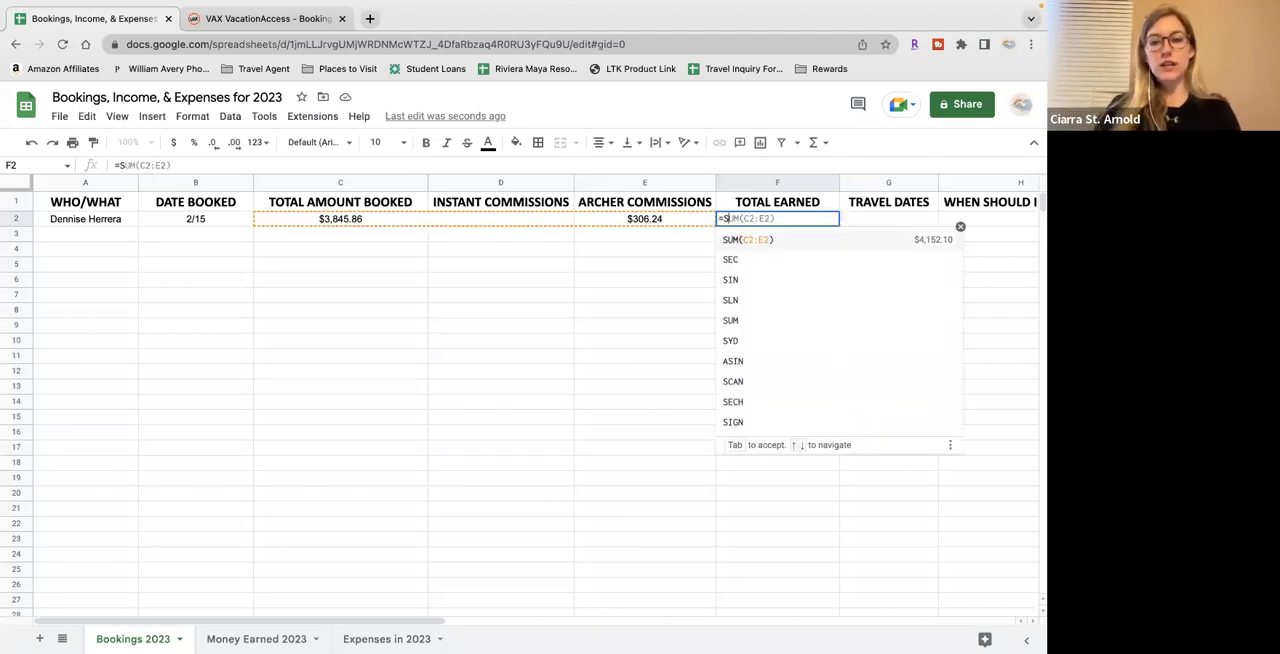
type("UM(")
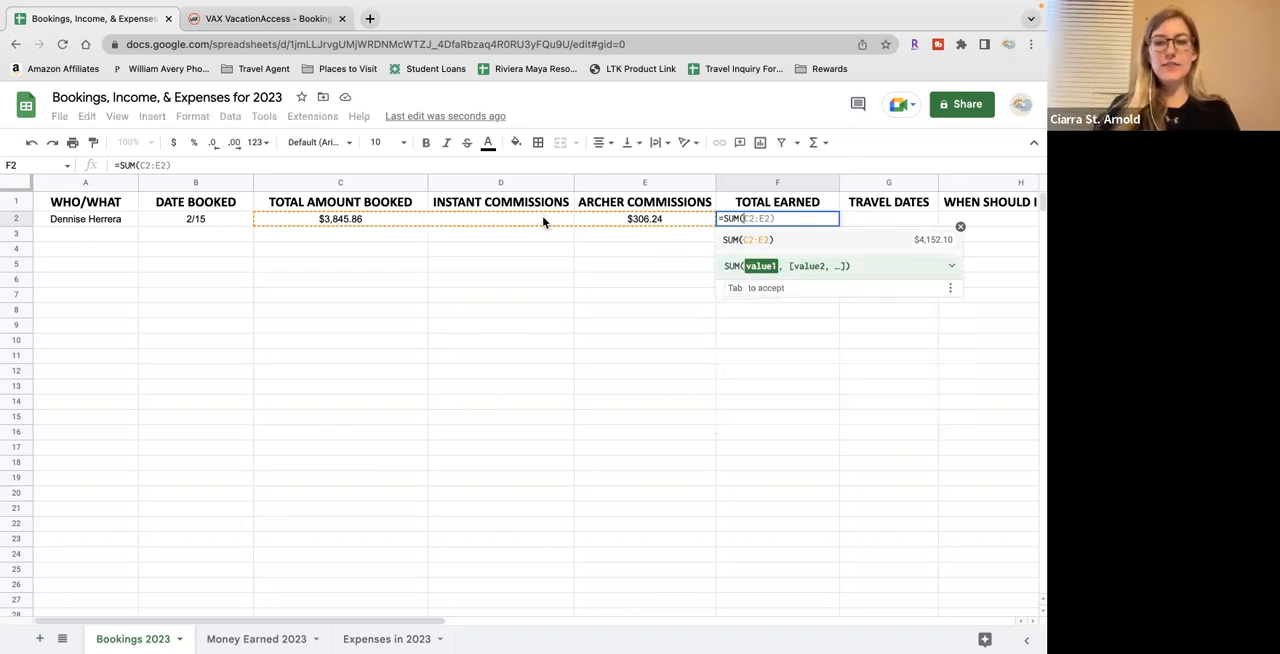
left_click_drag(532, 220, 603, 221)
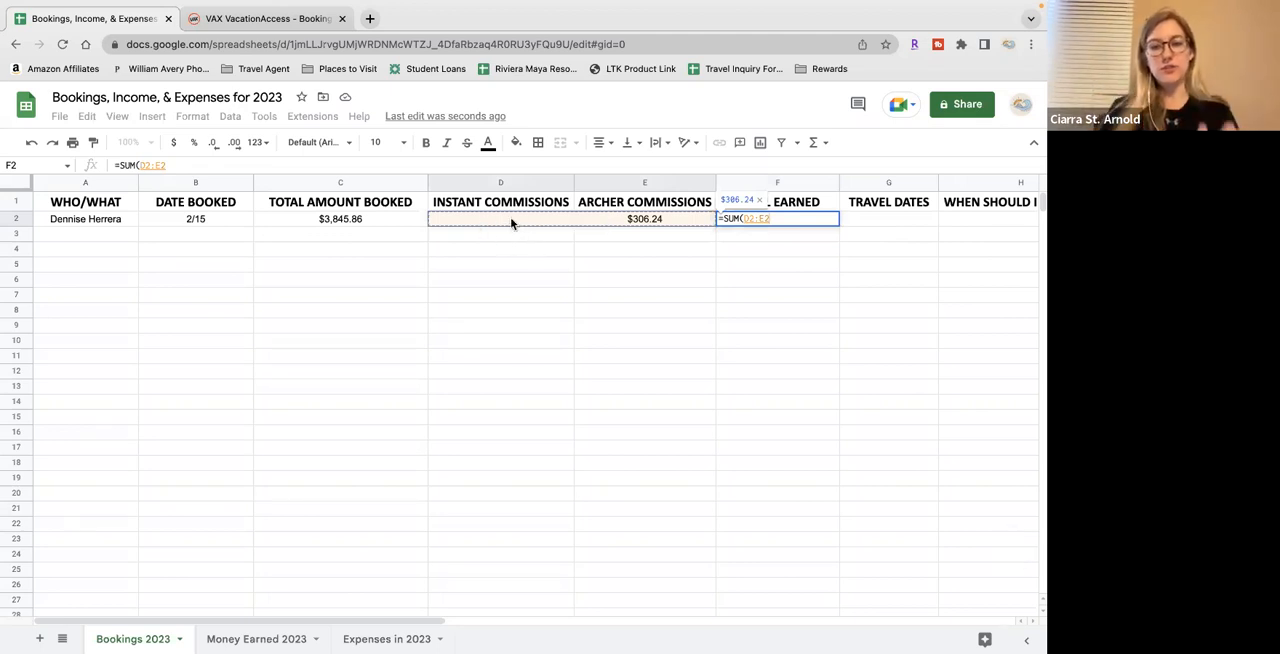
type(")")
key("Return")
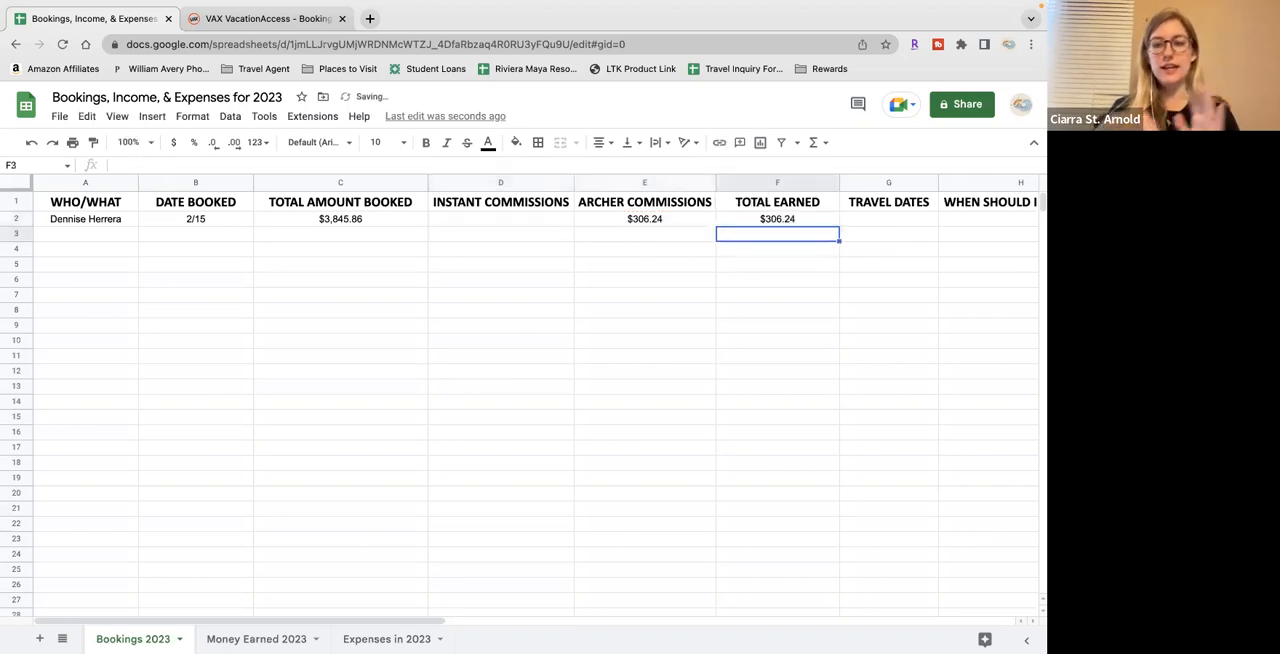
left_click(787, 222)
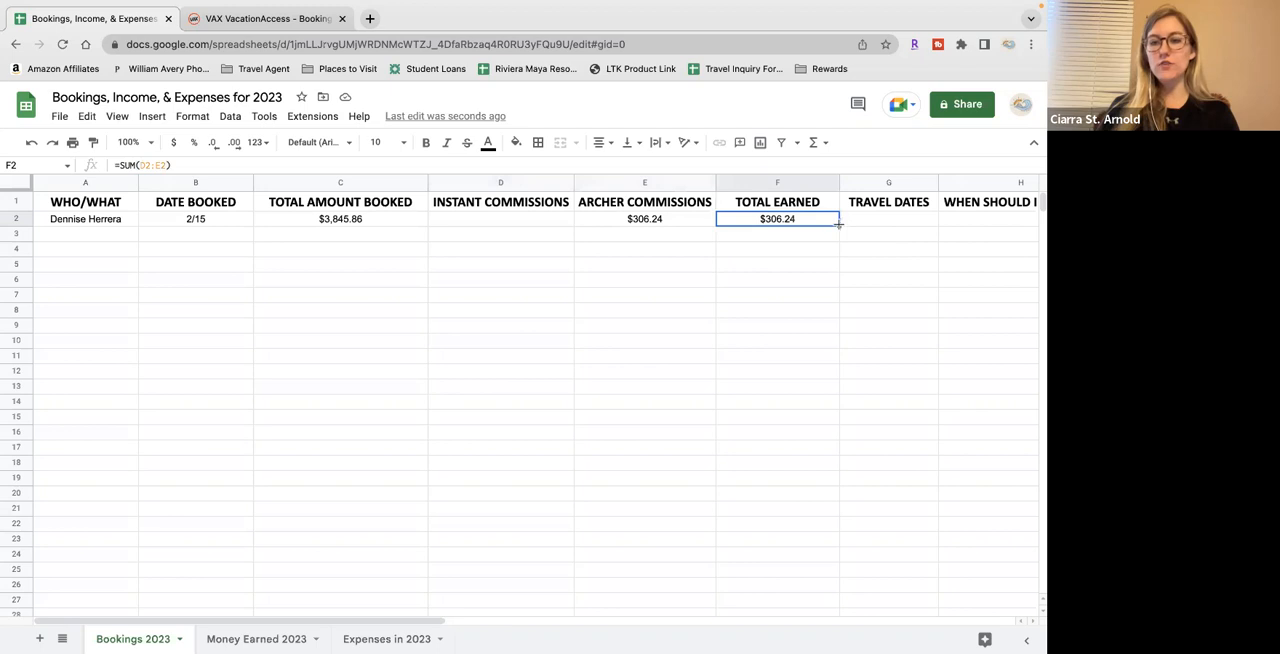
Fill the total earned formula in F2 down the TOTAL EARNED column through F23
left_click_drag(838, 224, 809, 545)
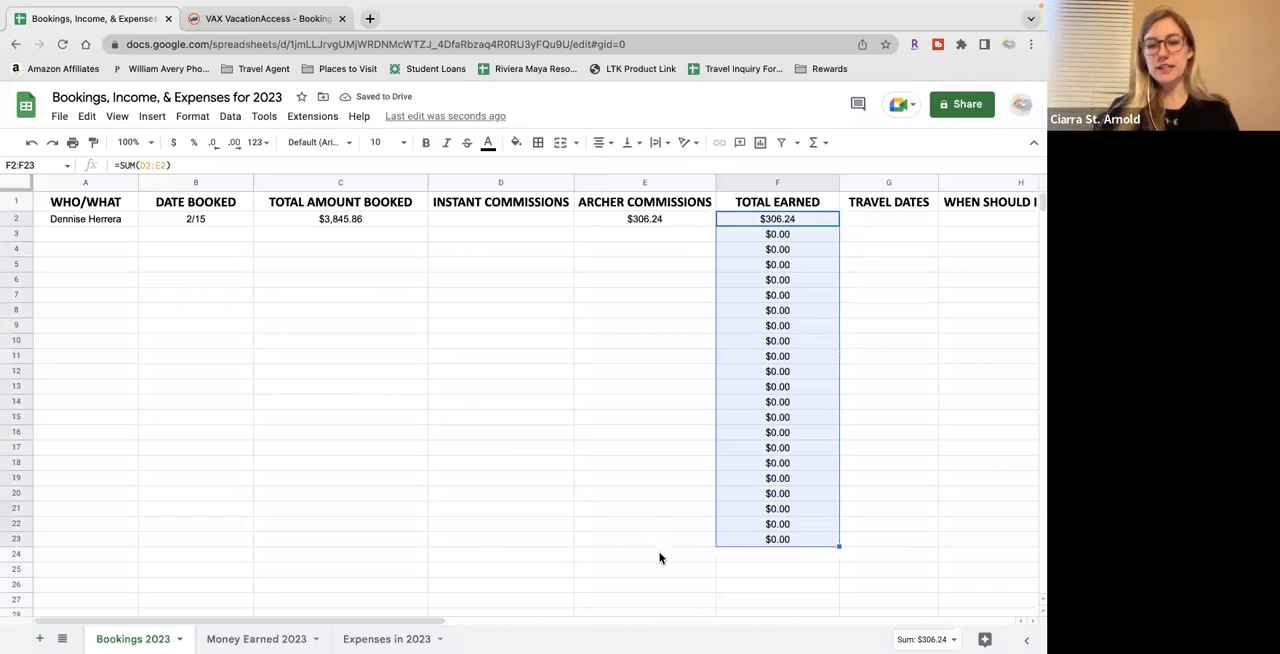
scroll(660, 430, "down", 2)
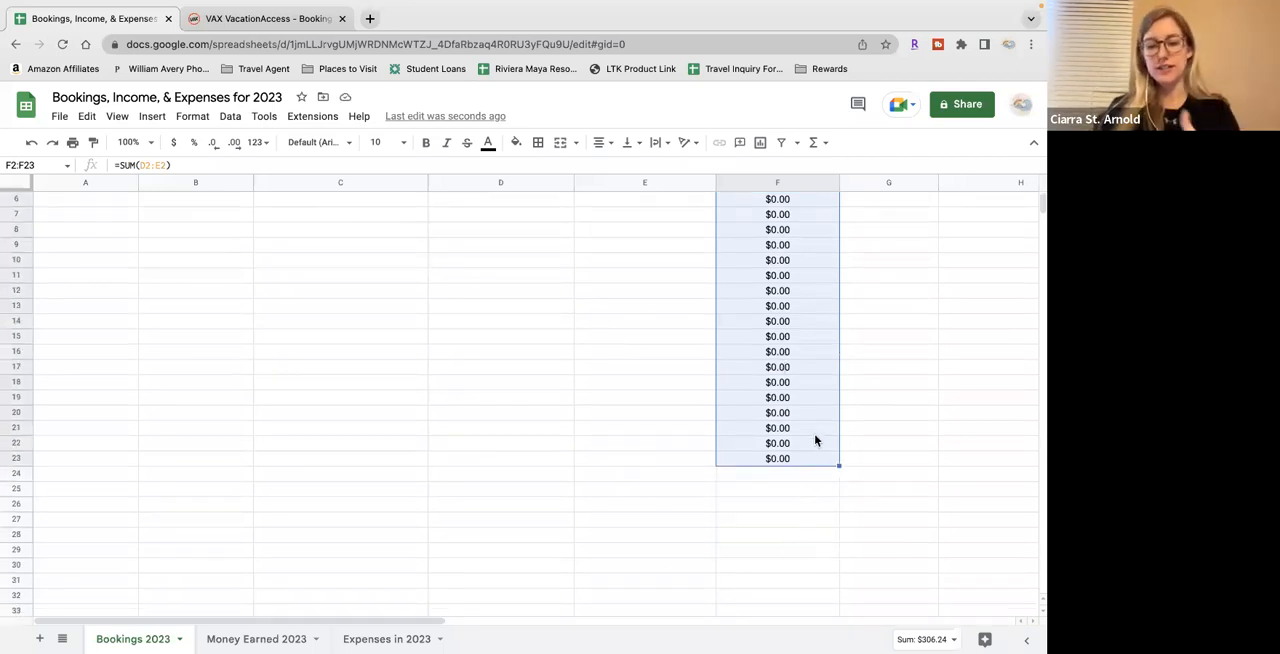
scroll(645, 388, "up", 2)
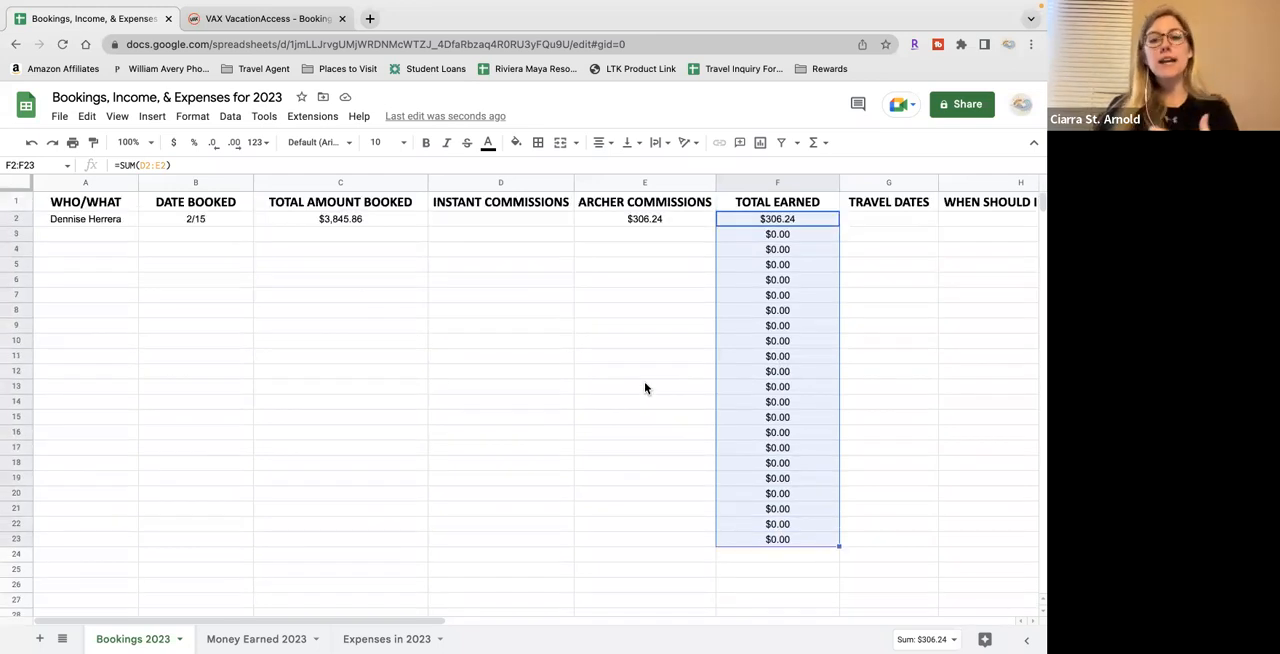
left_click(529, 235)
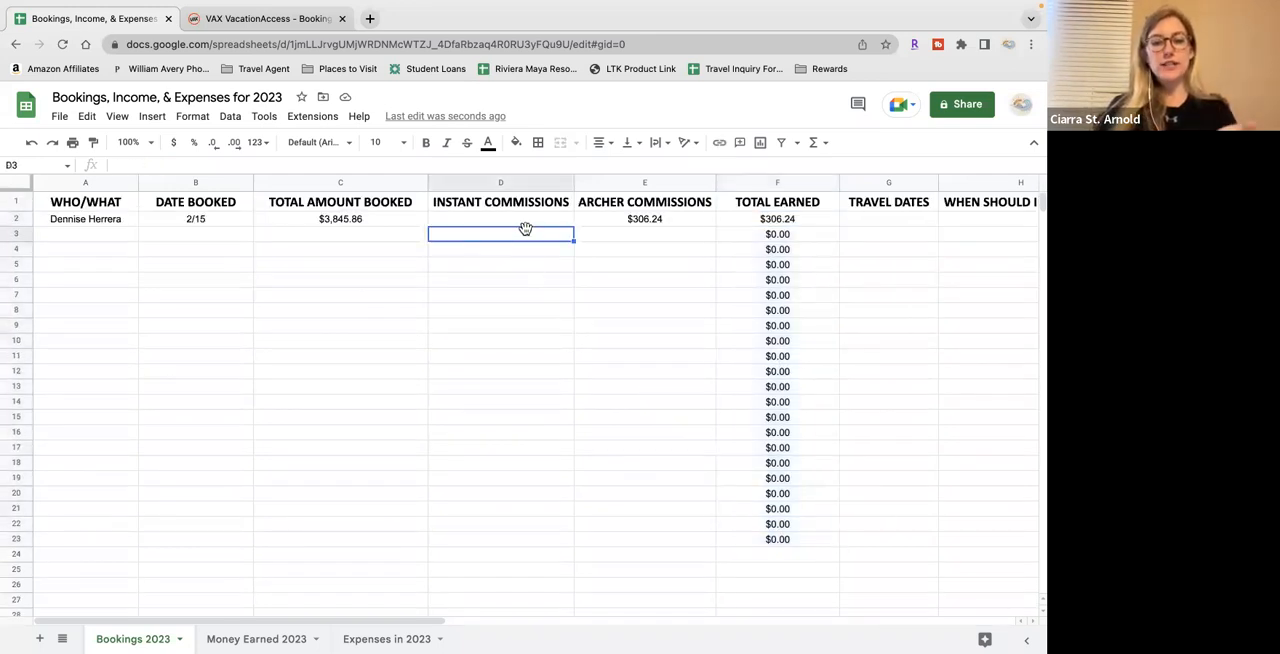
Start a second sample booking in row 3 with the client's full name in A3 and 2/20 as the date booked
left_click(121, 237)
type("CIARR")
key("BackSpace")
key("BackSpace")
key("BackSpace")
key("BackSpace")
key("Tab")
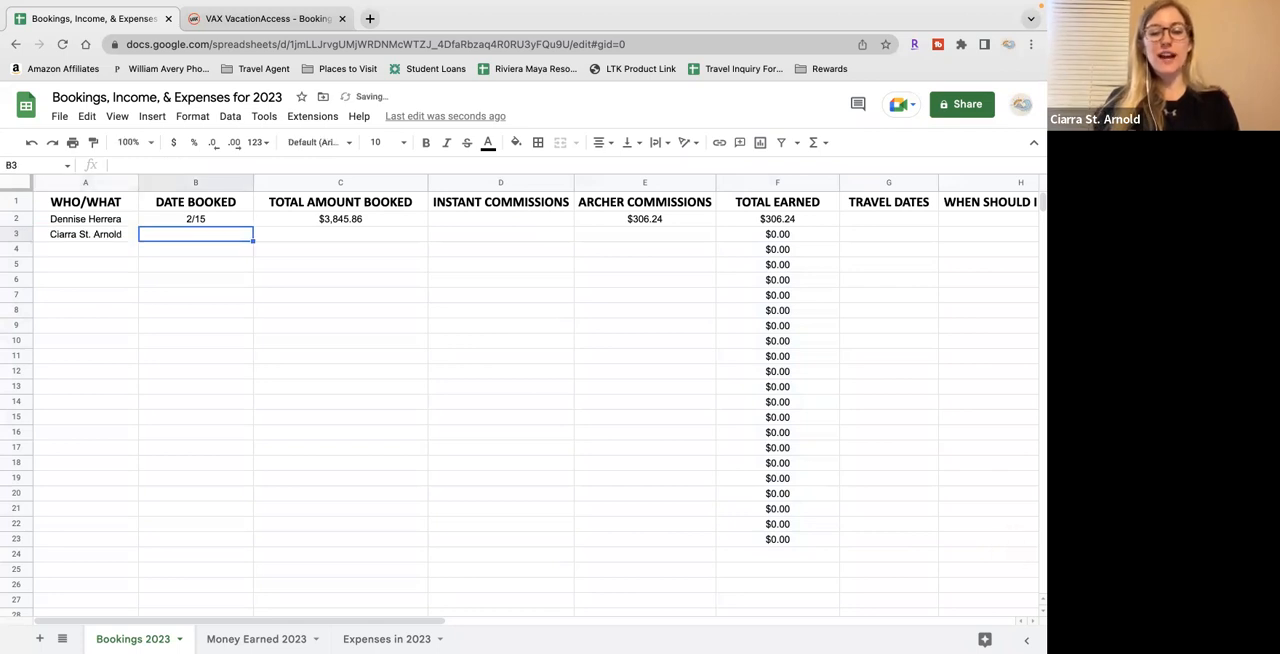
type("2/20")
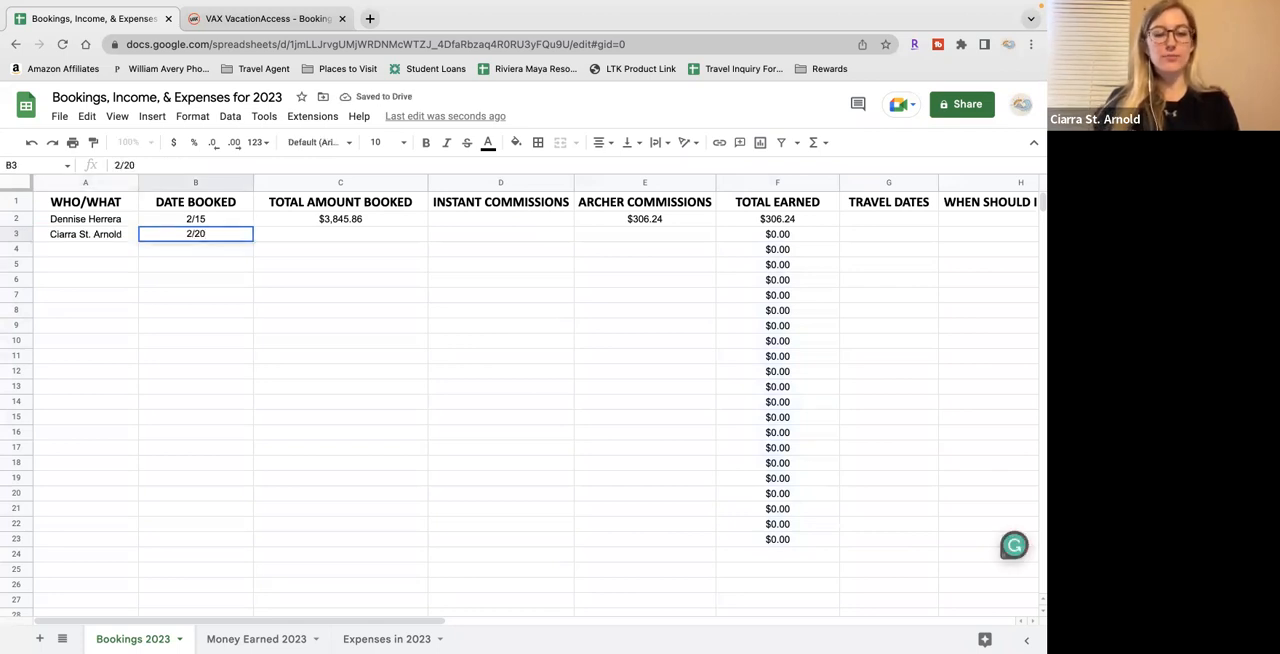
key("Tab")
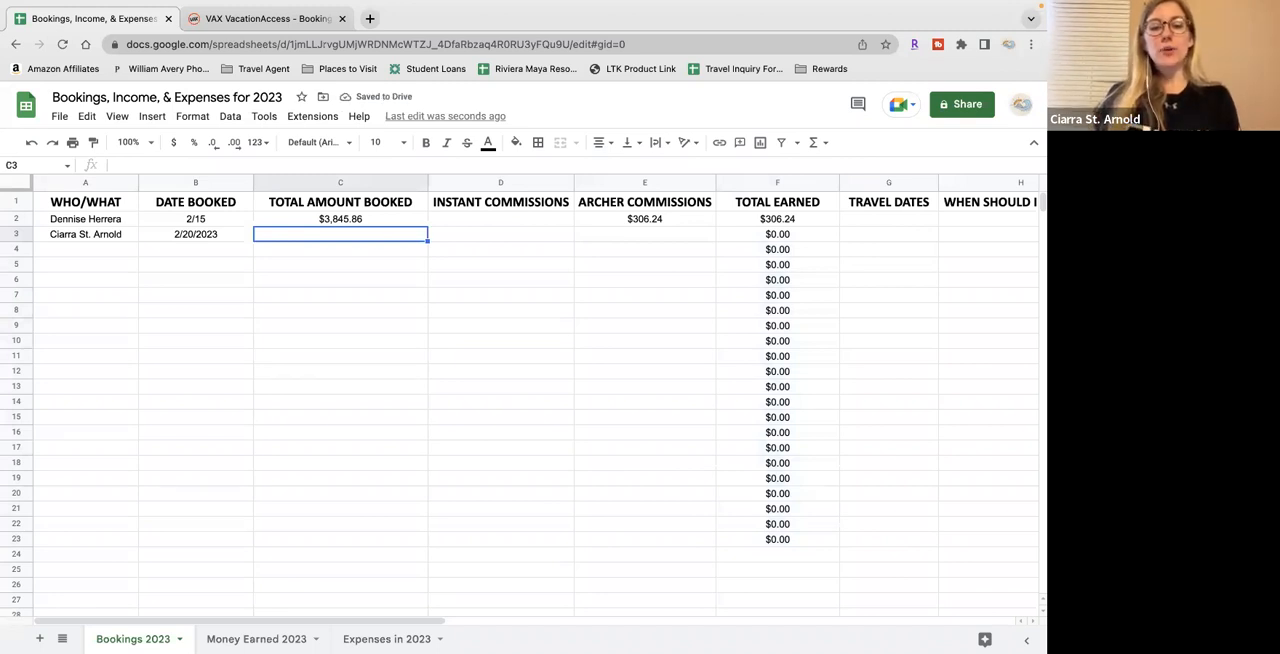
Enter 4500 as the total amount booked, 400 as instant commissions and 250 as Archer commissions for the row 3 booking
type("4500")
key("Tab")
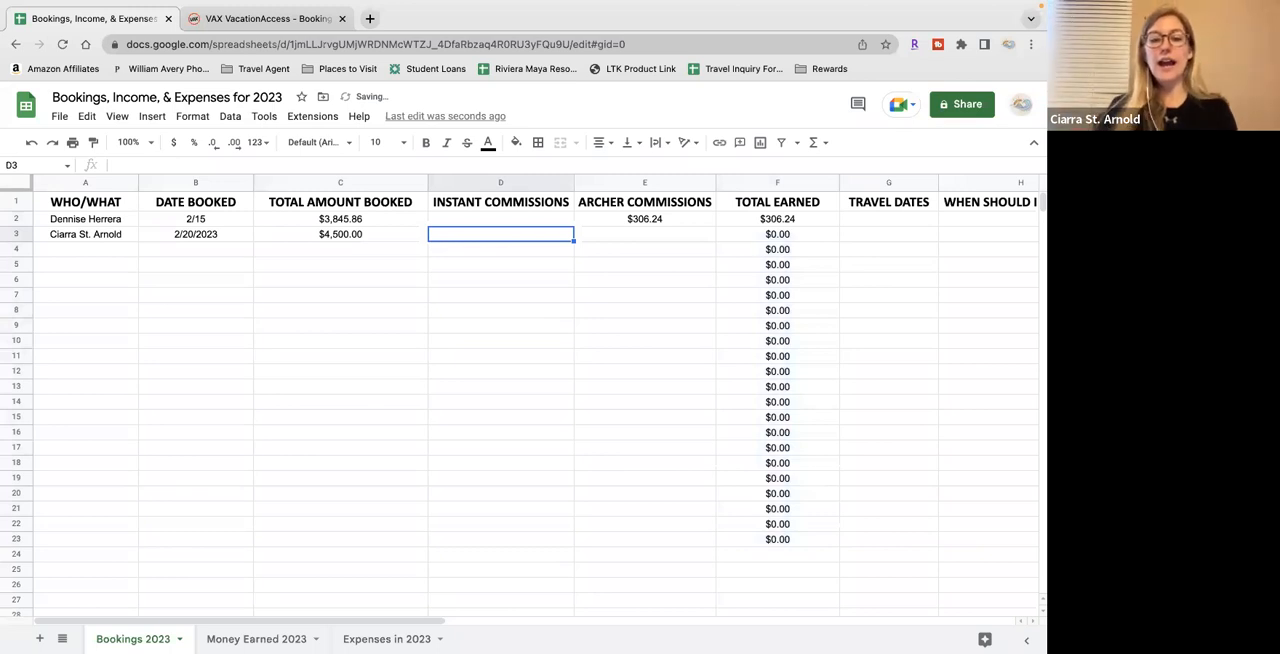
type("400")
key("Tab")
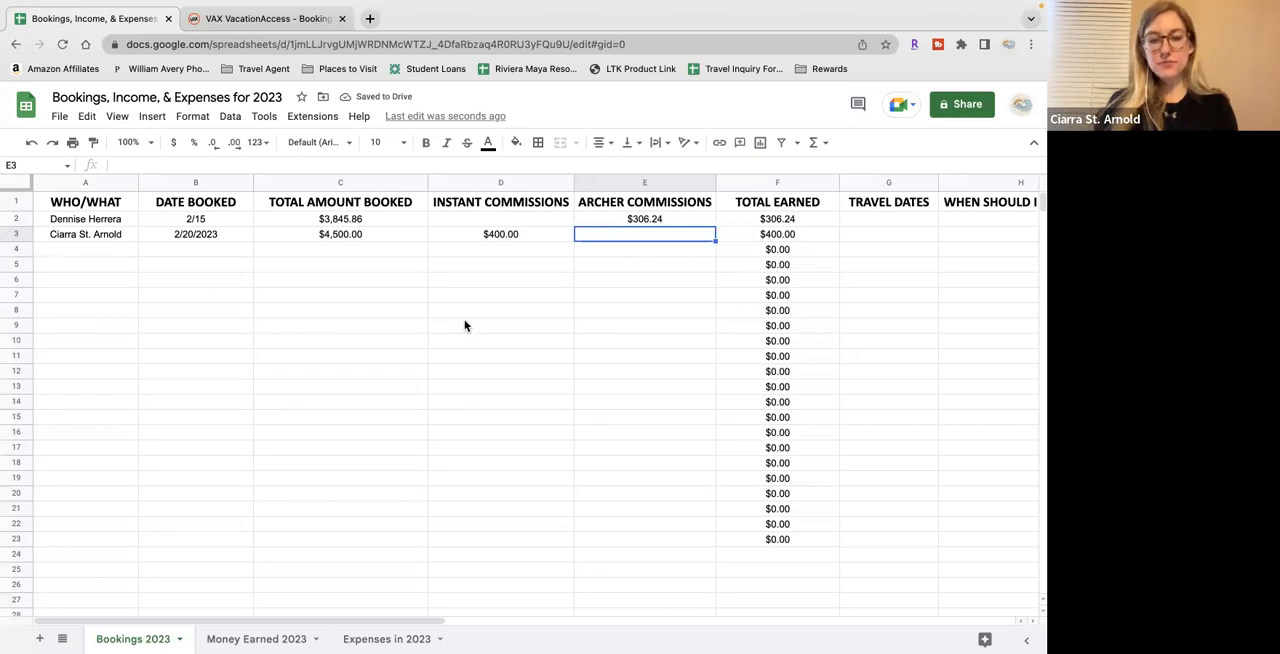
type("250")
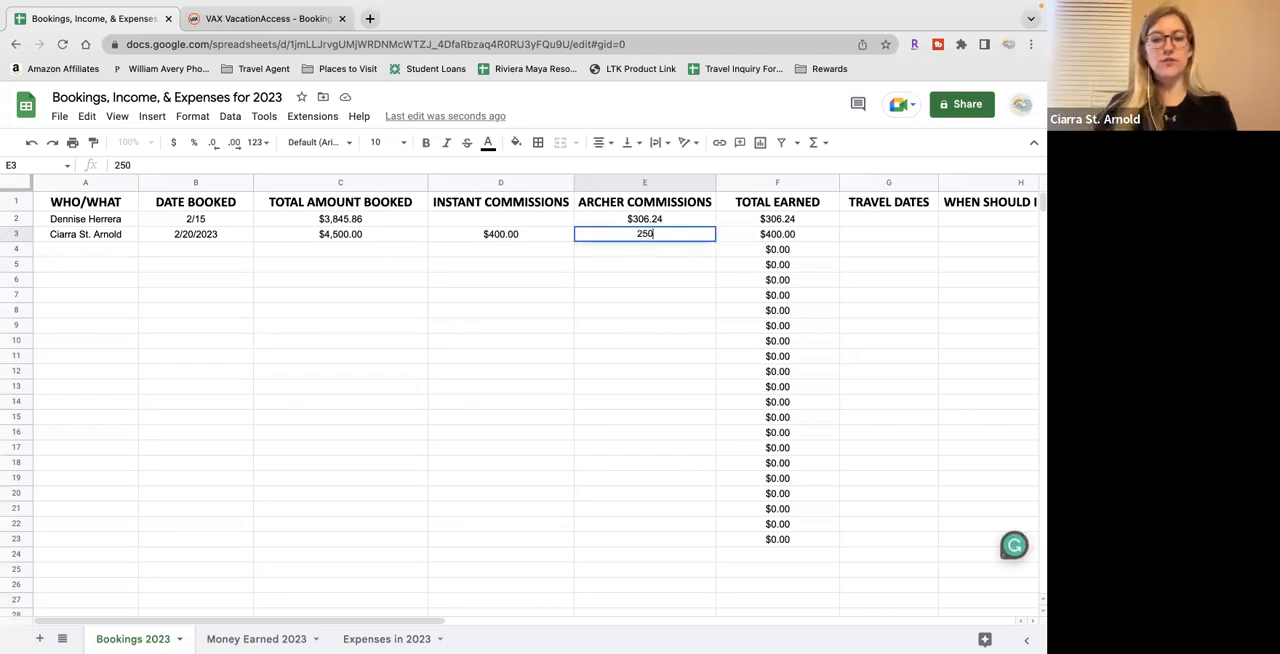
key("Return")
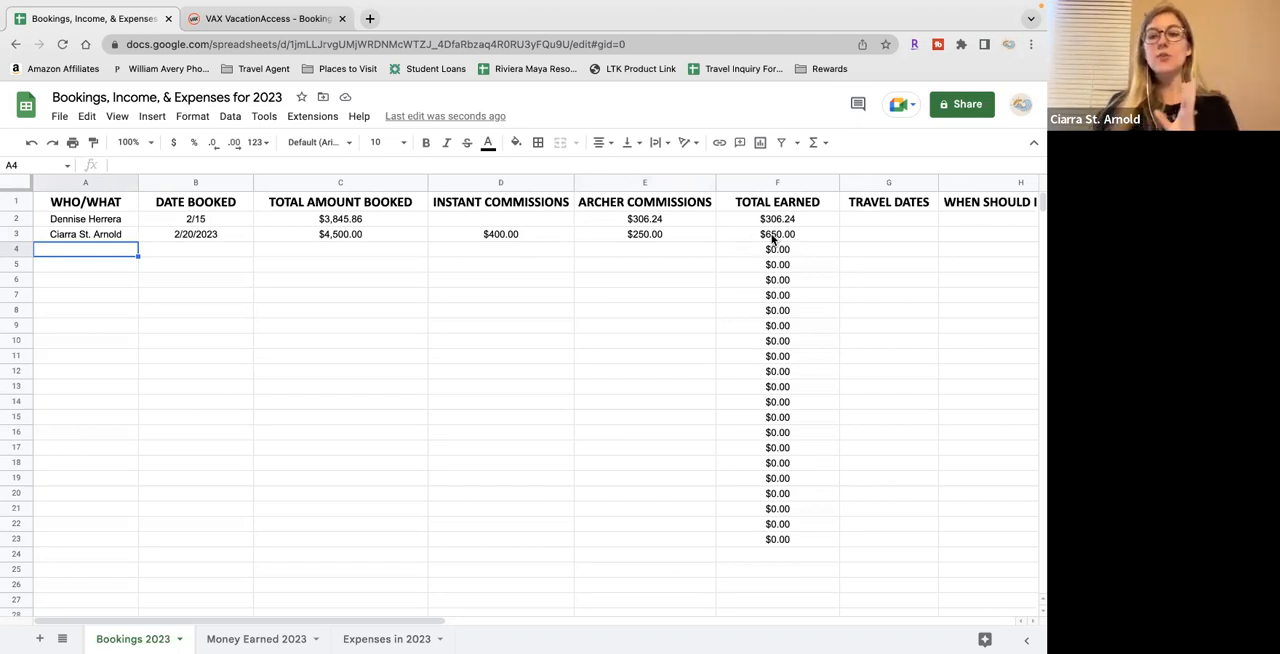
Total the TOTAL EARNED column in F24 with =SUM(F2:F23), and clear that cell again
left_click(761, 560)
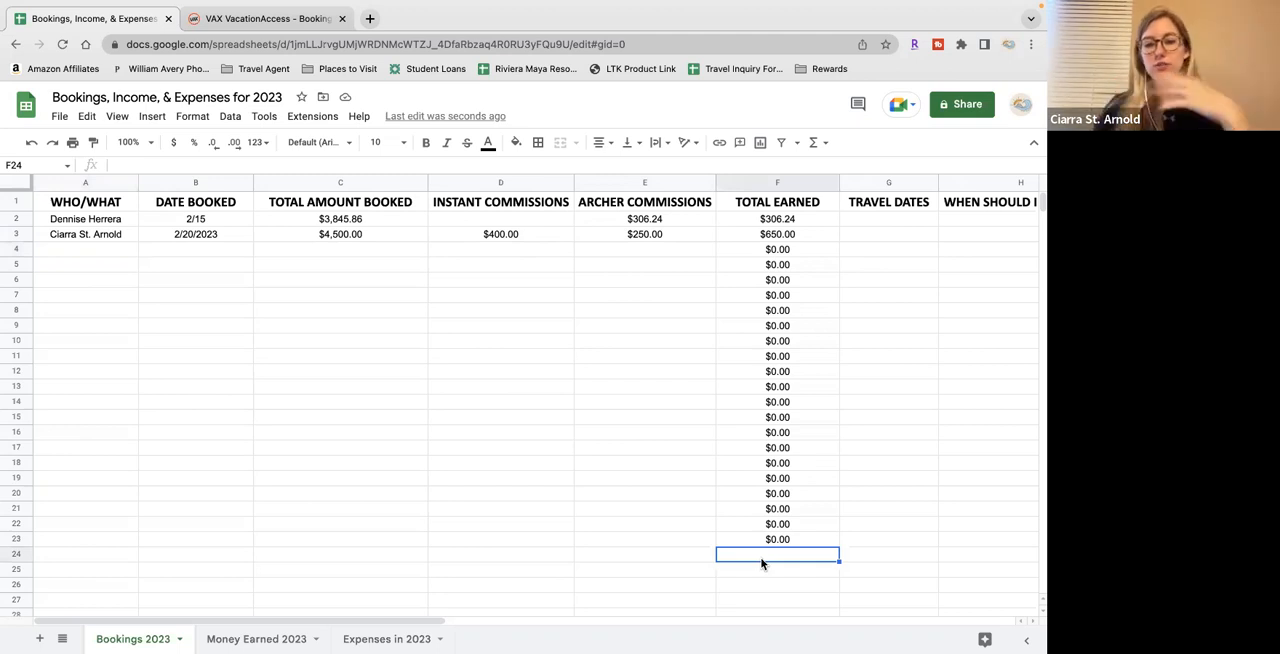
type("=")
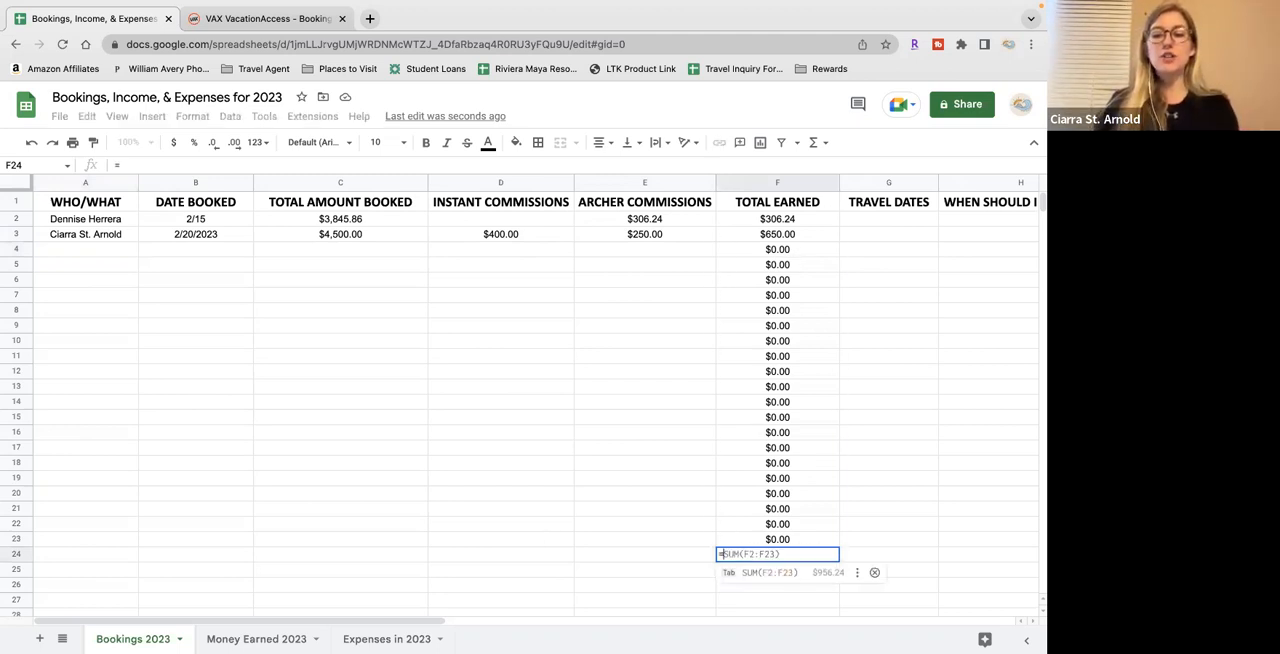
type("Su")
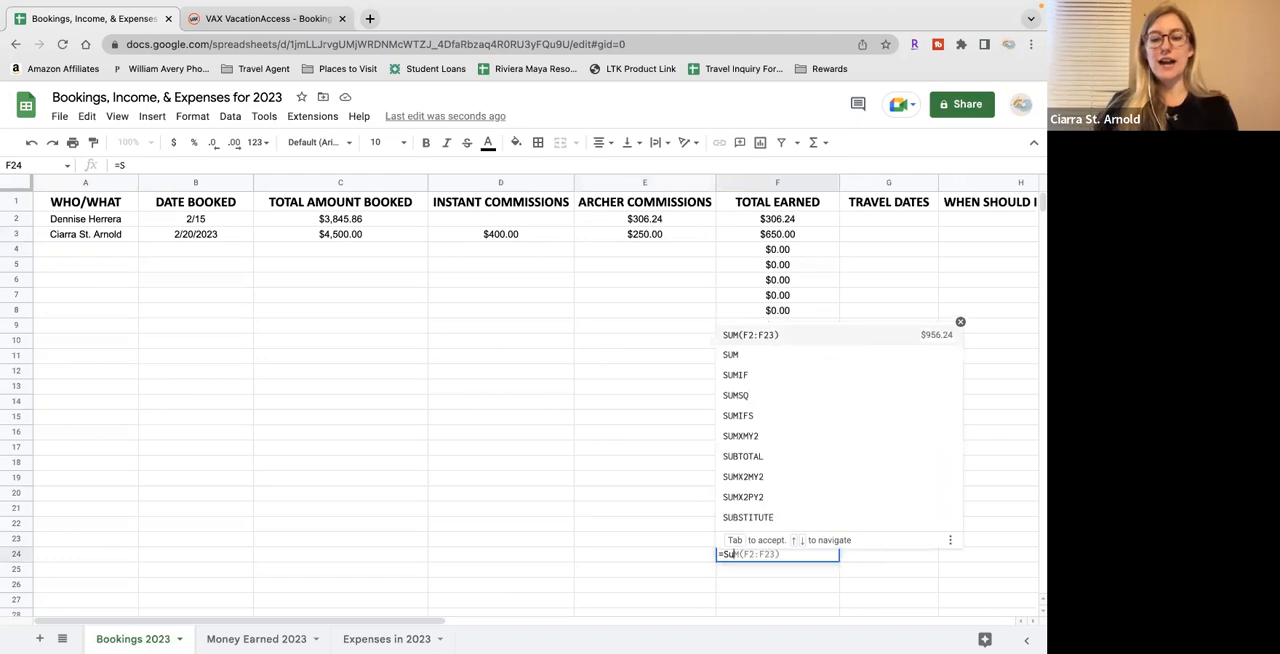
type("m(")
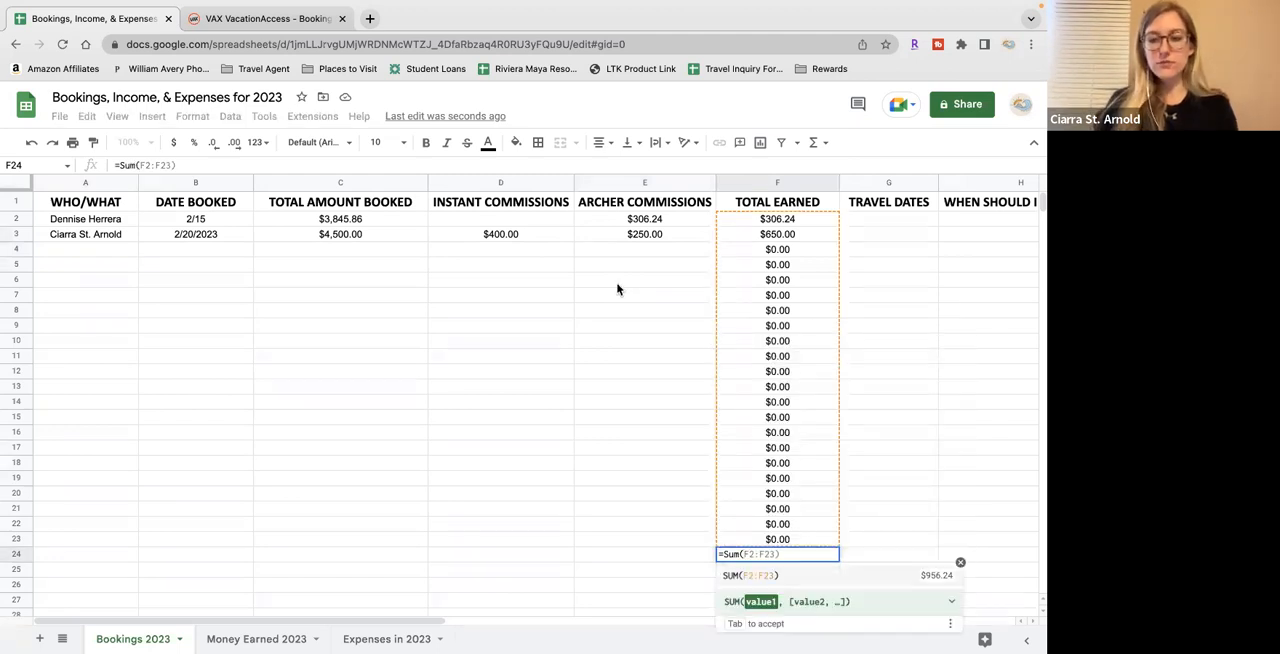
key("Tab")
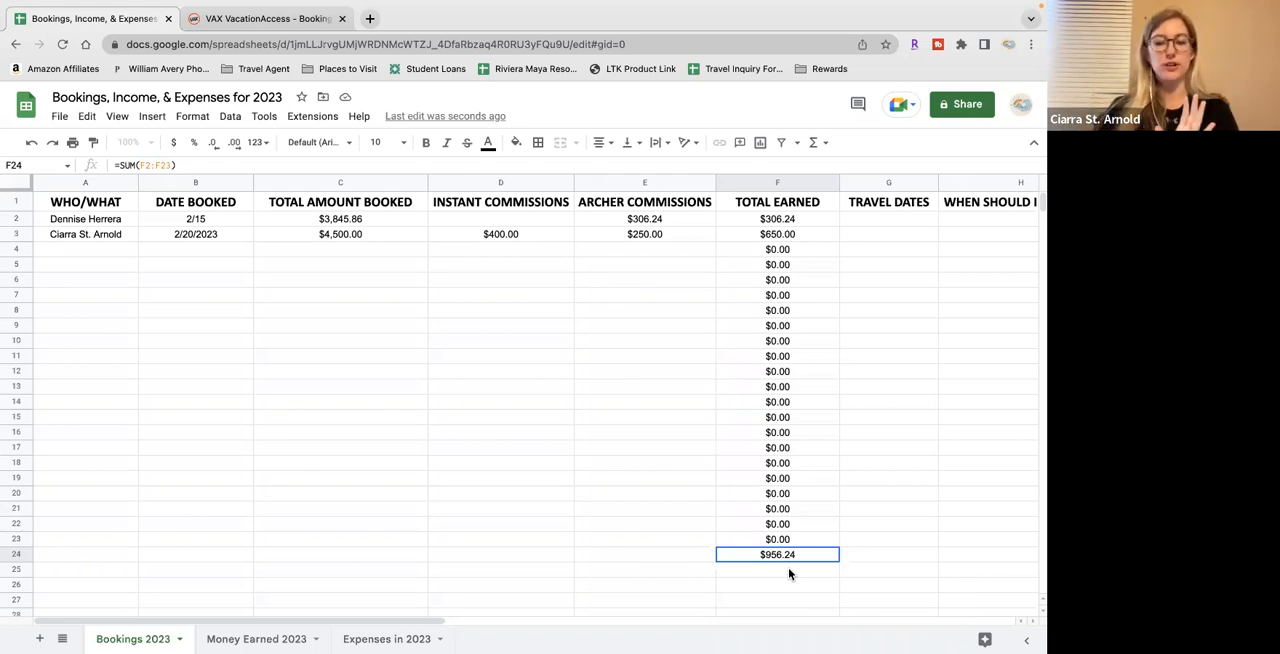
key("Delete")
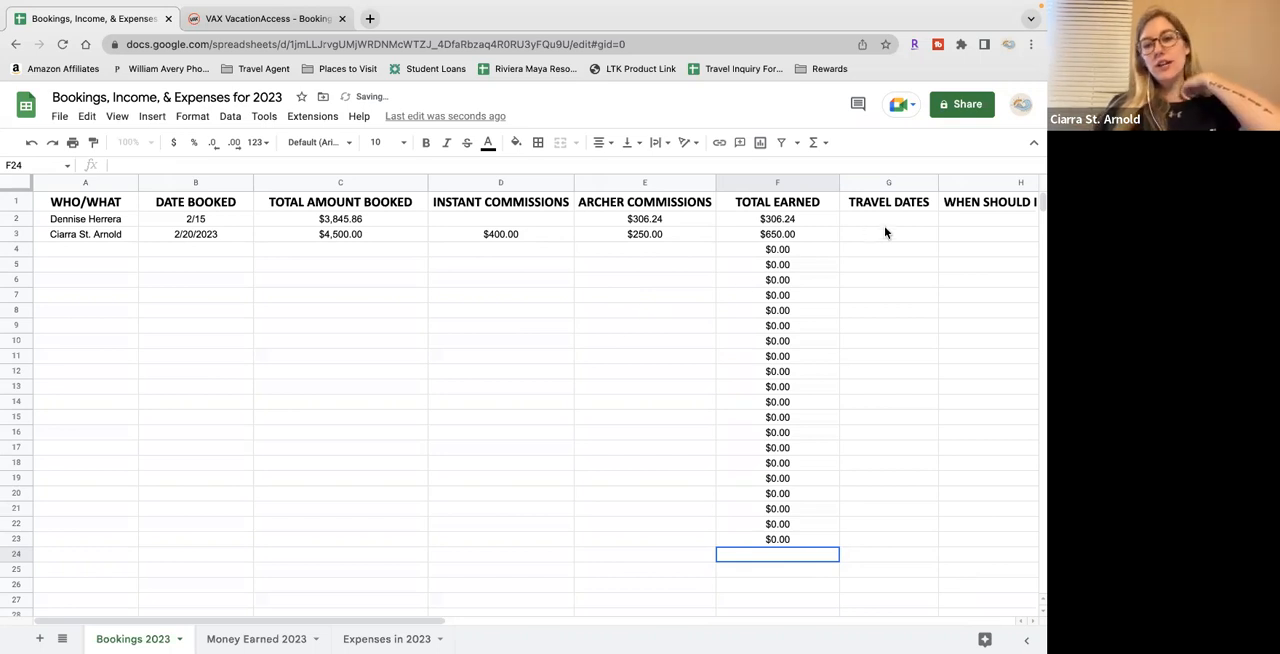
Clear all the formulas under TOTAL EARNED, from F2 through F23
scroll(881, 235, "right", 2)
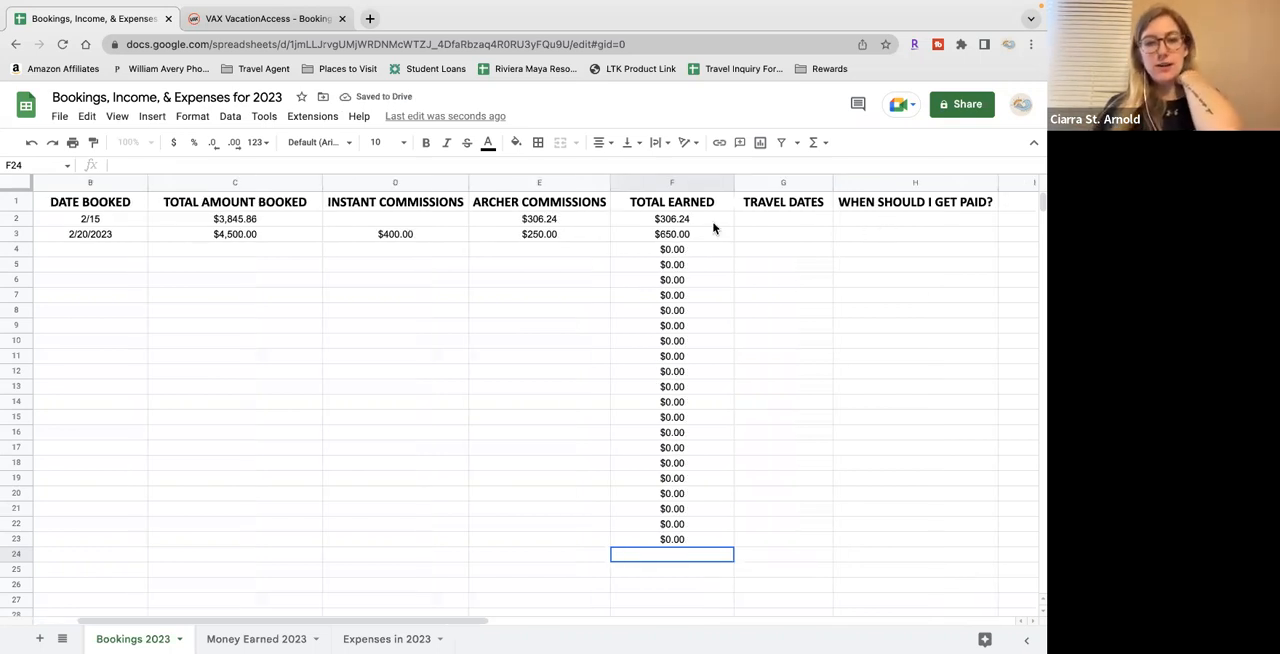
scroll(717, 226, "left", 2)
scroll(705, 222, "right", 2)
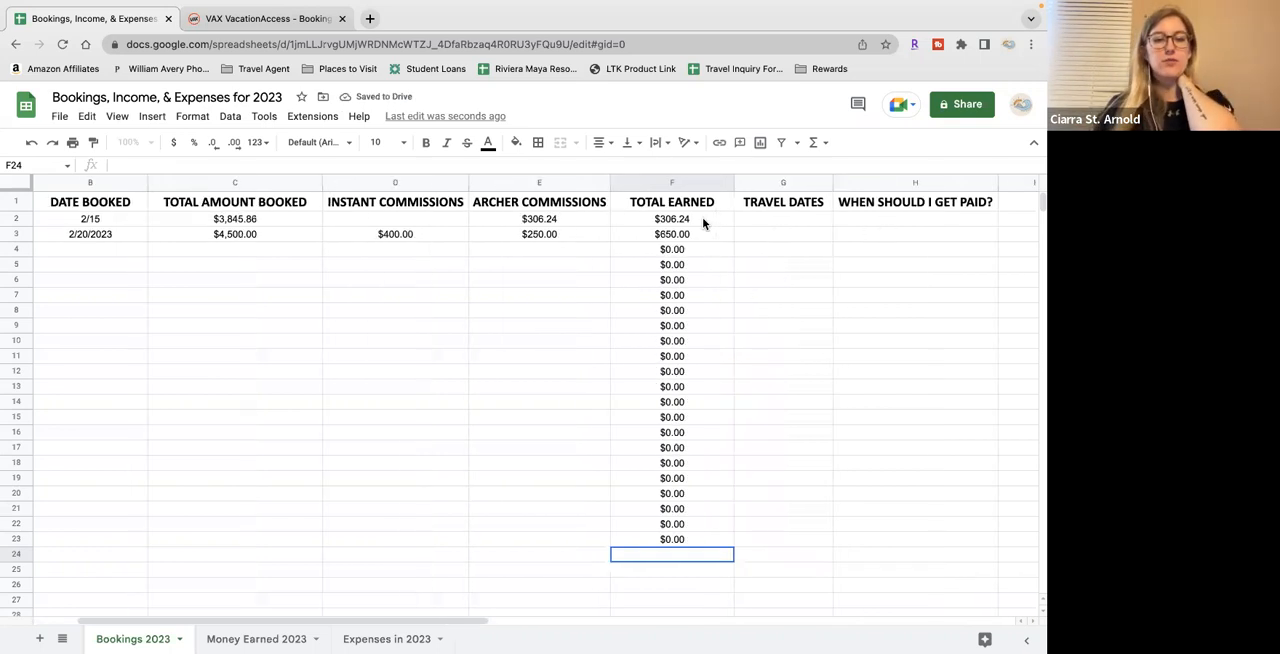
left_click(764, 225)
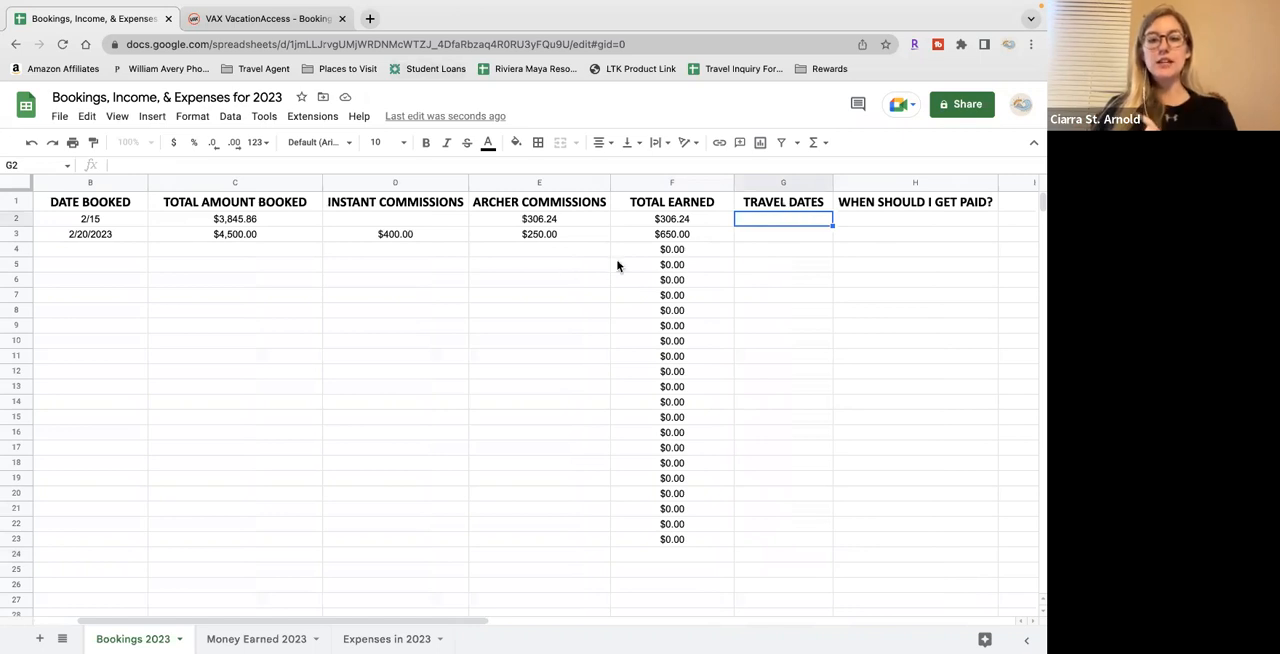
left_click_drag(679, 254, 679, 537)
key("Delete")
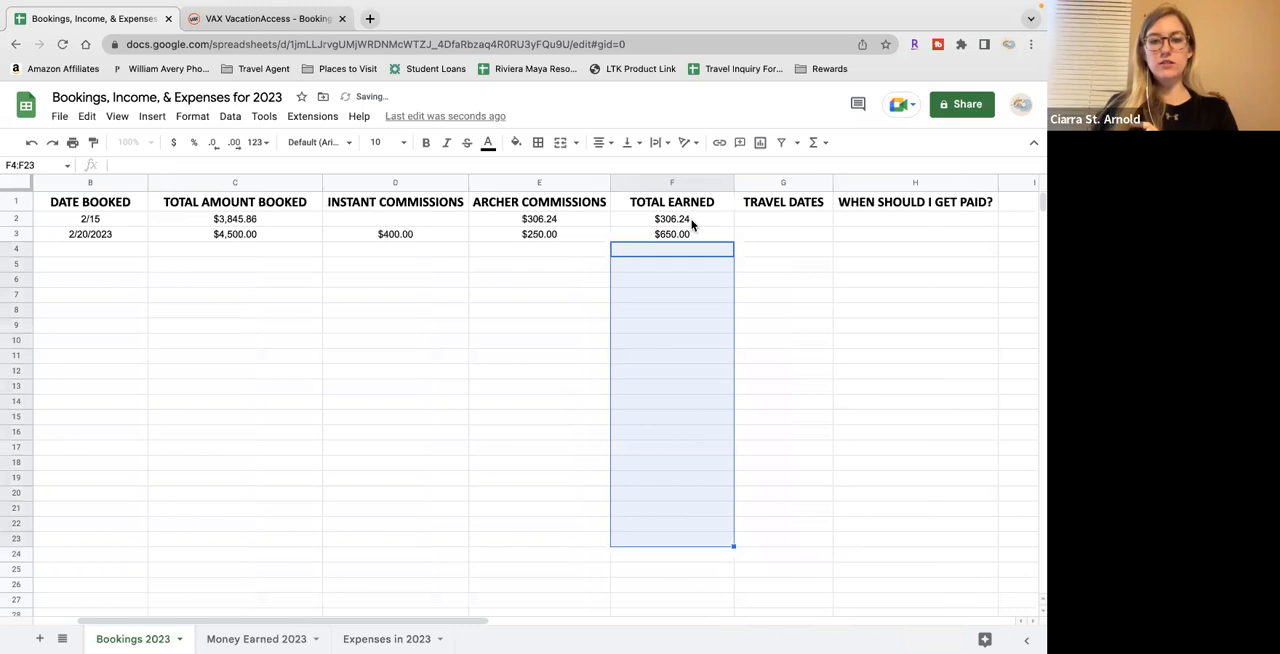
left_click_drag(694, 218, 694, 234)
key("Delete")
left_click(711, 280)
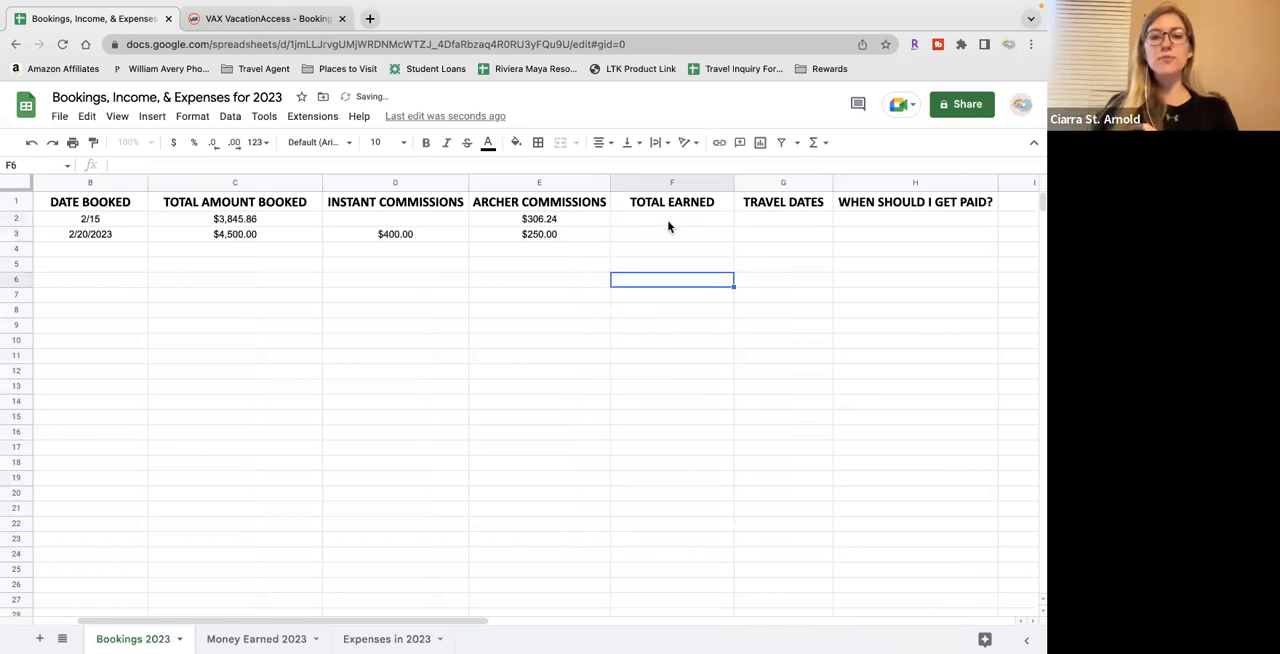
Enter the formula =SUM(D2:E2) in F2 under TOTAL EARNED and fill it down through F14
scroll(681, 224, "left", 2)
left_click(795, 224)
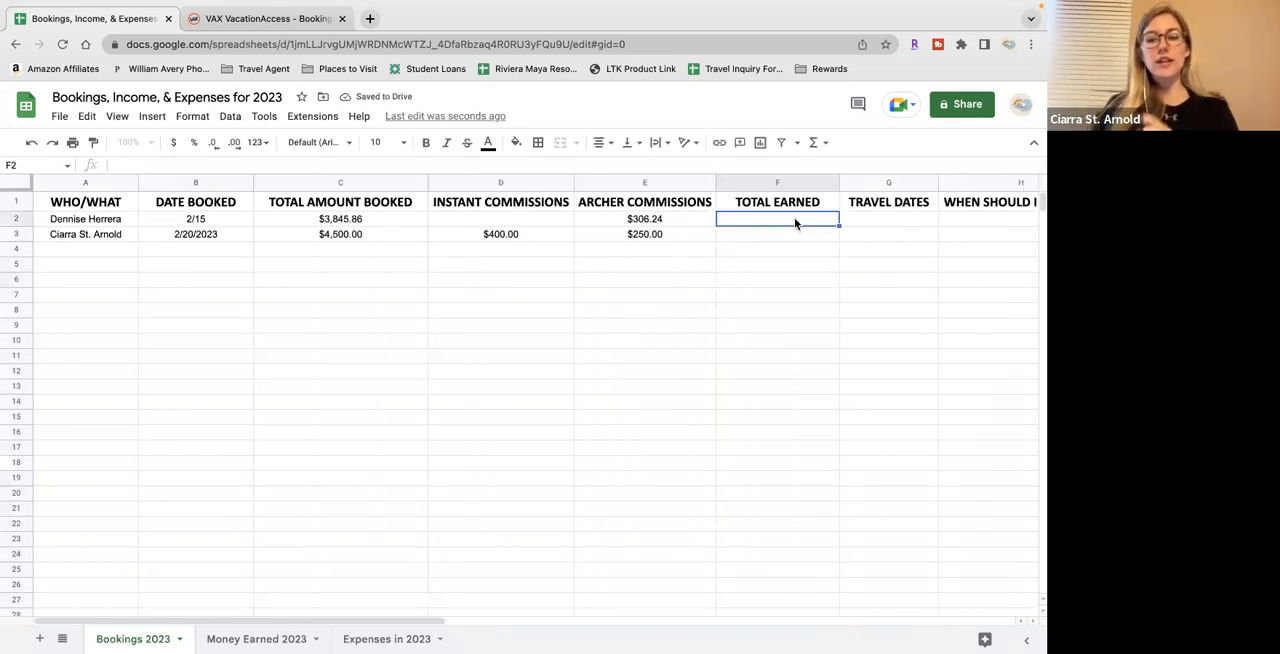
type("=")
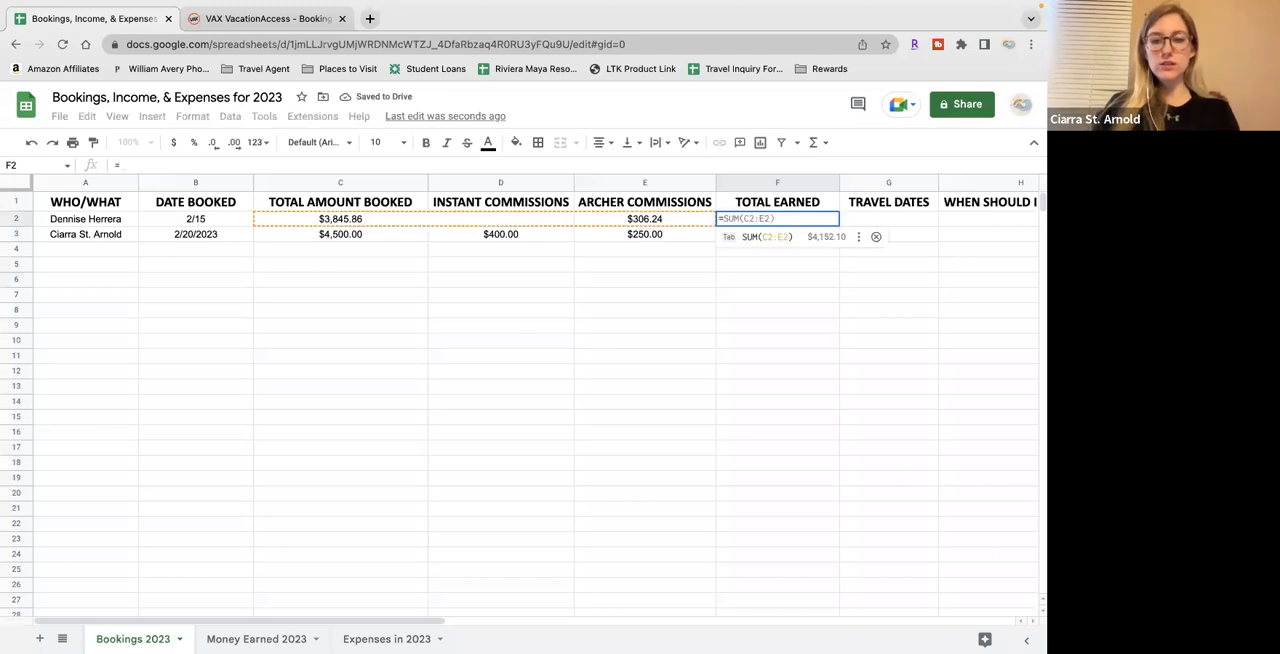
type("SUM(C2:E2")
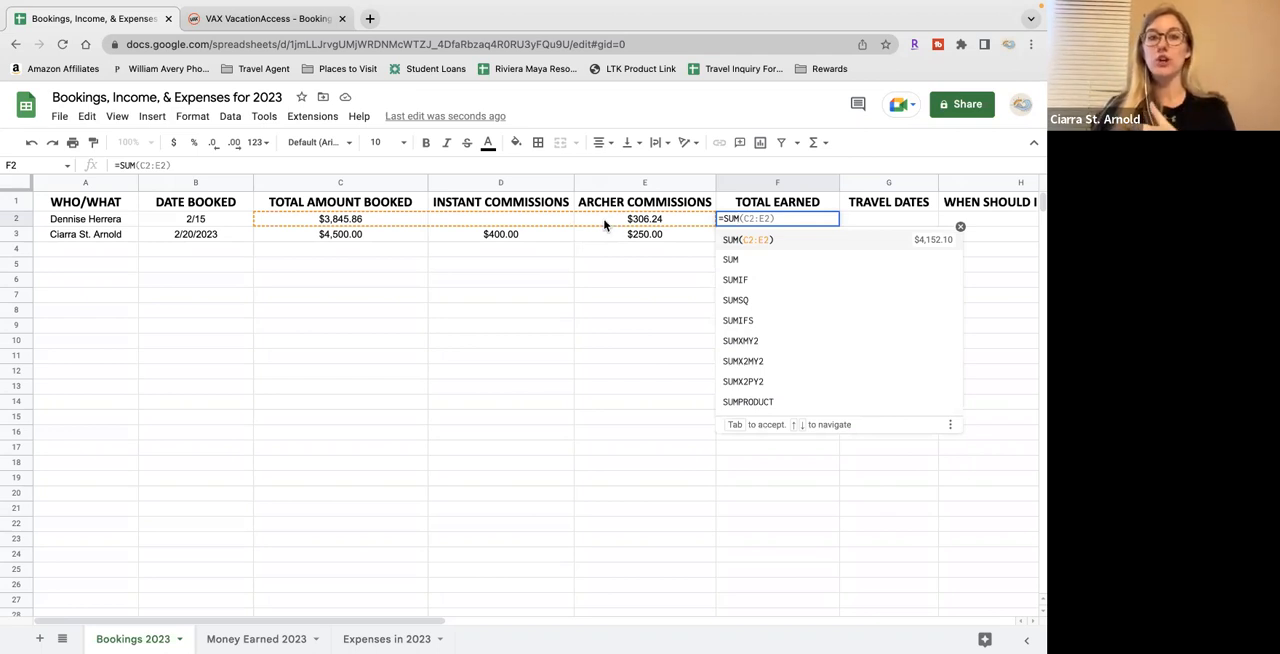
left_click(515, 225)
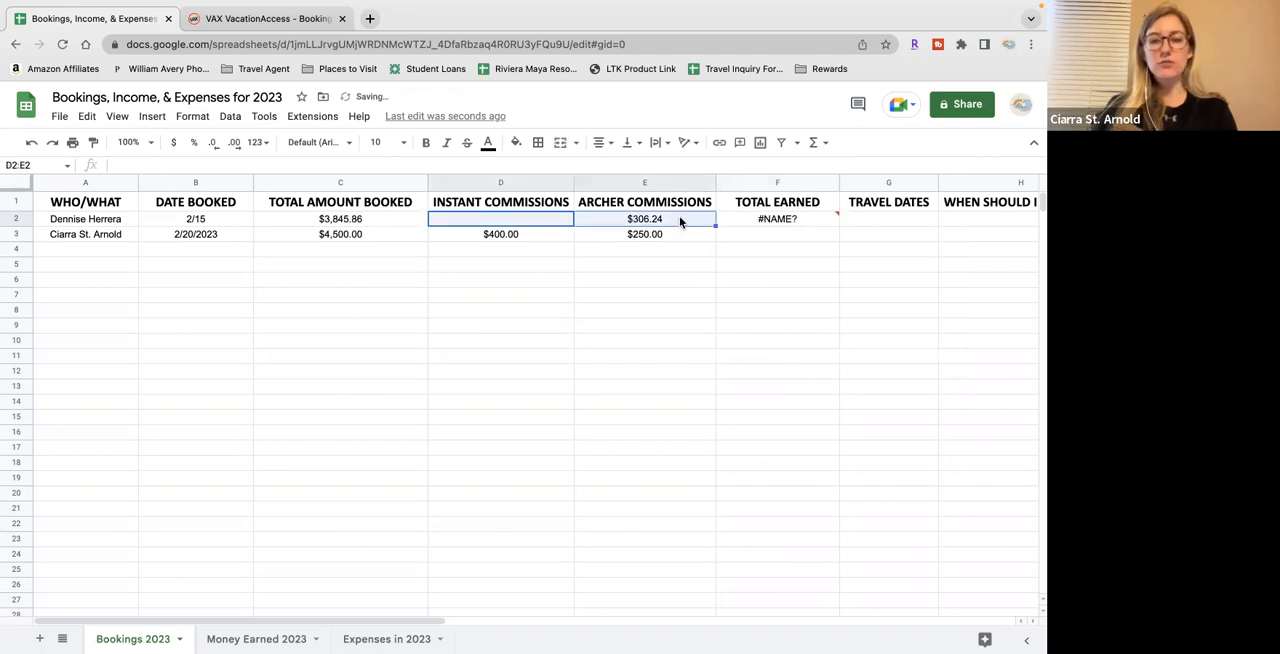
left_click(751, 222)
double_click(751, 222)
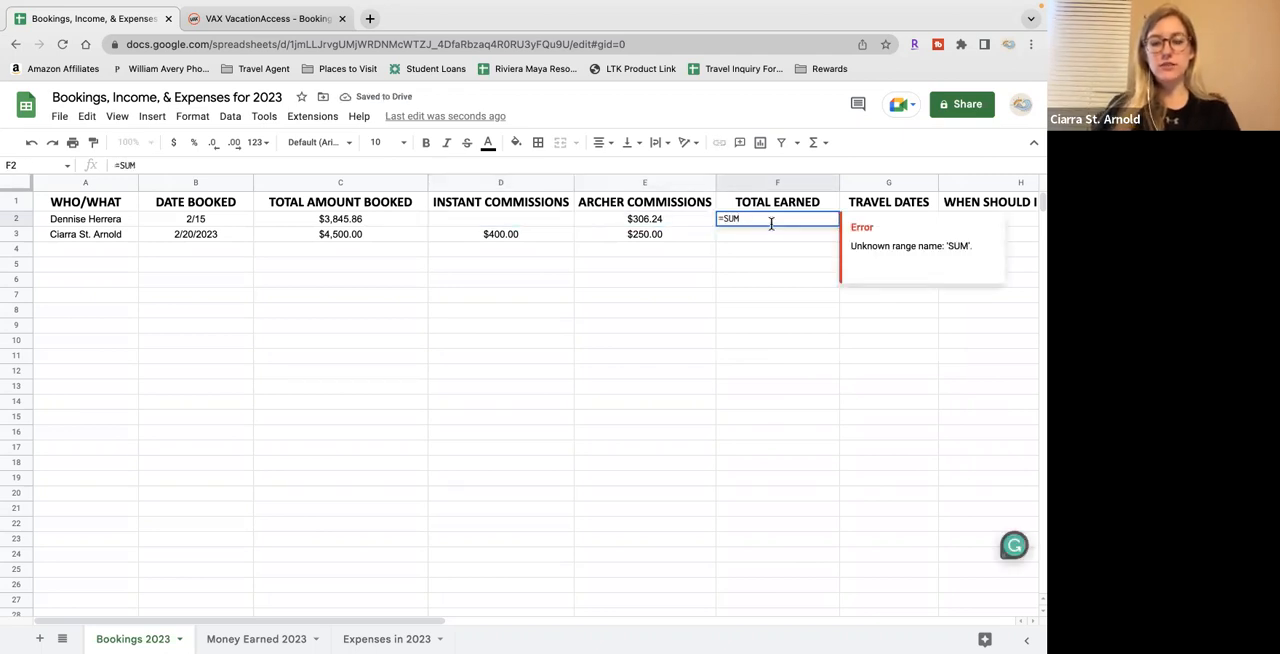
type("(")
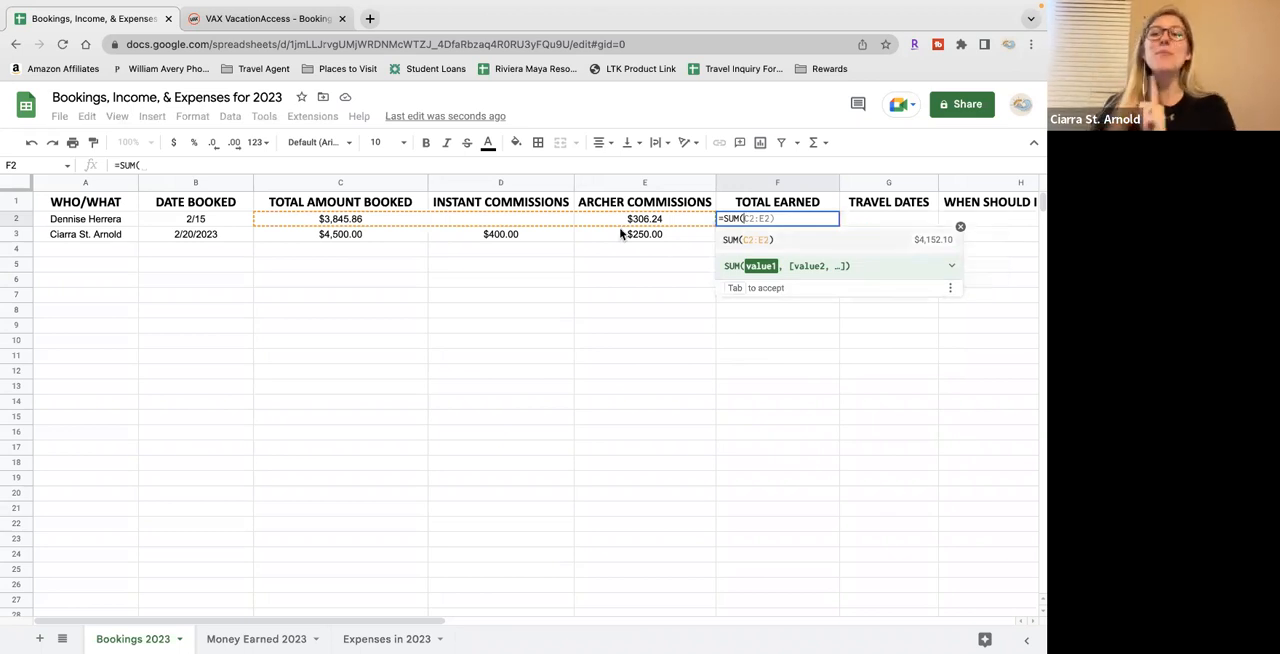
left_click_drag(542, 223, 603, 220)
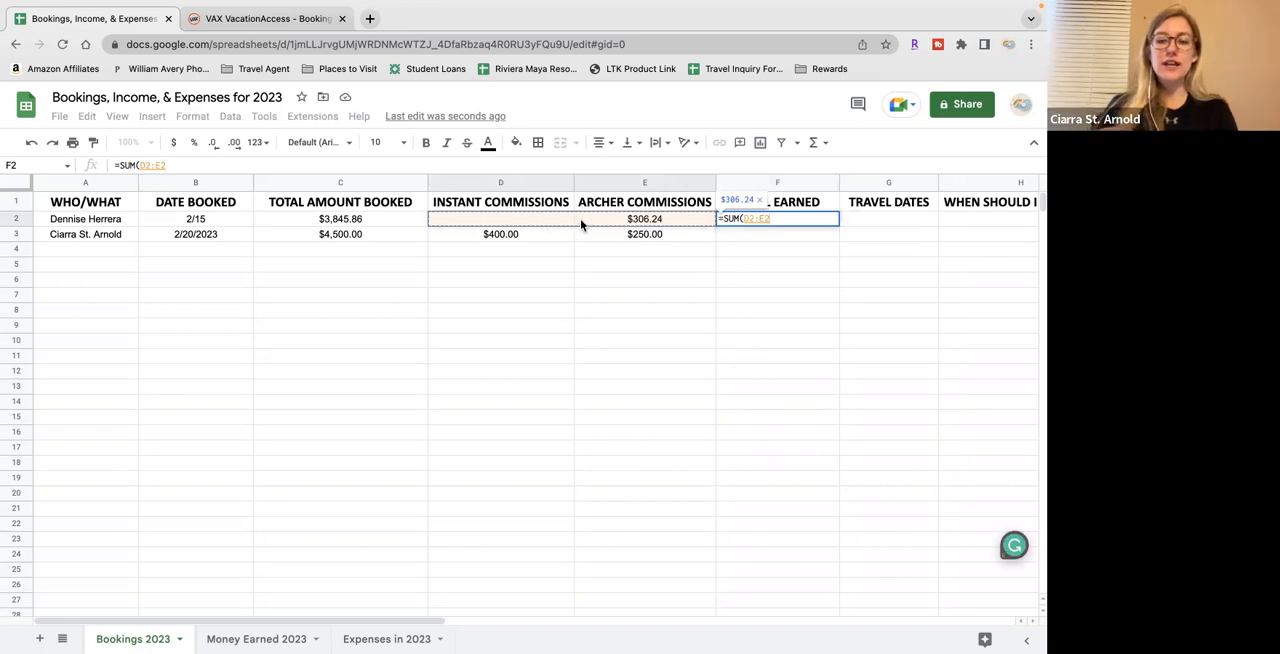
type(")")
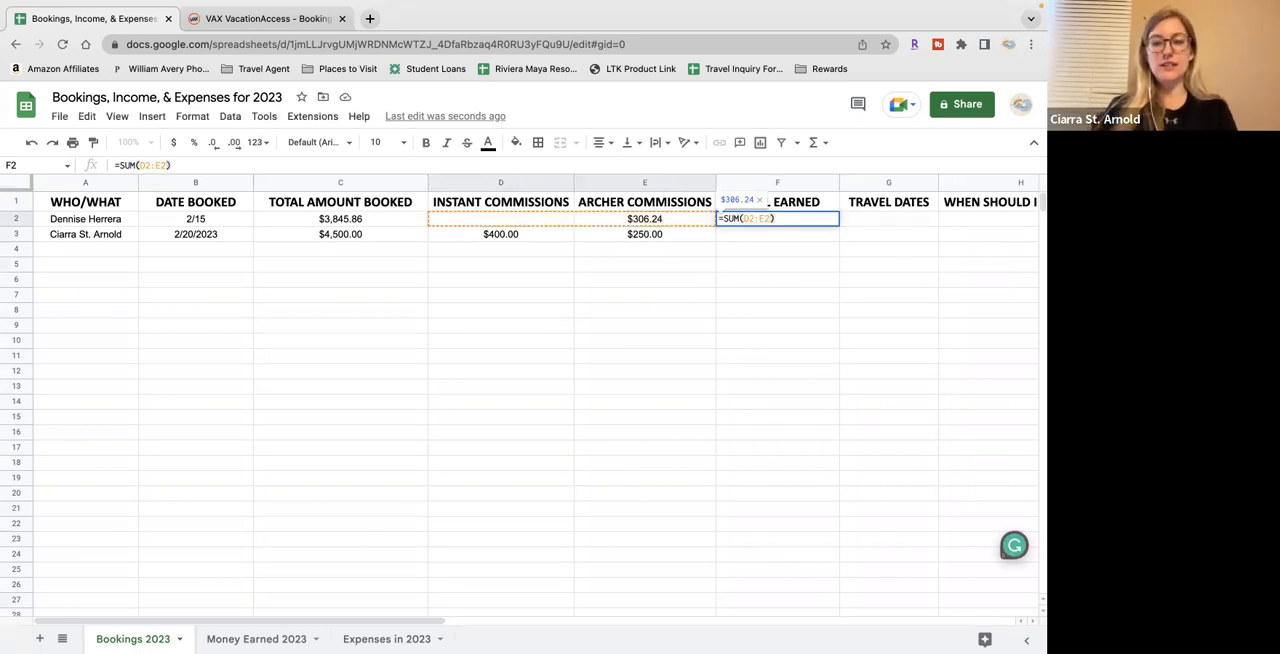
key("Return")
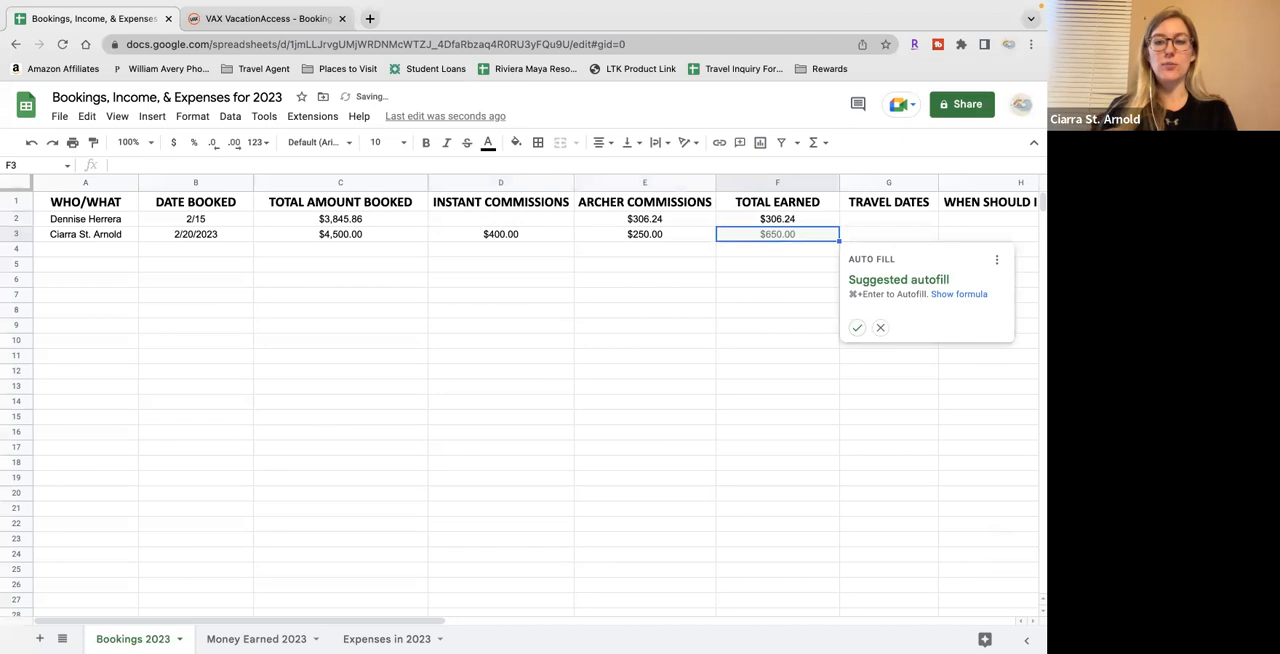
left_click(817, 224)
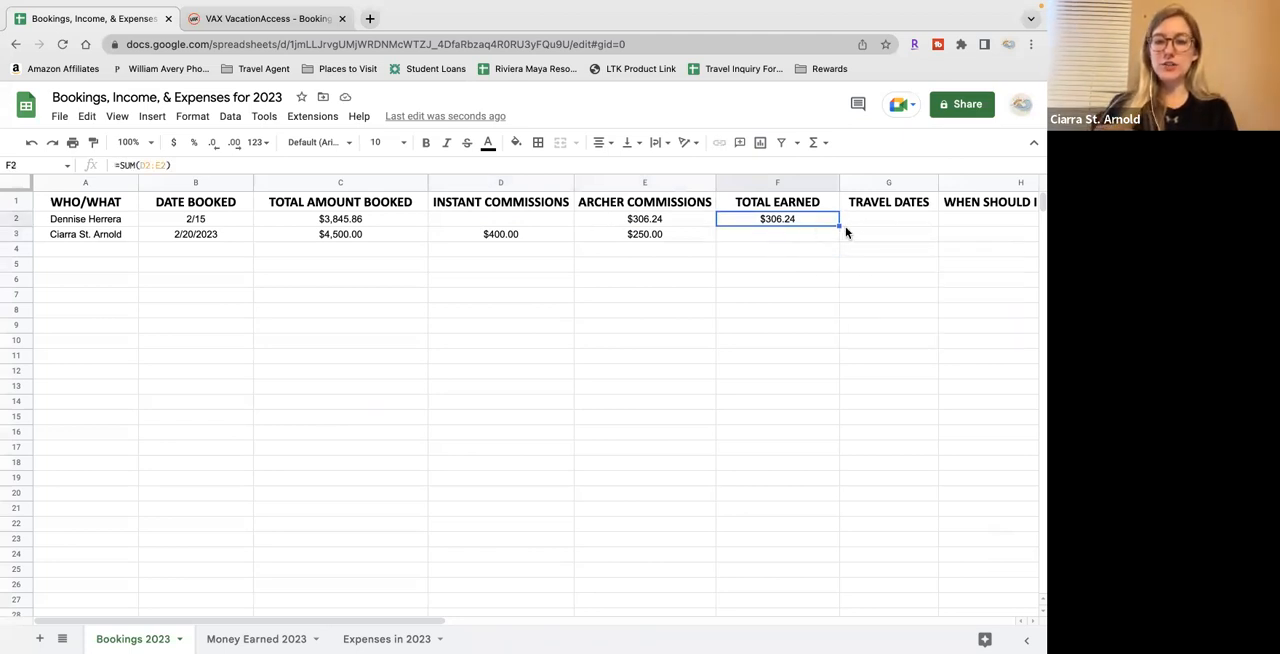
left_click_drag(840, 227, 837, 406)
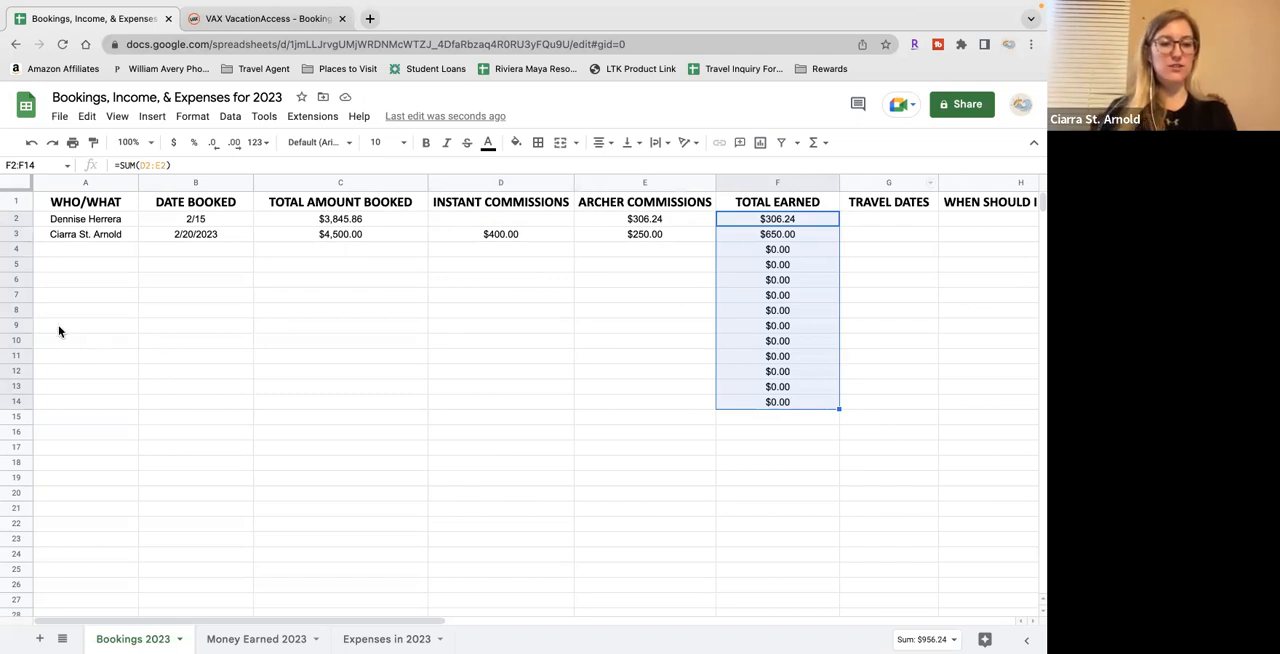
Enter 6/9-14/2023 under TRAVEL DATES for the row 2 booking
left_click(881, 221)
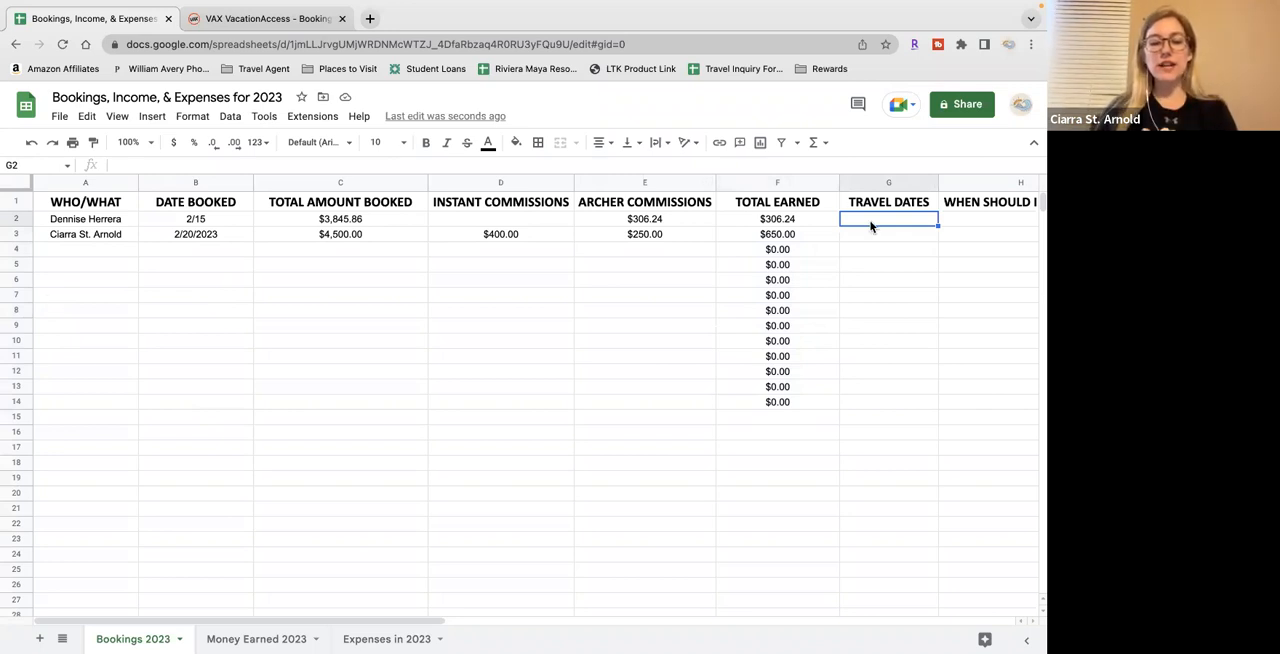
type("6/4")
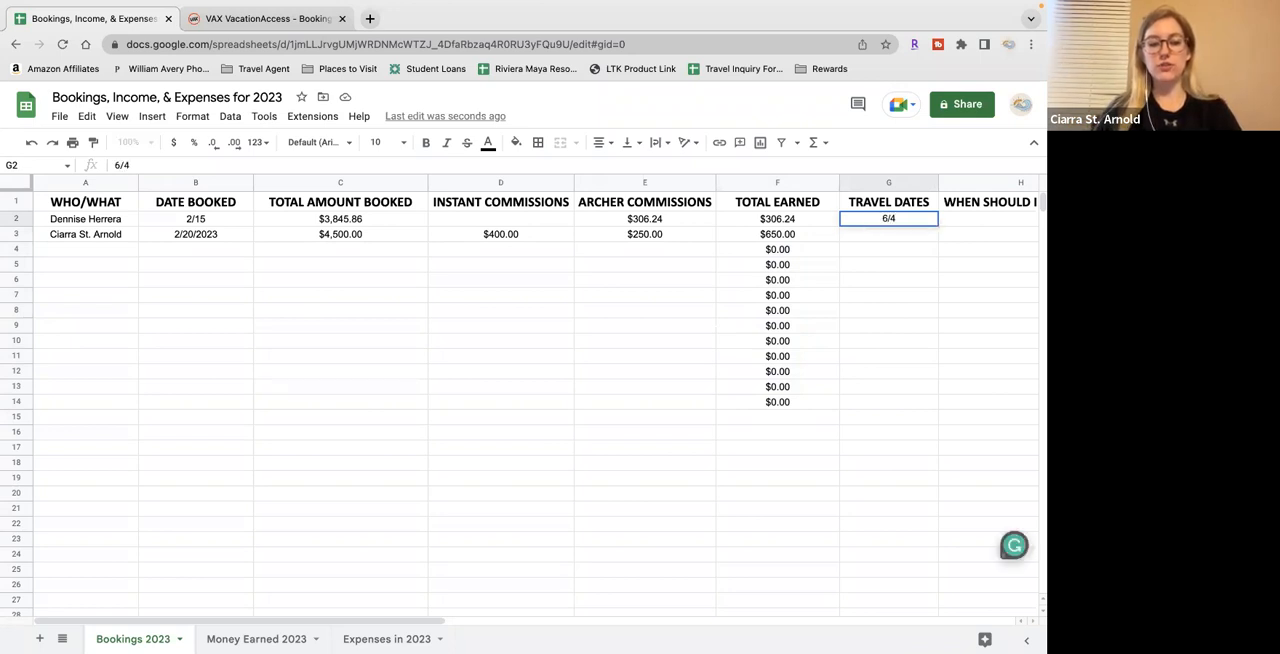
key("BackSpace")
type("9-14")
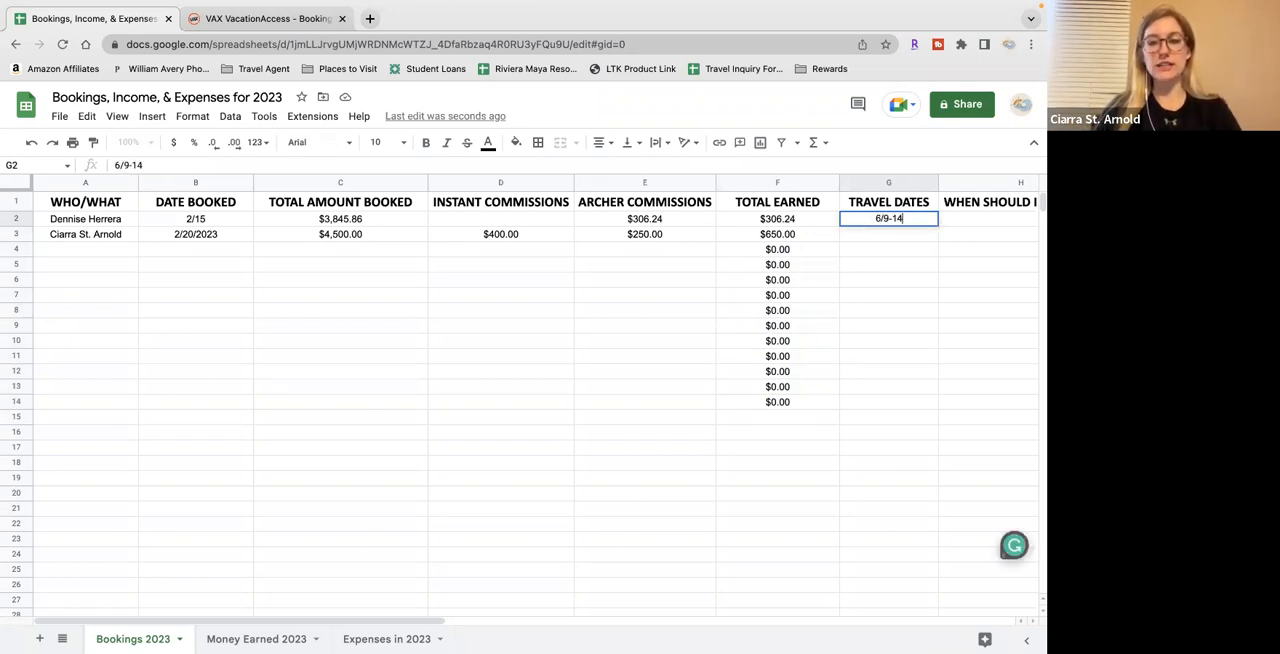
type("/2023")
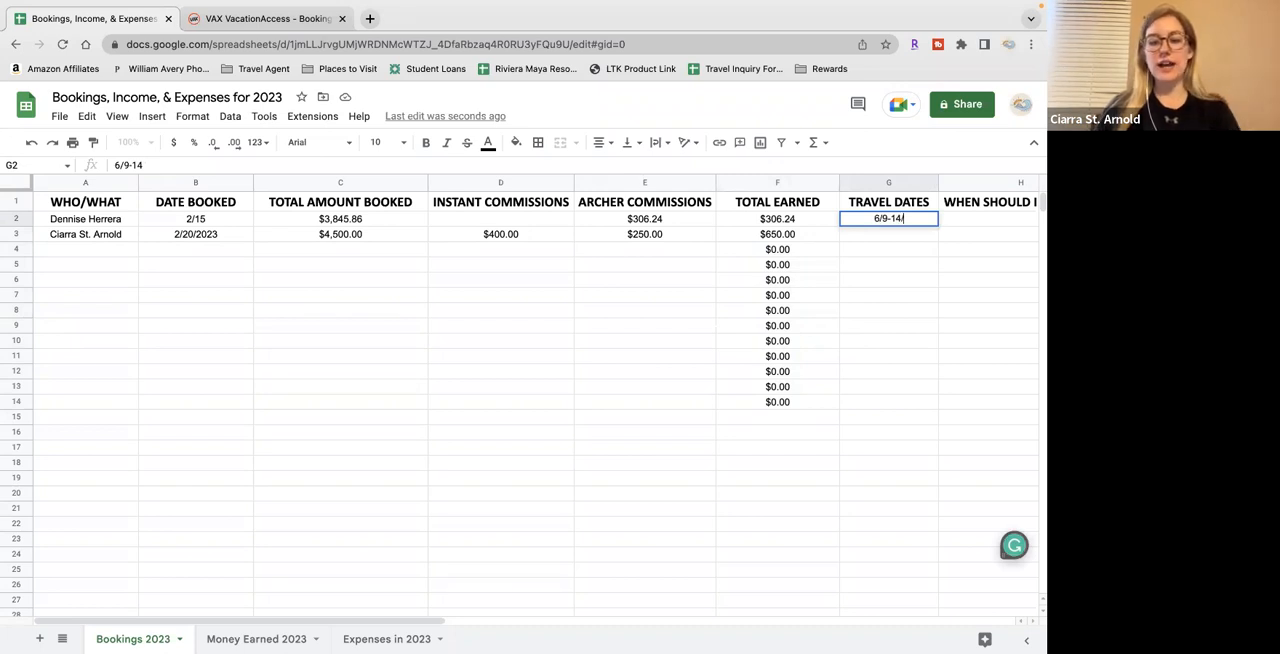
Enter 6/9/23-6/14/23 under TRAVEL DATES for the row 3 booking
left_click(914, 237)
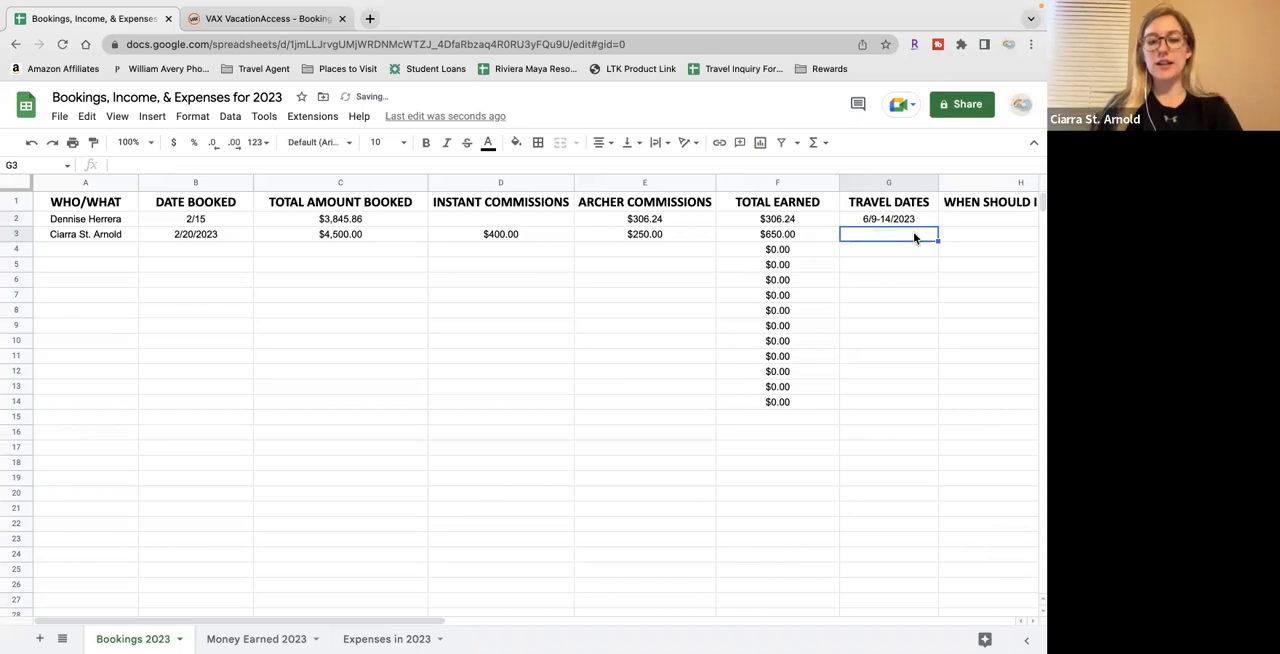
type("6/9/23-6/14/23")
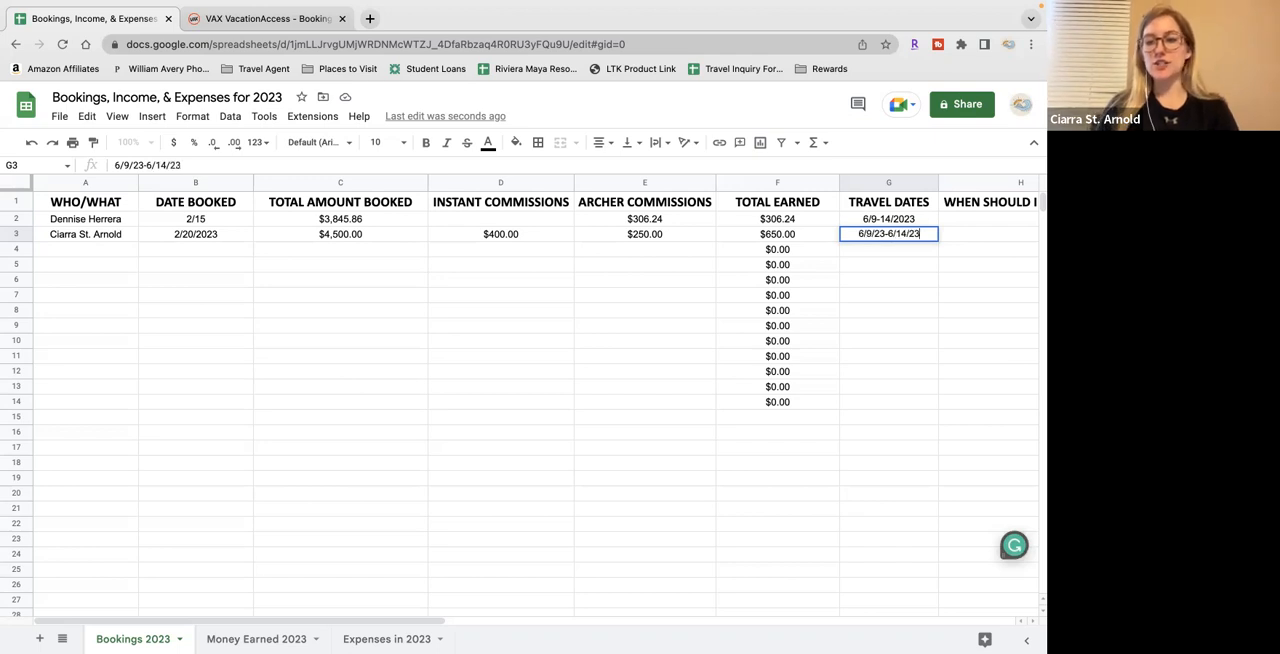
key("Return")
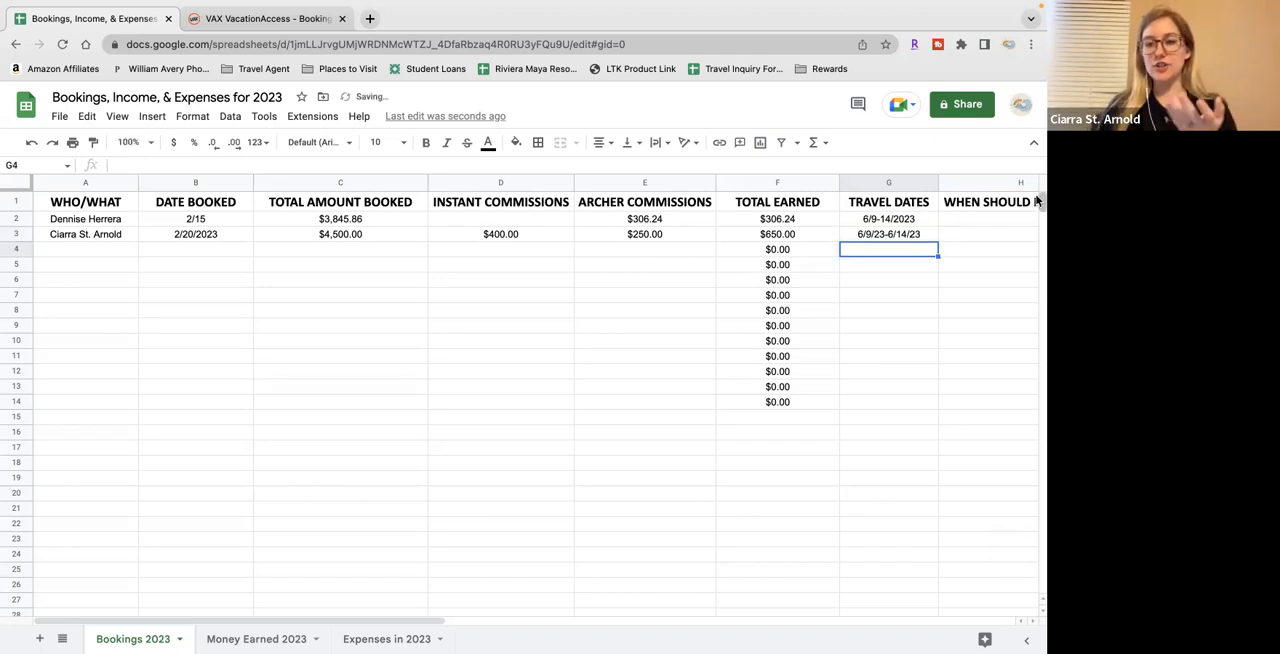
Enter 7/31/2023 under WHEN SHOULD I GET PAID? for the row 2 booking
left_click(911, 222)
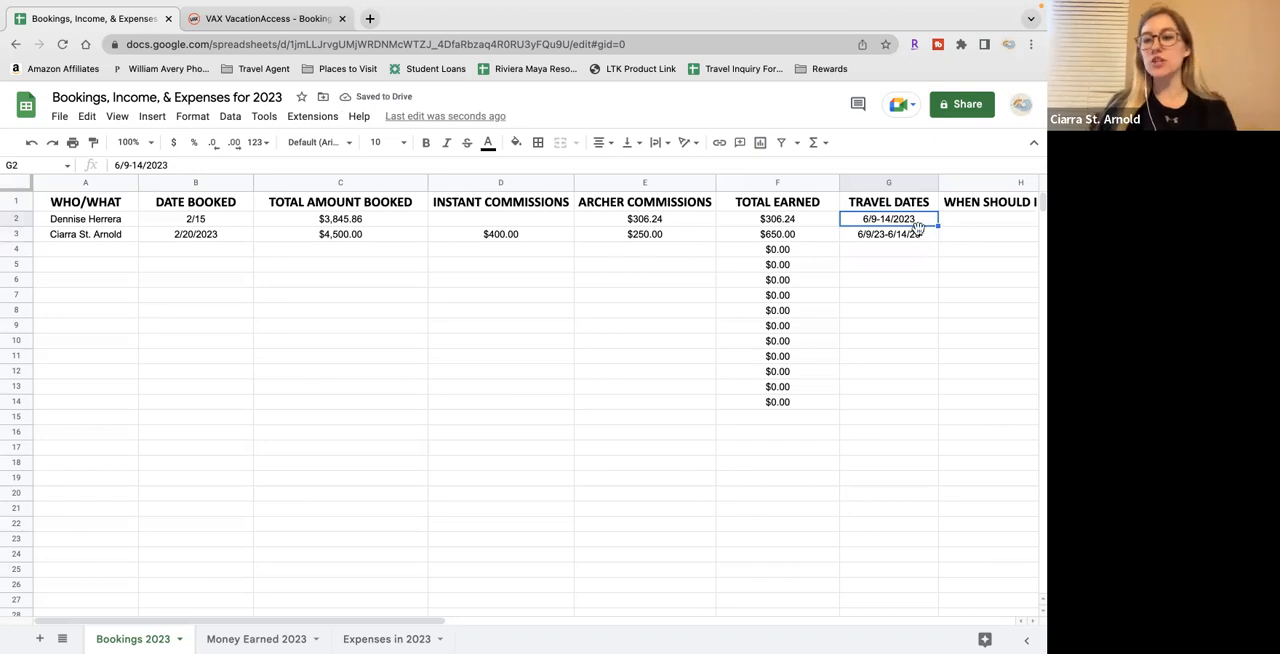
scroll(923, 281, "right", 2)
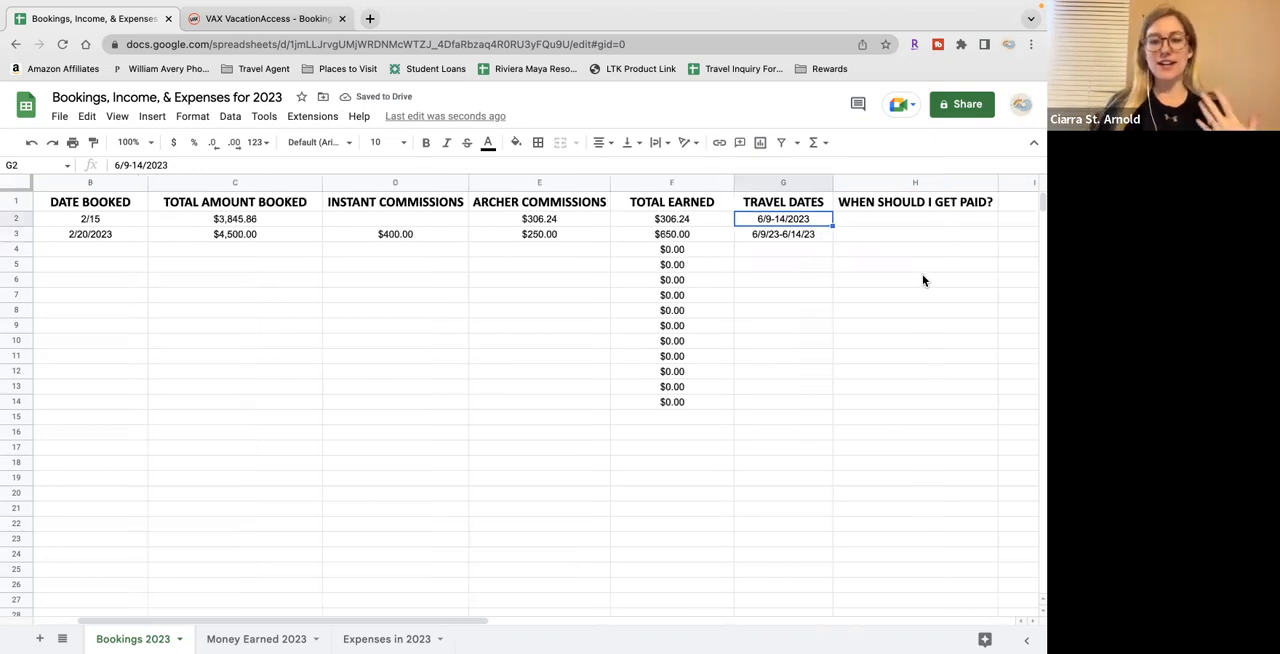
left_click(913, 224)
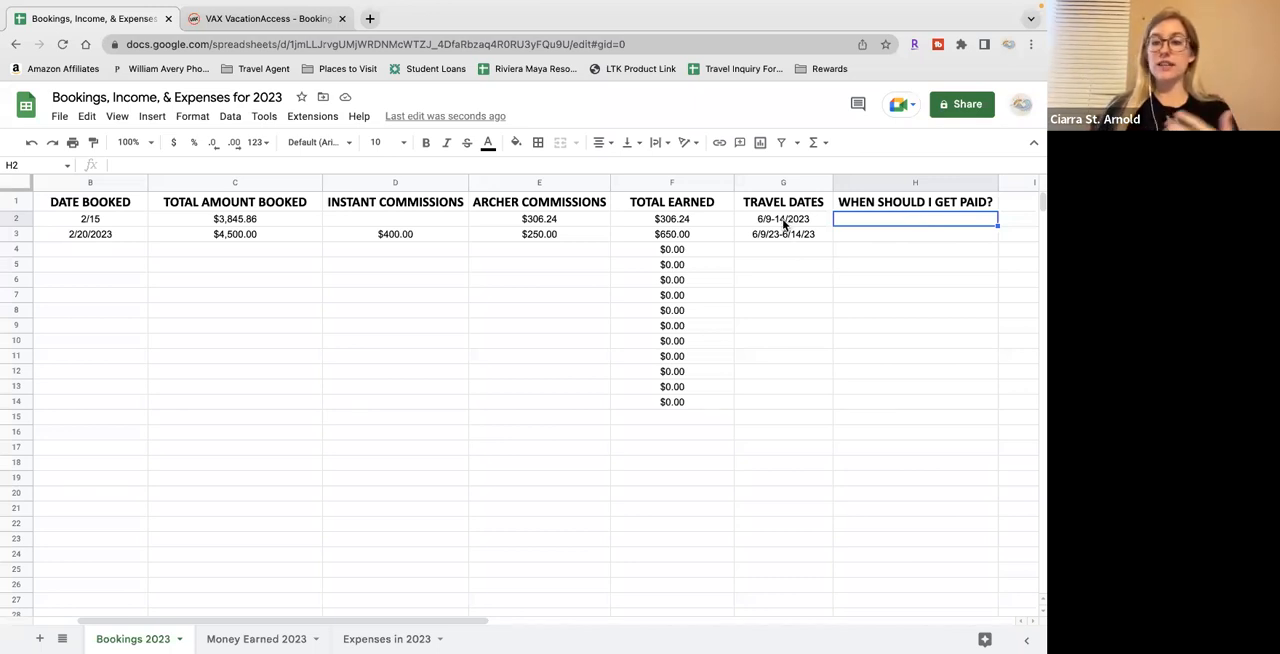
type("7")
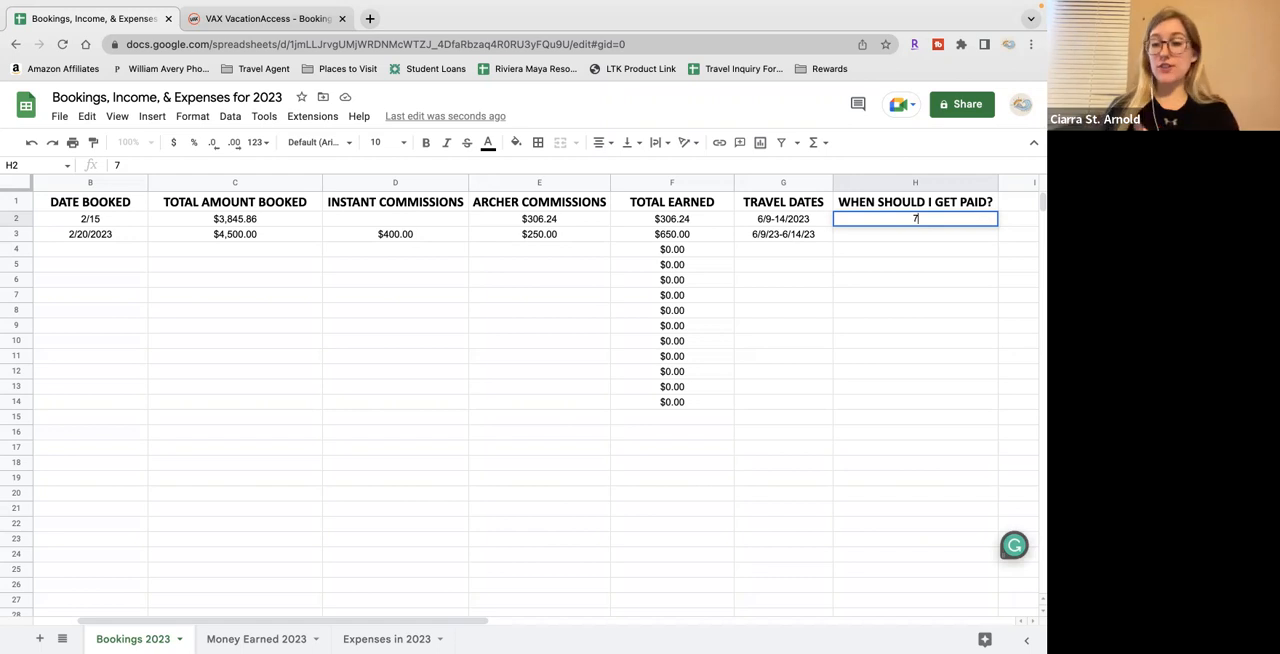
type("31")
key("Return")
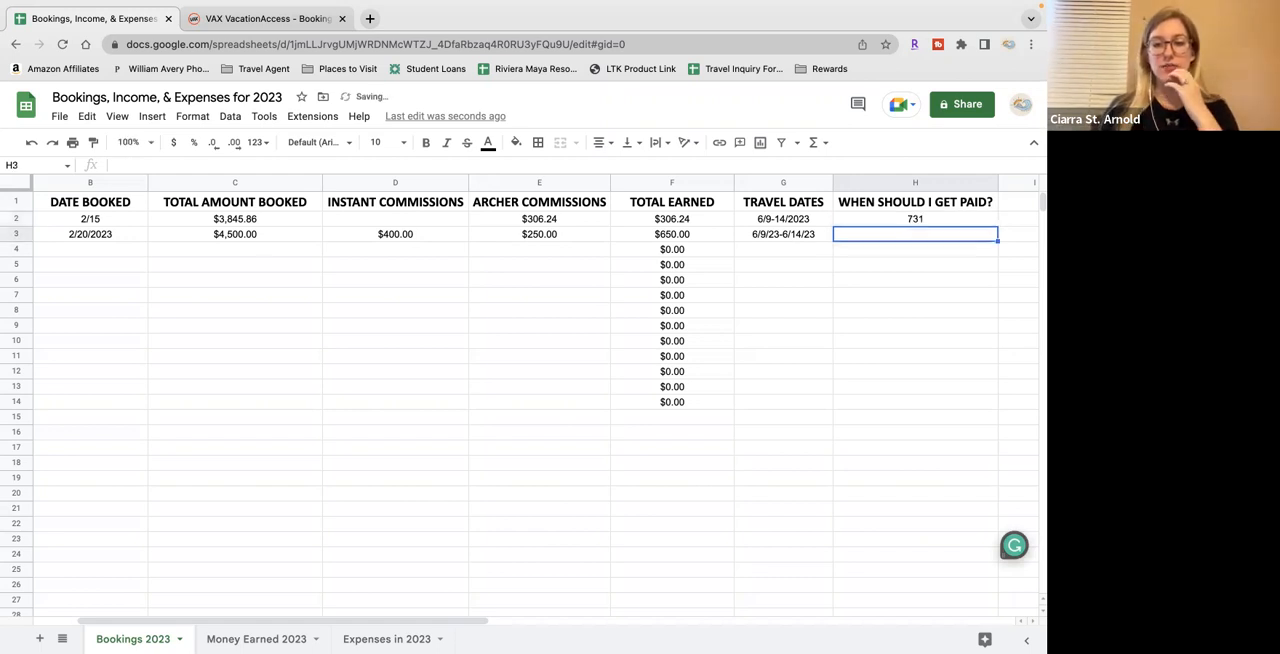
key("Up")
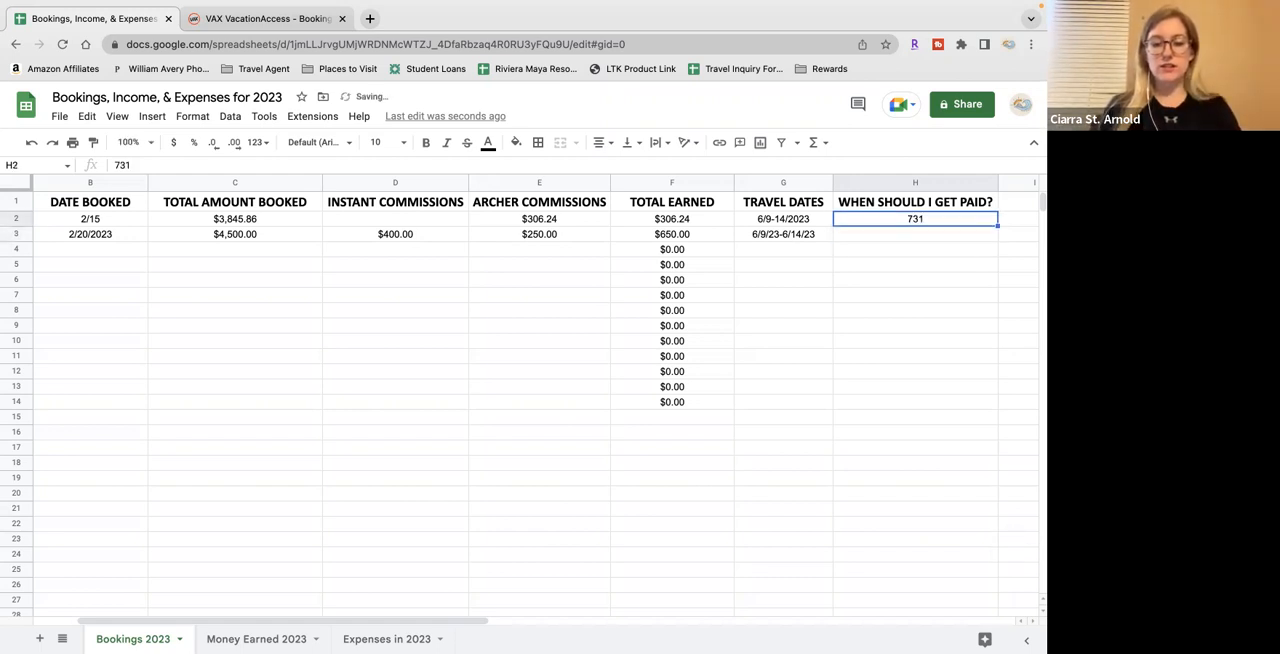
type("7/31/202")
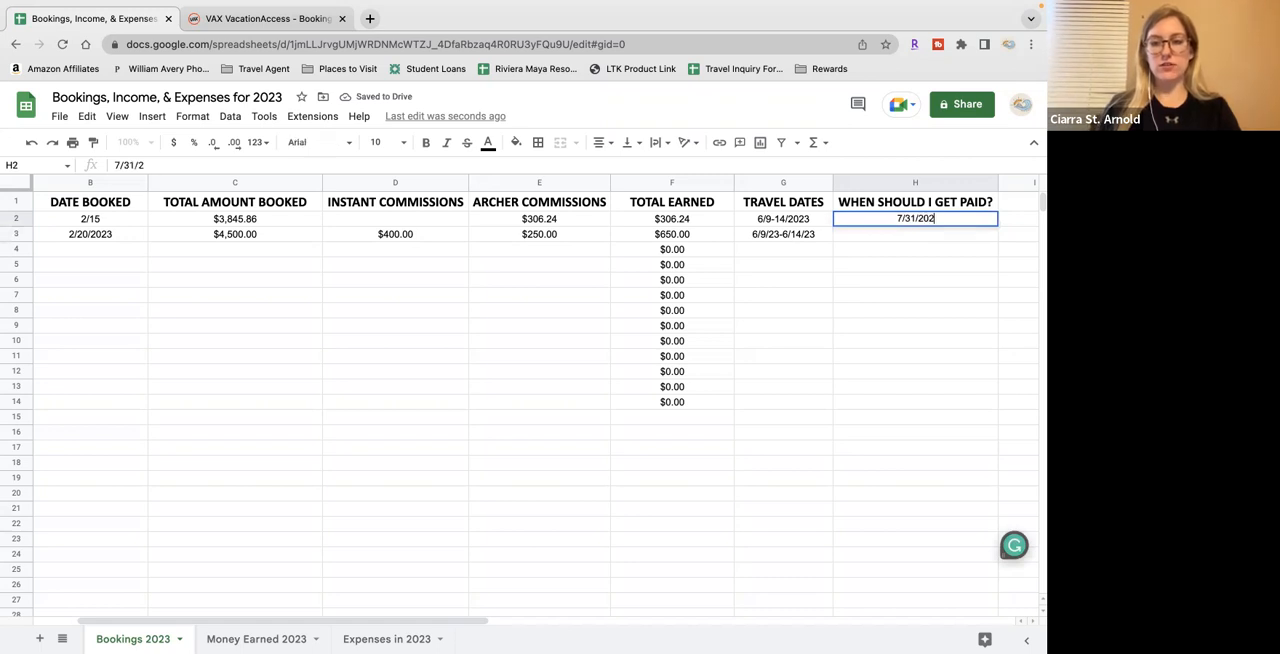
type("3")
key("Return")
Apply the Date number format to the whole WHEN SHOULD I GET PAID? column
left_click(855, 184)
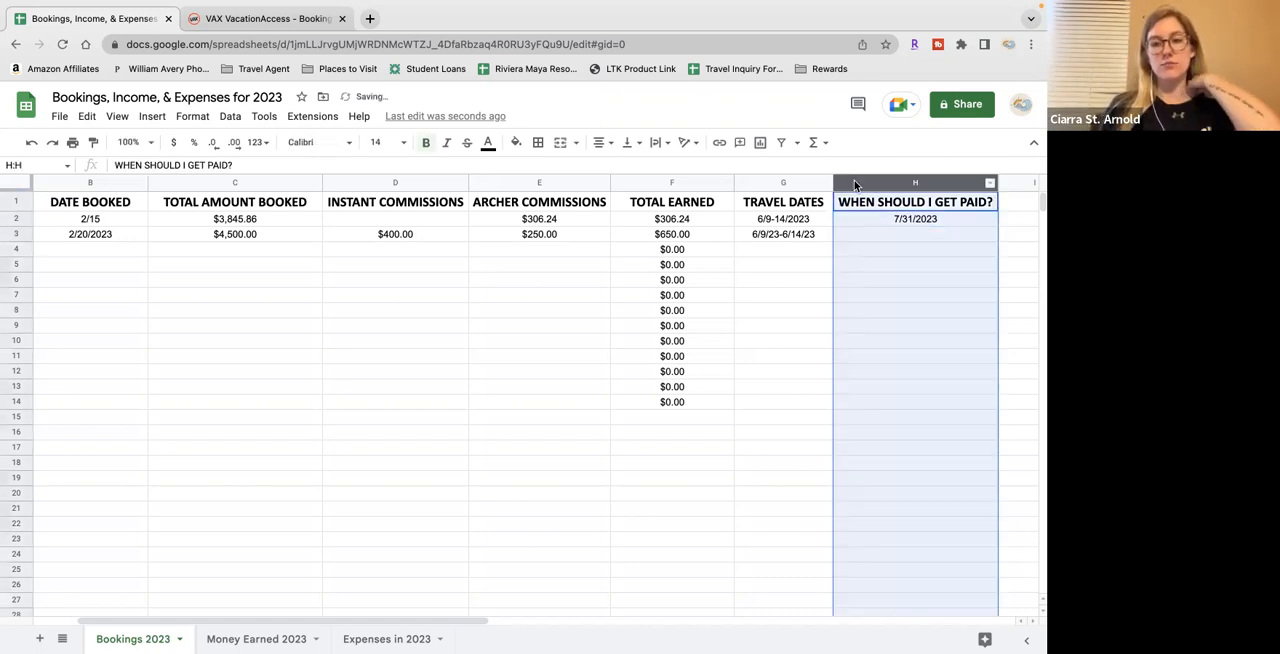
left_click(192, 116)
mouse_move(232, 179)
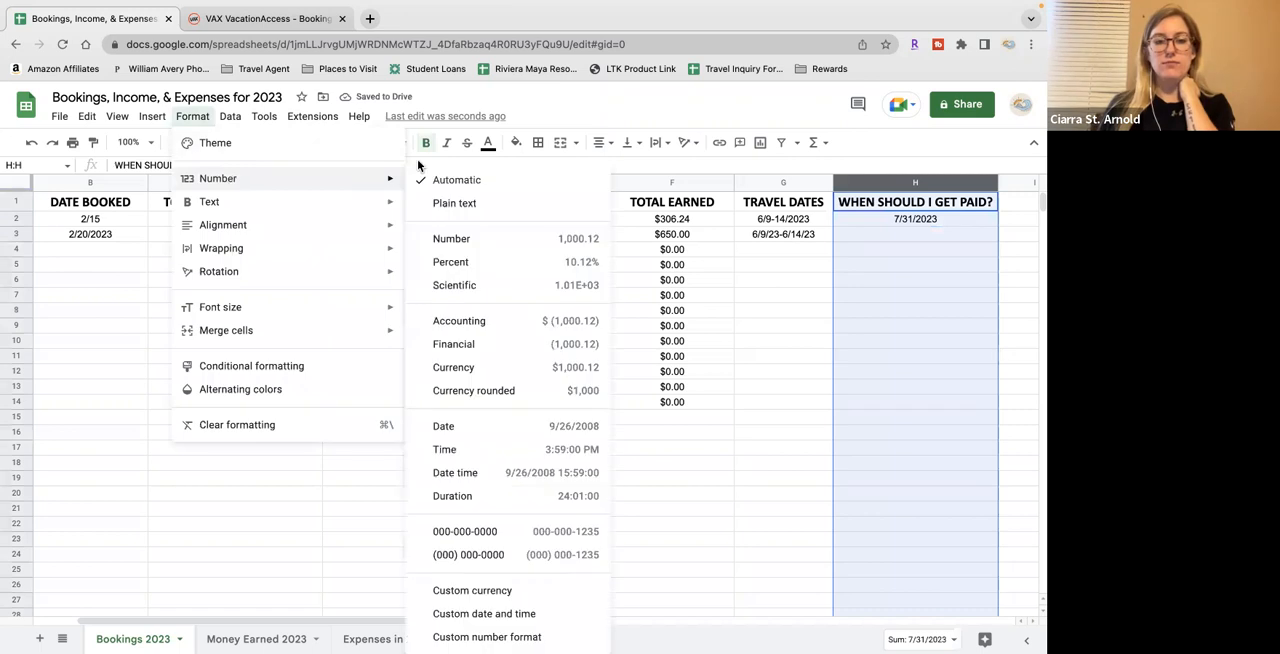
left_click(474, 426)
left_click(881, 234)
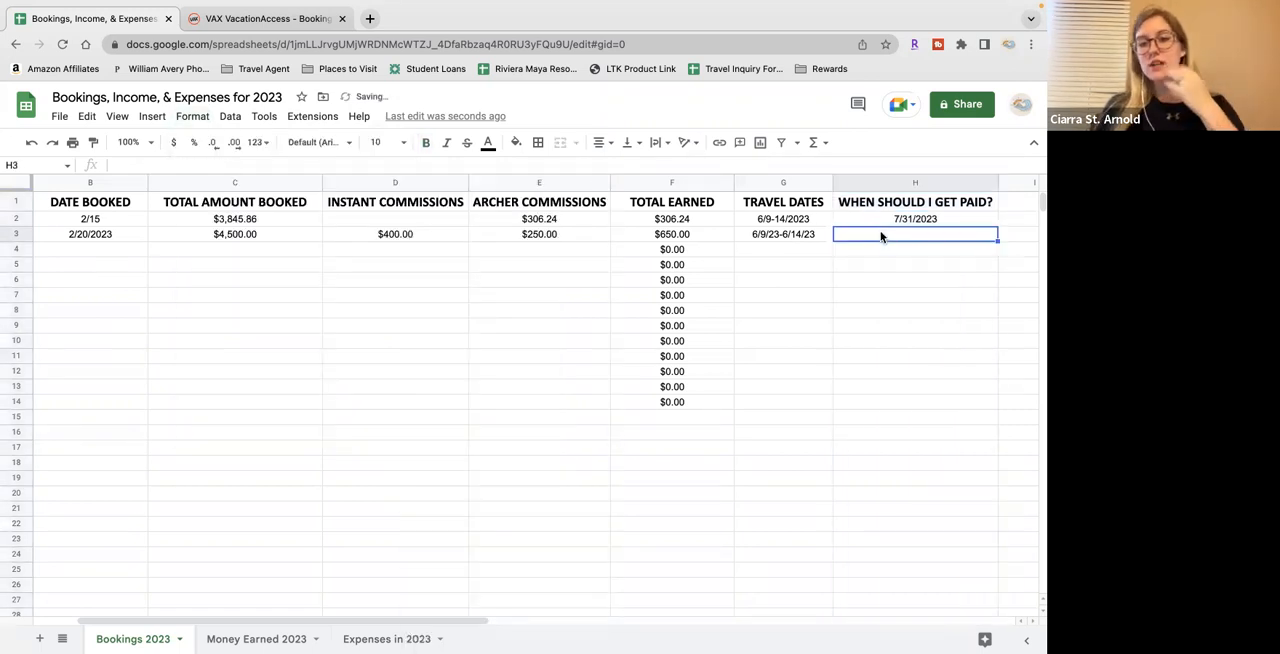
left_click(943, 219)
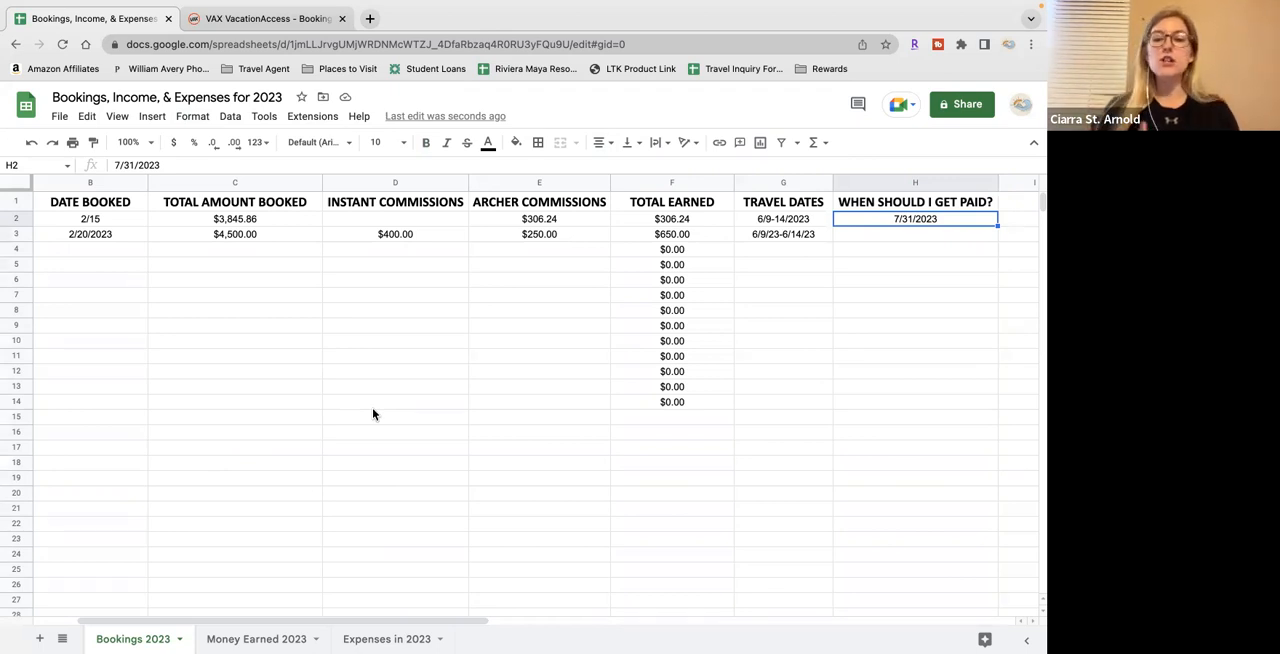
Start a new booking in row 4 with the client's full name and 3/8/2023 as the date booked
scroll(373, 414, "left", 3)
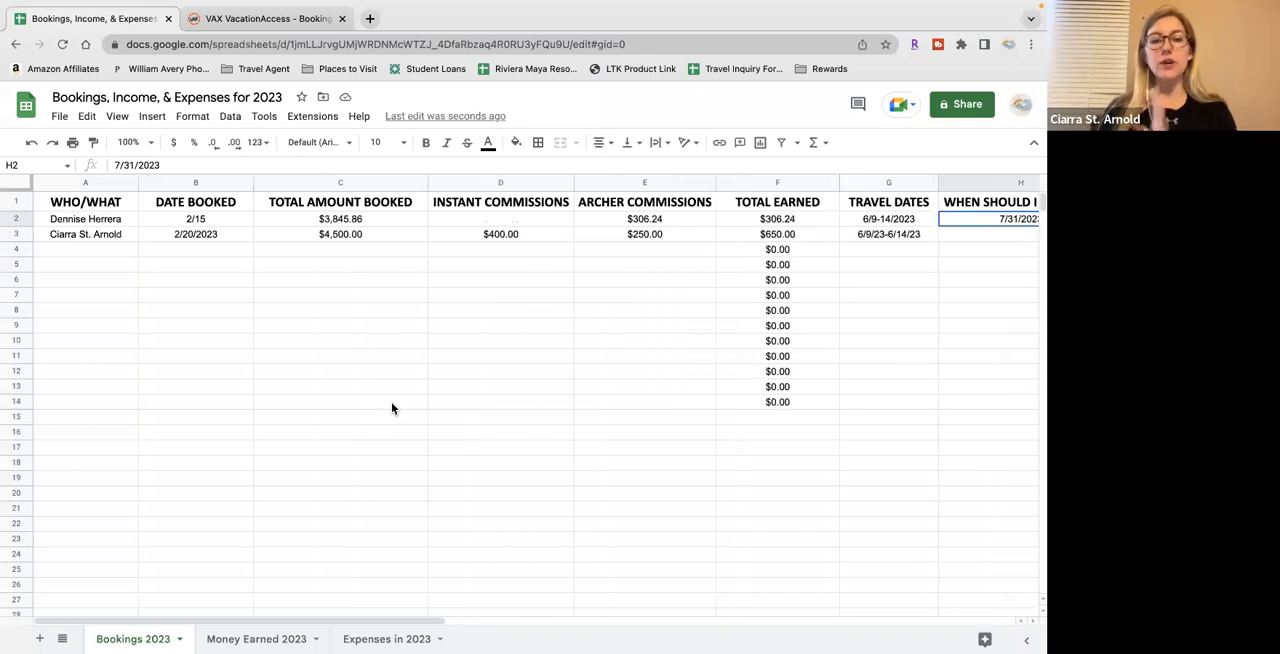
left_click(100, 257)
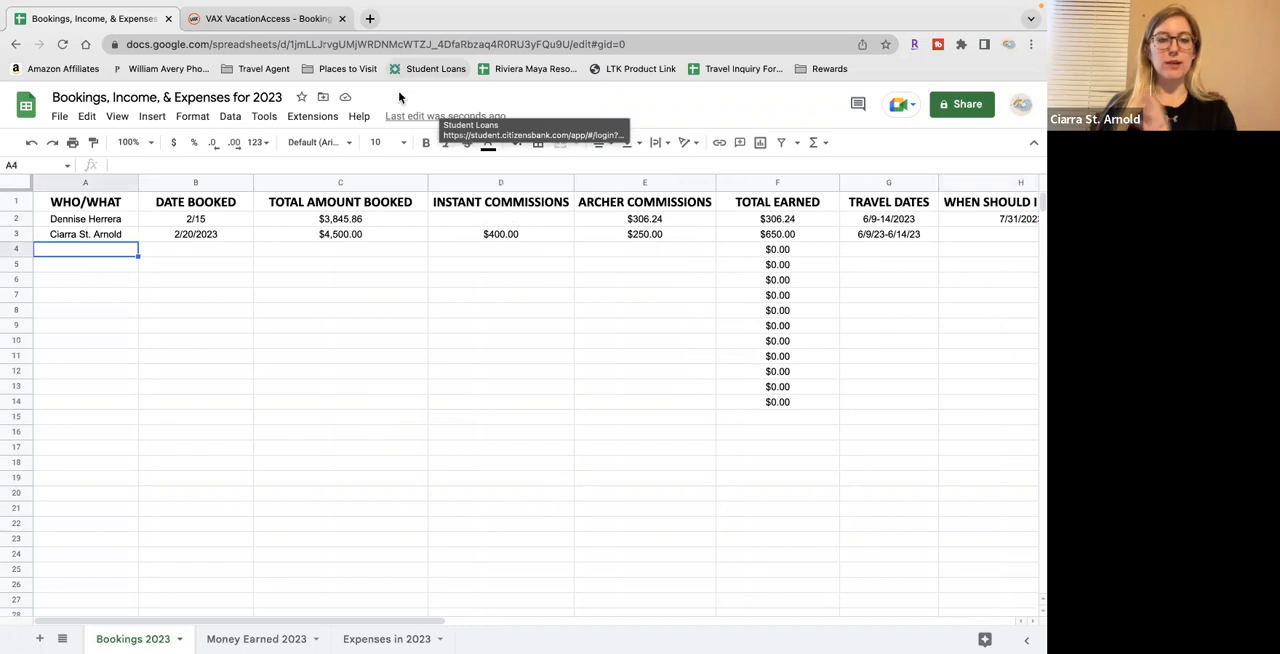
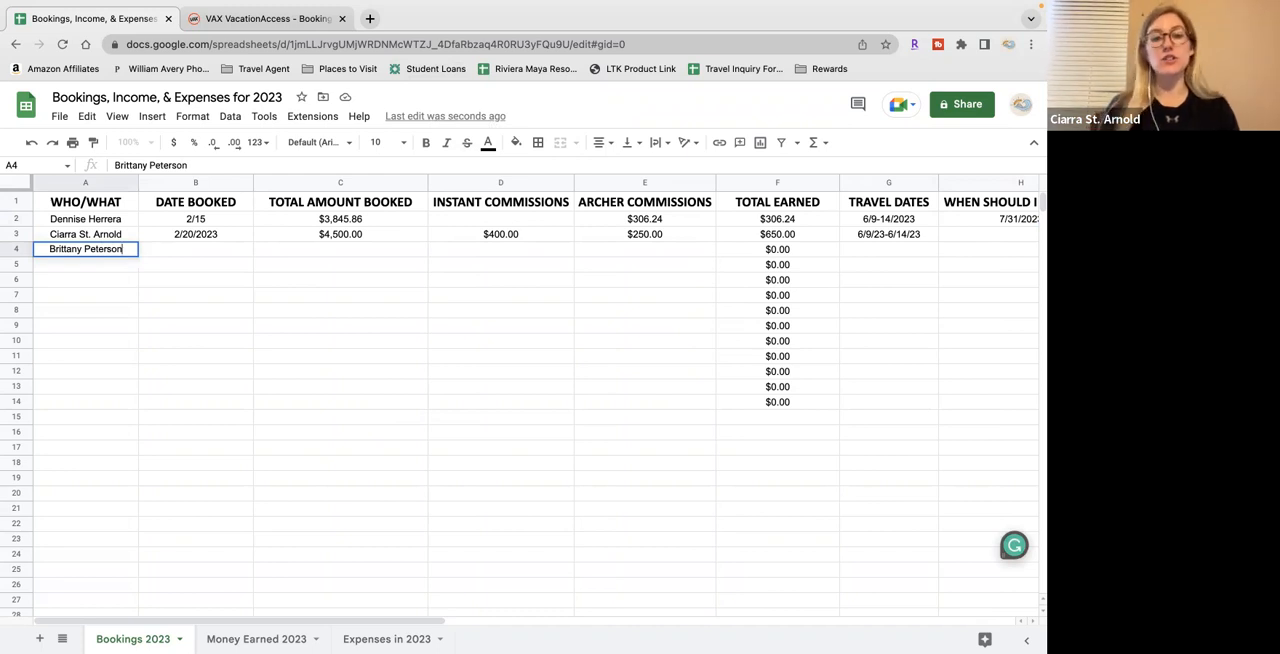
key("Tab")
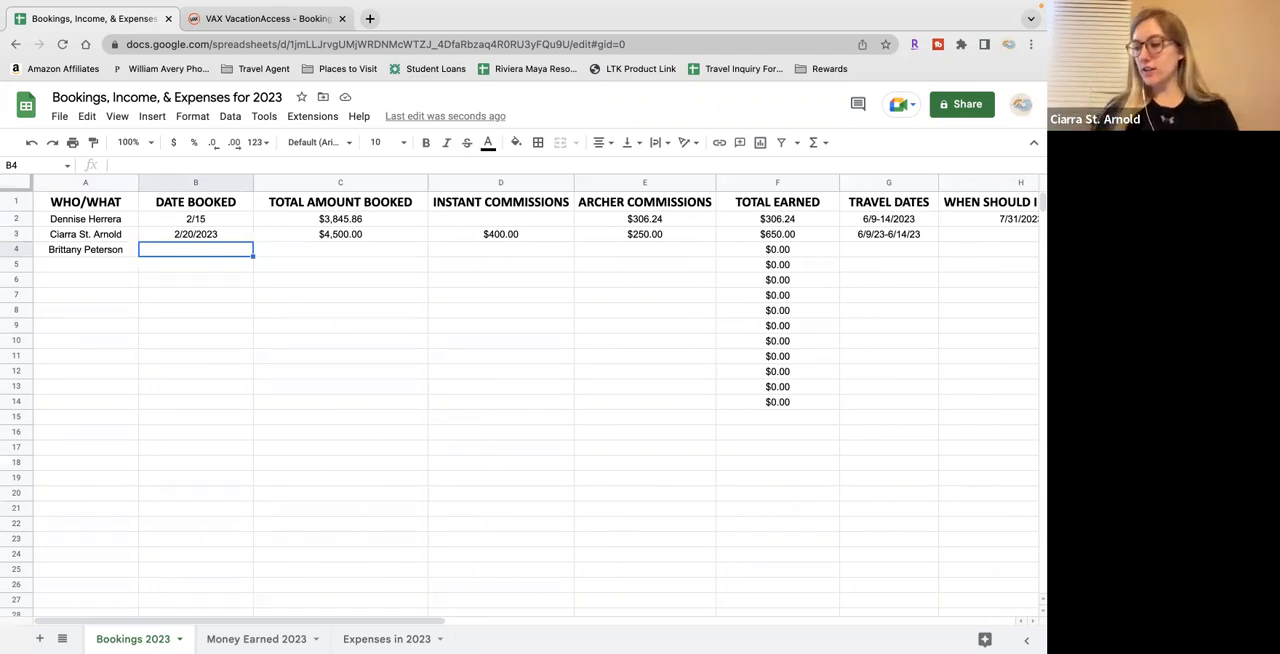
type("3/8")
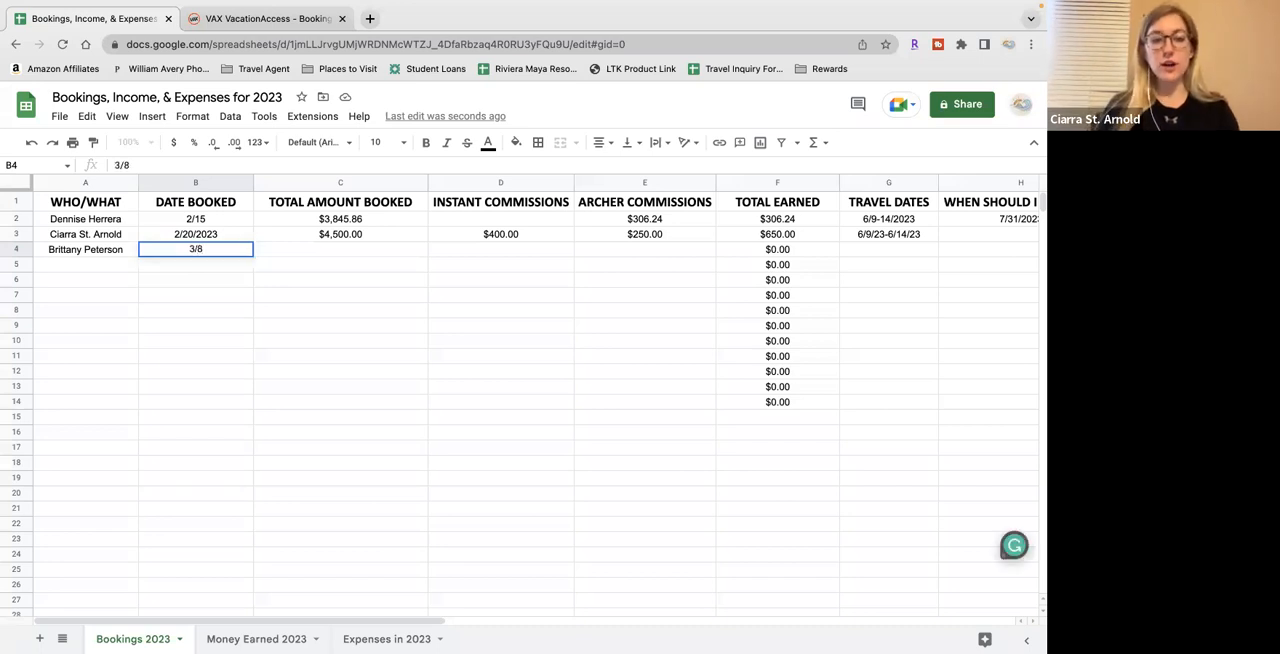
key("Tab")
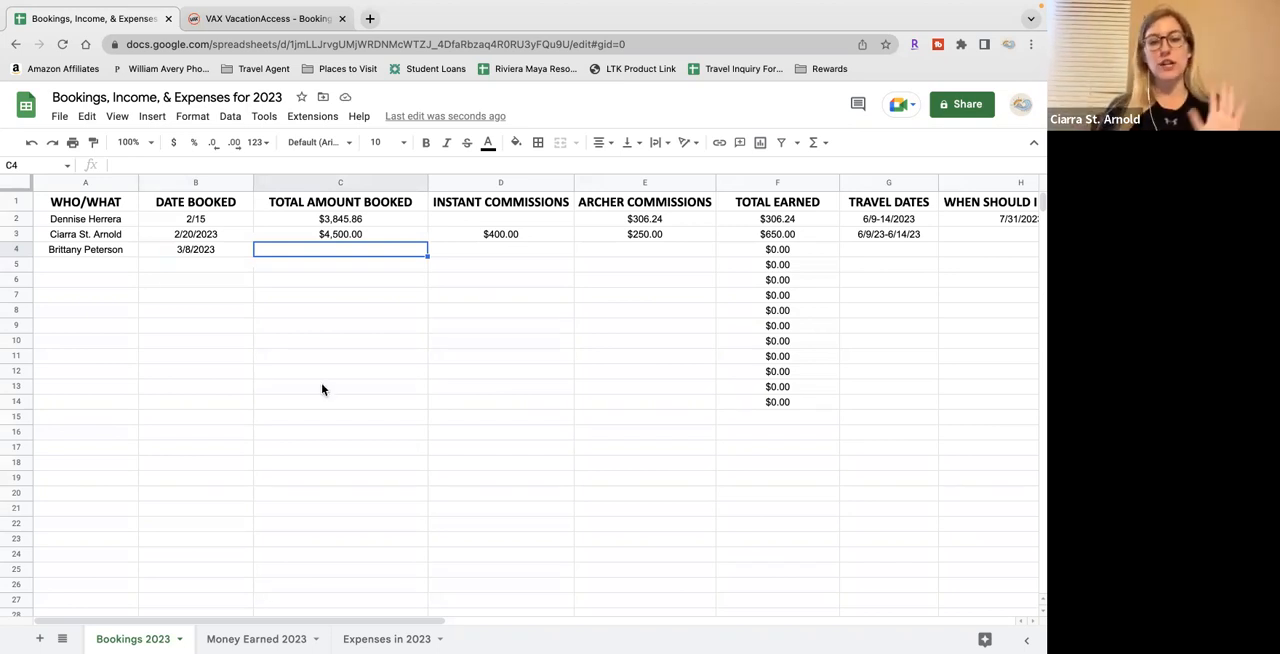
Enter 50 as the instant commissions for the row 4 booking, leaving the total amount booked blank
key("Tab")
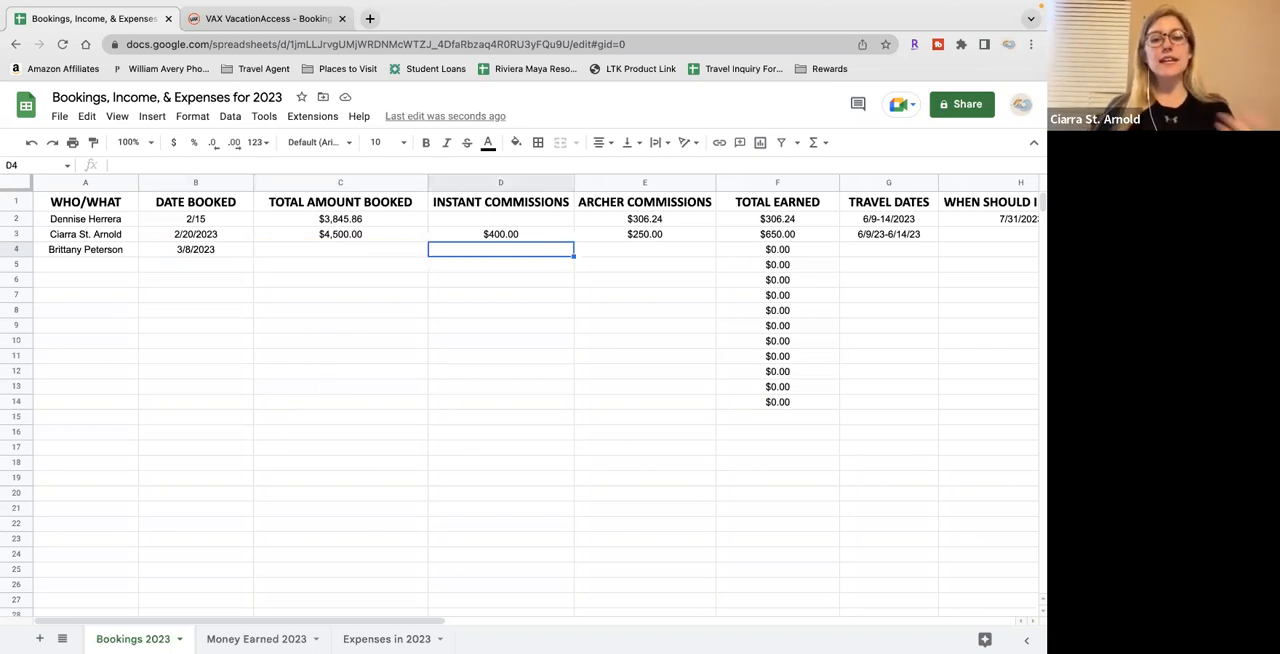
type("50")
key("Return")
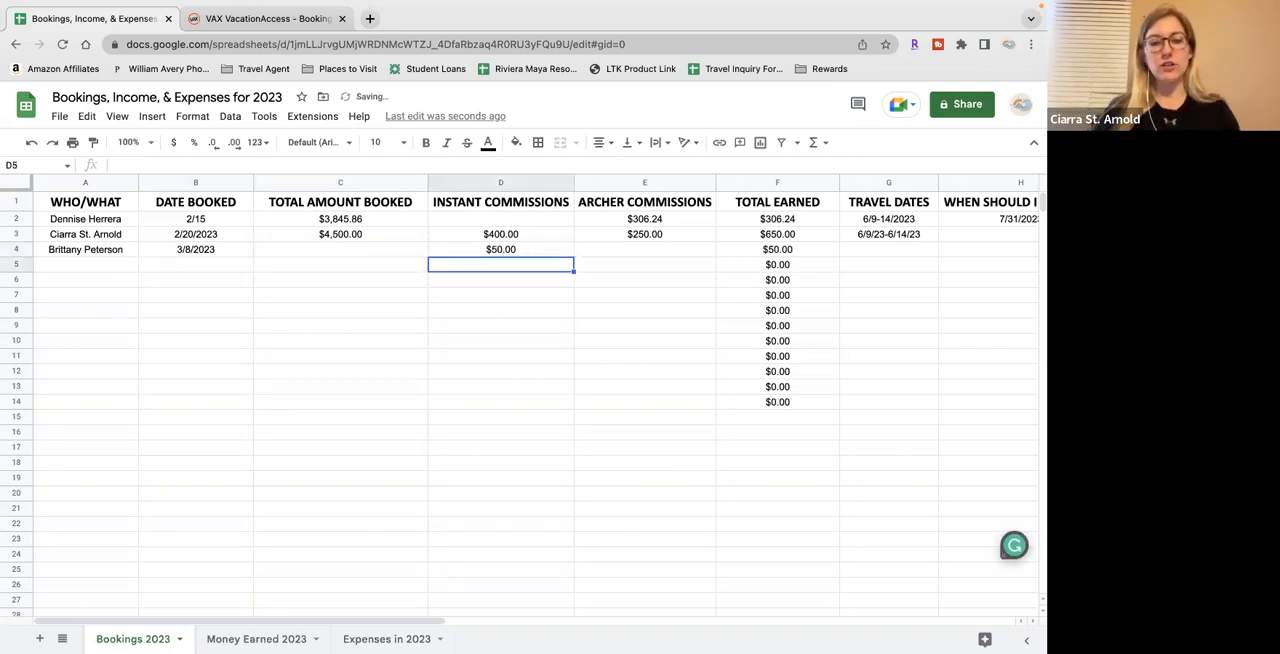
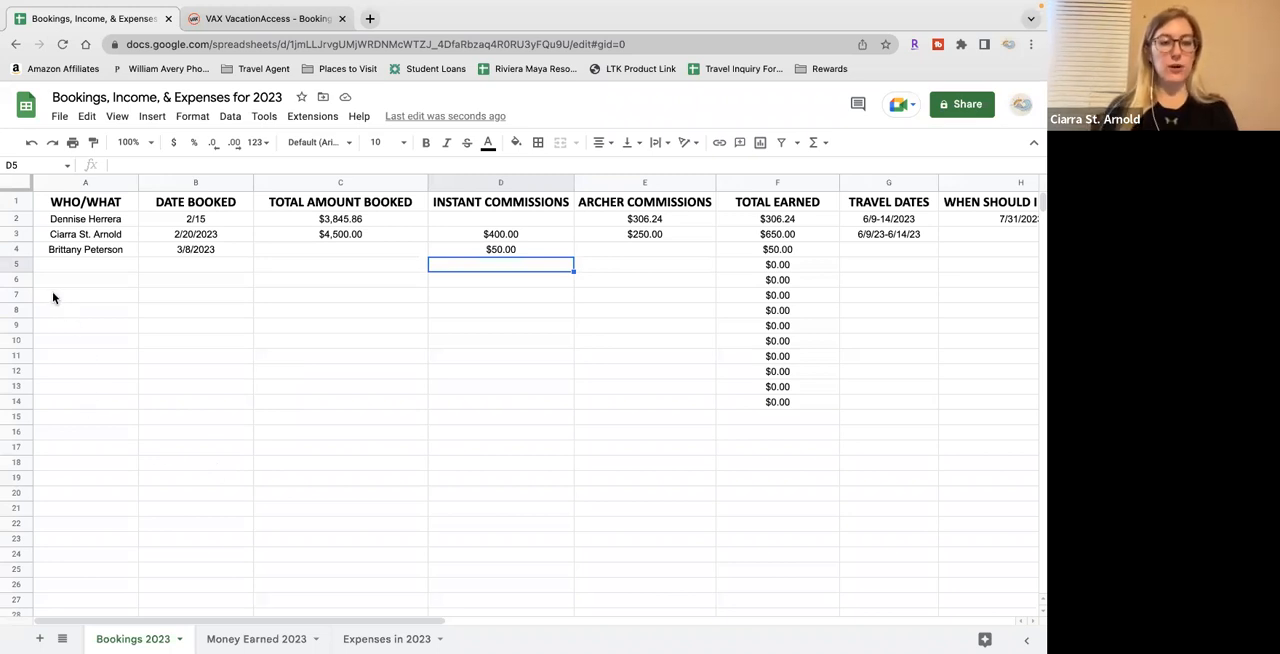
Total the TOTAL EARNED column in cell F15 with the formula =SUM(F2:F14)
left_click(795, 420)
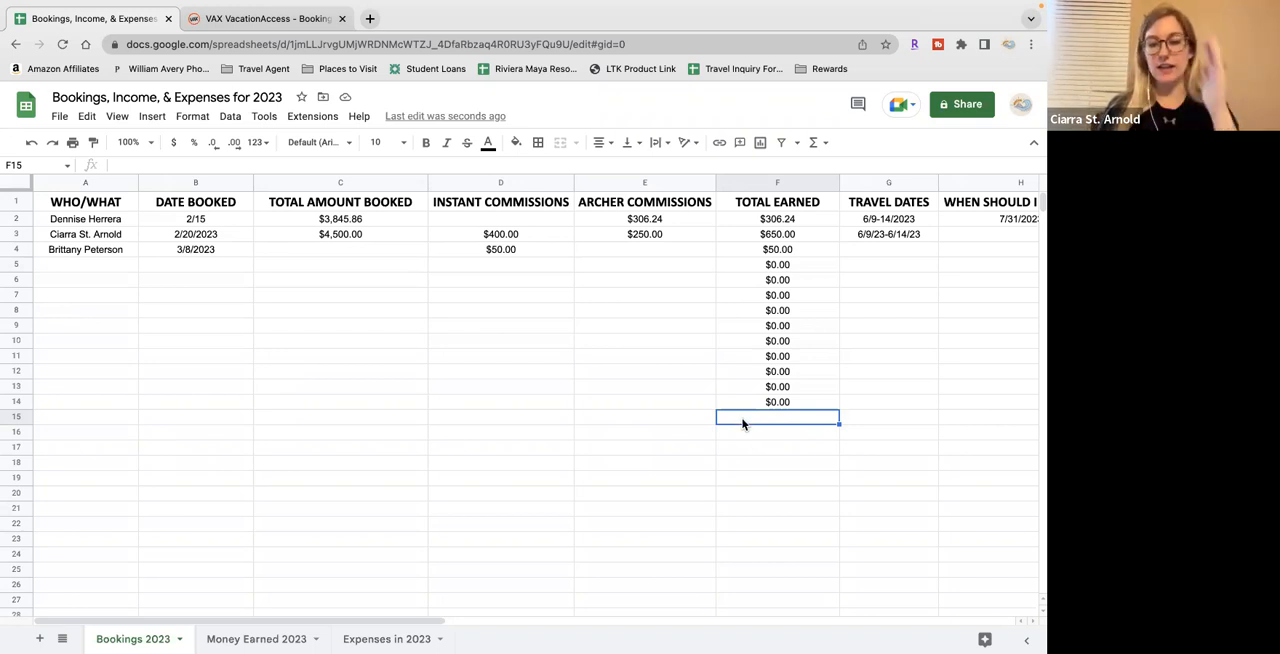
type("=")
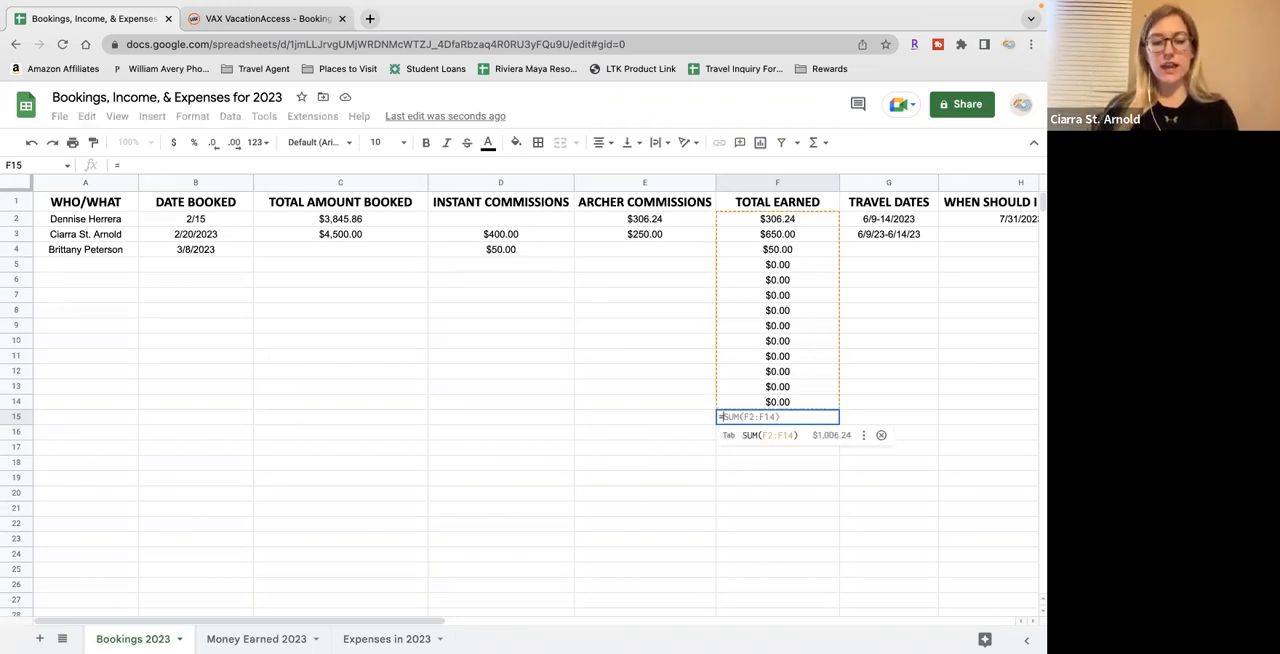
type("sum")
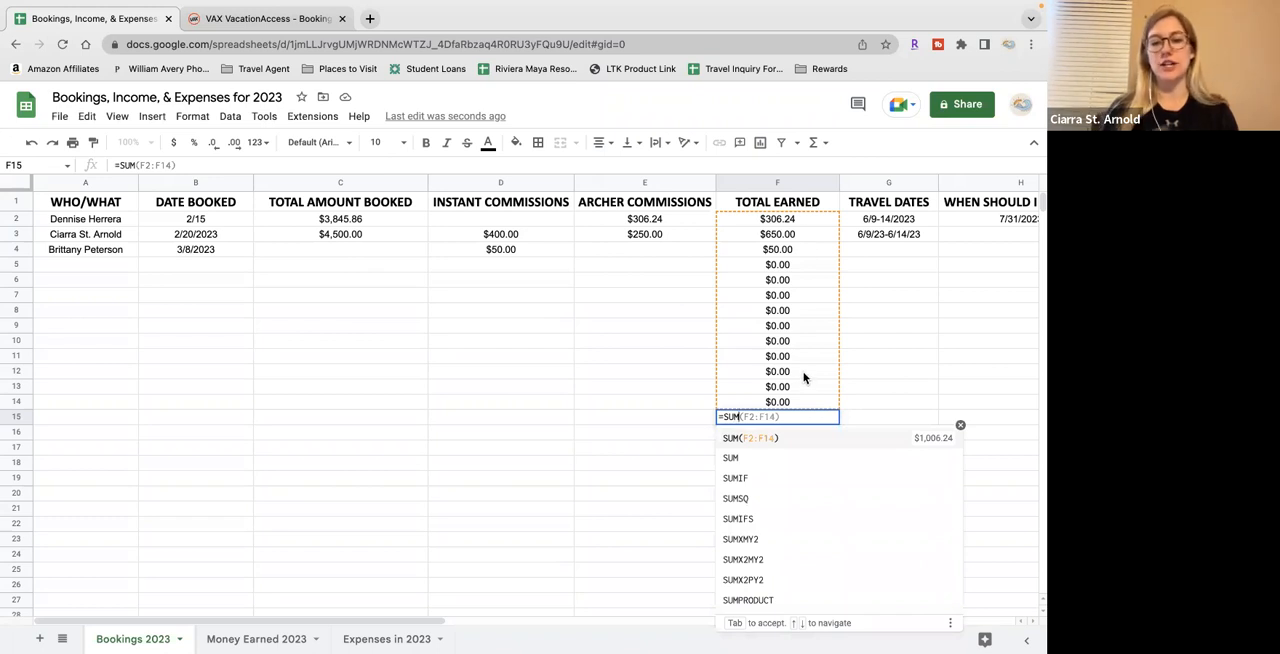
key("Tab")
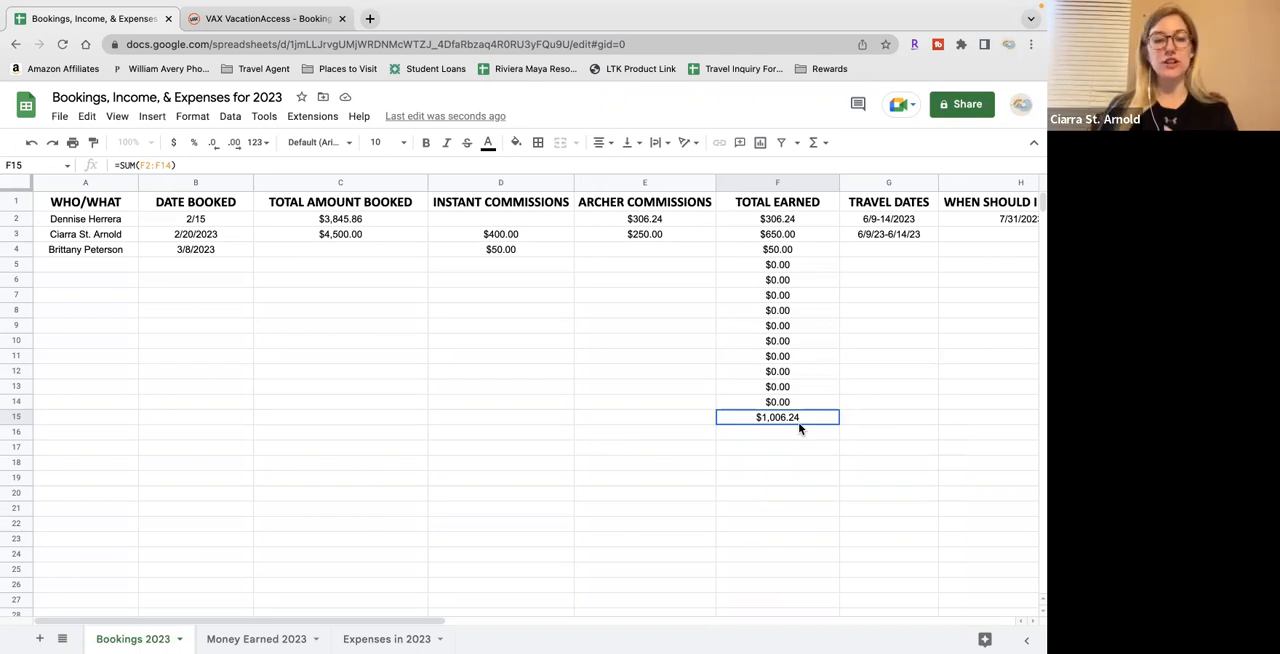
Try a SUM formula over C2:C4 in cell C5 of the TOTAL AMOUNT BOOKED column, and clear it again
left_click(385, 266)
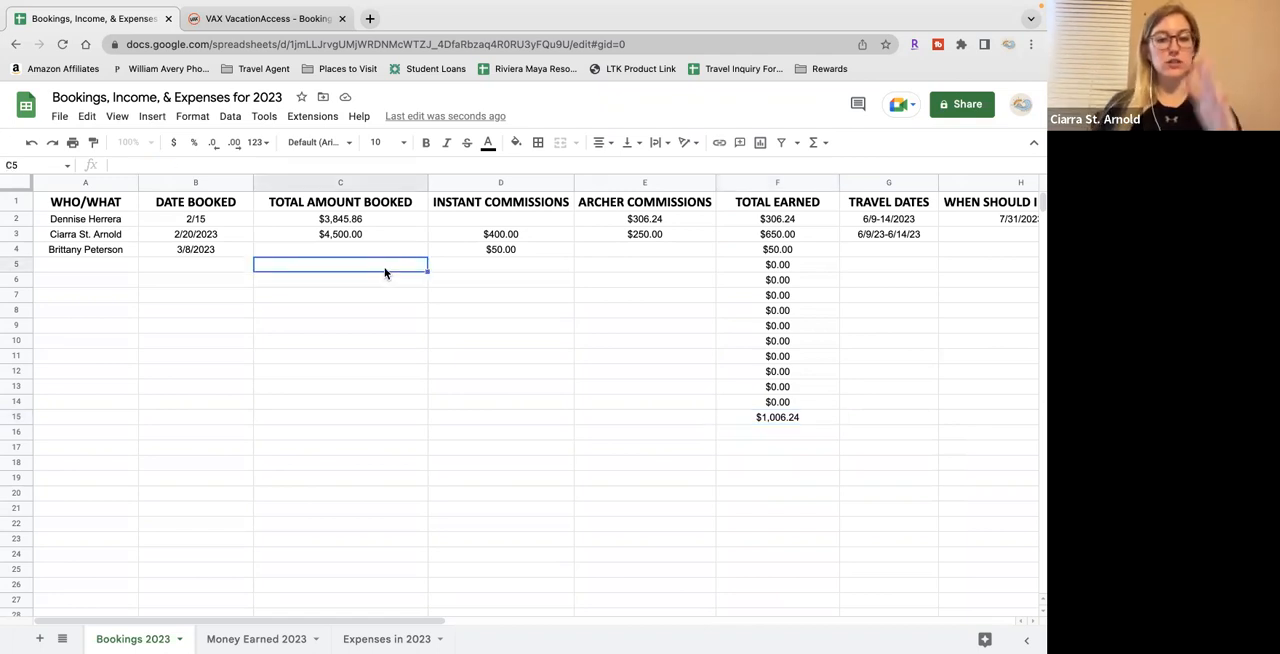
type("=")
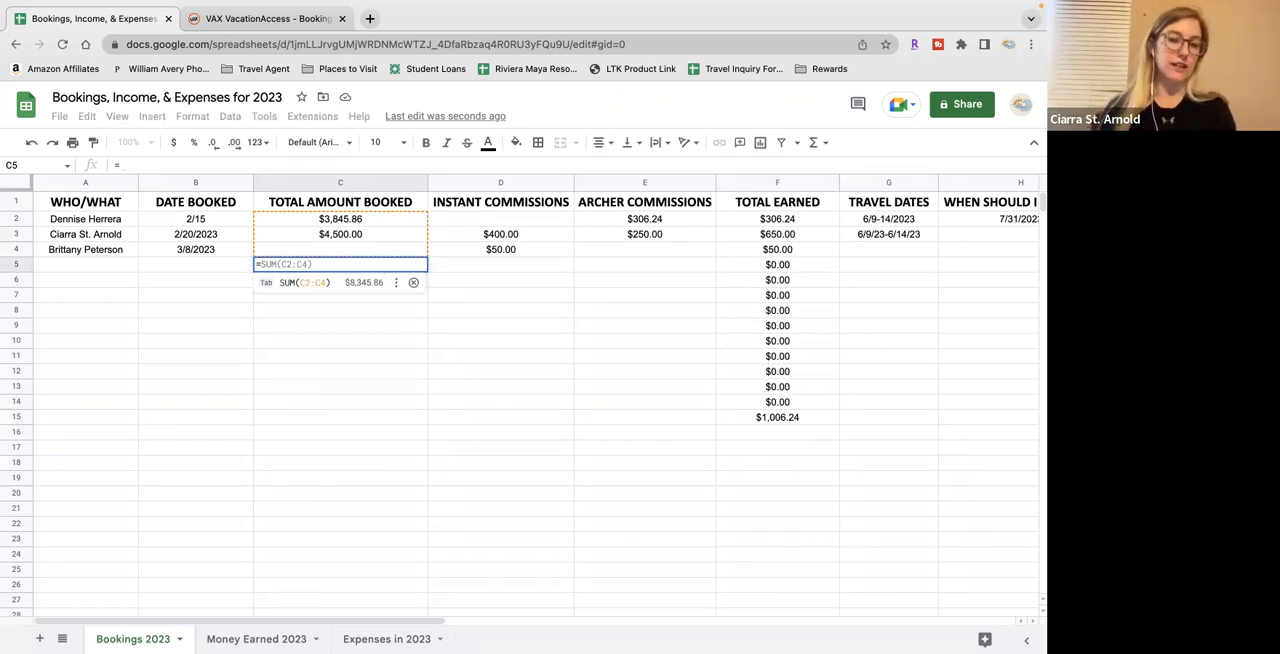
key("Tab")
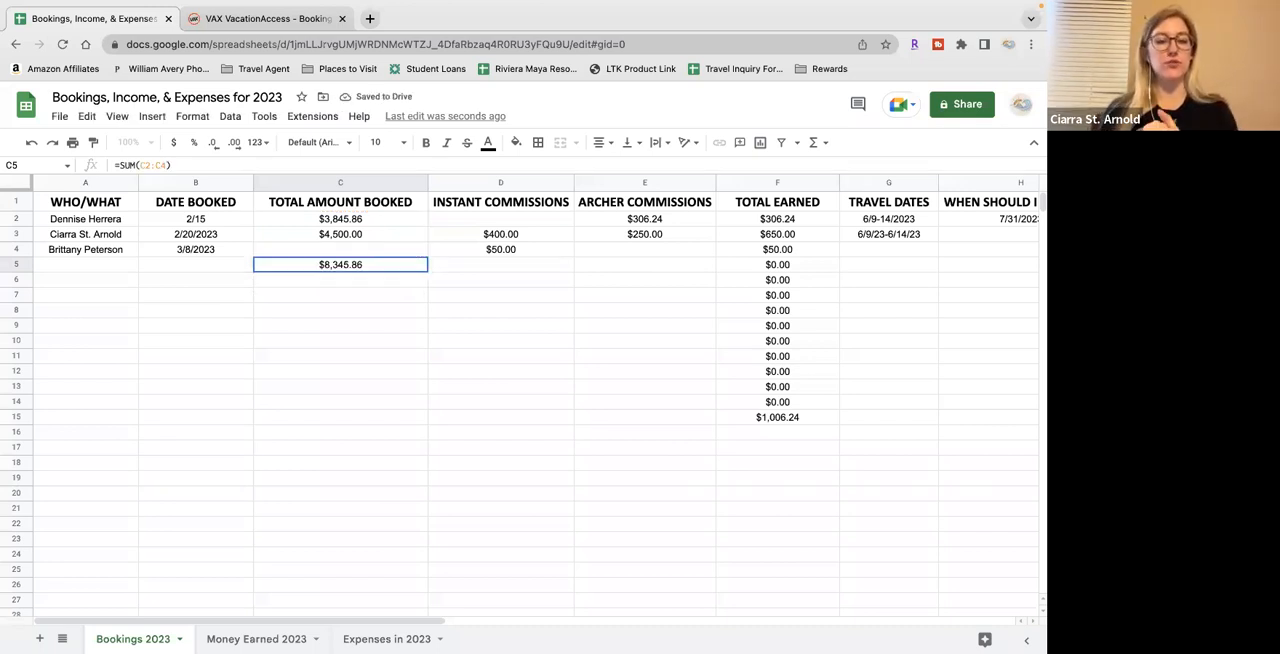
key("Delete")
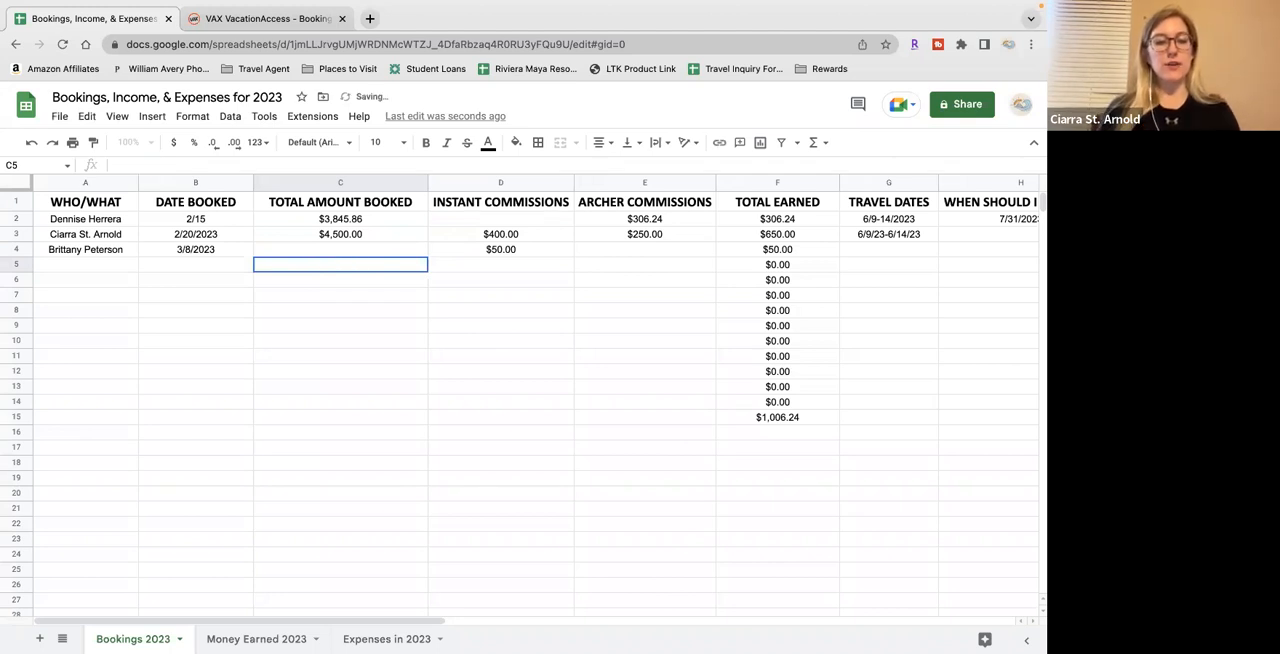
Enter a sample booking in row 5 with 3/15 as the date booked and 3890 as the total amount booked
left_click(210, 268)
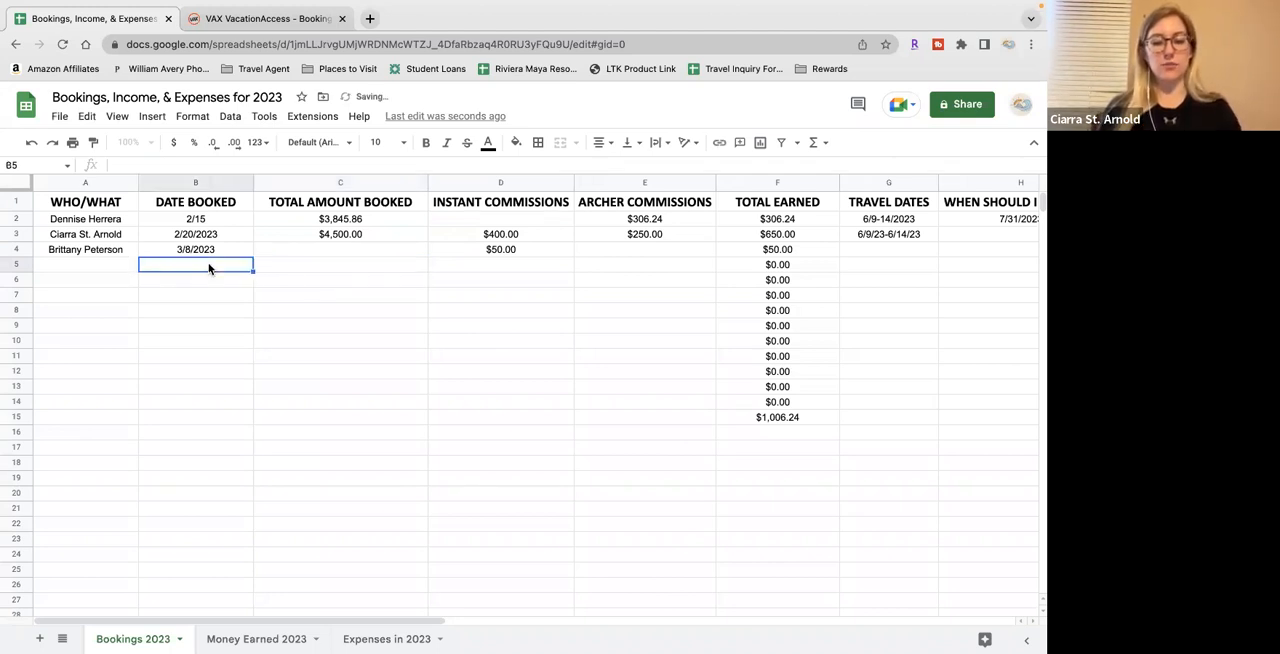
type("3/15")
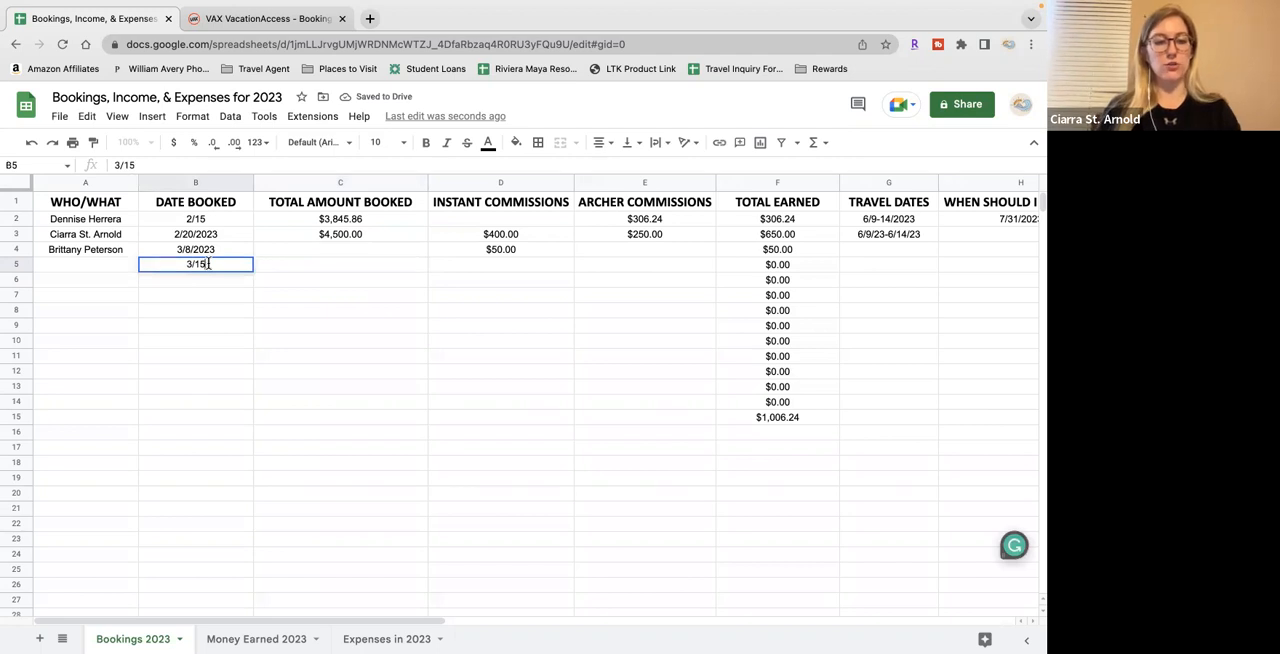
key("Tab")
type("3890")
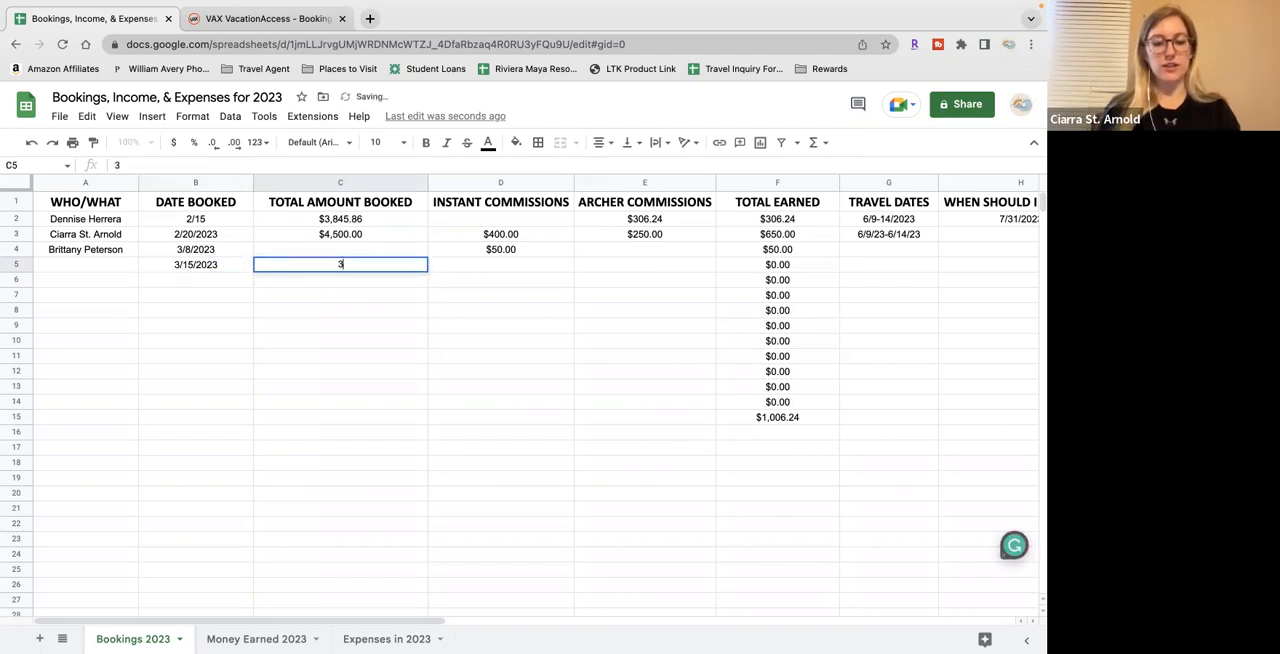
key("Return")
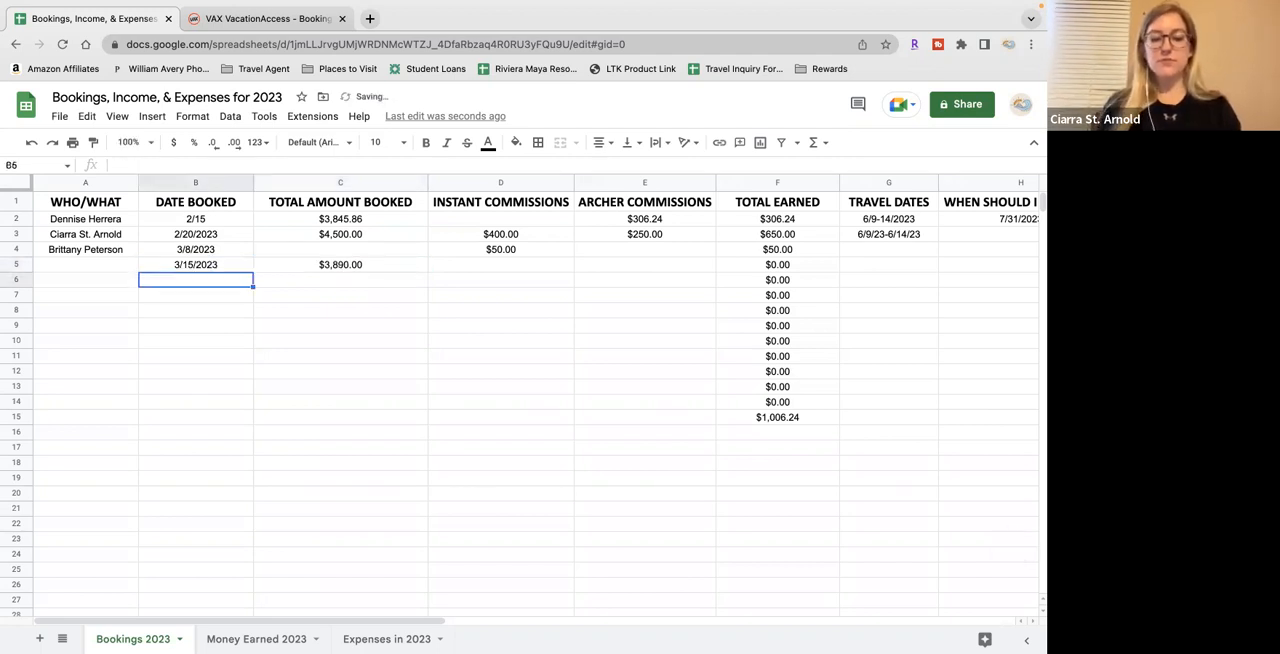
Enter a sample booking in row 6 with 3/18 as the date booked and 350 as the total amount booked
type("3/")
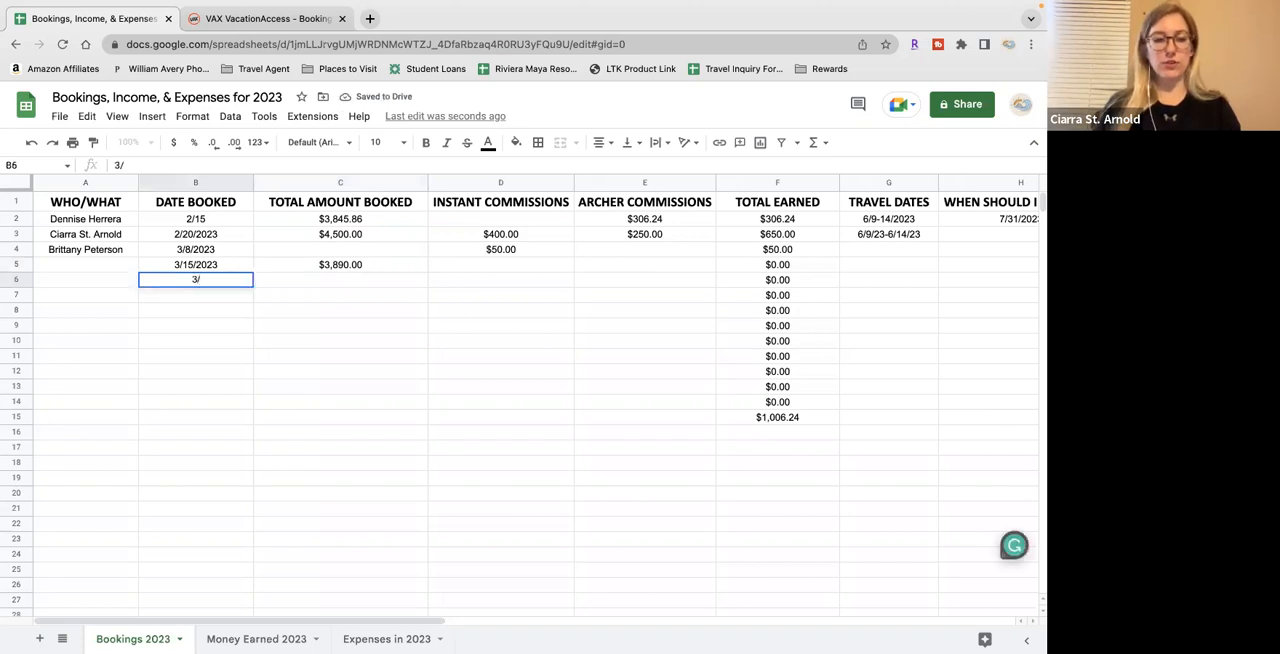
type("18/2023")
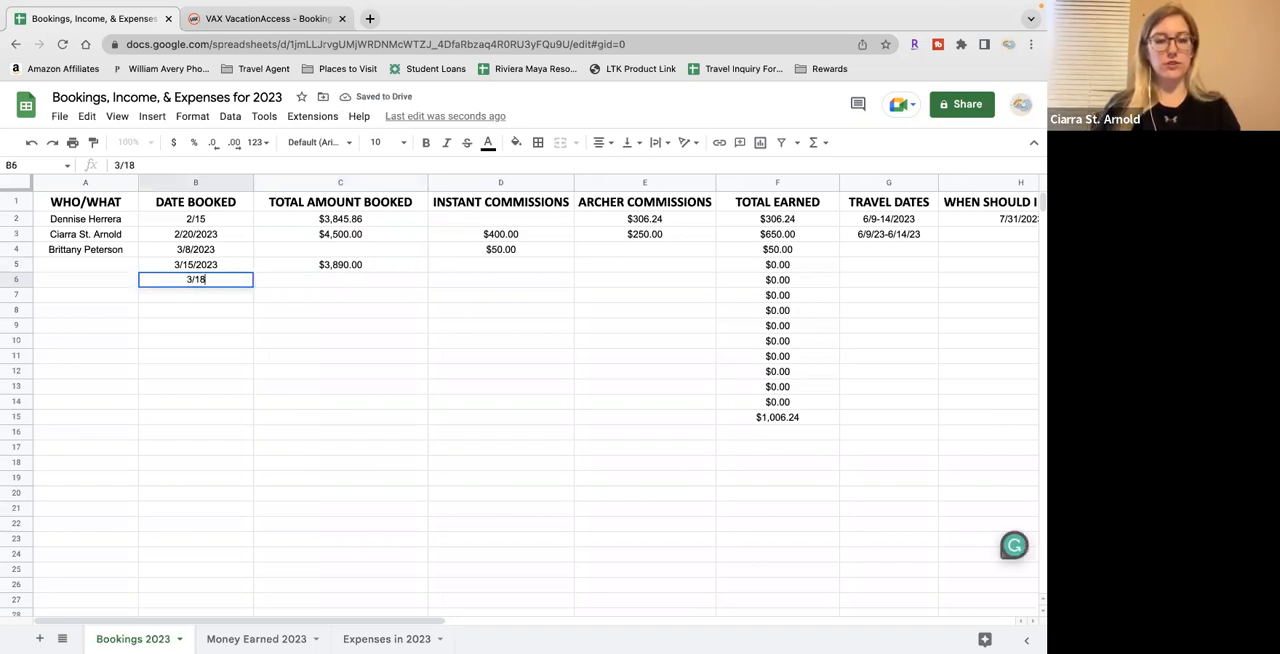
key("Tab")
type("350")
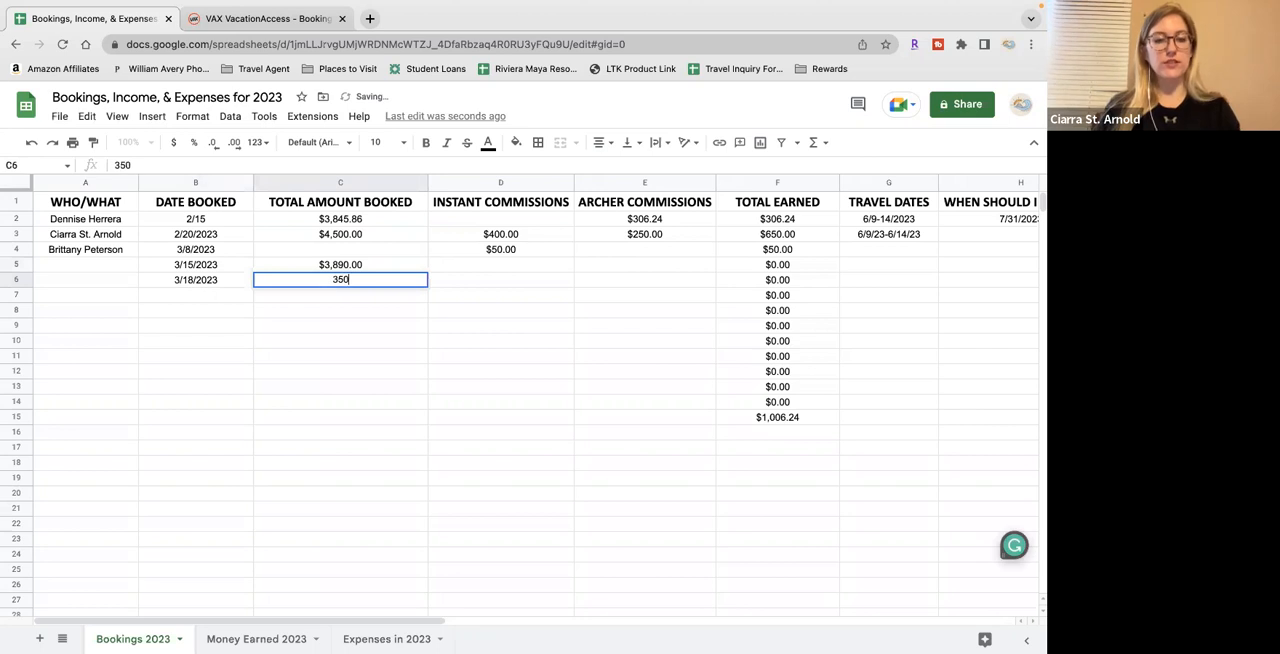
key("Return")
Try a March subtotal in cell C7 with the formula =SUM(C5:C6), and clear it again
left_click(302, 300)
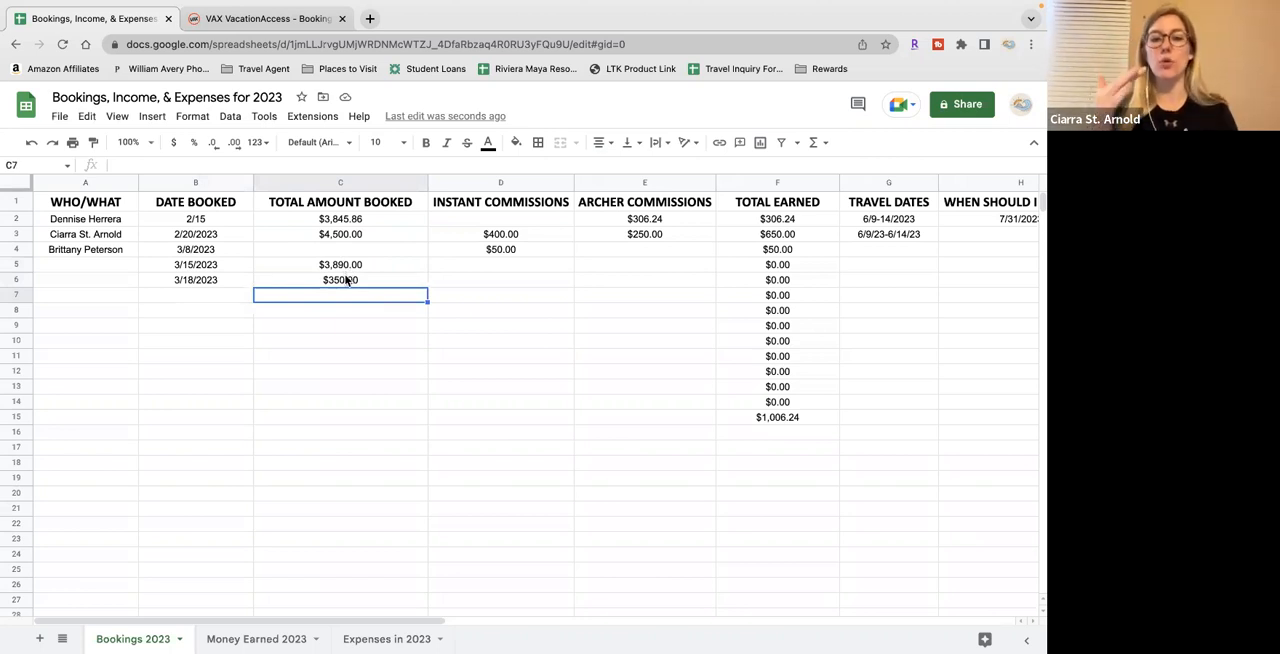
type("=")
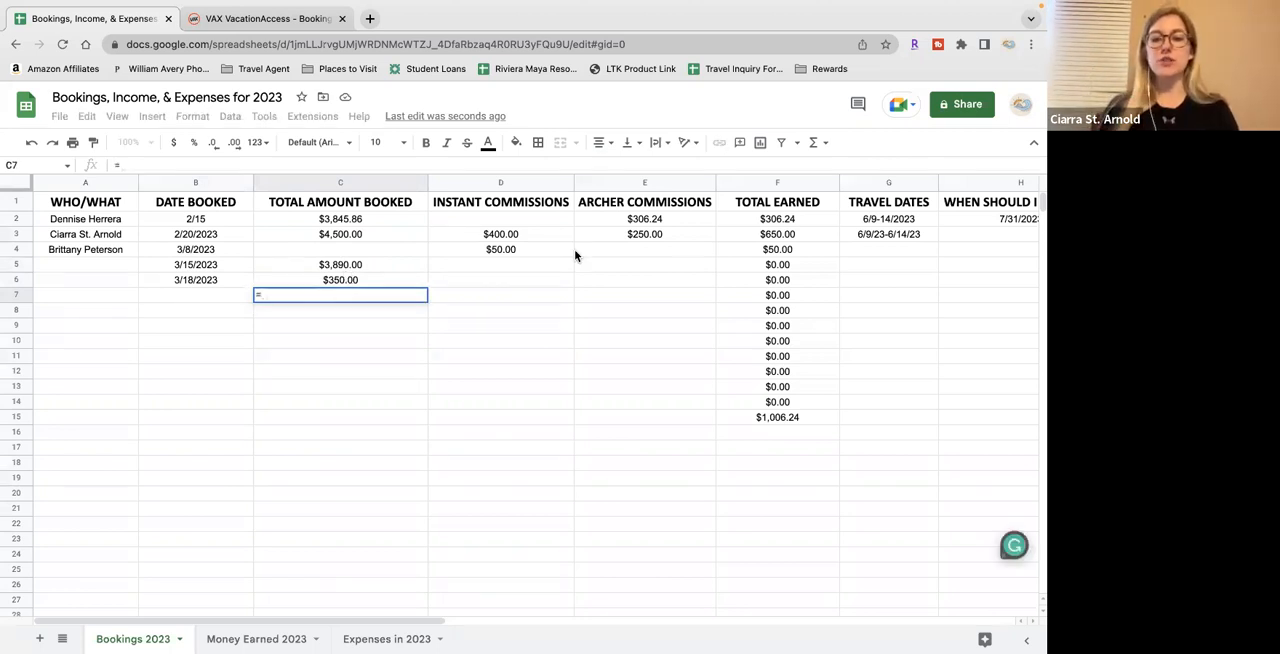
type("SUM(")
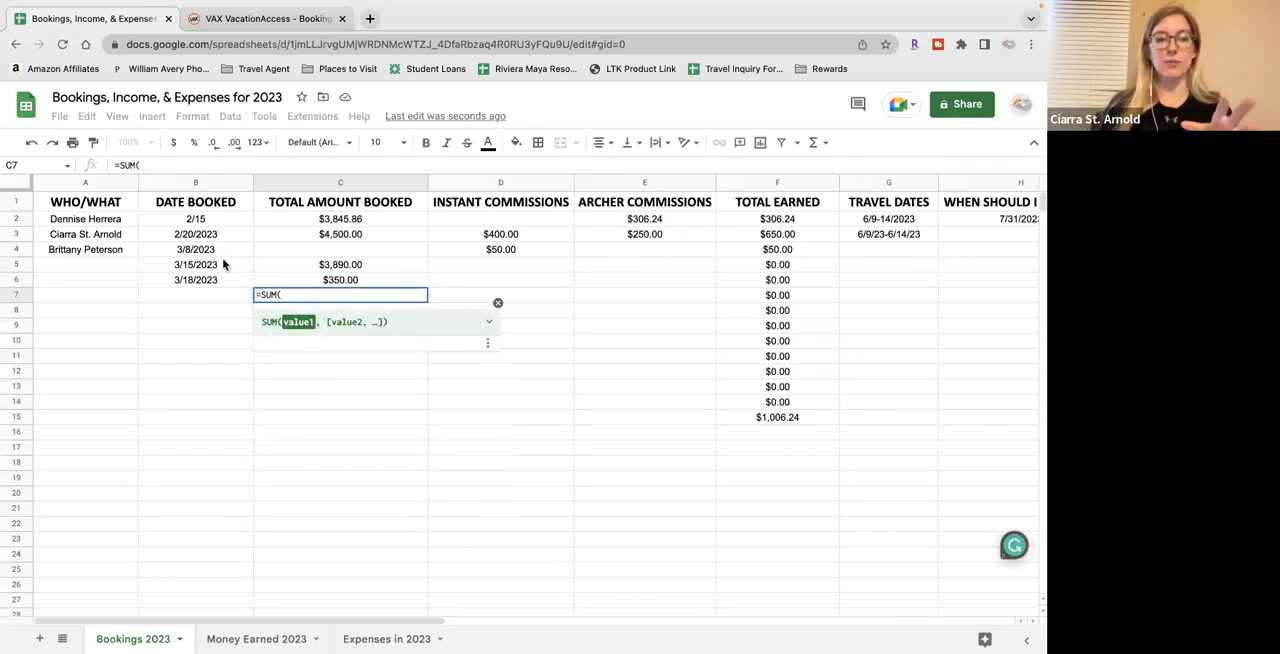
left_click_drag(362, 264, 365, 280)
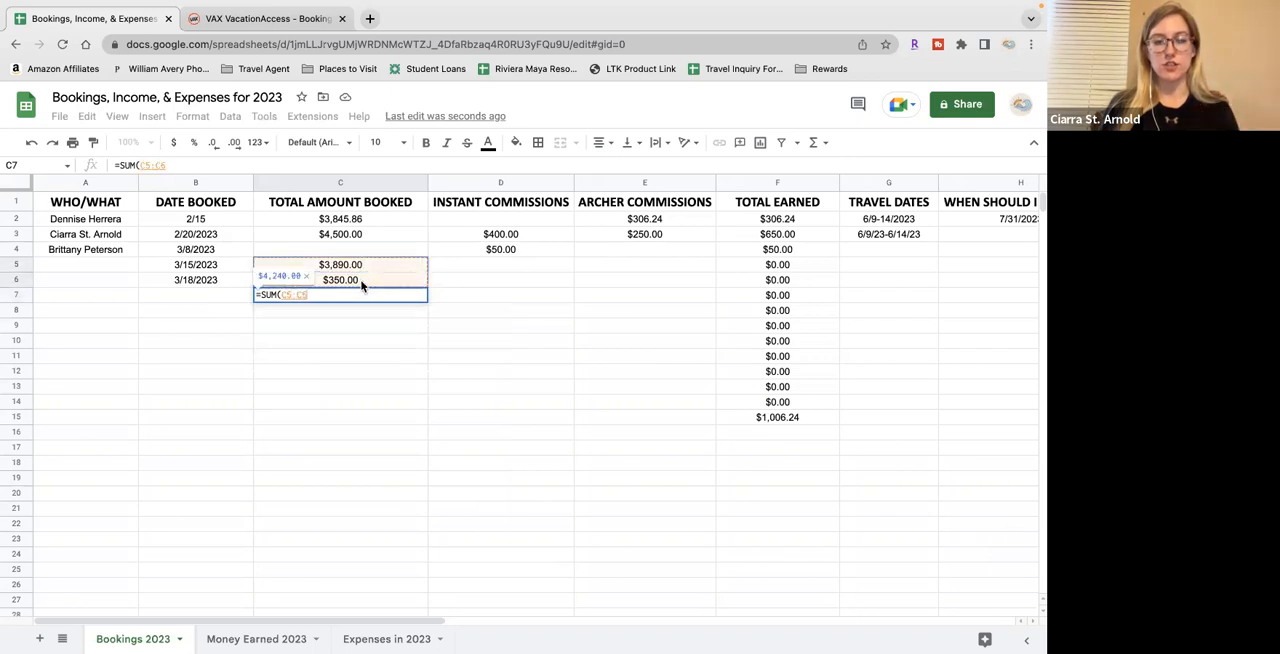
type(")")
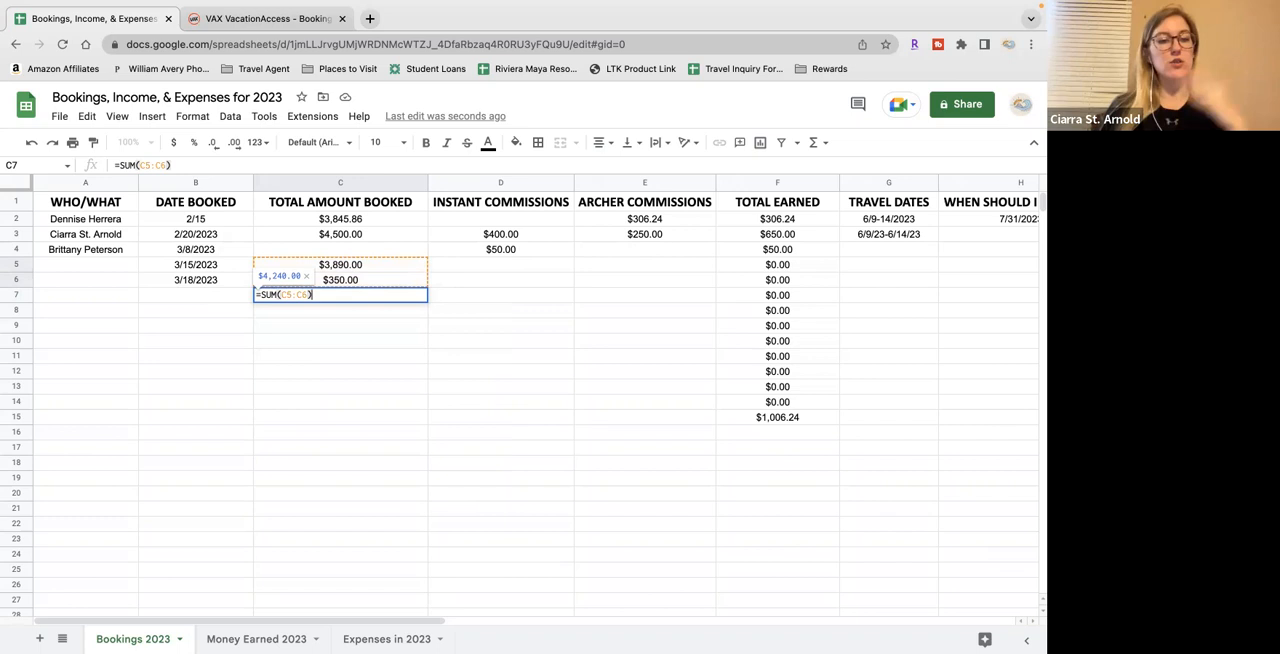
key("Return")
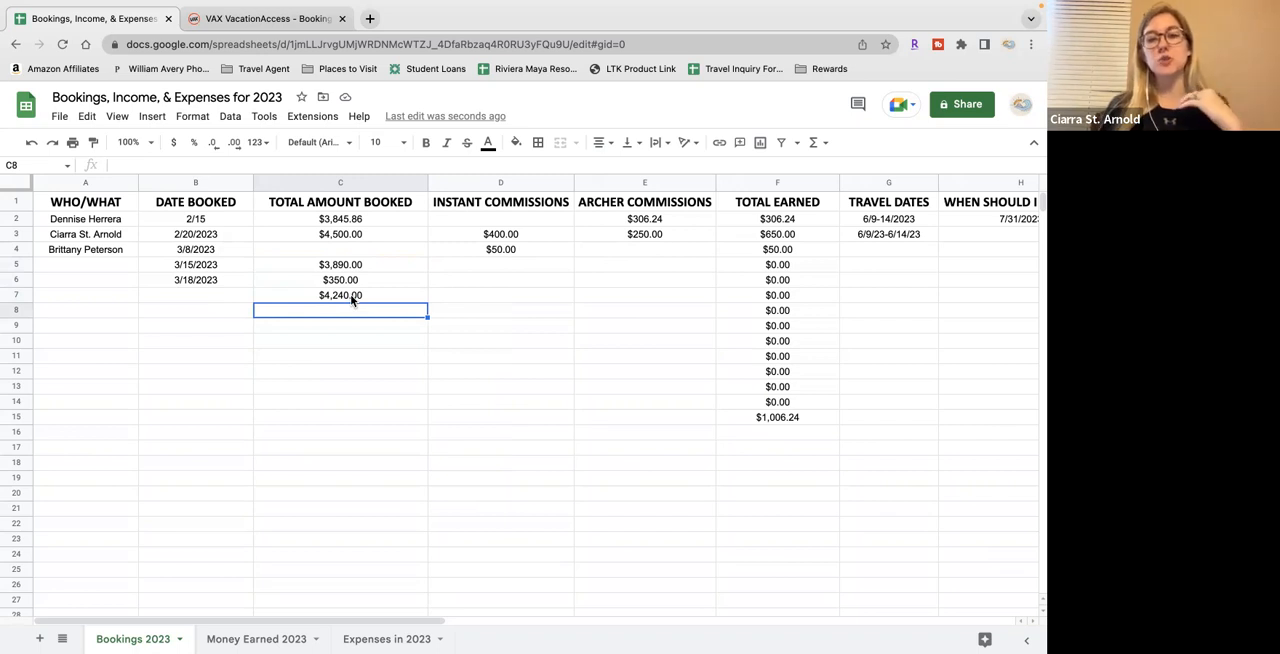
left_click(352, 299)
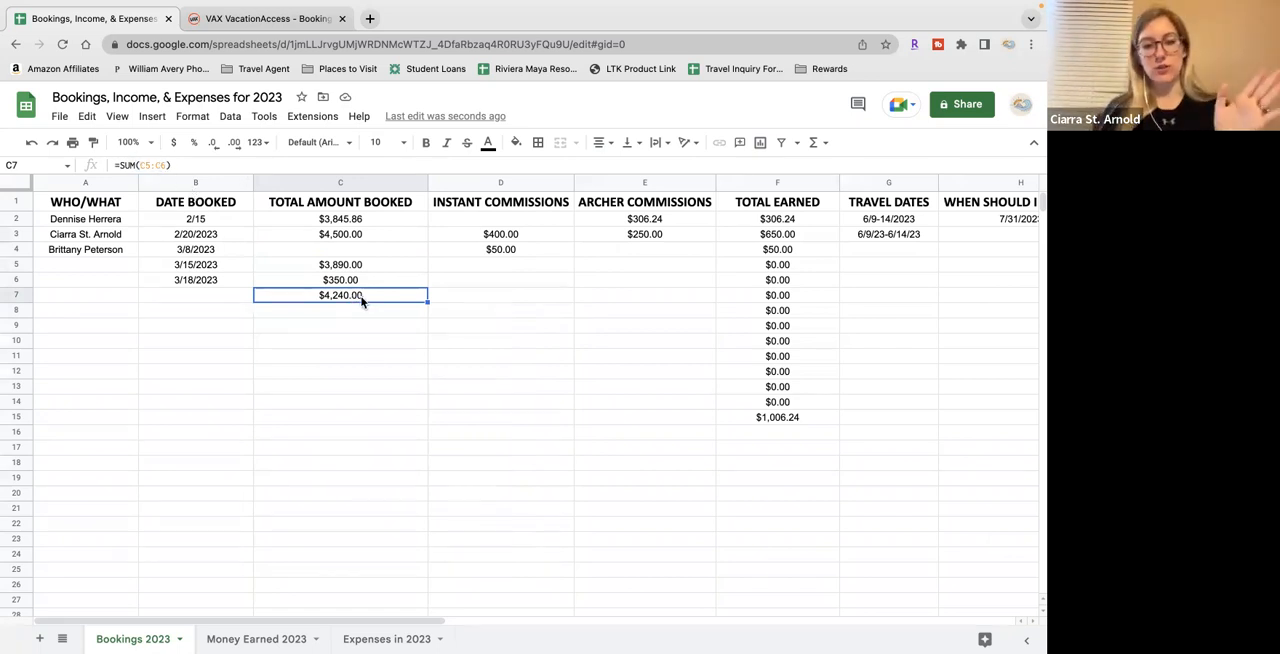
key("BackSpace")
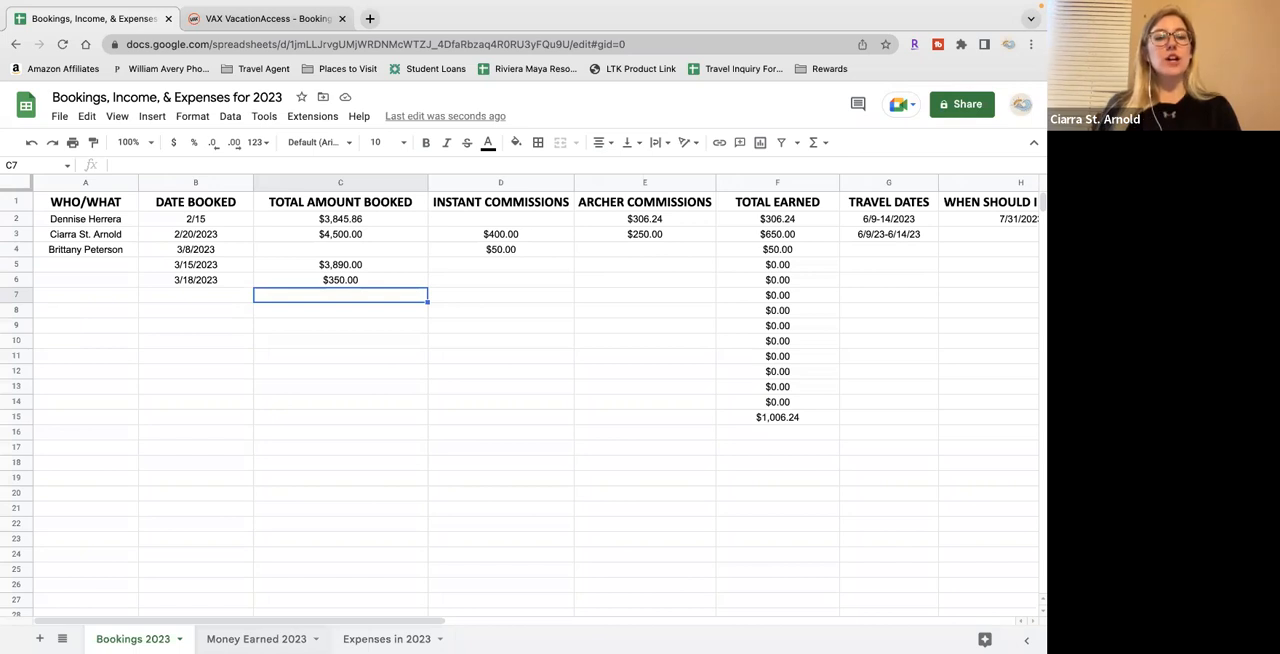
Switch to the Money Earned 2023 sheet and select the first empty WHO/WHAT cell, A2
left_click(252, 639)
left_click(218, 227)
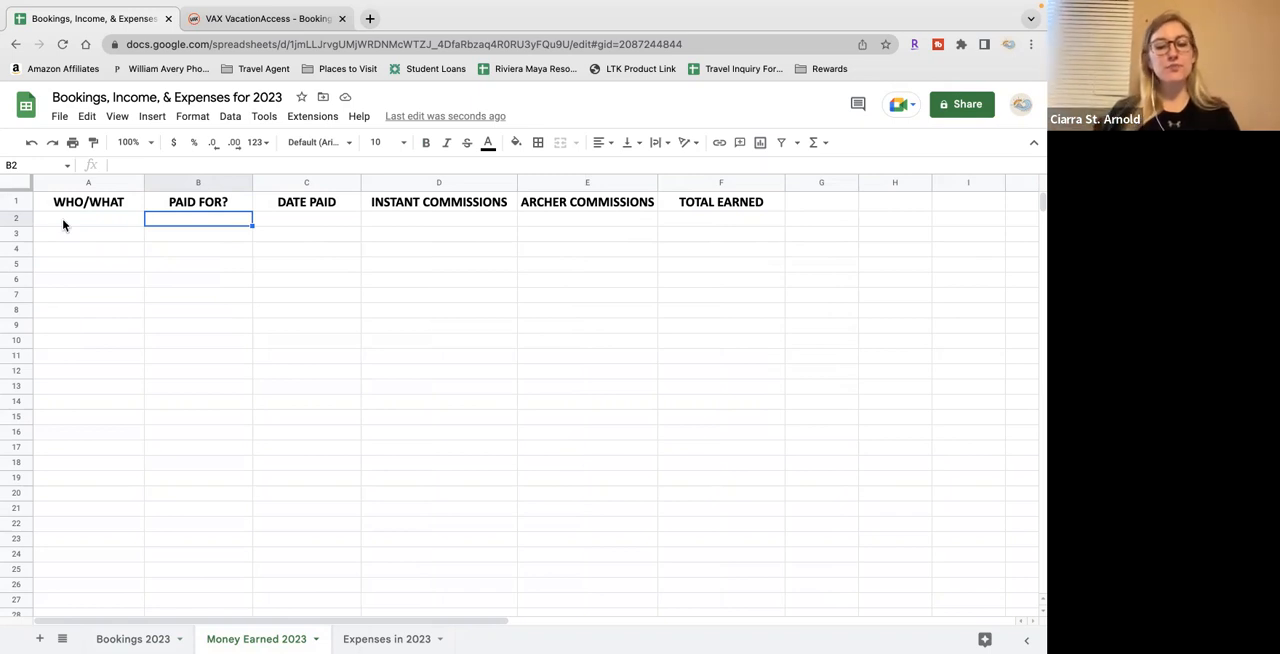
left_click(63, 222)
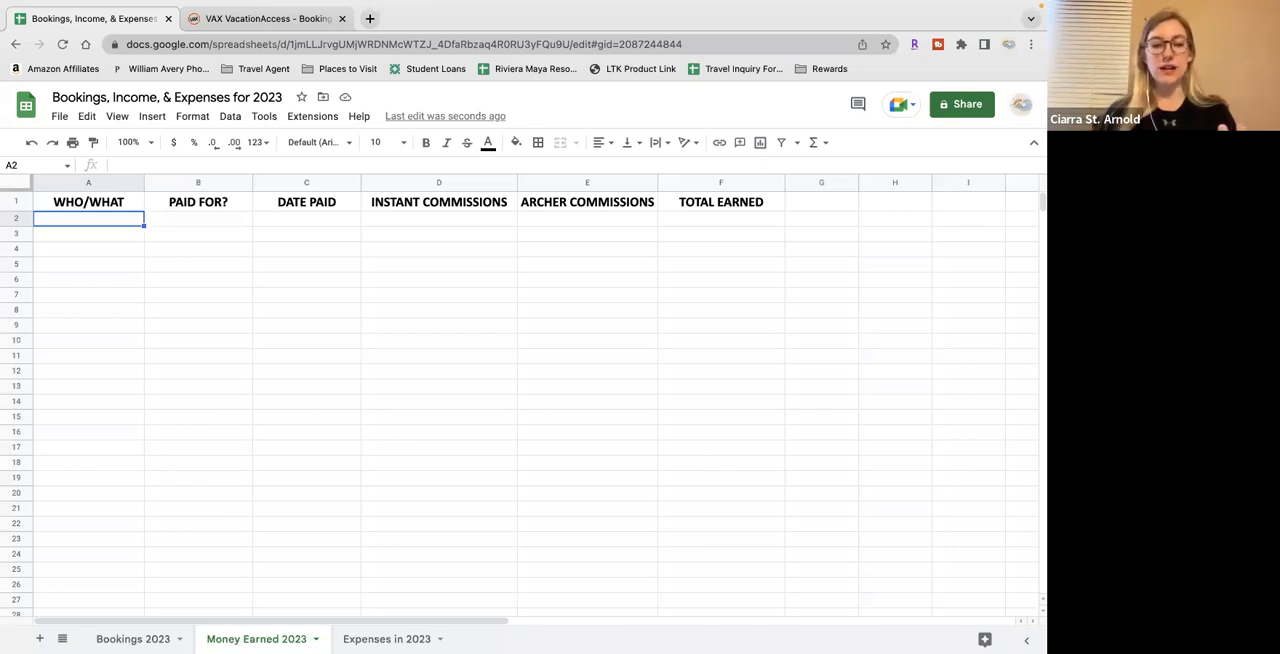
Open the Evolution Travel agent site evotravelagent.com/hiddengems in a new browser tab
left_click(369, 18)
type("evotravelagent.com/hiddengems")
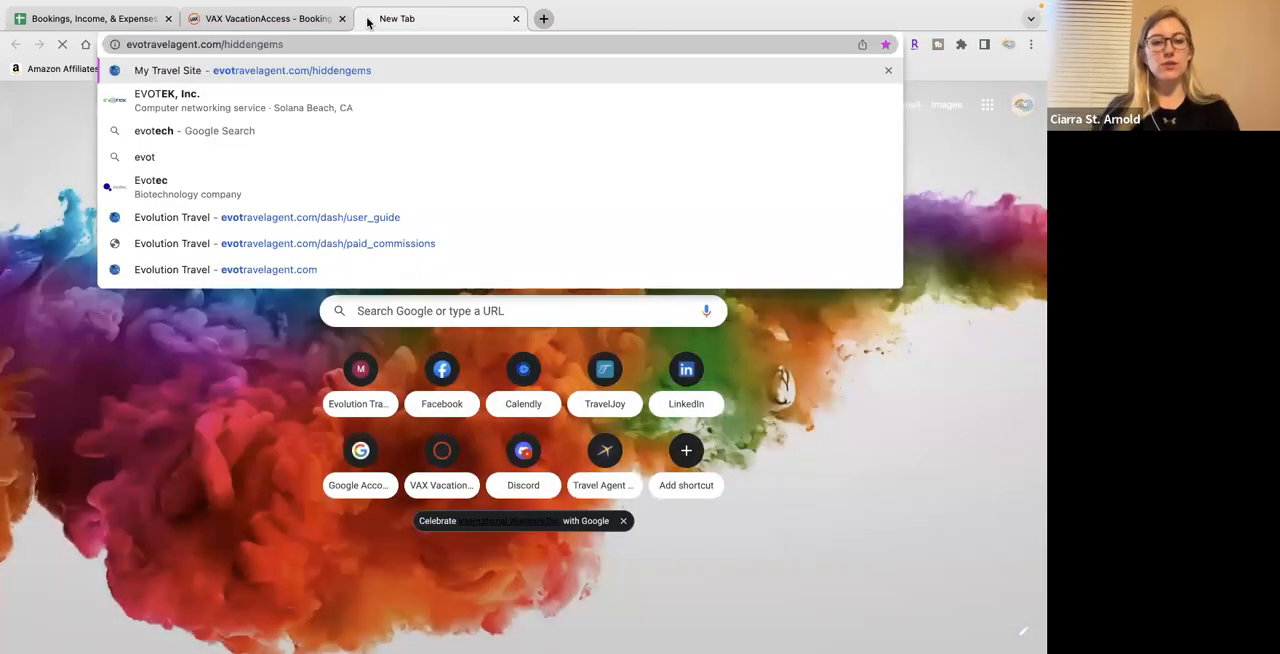
key("Return")
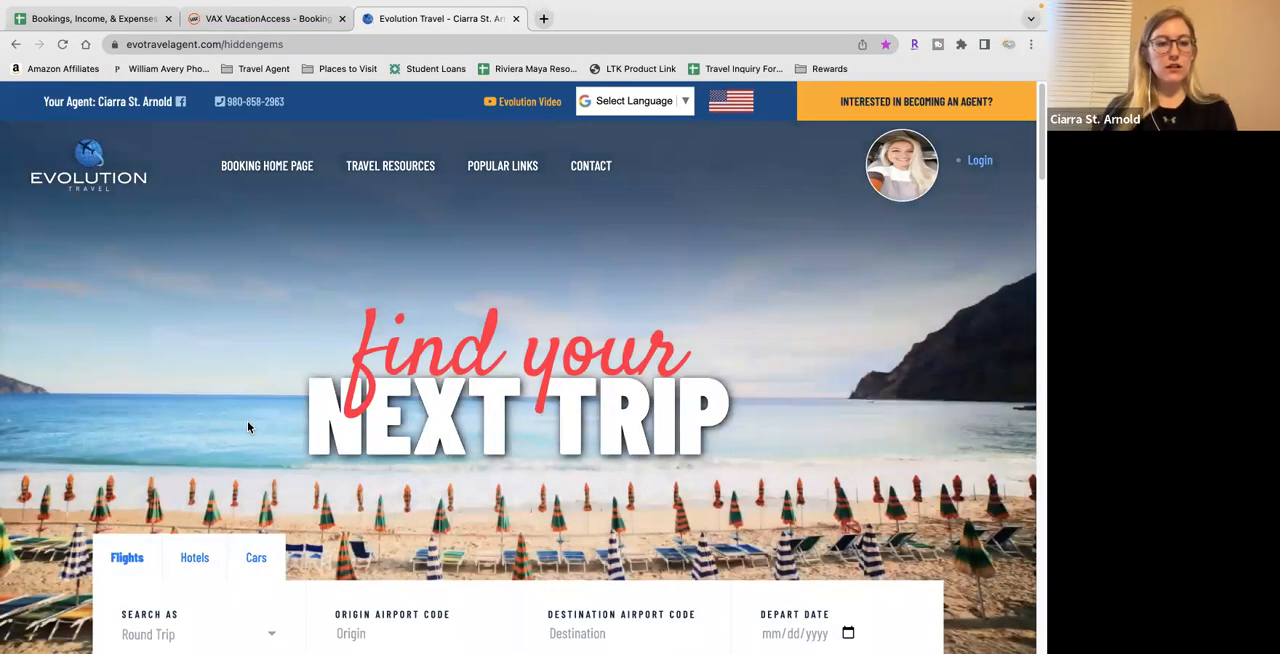
Log in to the Evolution Travel site with the saved agent ID and the account password
left_click(979, 160)
left_click(575, 150)
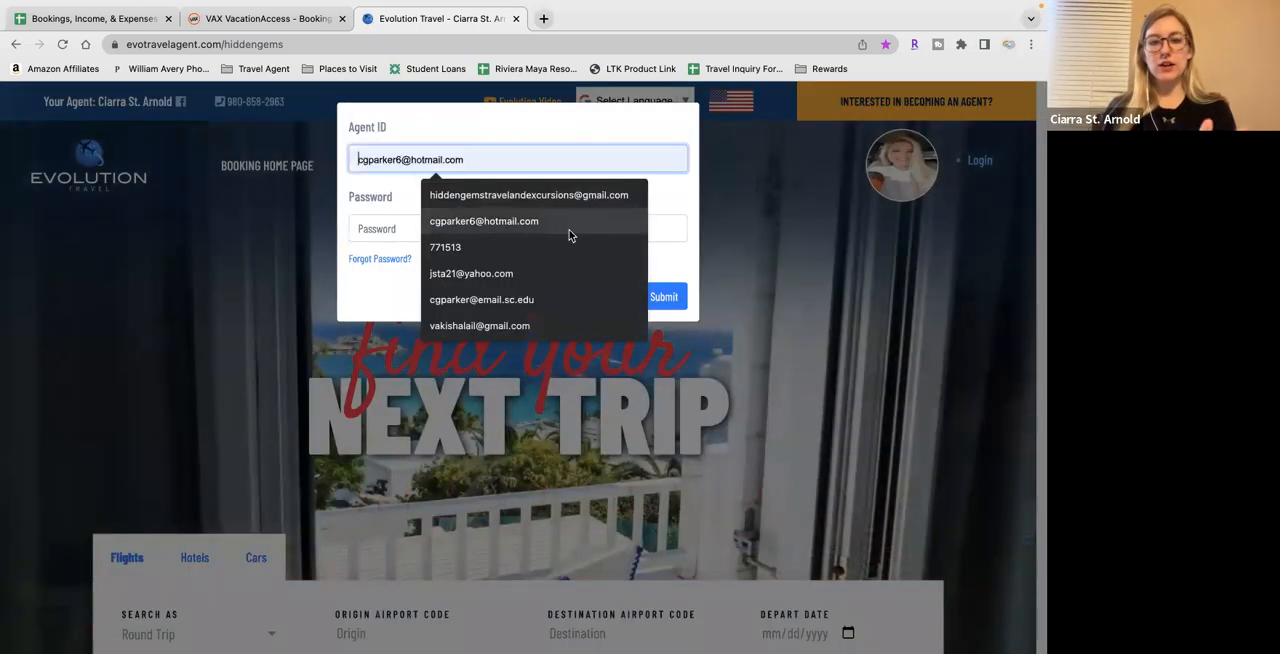
left_click(563, 250)
left_click(563, 225)
type("•••••••••")
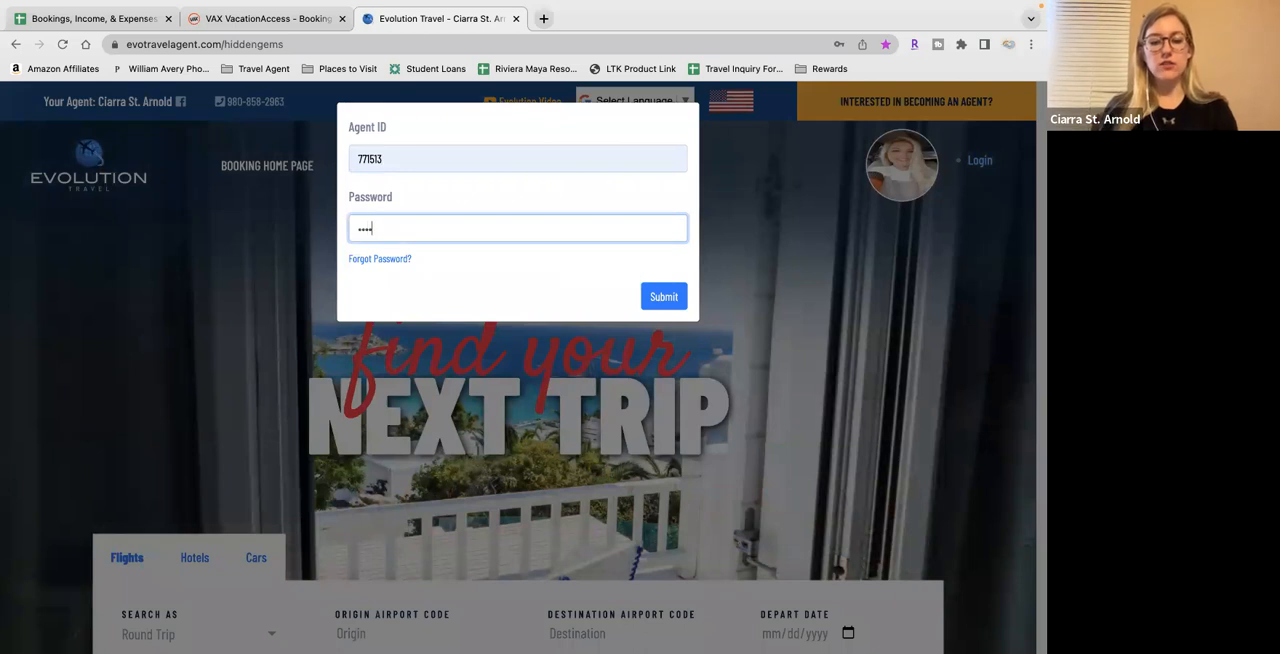
key("Return")
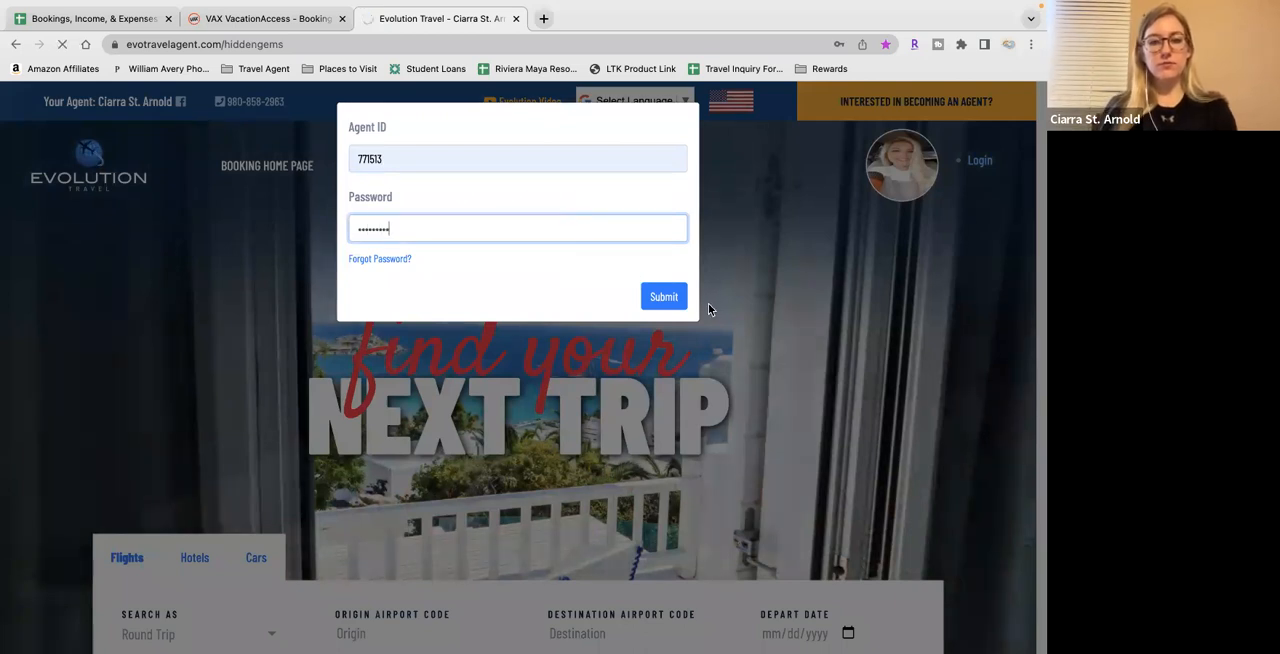
left_click(663, 296)
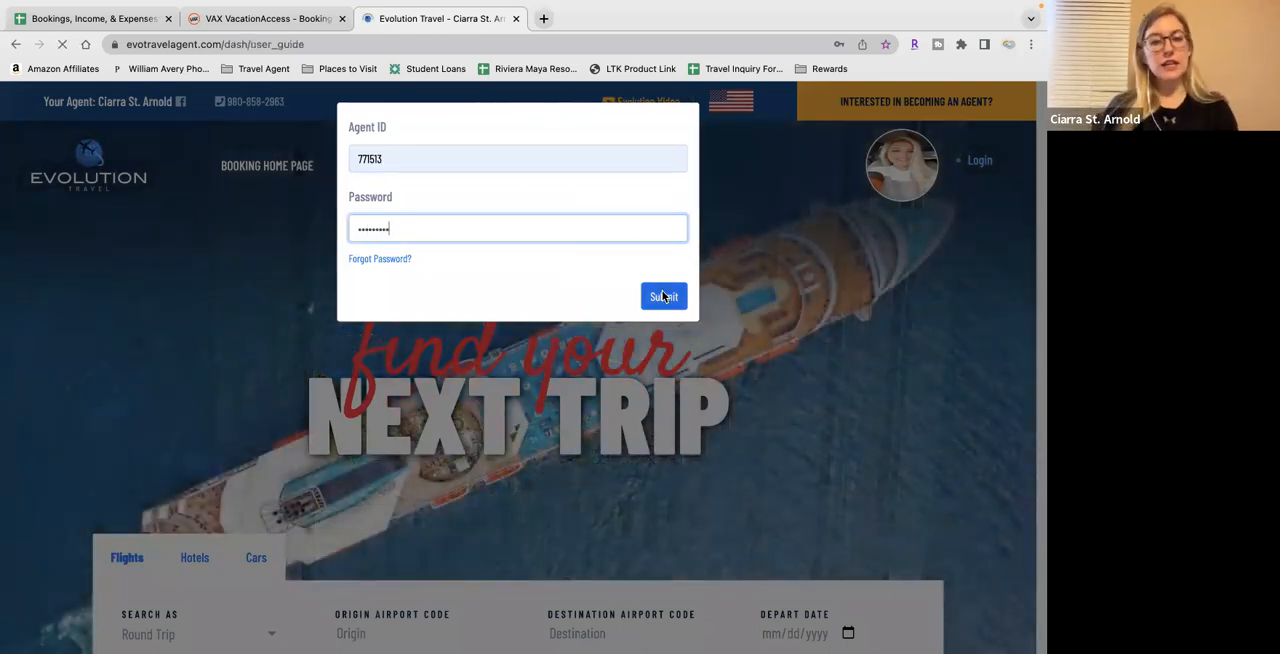
Open the Paid Commissions page, expand the 2023 earnings, and look through the listed payments and their dates
mouse_move(663, 123)
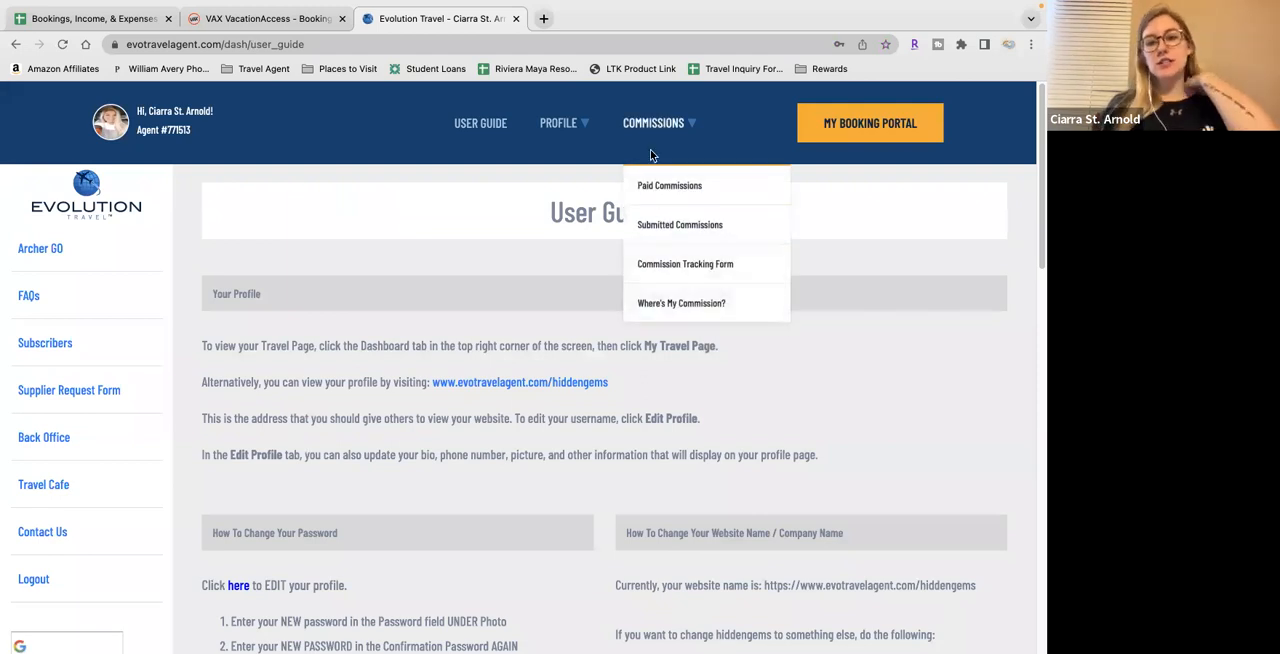
left_click(655, 190)
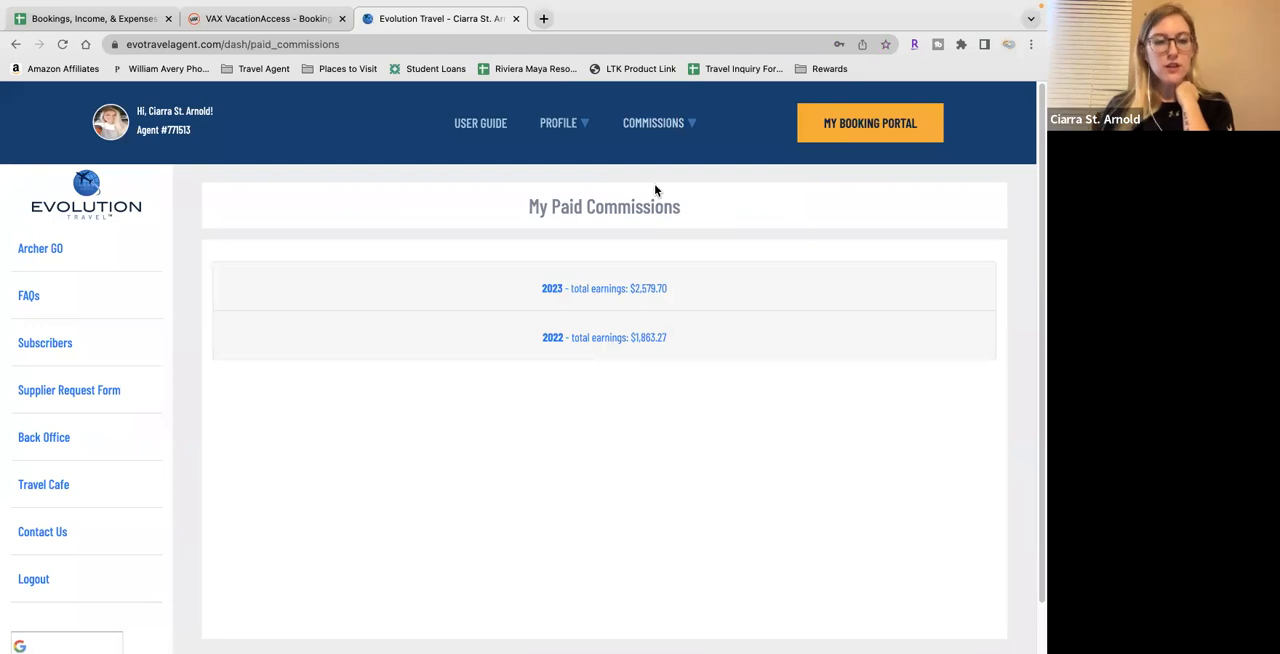
left_click(620, 290)
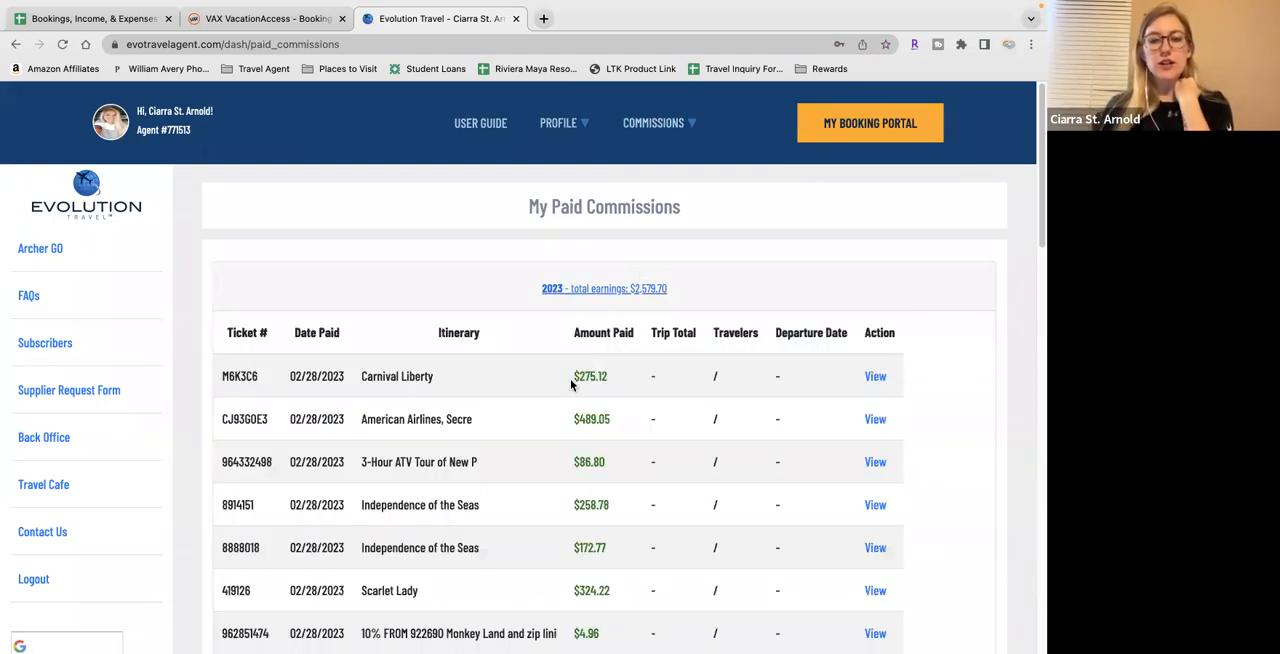
scroll(508, 516, "down", 2)
scroll(508, 514, "down", 1)
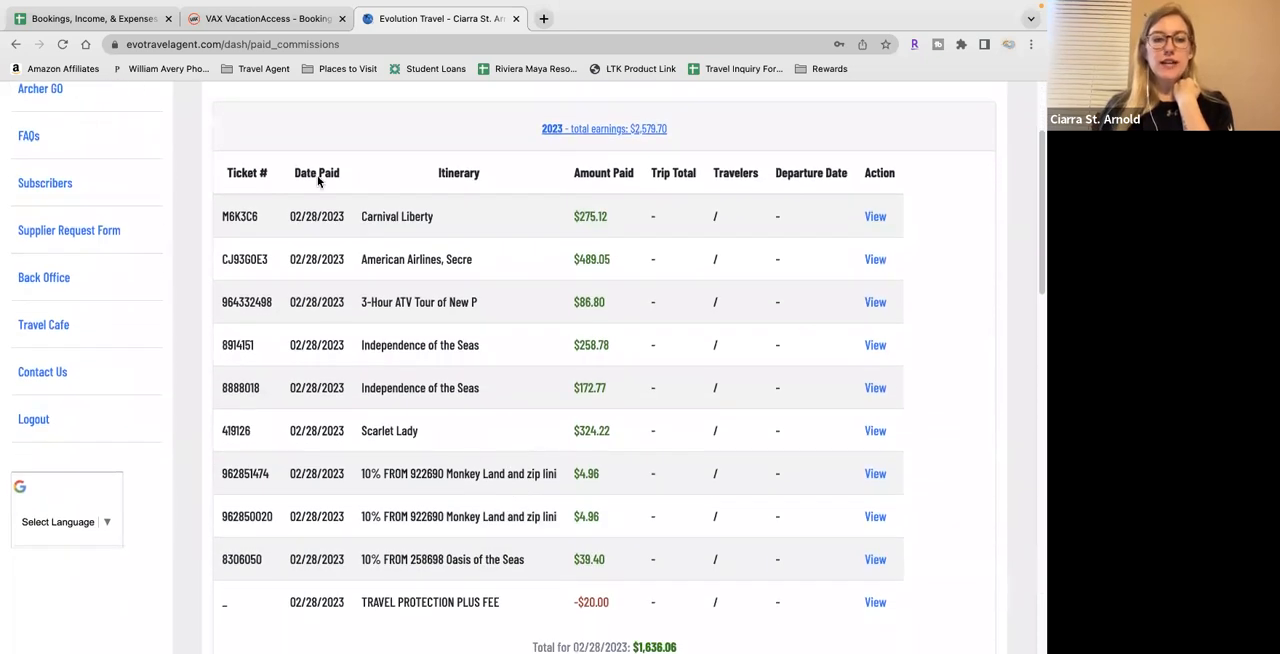
Separate the Evolution Travel tab into its own window and arrange it beside the narrowed spreadsheet so the Itinerary and Amount Paid columns show
scroll(446, 526, "down", 1)
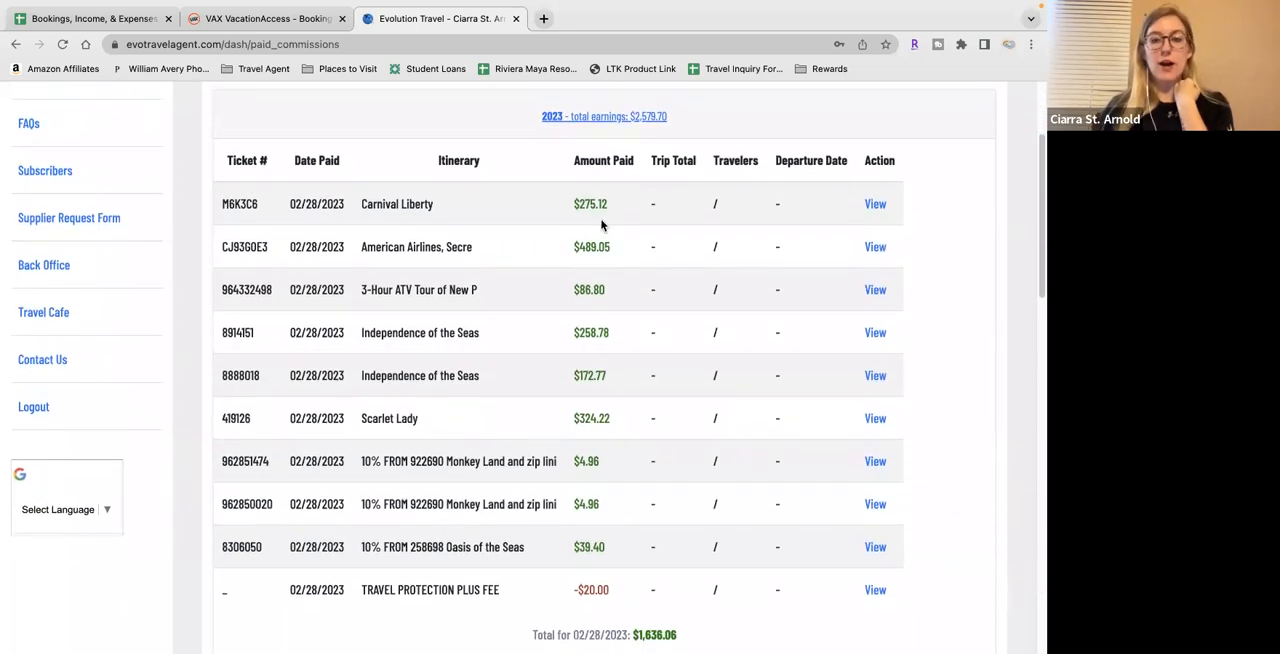
scroll(596, 563, "up", 1)
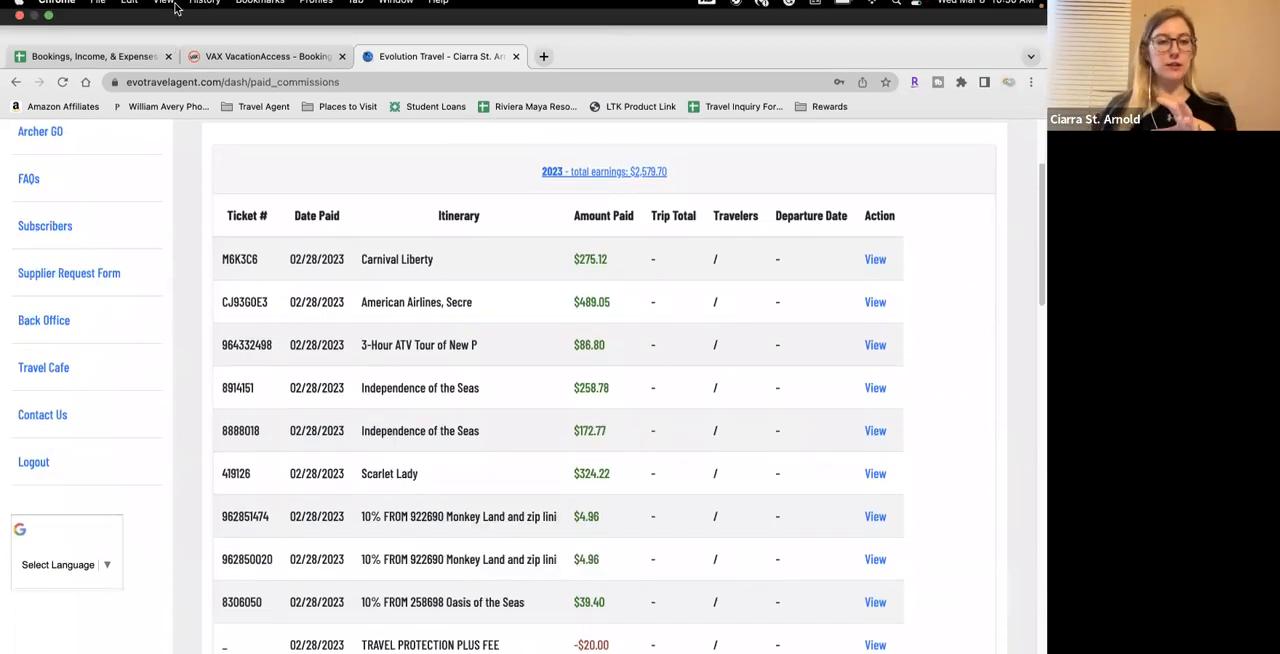
left_click(48, 28)
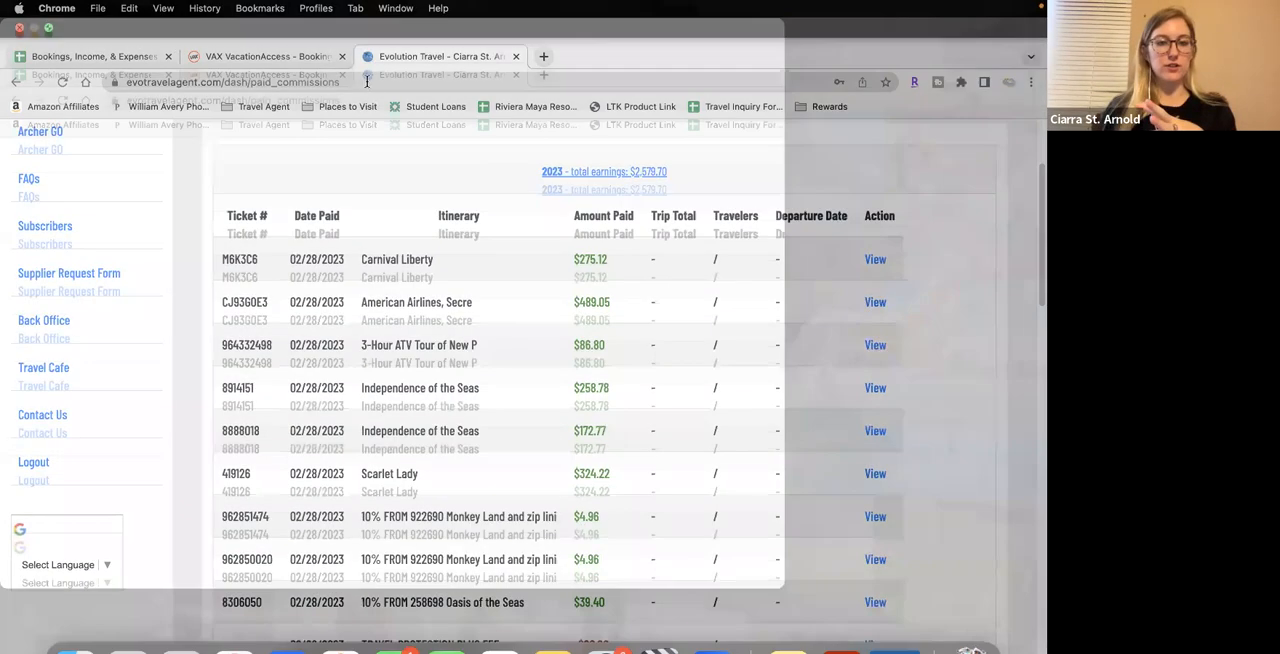
left_click_drag(450, 37, 700, 9)
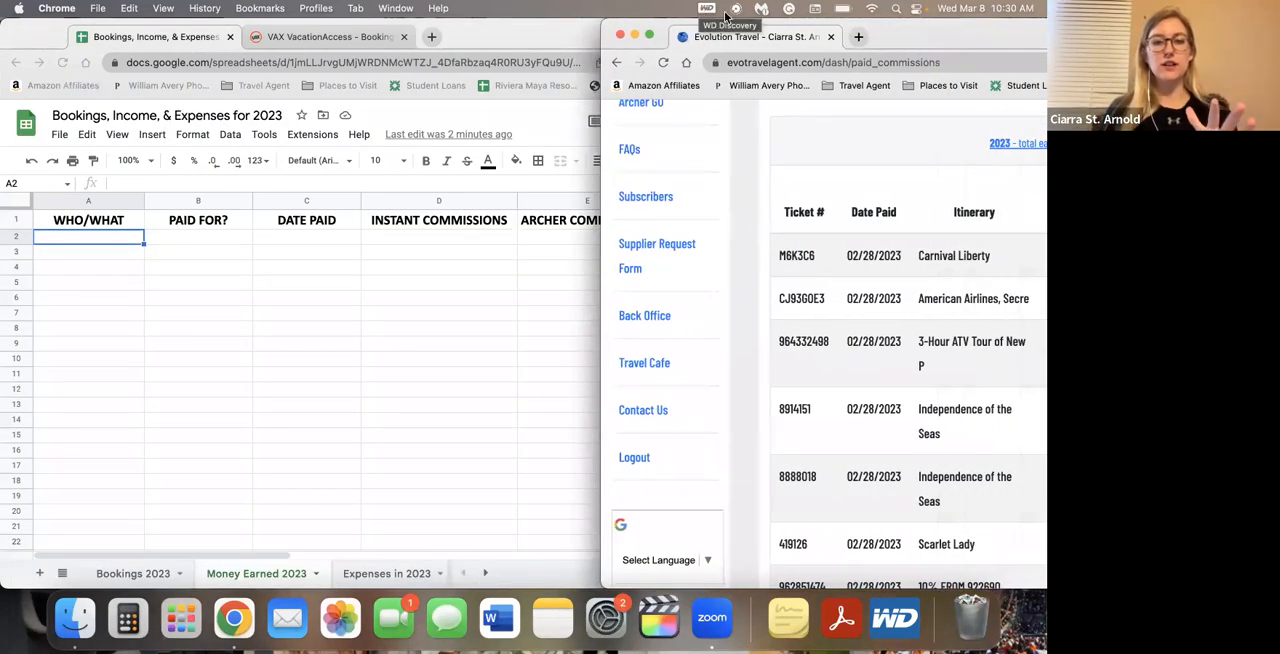
left_click_drag(870, 37, 733, 10)
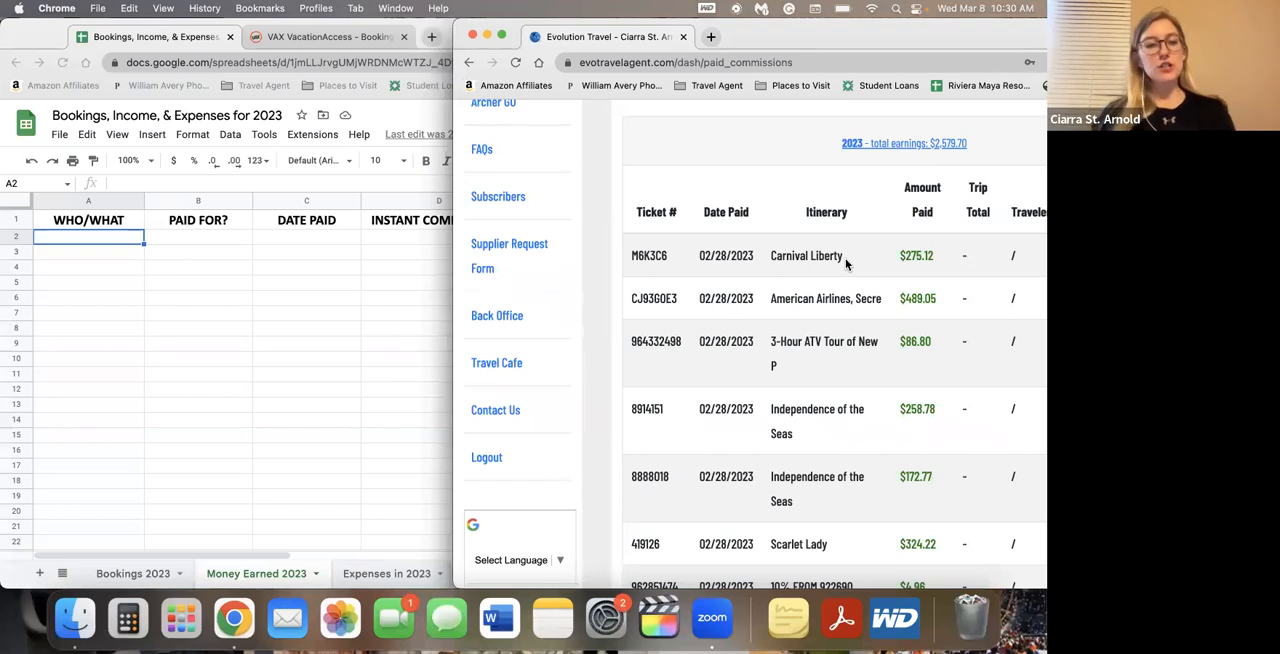
left_click(123, 241)
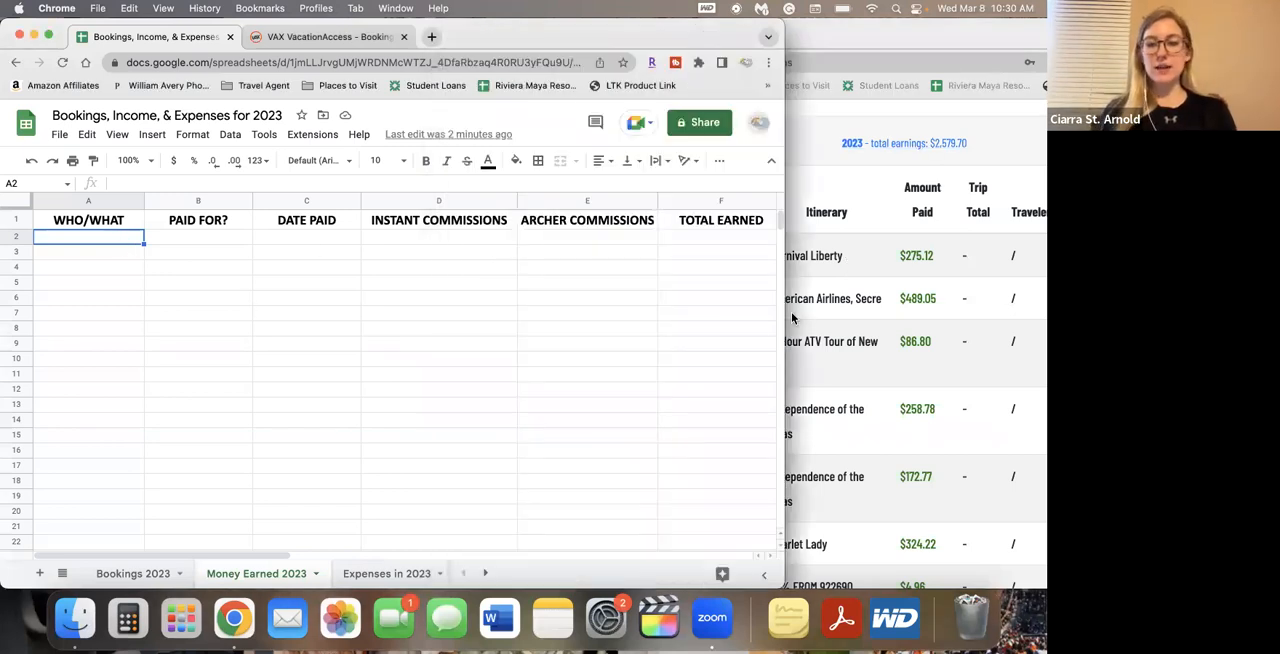
left_click_drag(784, 314, 605, 300)
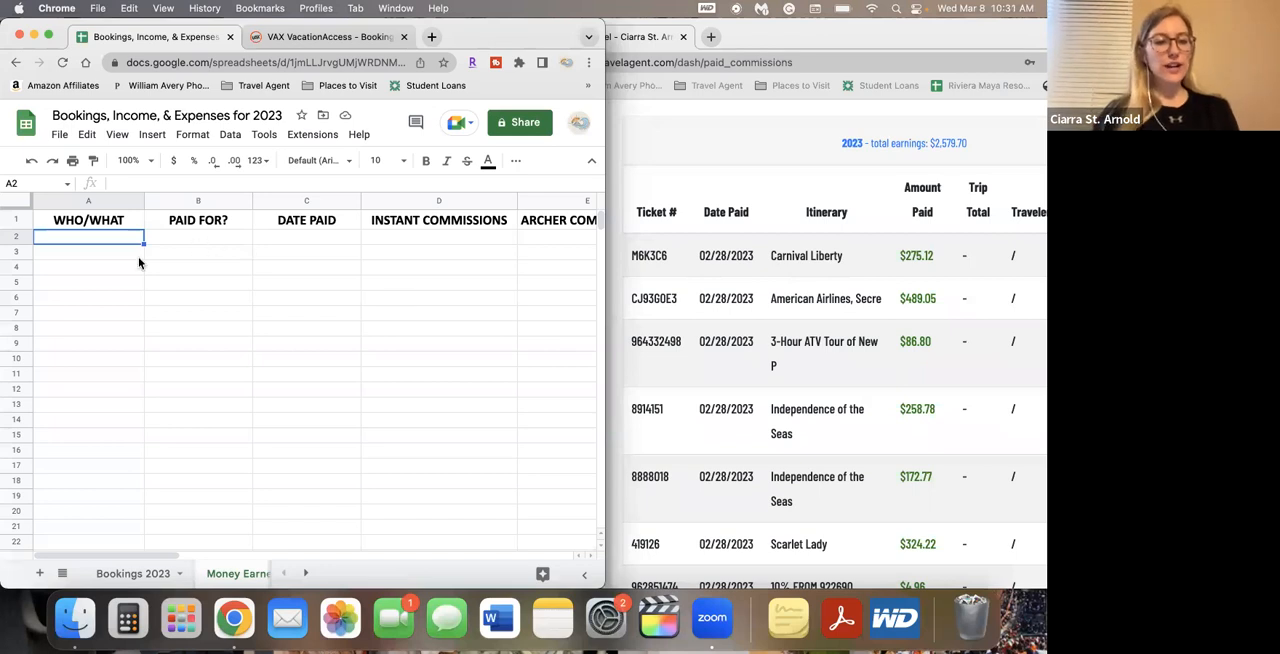
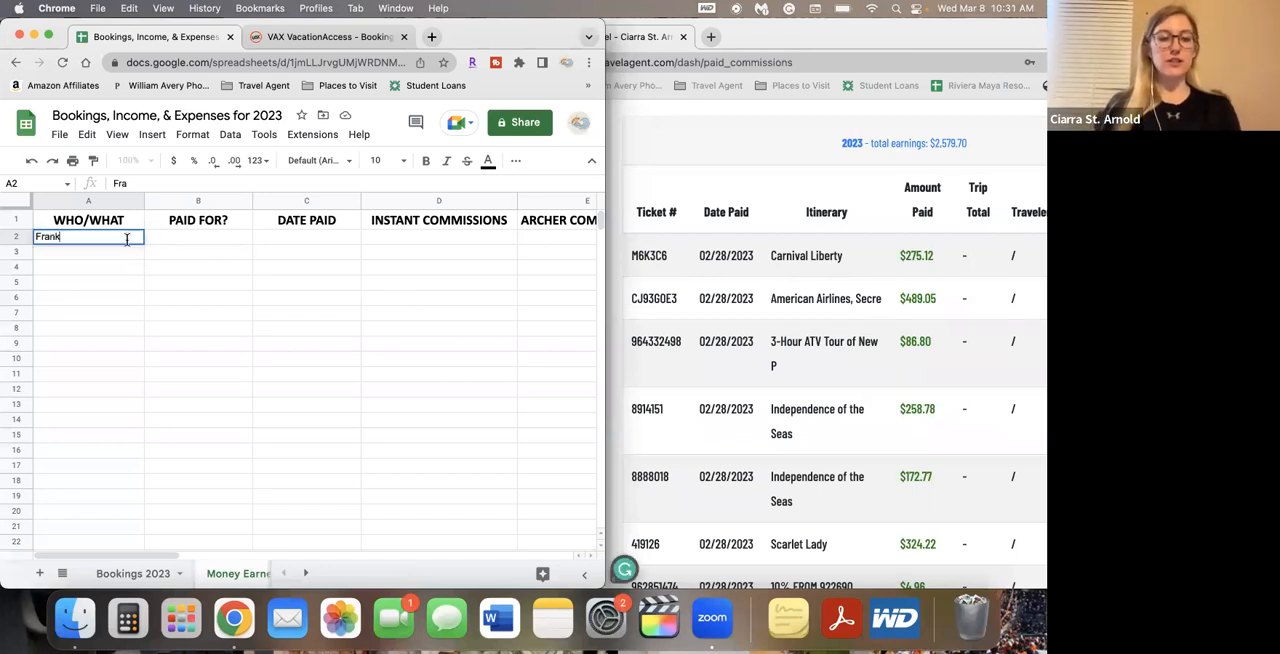
Fill row 2 of Money Earned 2023 with the customer's full name, Carnival Cruise as PAID FOR?, and 2/28 as DATE PAID
key("Tab")
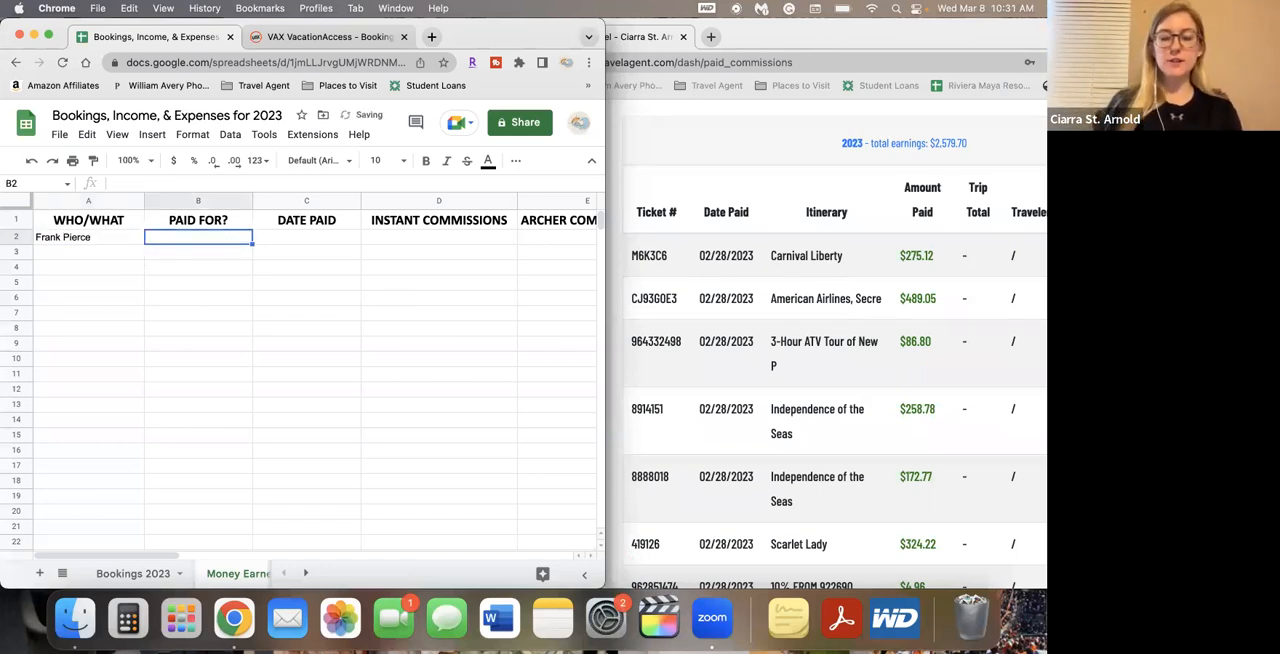
type("C")
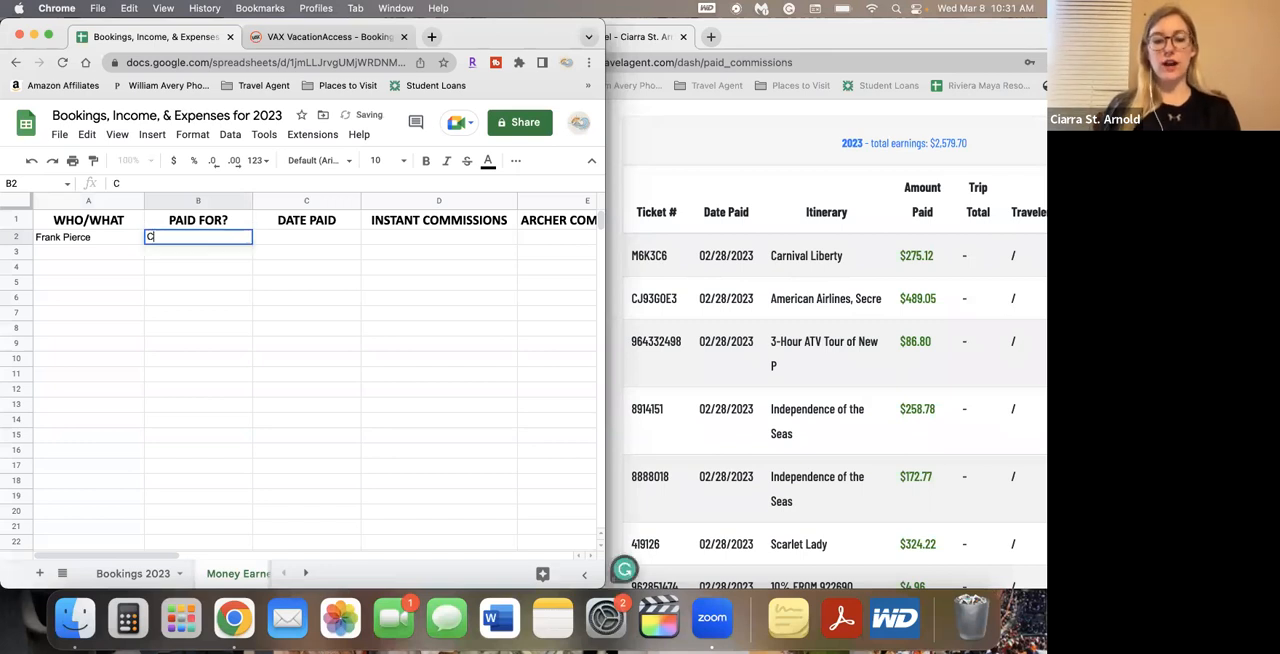
type("arnival Cruise")
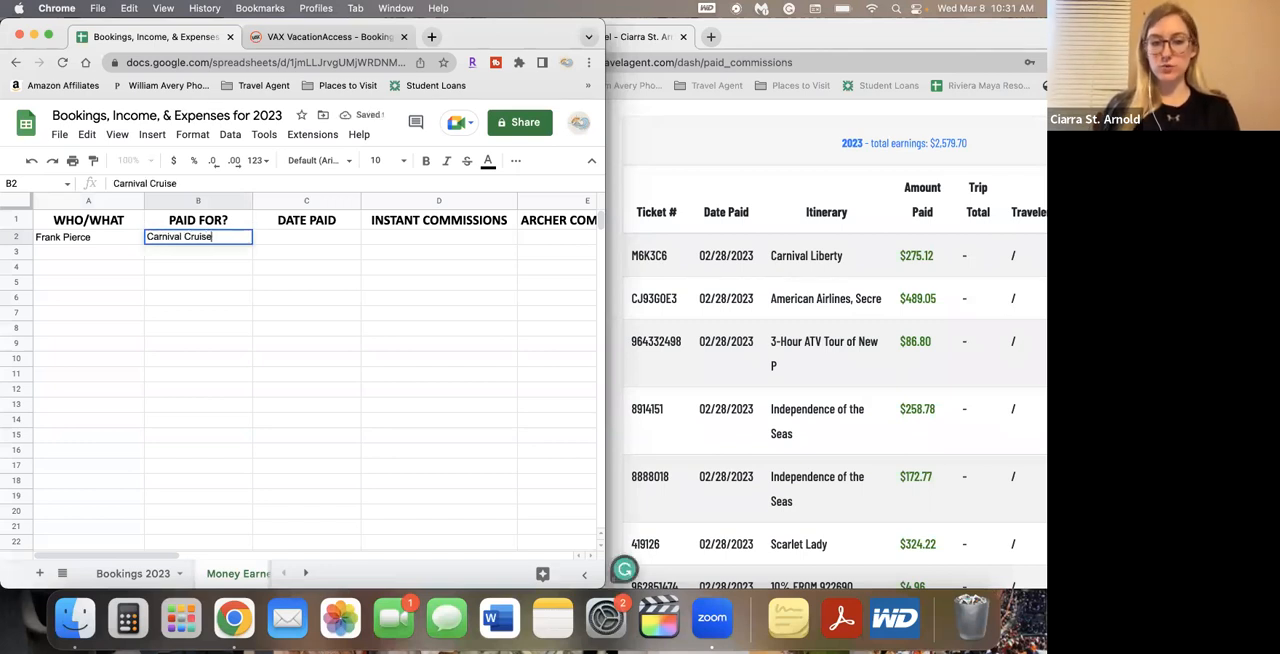
key("Tab")
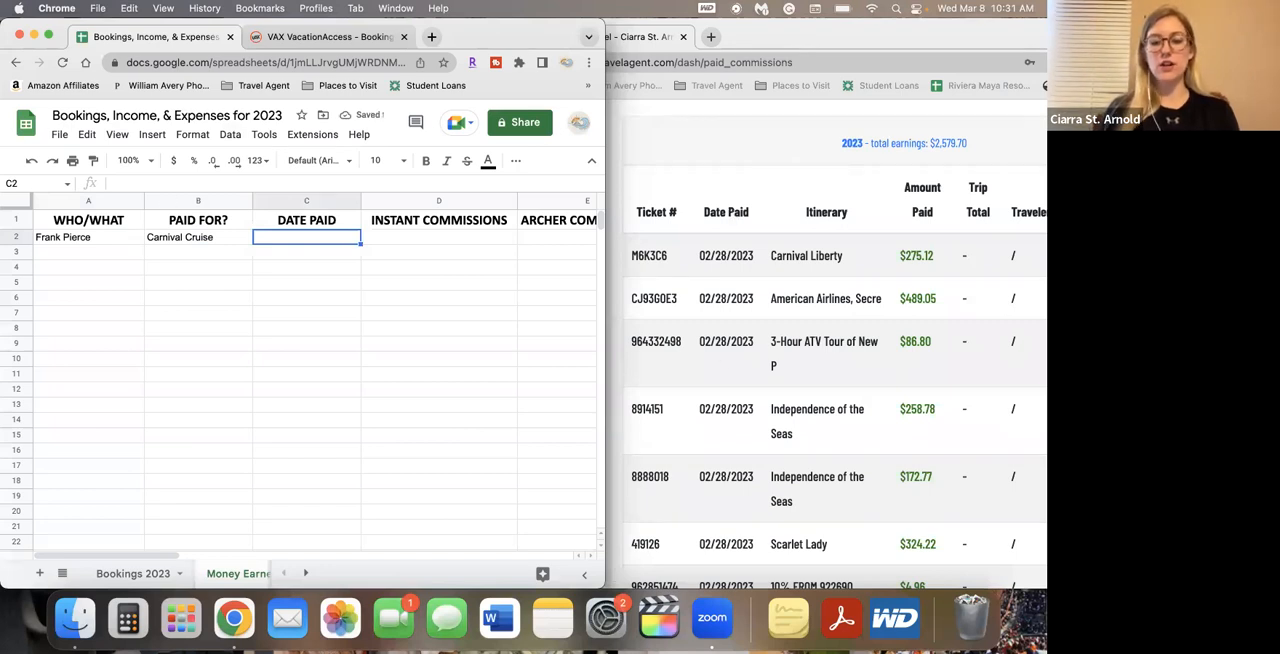
type("2/28")
key("Tab")
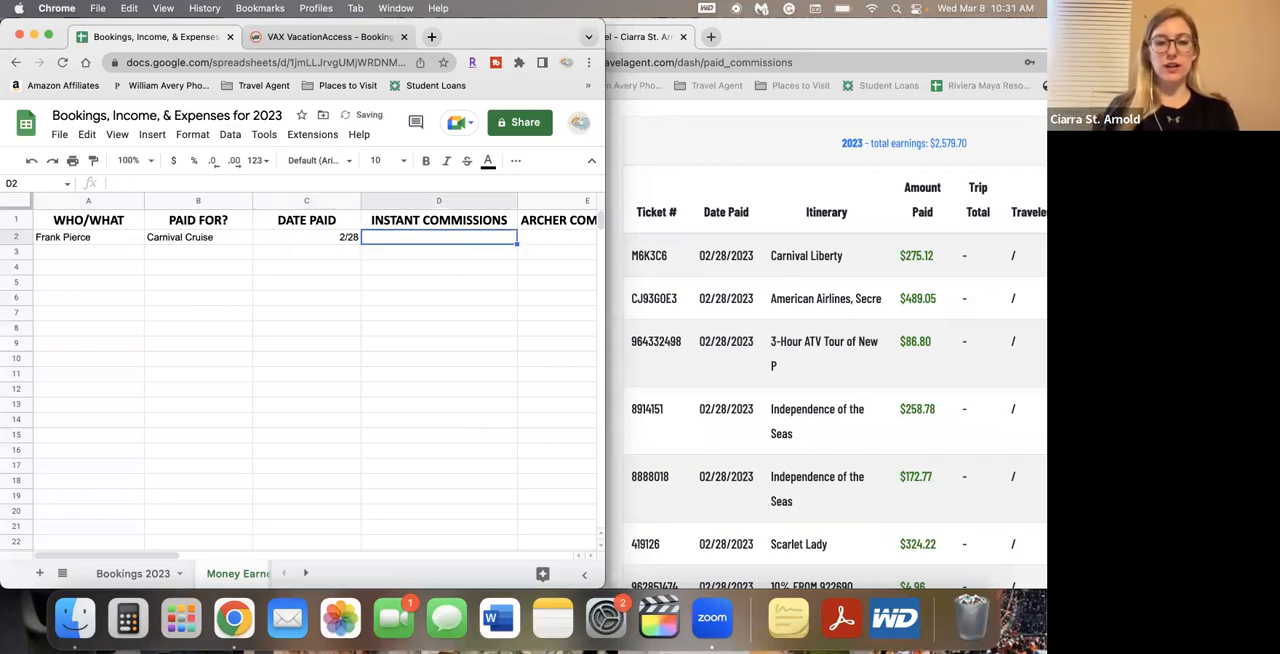
Format the whole DATE PAID column with the Date number format
left_click(297, 201)
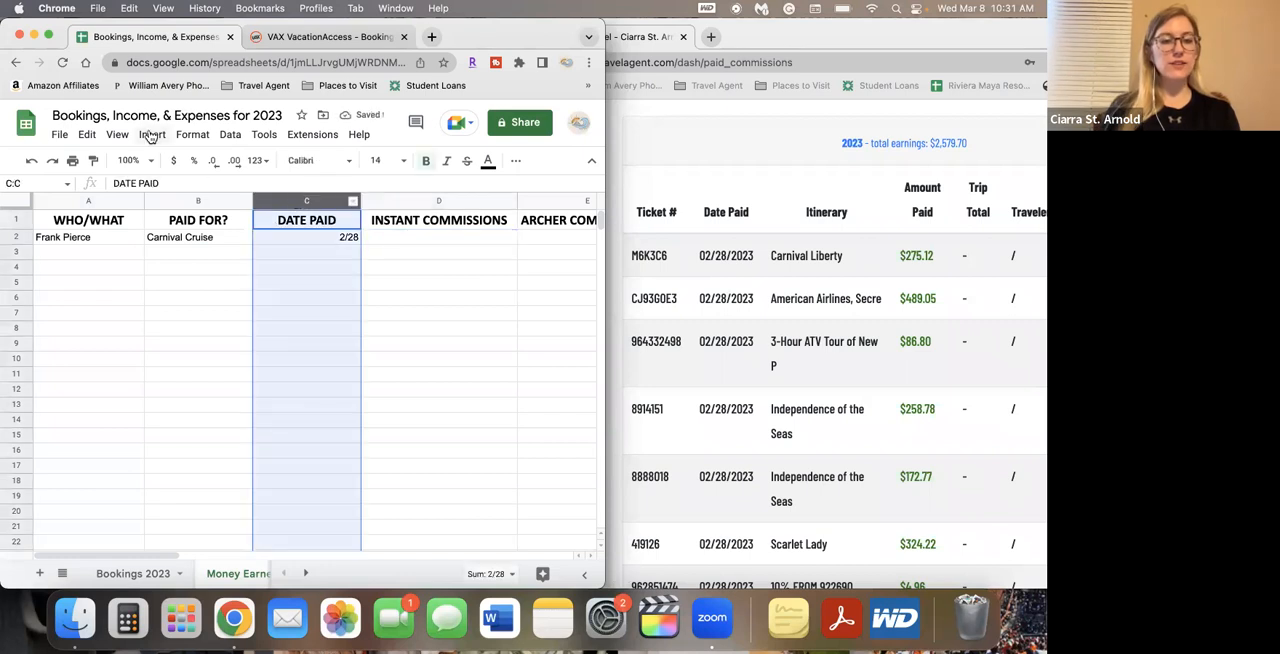
left_click(190, 136)
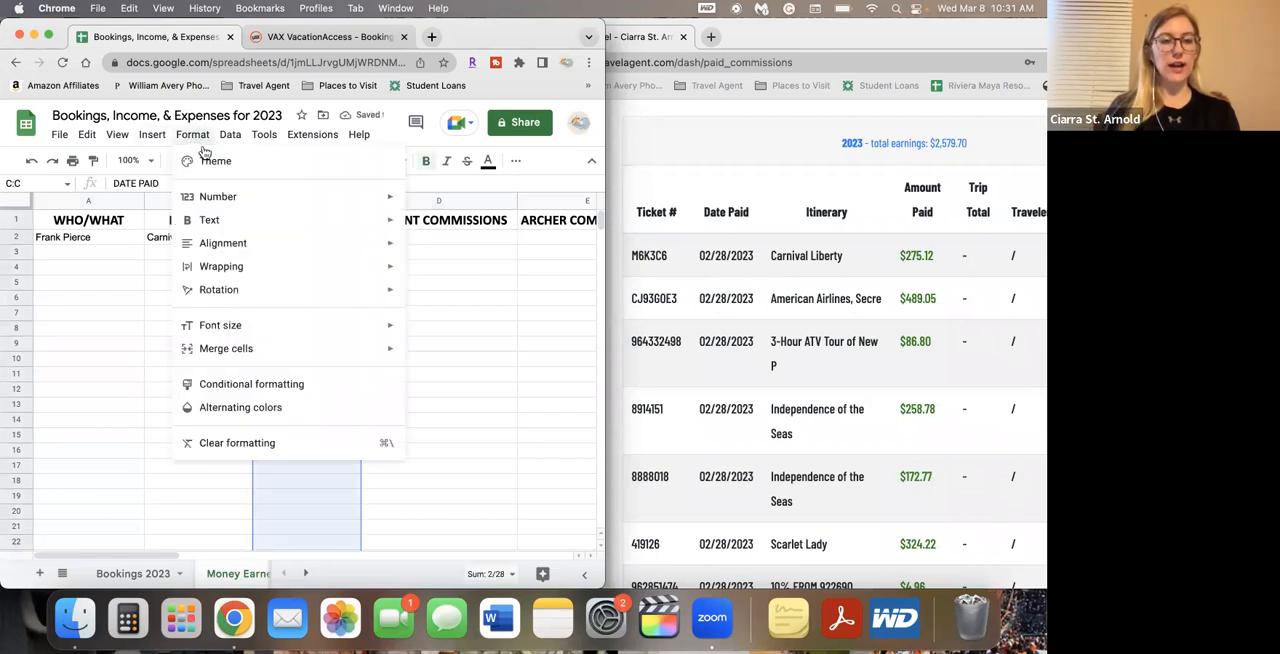
mouse_move(266, 196)
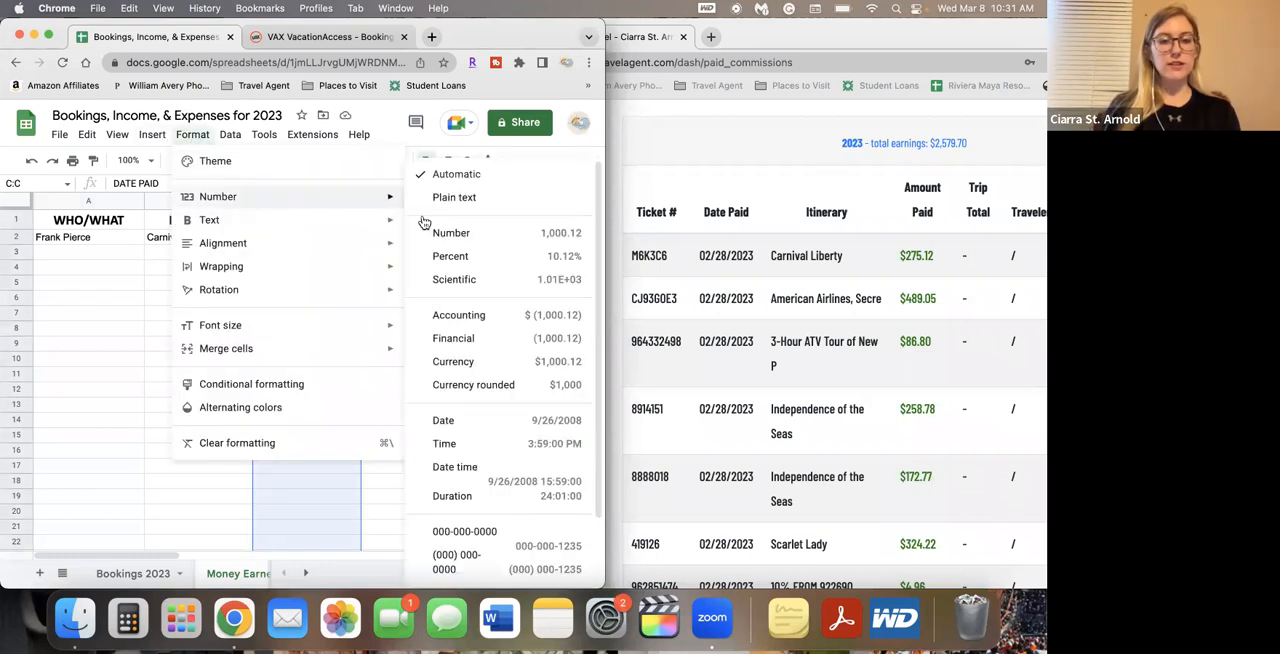
left_click(461, 420)
Apply the Currency number format to the INSTANT COMMISSIONS, ARCHER COMMISSIONS and TOTAL EARNED columns
scroll(465, 240, "right", 2)
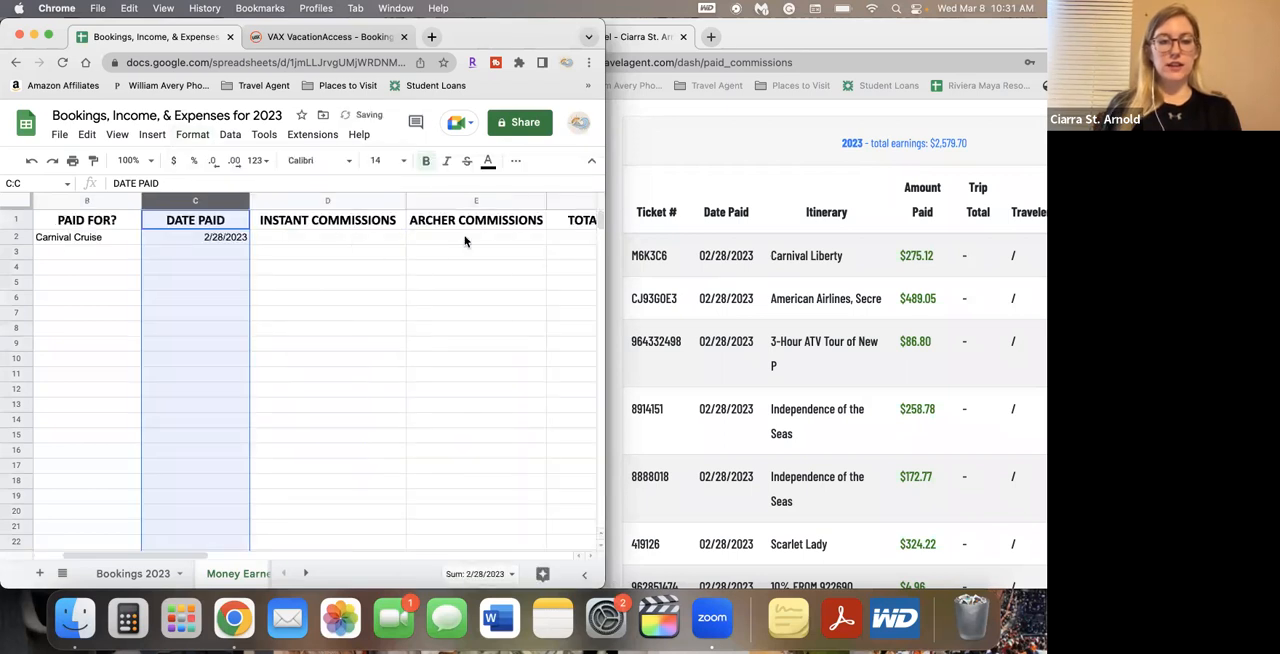
left_click(360, 200)
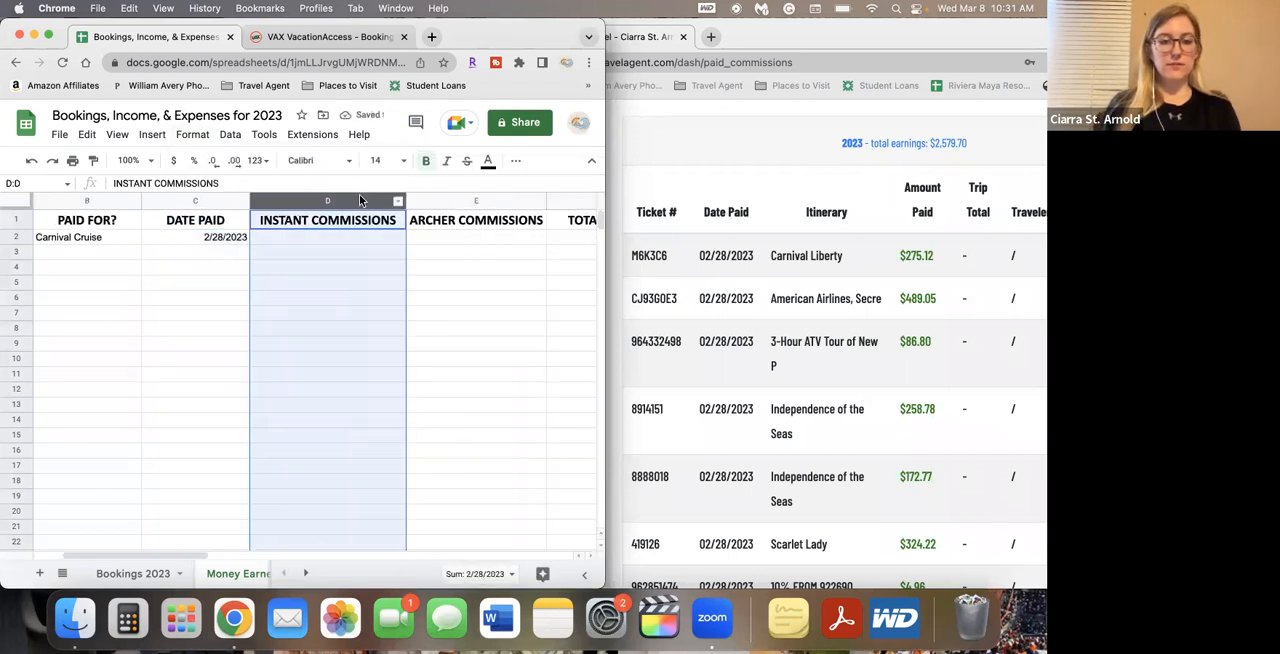
left_click(563, 204, "shift")
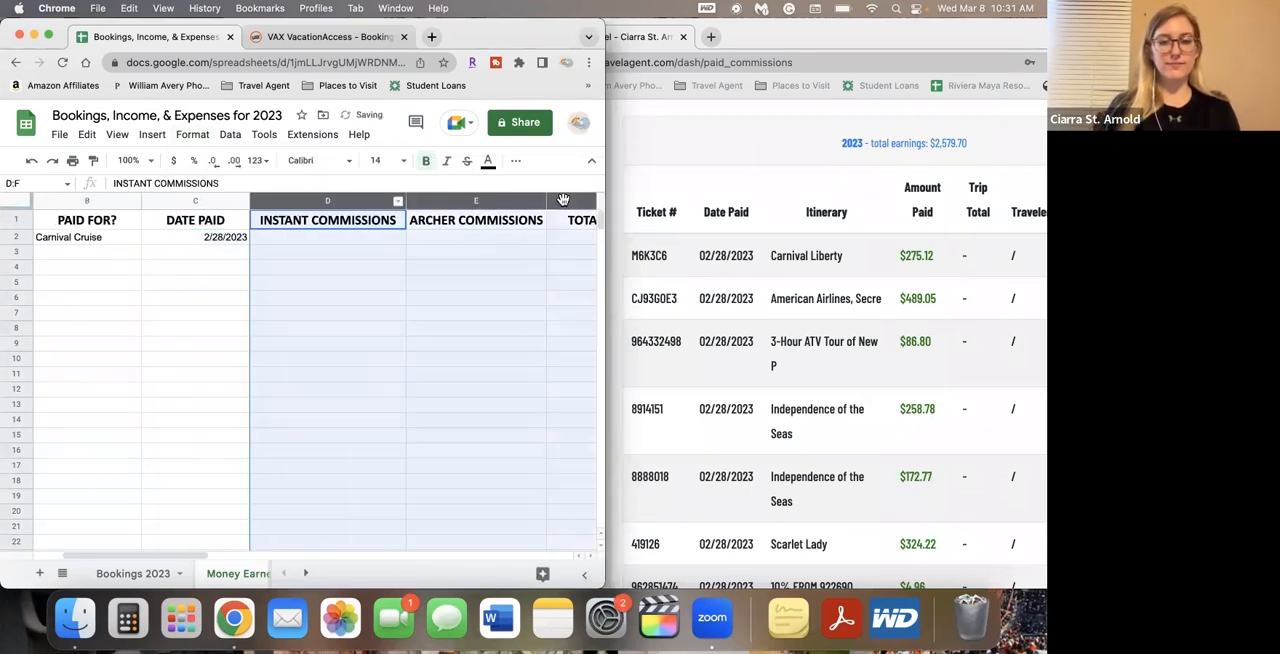
left_click(193, 134)
mouse_move(355, 198)
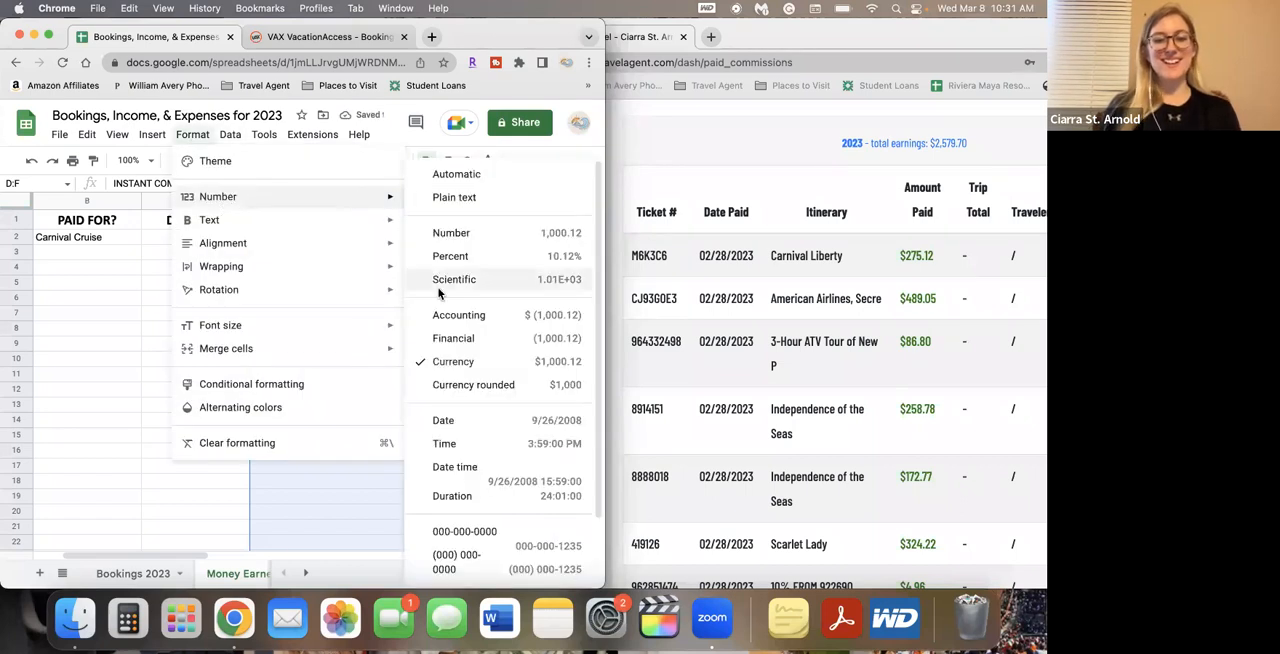
left_click(453, 362)
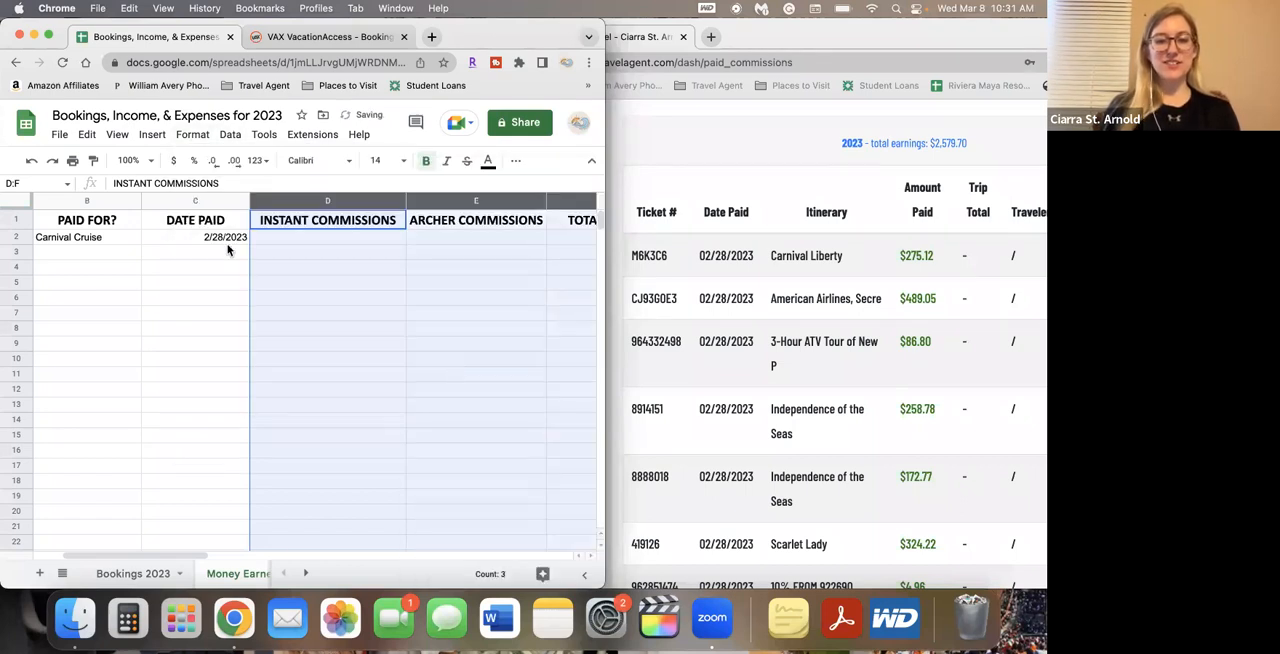
scroll(352, 276, "right", 2)
scroll(352, 276, "left", 3)
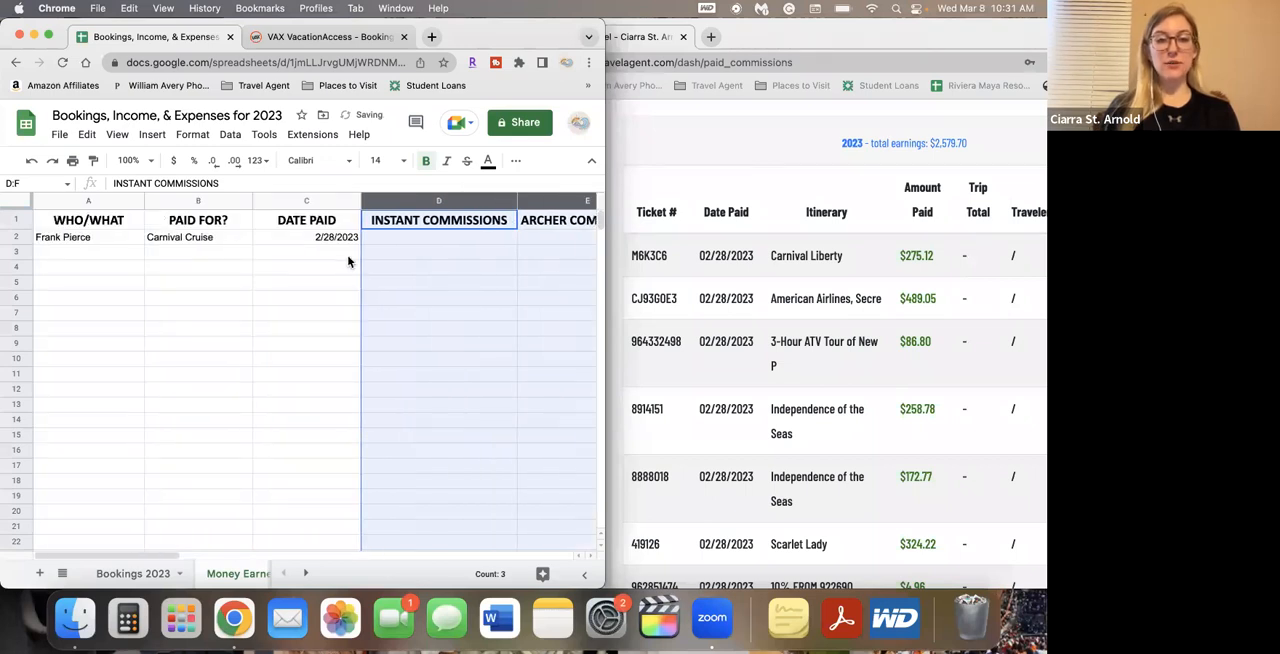
Enter 275.12 as the ARCHER COMMISSIONS amount for the Carnival cruise in cell E2
left_click(343, 242)
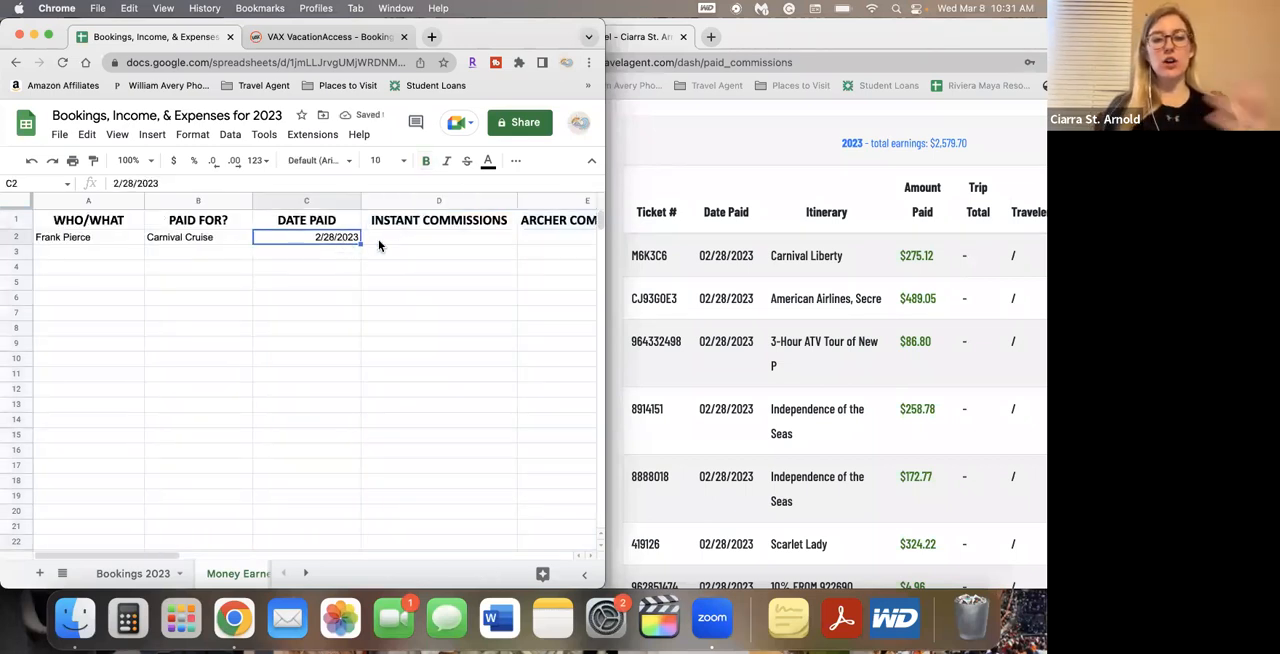
left_click(388, 242)
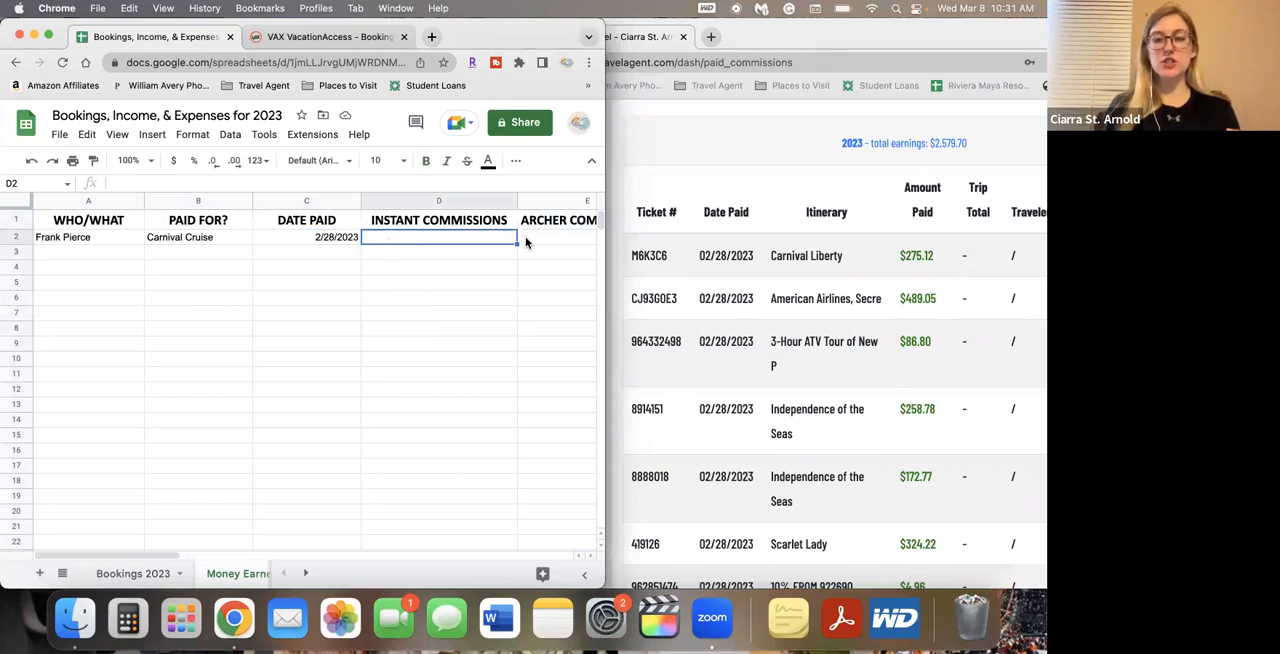
left_click(524, 242)
scroll(450, 327, "right", 2)
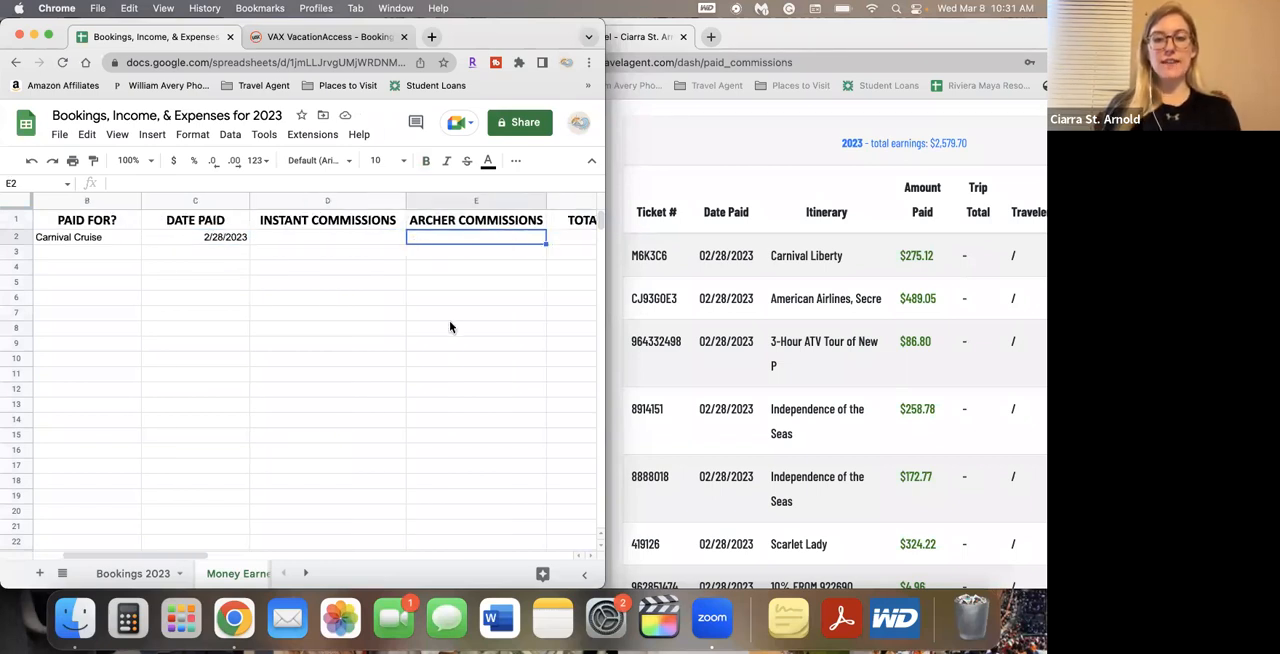
type("275.12")
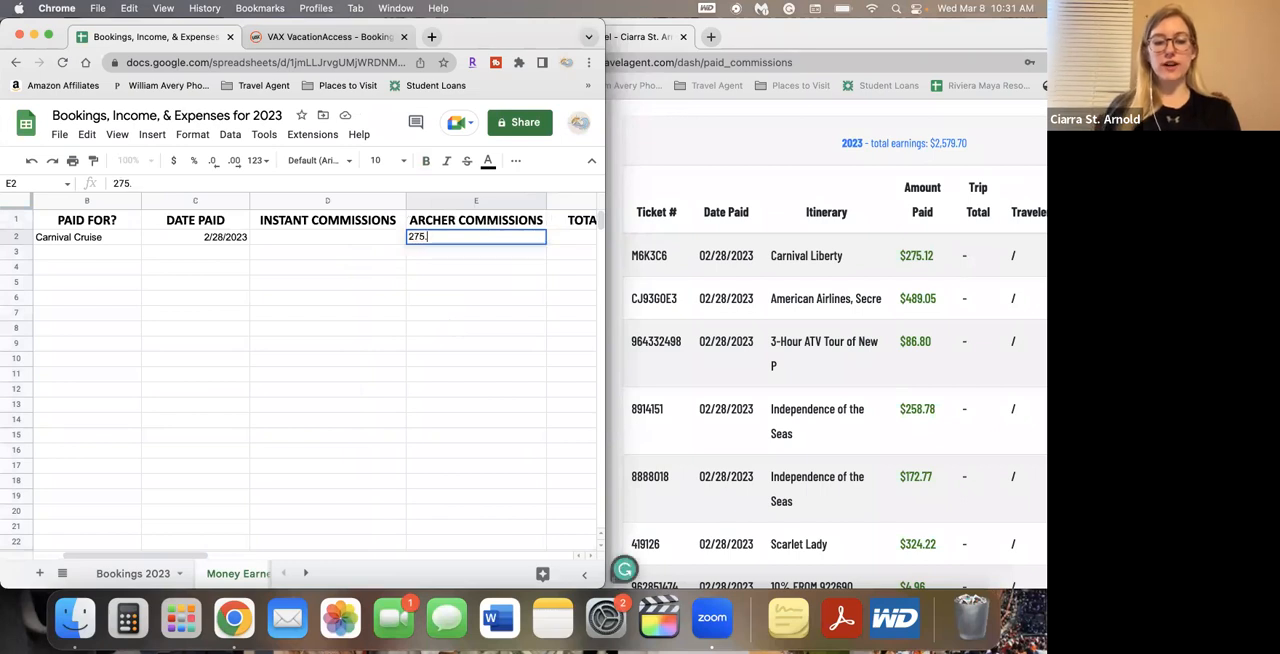
key("Return")
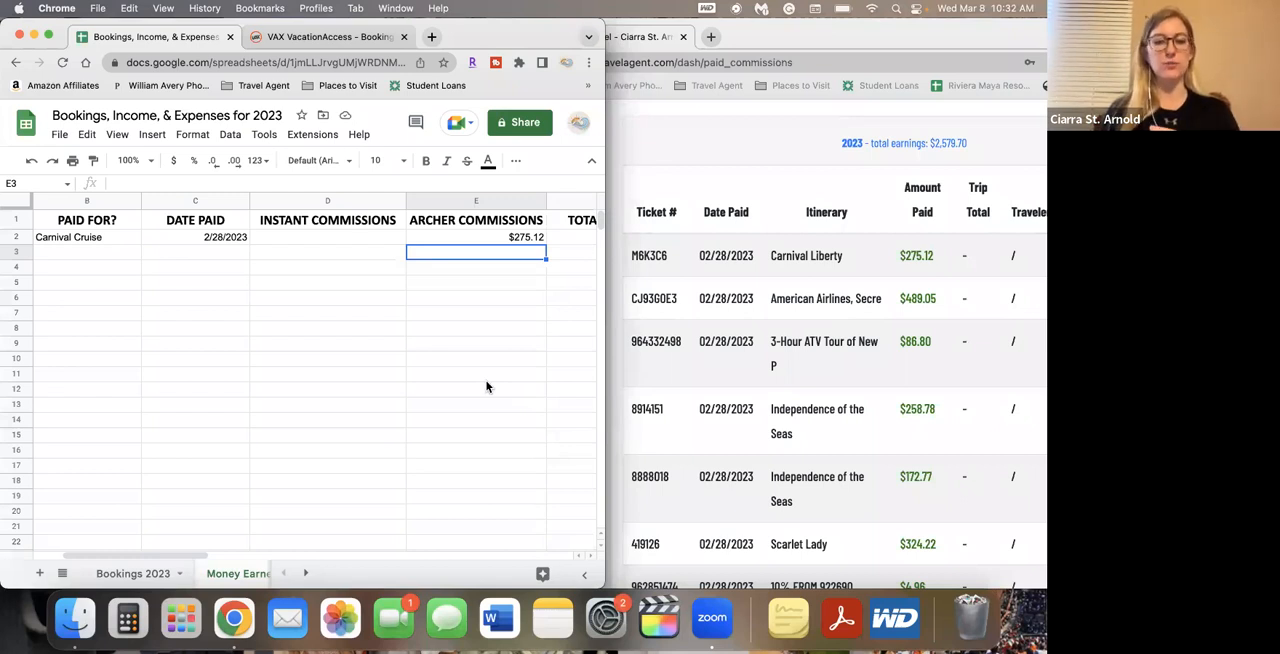
Total the row's commissions in TOTAL EARNED cell F2 with the formula =SUM(D2:E2)
scroll(487, 387, "right", 2)
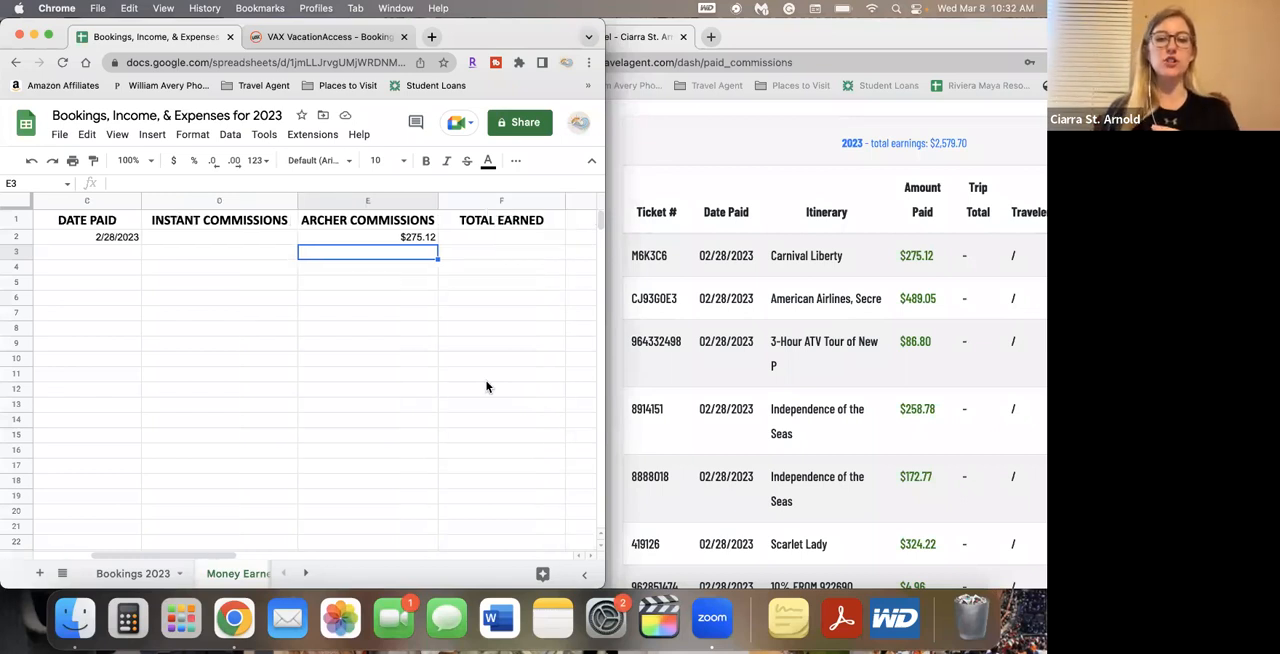
left_click(487, 240)
type("=SUM(")
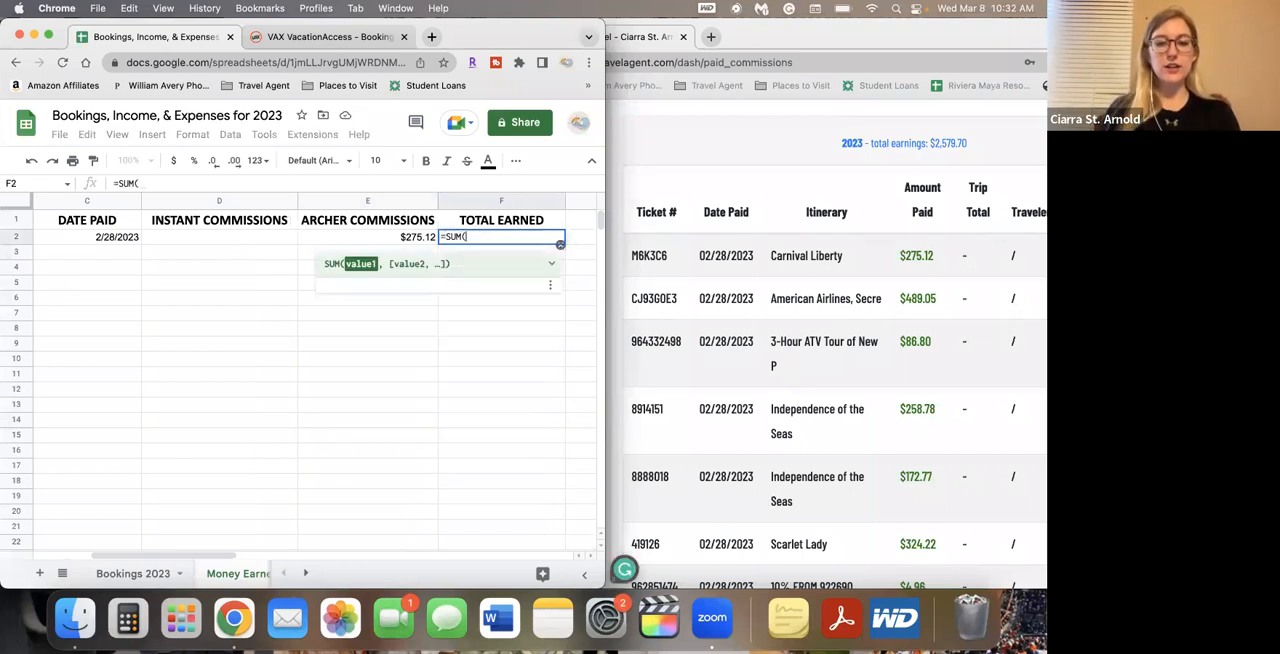
left_click_drag(215, 242, 326, 242)
type(")")
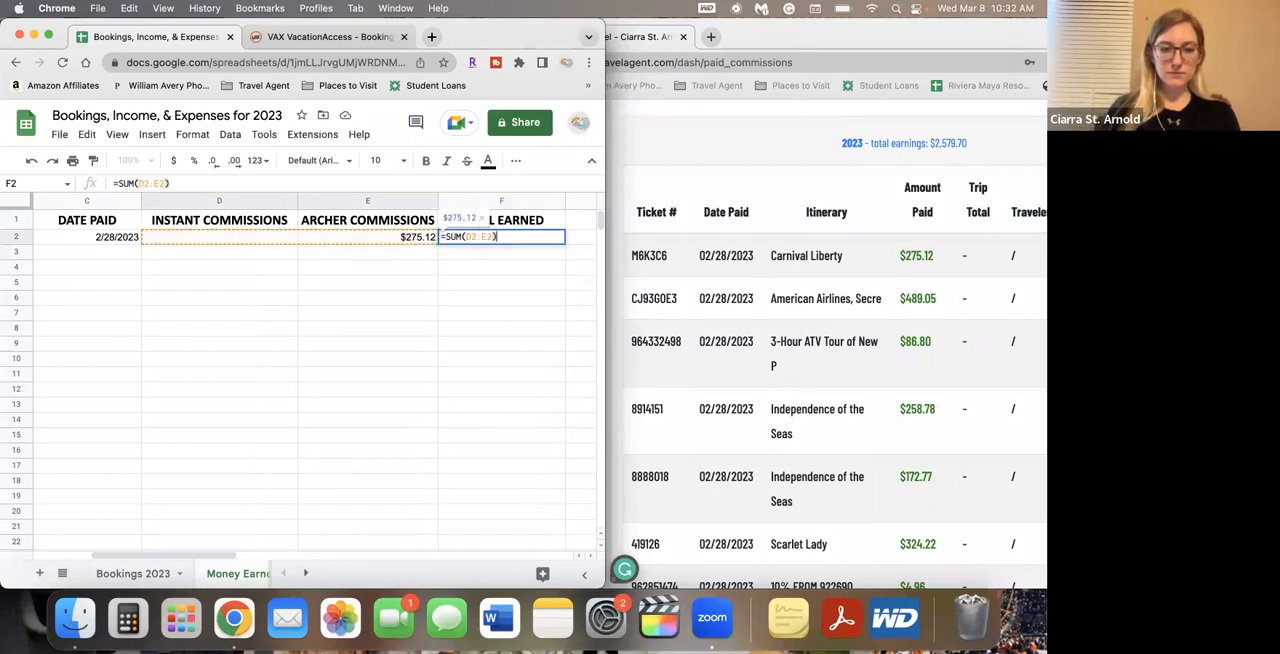
key("Return")
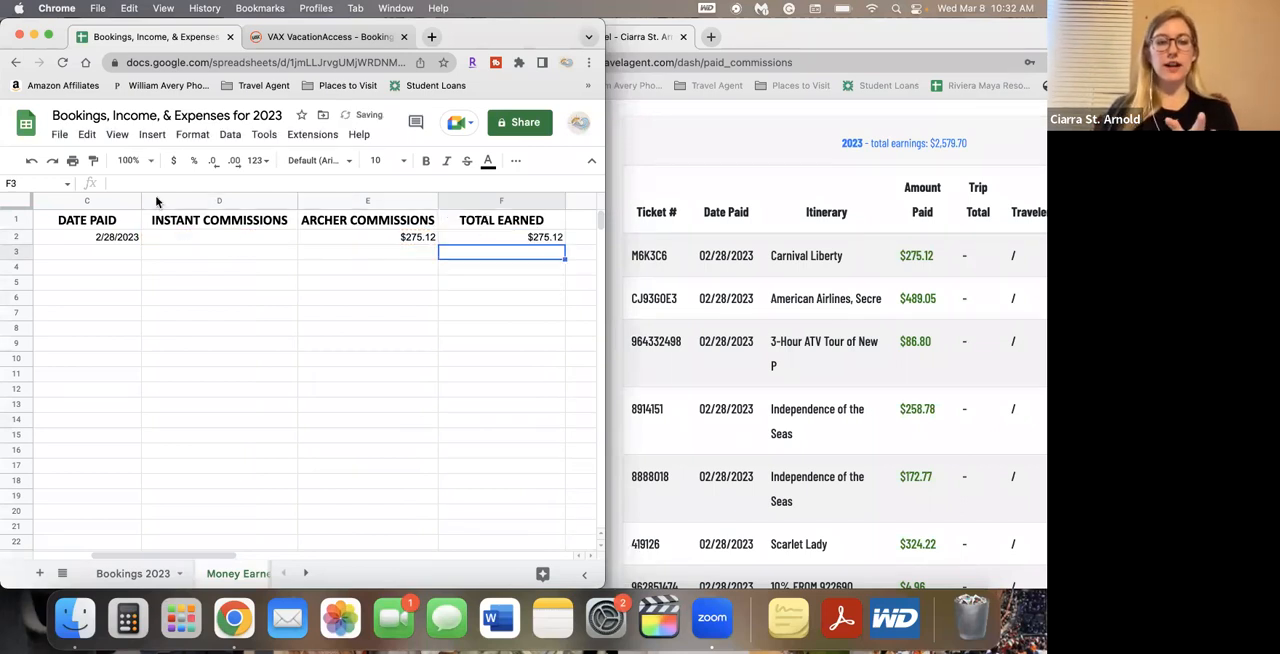
Center-align all cells of the Money Earned 2023 sheet horizontally, then deselect the sheet
left_click(17, 205)
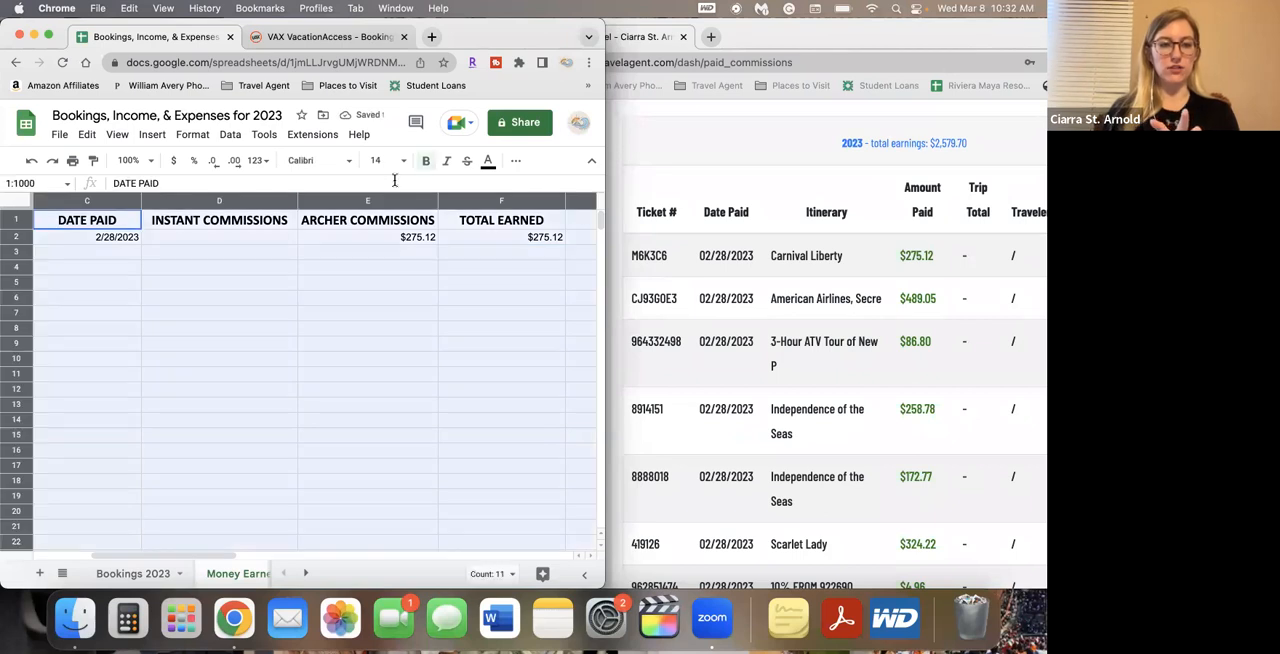
left_click(515, 161)
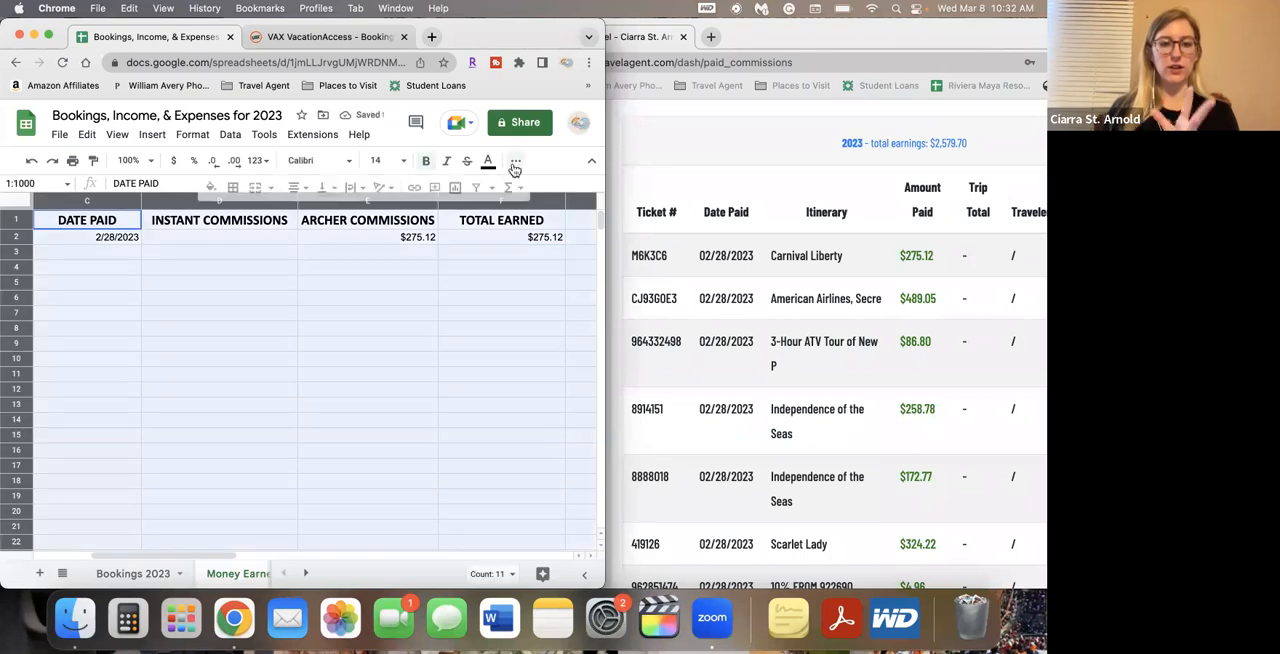
left_click(297, 187)
left_click(322, 216)
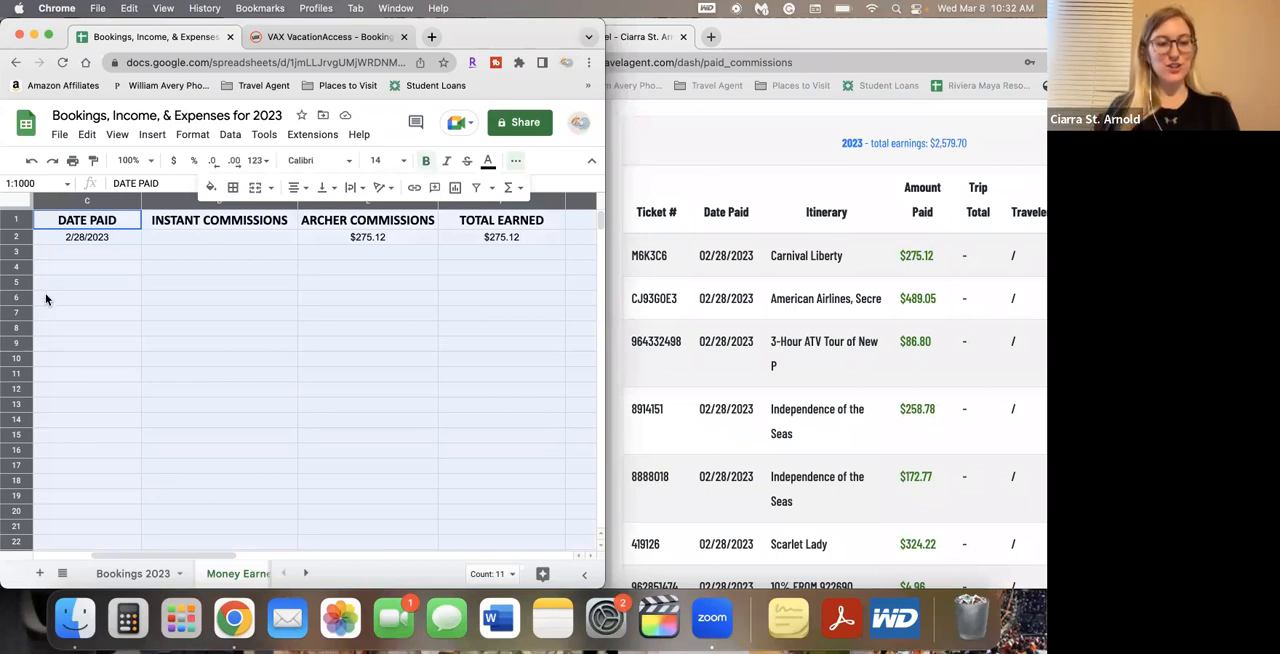
left_click(192, 274)
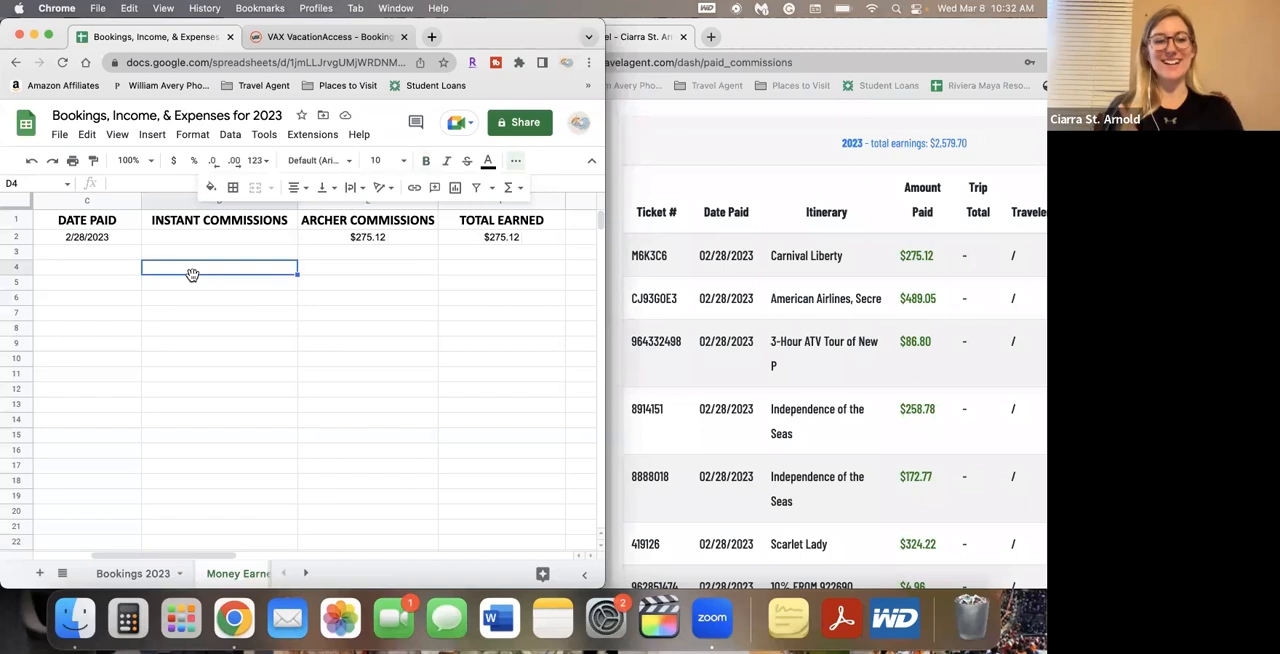
Widen the spreadsheet window beside the paid commissions list and bring the list's 10% agent entries into view
scroll(192, 274, "left", 3)
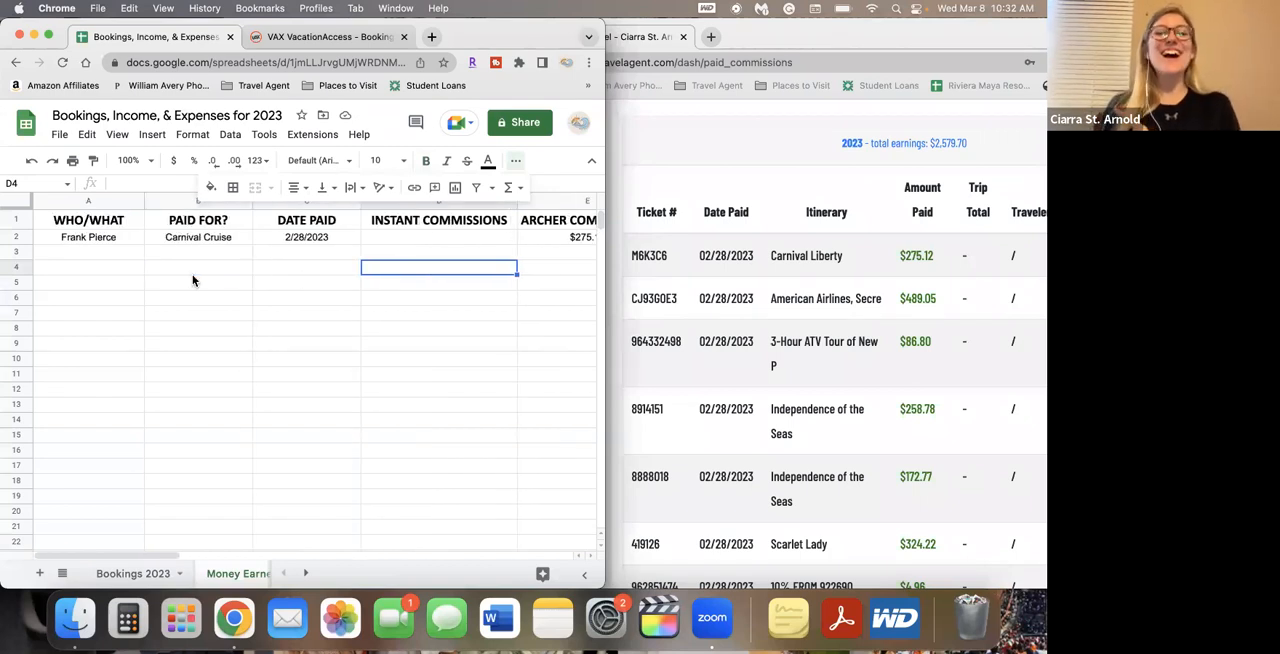
left_click_drag(605, 290, 755, 300)
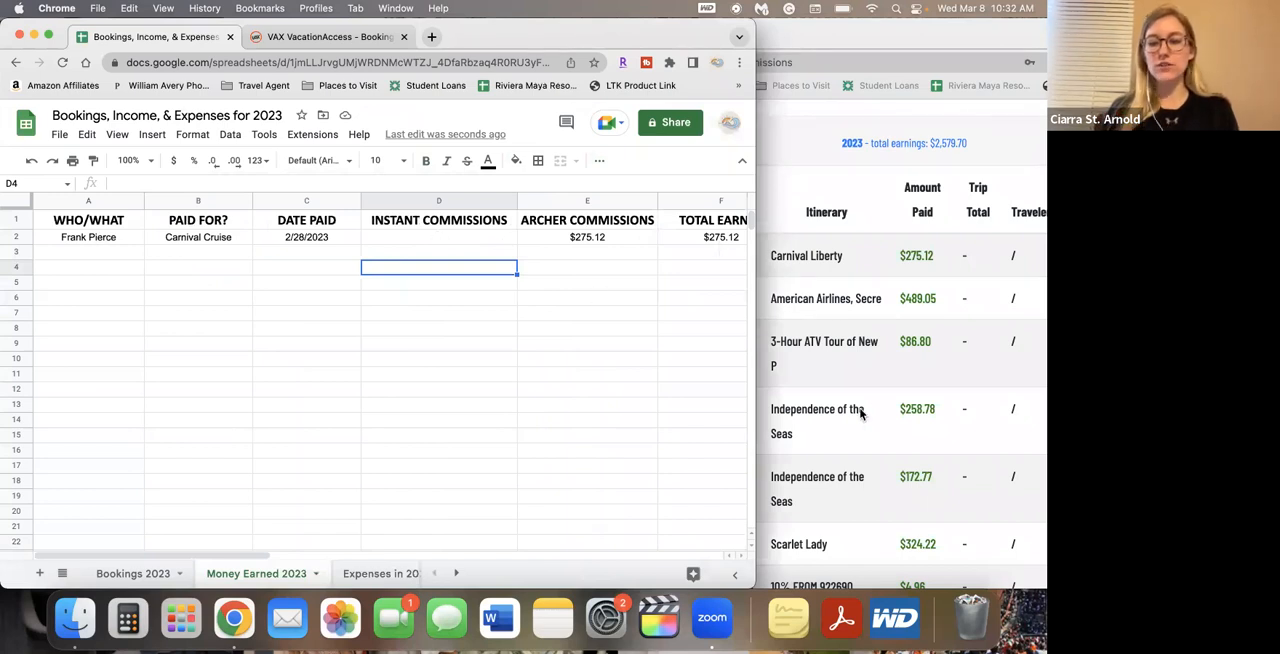
scroll(860, 413, "down", 3)
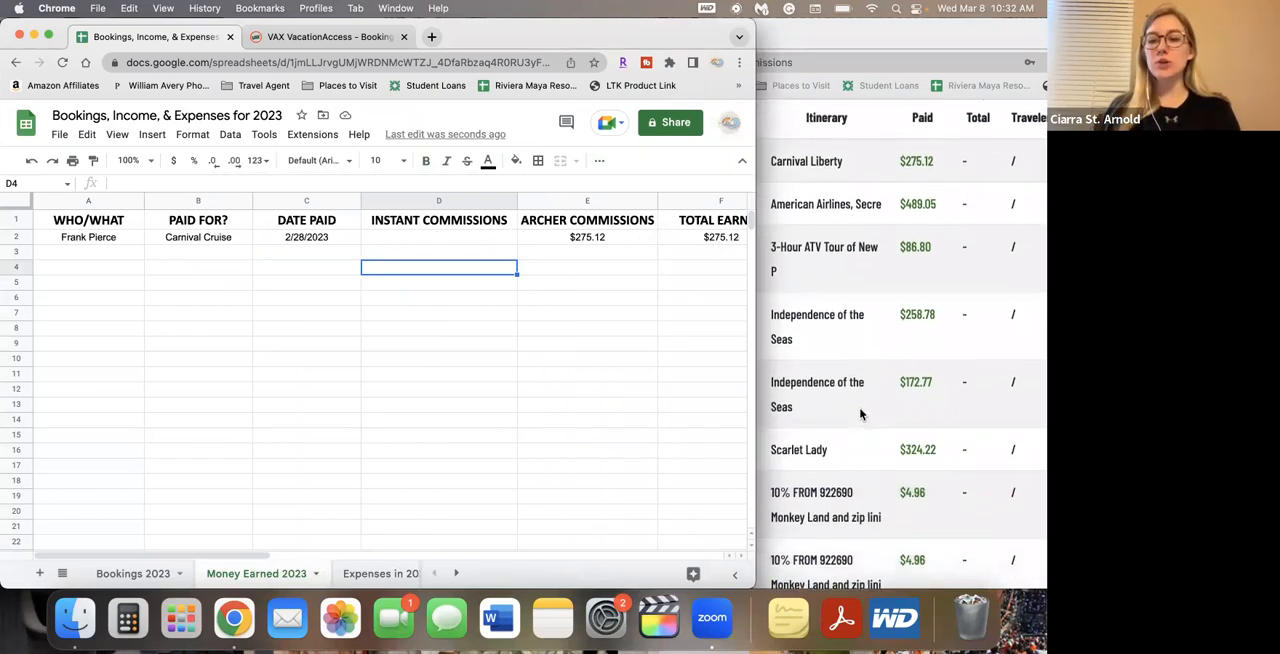
scroll(860, 413, "down", 1)
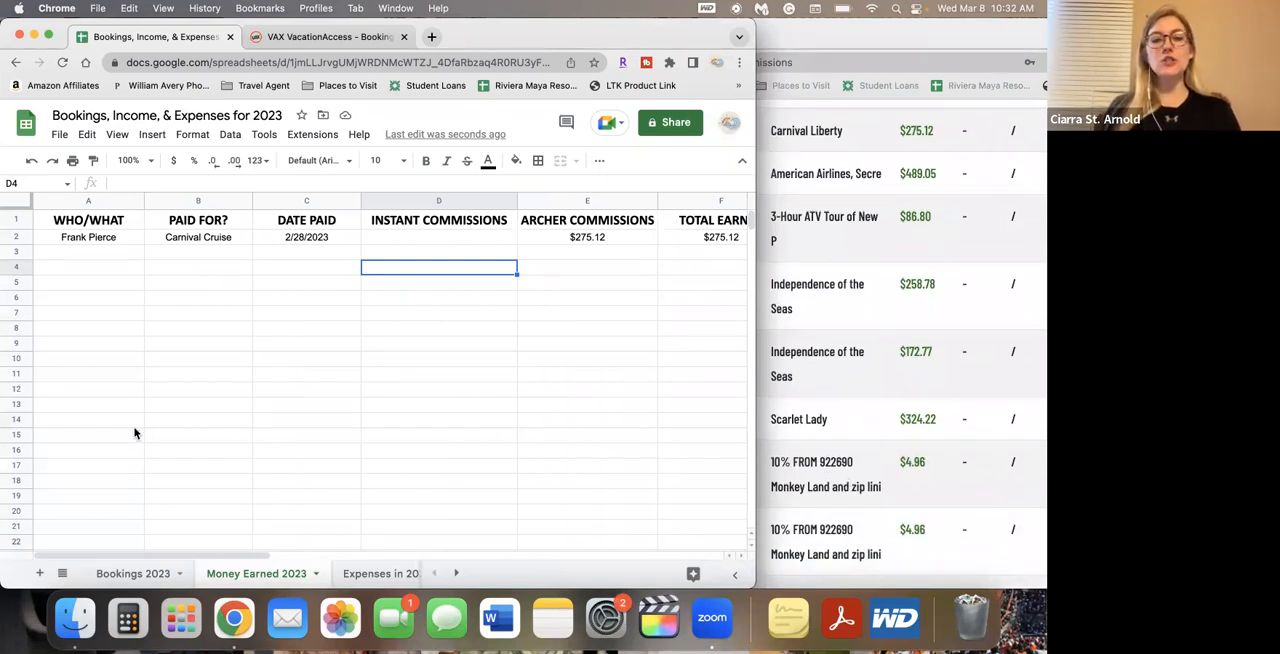
Enter "10% from agent" as WHO/WHAT in cell A3 and "agent commission" as PAID FOR? in cell B3
left_click(97, 252)
type("1")
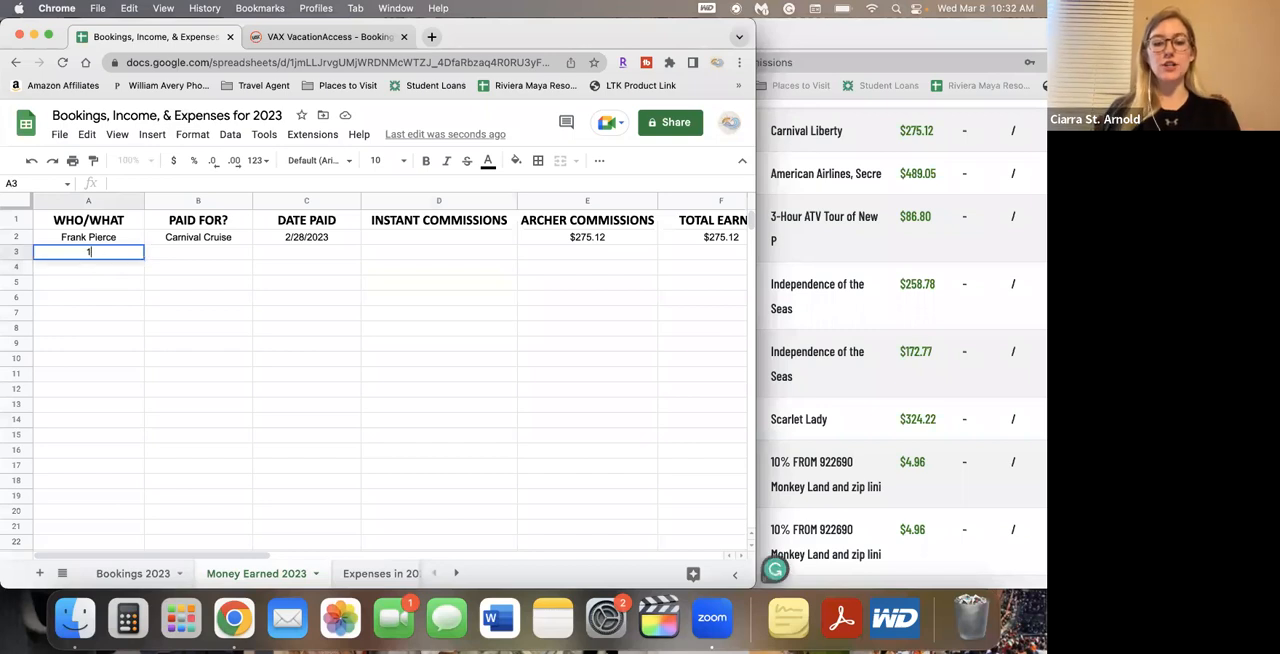
type("0% from agent")
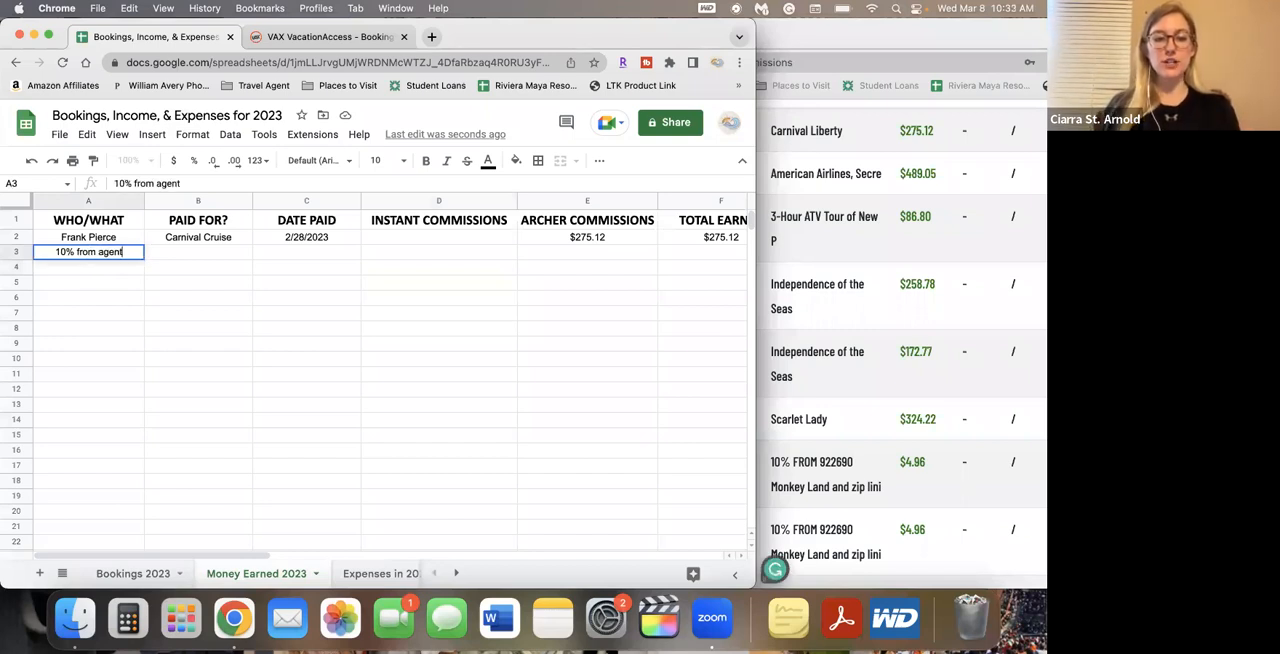
key("Tab")
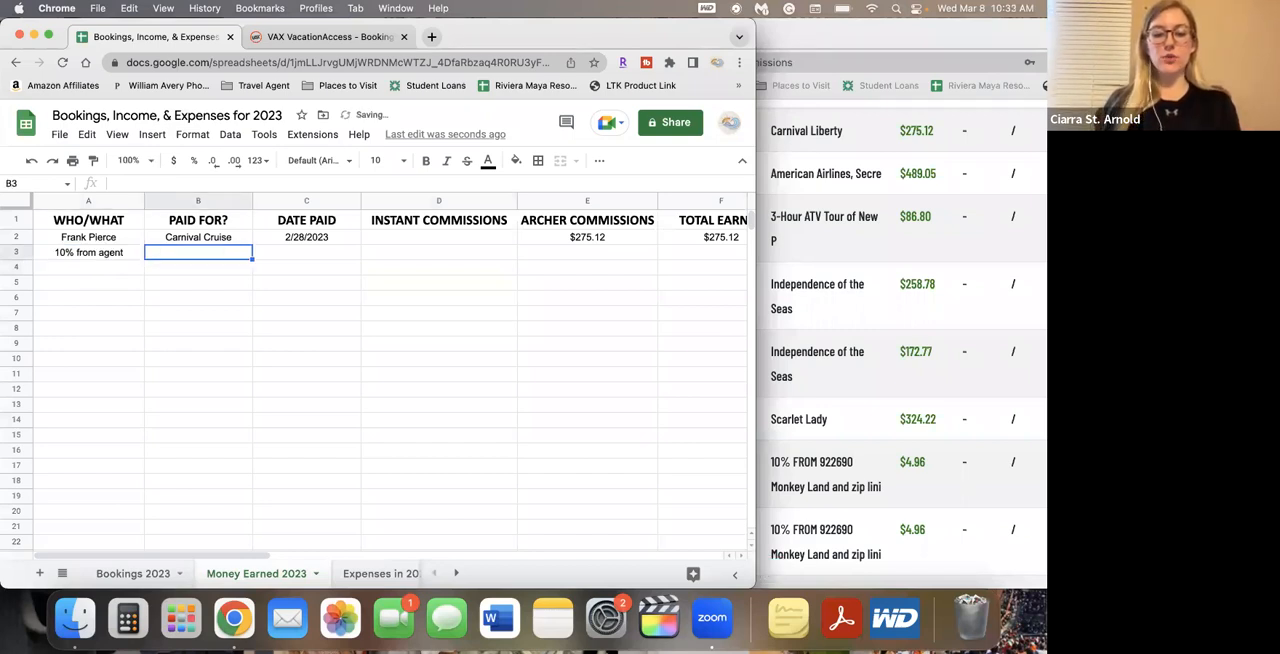
type("agent commission")
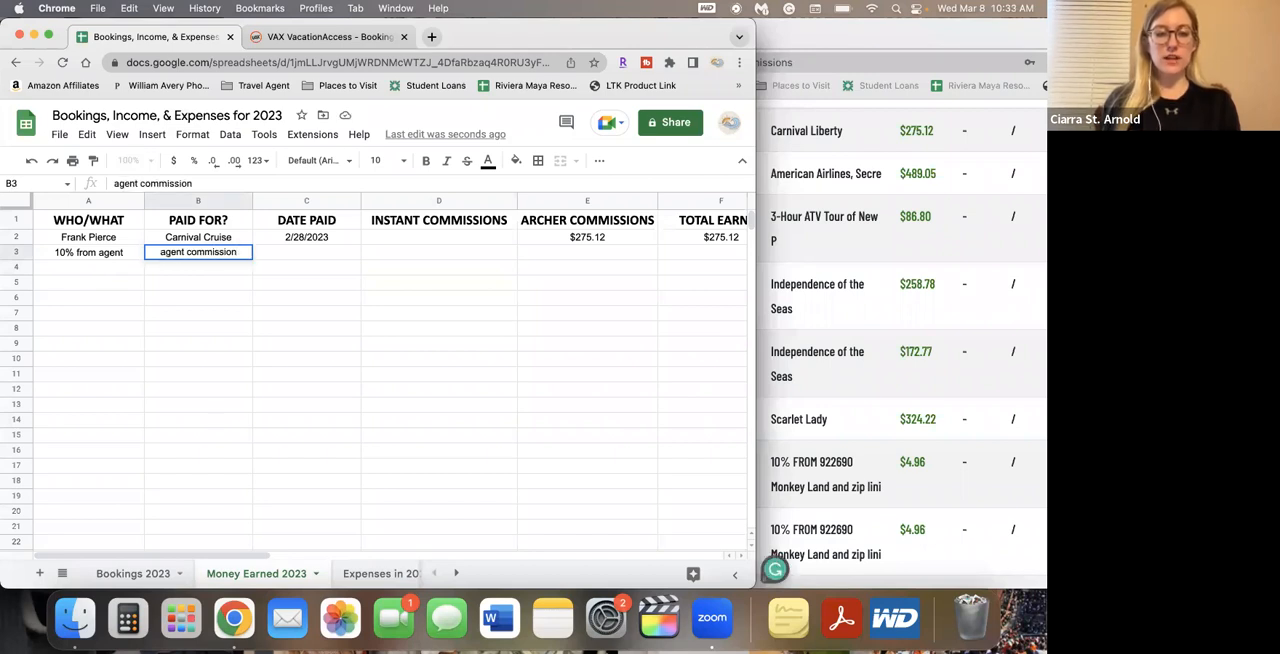
key("Tab")
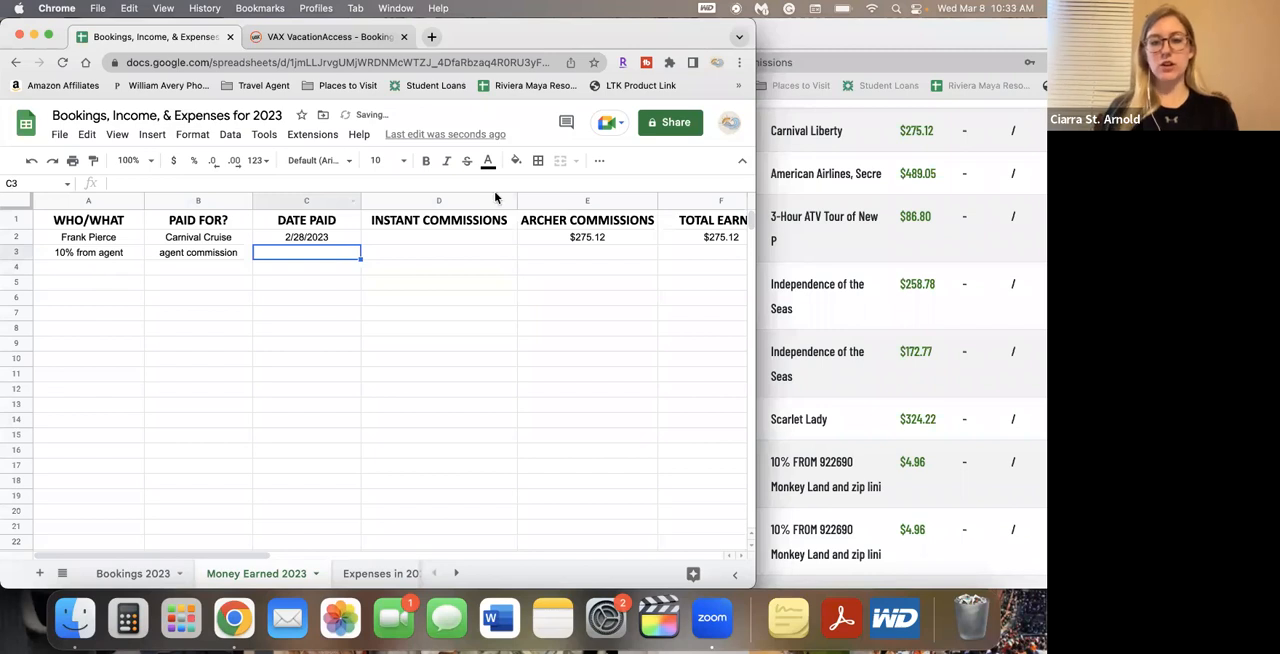
Fill the TOTAL EARNED formula from cell F2 down through cell F17
scroll(620, 270, "right", 2)
left_click(625, 240)
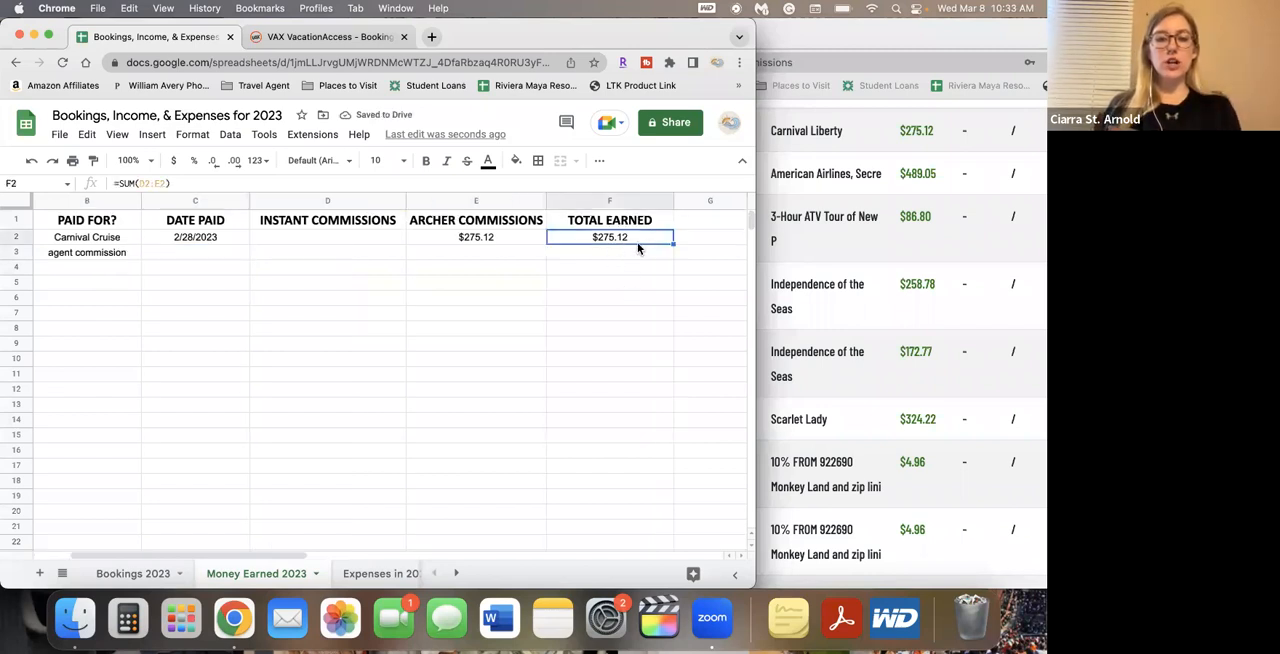
left_click_drag(673, 243, 655, 470)
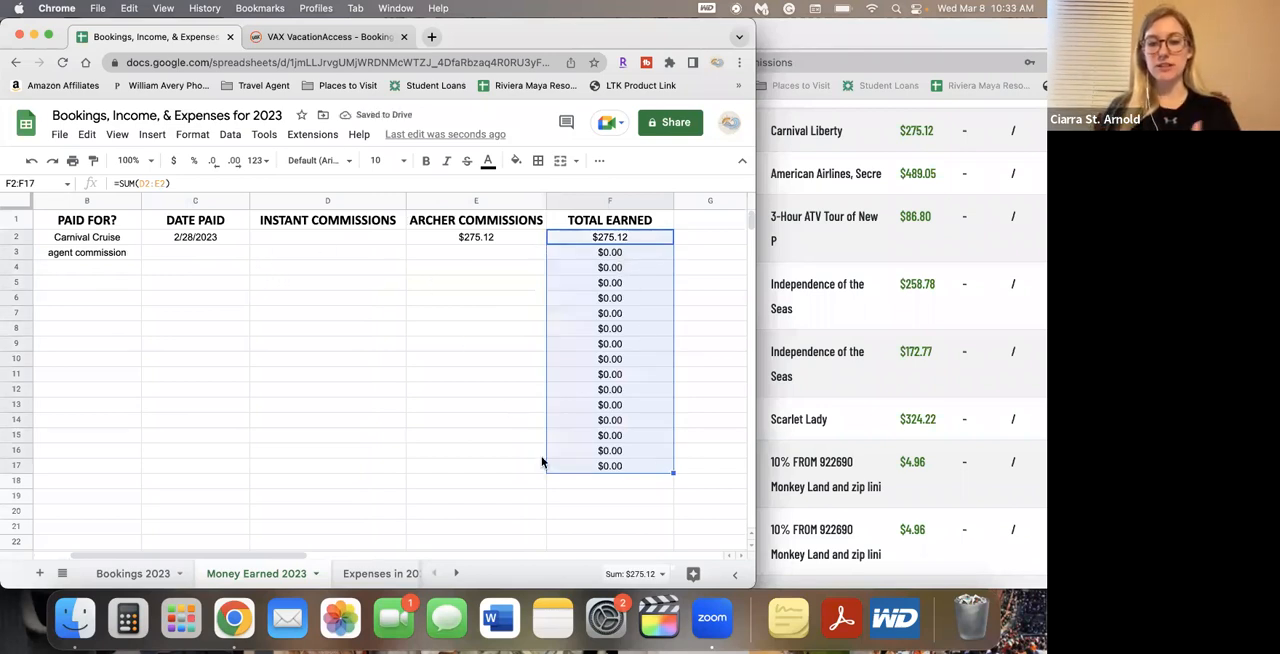
Look up the row 4 client in Bookings 2023, then enter the client's full name in Money Earned cell A4 and "service fee" in B4
scroll(590, 481, "left", 2)
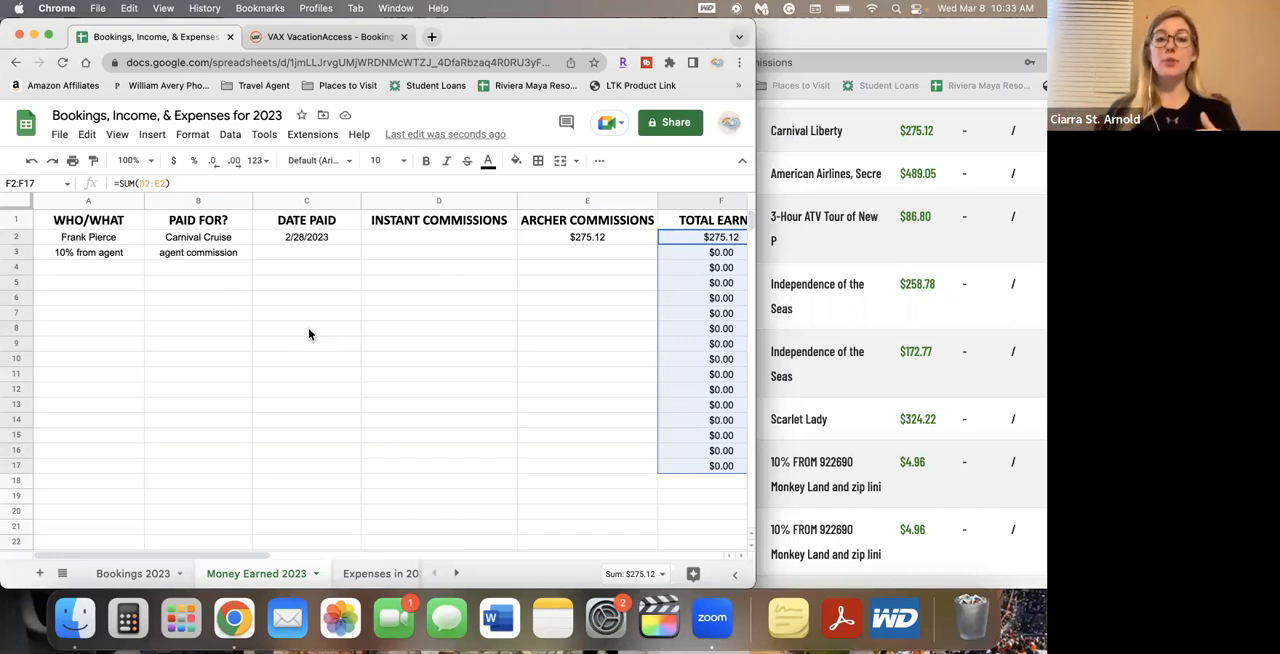
left_click(109, 271)
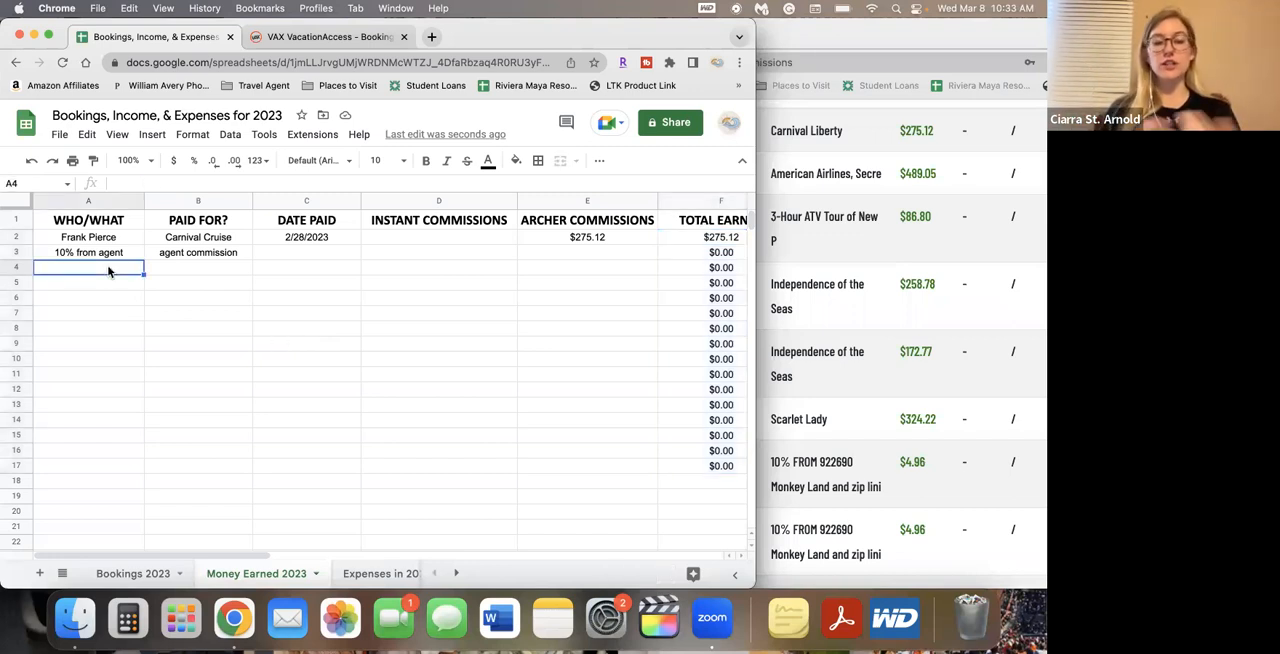
left_click(135, 573)
left_click(22, 264)
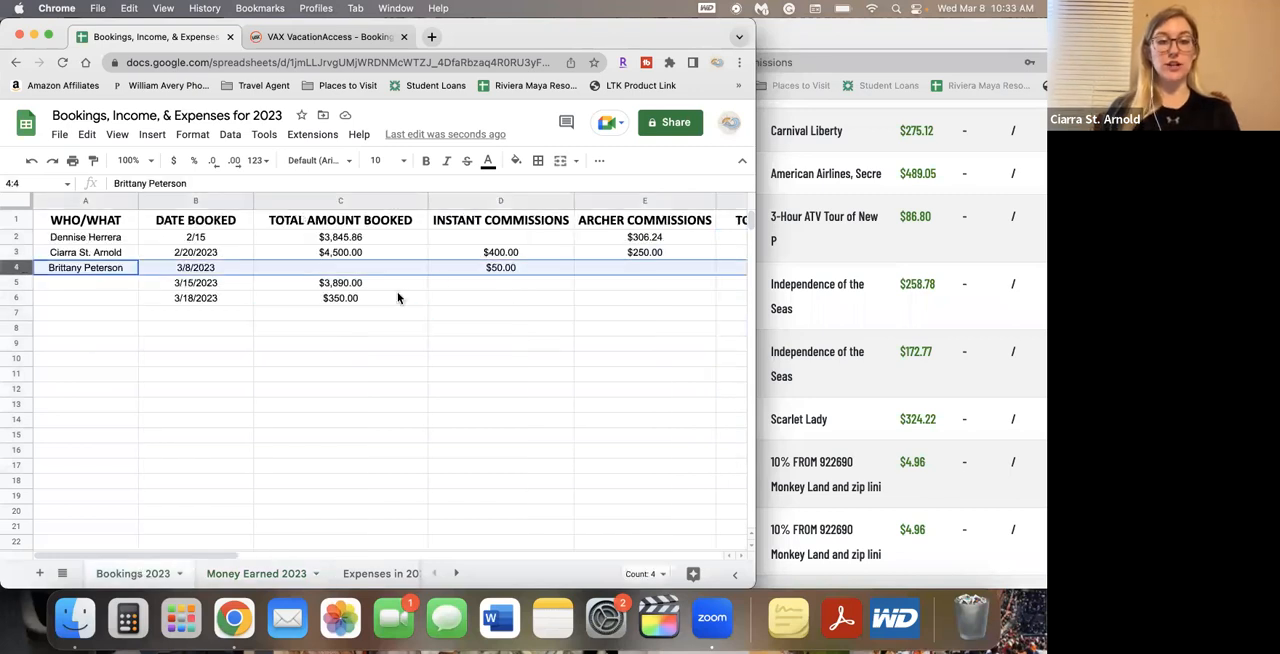
left_click(255, 573)
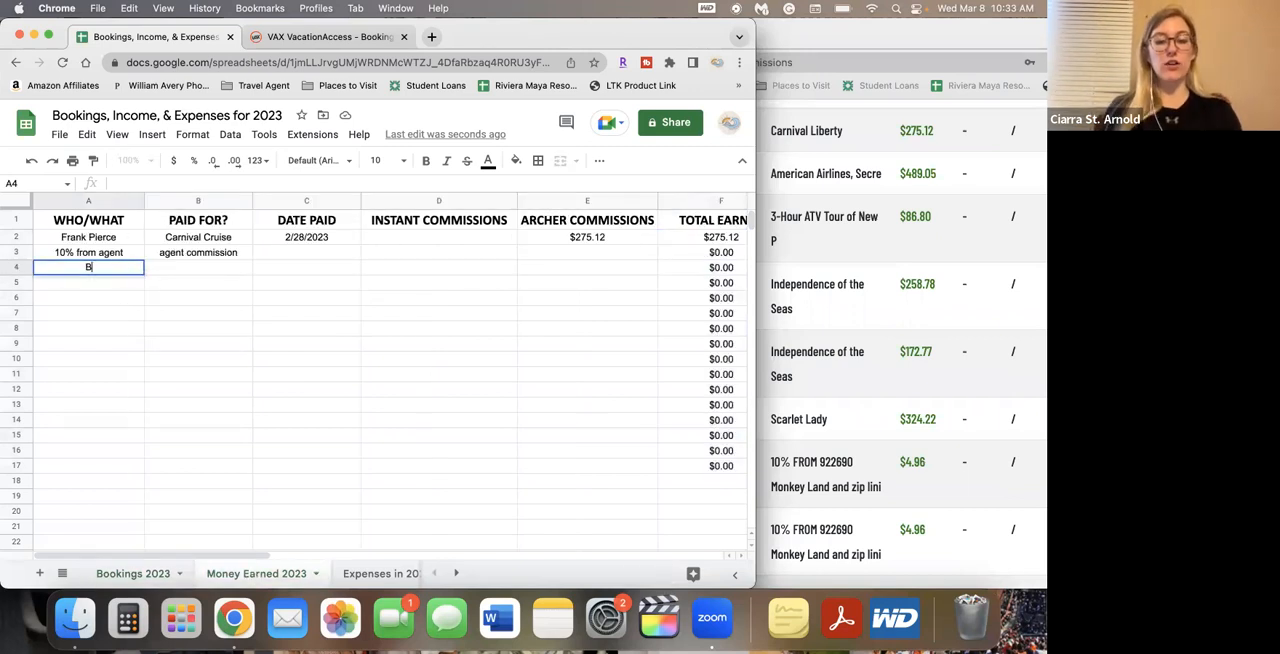
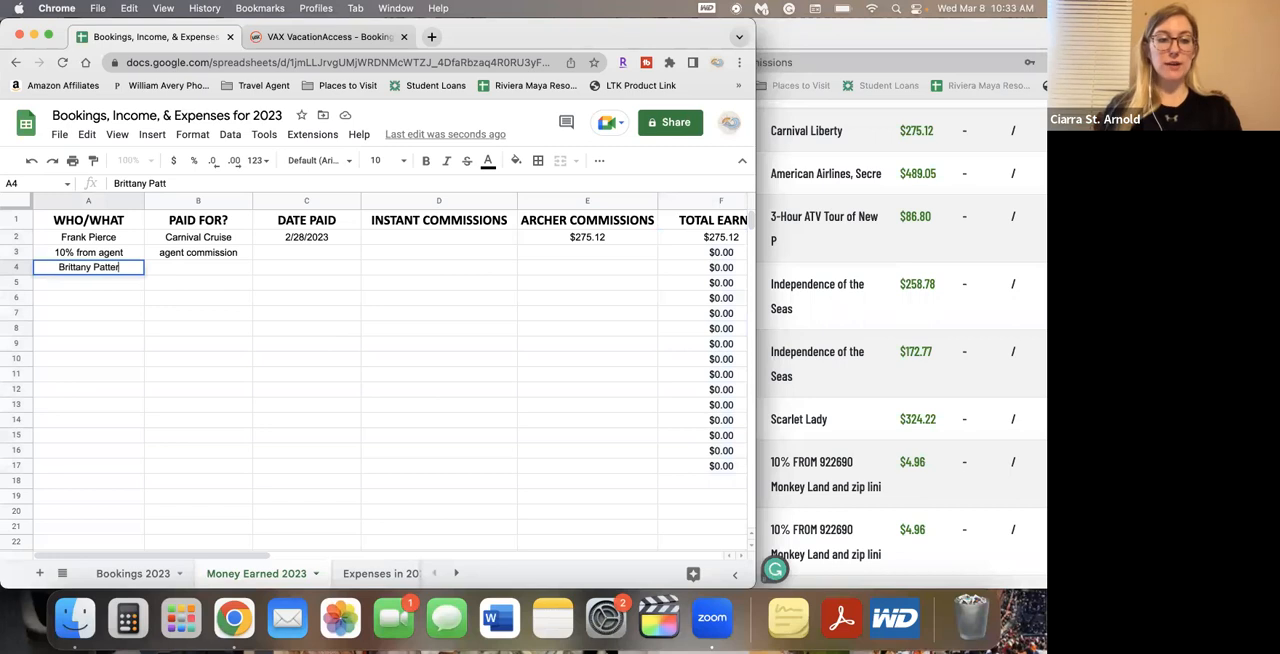
key("Tab")
type("service fee")
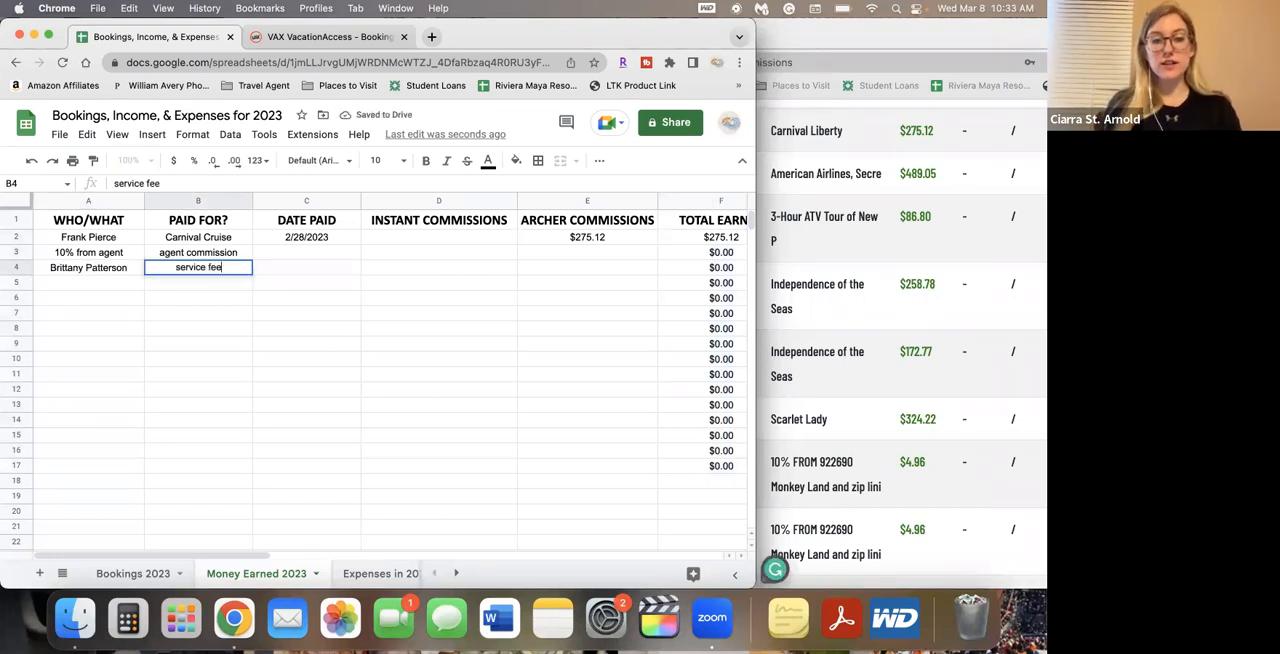
key("Tab")
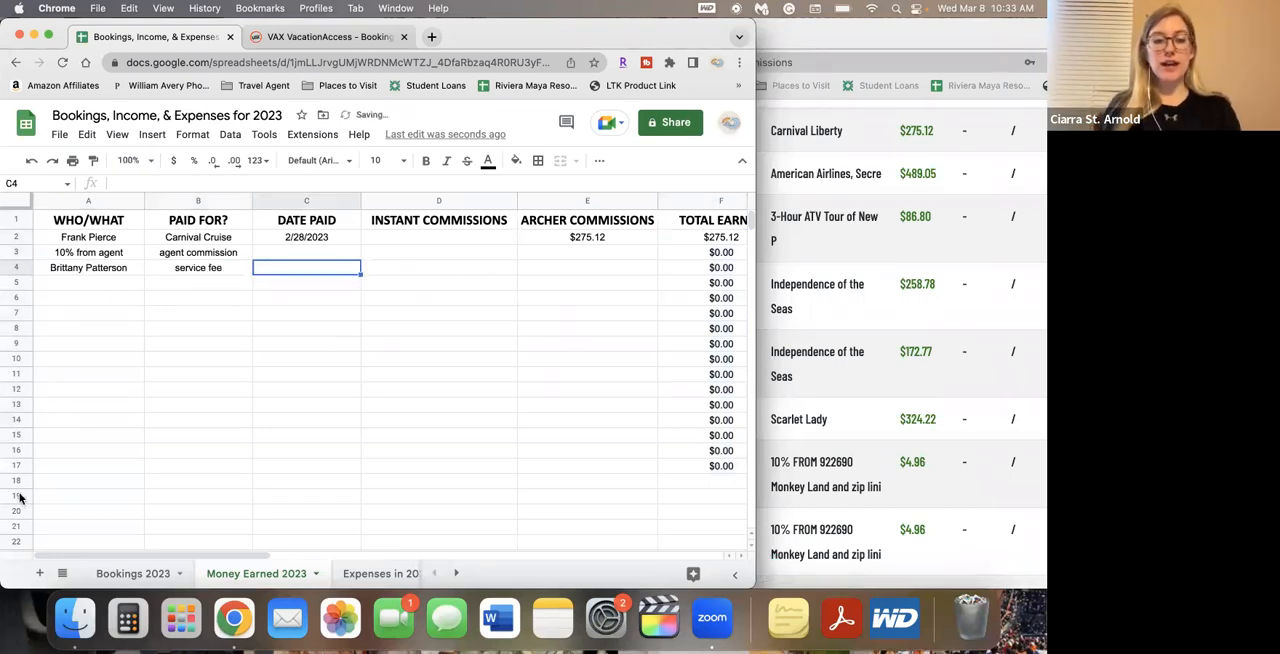
Complete the service fee row with DATE PAID 3/8/2023 in cell C4 and an INSTANT COMMISSIONS amount of 50 in D4
left_click(128, 575)
left_click(245, 573)
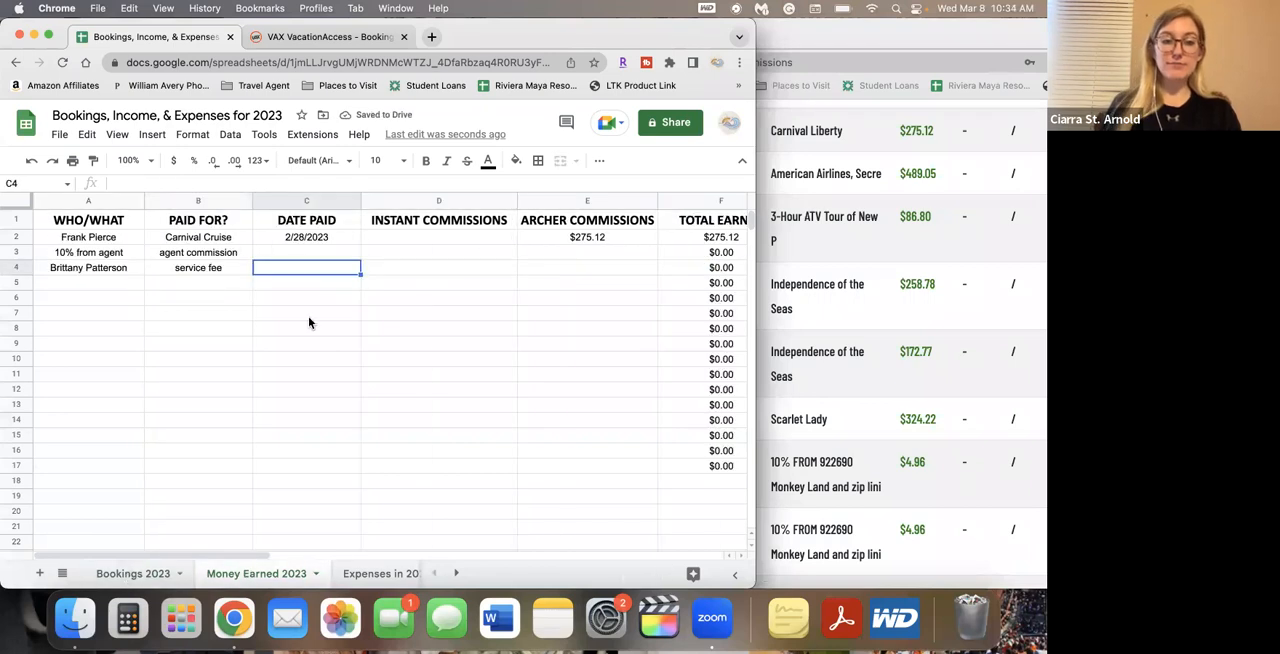
type("3/8/2023")
key("Tab")
type("5")
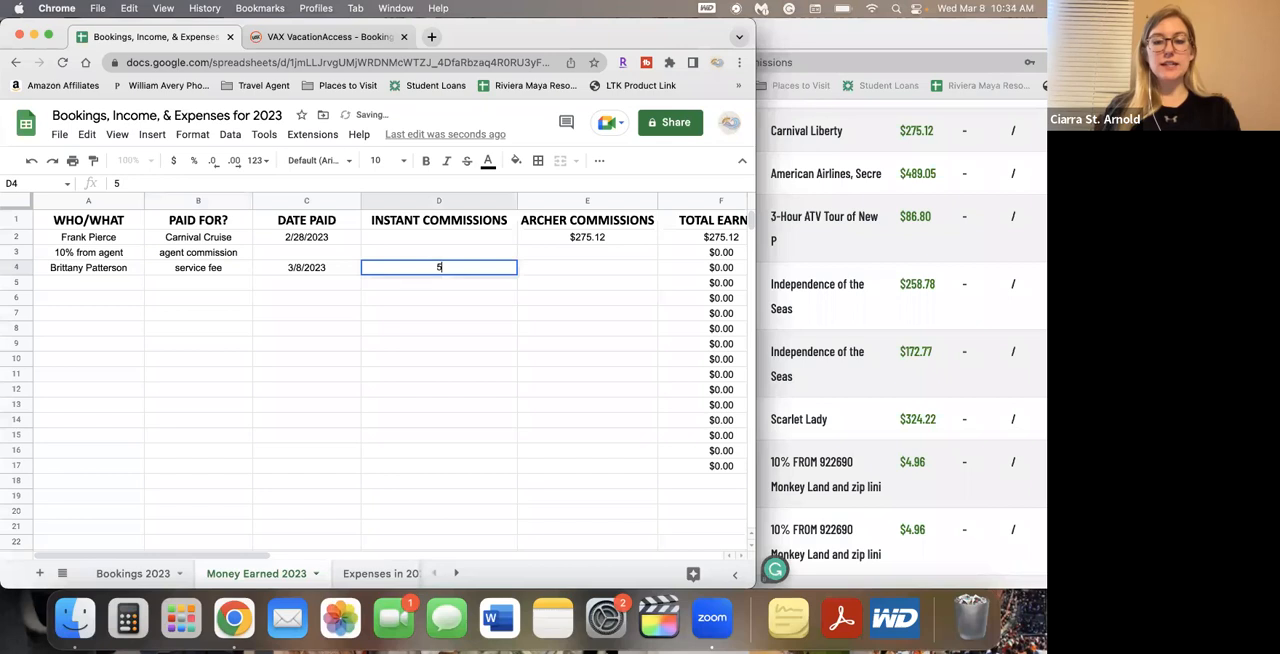
type("0")
key("Return")
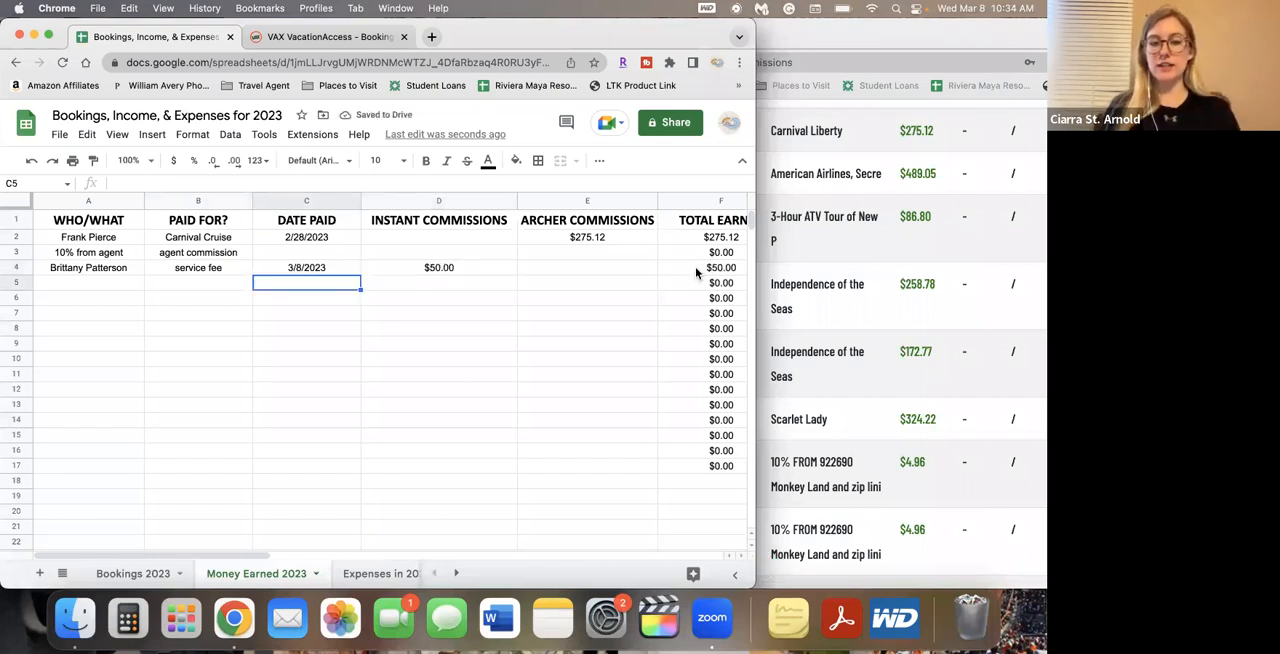
Complete the agent commission row with an ARCHER COMMISSIONS amount of 4.96 in cell E3 and DATE PAID 2/28/2023 in C3
left_click(569, 254)
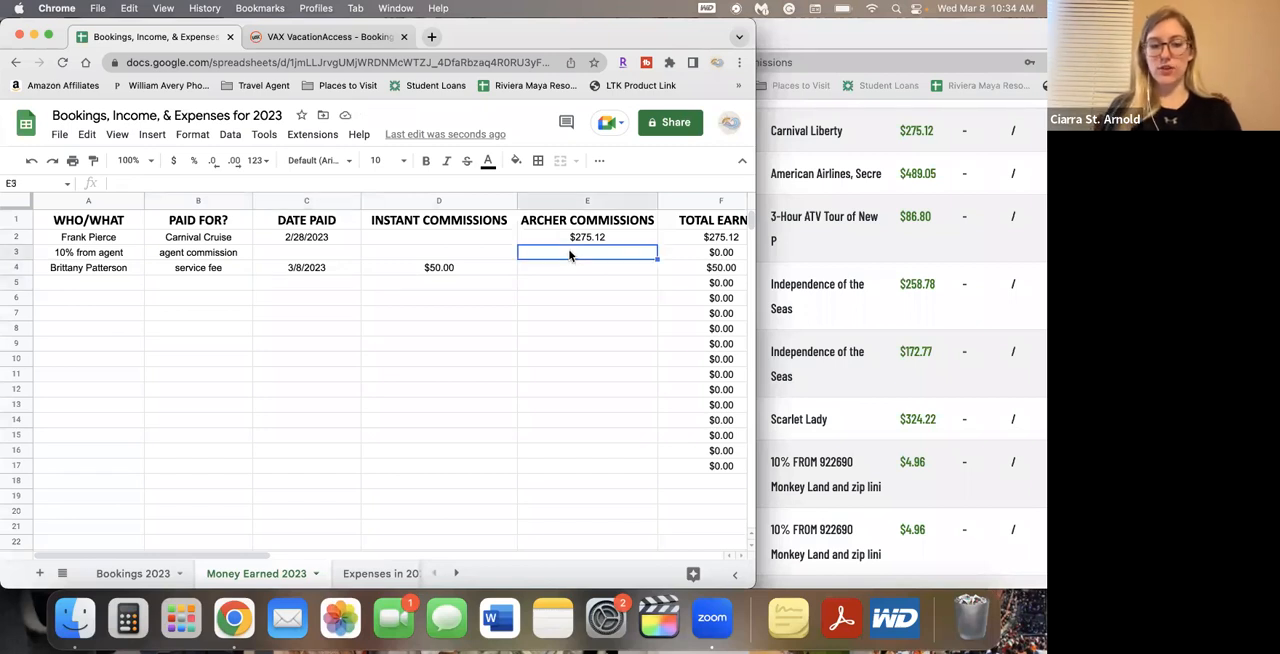
type("4.96")
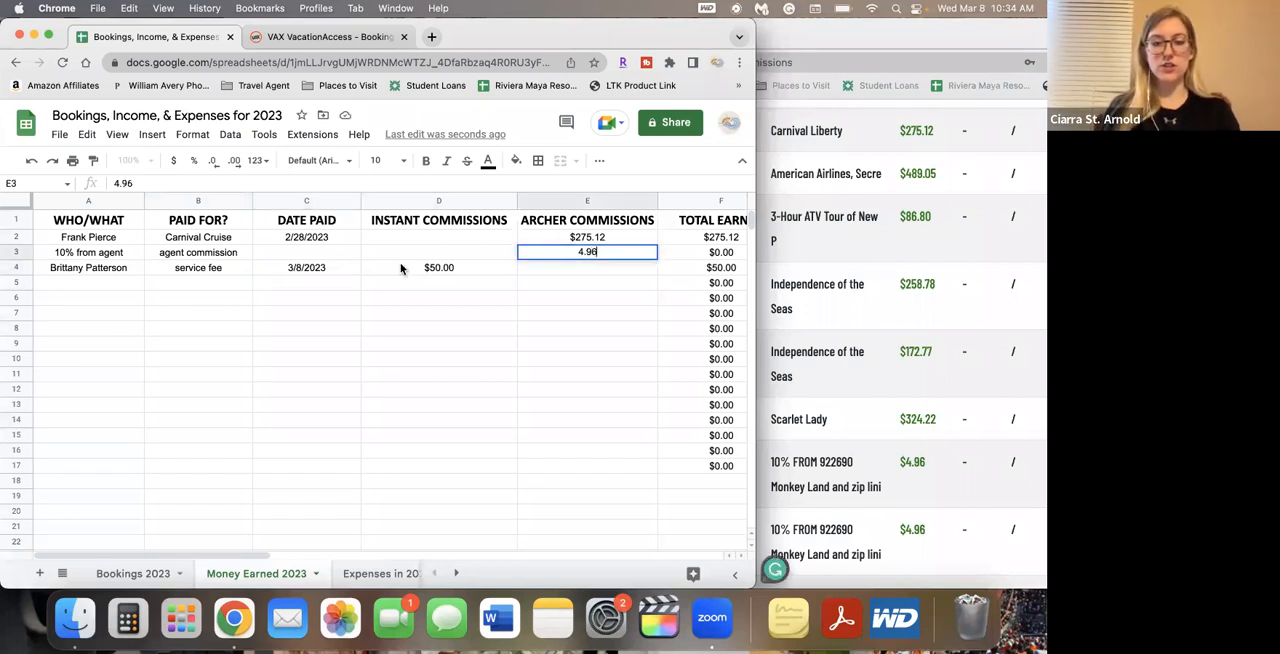
left_click(320, 254)
type("2/28/2023")
key("Return")
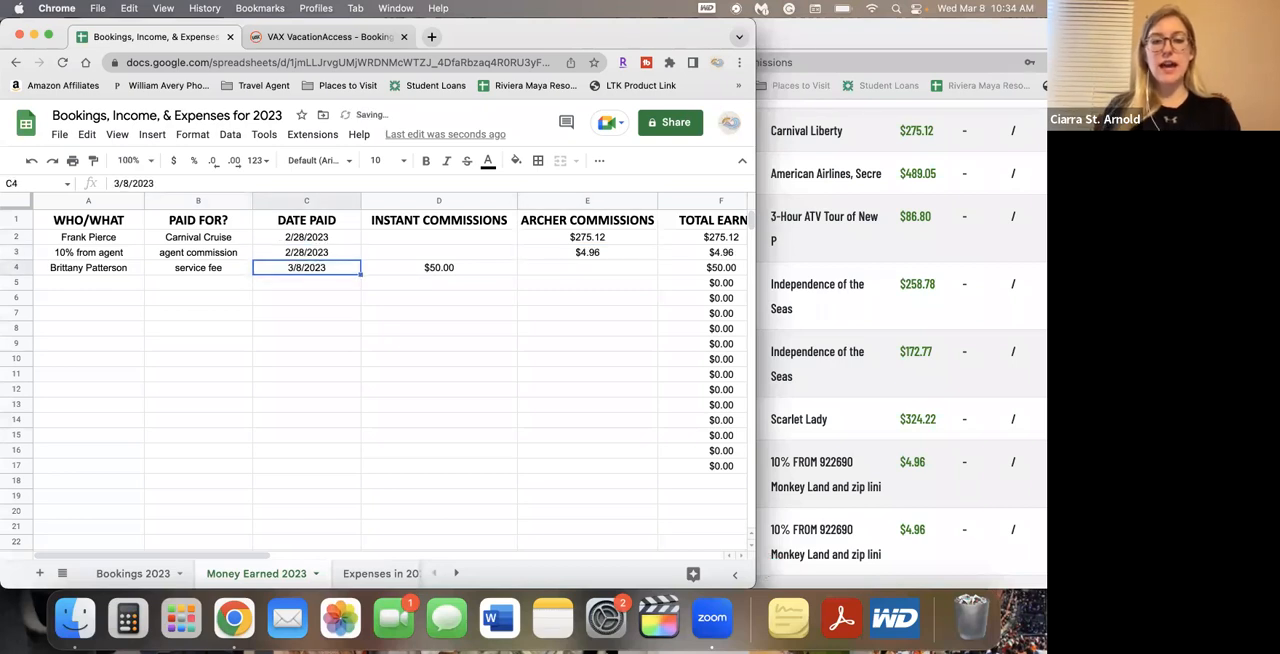
Total the TOTAL EARNED column in cell F18 with the formula =SUM(F2:F17)
left_click(716, 488)
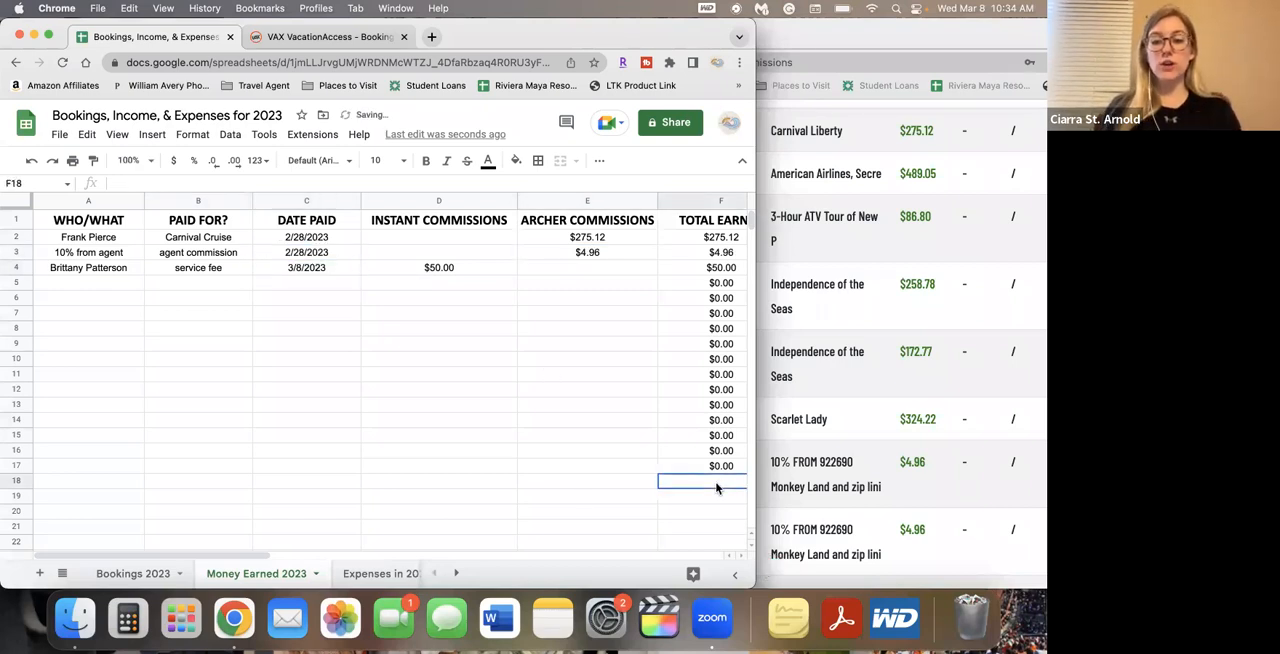
type("=sum(")
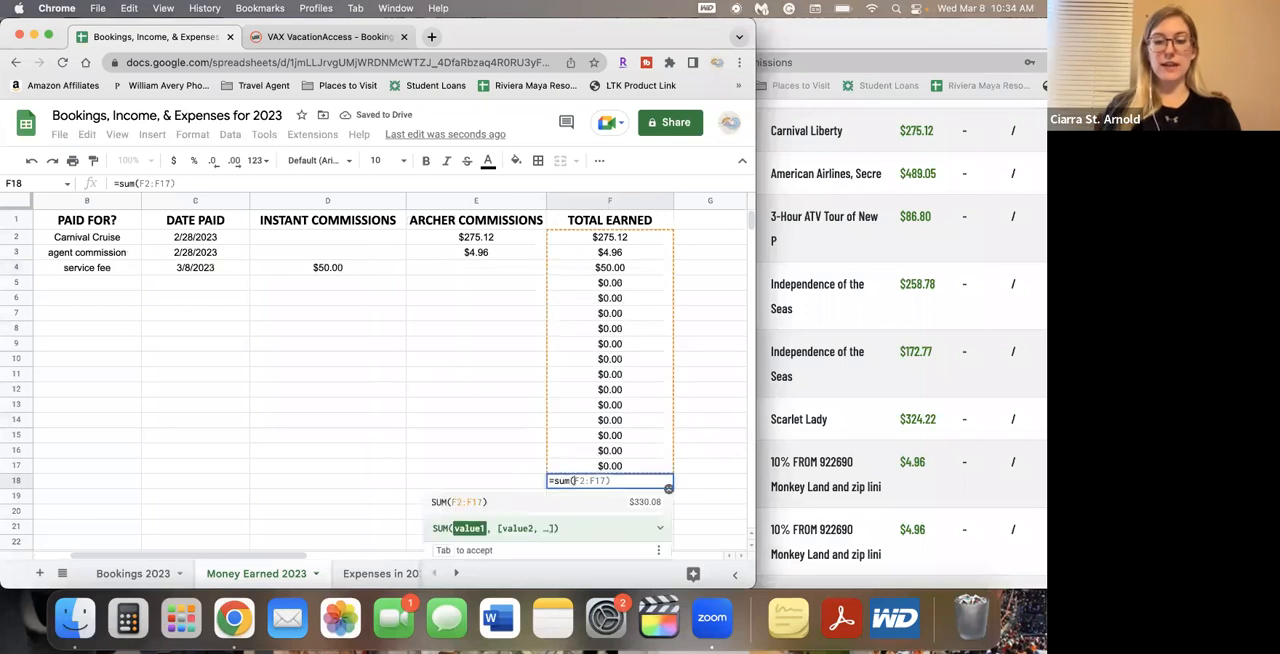
key("Tab")
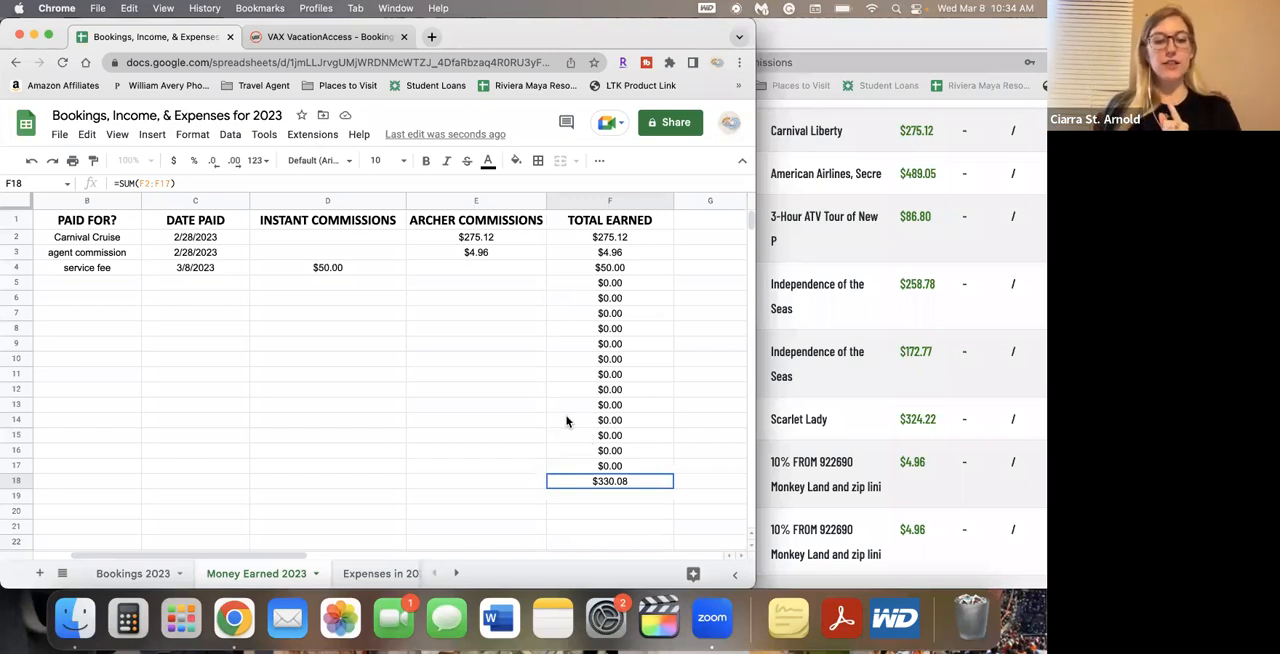
Insert a column between ARCHER COMMISSIONS and TOTAL EARNED and give it the header RESIDUALS
right_click(566, 204)
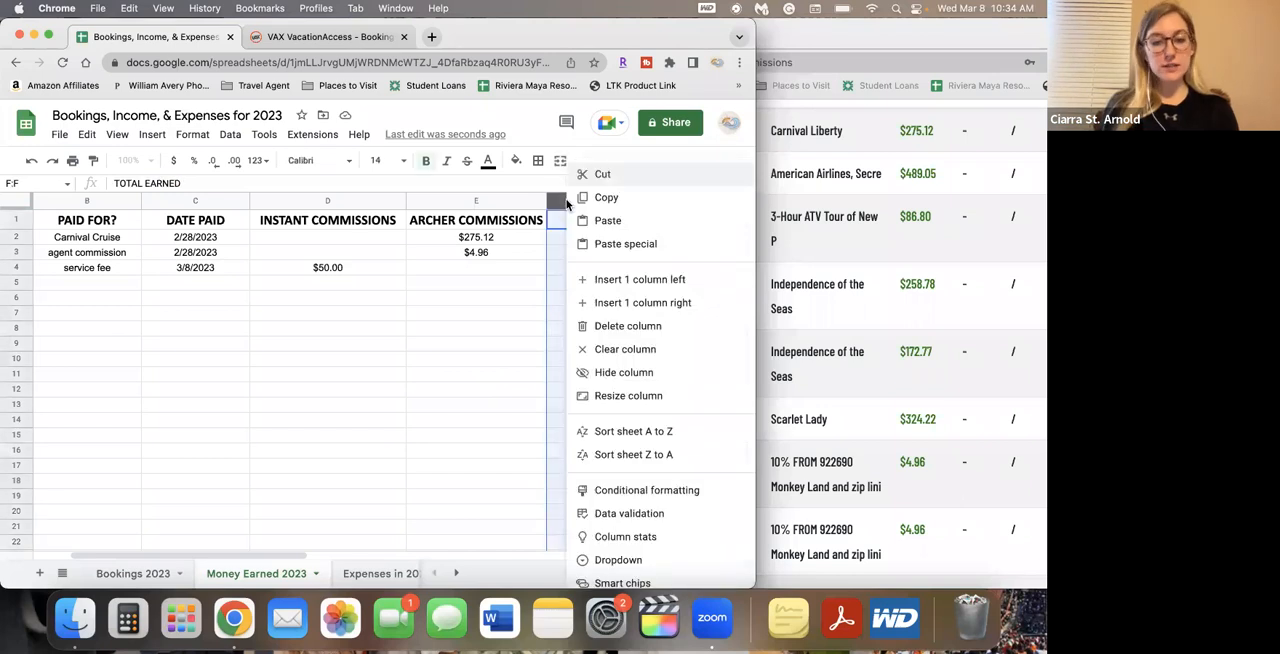
left_click(607, 280)
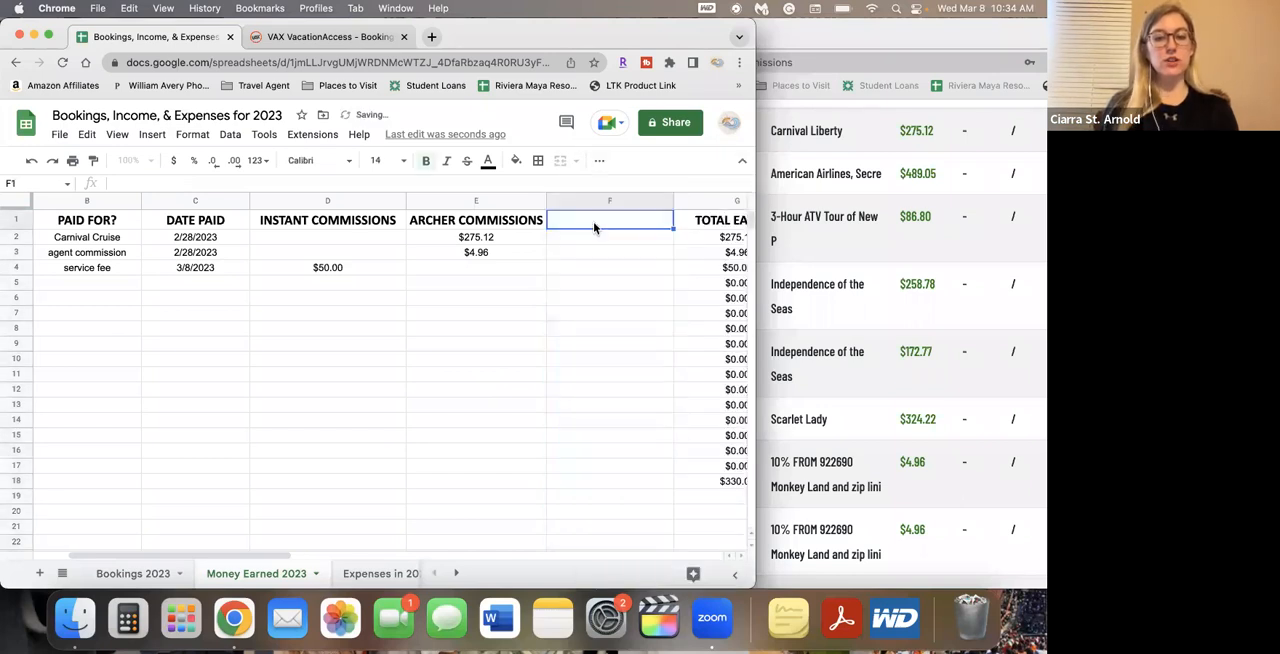
type("RESIDUALS")
key("Return")
scroll(686, 295, "right", 2)
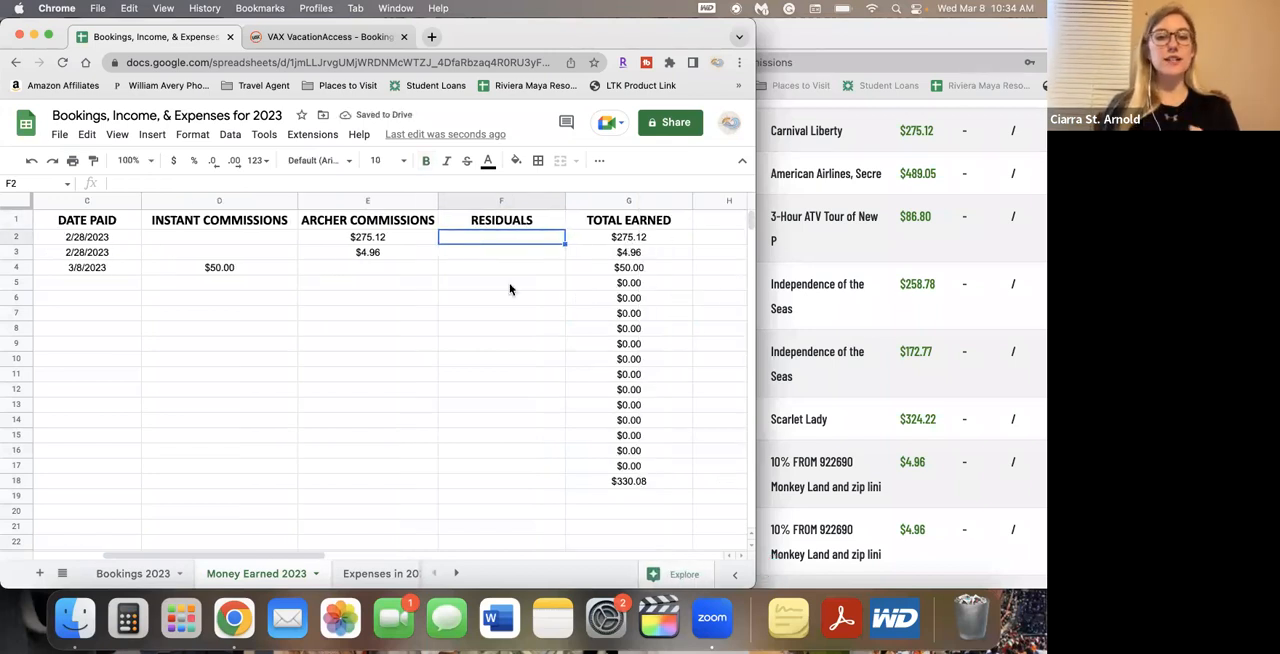
scroll(509, 289, "left", 2)
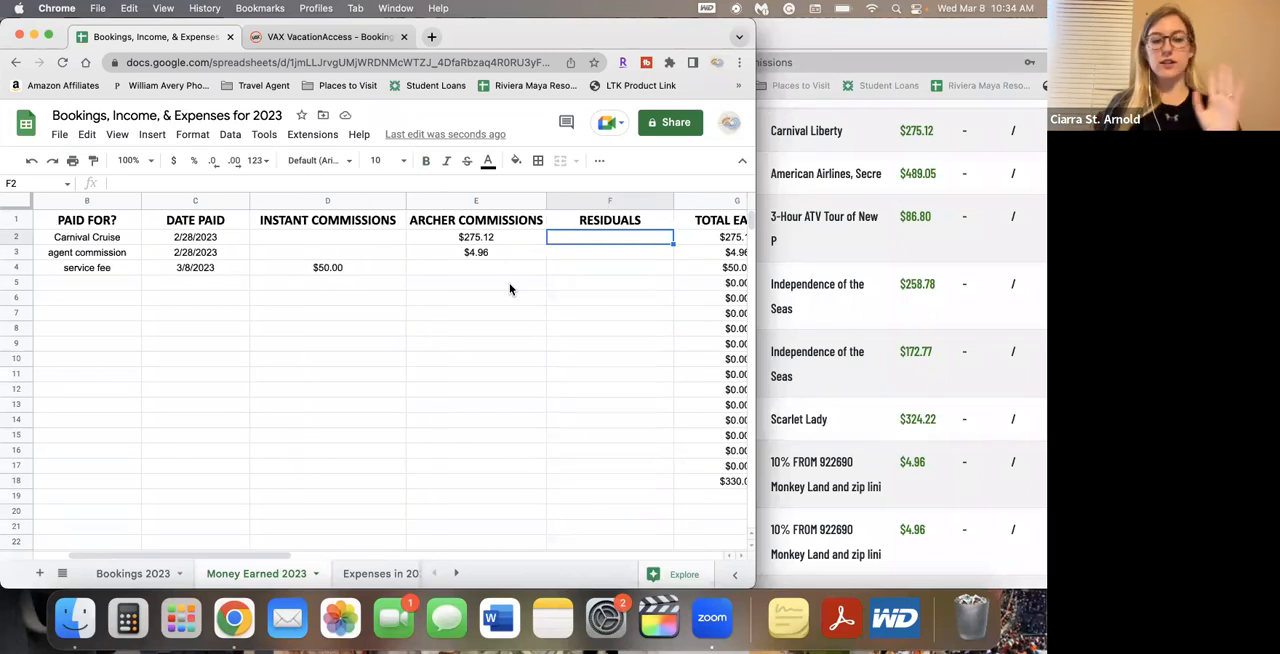
Start row 5 of the Money Earned sheet with the agent's ID number under WHO/WHAT and residuals under PAID FOR?
left_click(97, 290)
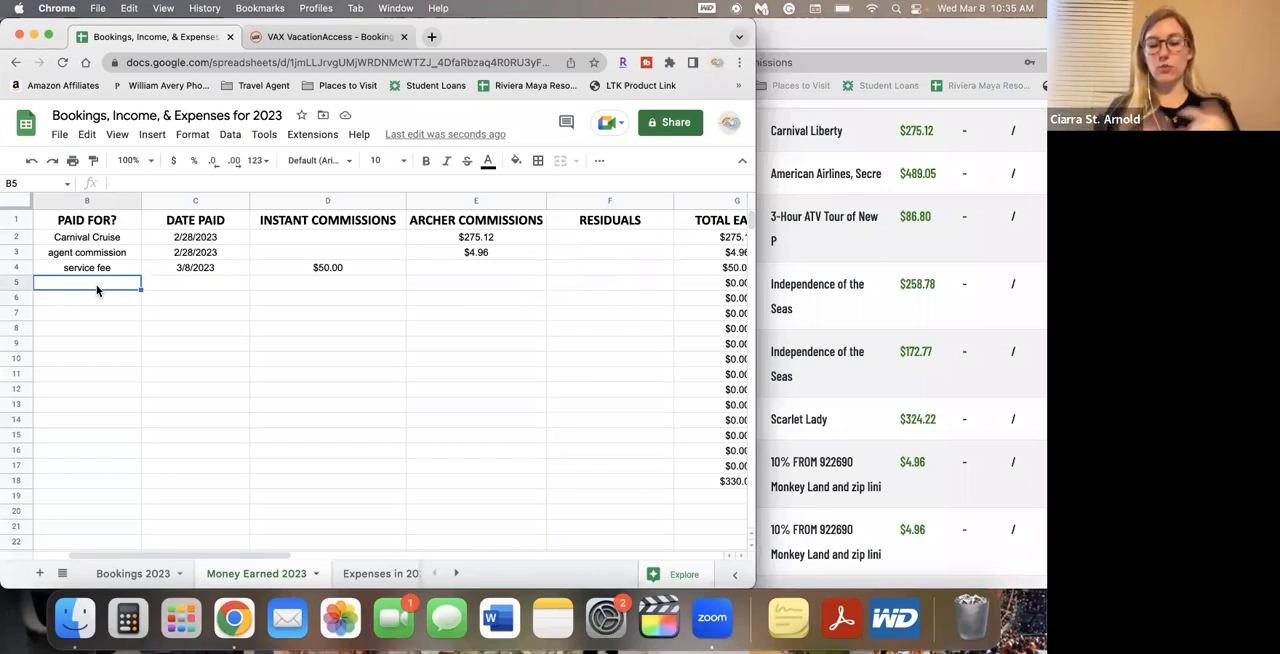
scroll(97, 290, "left", 2)
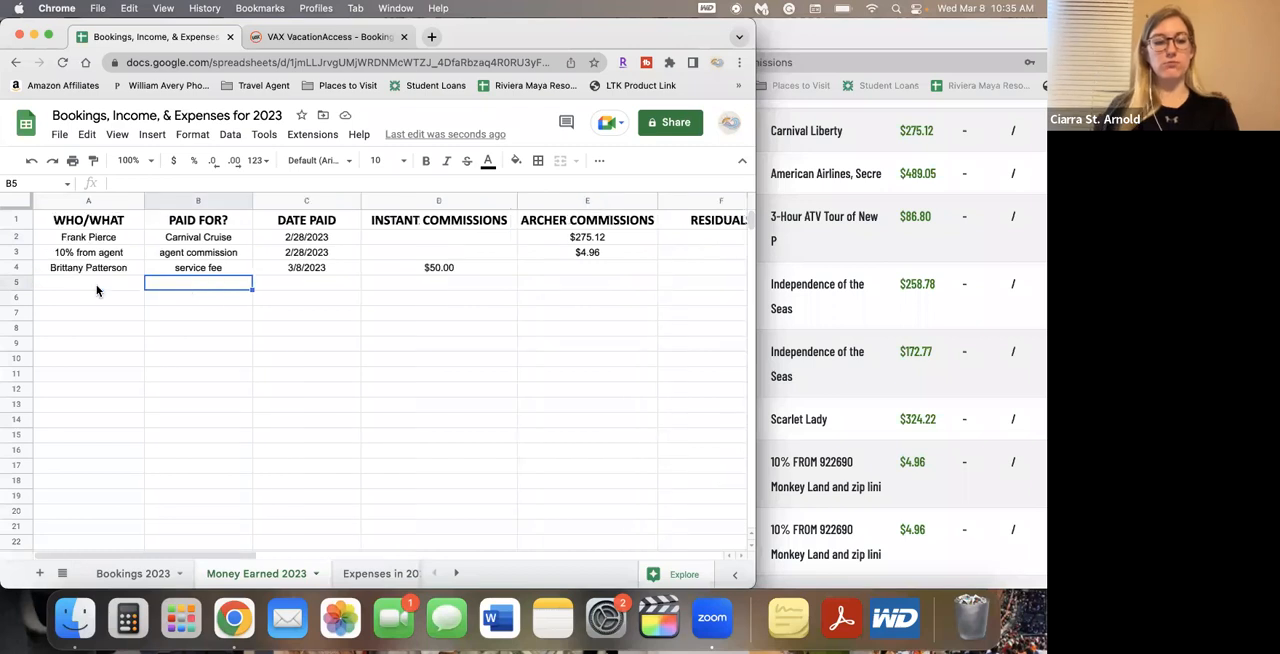
left_click(92, 285)
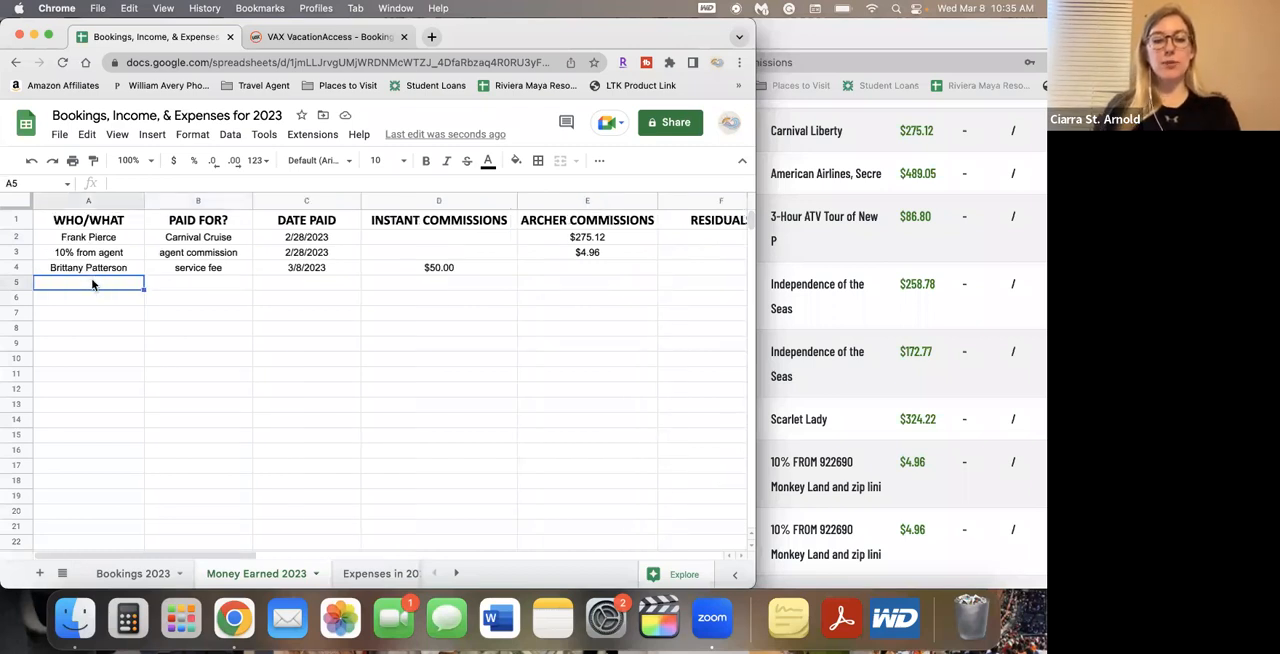
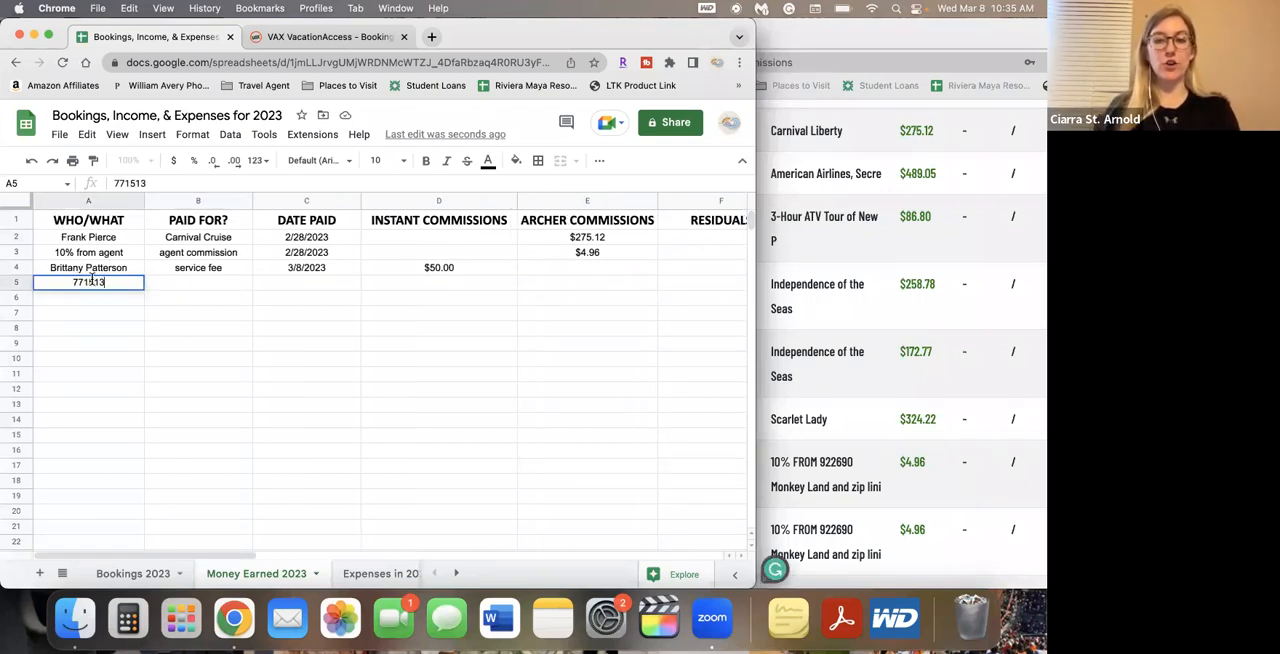
key("Tab")
key("Tab")
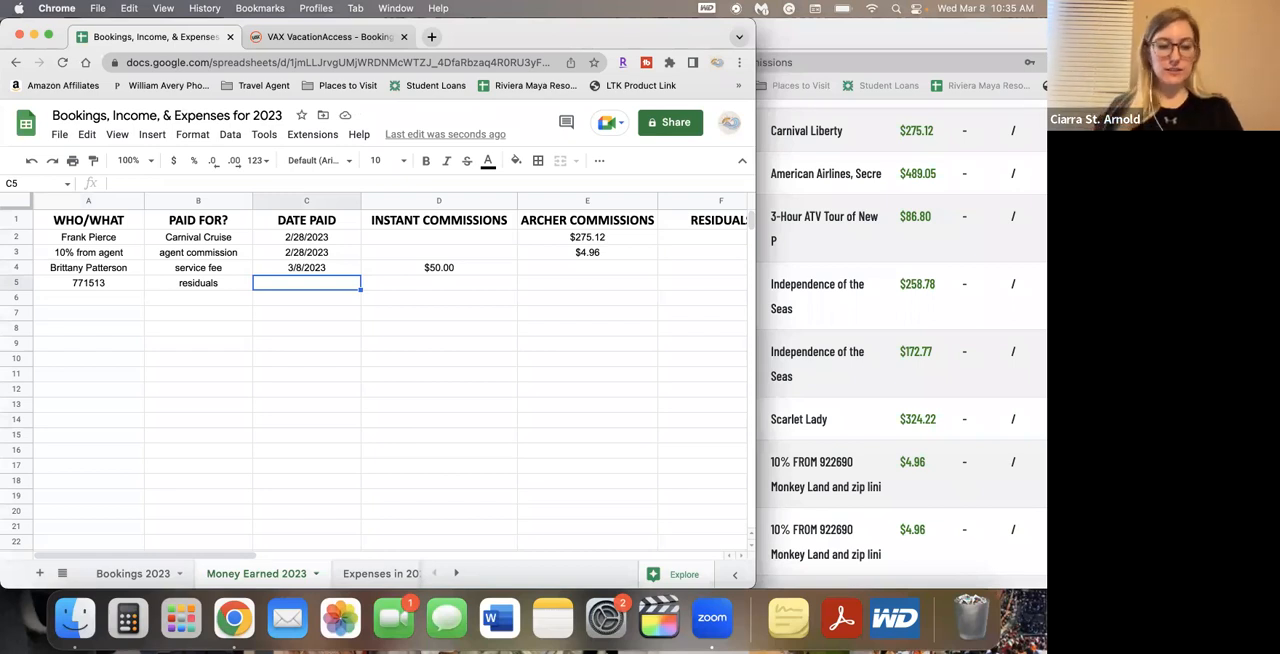
Complete the residuals row with DATE PAID 2/17/2023 in cell C5 and a RESIDUALS amount of 108.56 in F5
type("2/17")
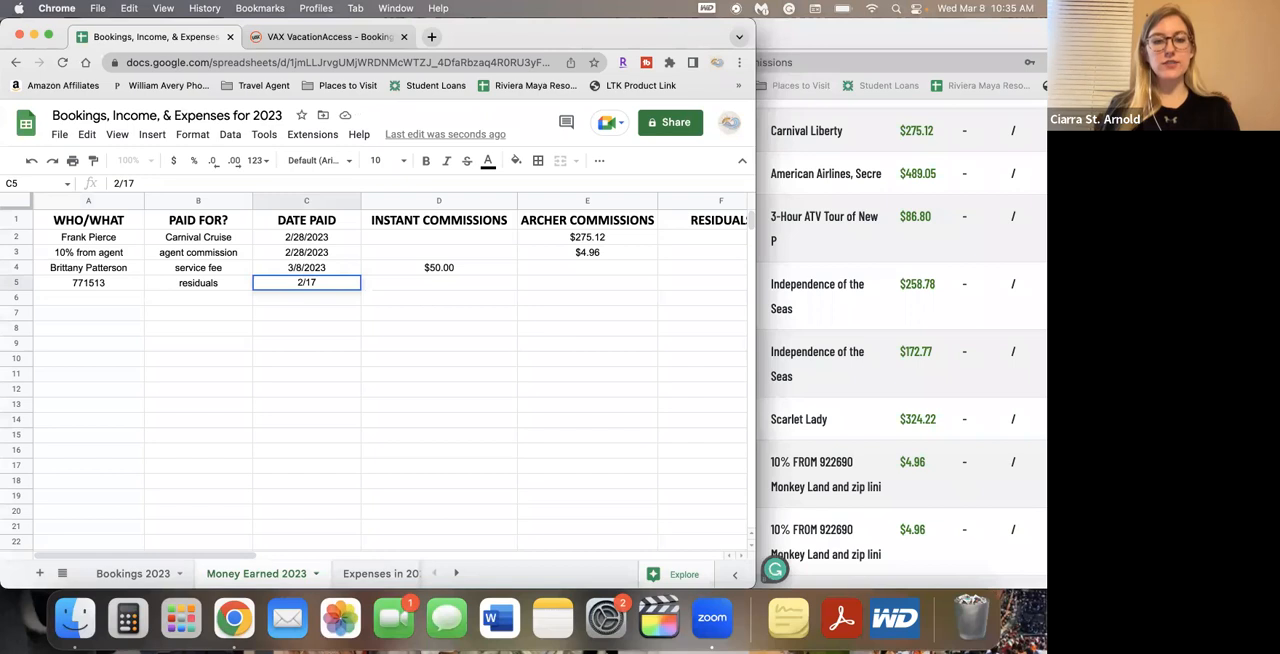
key("Tab")
key("Tab")
key("Tab")
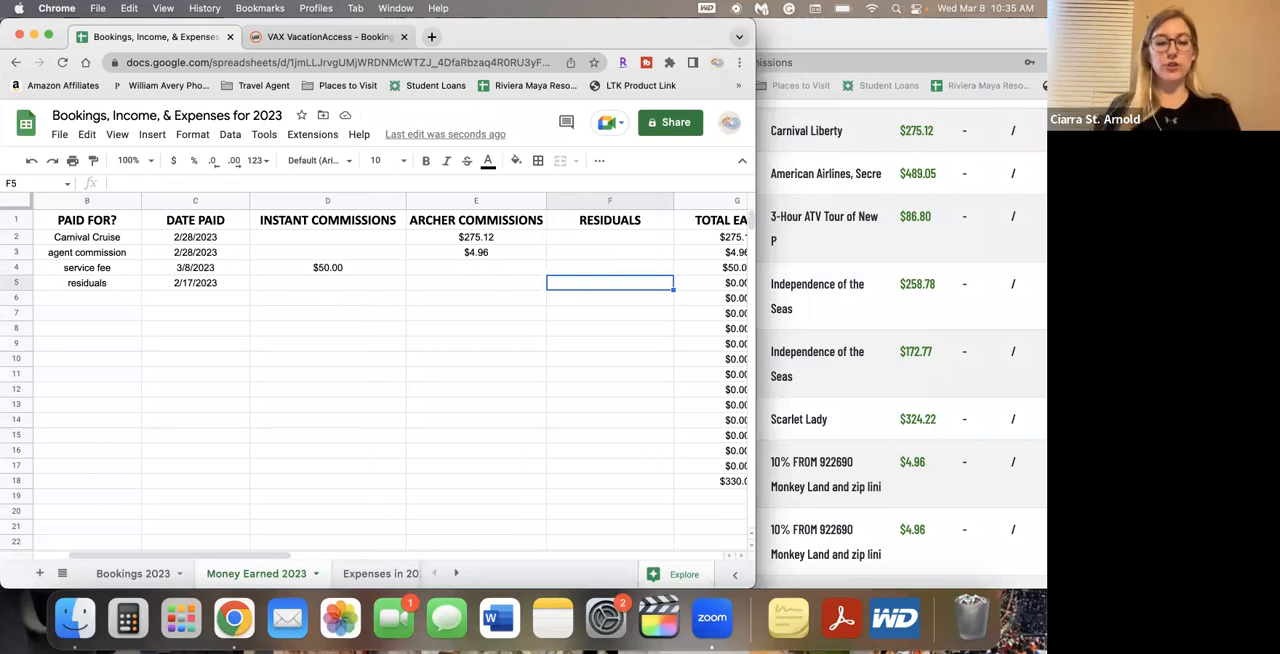
type("108")
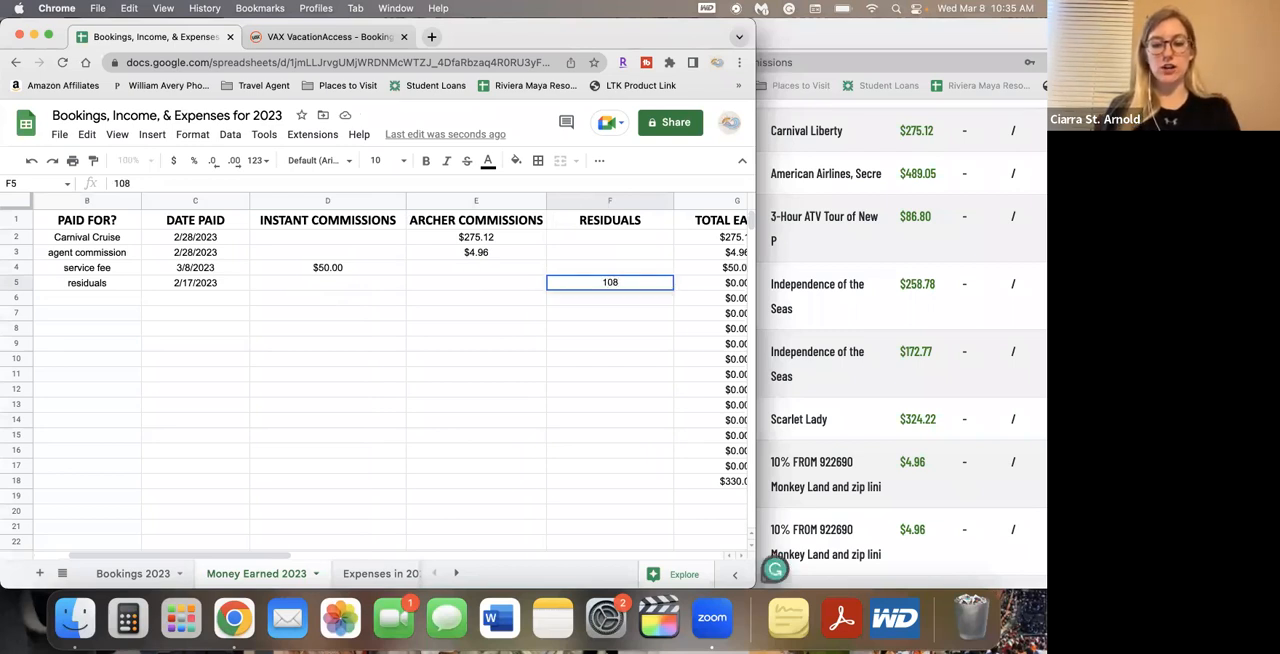
type(".56")
key("Return")
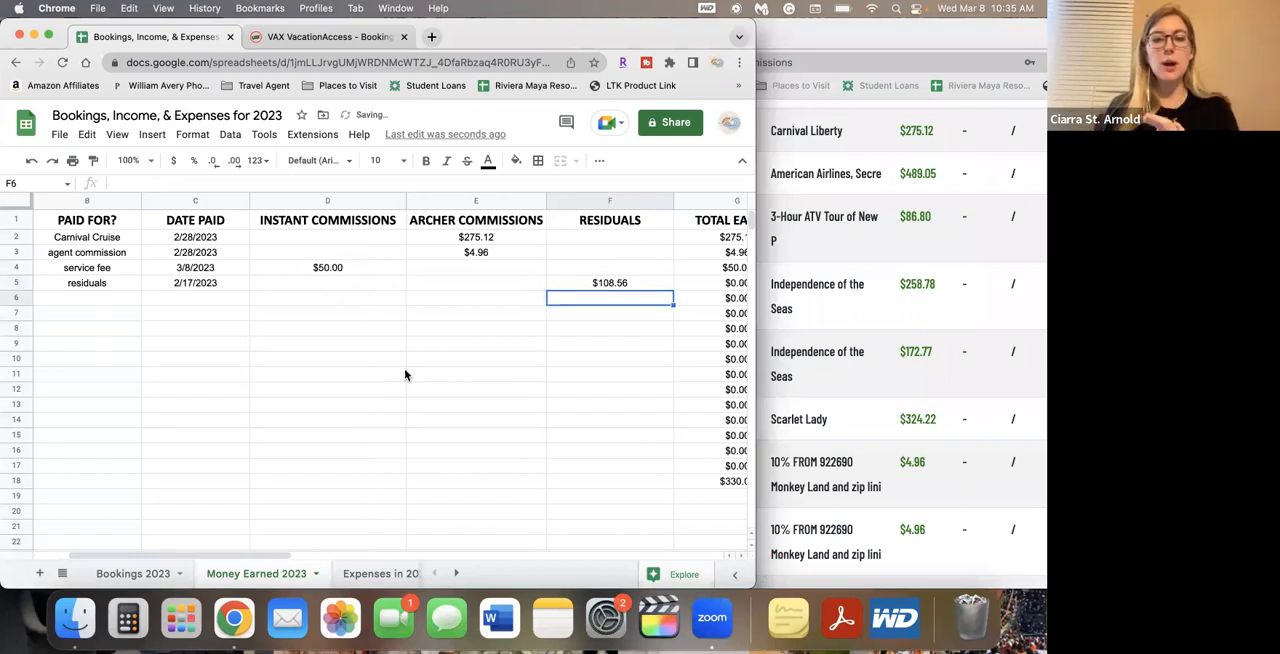
Replace the TOTAL EARNED formula in cell G2 with =SUM(D2:F2) and fill it down through G17
scroll(461, 380, "right", 2)
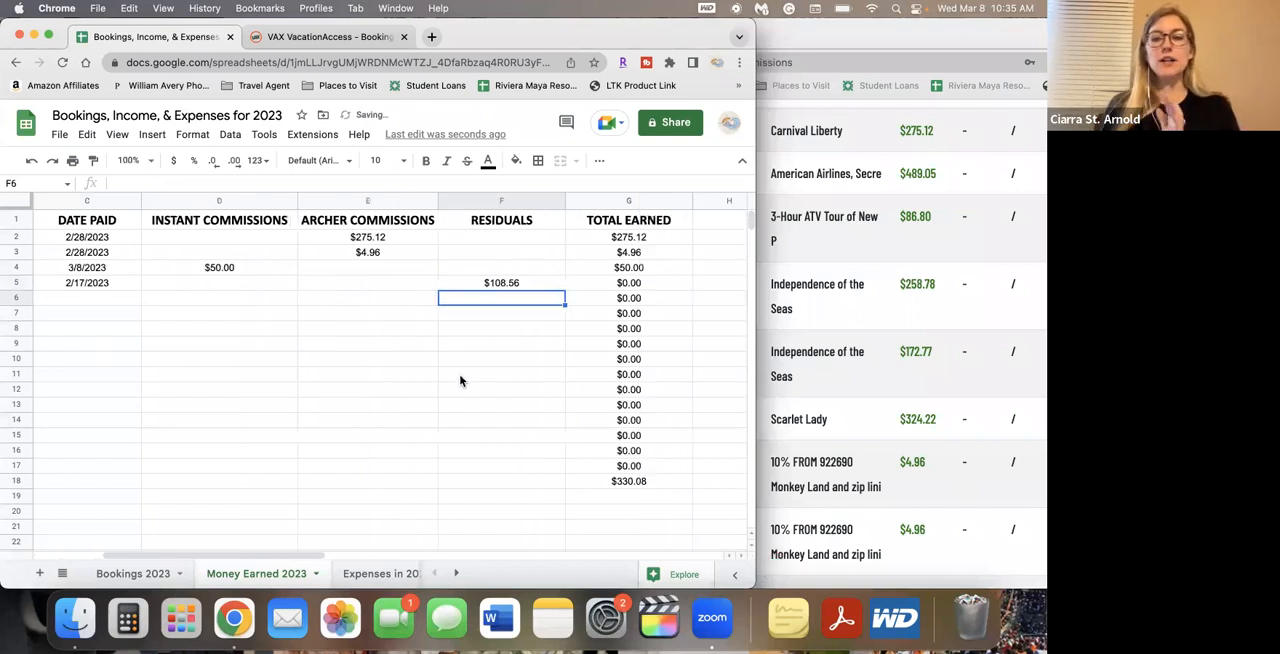
left_click(635, 240)
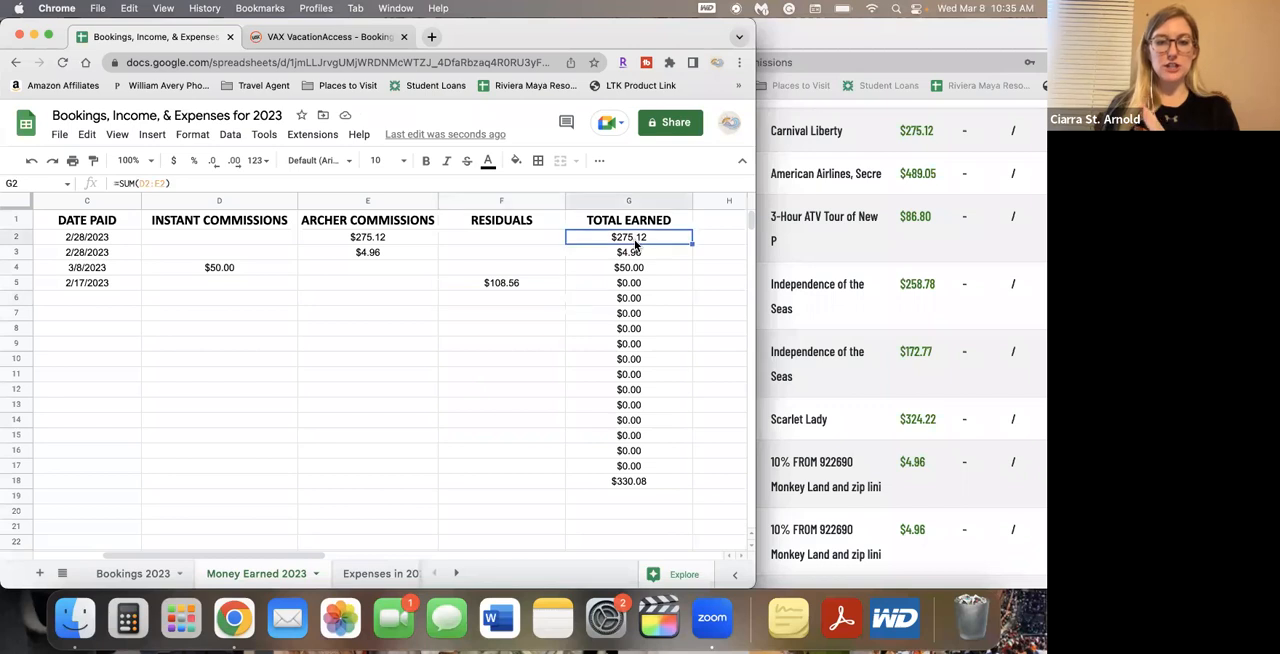
key("Delete")
type("=SUM(")
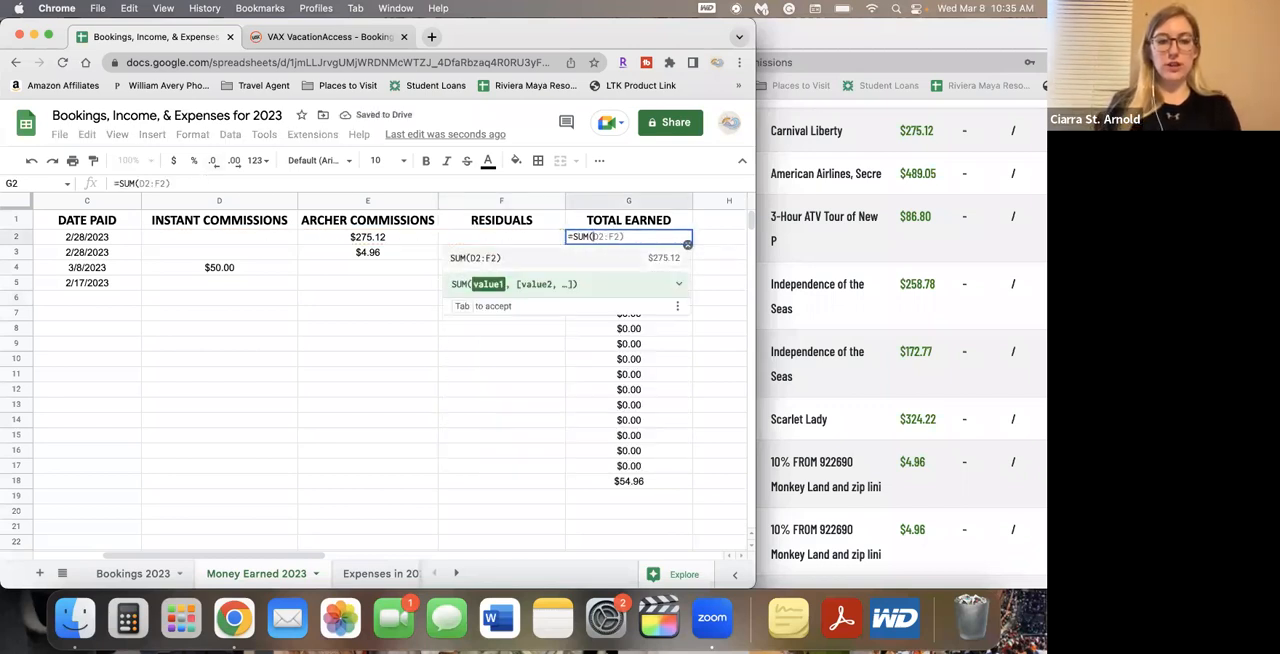
key("Tab")
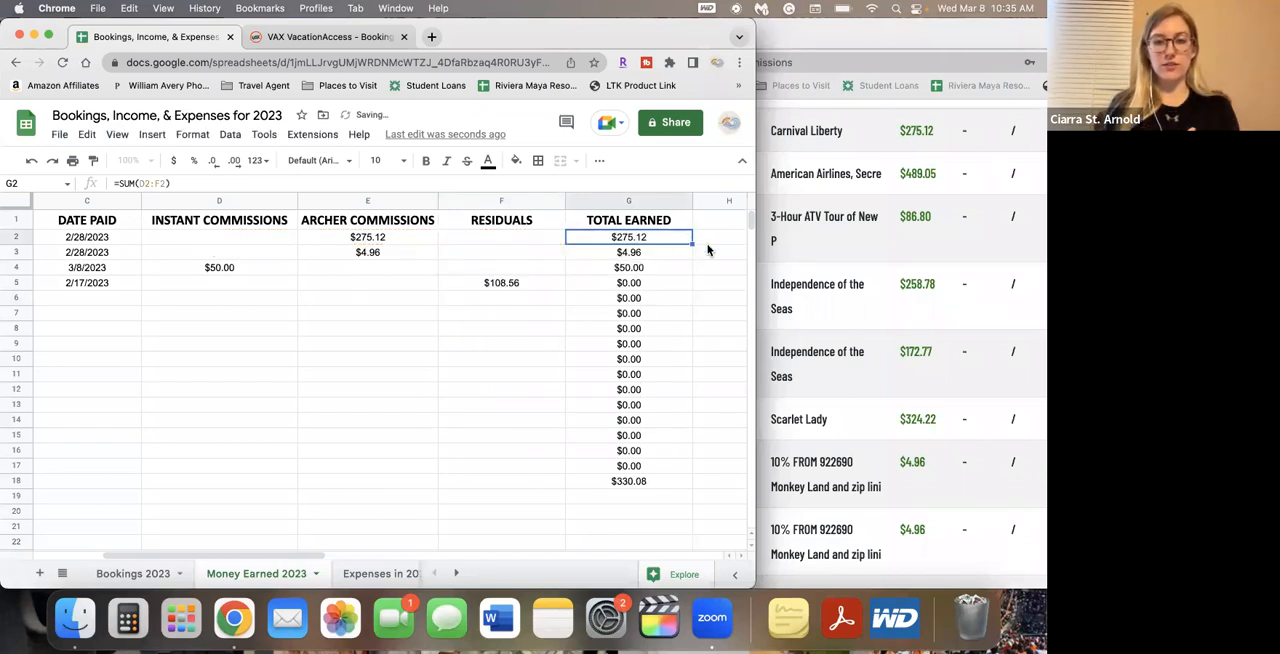
left_click_drag(689, 242, 686, 471)
left_click(508, 285)
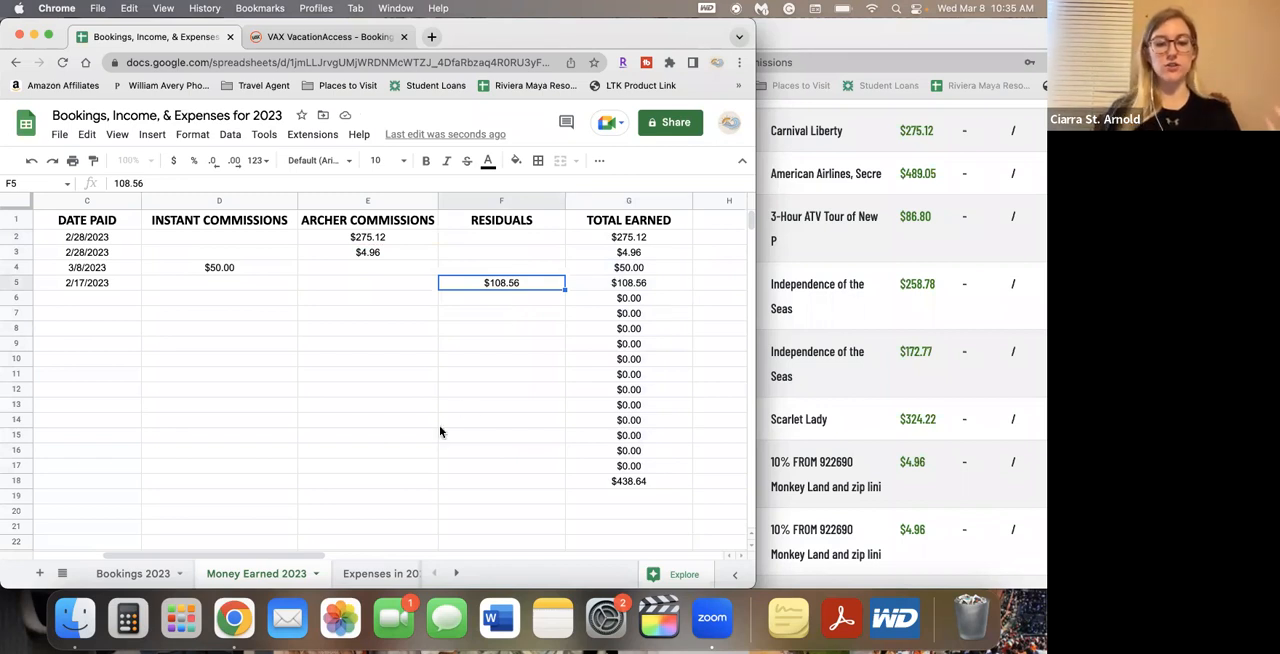
Widen the spreadsheet window and enter a second agent's ID number under WHO/WHAT in cell A6
scroll(440, 430, "left", 5)
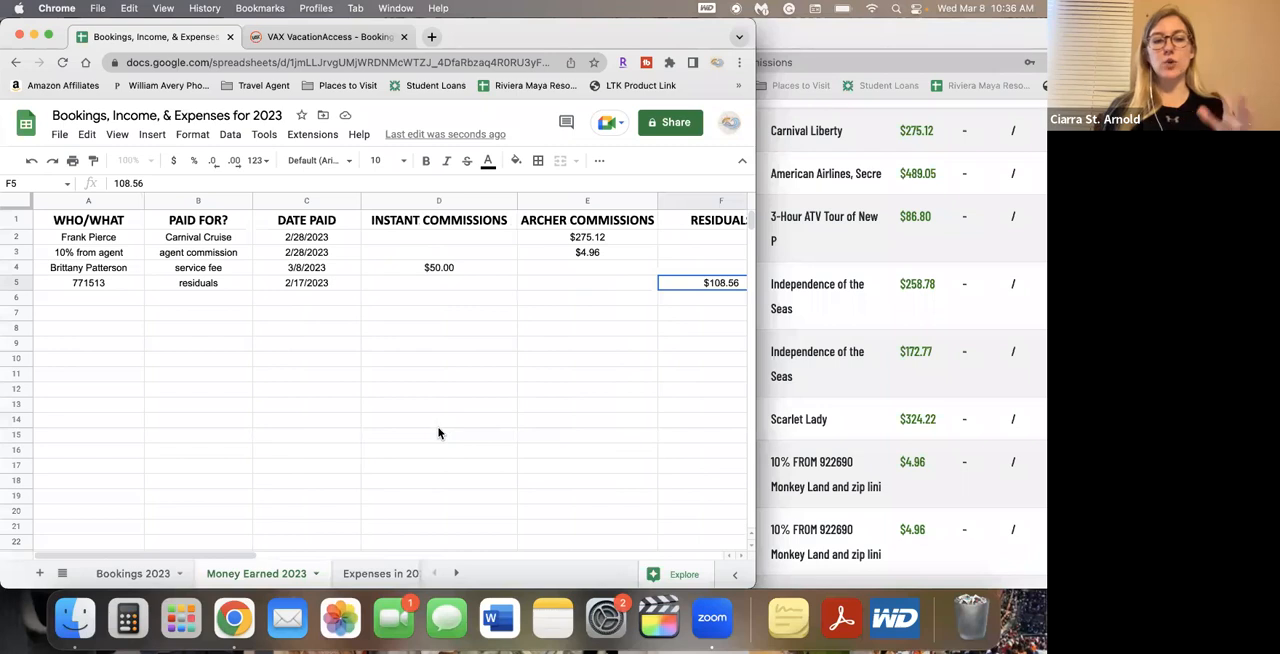
left_click_drag(757, 386, 801, 381)
left_click(100, 290)
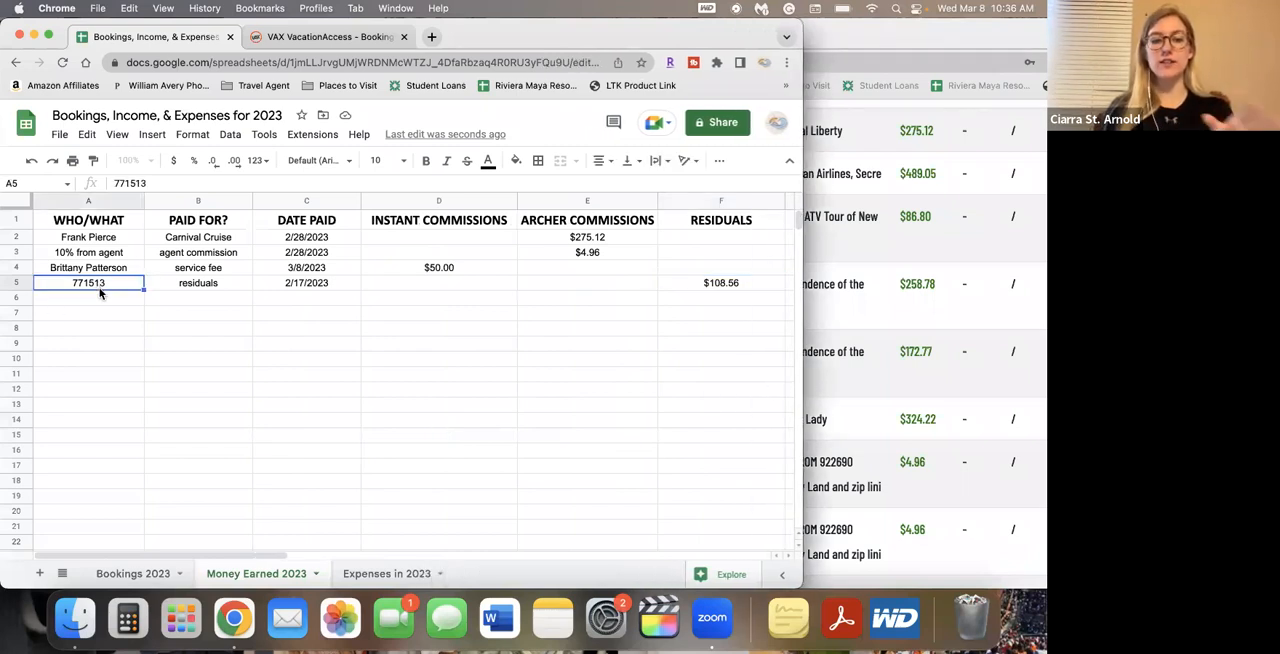
left_click(106, 302)
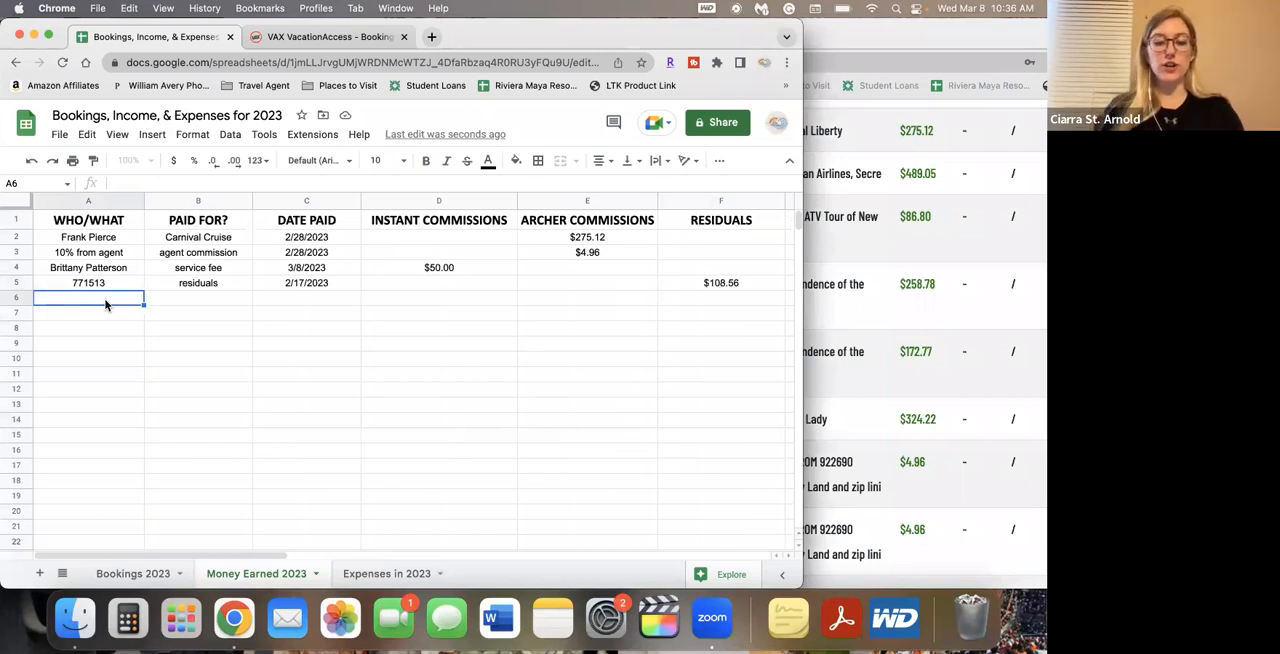
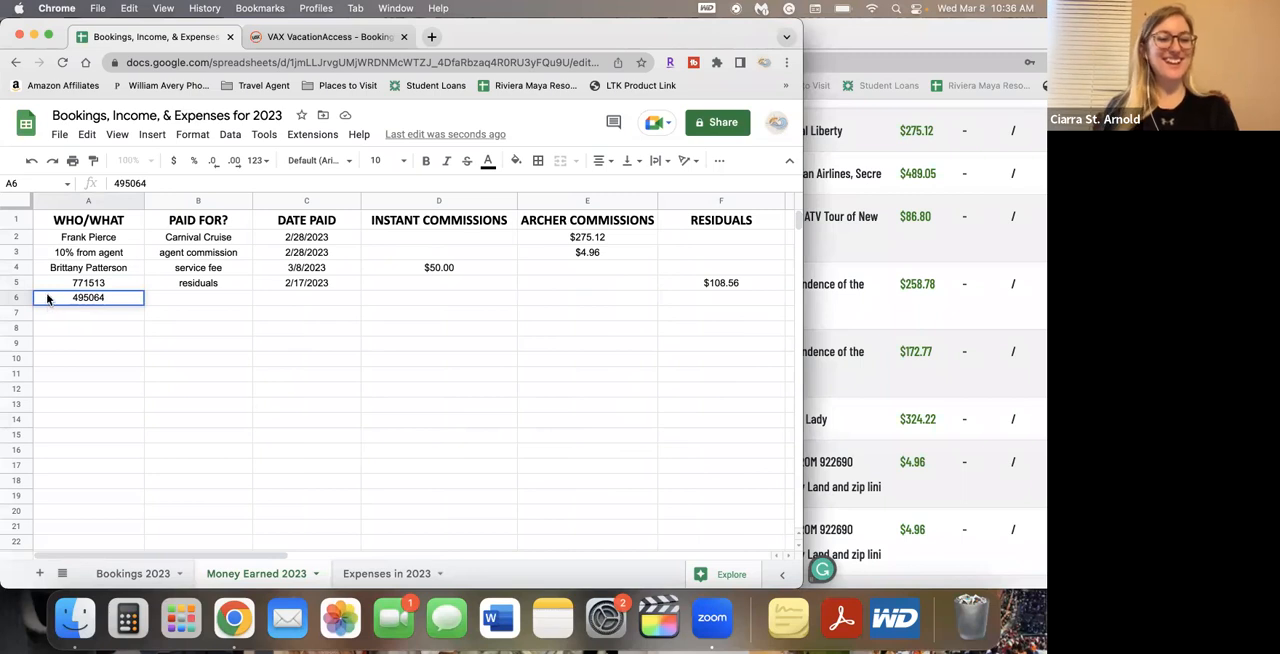
Open the Expenses in 2023 sheet and examine the travel protection fee in the Evolution Travel paid commissions list
left_click(398, 575)
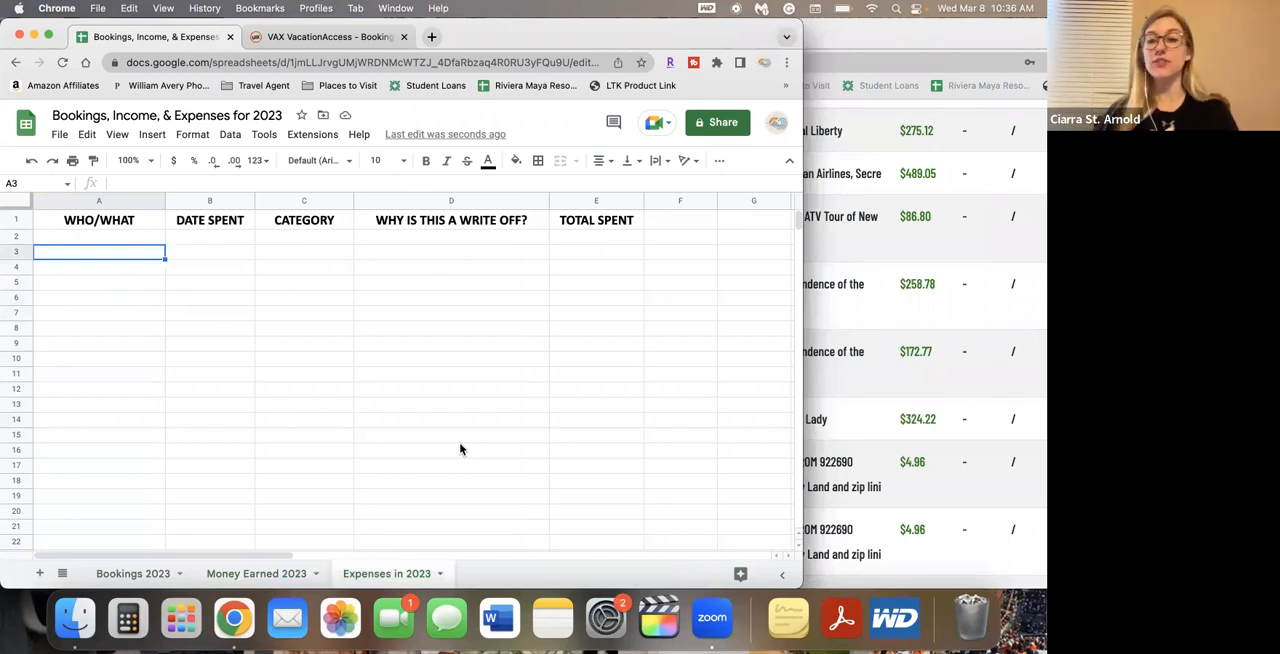
left_click(878, 484)
scroll(920, 520, "down", 4)
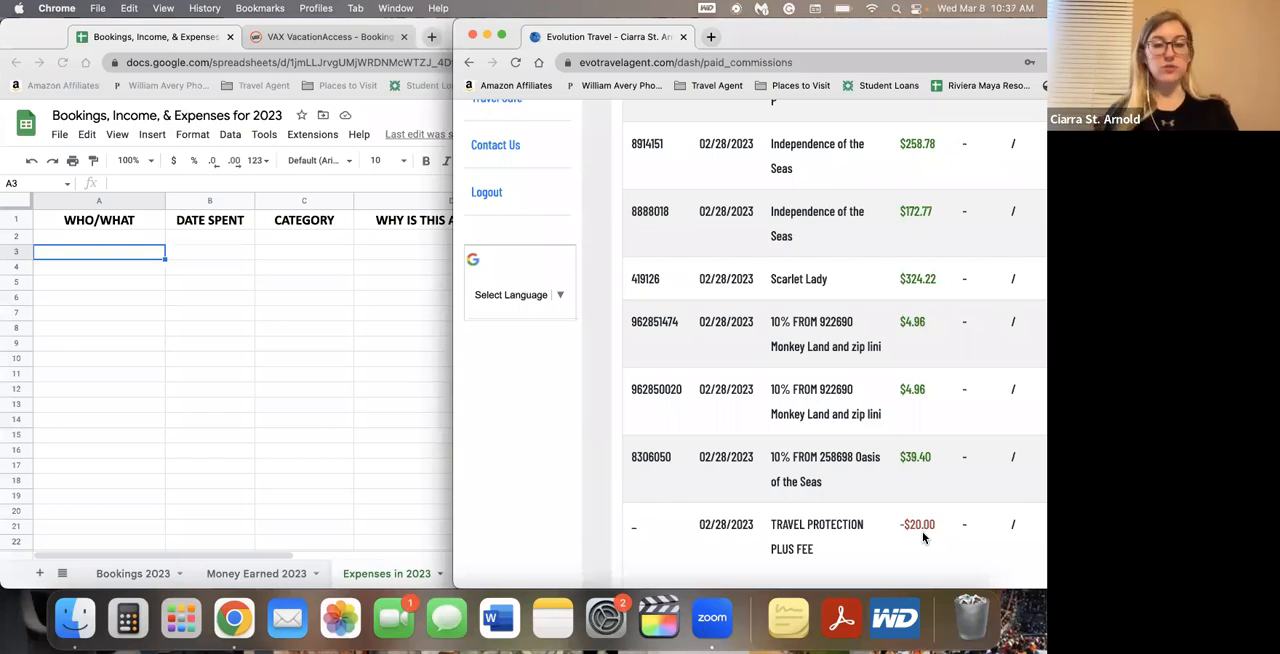
left_click(235, 333)
Enter Archer Travel Service under WHO/WHAT in cell A2 of the Expenses in 2023 sheet
left_click(128, 241)
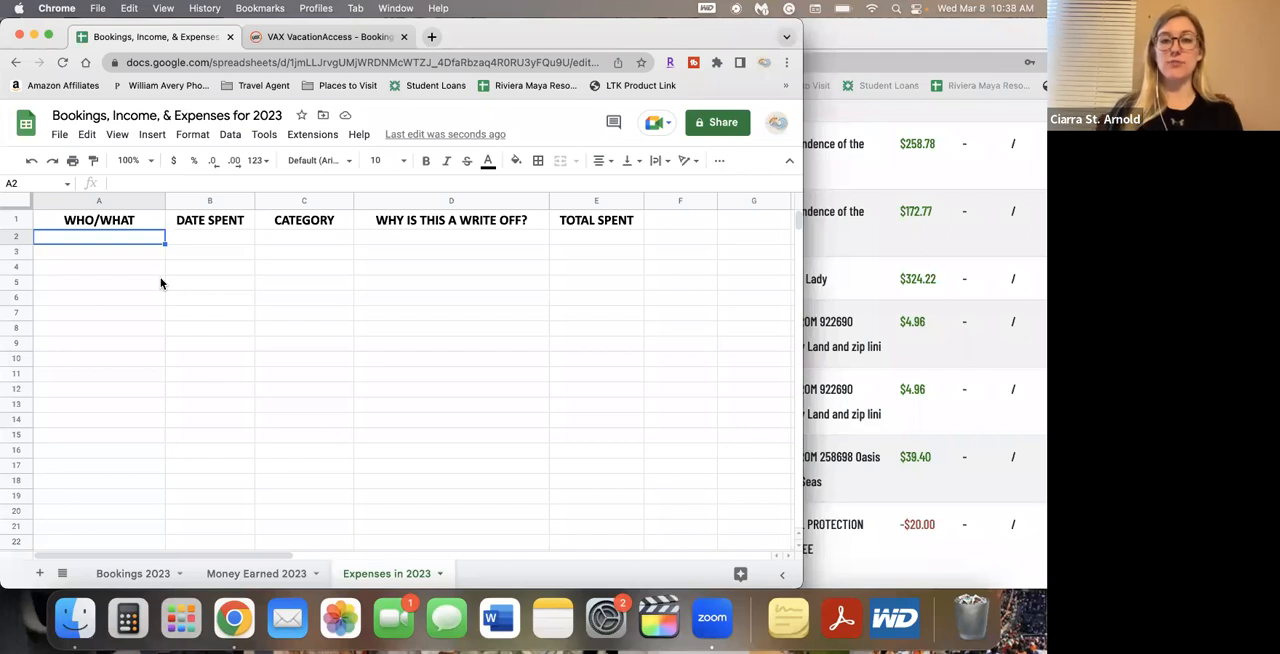
type("Archeer T")
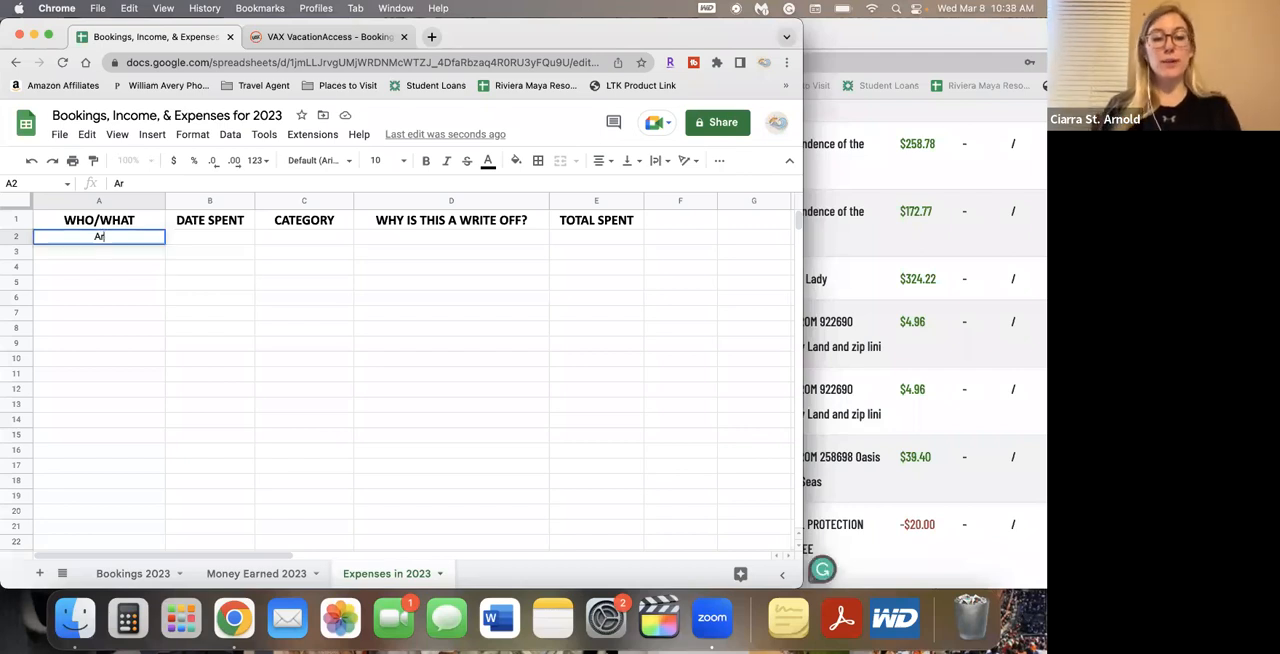
key("BackSpace")
key("BackSpace")
key("BackSpace")
key("BackSpace")
type("r Travel Service")
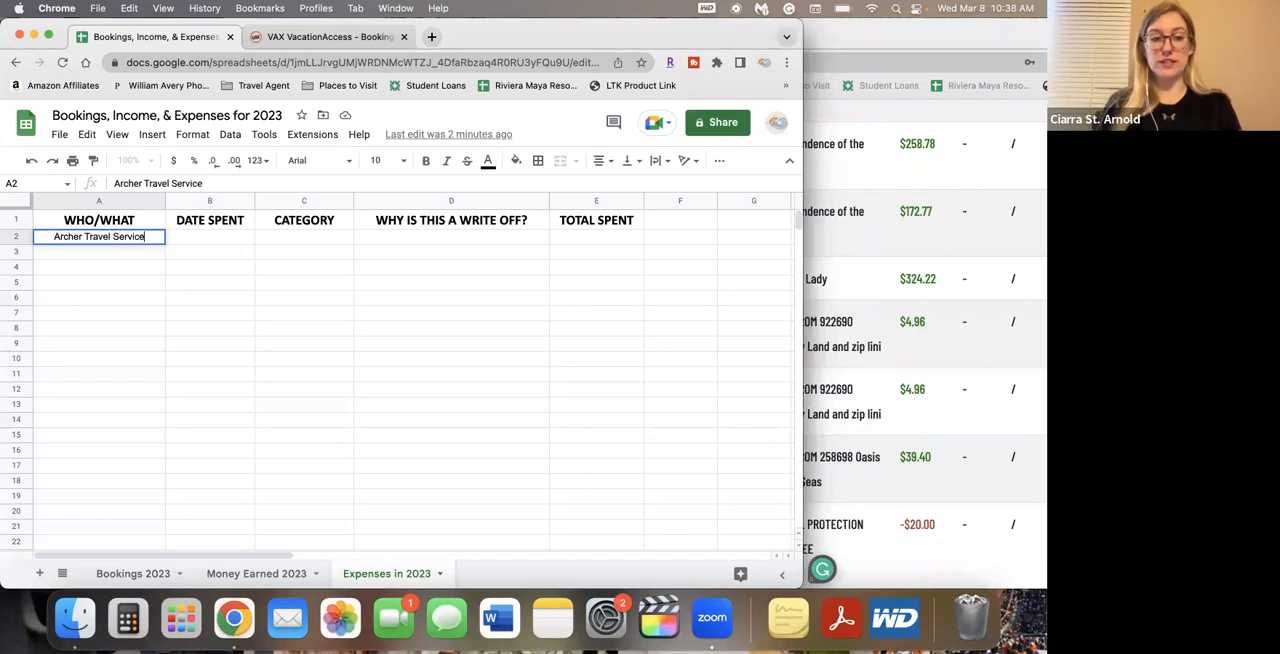
key("Tab")
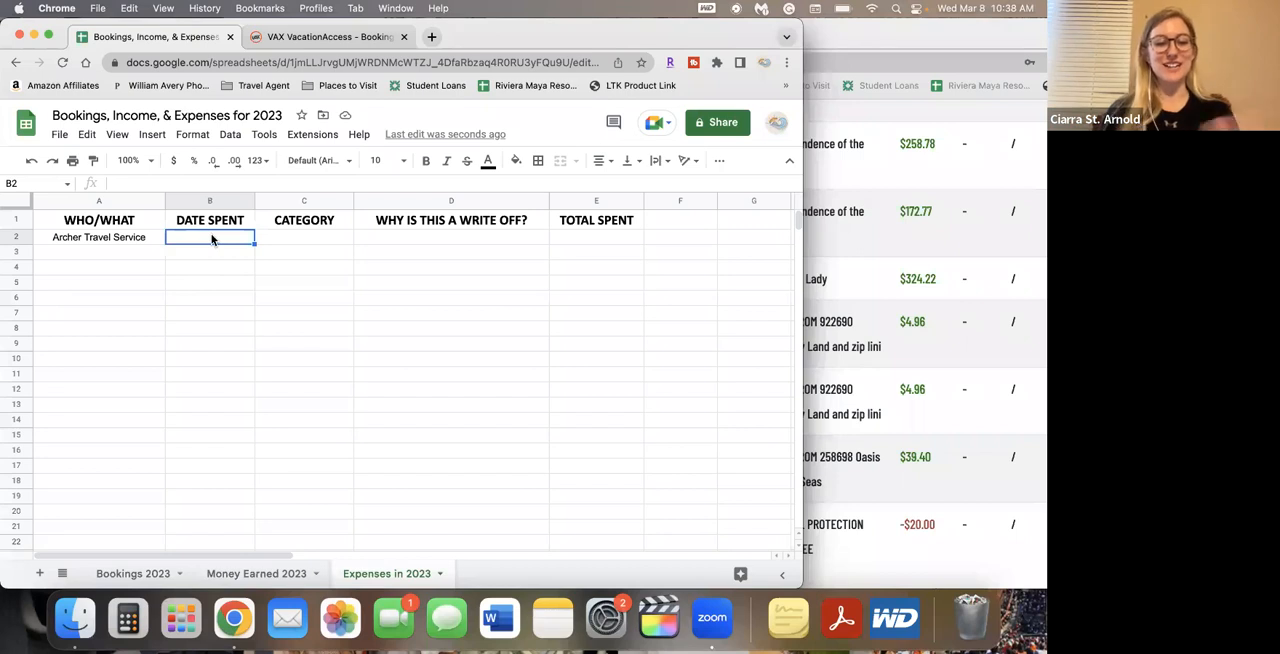
type("1/15")
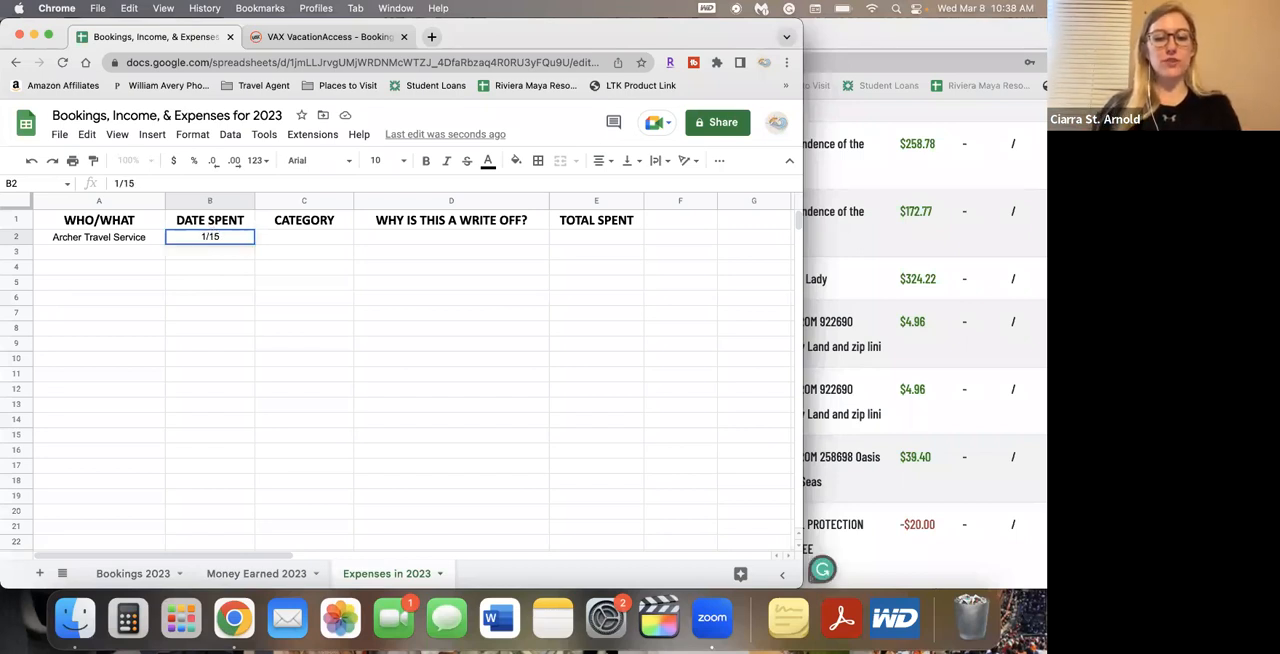
key("BackSpace")
key("BackSpace")
key("BackSpace")
key("BackSpace")
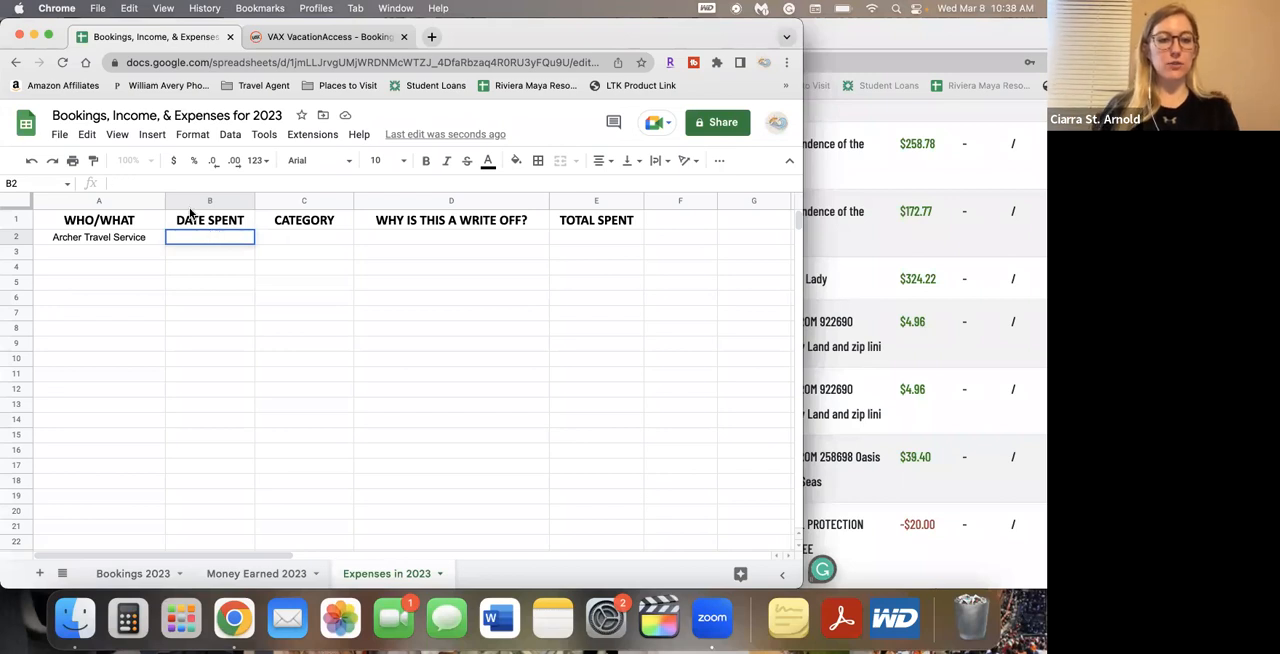
Format the DATE SPENT column as dates and enter 1/15/2023 in cell B2
left_click(203, 199)
left_click(192, 134)
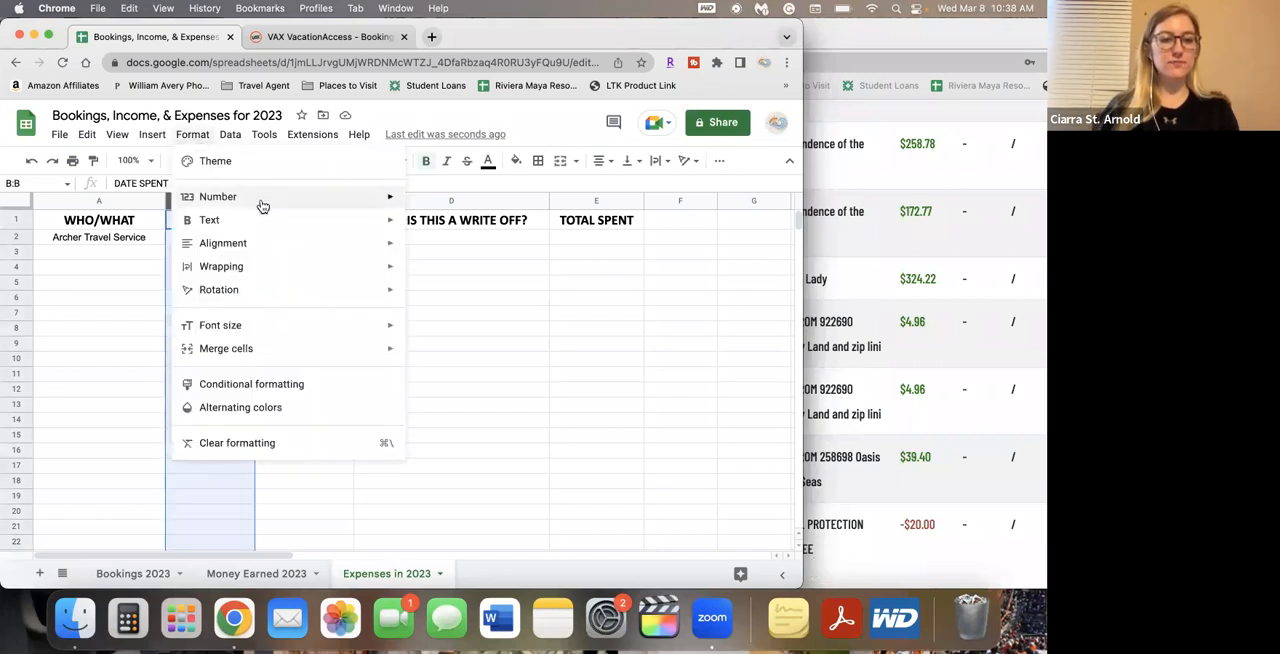
mouse_move(262, 205)
left_click(129, 267)
left_click(206, 243)
type("1/15")
key("Tab")
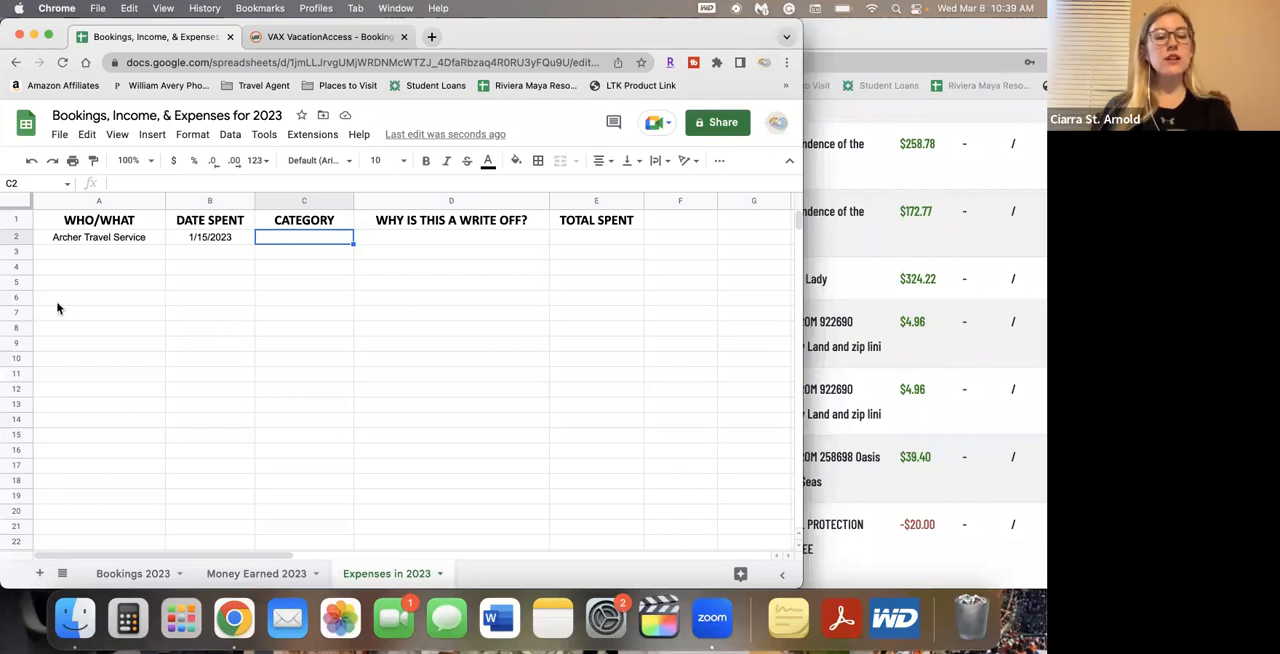
Set the CATEGORY of the Archer Travel Service expense to Subscription in cell C2
type("Subsc")
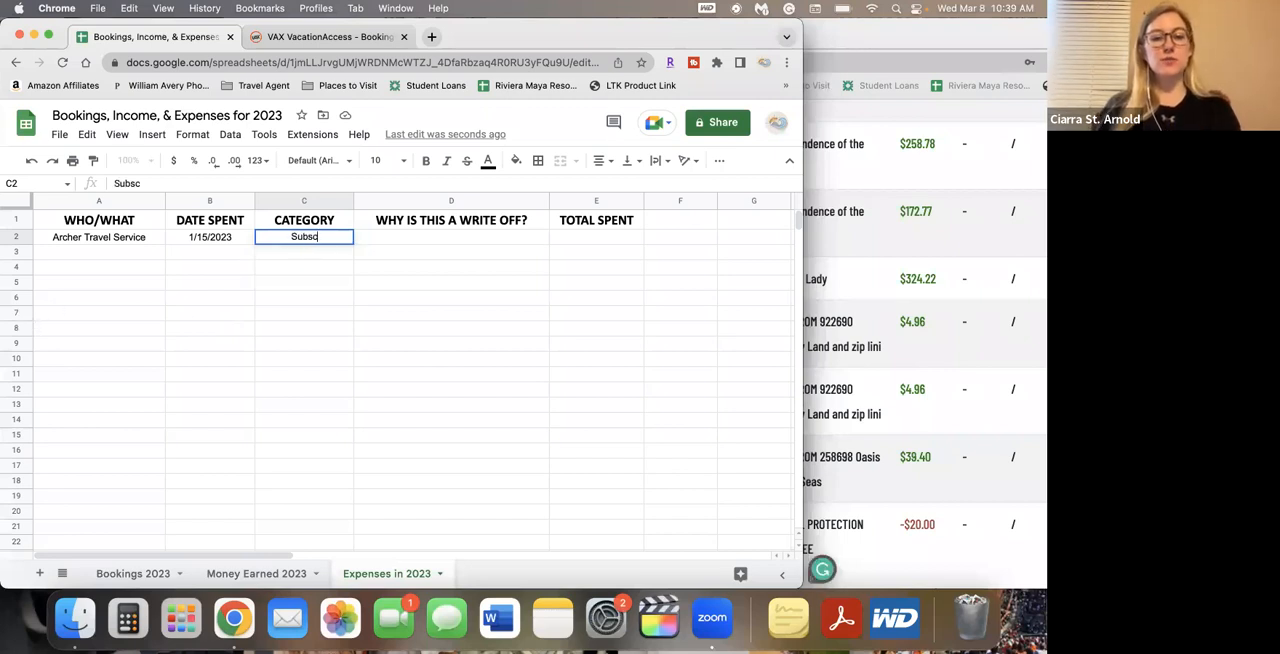
type("ription")
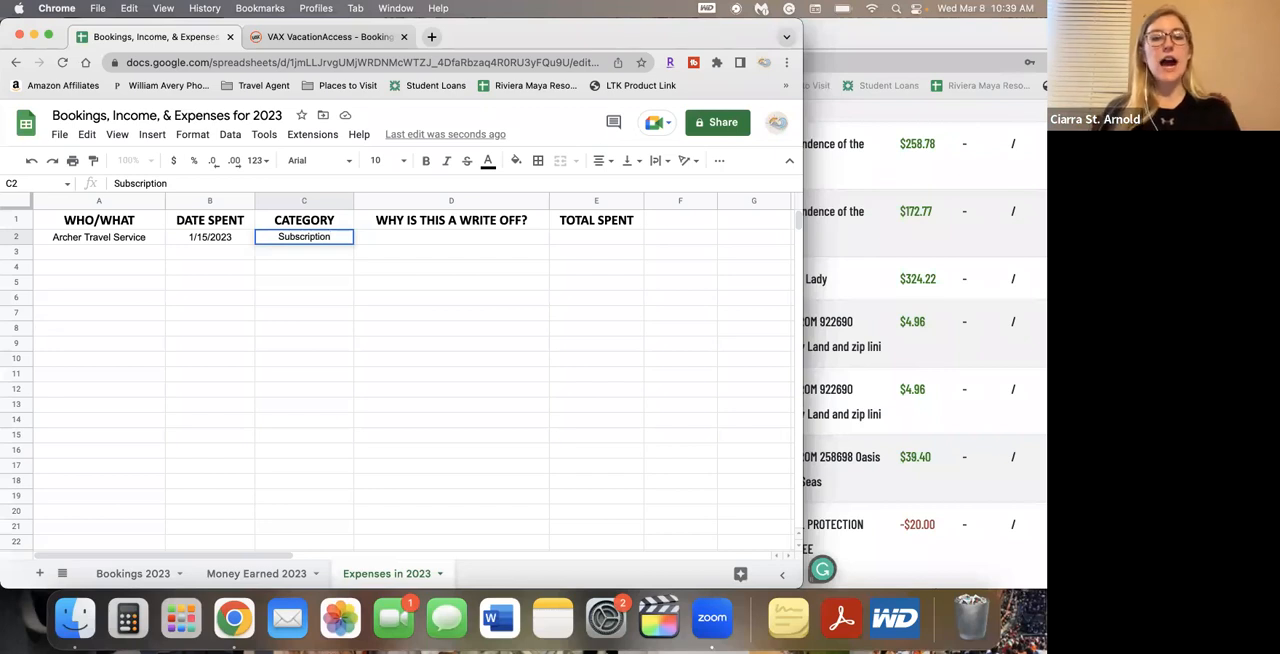
key("Tab")
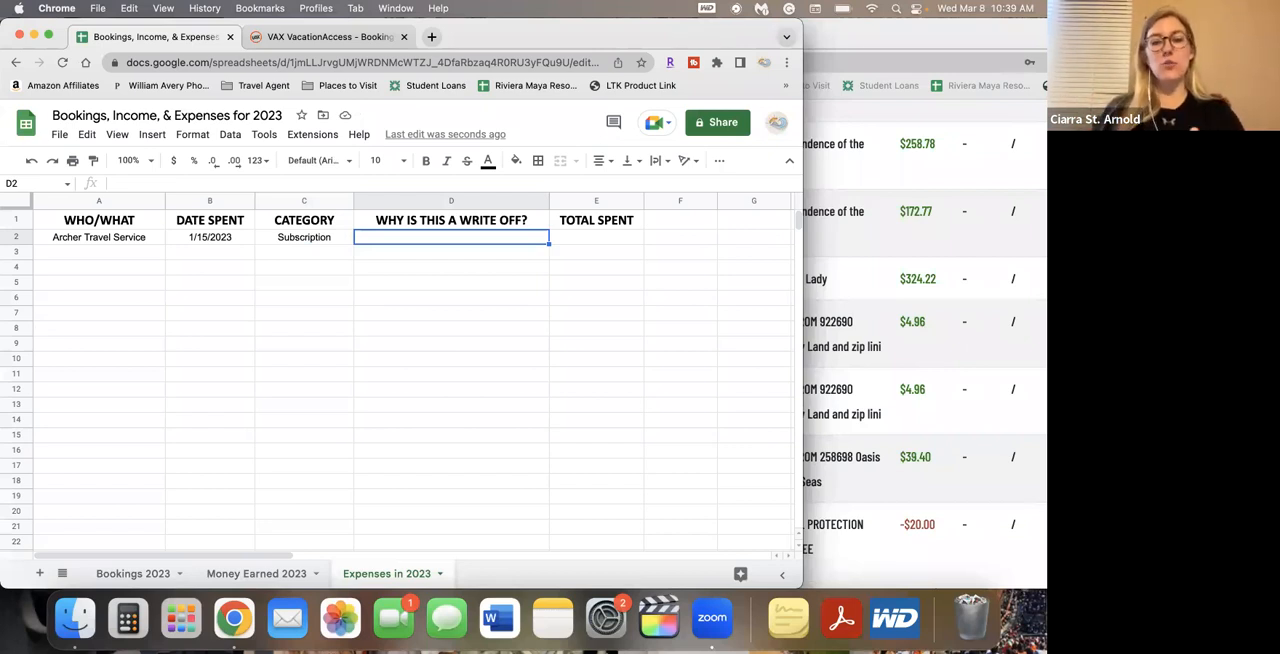
Complete the expense row with the write-off reason "Monthly fee to be an agent" in D2 and TOTAL SPENT 69.95 in E2
type("Month")
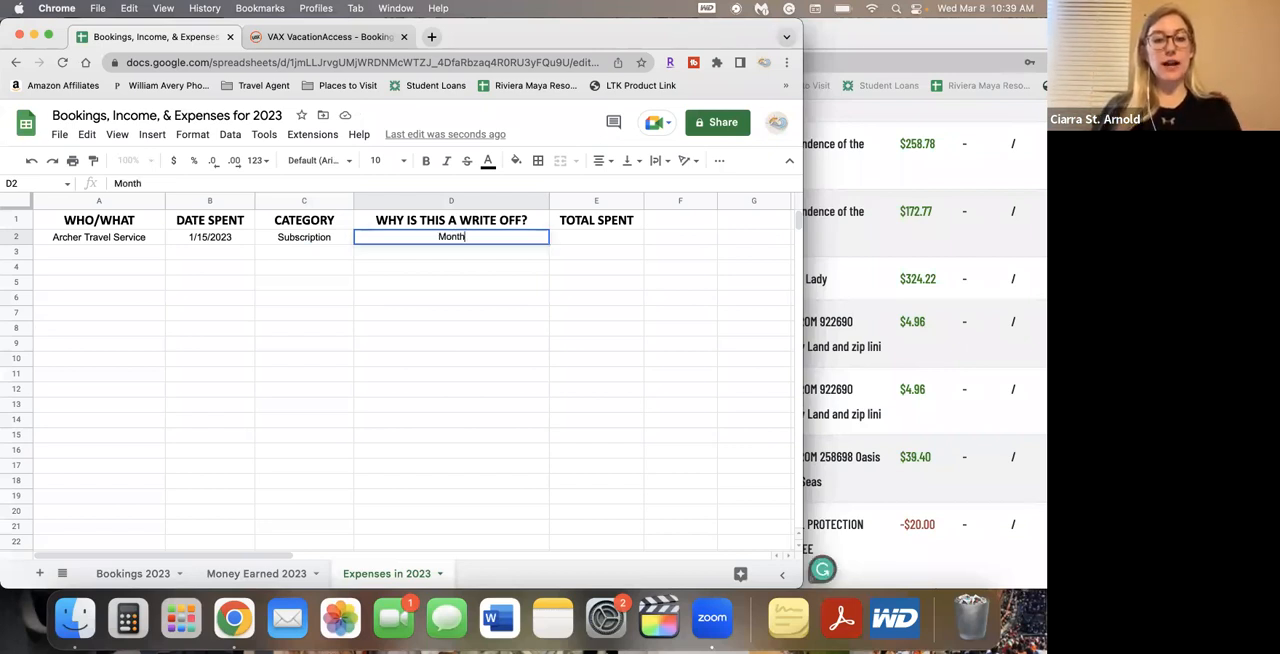
type("ly fee to be an agent")
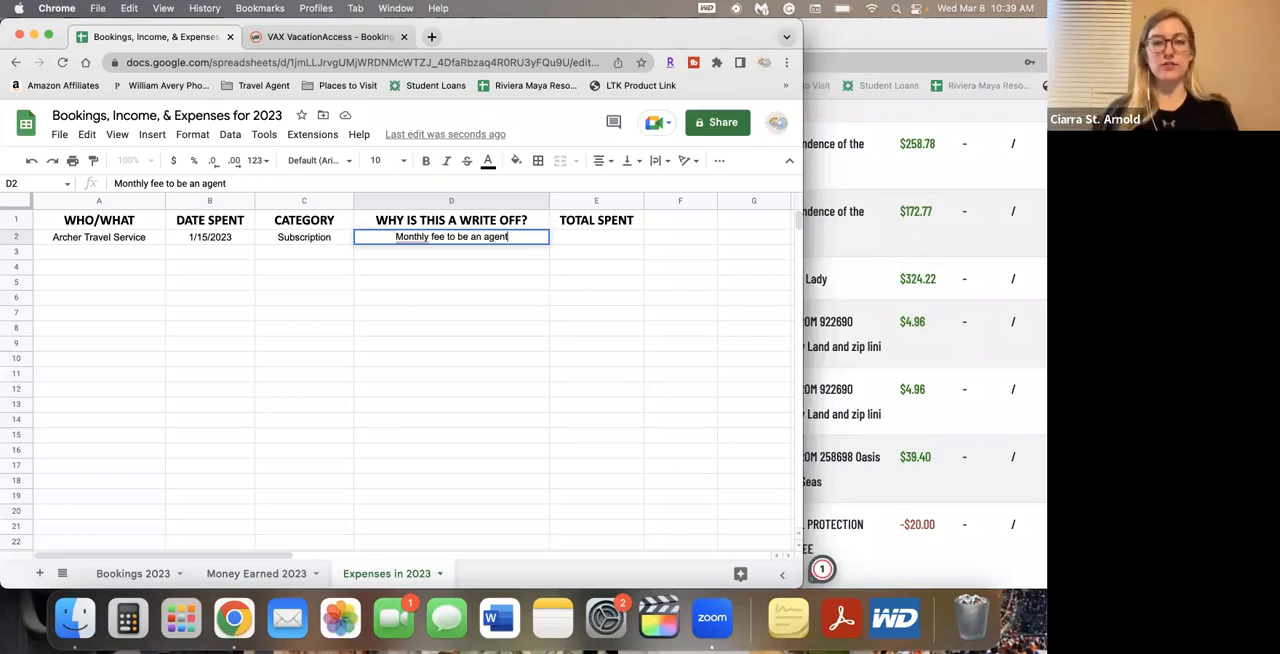
key("Tab")
type("69.95")
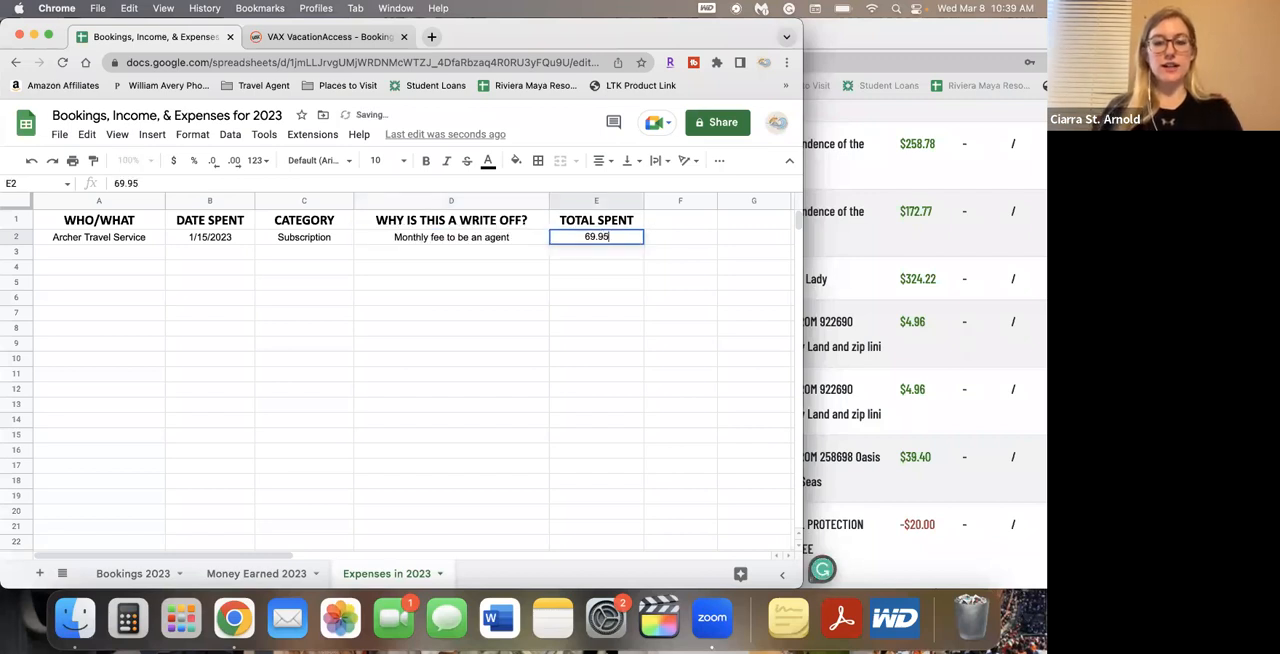
key("Return")
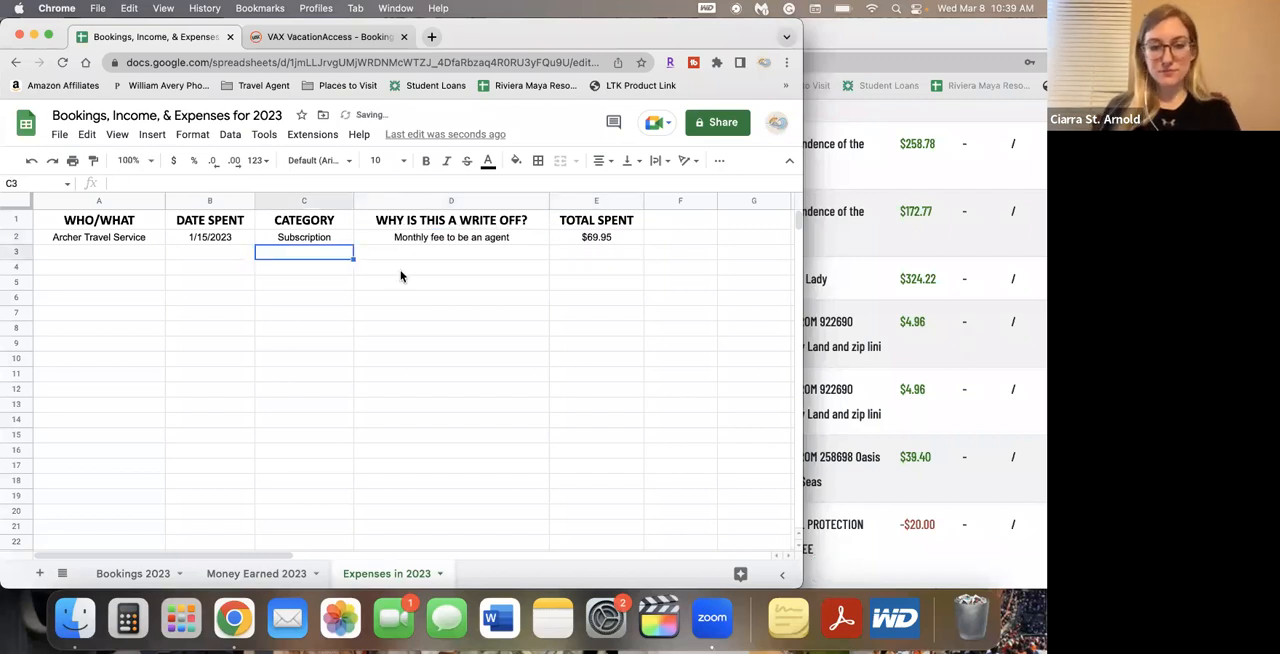
Enter the dates 2/15/2023 and 3/15/2023 in cells B3 and B4 of the DATE SPENT column
left_click(215, 251)
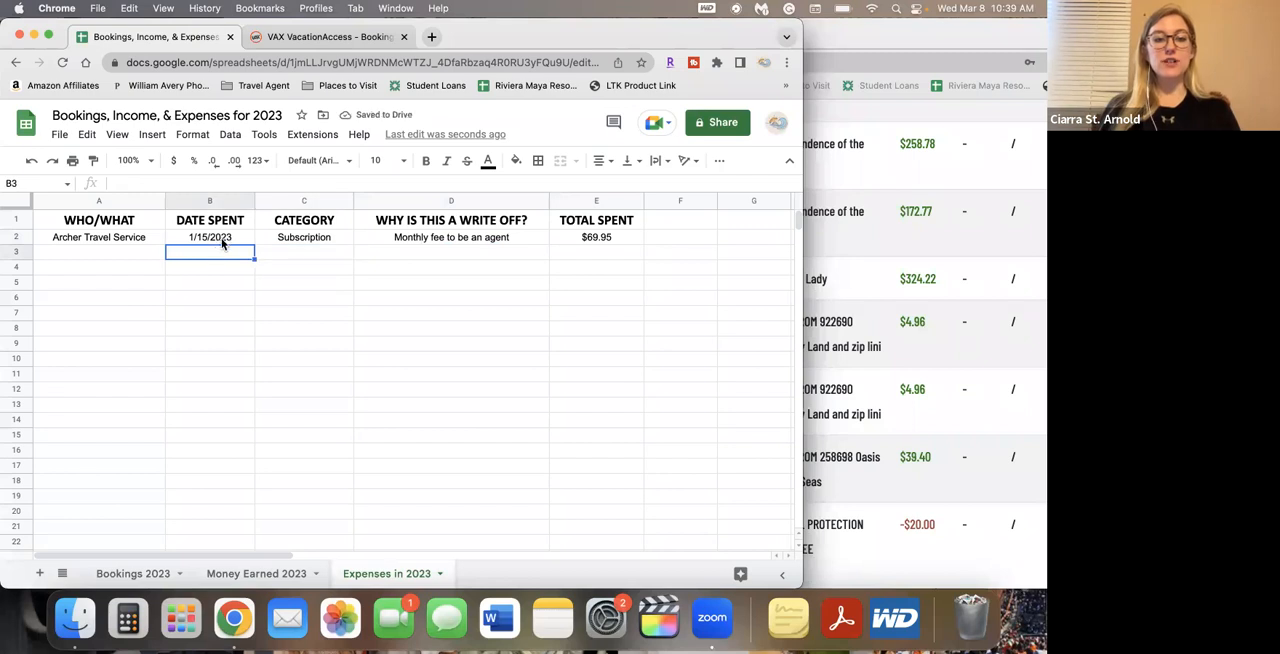
type("2/15/2023")
key("Return")
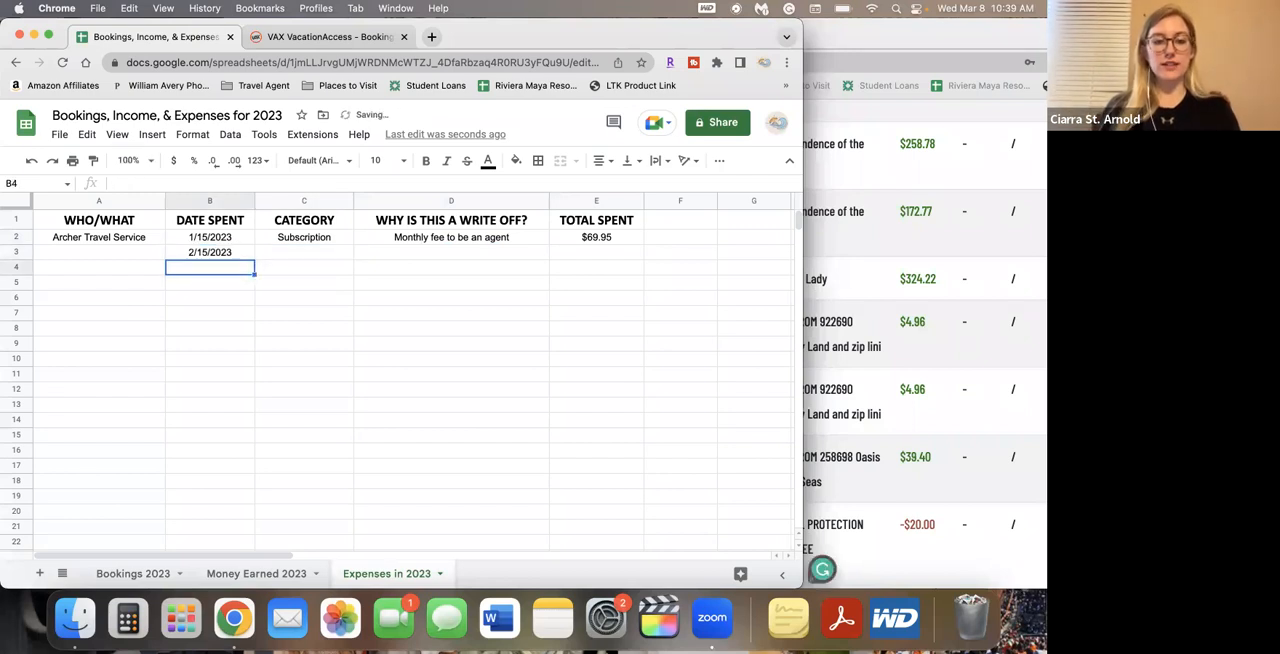
type("3/15/2023")
key("Return")
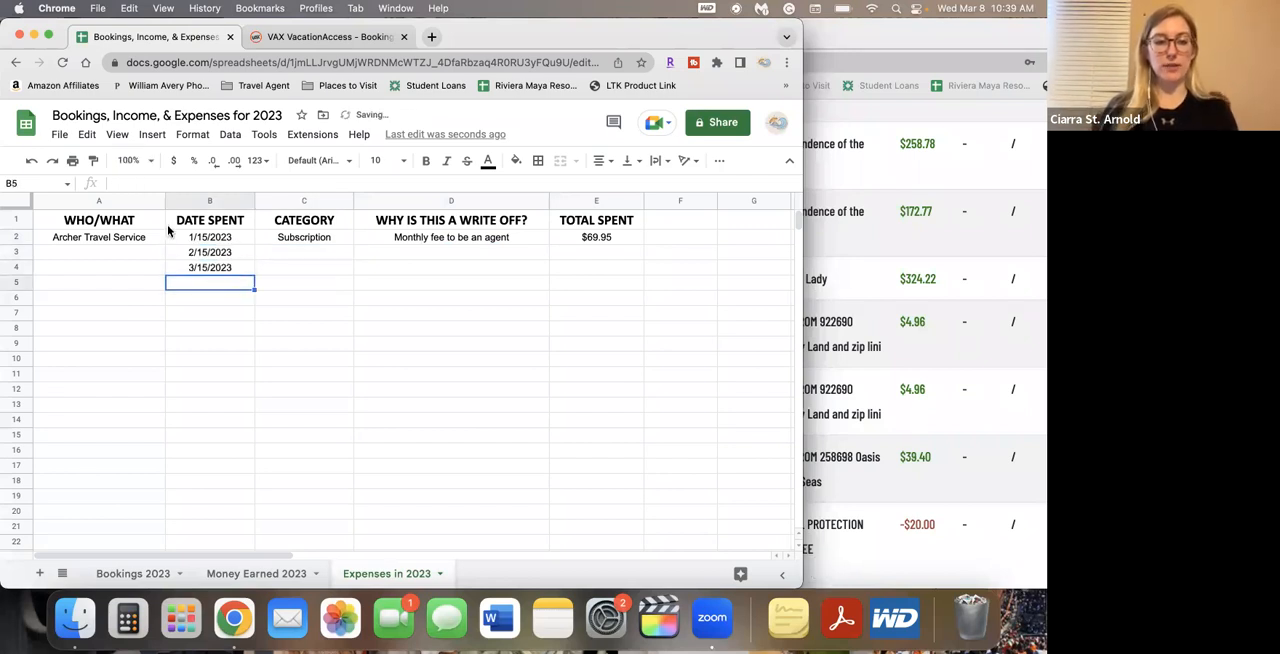
Fill rows 3 and 4 with the Archer Travel Service name, Subscription category, write-off reason and total from row 2
left_click(145, 245)
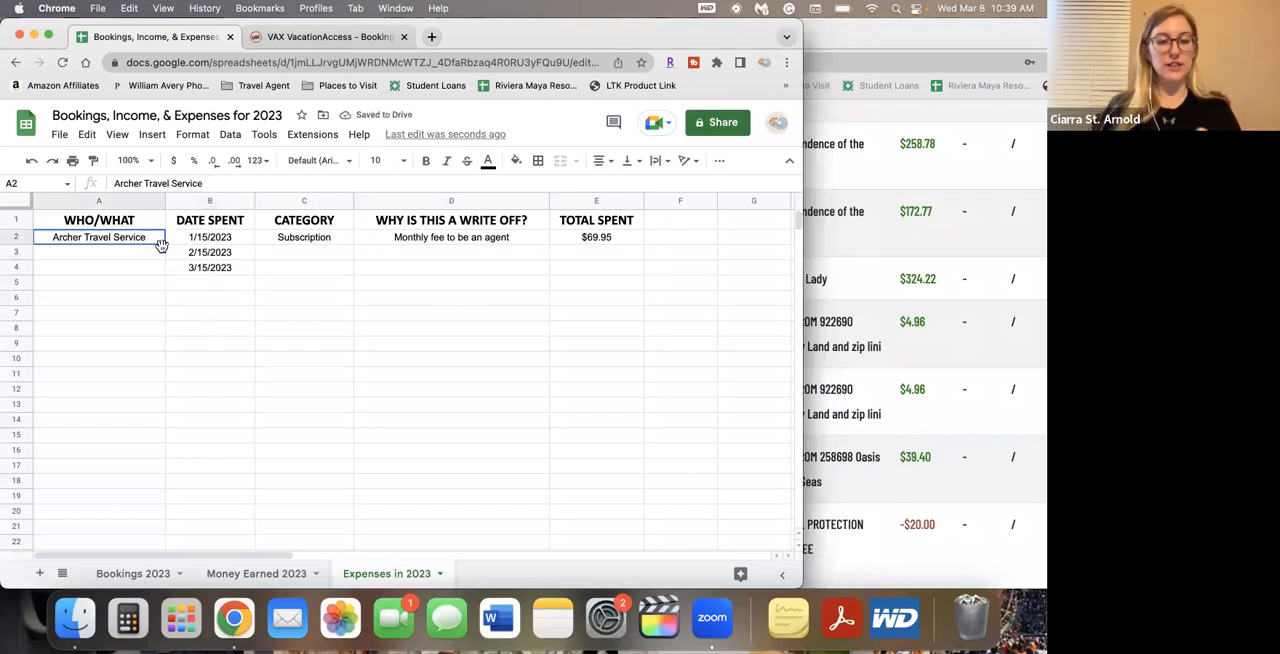
left_click_drag(165, 244, 165, 272)
left_click(325, 245)
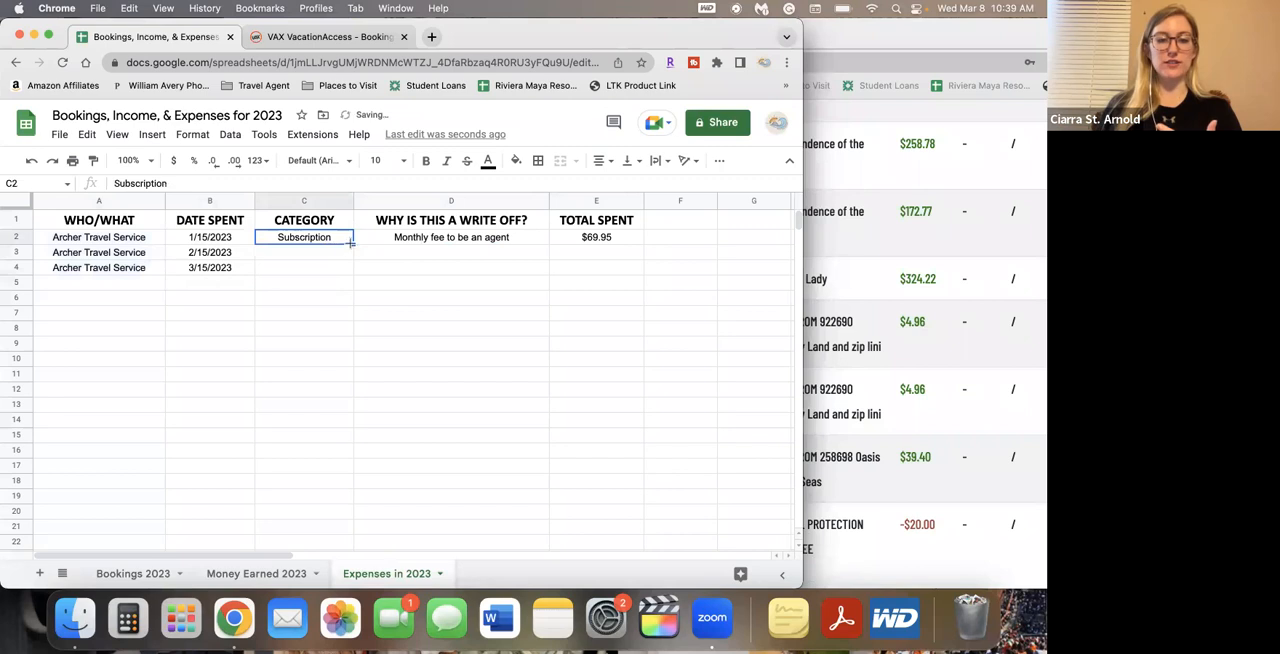
left_click_drag(418, 241, 636, 272)
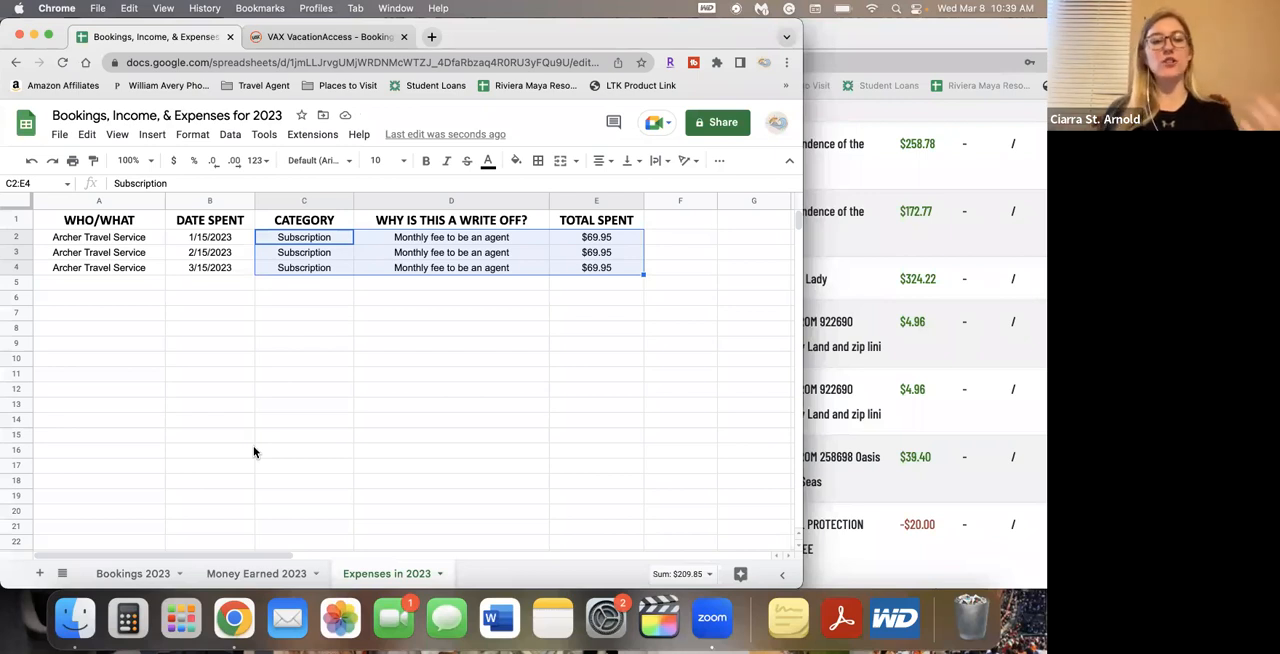
Append a hyphen and the reference number to Archer Travel Service in A2, and widen column A to fit
double_click(155, 237)
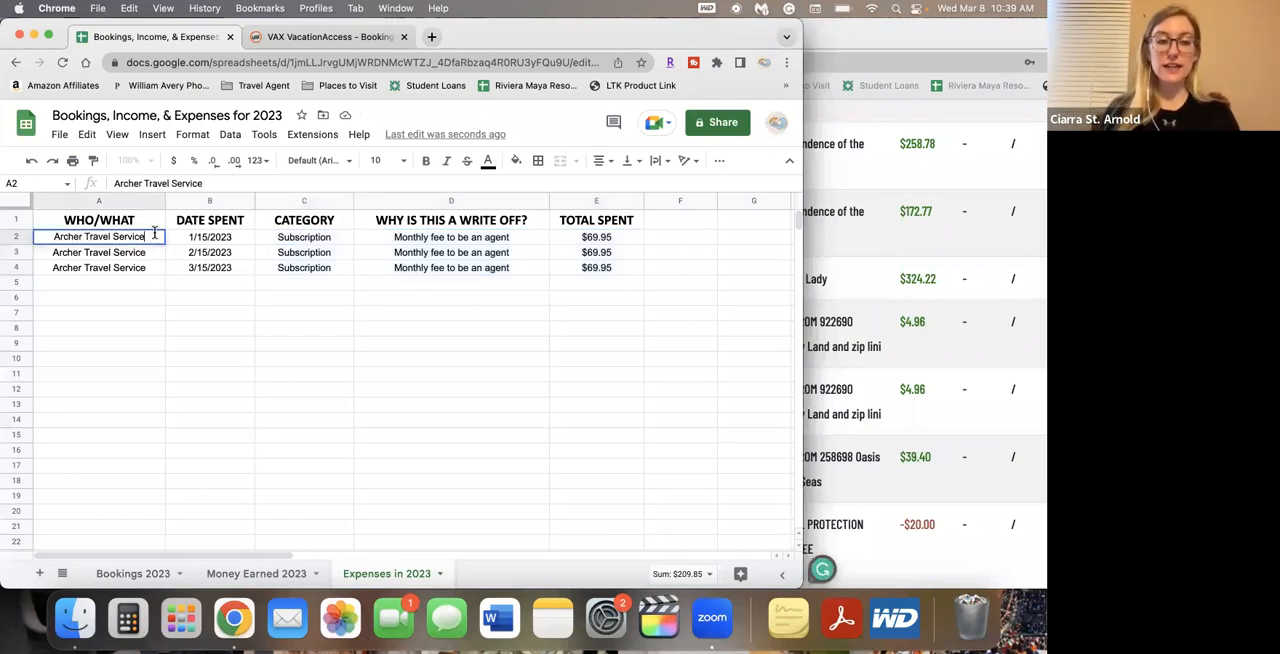
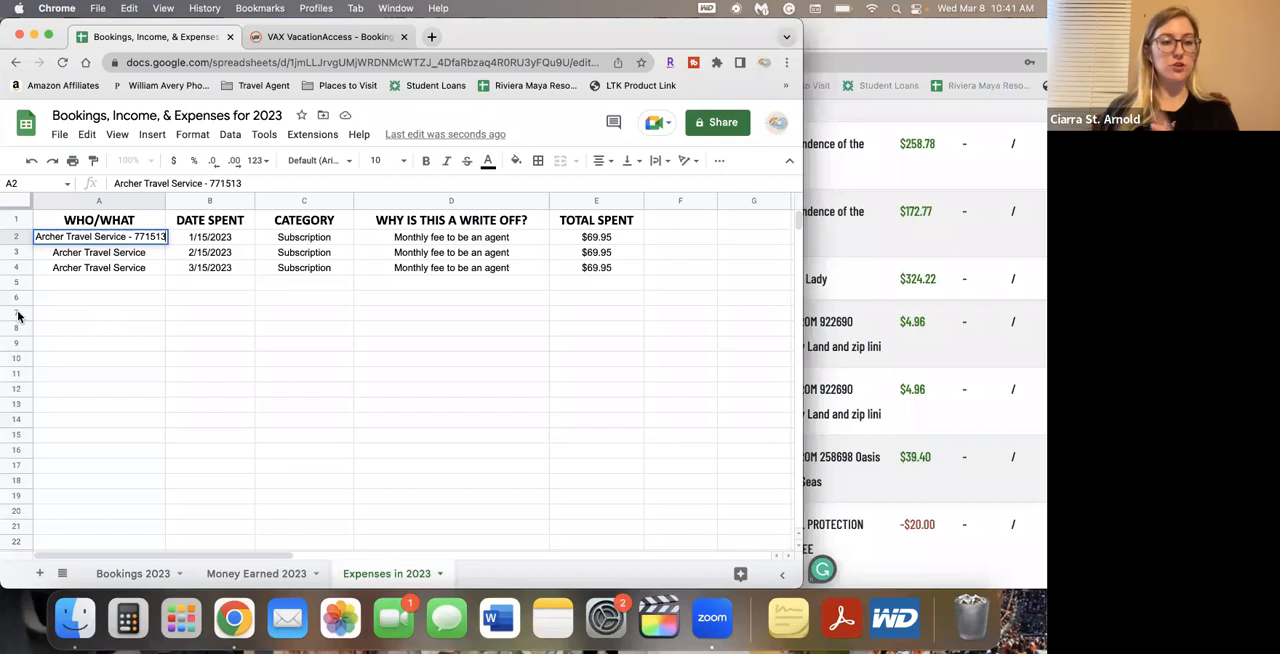
left_click(149, 272)
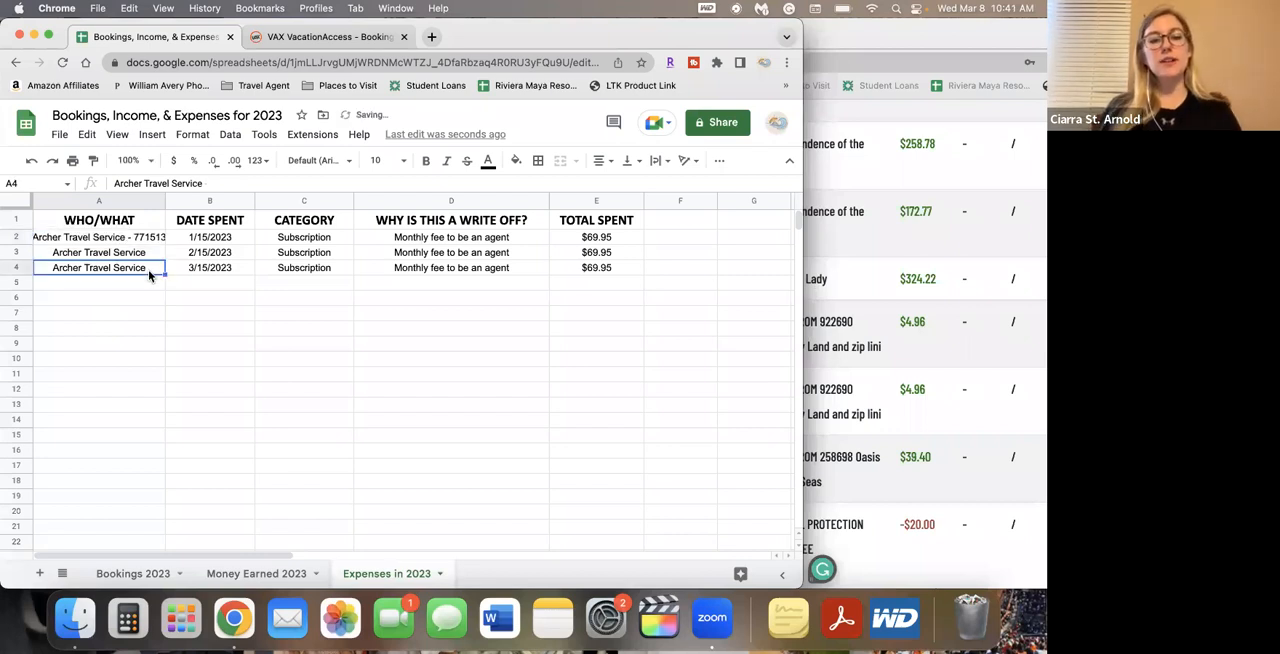
left_click_drag(165, 201, 179, 201)
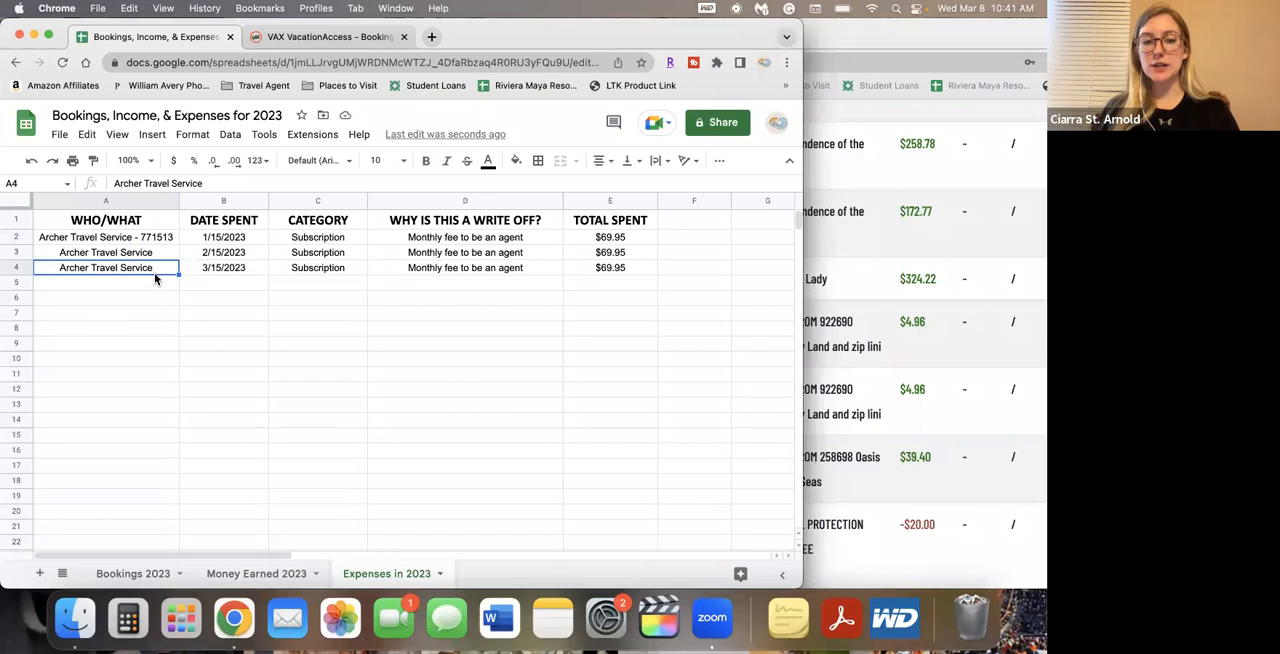
Referring to the paid commissions page moved aside, enter Travel Protection Plus Fee in A5 and the date 2/28/2023 in B5
left_click(153, 285)
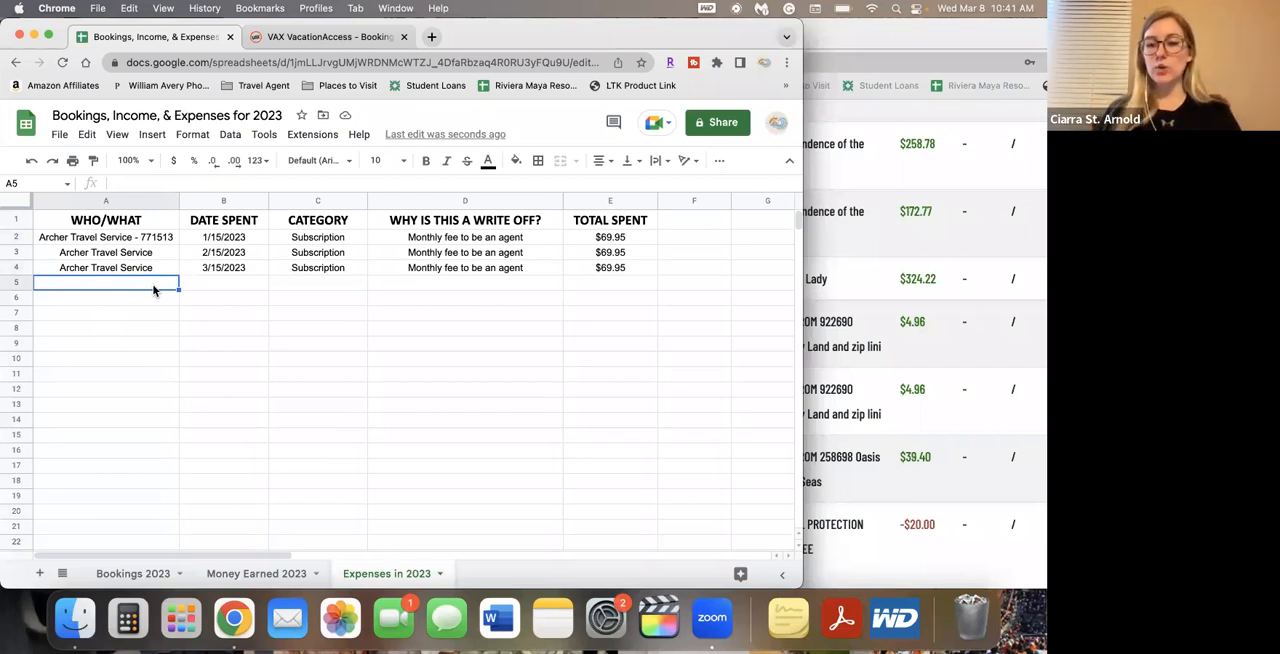
left_click(857, 542)
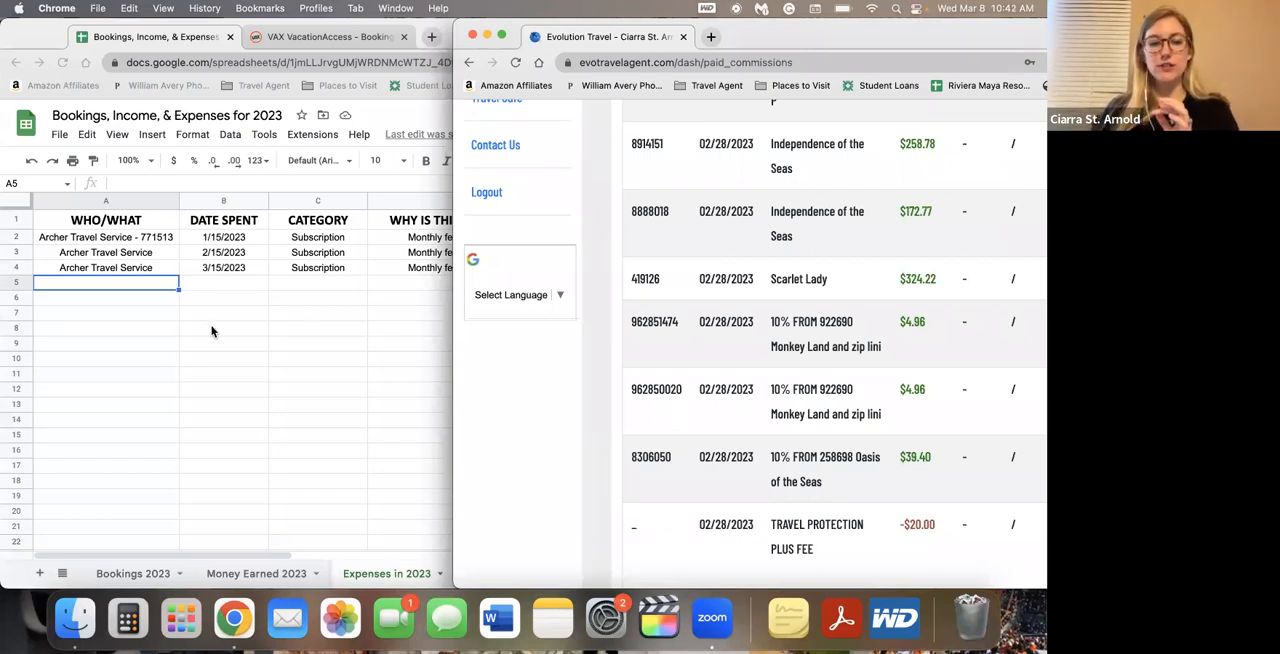
left_click(148, 286)
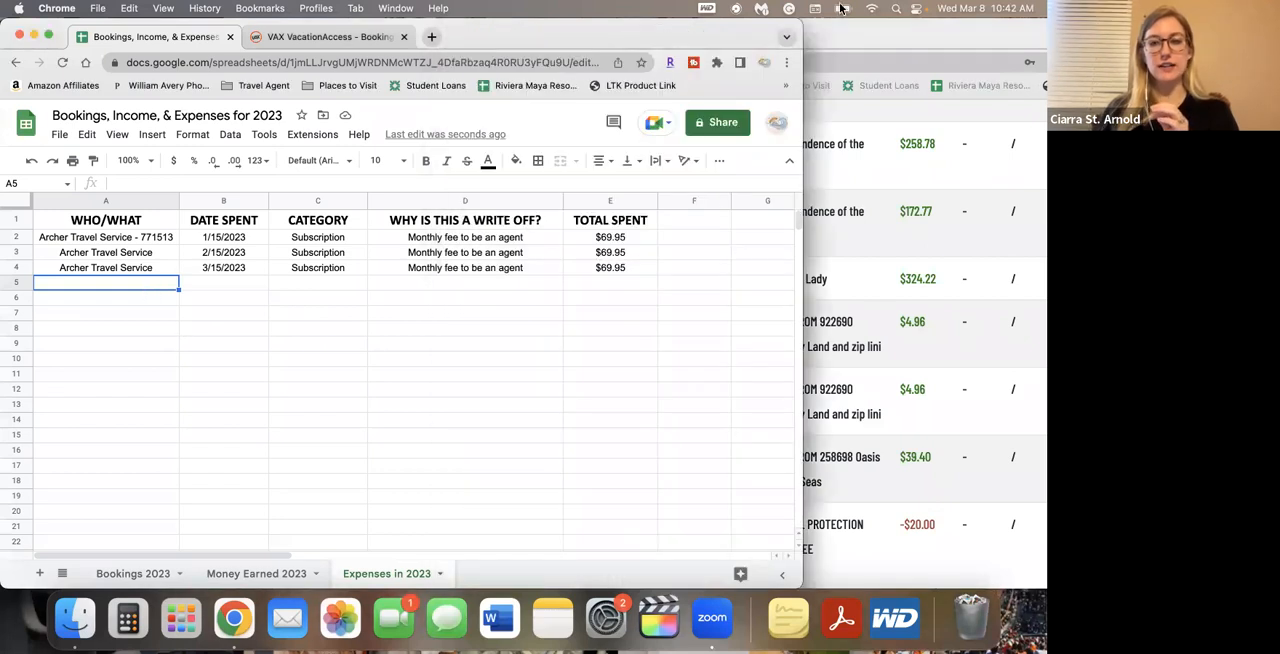
left_click_drag(827, 45, 917, 33)
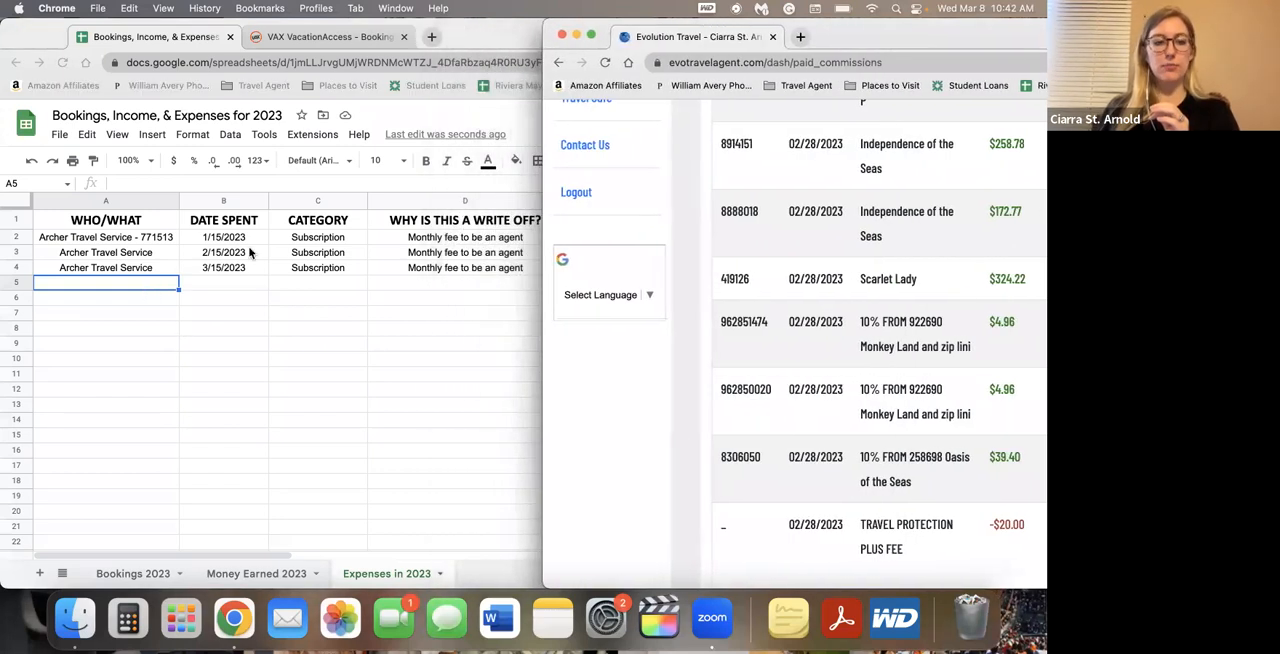
left_click(158, 292)
type("Travel Protection Plus Fee")
key("Tab")
type("2/28/2023")
key("Tab")
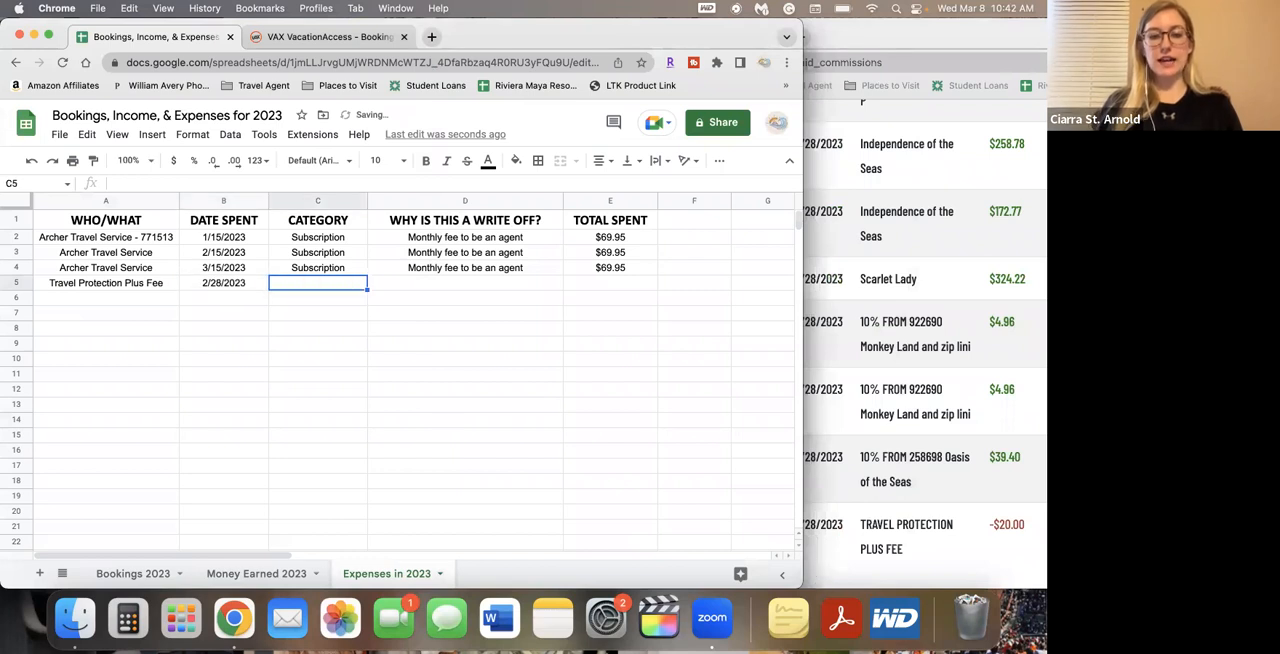
Complete the Travel Protection Plus Fee row with category Insurance, reason "insurance to protect from fraud" and total spent 20
type("Insurance")
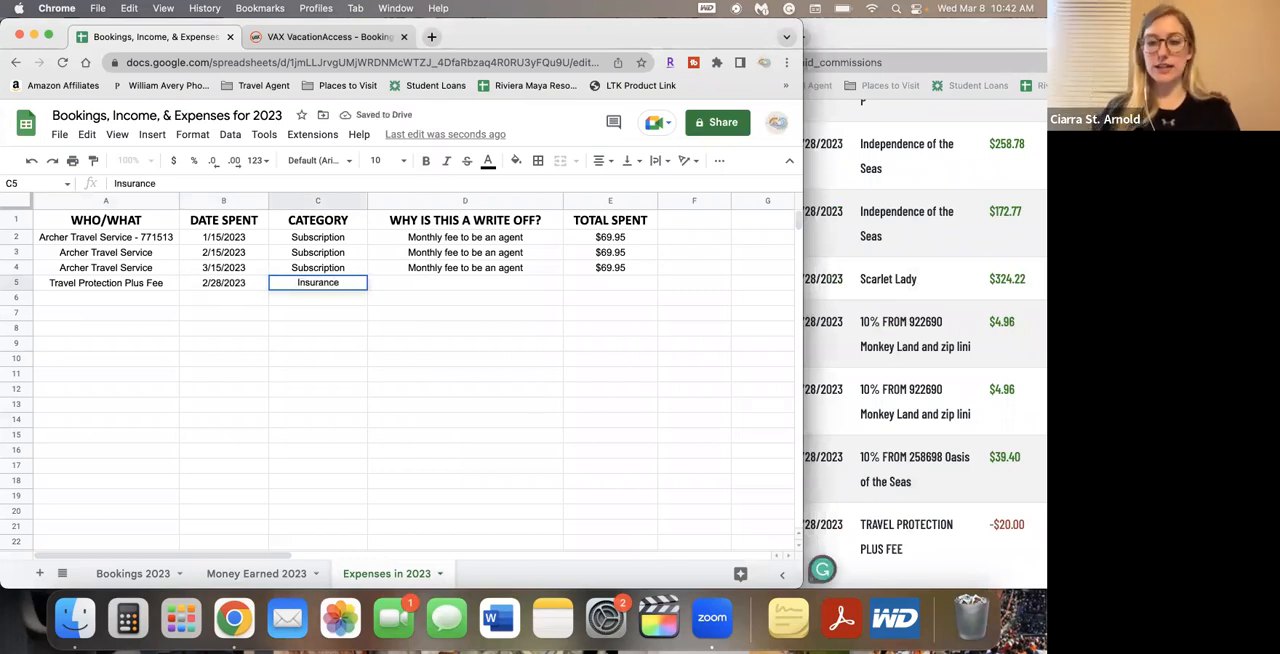
key("Tab")
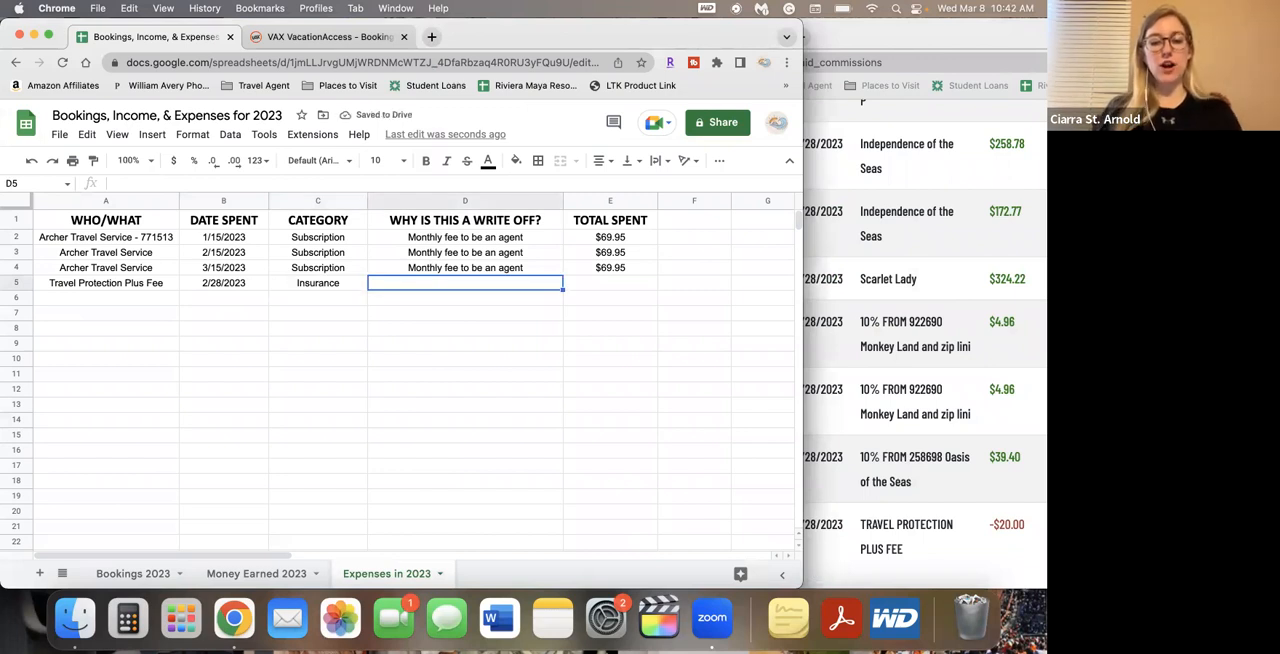
type("insurnace to")
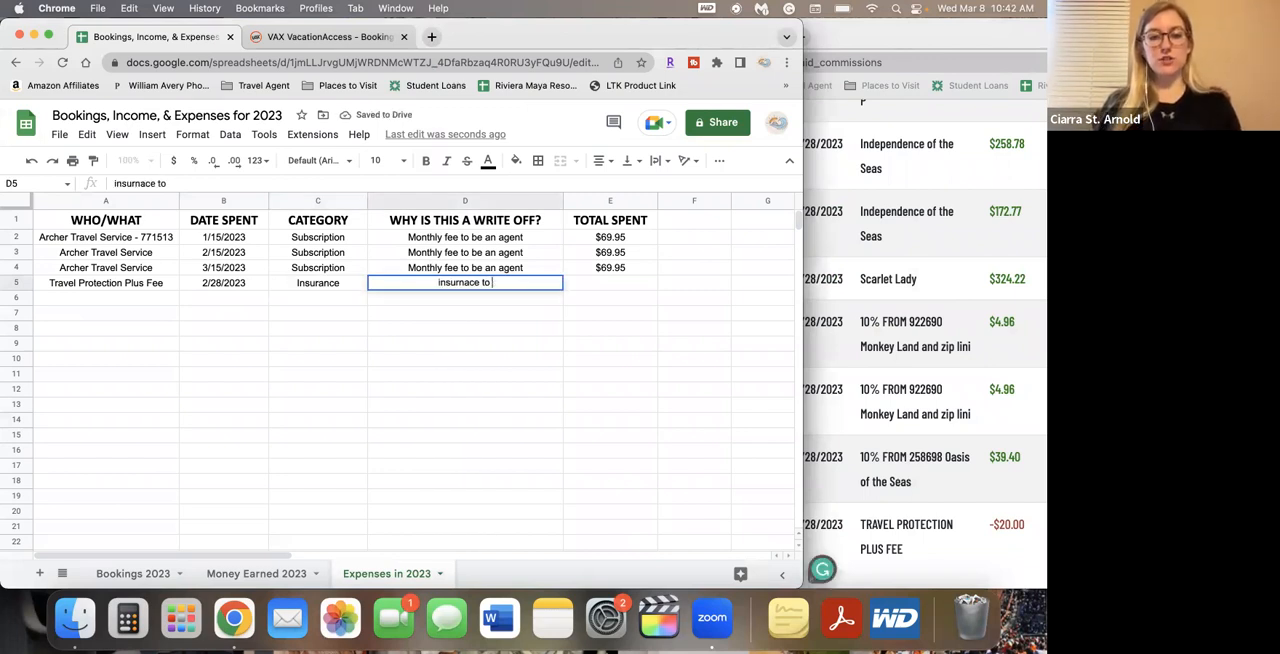
key("BackSpace")
key("BackSpace")
key("BackSpace")
key("BackSpace")
key("BackSpace")
key("BackSpace")
key("BackSpace")
type("ance ")
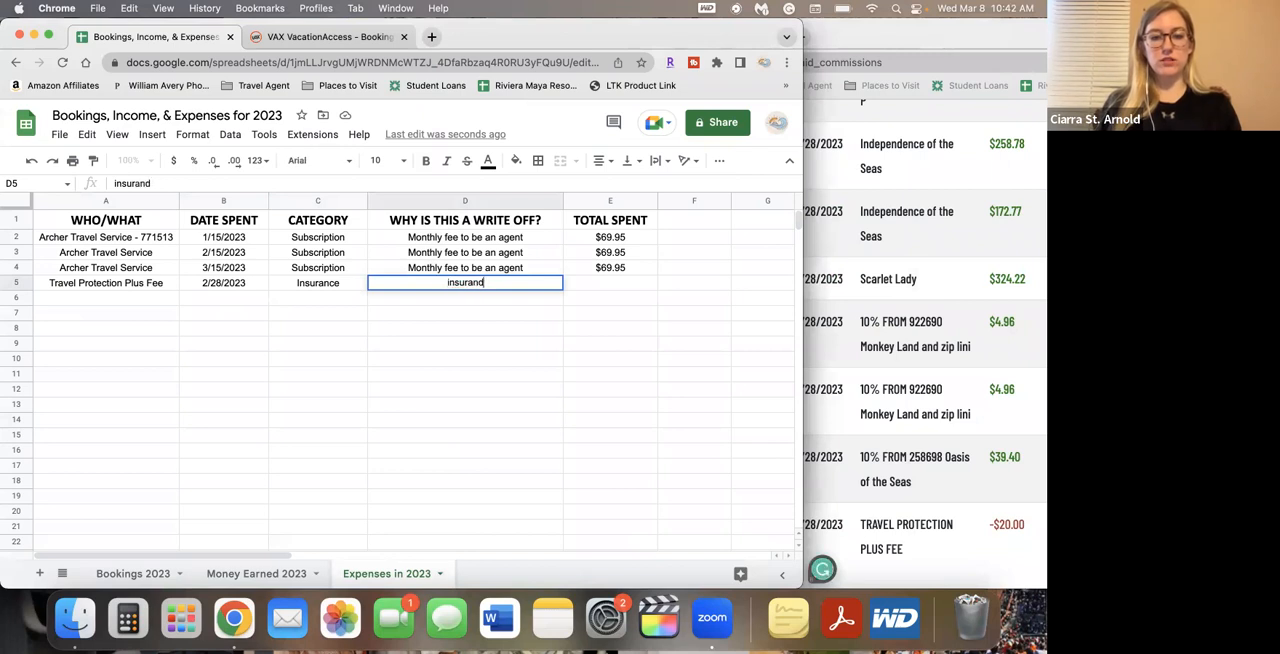
type("to protect fro")
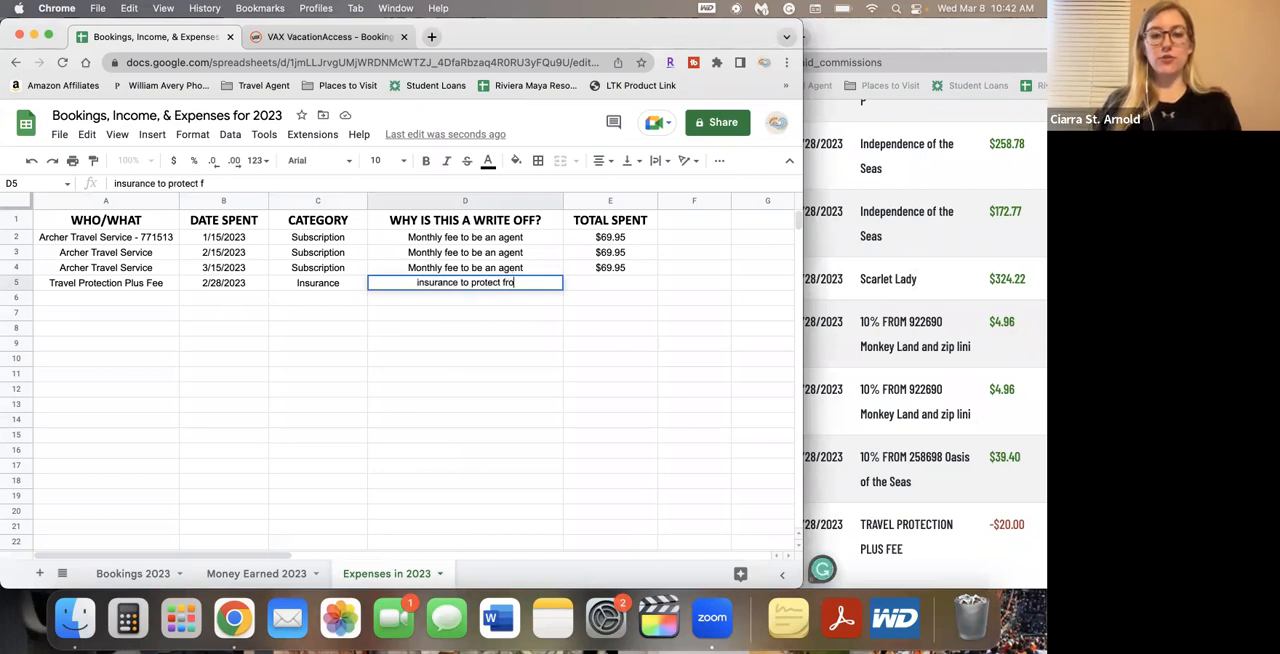
type("m fraud")
key("Tab")
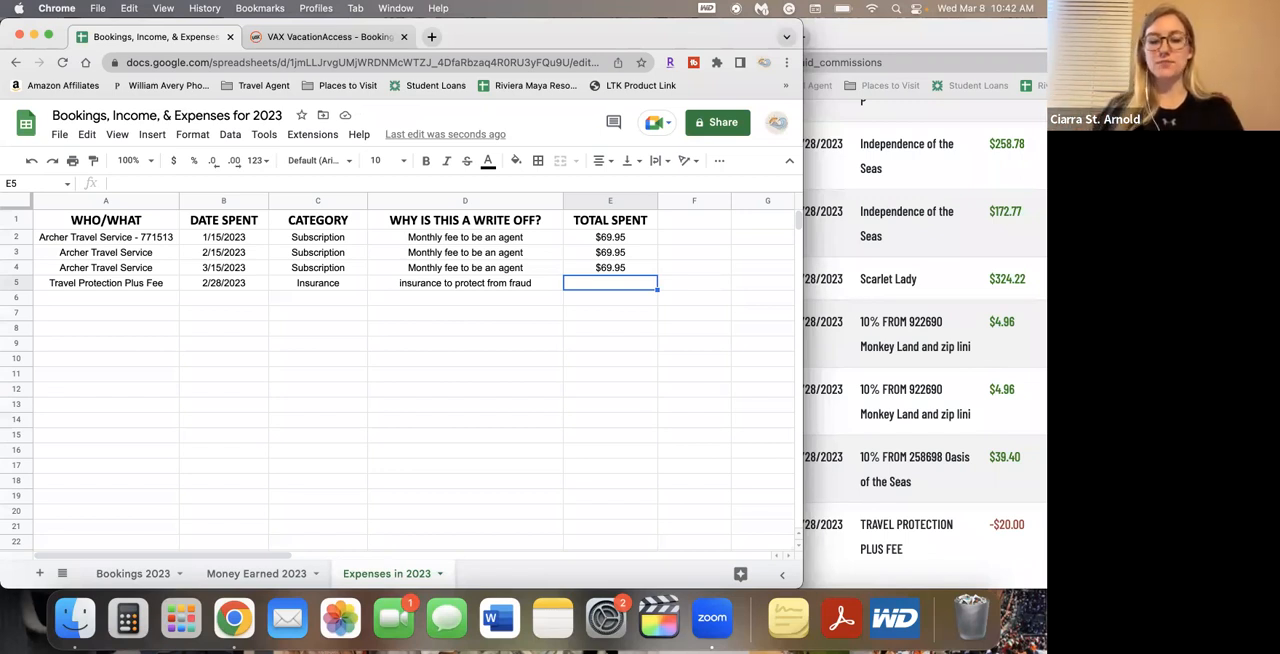
type("20")
key("Return")
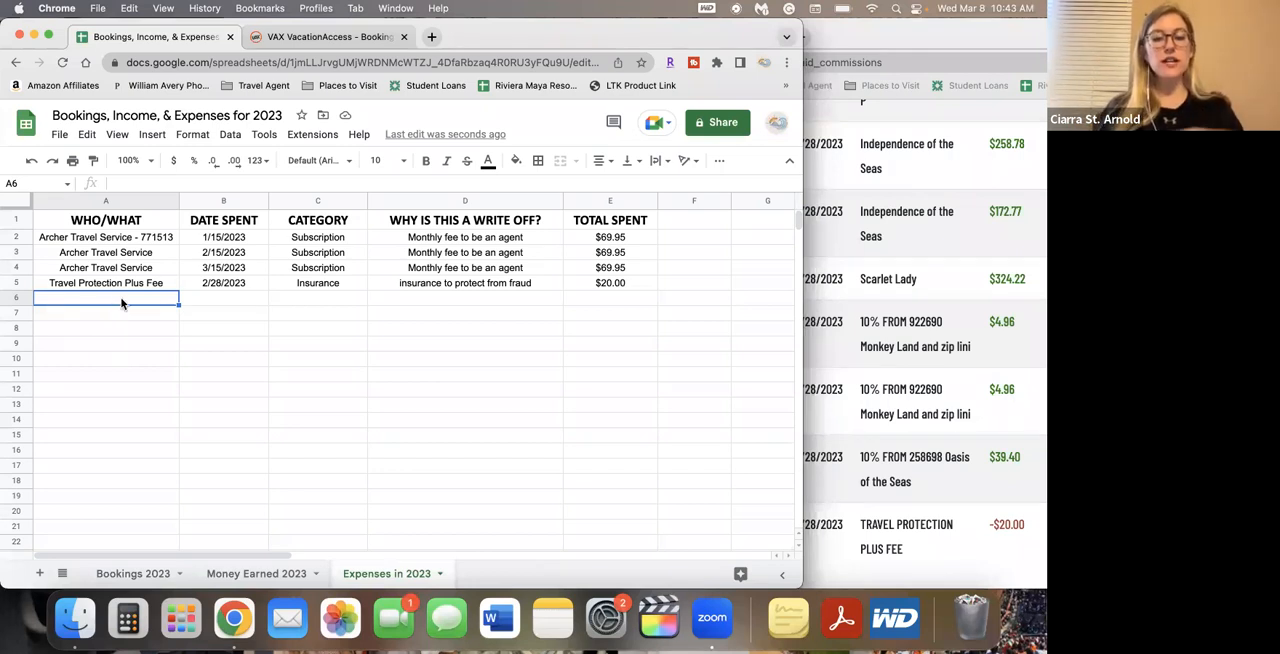
Start an expense in row 6 with United Airlines, date spent 3/6 and category Travel
type("United A")
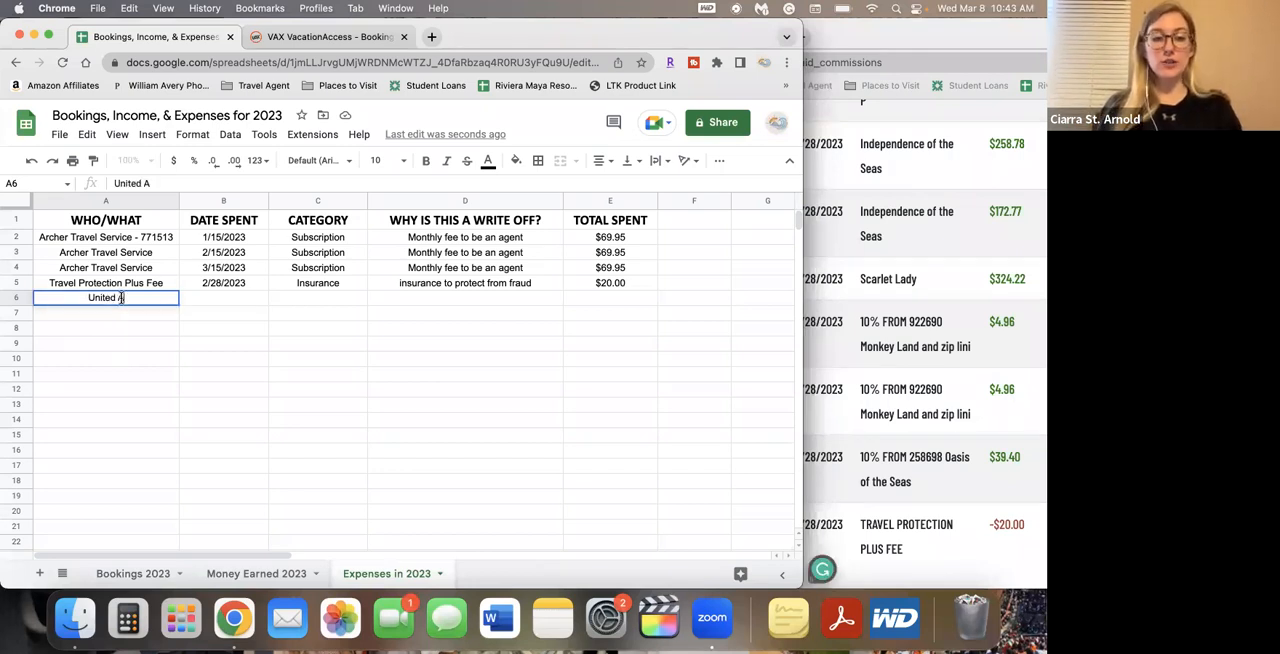
type("irlines")
key("Tab")
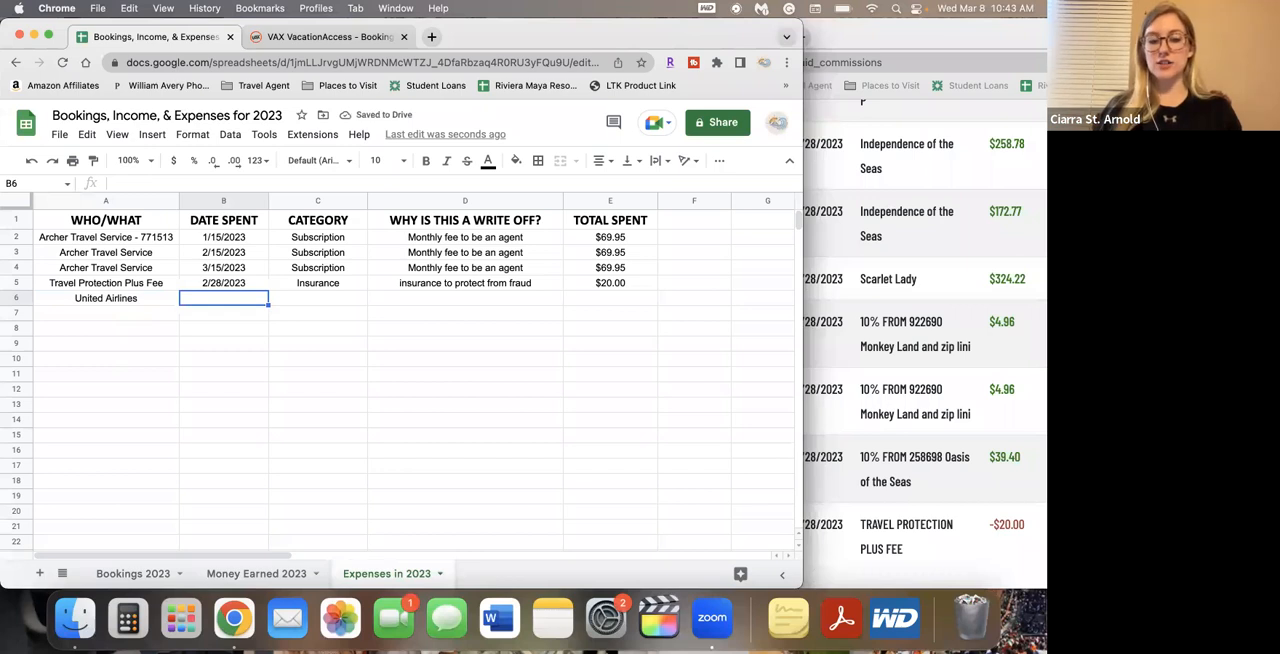
type("3/6")
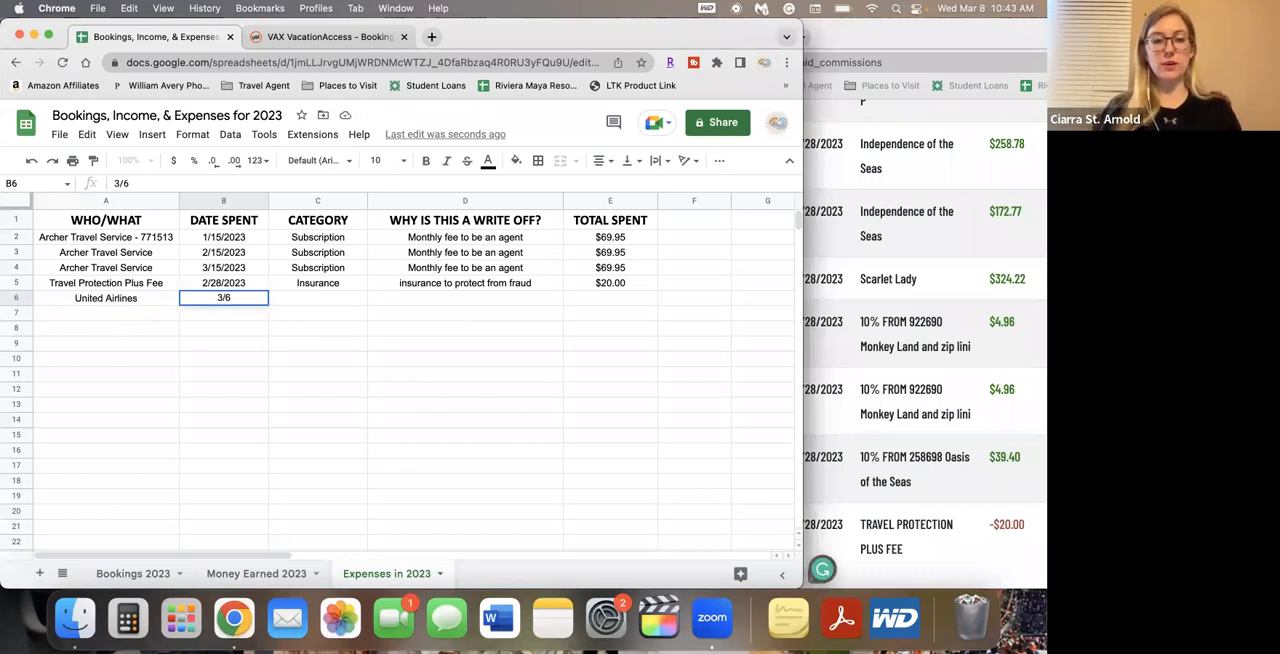
key("Tab")
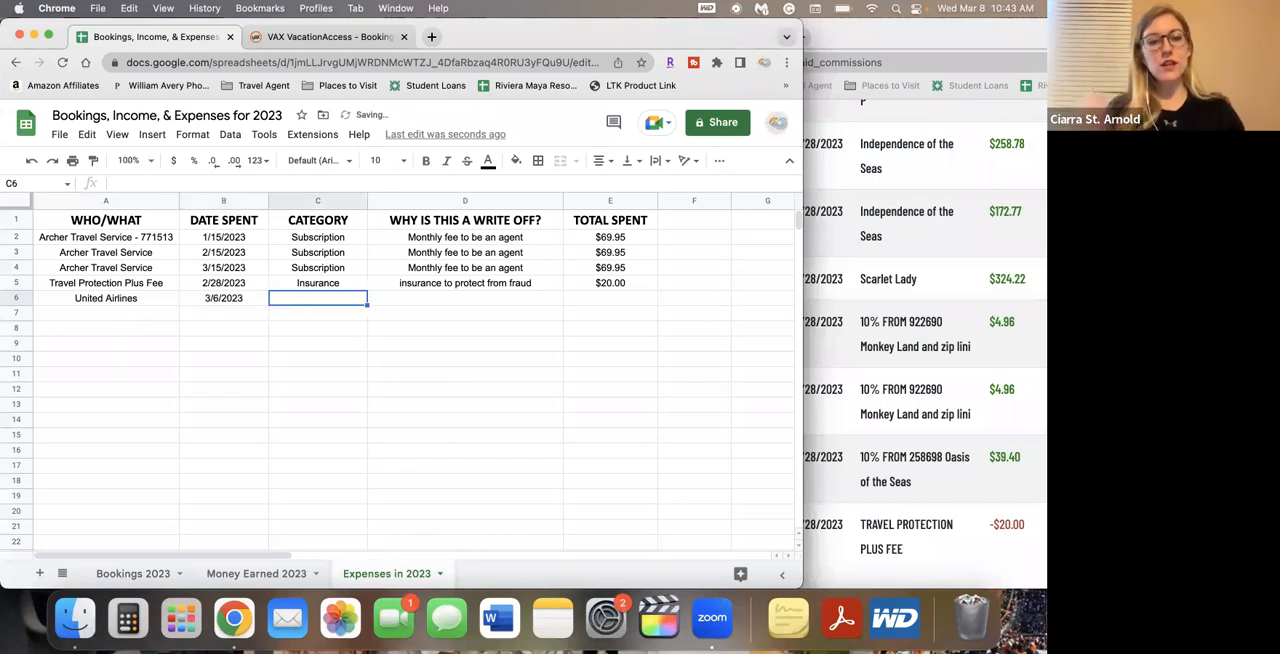
type("Travel")
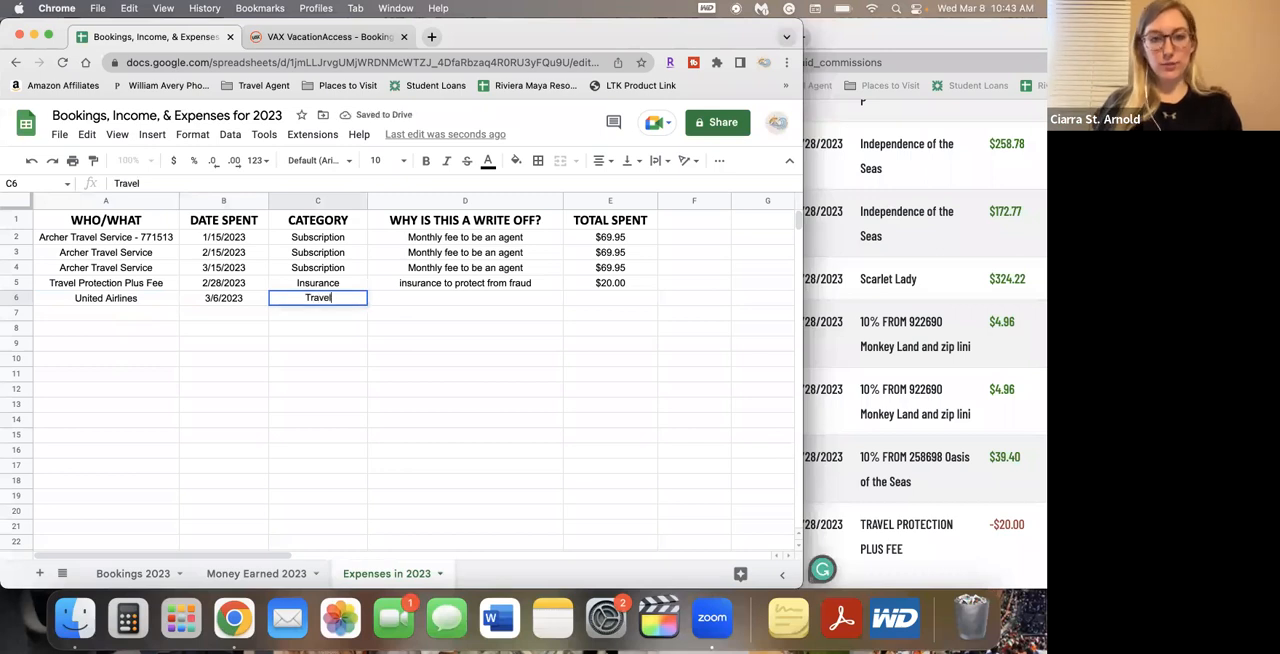
key("Tab")
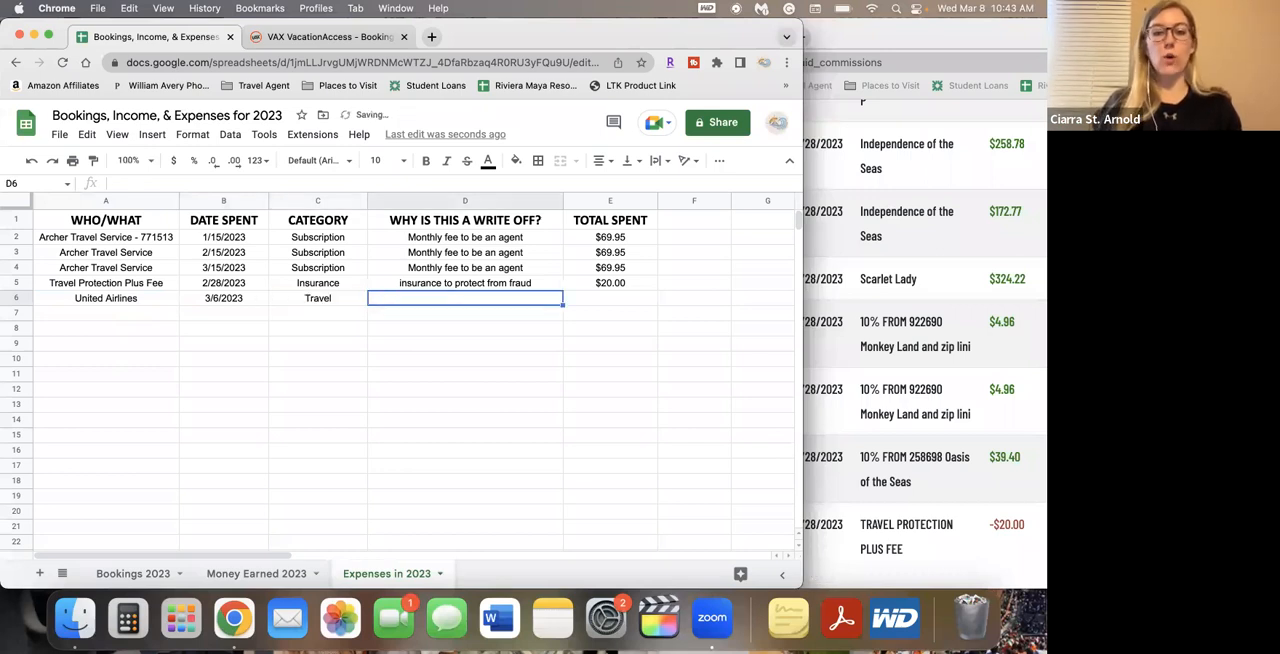
Enter the write-off reason "flight to FAM trip" for the United Airlines expense in cell D6
type("flight to ")
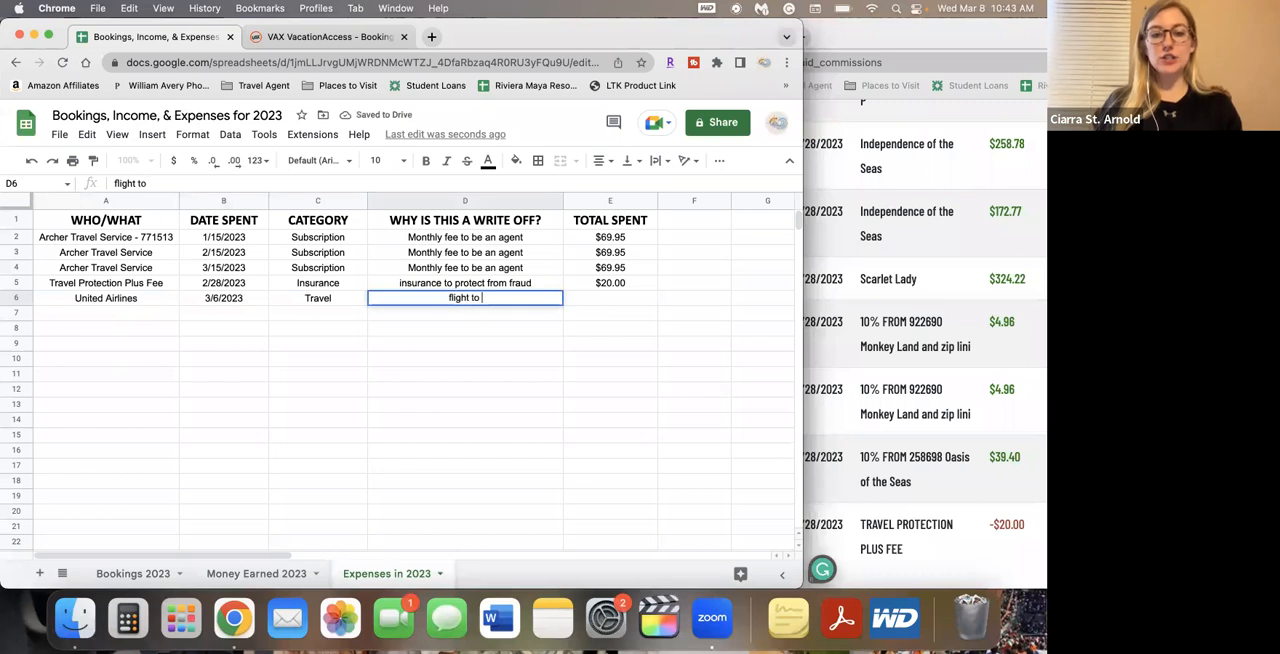
type("Fami")
key("BackSpace")
key("BackSpace")
type("mi")
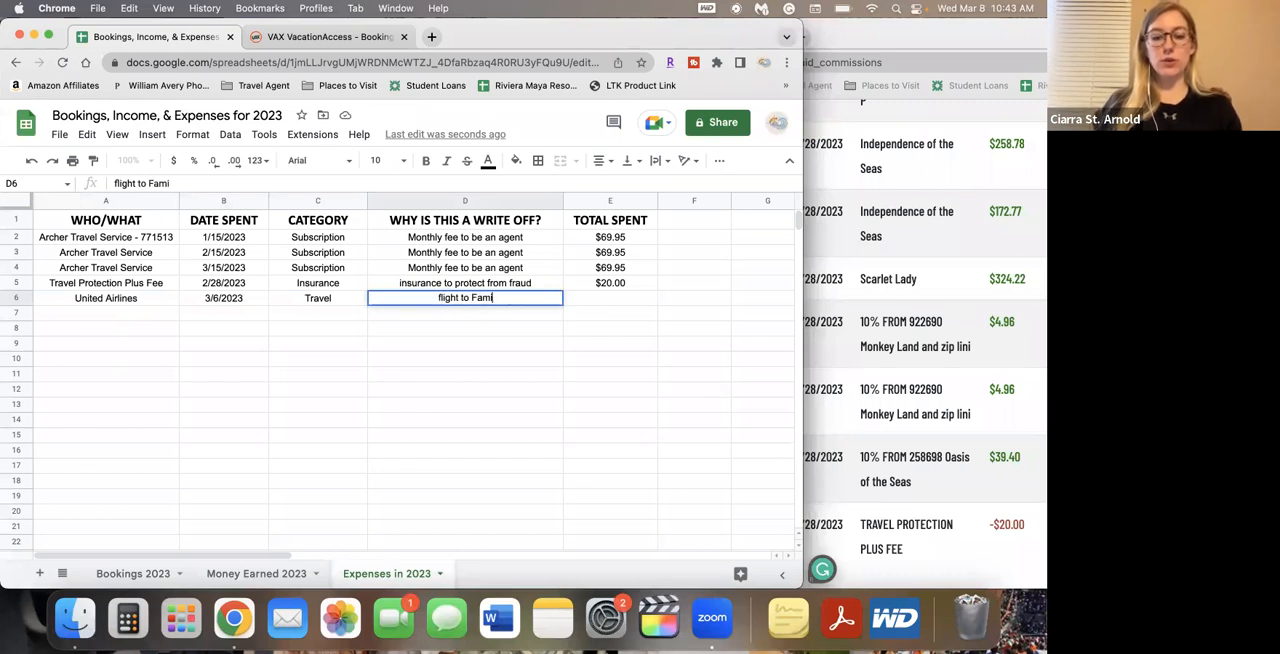
type("liartization")
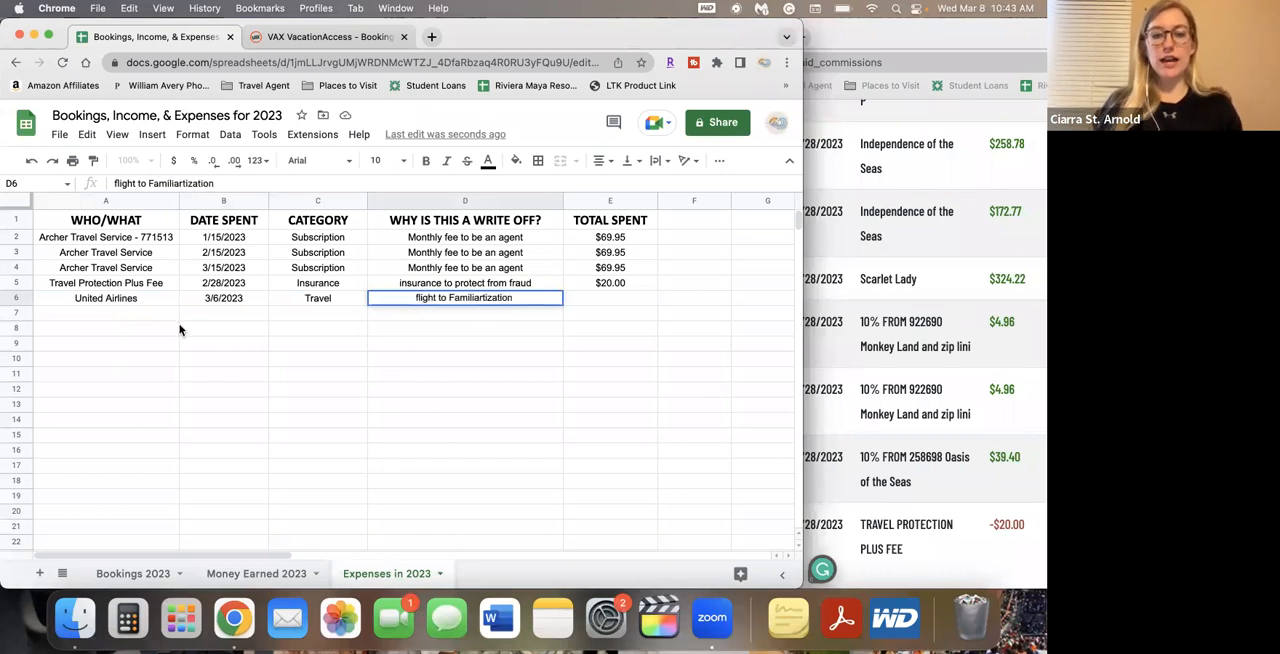
double_click(478, 298)
key("BackSpace")
type("FAM trip")
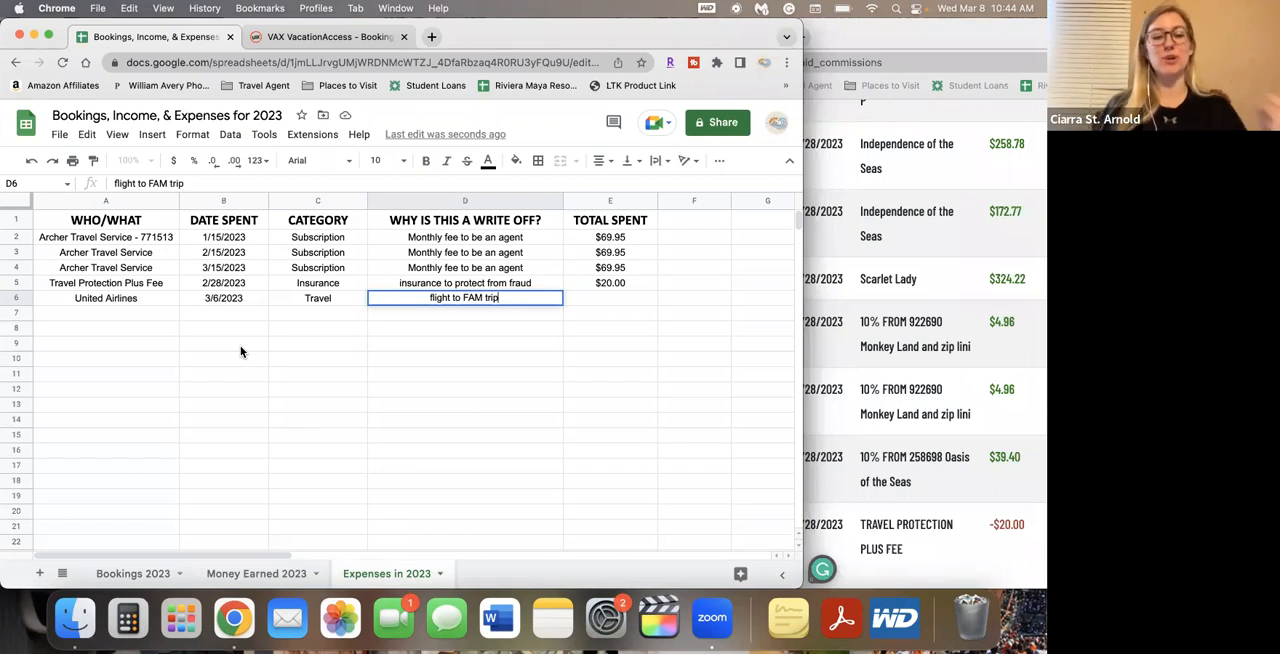
Enter 101.56 as the total spent for the United Airlines expense in cell E6
left_click(591, 298)
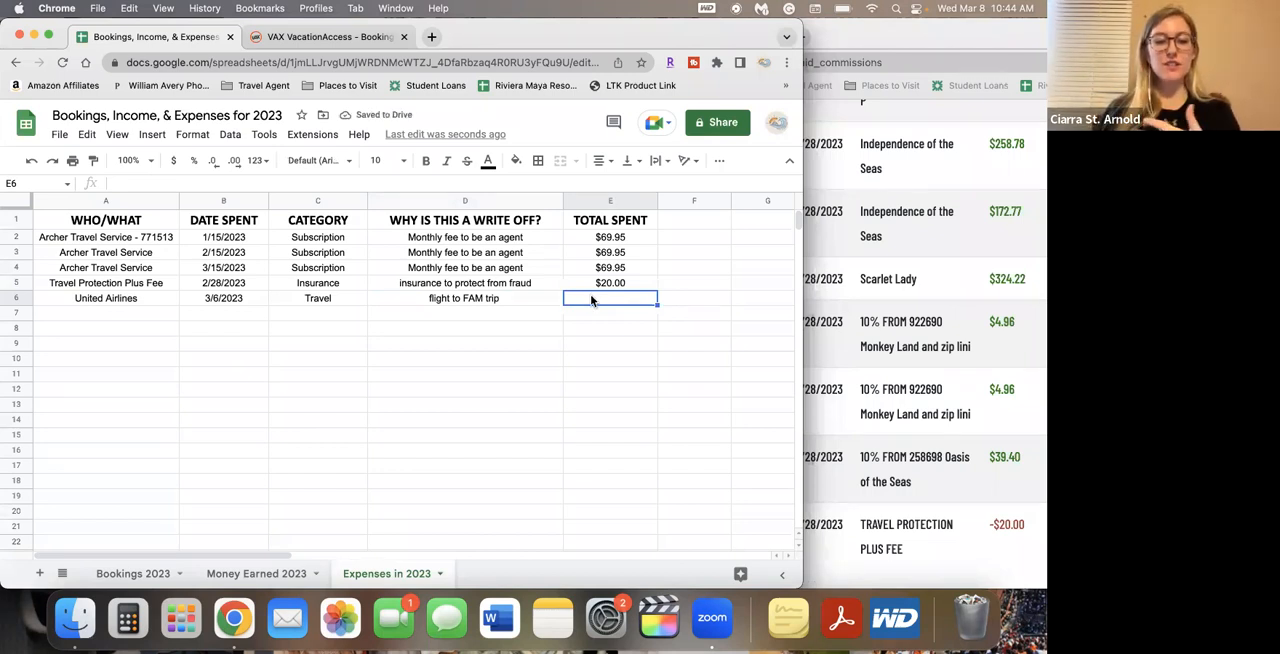
type("101.56")
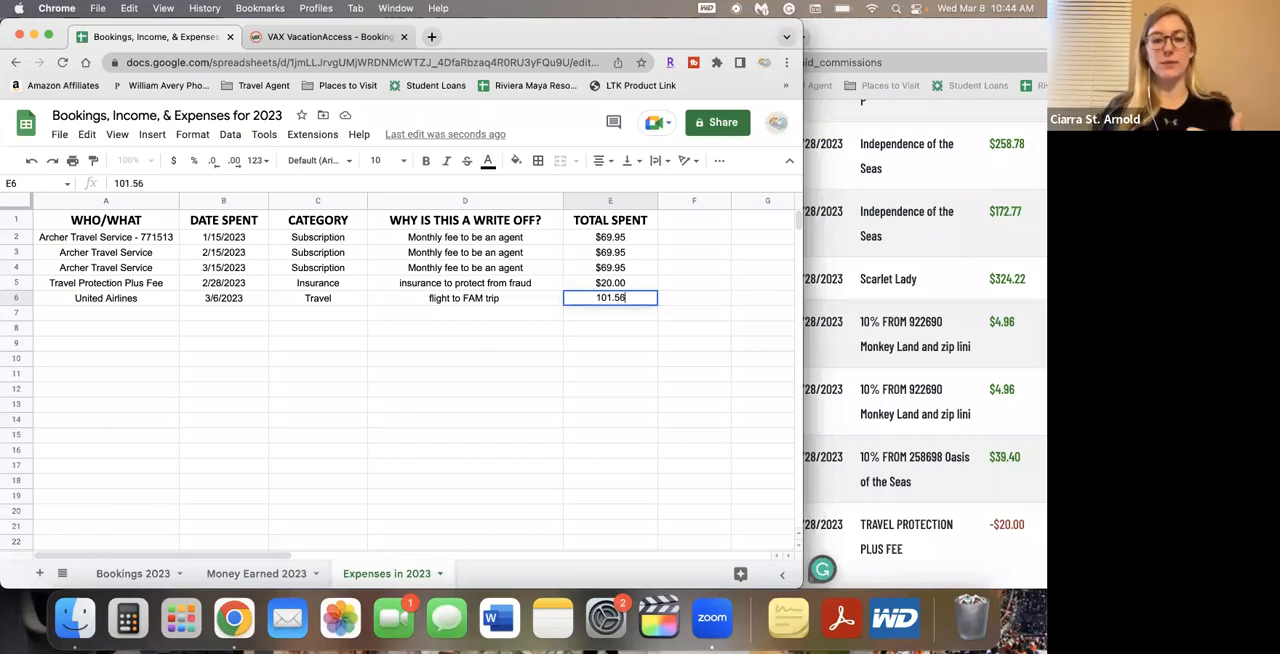
key("Return")
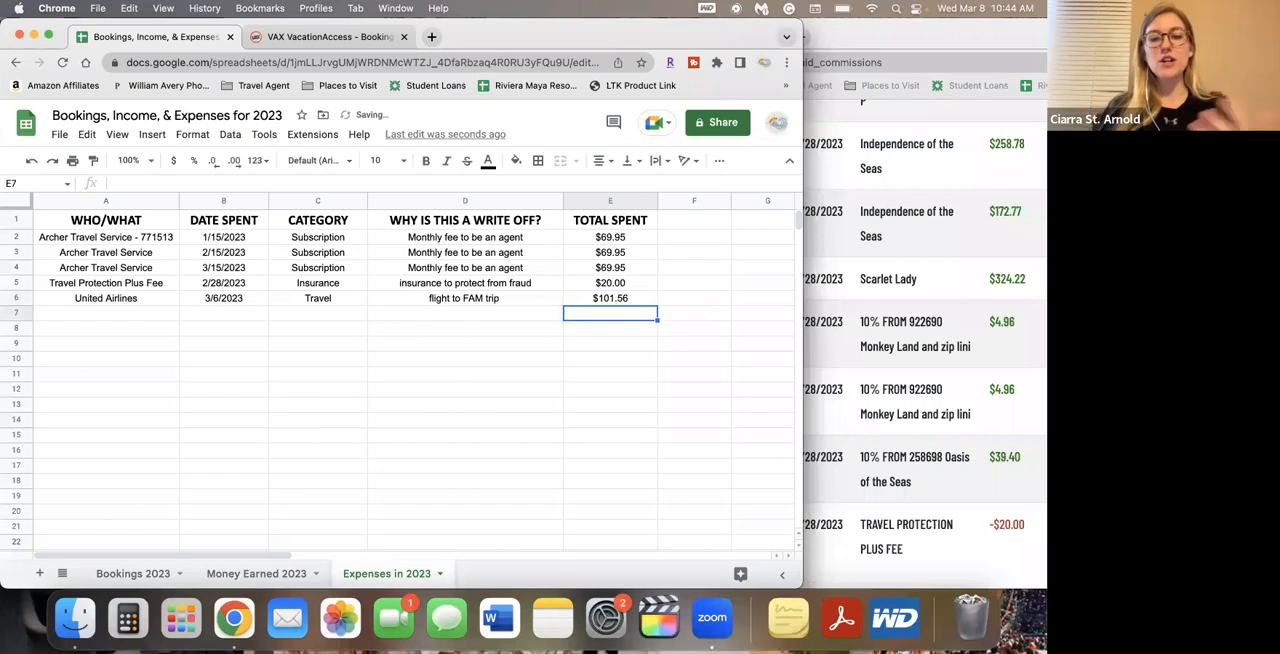
Start an expense in row 7 with Mexico Famtrips, date spent 2/16 and category Travel
key("Left")
key("Left")
key("Left")
key("Left")
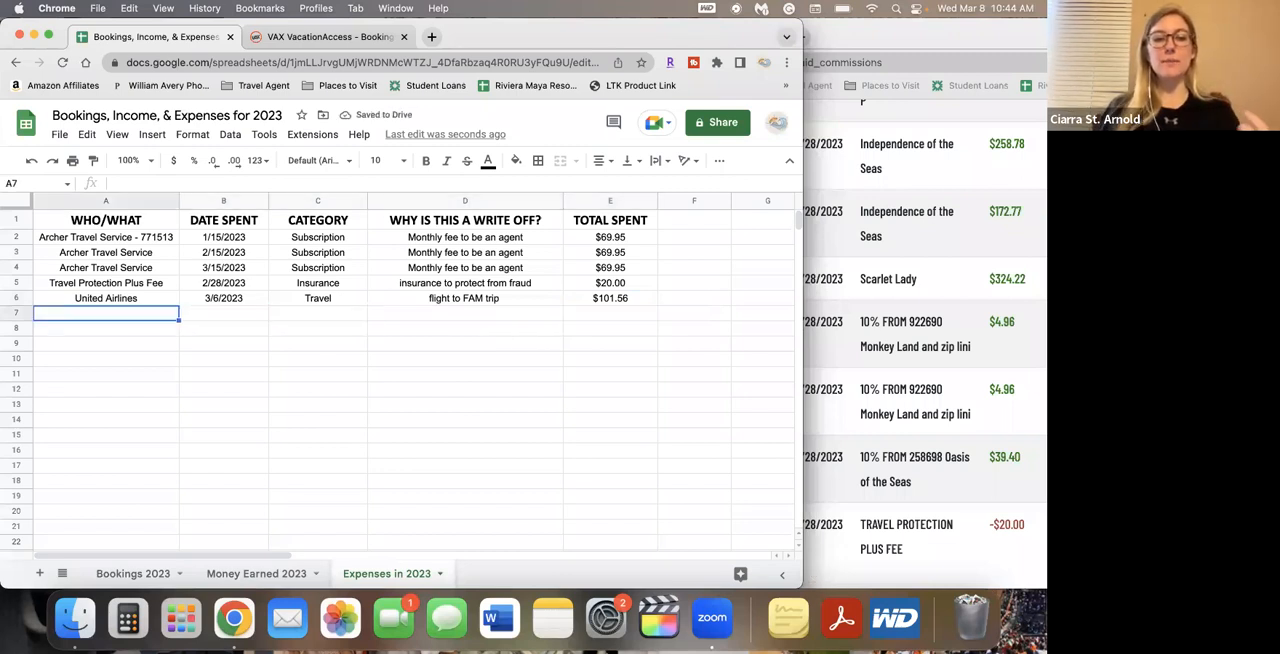
type("i")
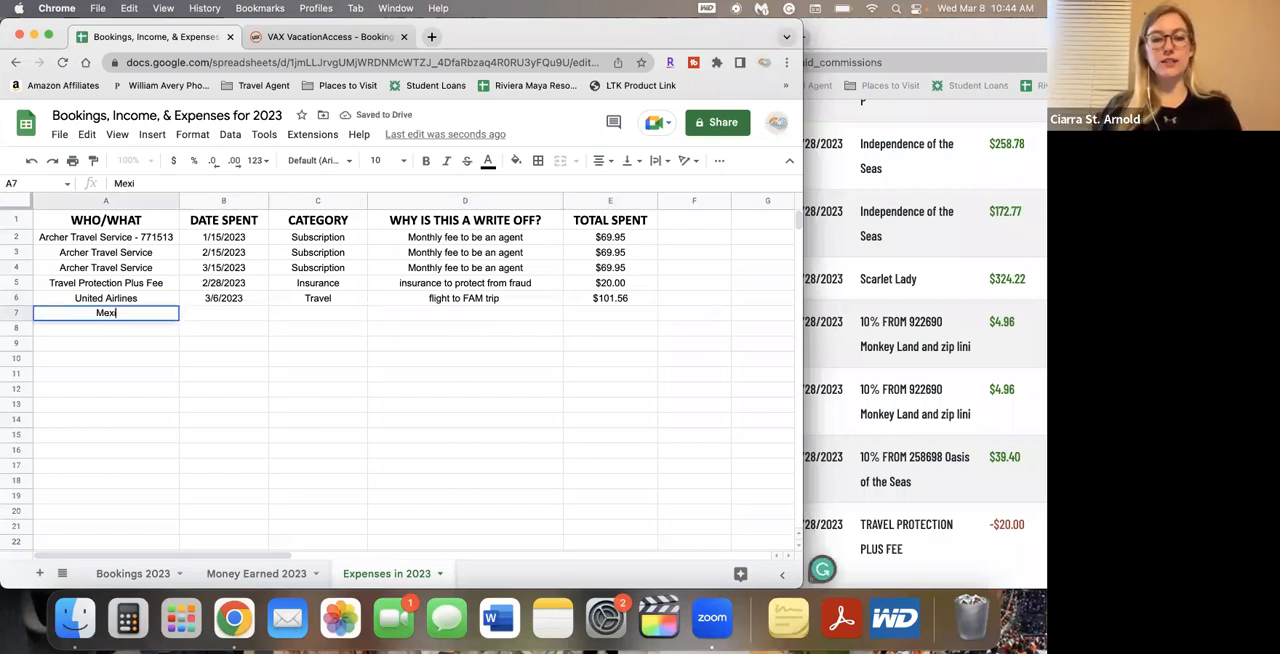
type("co Famtrips")
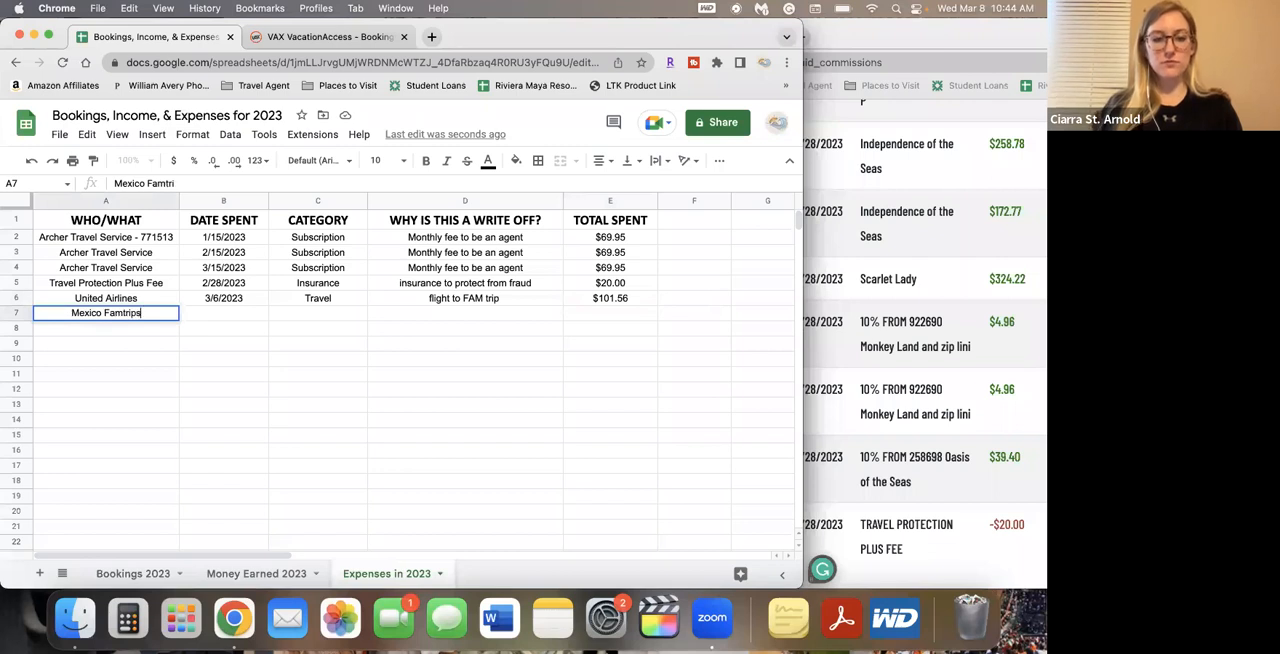
key("Tab")
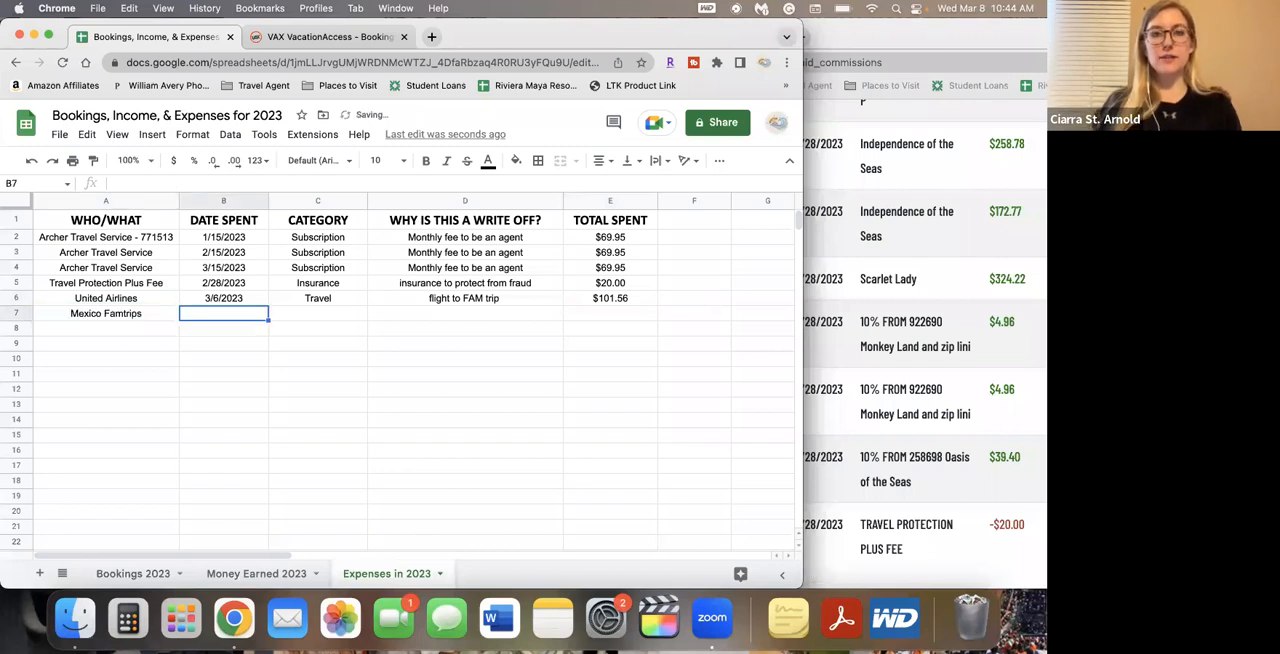
type("2/")
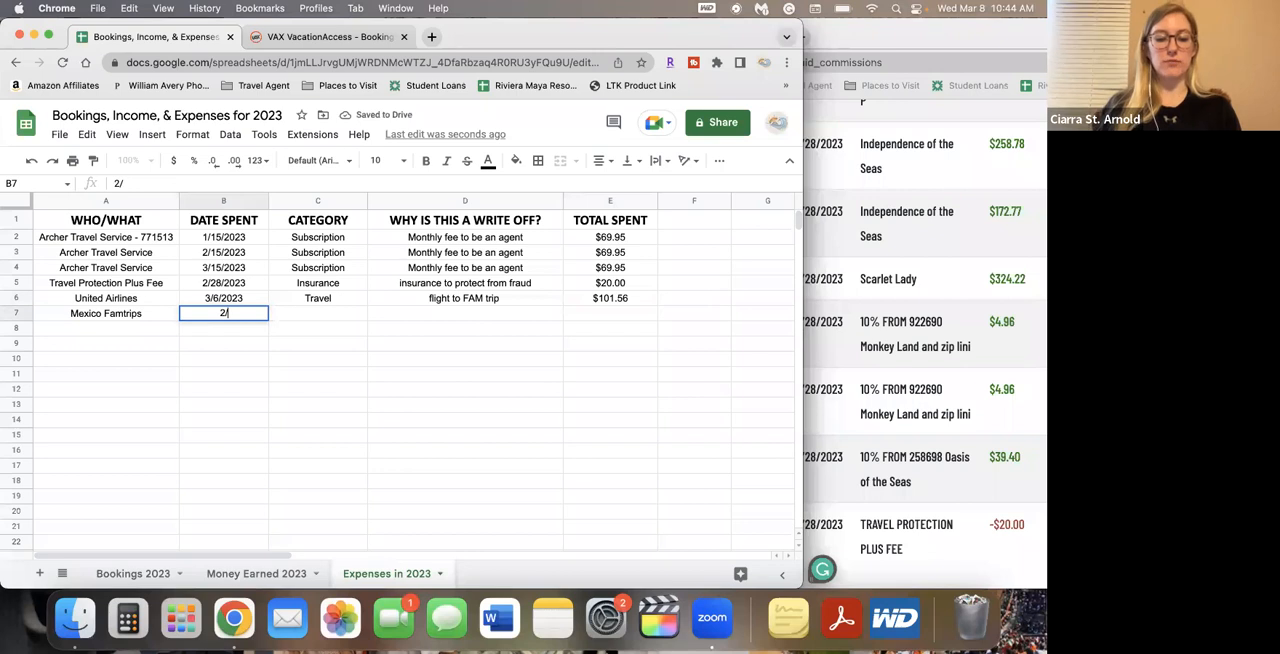
type("16")
key("Tab")
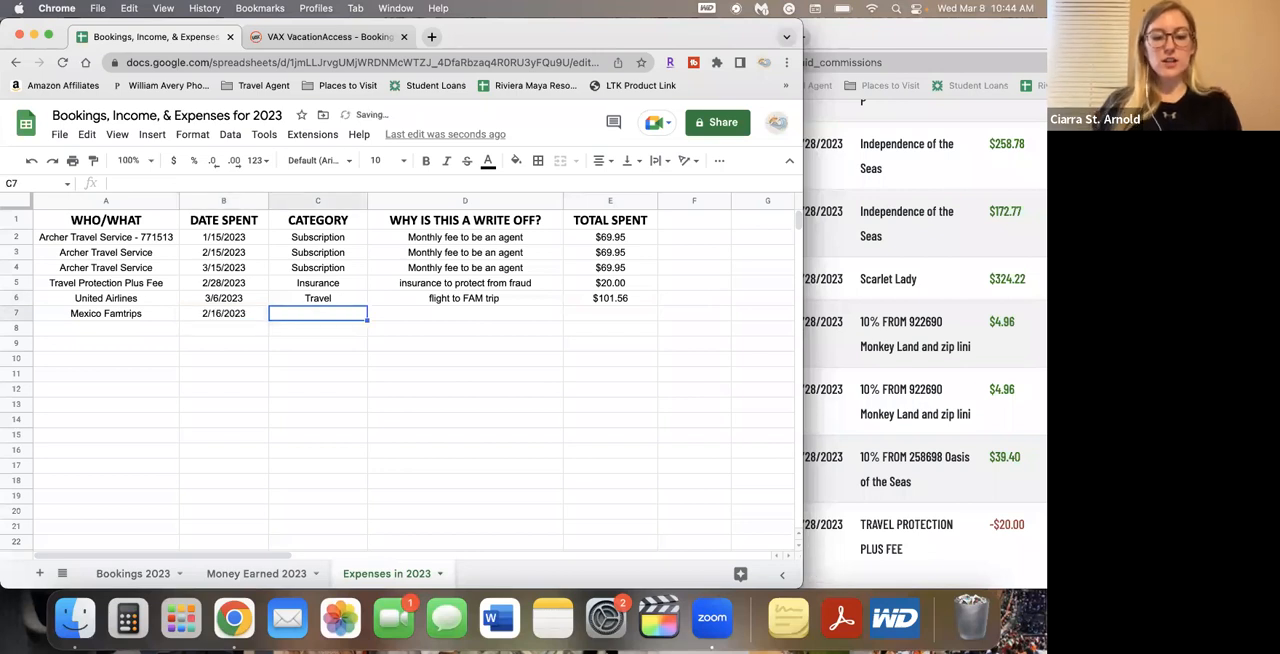
type("Travel")
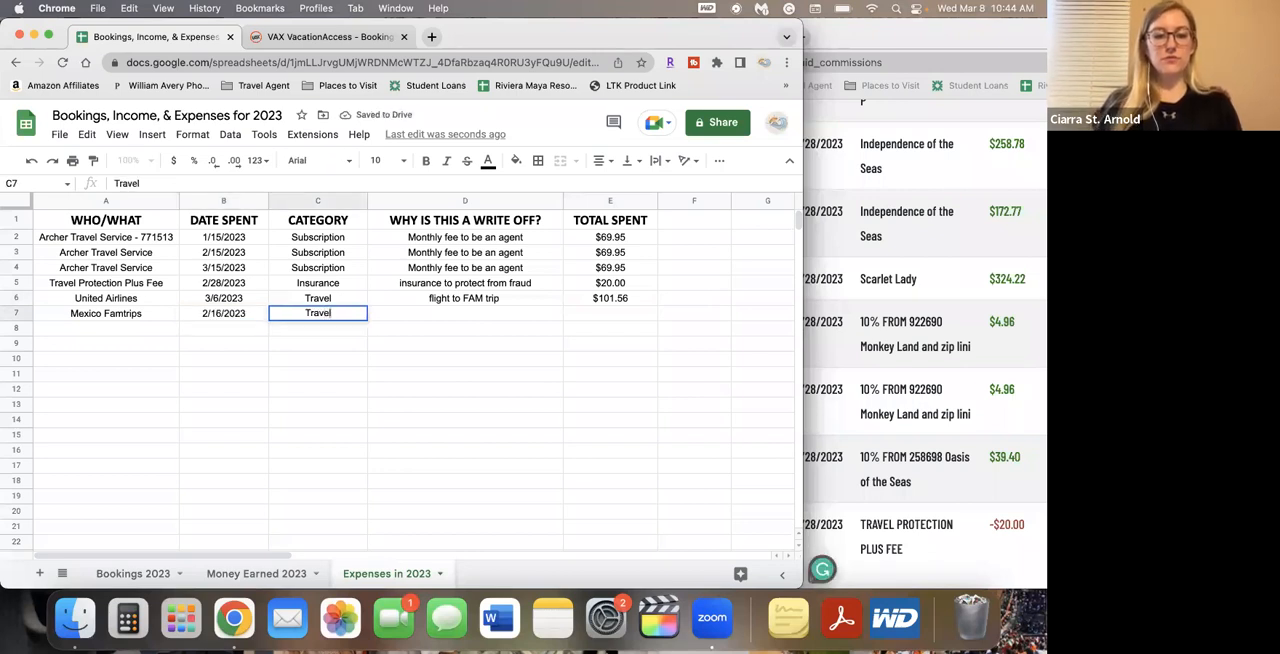
key("Tab")
Complete the Mexico Famtrips row with write-off reason "Business familiarization trip" and total spent 650
type("Business familiarization trip")
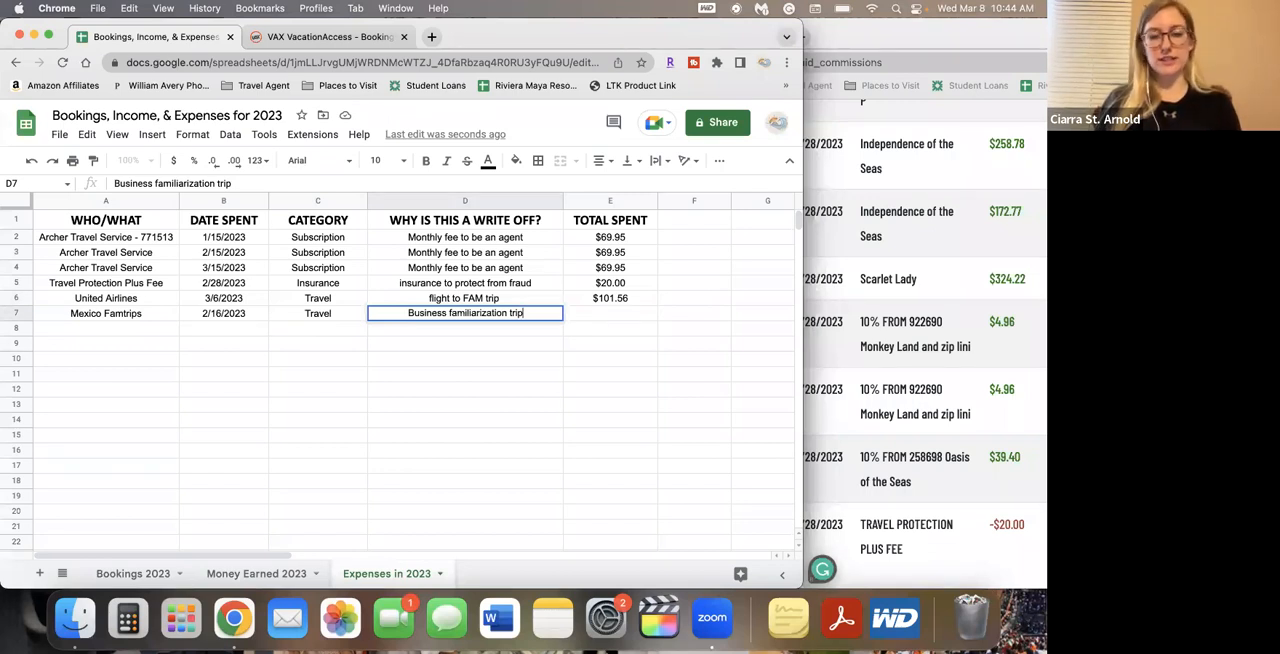
key("Tab")
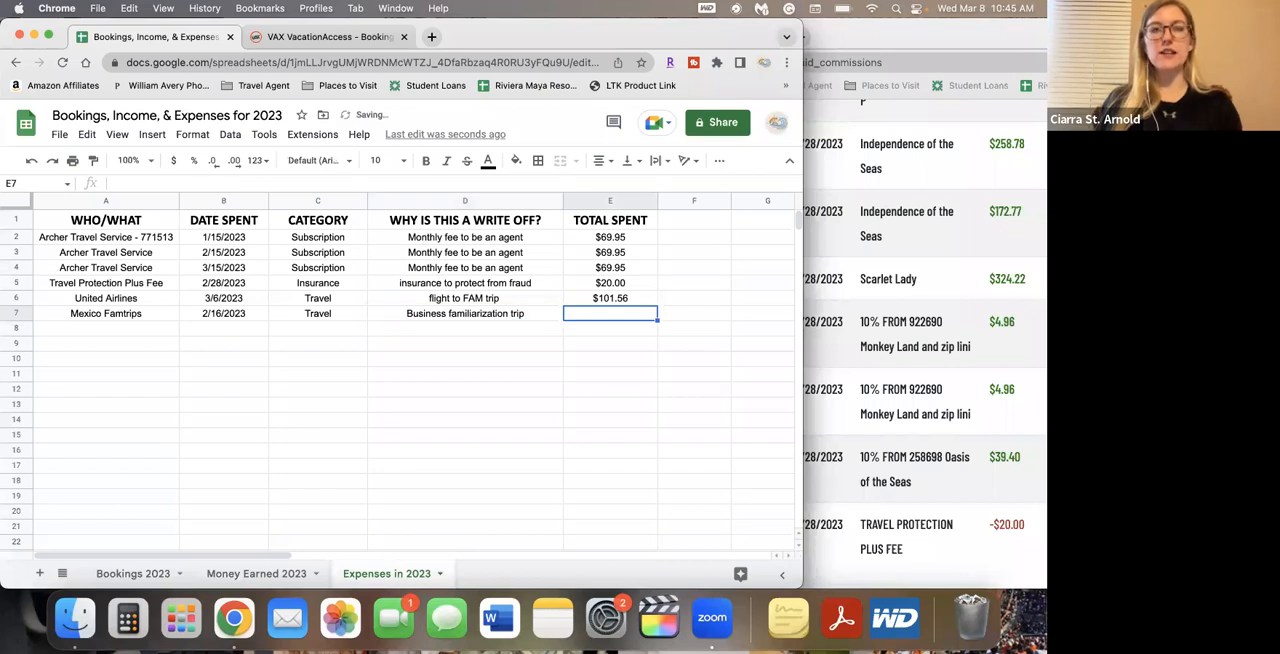
type("650")
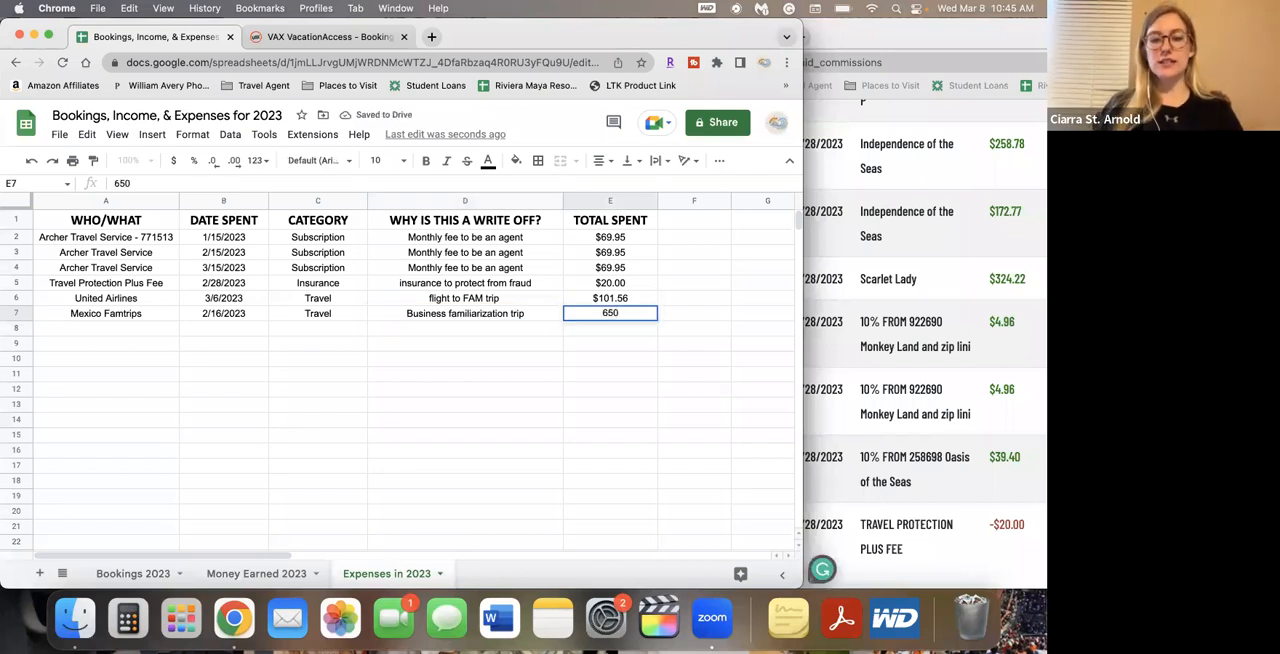
key("Return")
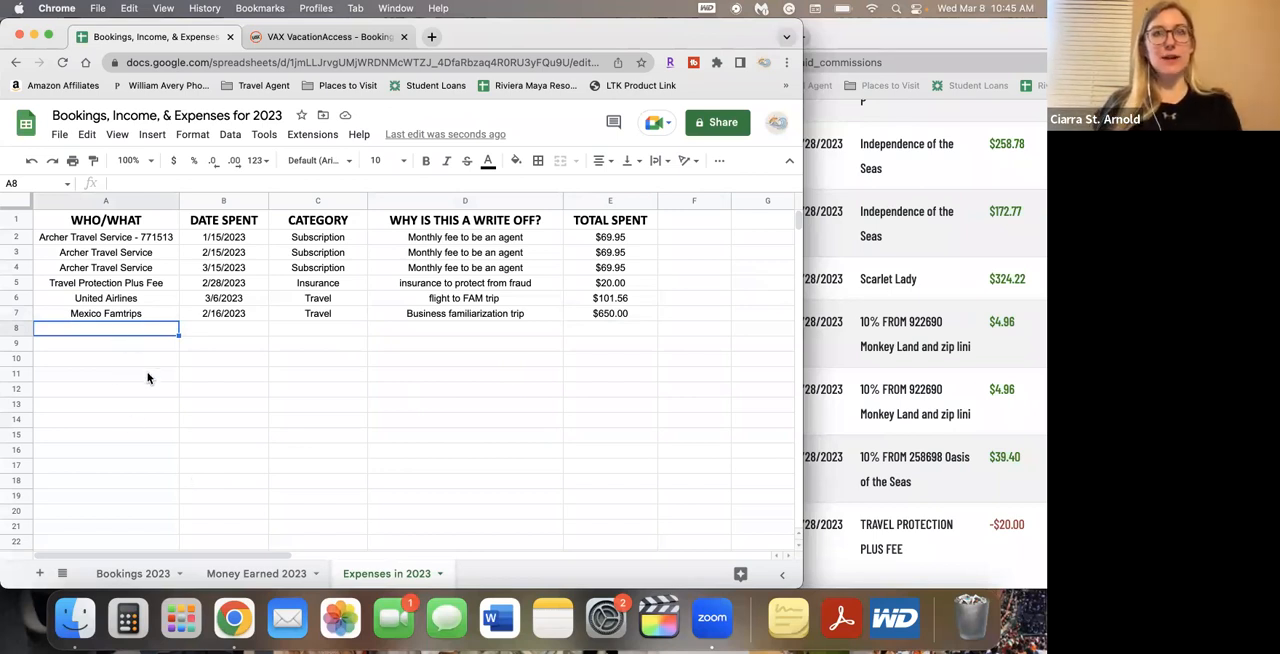
Start an expense in row 8 with Amstar, date spent 3/7 and category Research
type("Amstar")
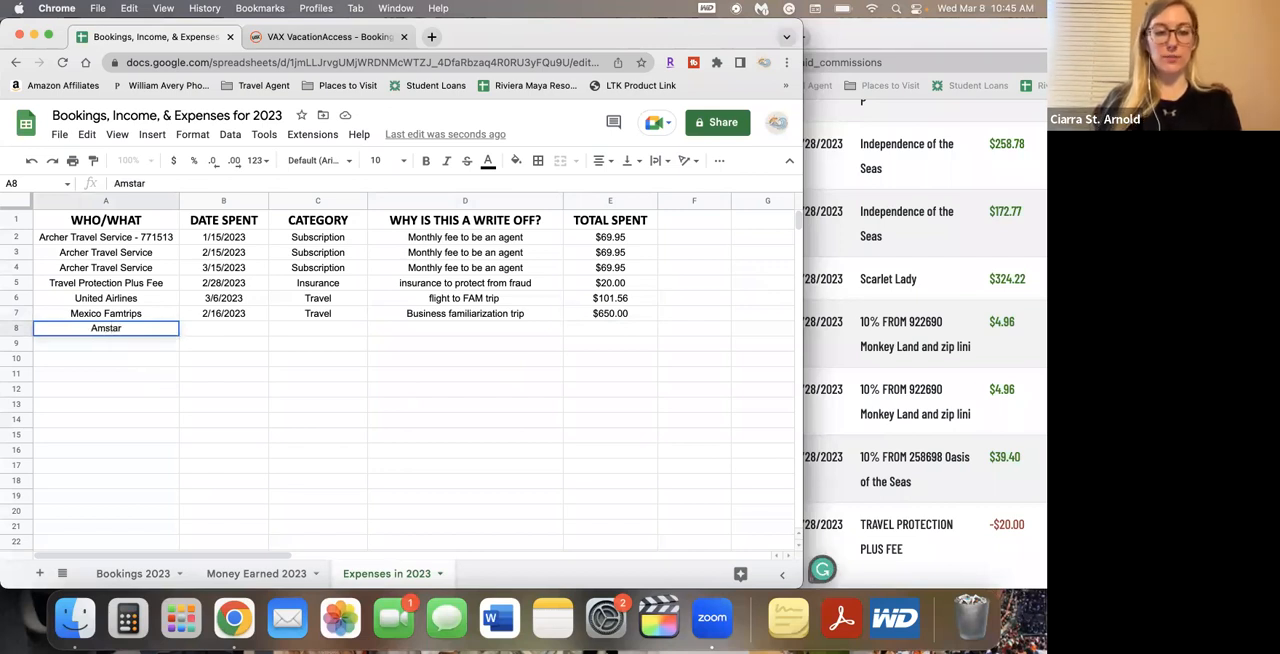
key("Tab")
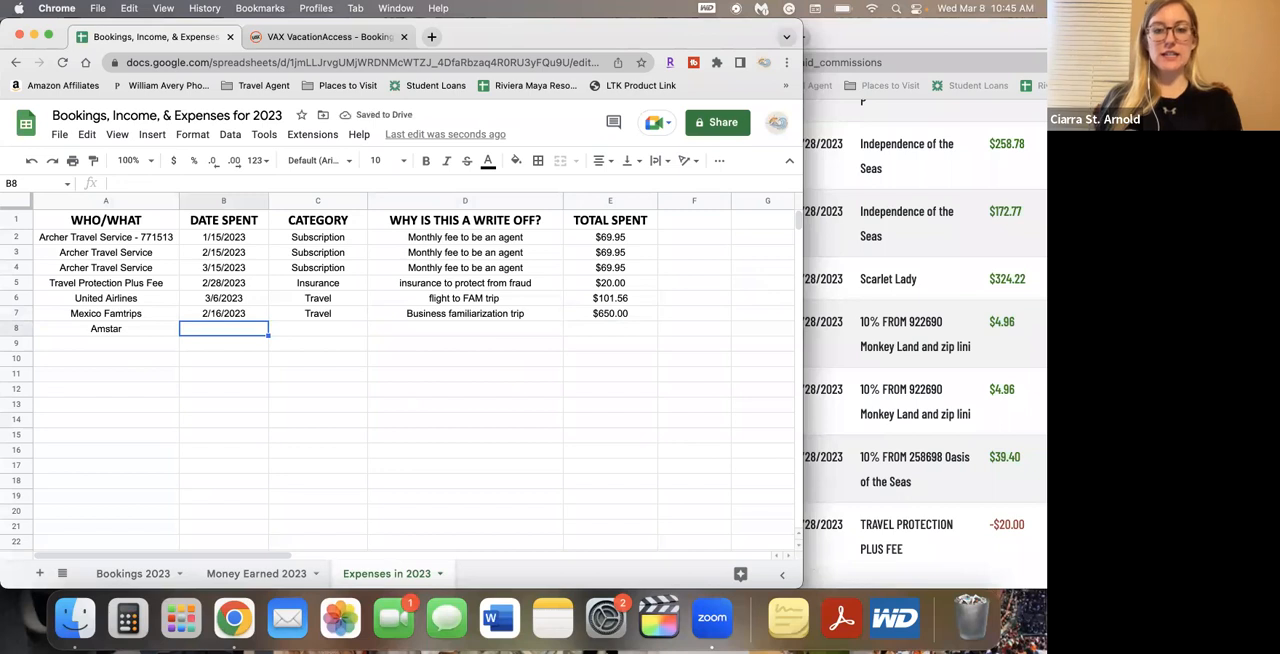
type("3/7")
key("Tab")
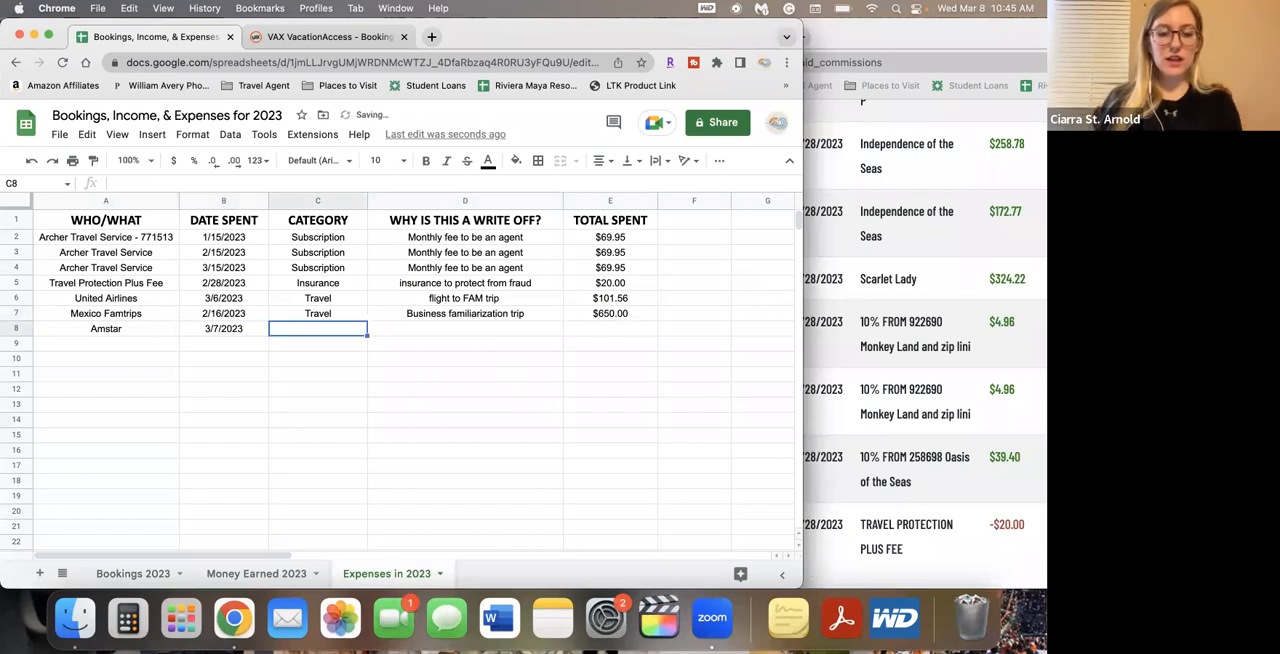
type("Travel")
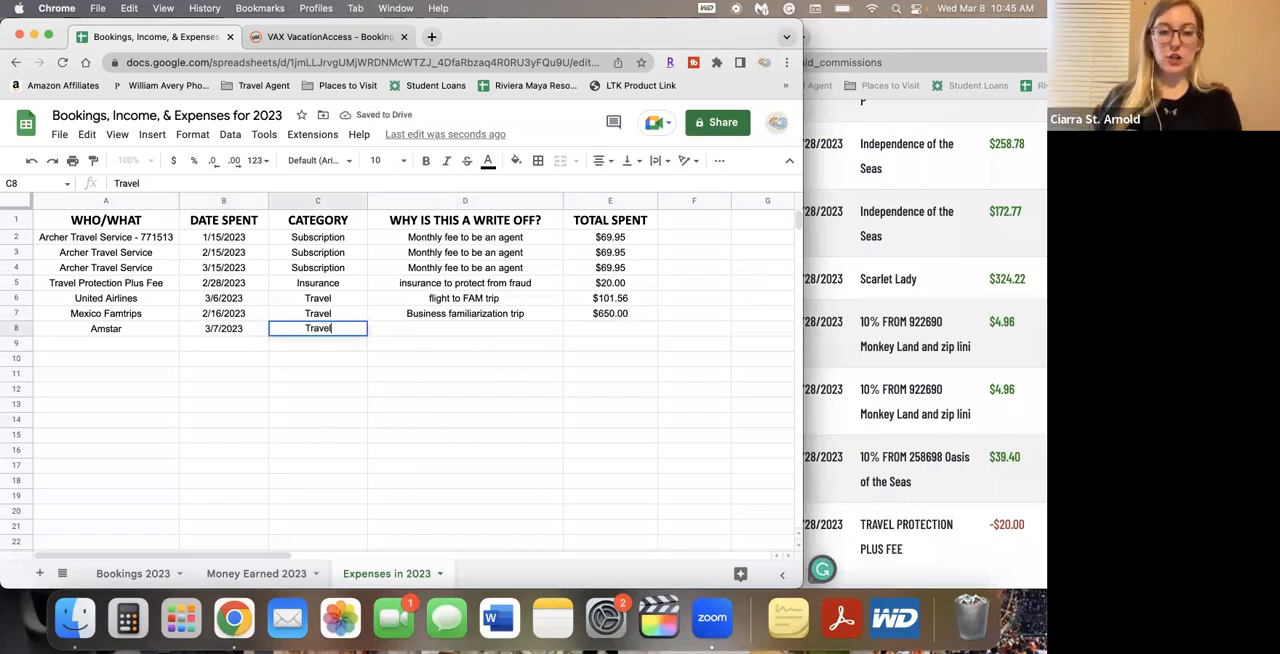
key("BackSpace")
key("BackSpace")
key("BackSpace")
key("BackSpace")
key("BackSpace")
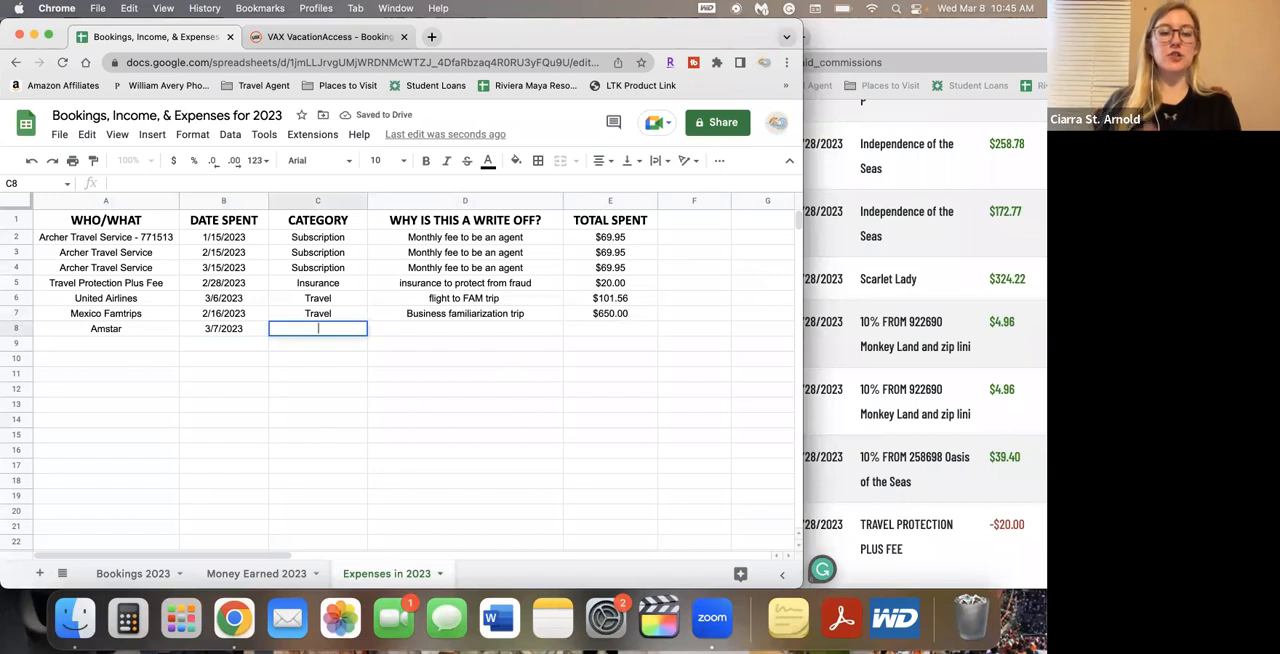
type("Research")
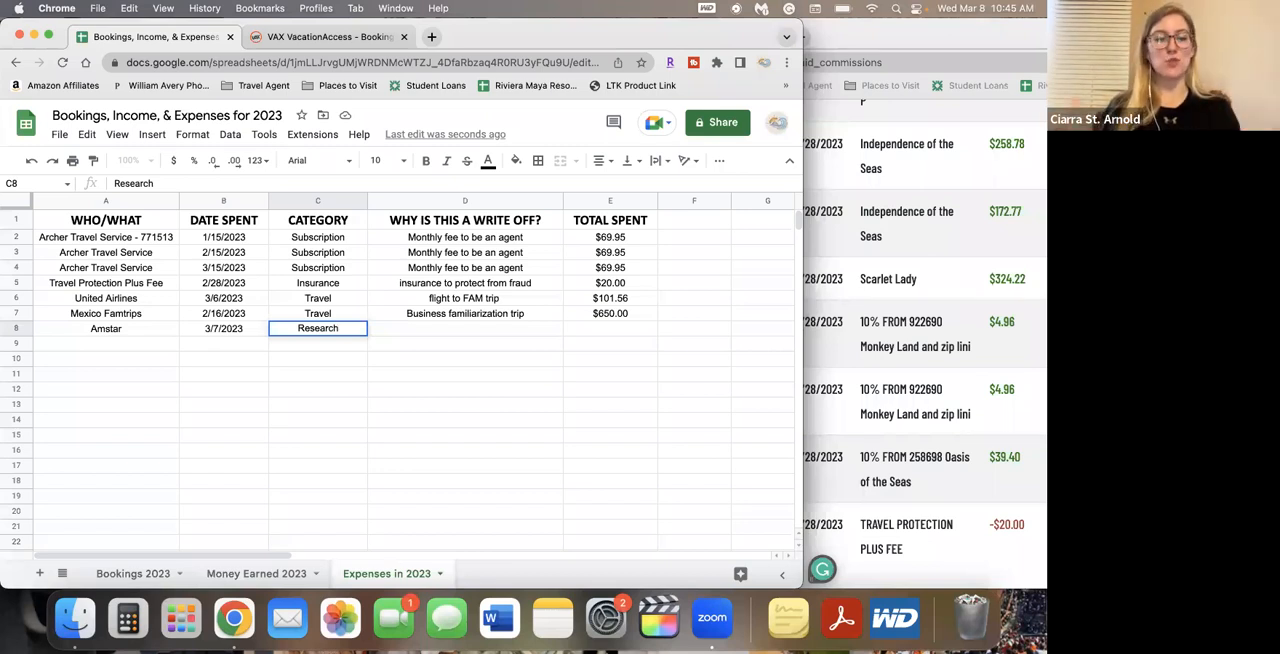
key("Tab")
Complete the Amstar row with write-off reason "Business familiarization trip" and total spent 200
type("B")
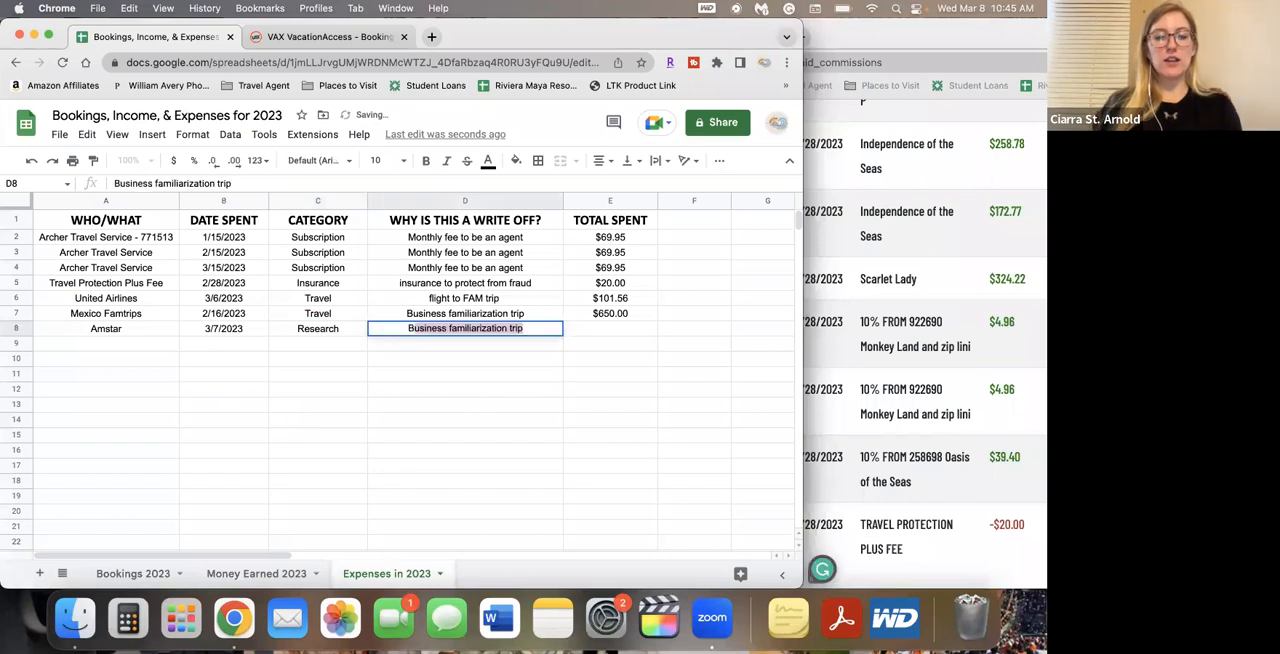
key("Tab")
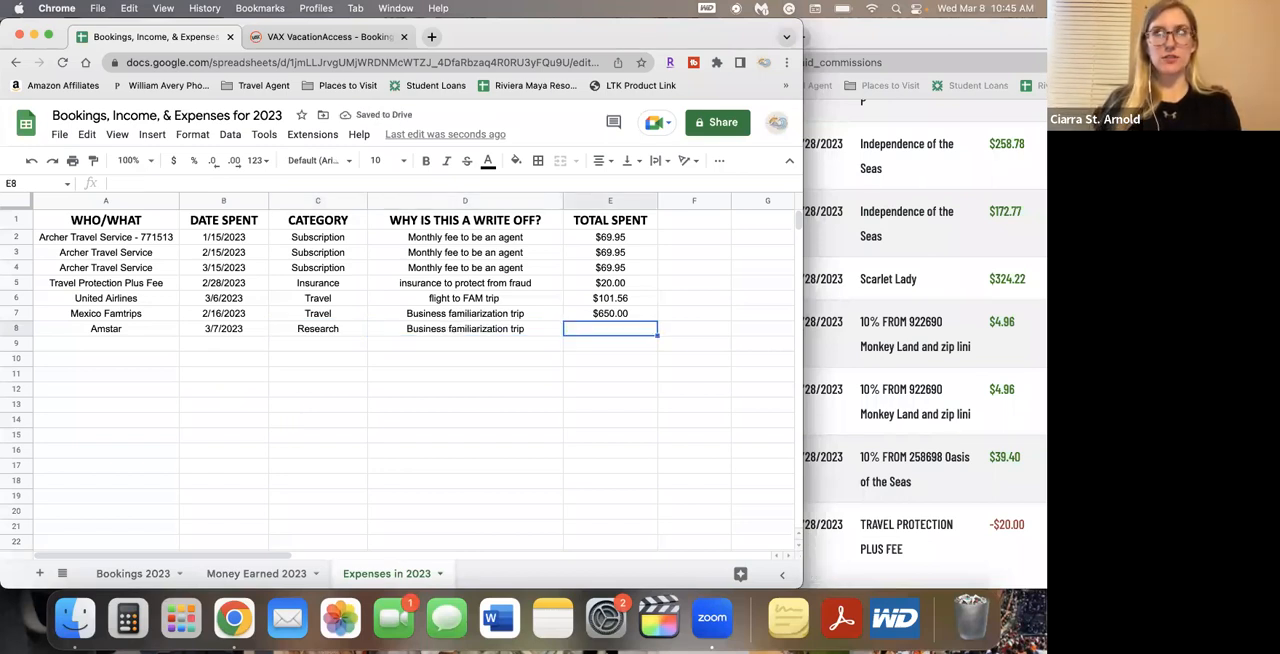
type("200")
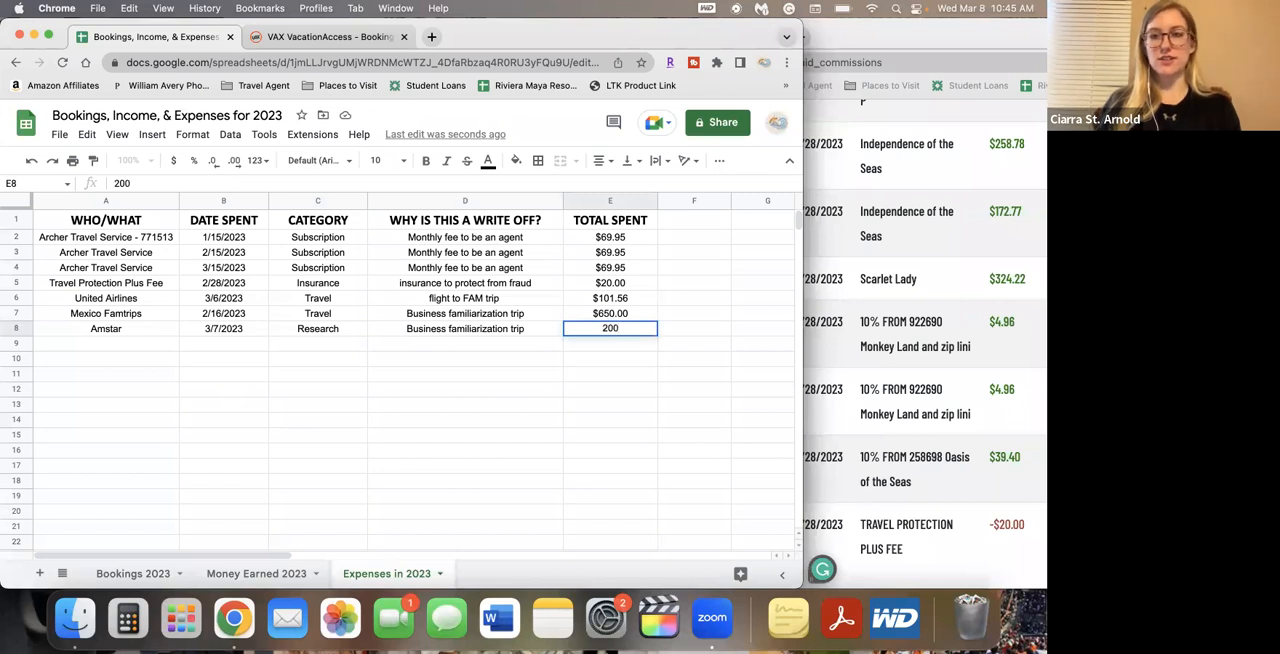
key("Return")
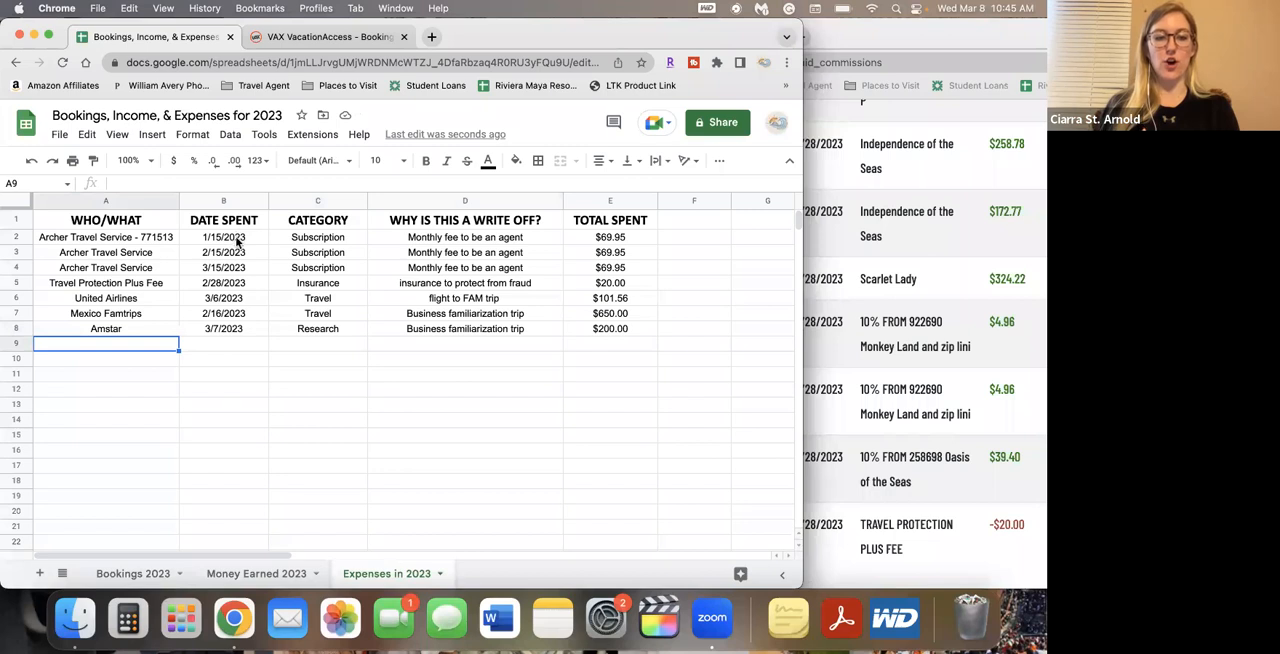
Widen the browser window and create a filter on the header row of the Expenses in 2023 sheet
left_click(16, 220)
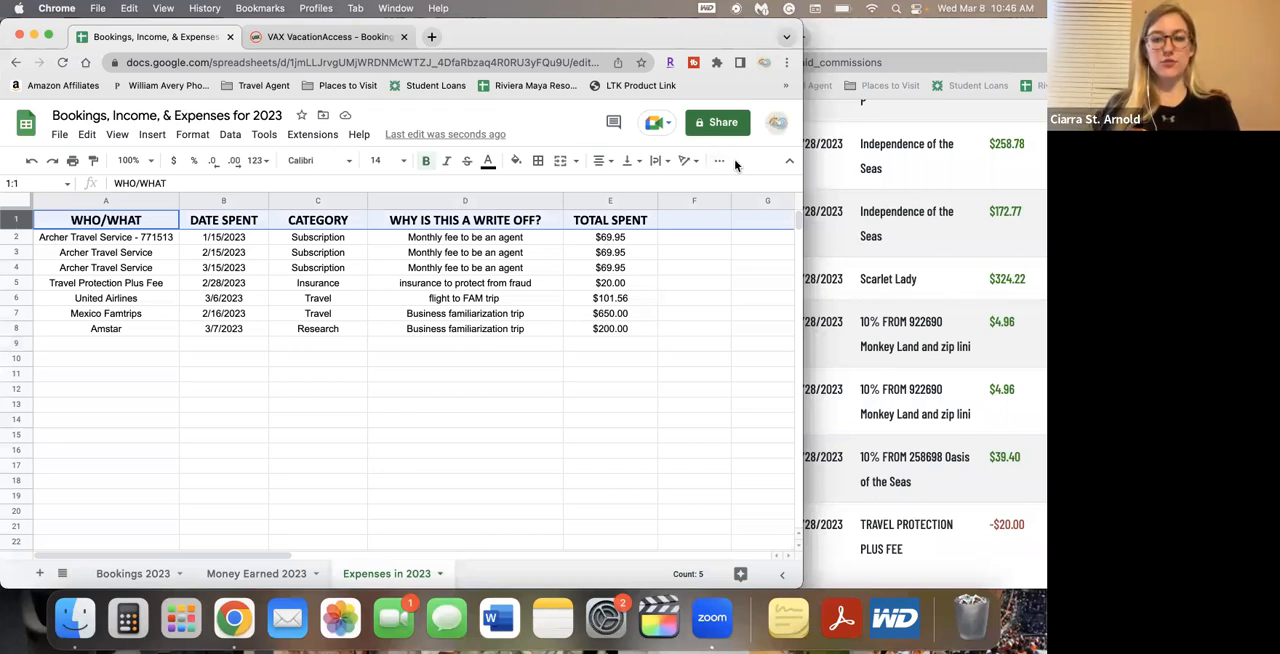
left_click_drag(802, 179, 985, 179)
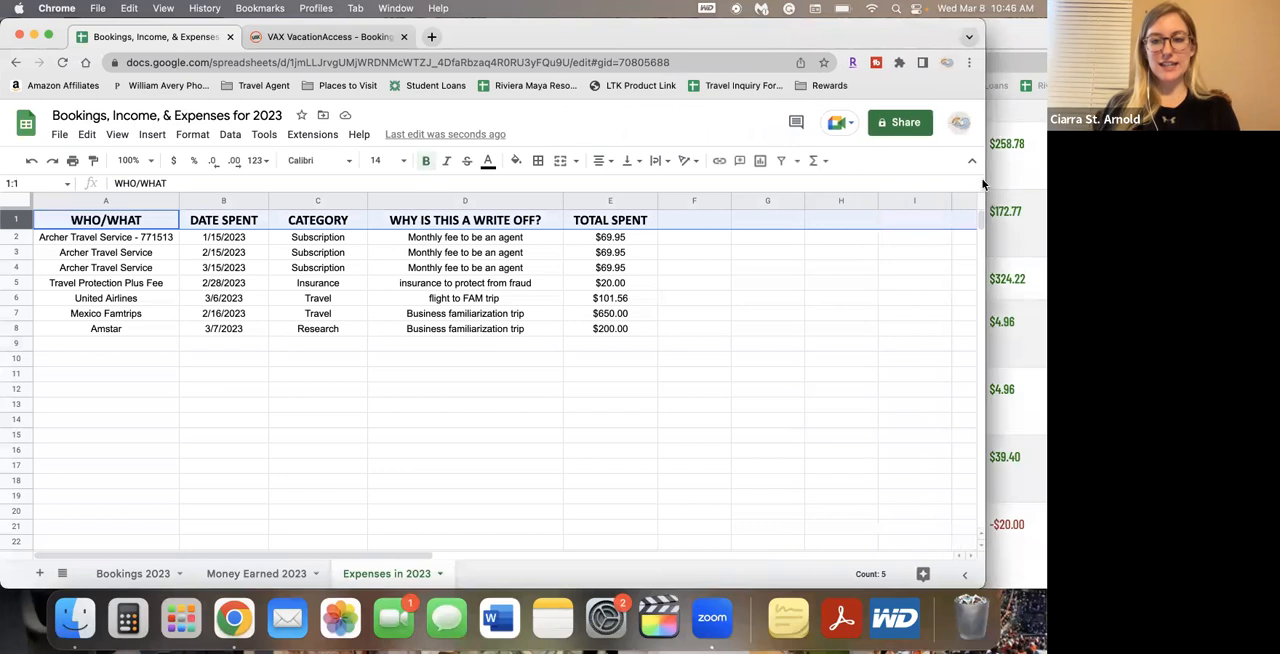
left_click(798, 164)
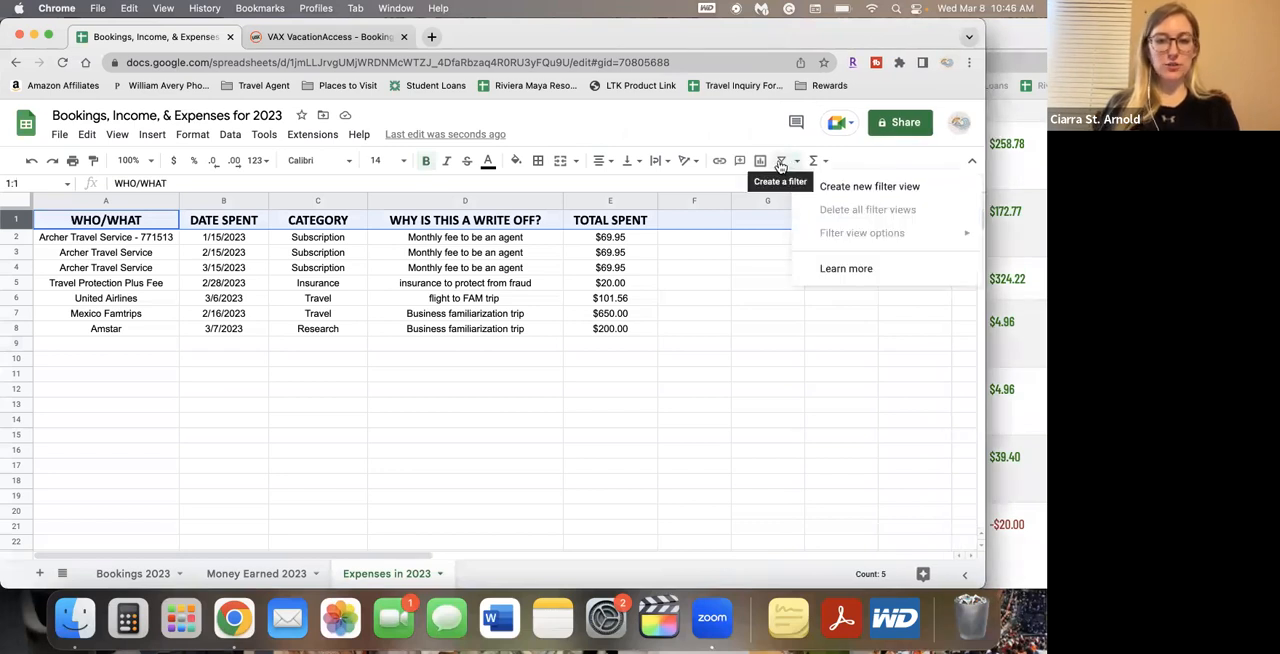
left_click(781, 163)
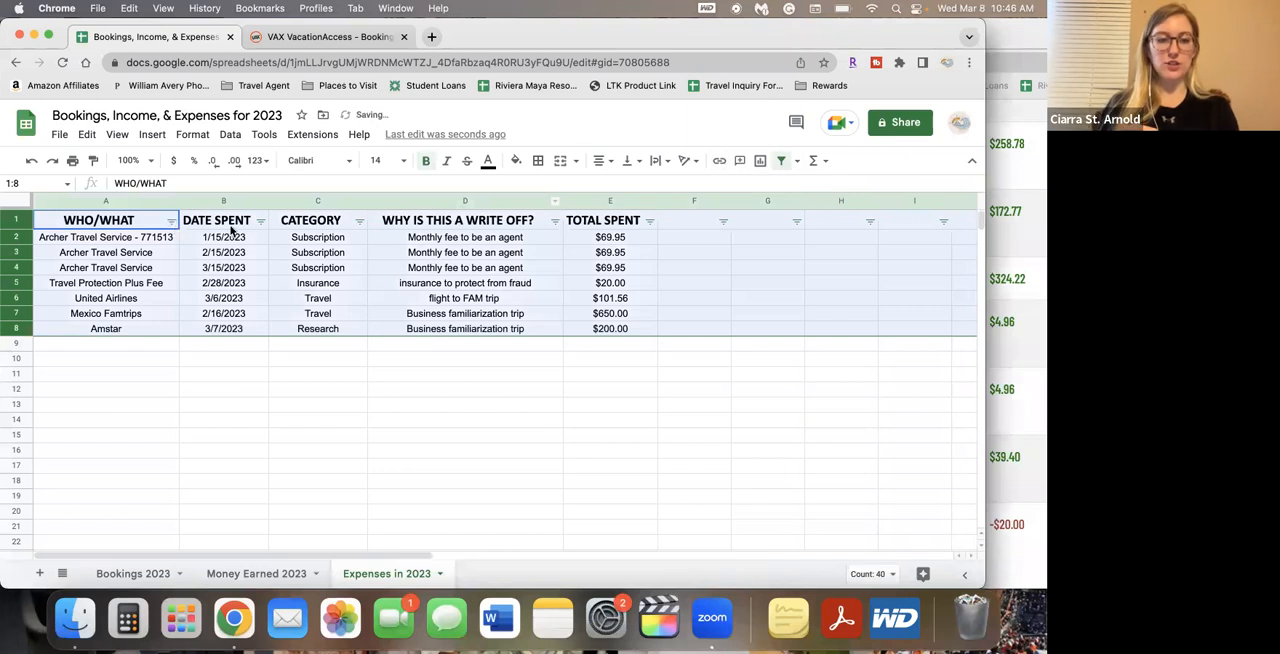
Sort the expenses by the DATE SPENT column in A → Z order
left_click(276, 345)
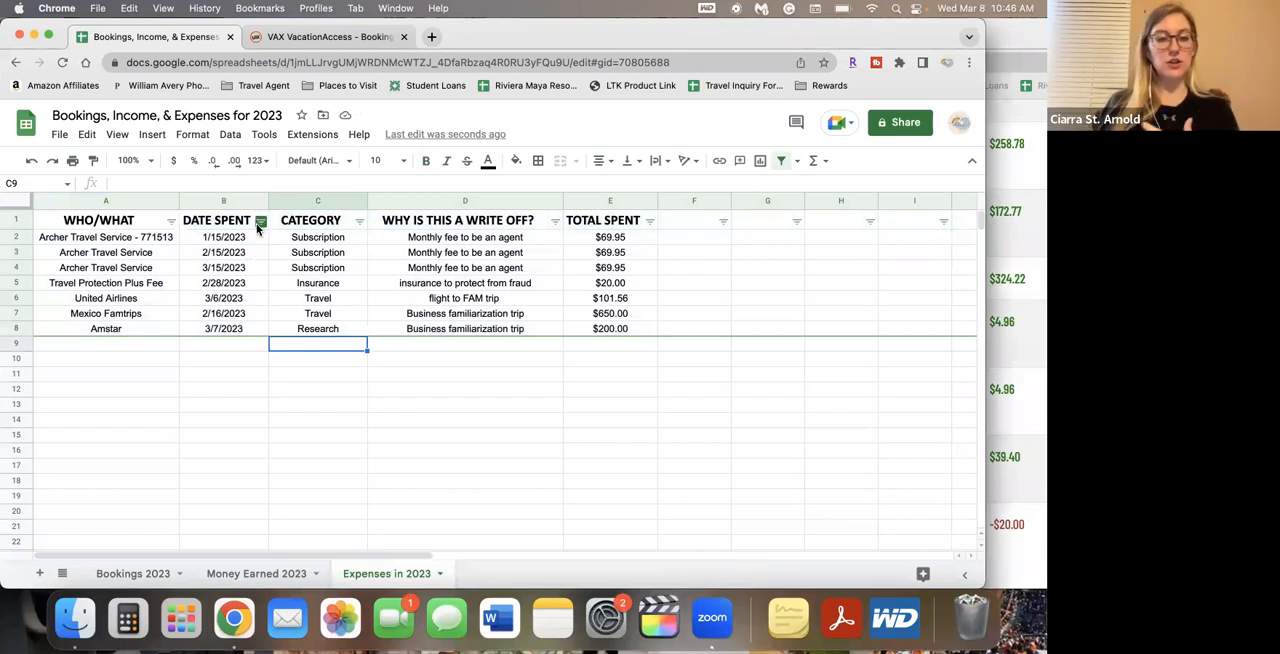
left_click(261, 222)
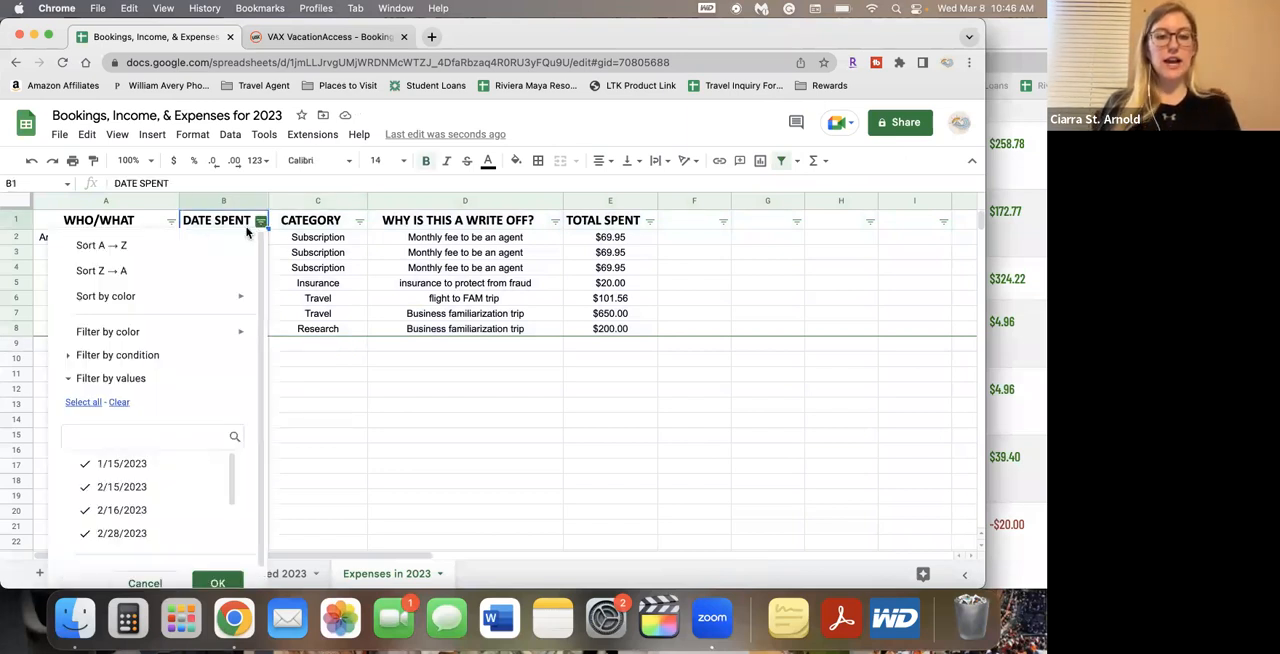
left_click(220, 248)
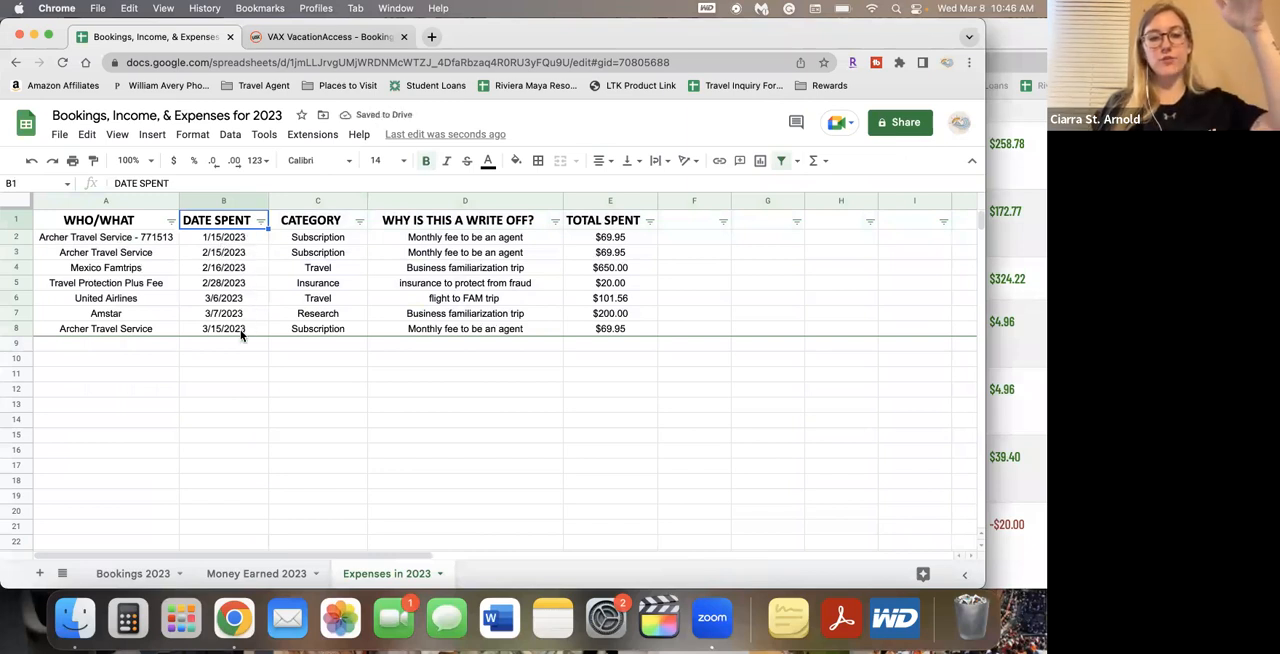
Total the expenses in cell E9 with =SUM(E2:E8), and clear the cell again
left_click(603, 347)
type("=sum")
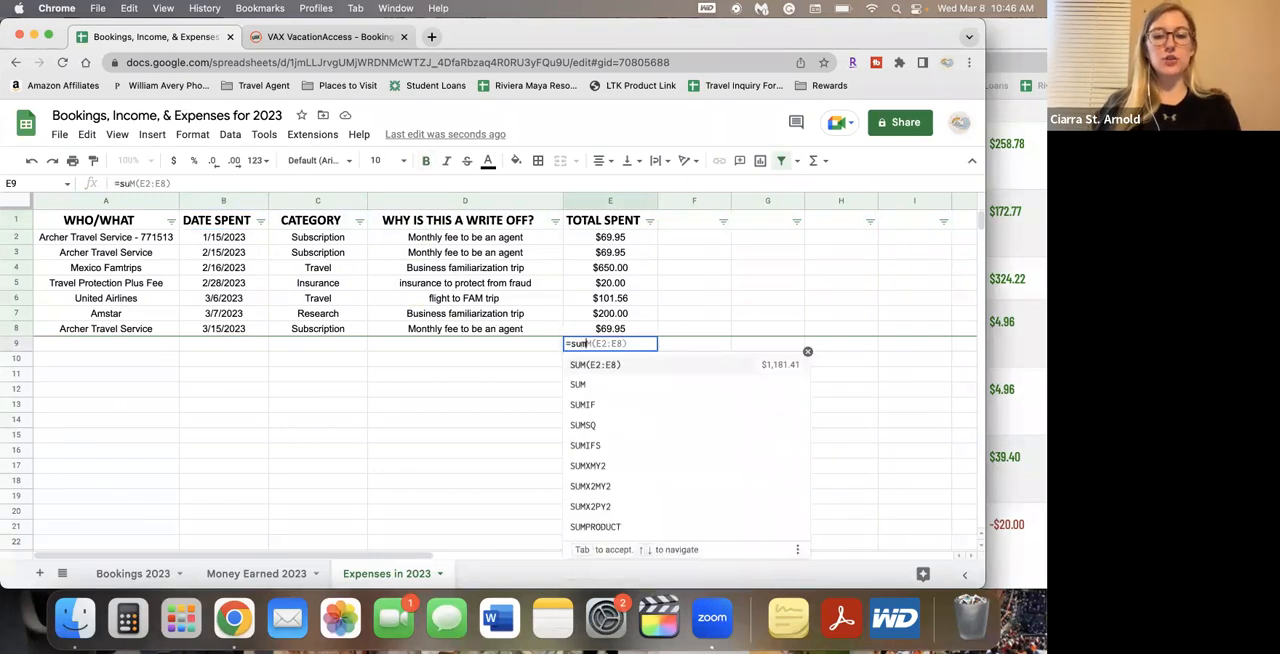
key("Tab")
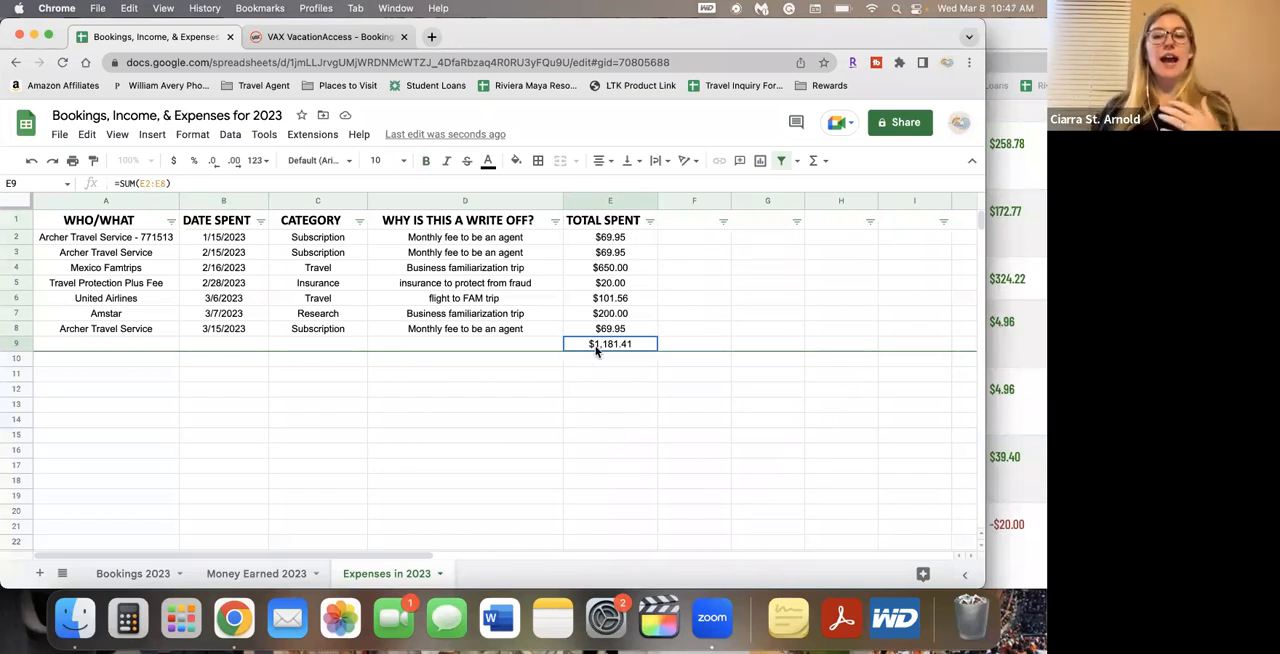
key("Delete")
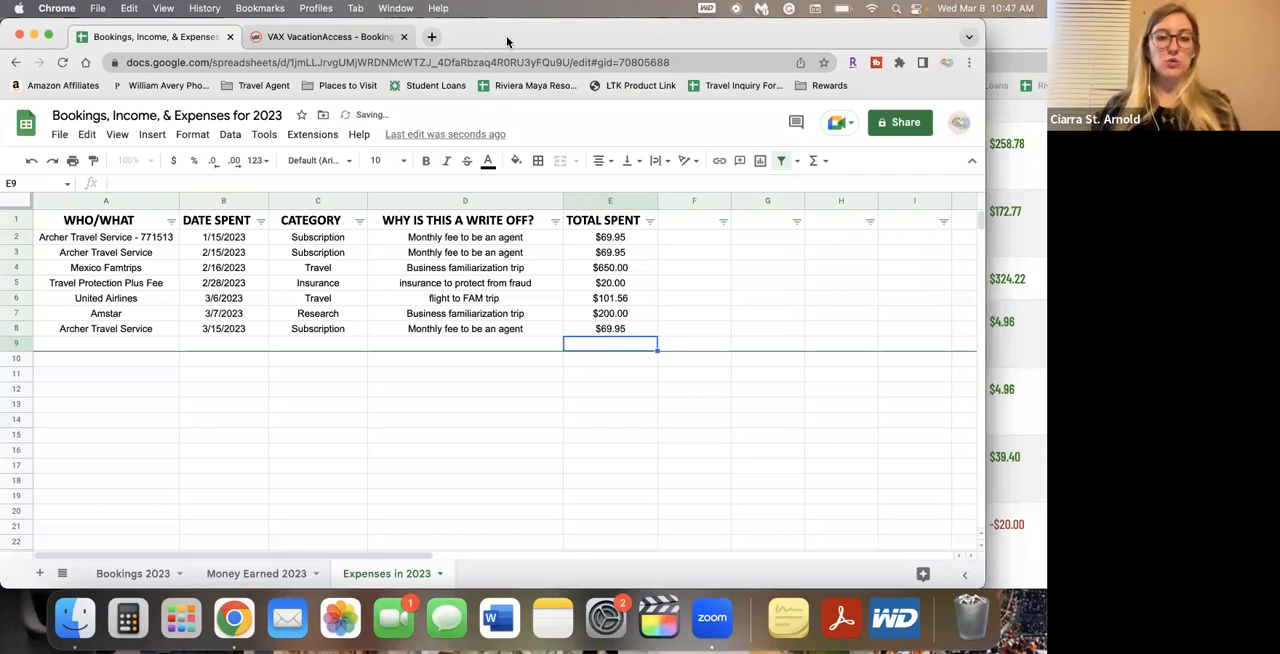
Open the Bookings & Money Won 2022 spreadsheet in a new browser tab, using the Hidden Gems Travel & Excursions account
left_click(431, 37)
type("bookin")
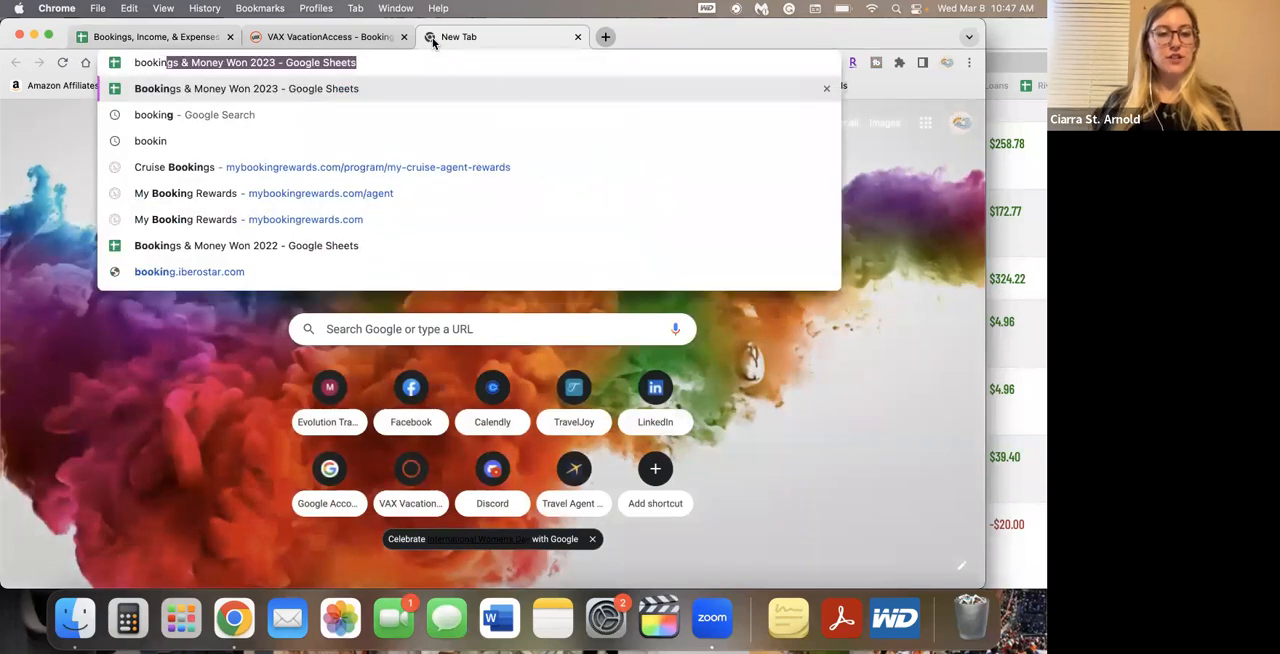
left_click(370, 243)
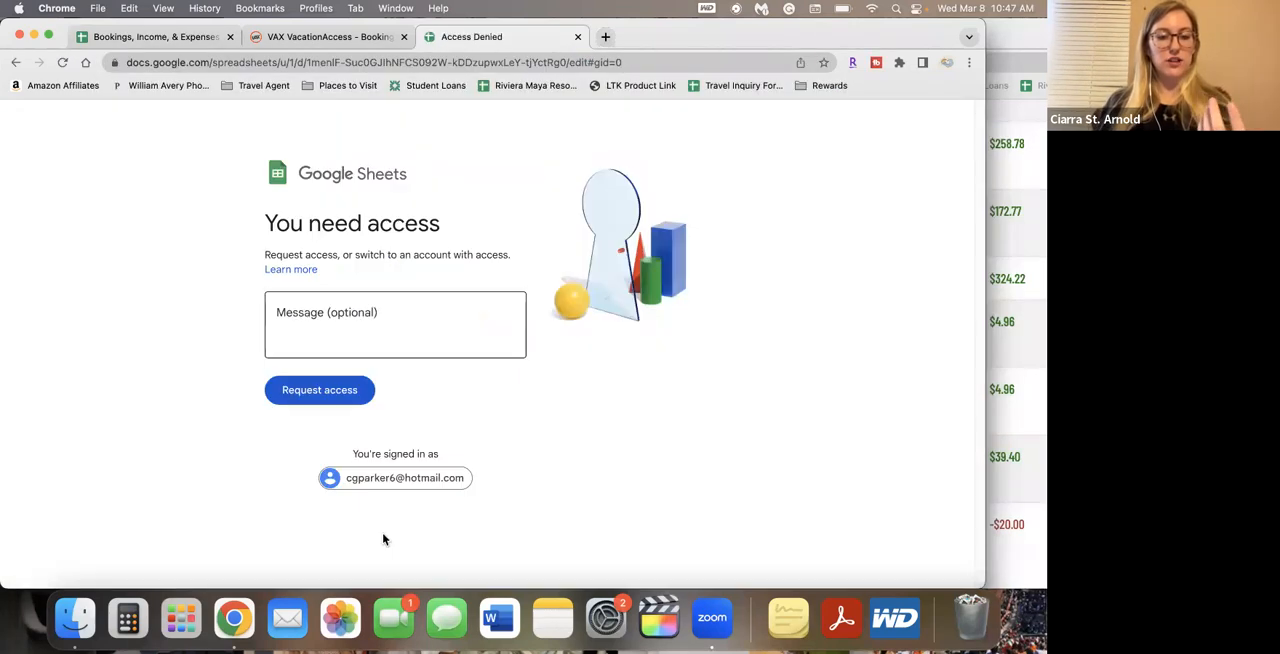
left_click(405, 481)
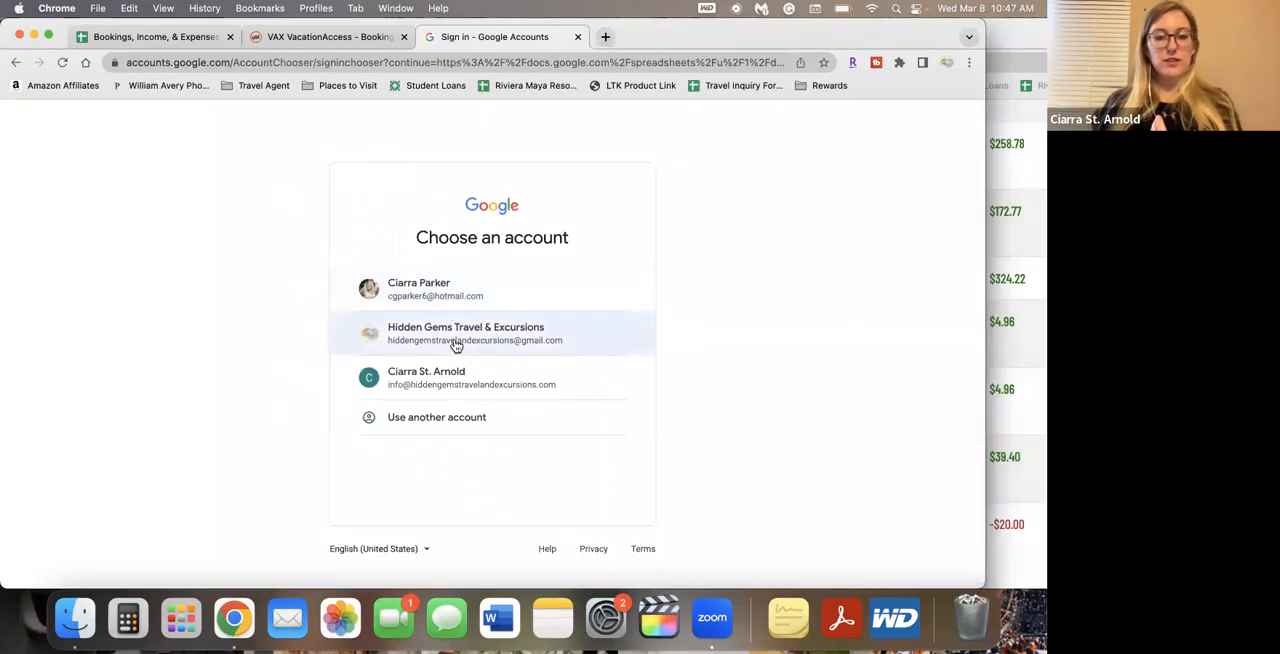
left_click(455, 340)
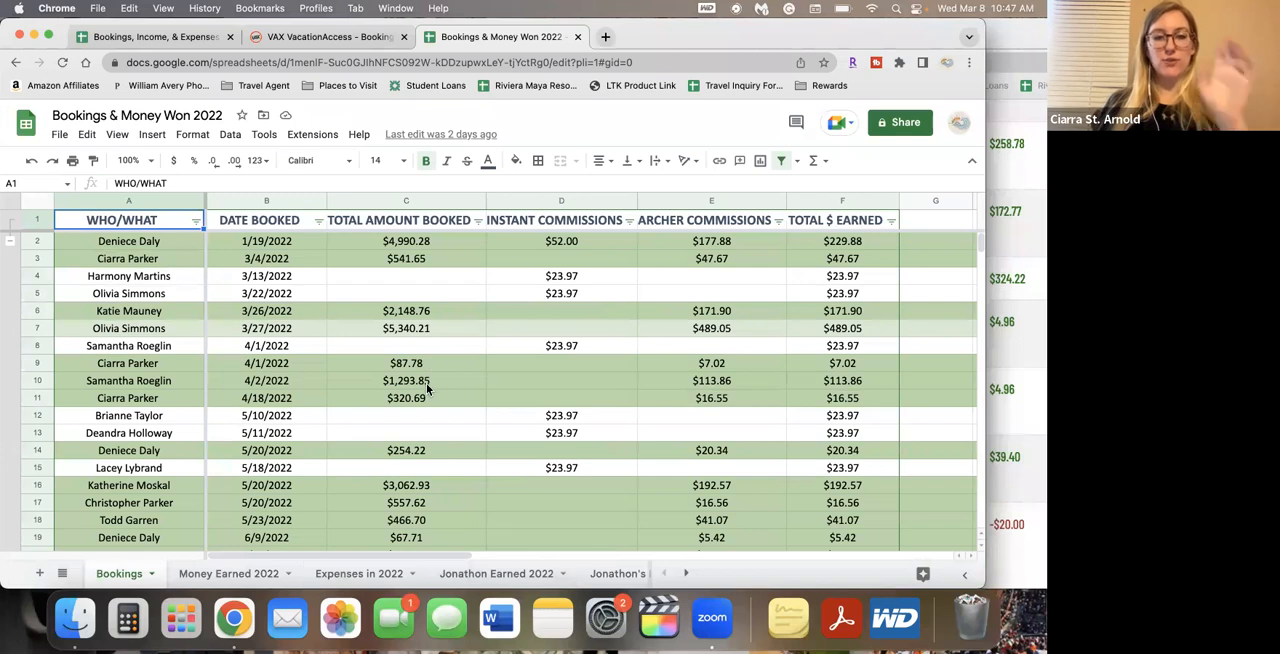
Open the Expenses in 2022 sheet and examine the Food/Dining categories, their write-off reasons and the monthly maintenance fee entry
left_click(349, 574)
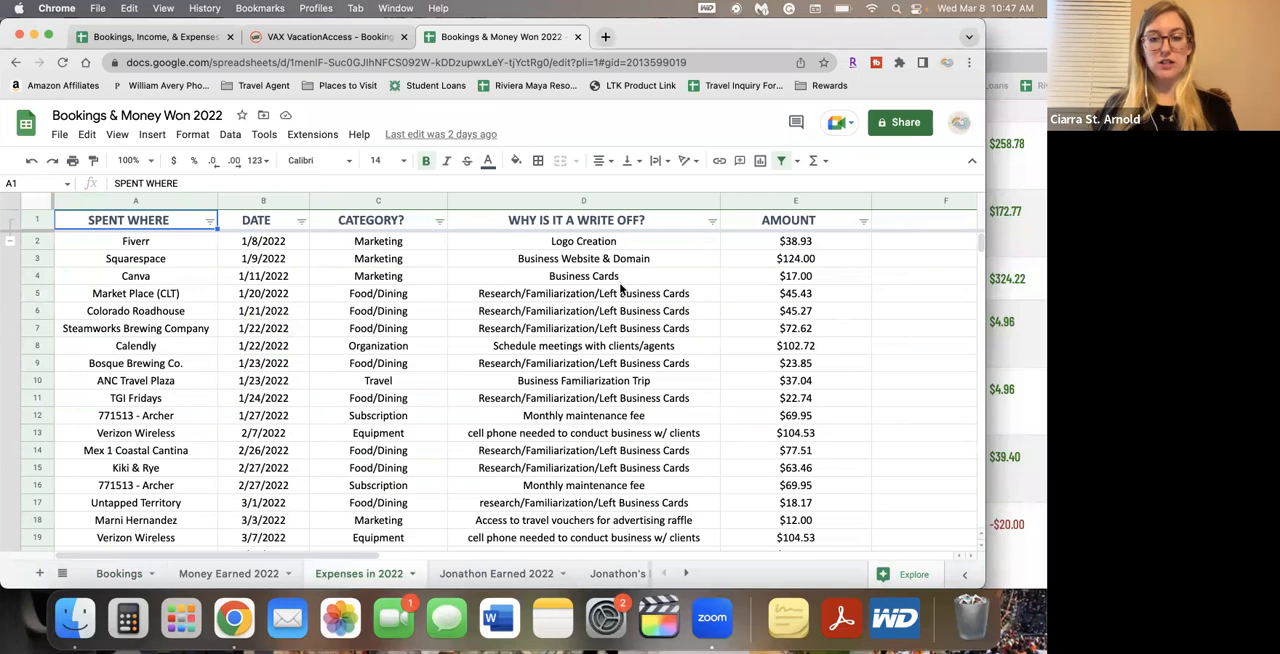
left_click_drag(386, 294, 409, 338)
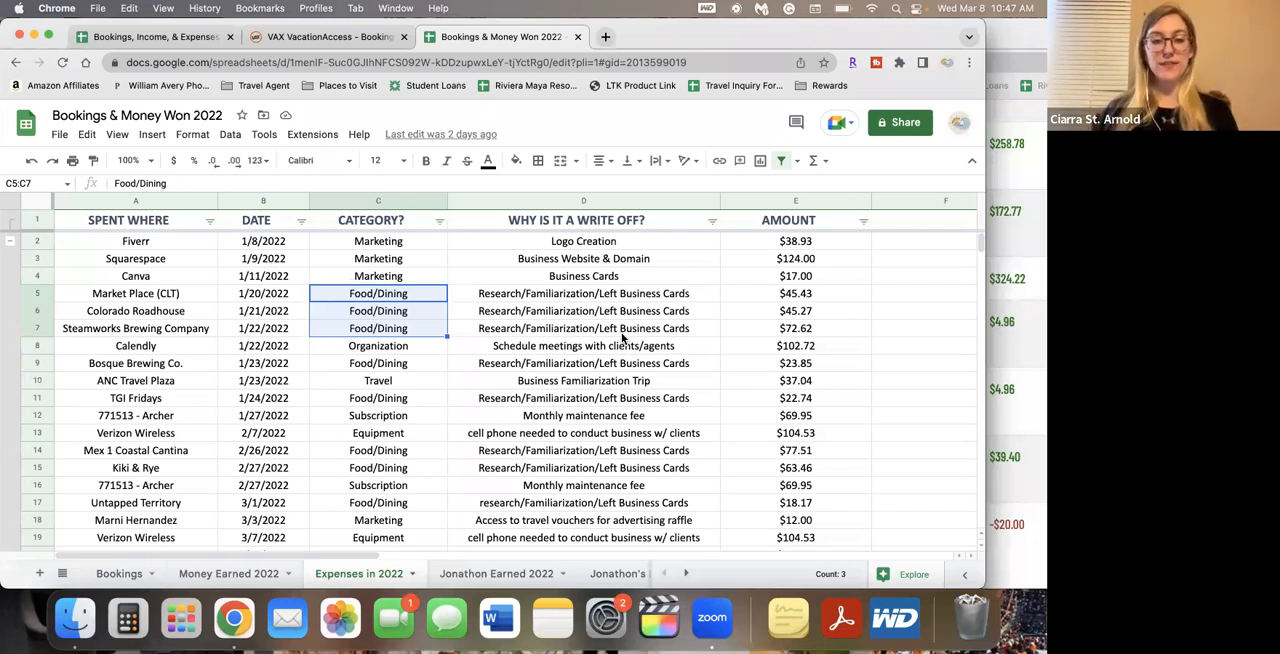
left_click(503, 334)
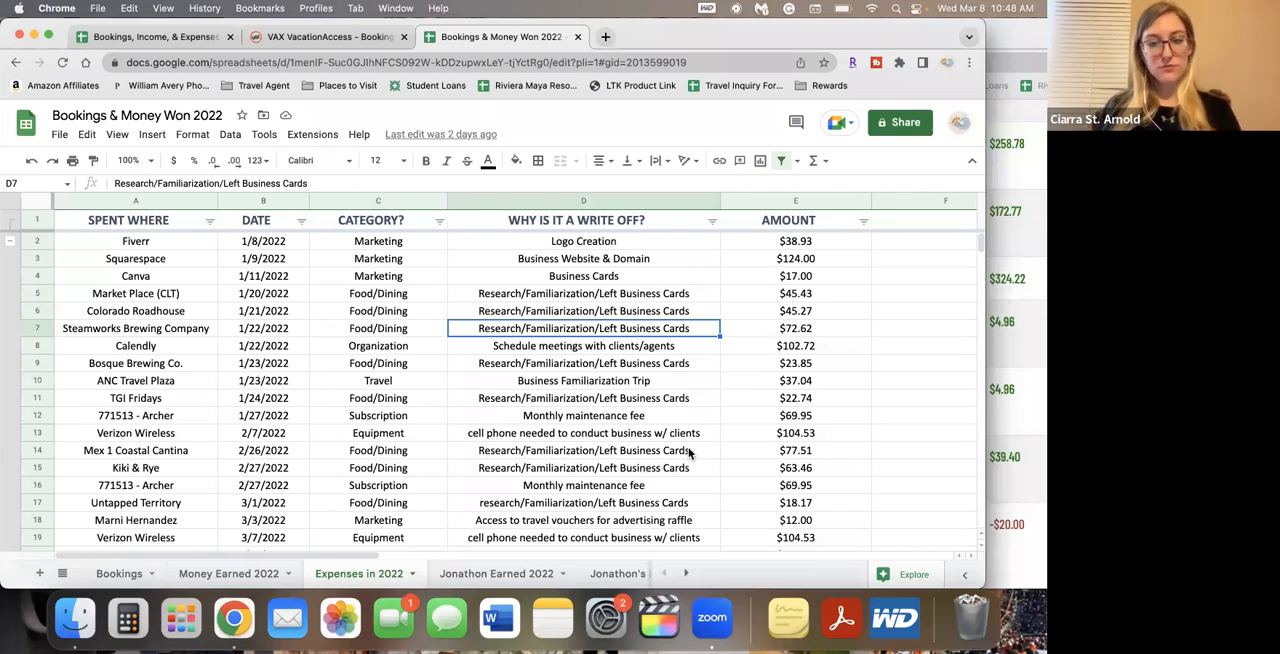
scroll(688, 453, "down", 4)
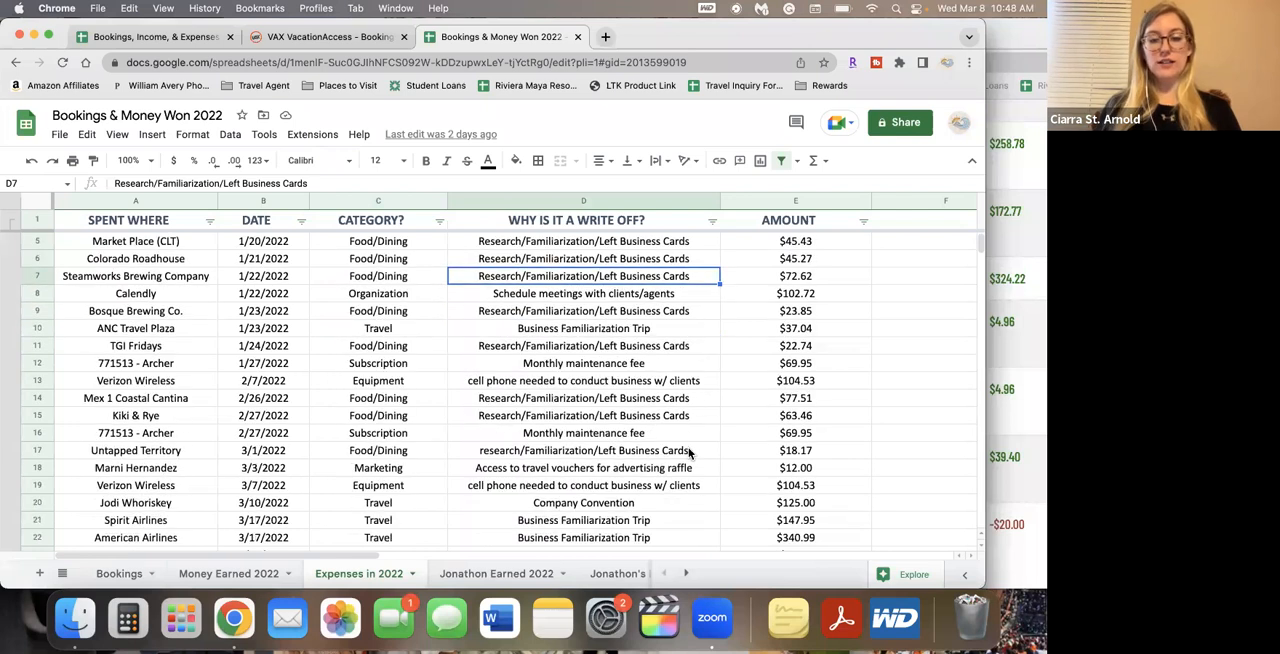
left_click(559, 418)
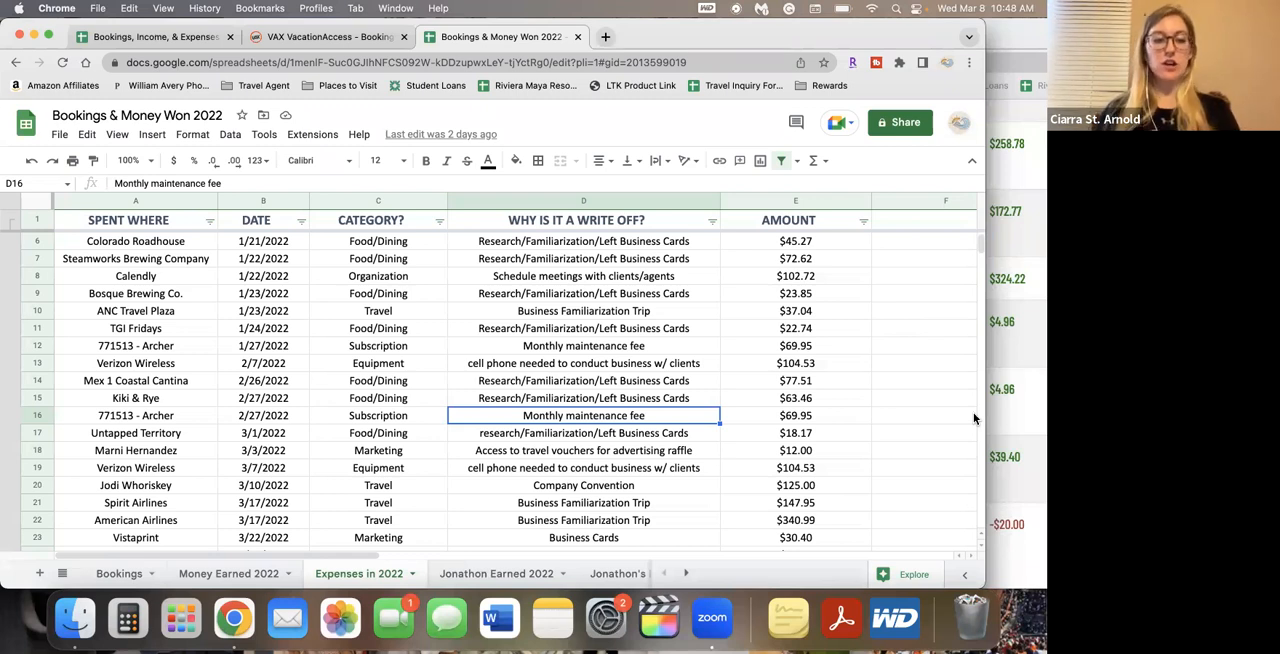
Review the 2022 expenses through August and select the entire row of the Secrets Vallarta Bay expense
scroll(225, 380, "down", 1)
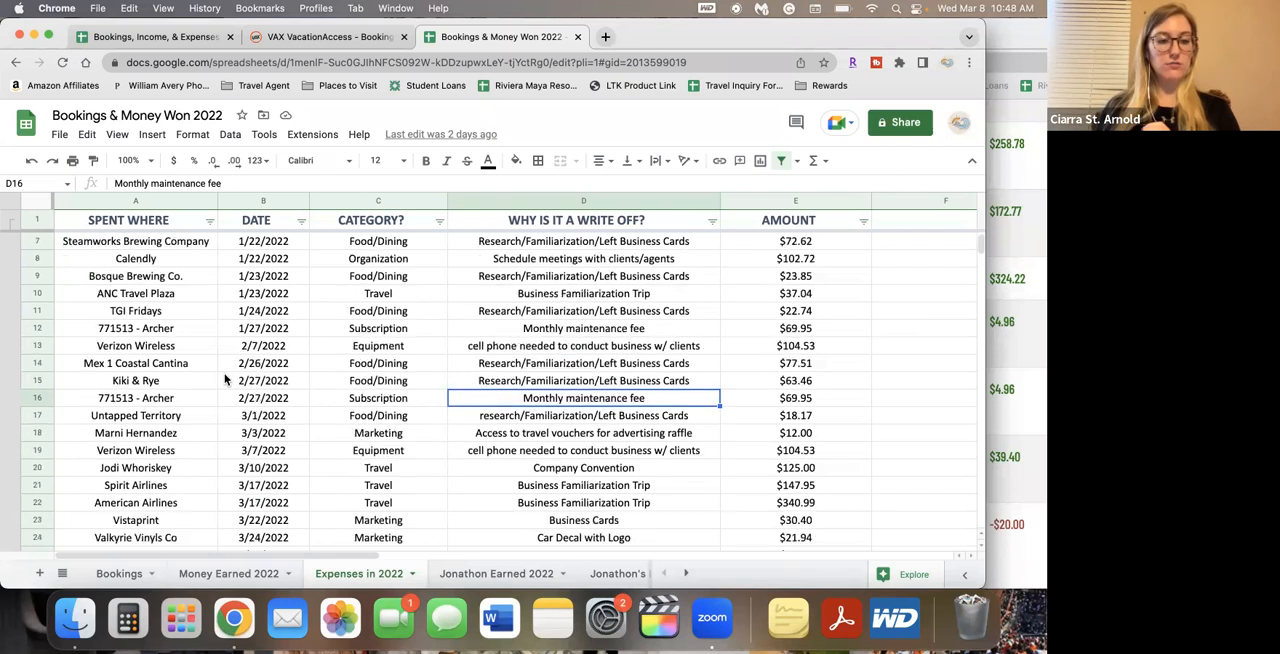
scroll(225, 380, "down", 6)
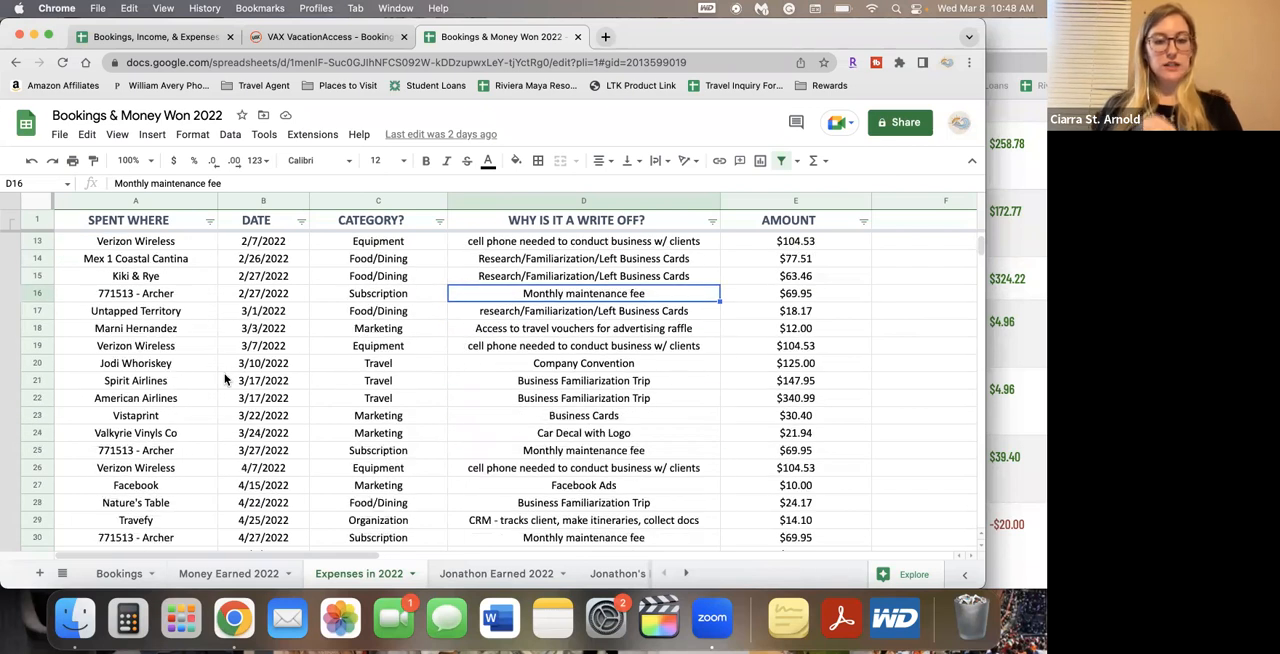
scroll(225, 380, "down", 18)
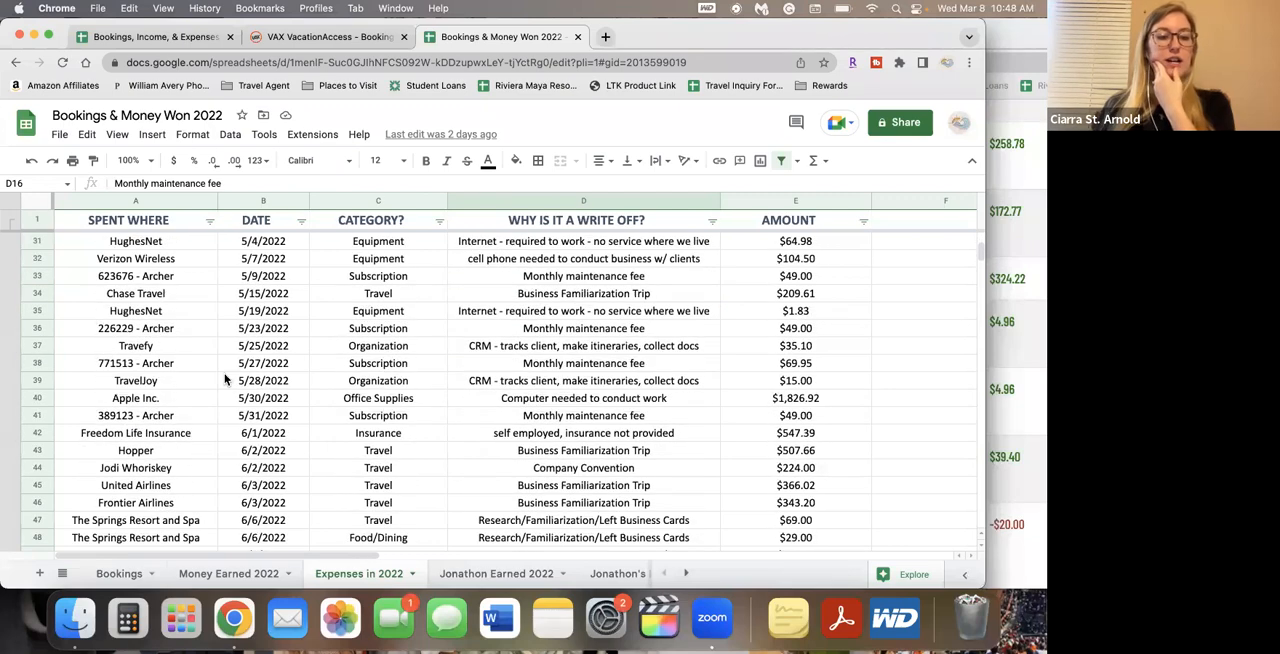
scroll(225, 380, "down", 7)
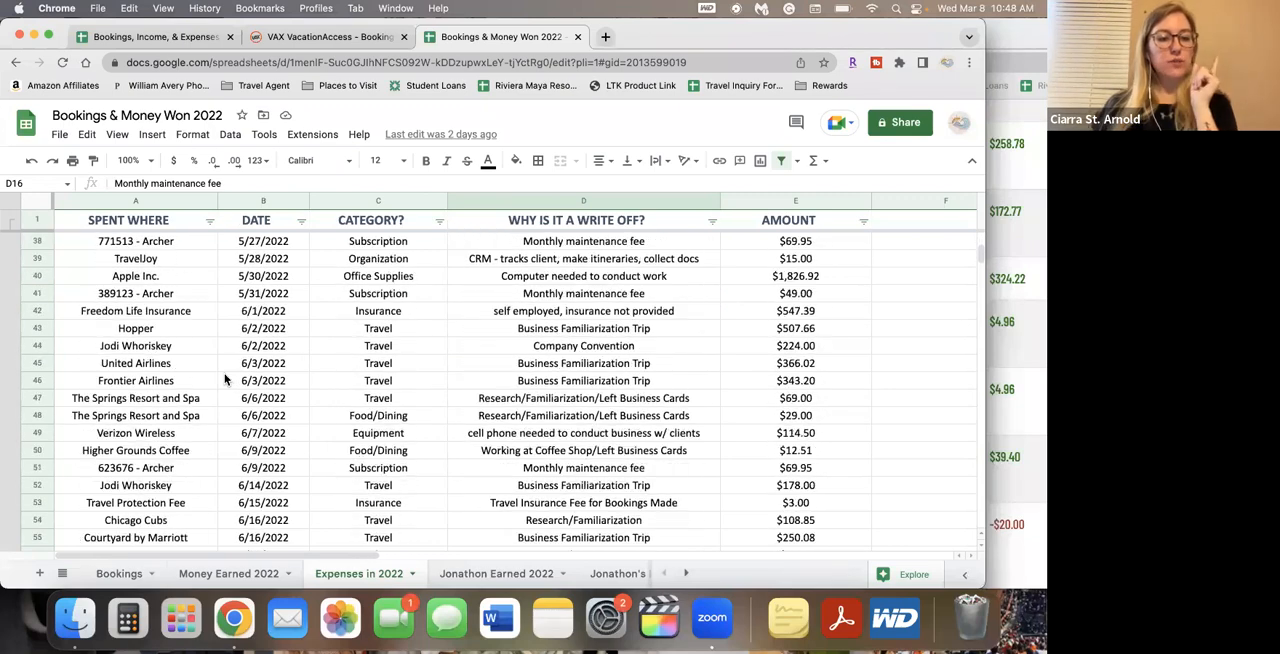
scroll(225, 380, "down", 20)
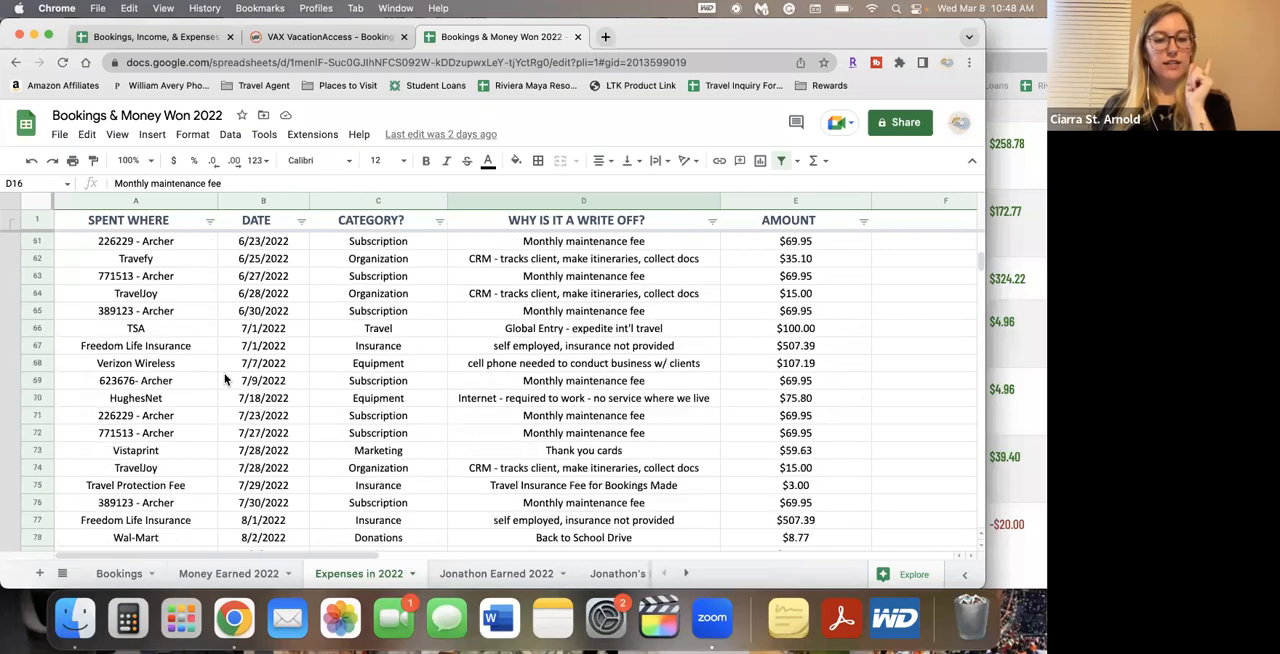
scroll(225, 380, "down", 3)
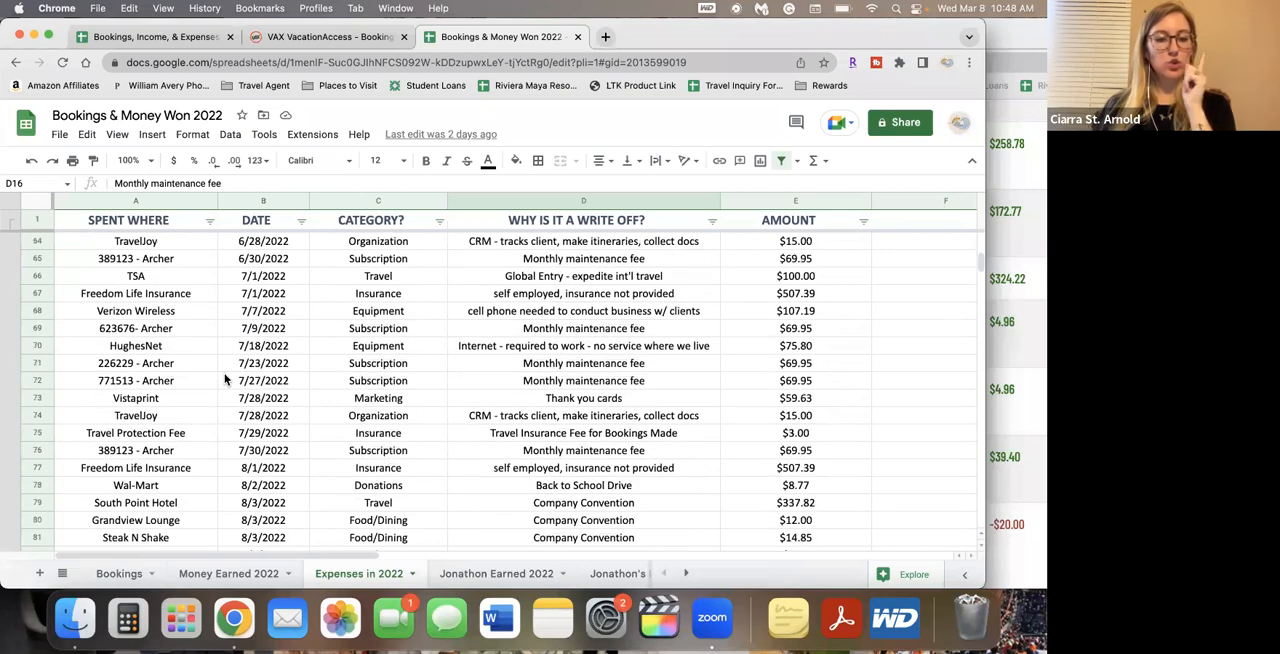
scroll(225, 380, "down", 18)
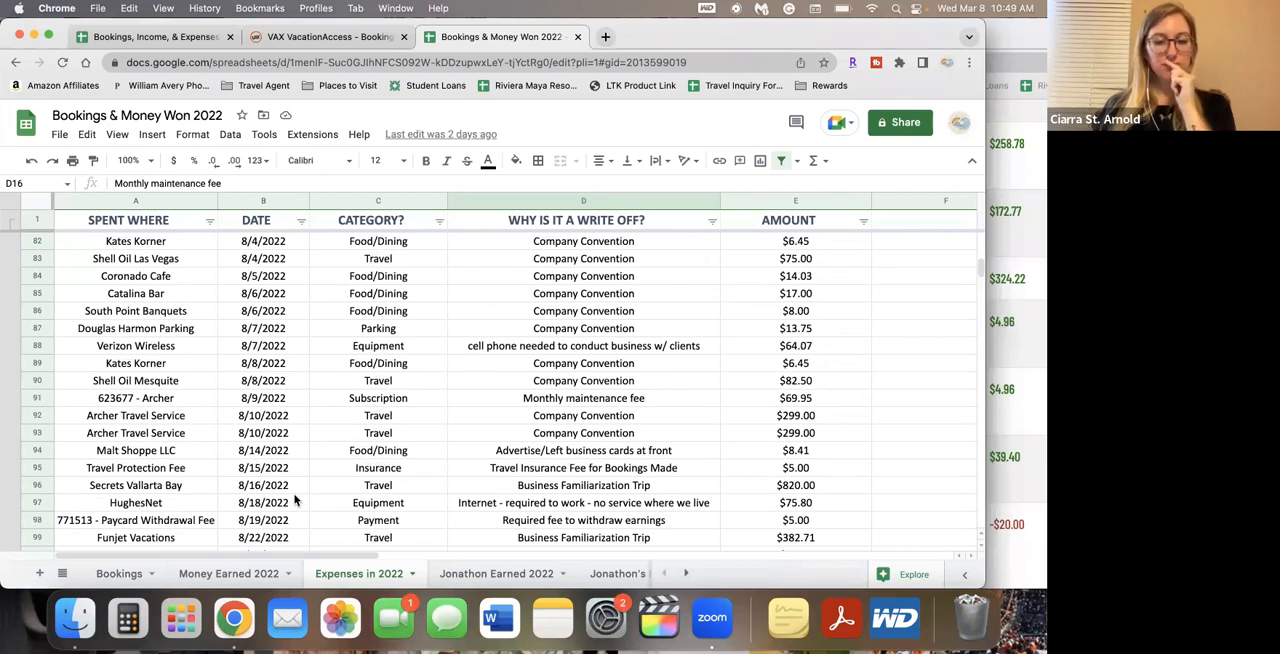
left_click(265, 487)
left_click(150, 488)
left_click(37, 485)
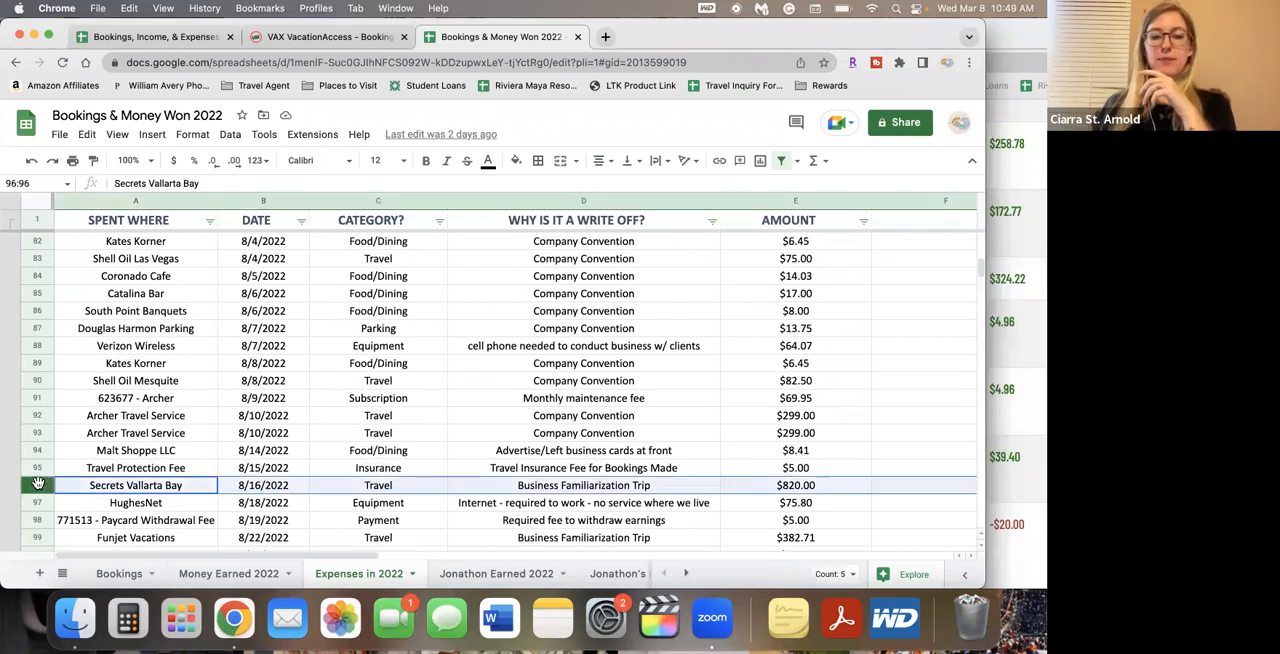
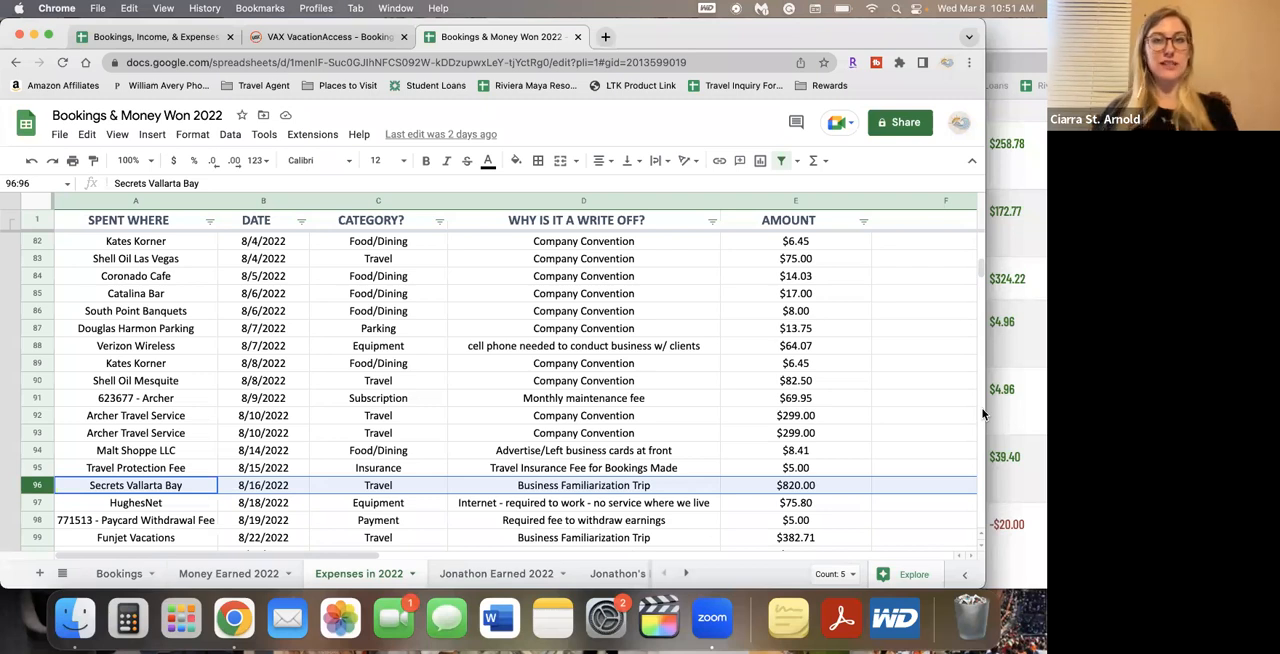
Check the HughesNet write-off reason and look over the Money Earned 2023 and Bookings 2023 sheets in the 2023 spreadsheet
left_click(601, 508)
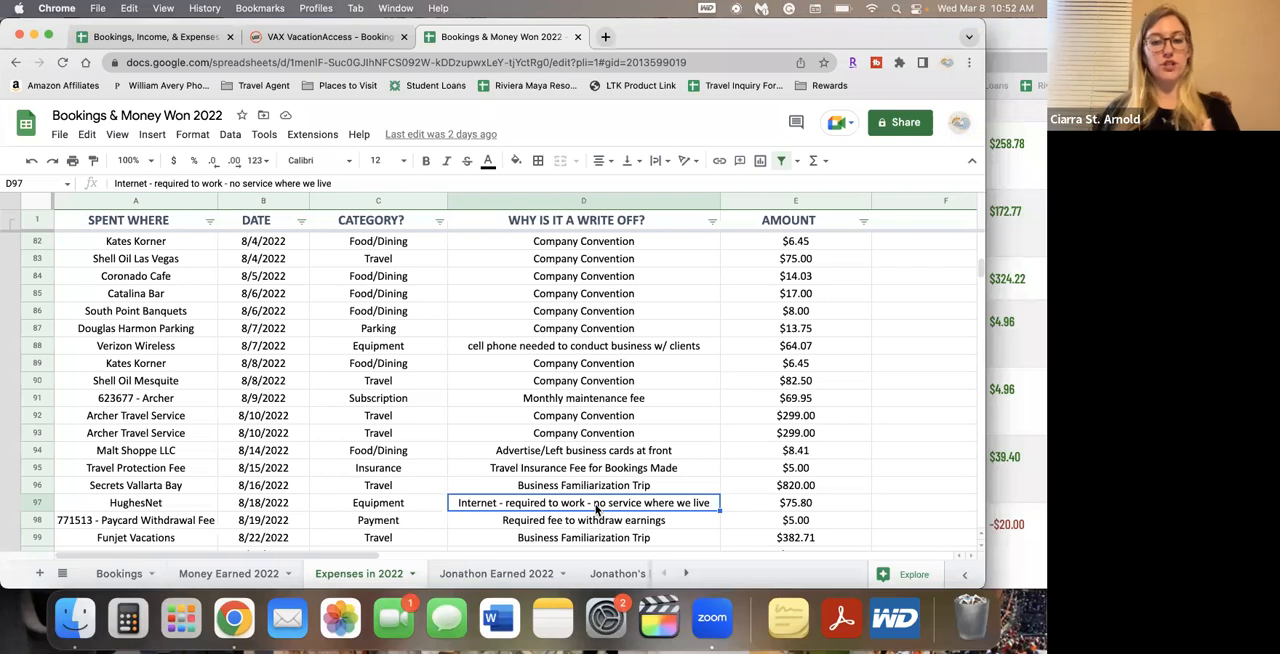
left_click(178, 40)
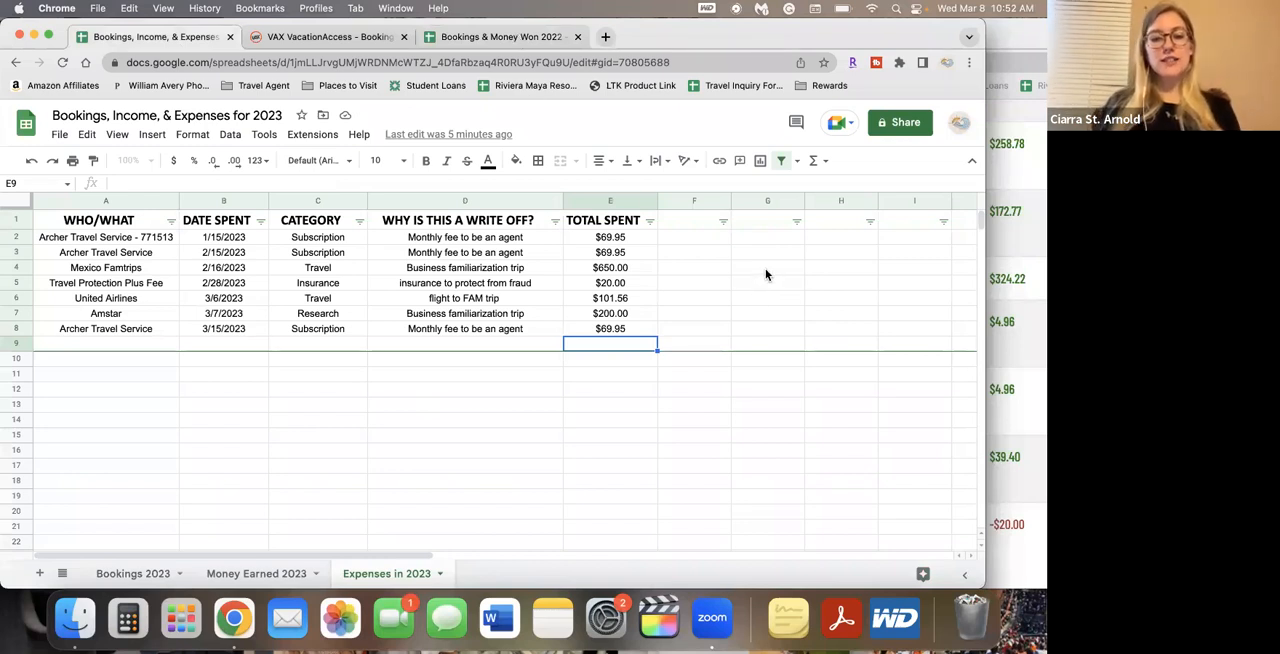
left_click(251, 576)
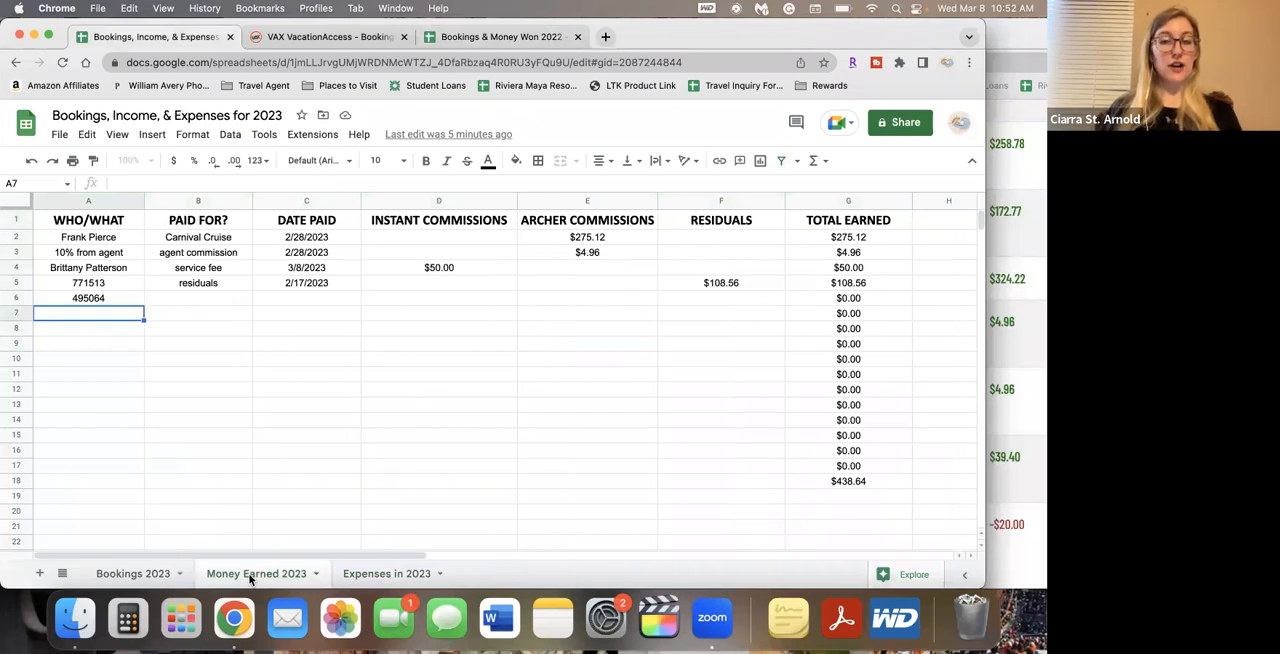
left_click(130, 574)
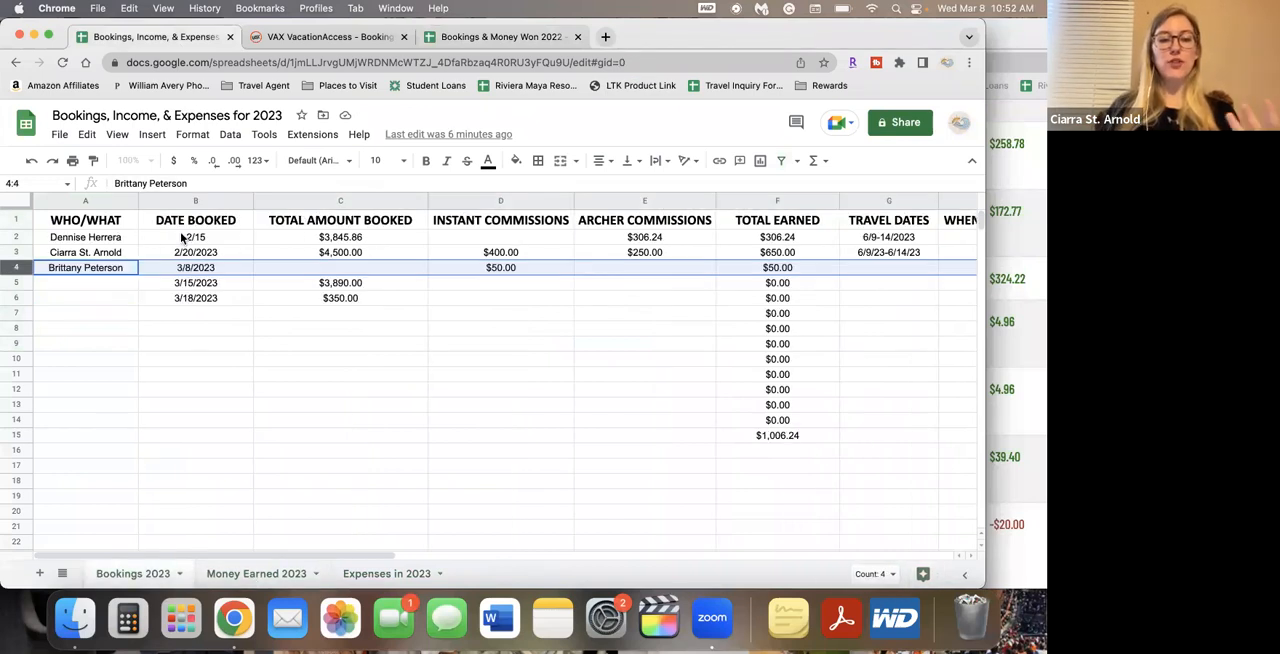
Open the Bookings sheet of the 2022 spreadsheet and examine the 1/19/2022 row, the Archer commission in E9 and the canceled 6/18/2022 booking
left_click(485, 37)
left_click(119, 573)
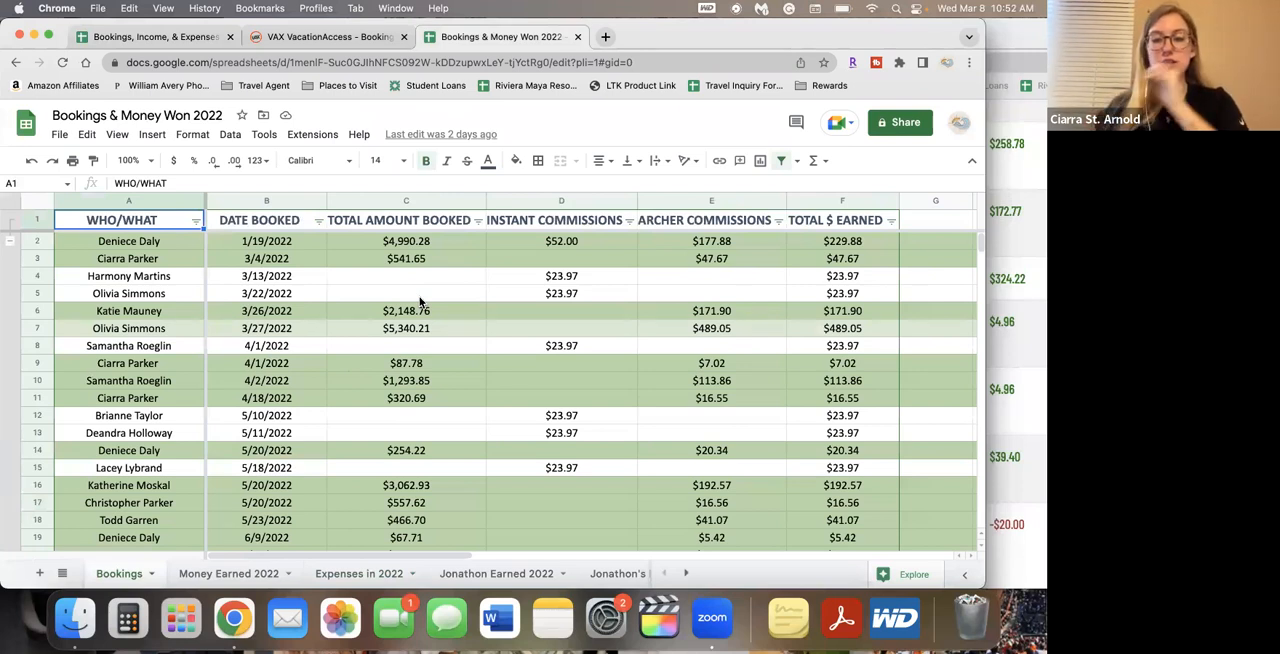
left_click(37, 241)
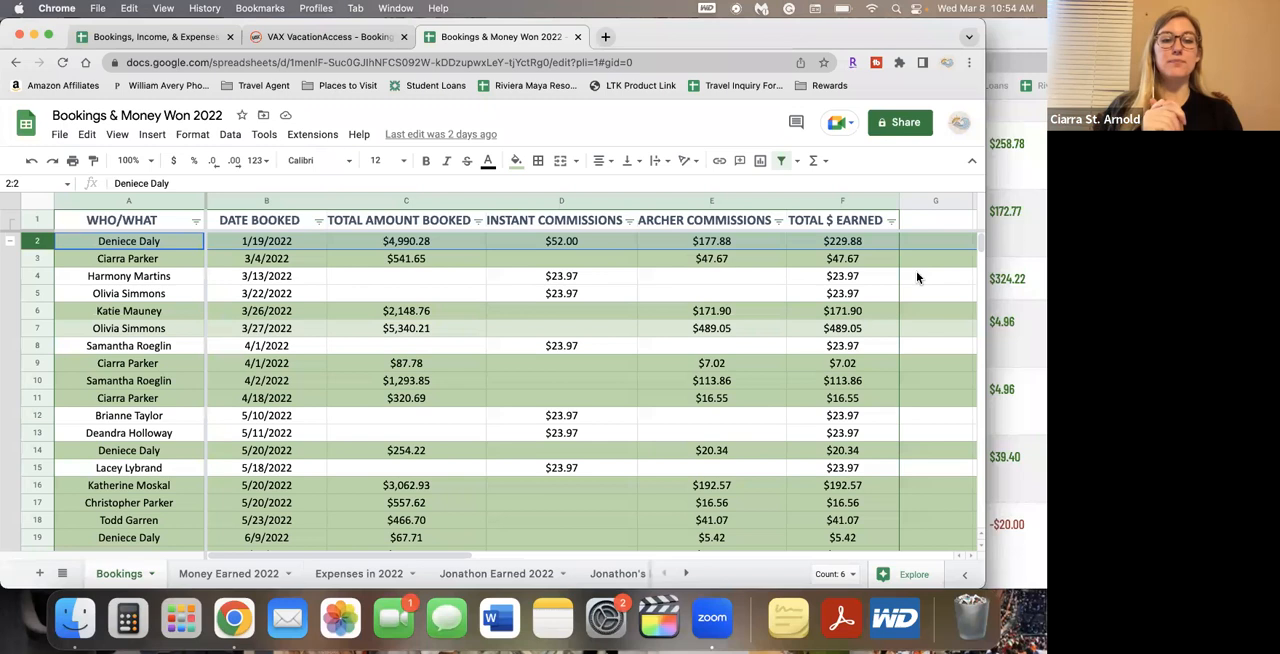
left_click(706, 367)
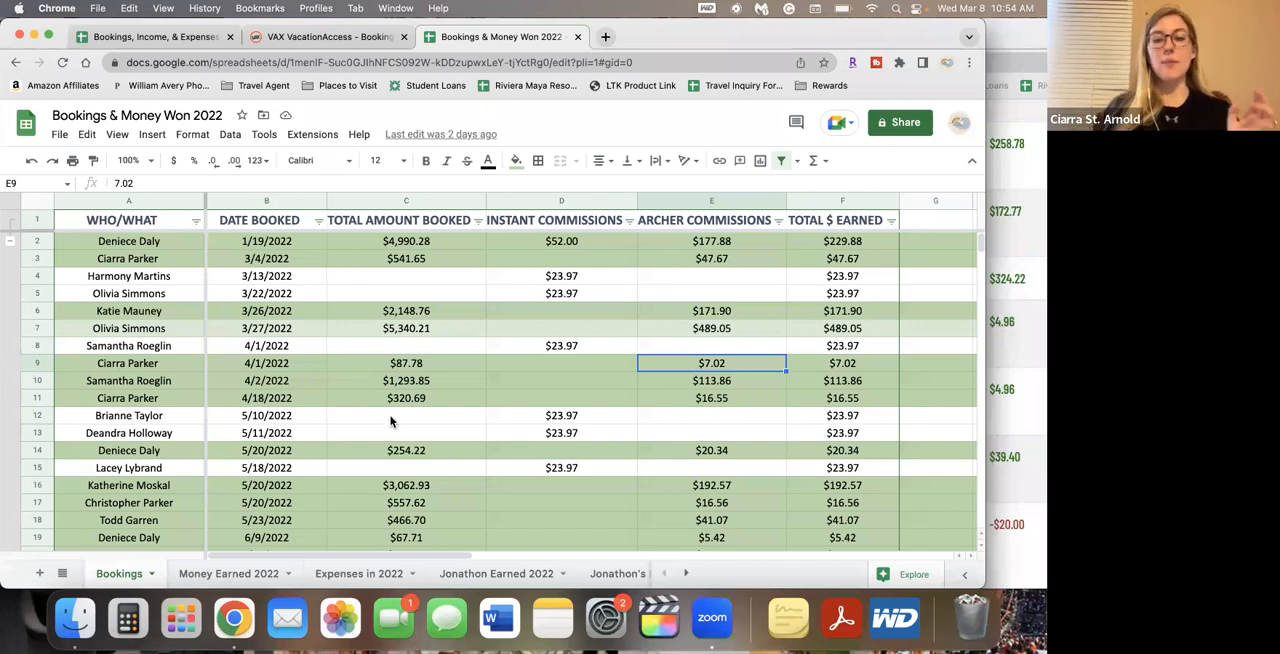
scroll(390, 424, "down", 5)
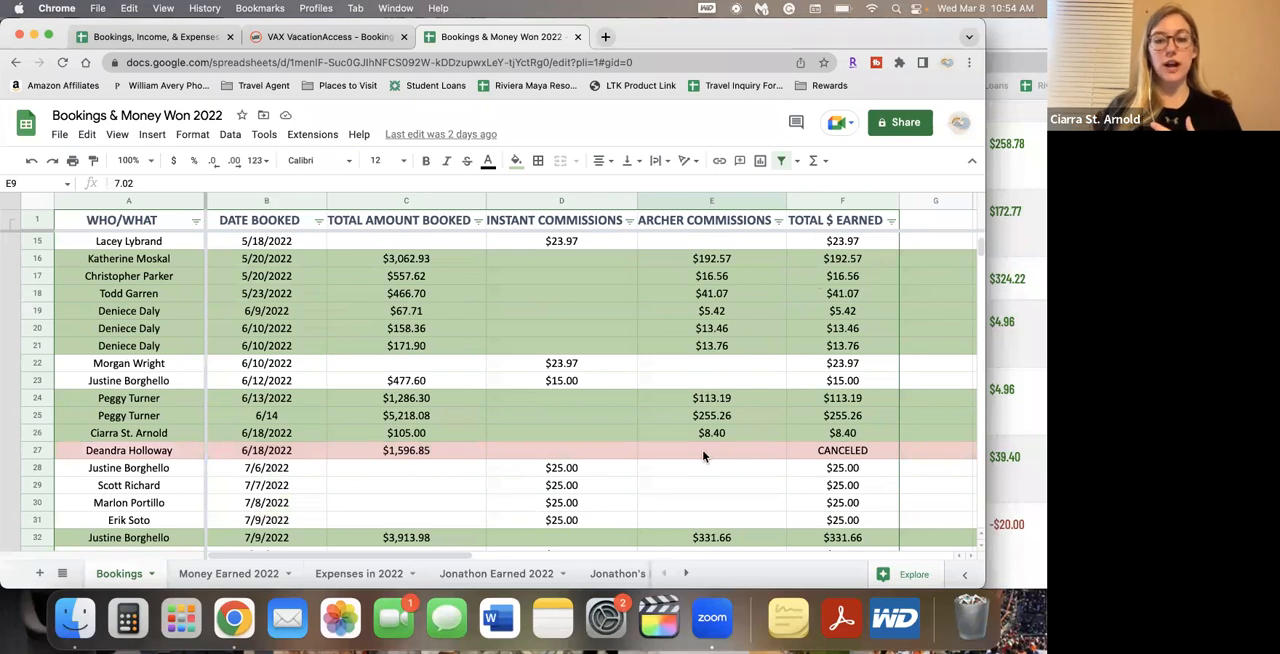
left_click(857, 455)
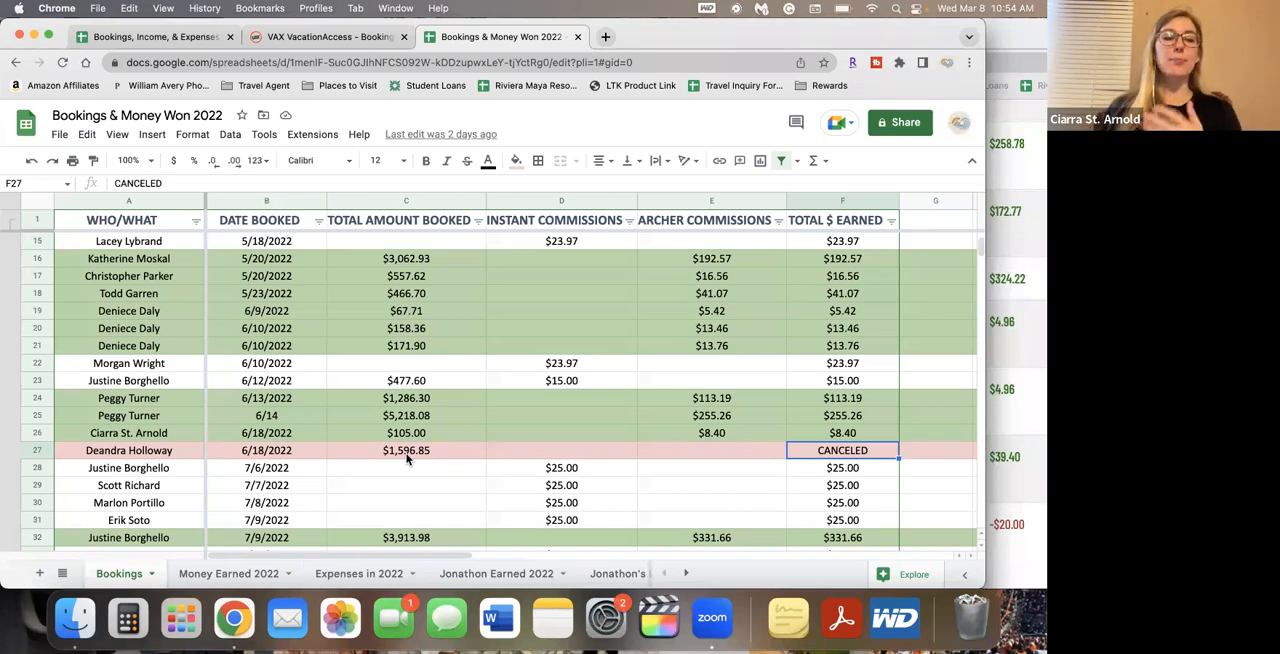
Review the remaining 2022 bookings from July into October and their commission columns
scroll(420, 466, "down", 3)
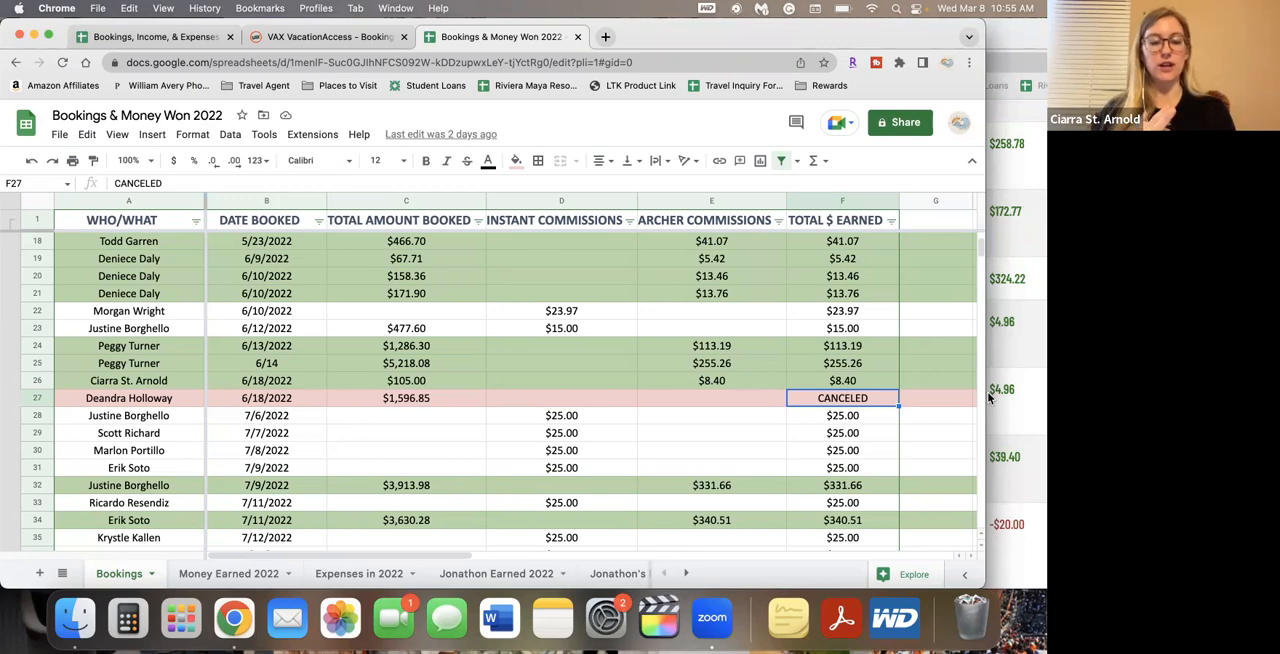
scroll(577, 477, "down", 20)
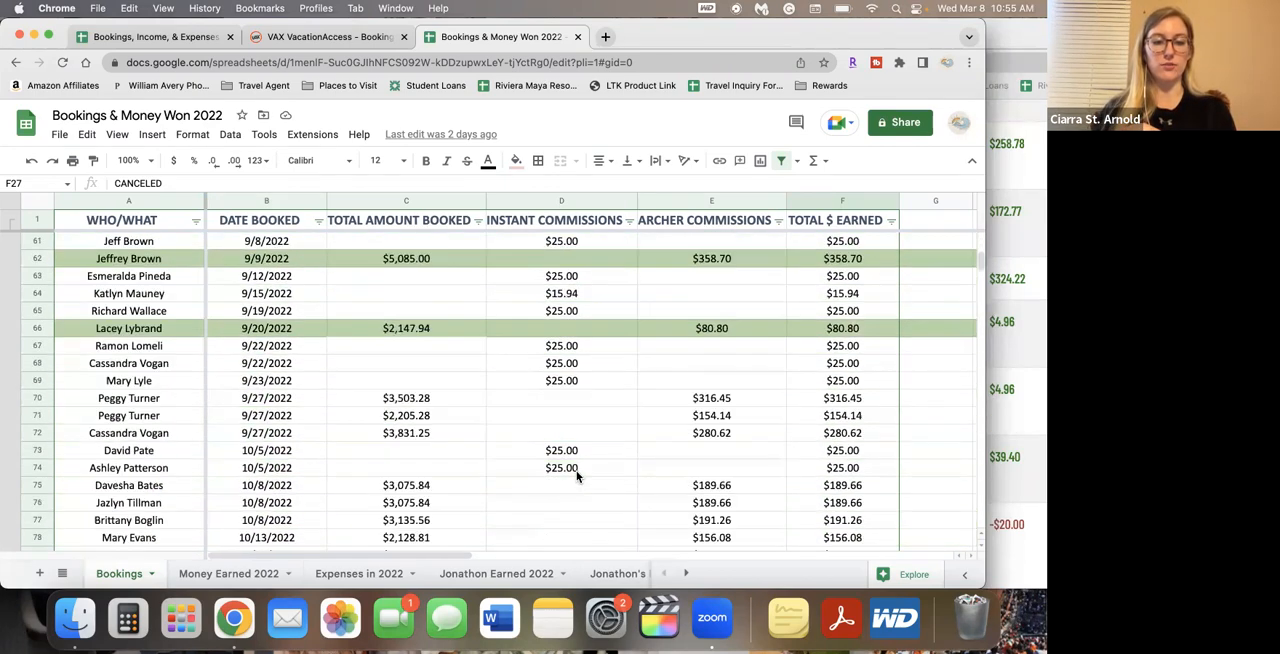
scroll(577, 477, "down", 6)
scroll(577, 477, "up", 15)
scroll(577, 477, "right", 2)
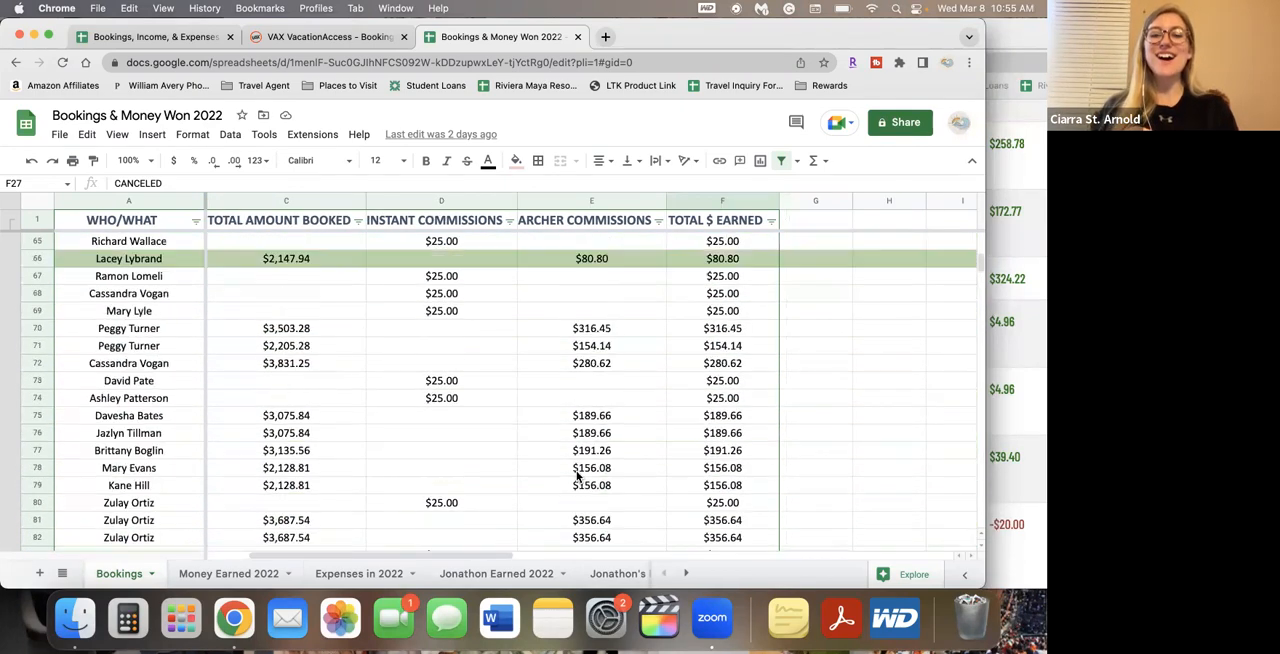
scroll(577, 477, "left", 2)
scroll(577, 477, "up", 5)
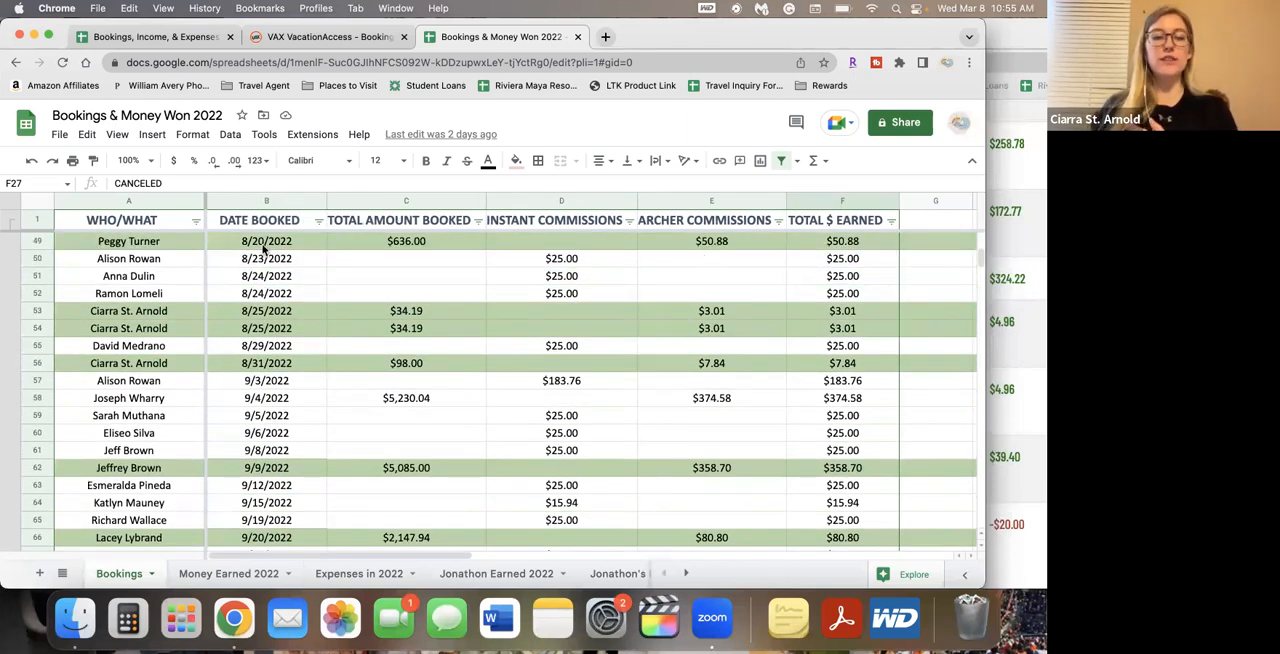
Select the entire 8/23/2022 booking row and view the fill colors available for it
left_click(40, 258)
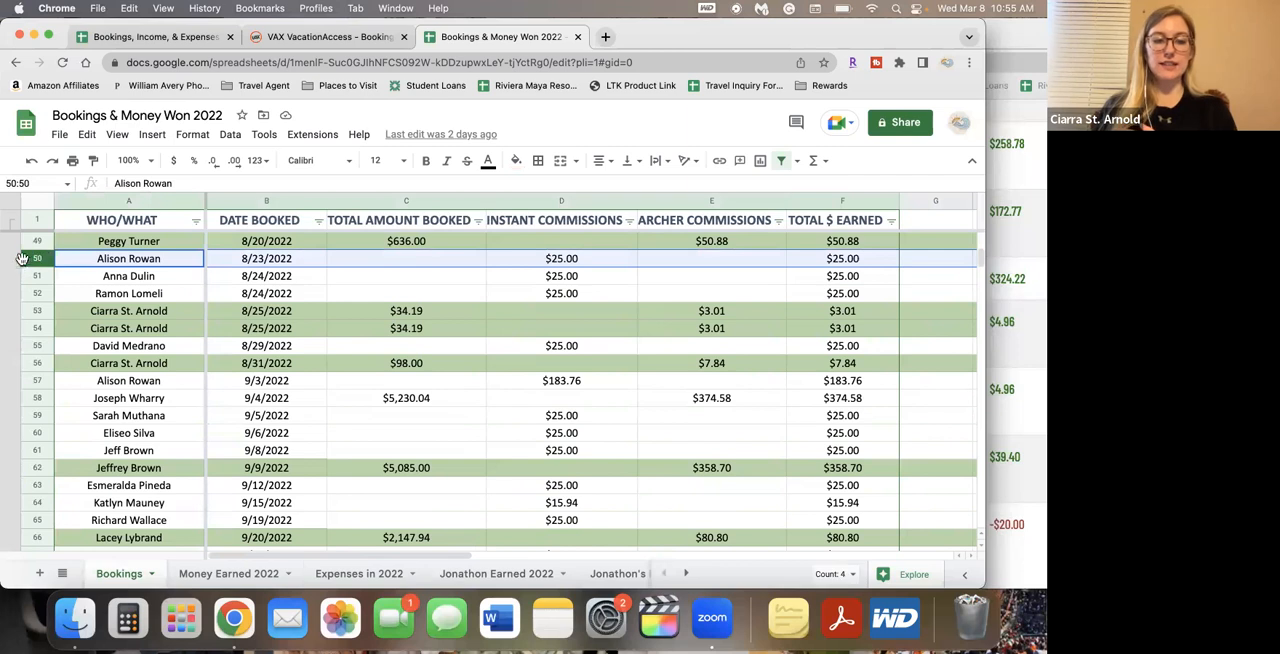
left_click(517, 164)
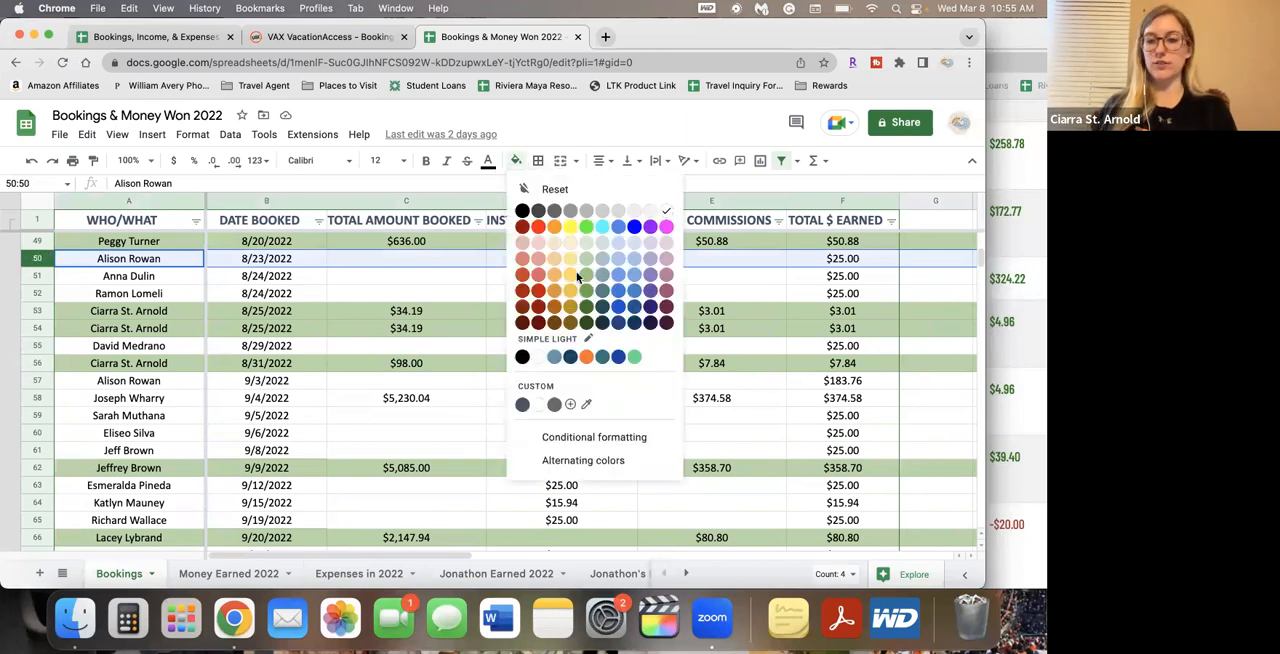
left_click(430, 297)
Select the entire 9/4/2022 booking row and narrow the browser window to expose more of the commission list behind it
scroll(436, 451, "down", 3)
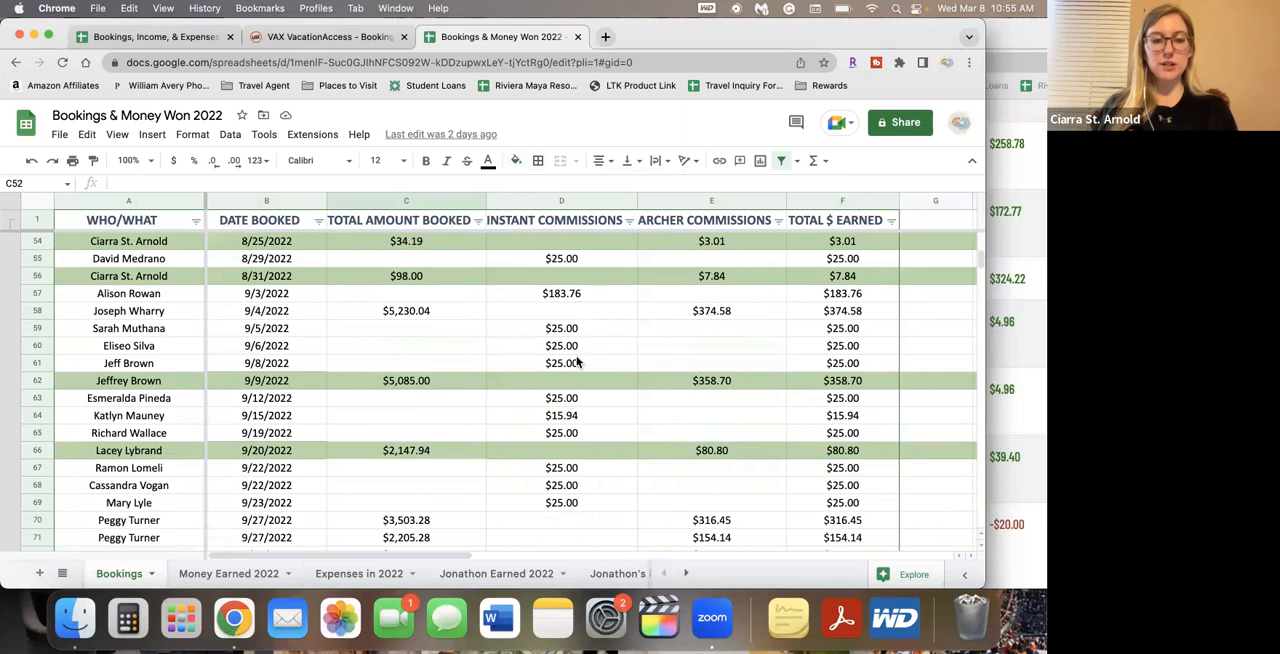
scroll(580, 418, "down", 1)
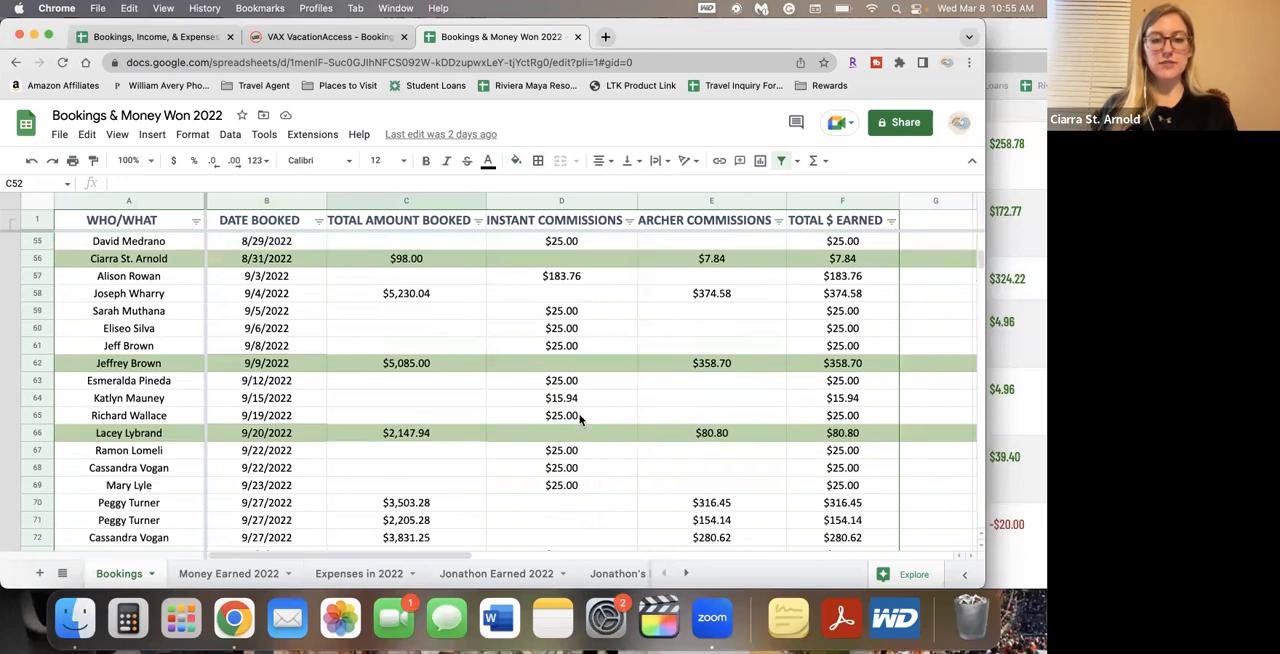
left_click(714, 296)
left_click(37, 294)
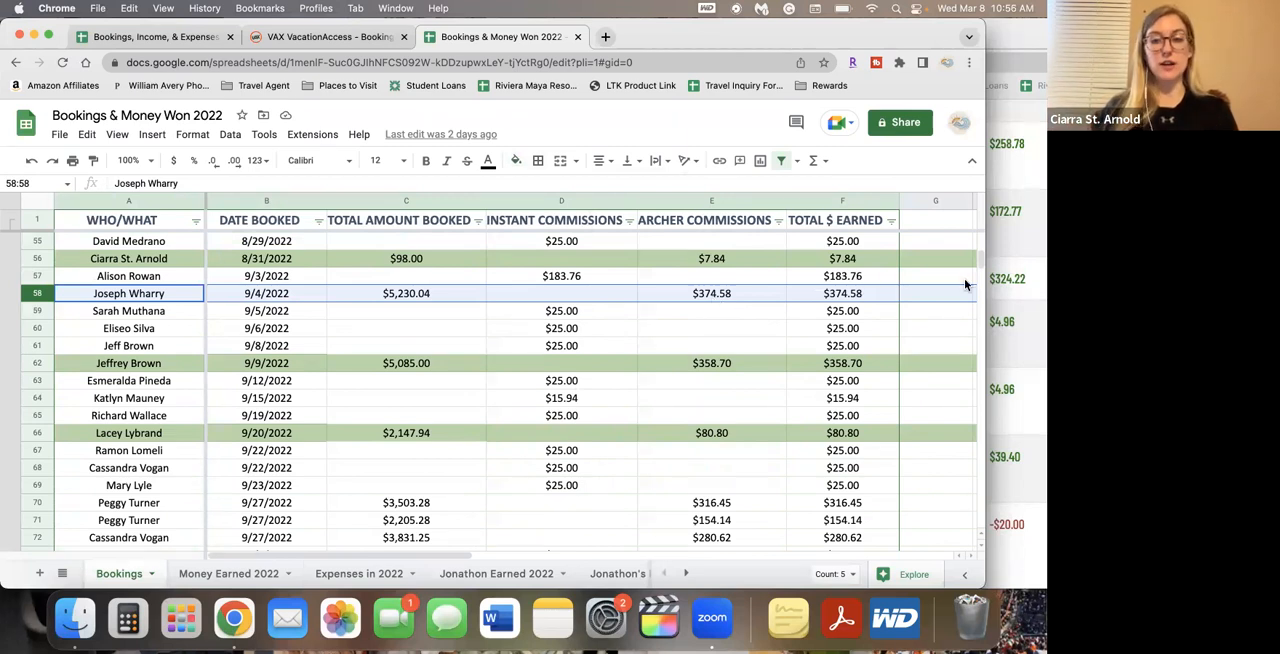
scroll(725, 433, "down", 2)
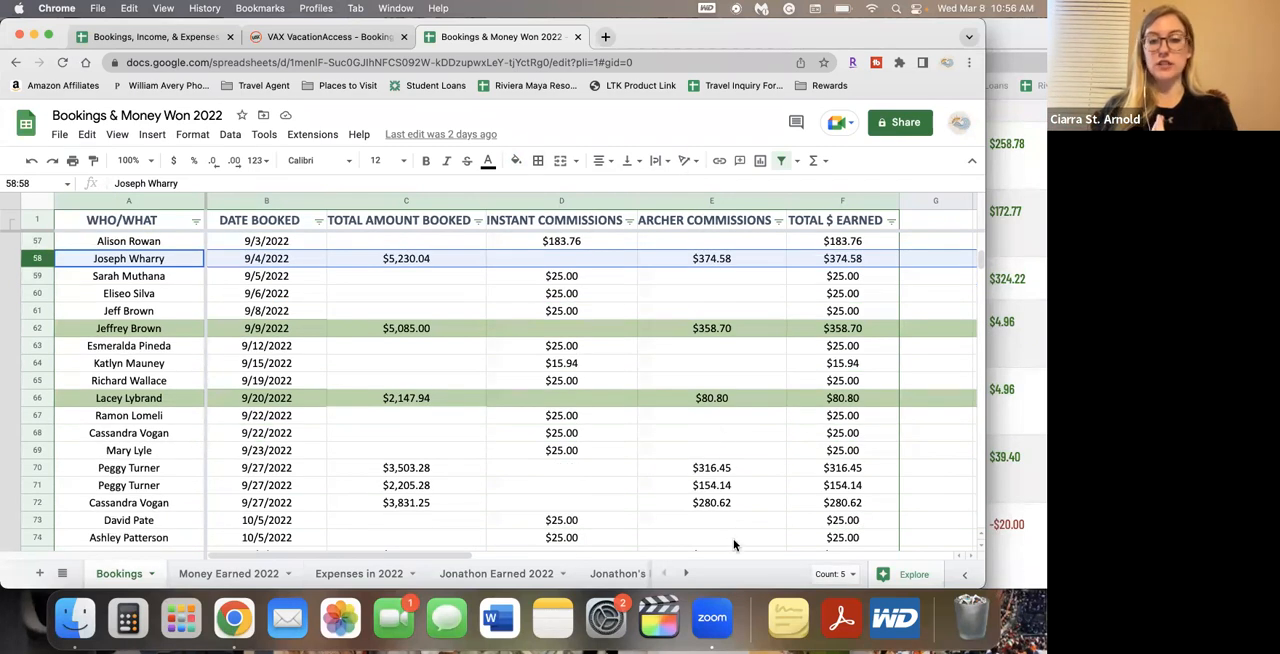
scroll(730, 272, "up", 1)
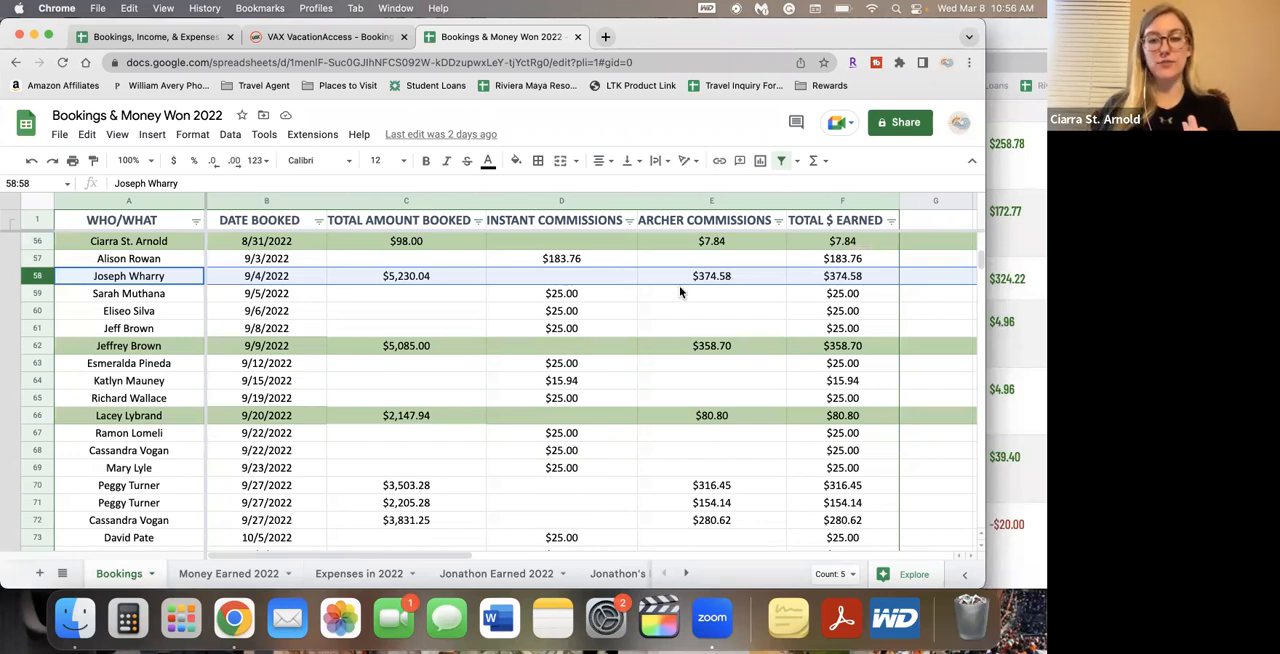
left_click_drag(986, 178, 898, 176)
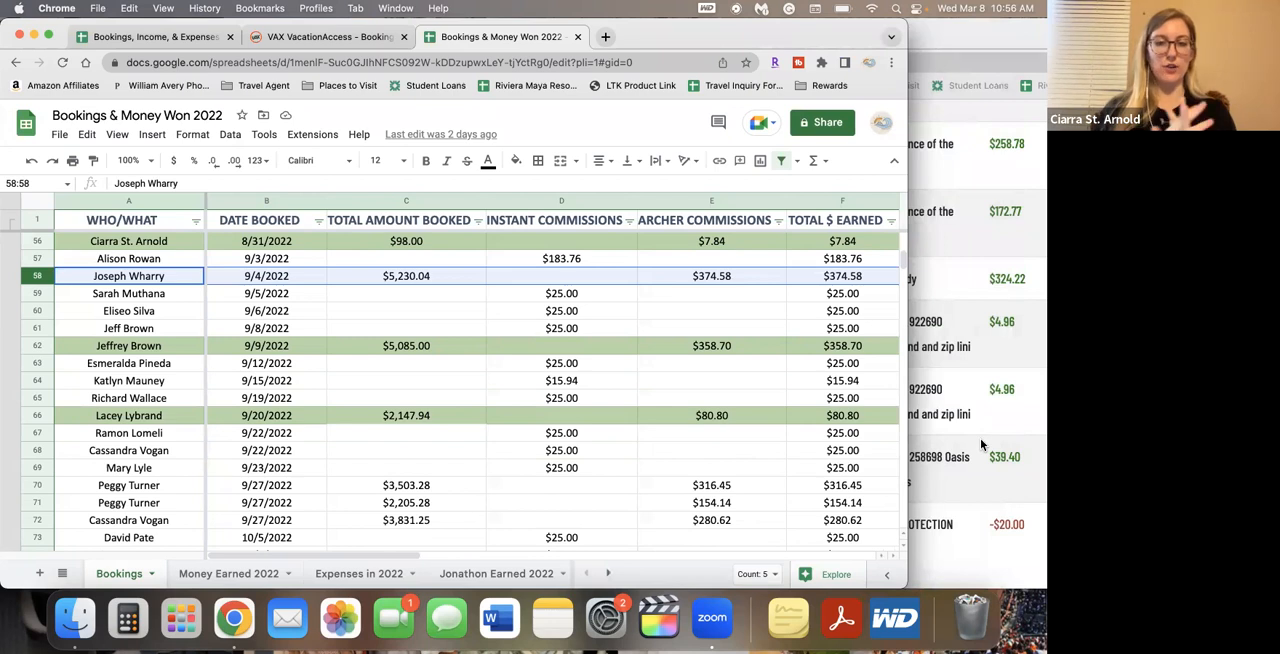
Insert a blank column before Total Earned in the Bookings 2023 sheet of the 2023 spreadsheet
left_click(198, 42)
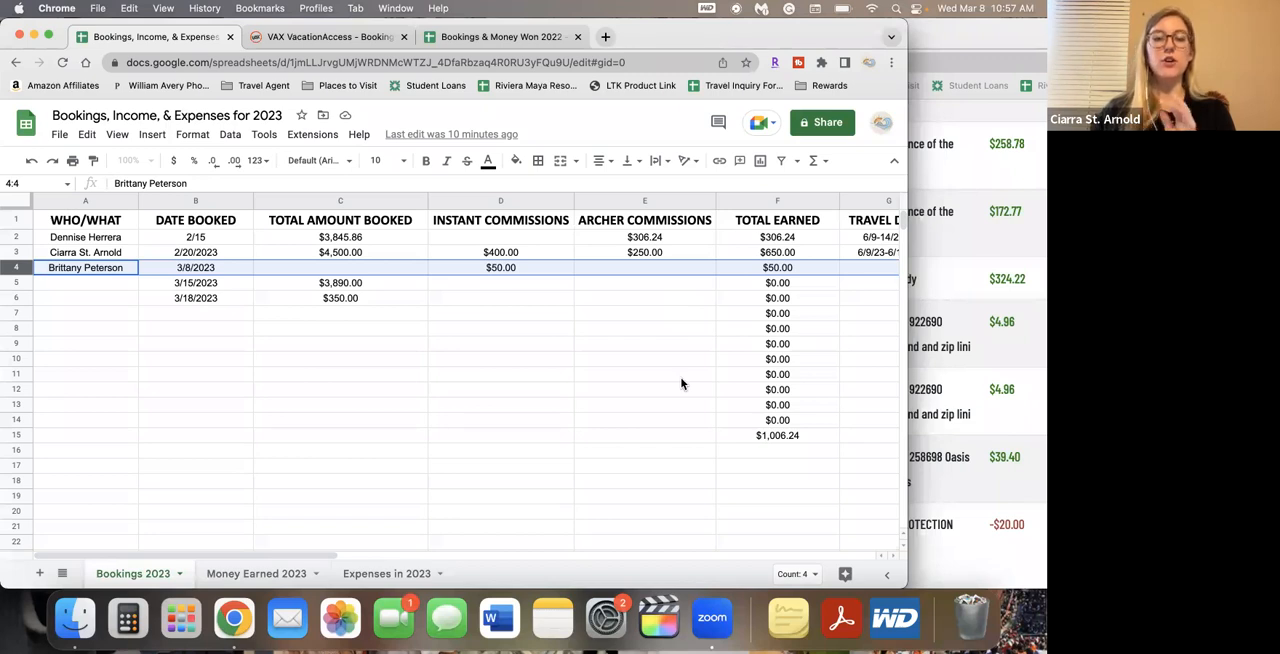
left_click(512, 38)
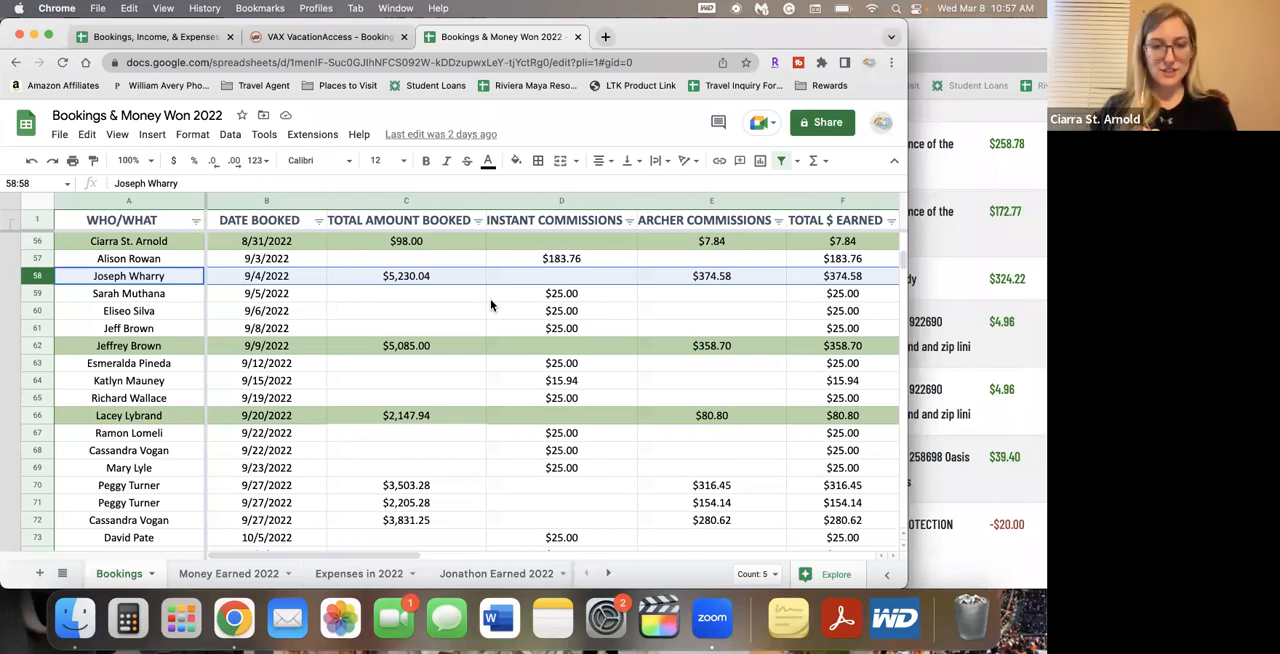
left_click(176, 37)
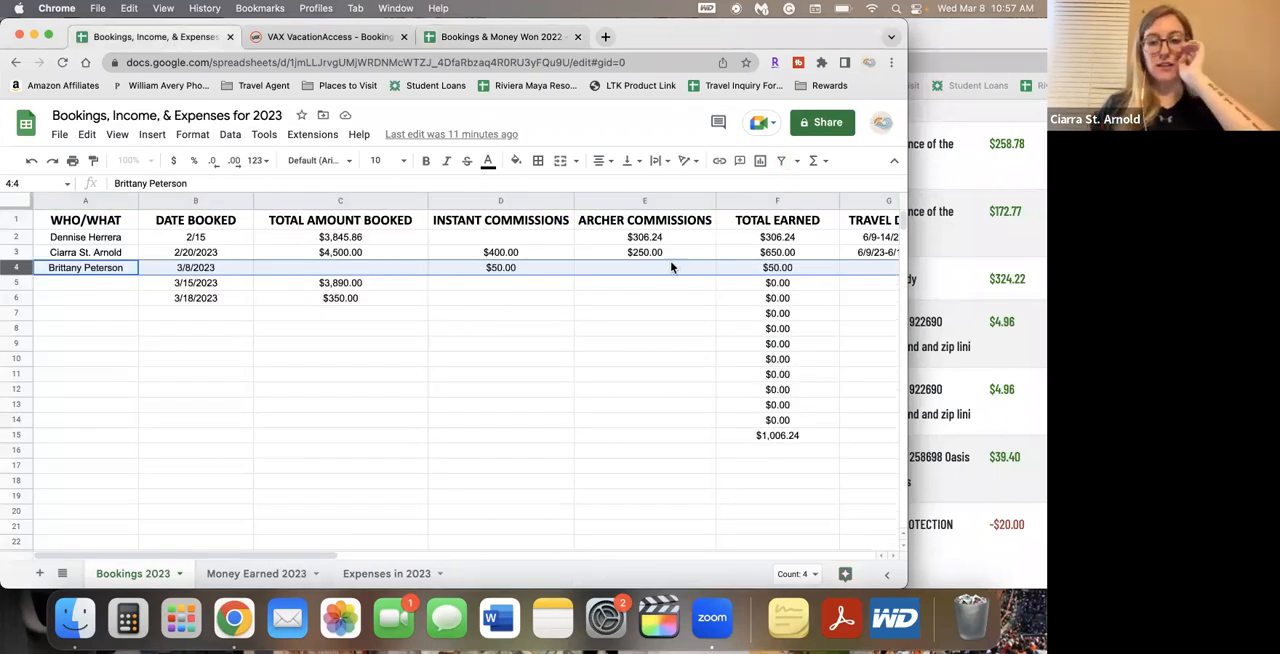
left_click(778, 201)
right_click(778, 201)
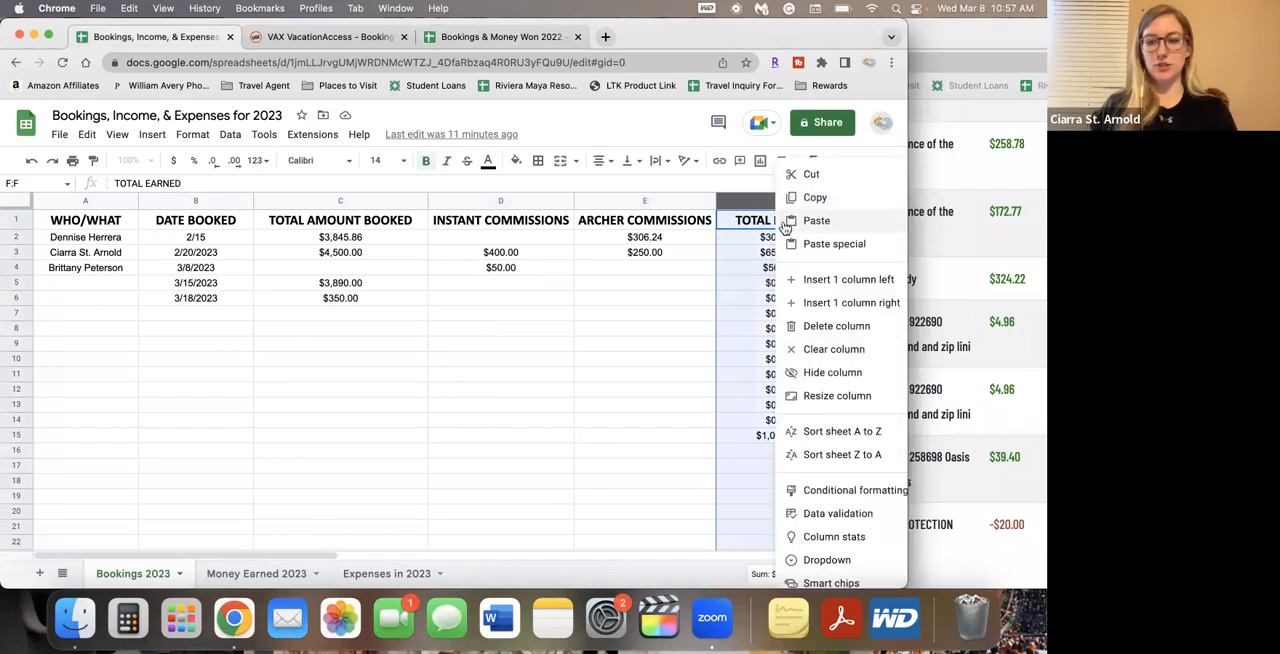
left_click(802, 280)
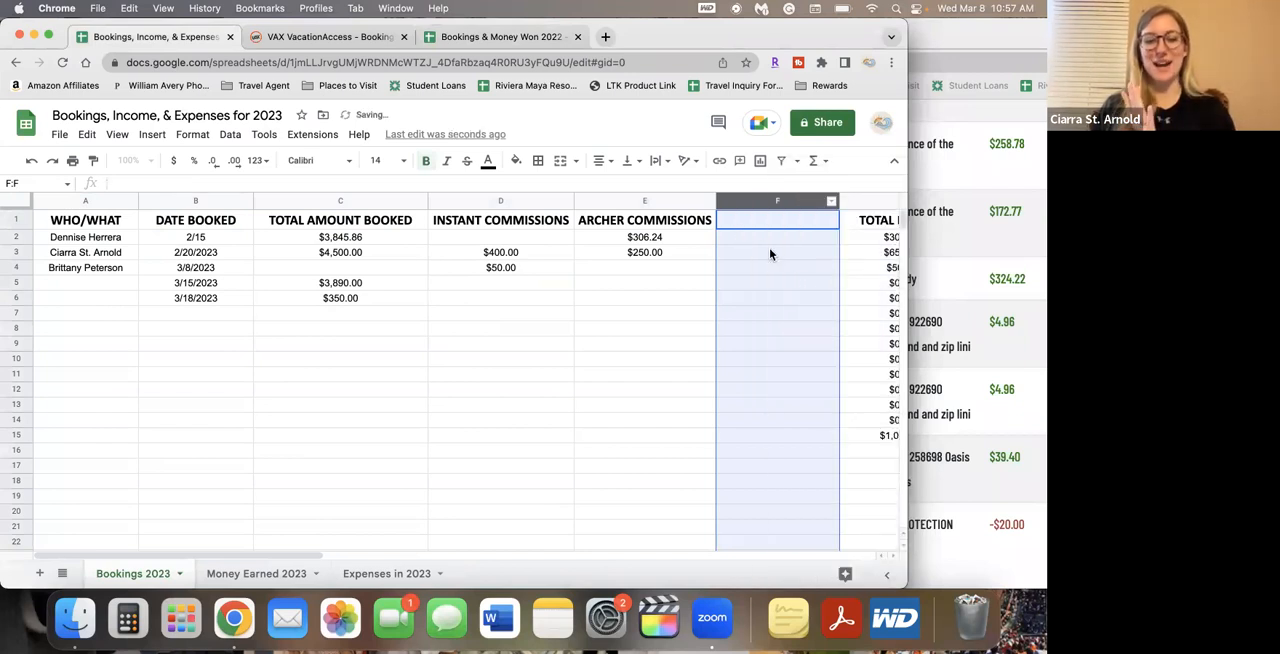
Check which number format the new blank column F uses
left_click(769, 252)
left_click(760, 220)
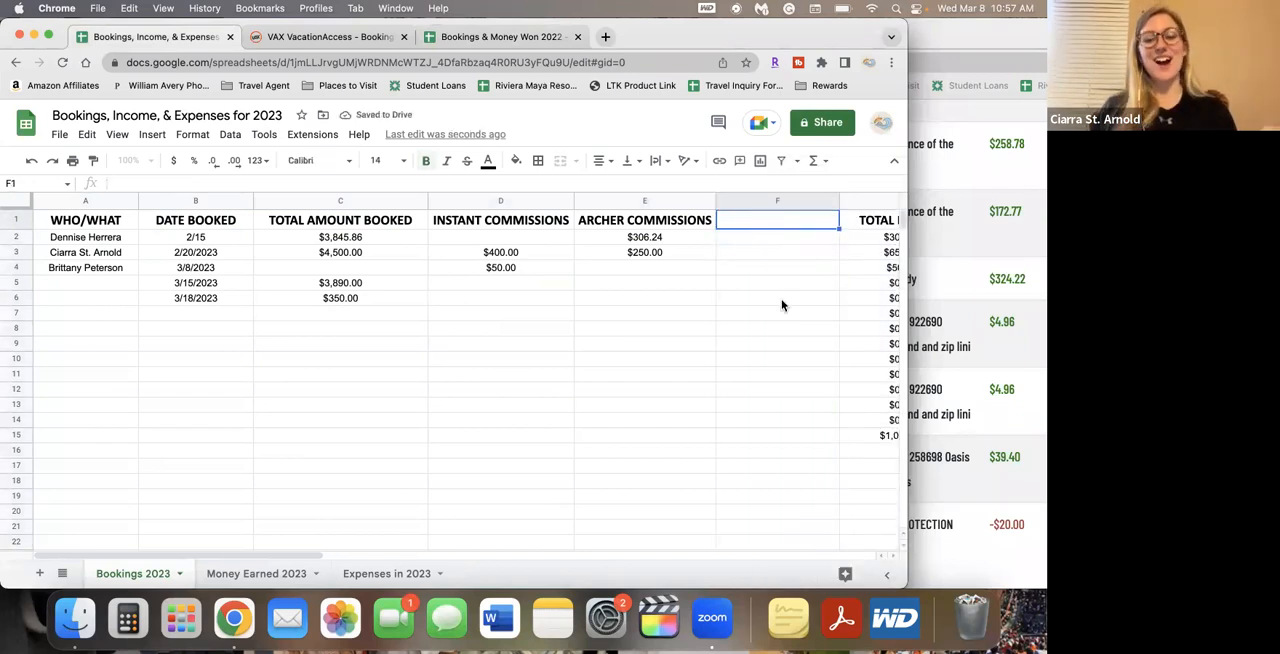
key("Right")
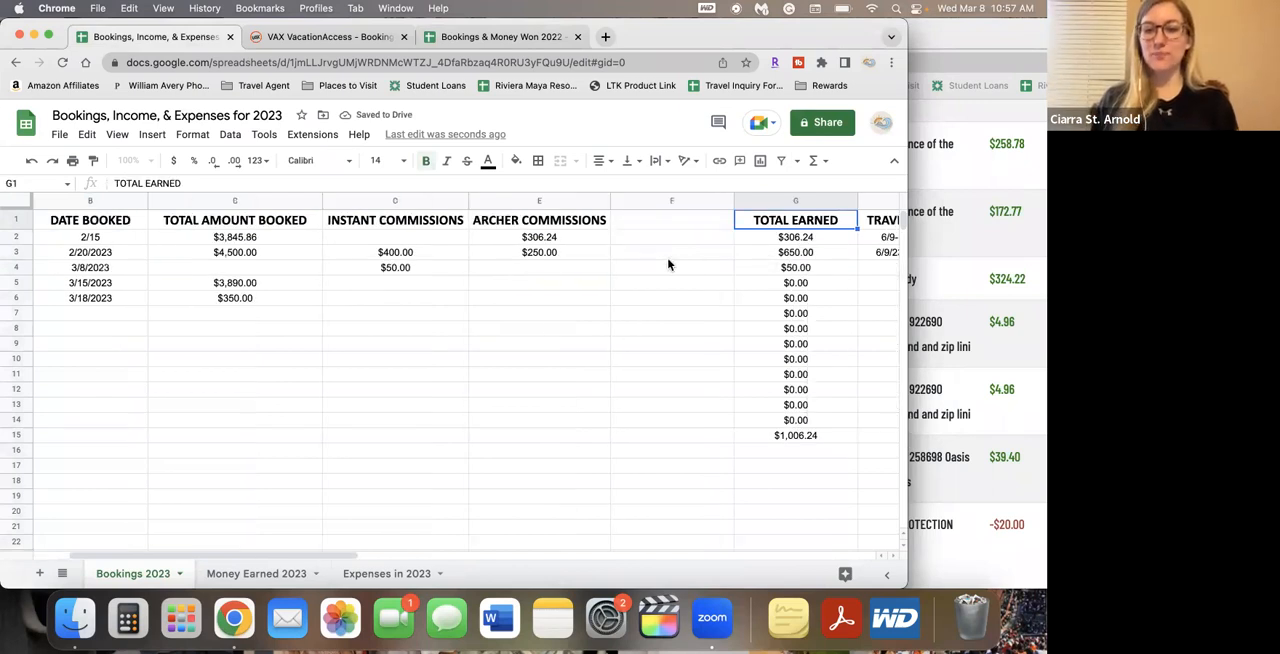
left_click(671, 201)
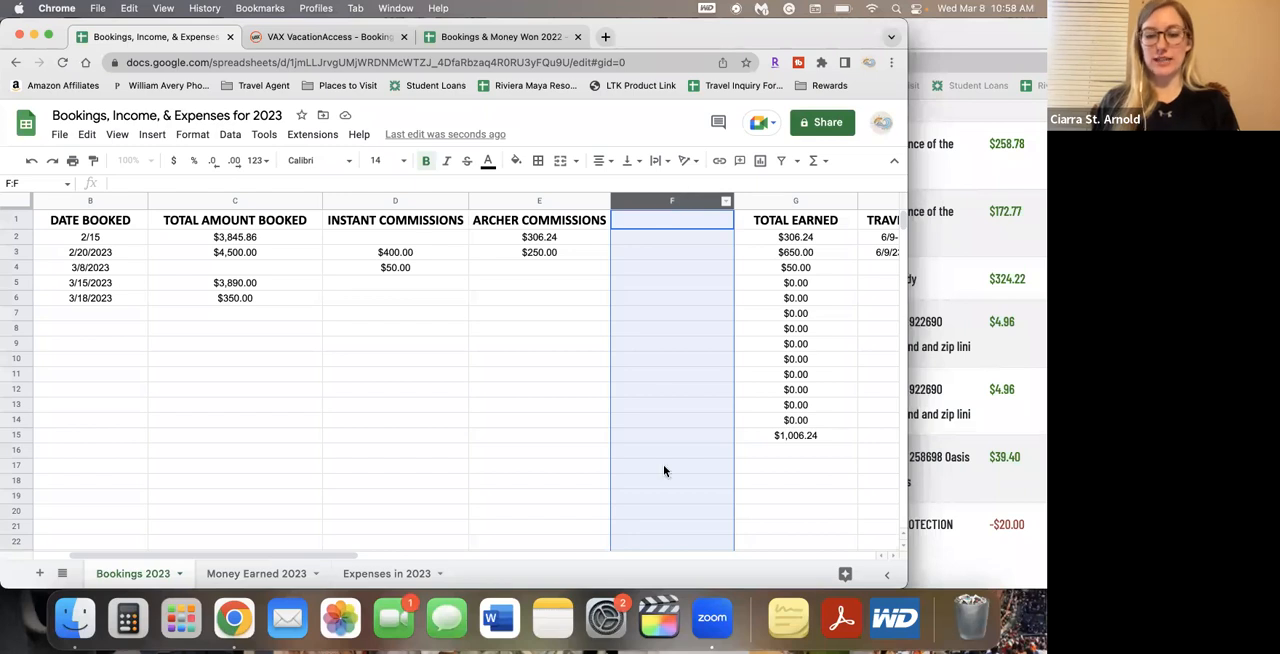
left_click(192, 134)
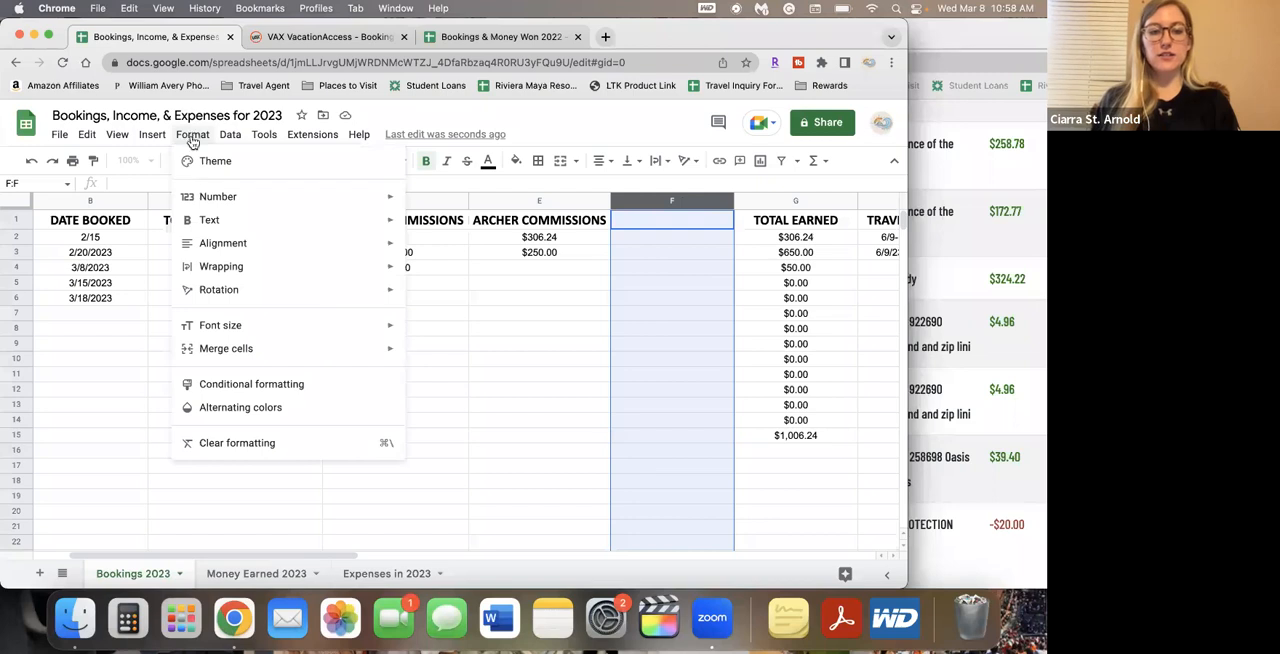
mouse_move(220, 195)
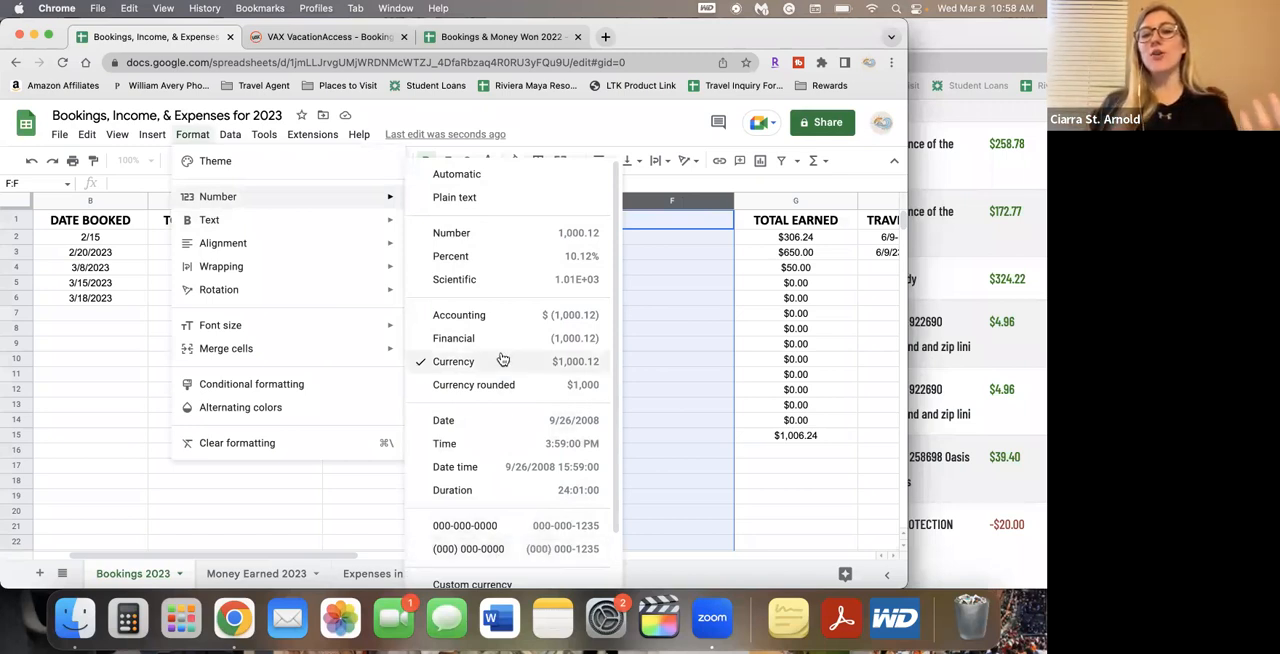
left_click(676, 348)
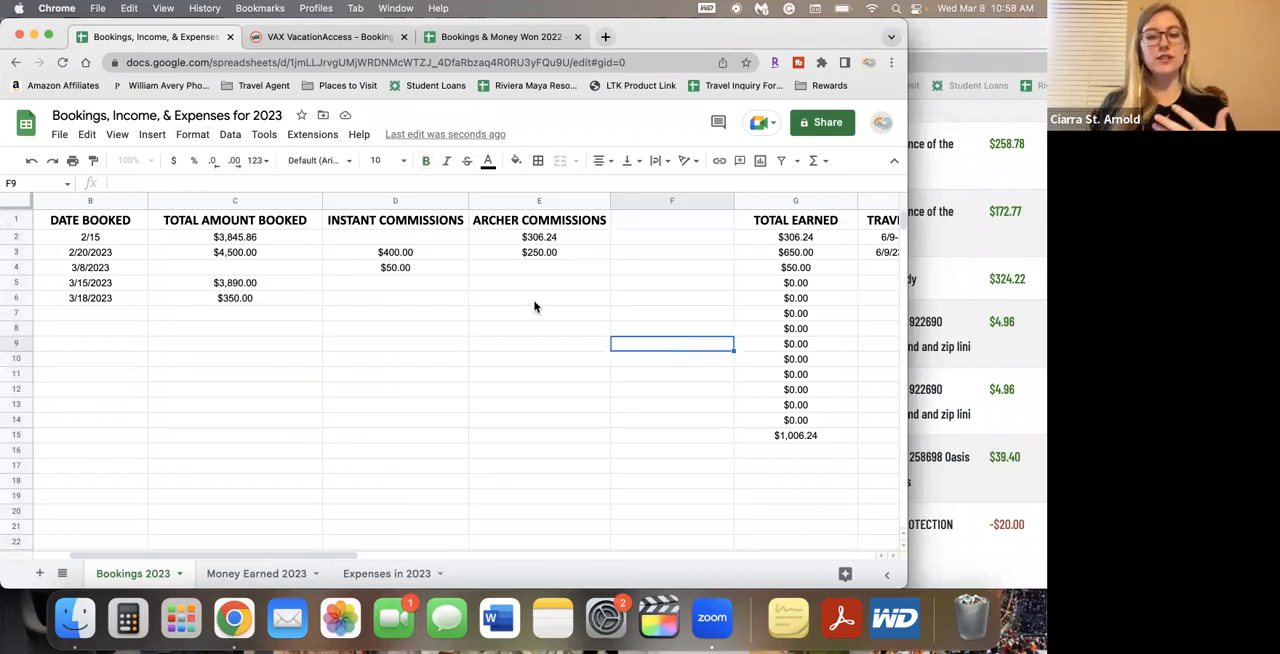
Clear the 3/15/2023 booking's Total Earned cell and enter its commissions: 340 for Archer and 23 for instant
left_click(795, 285)
key("Delete")
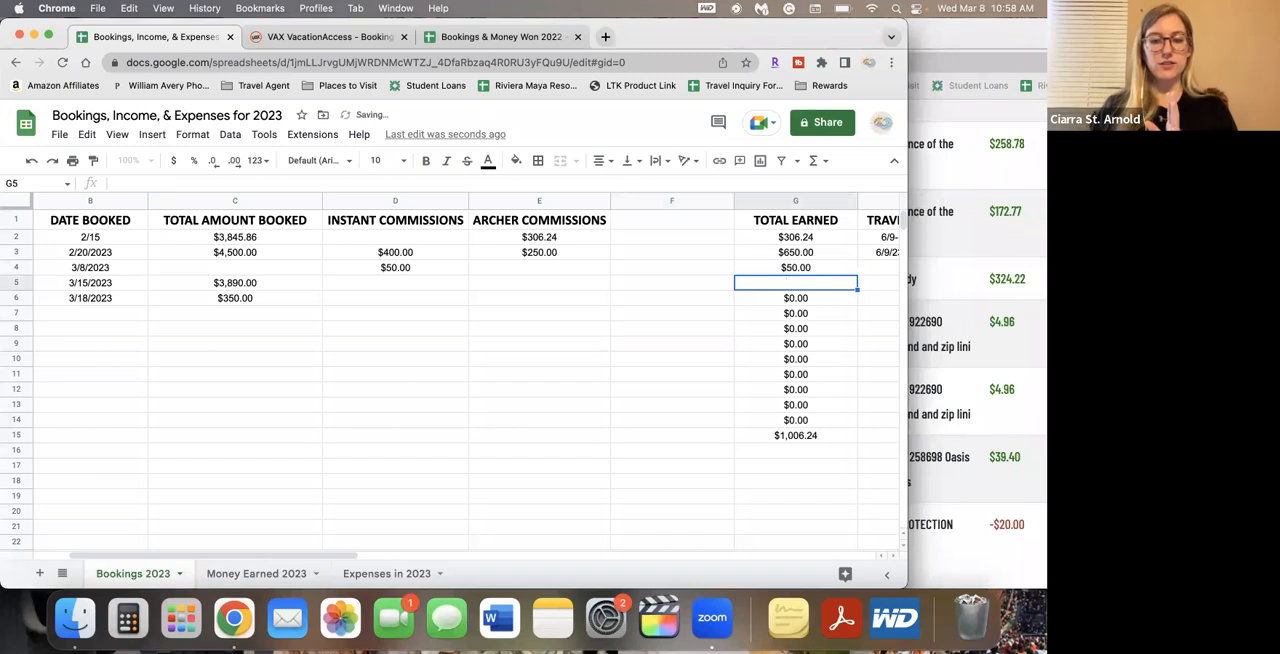
left_click(533, 288)
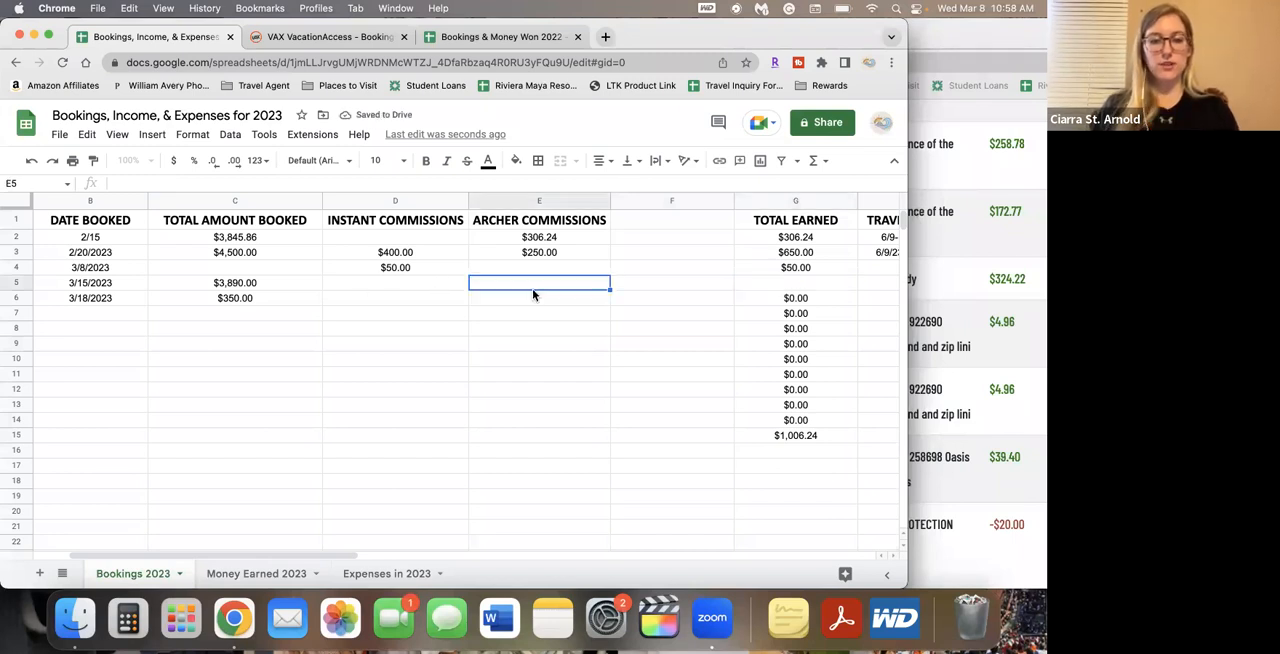
type("340")
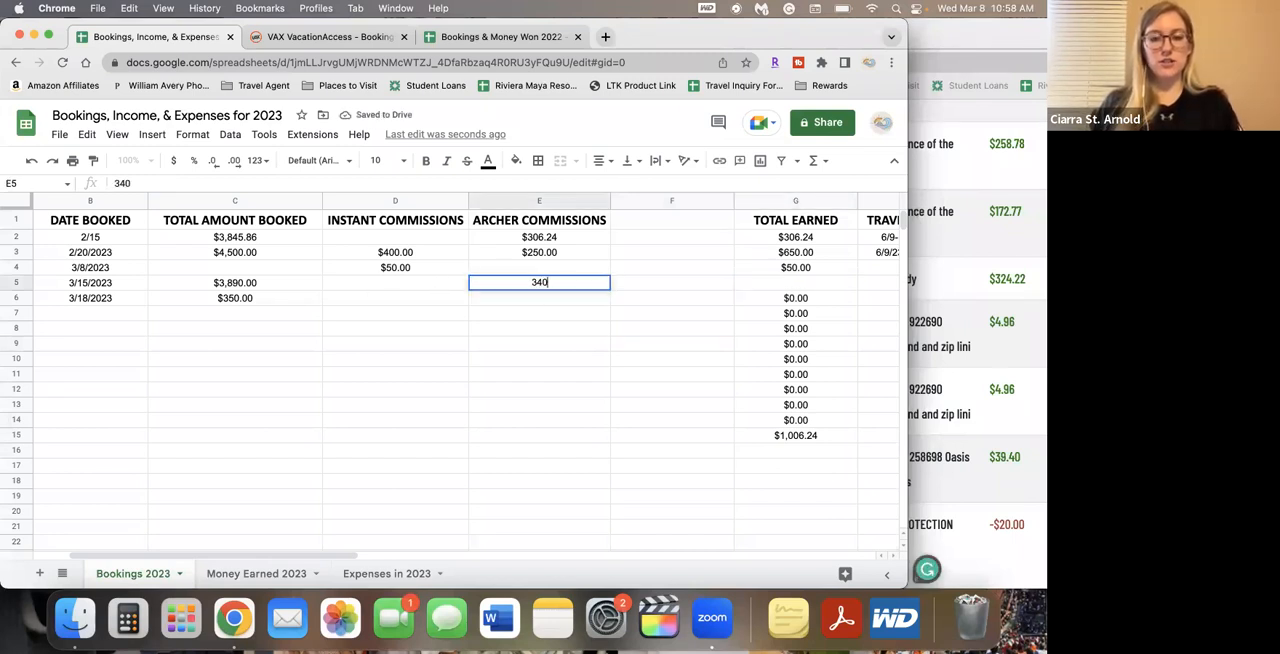
key("Left")
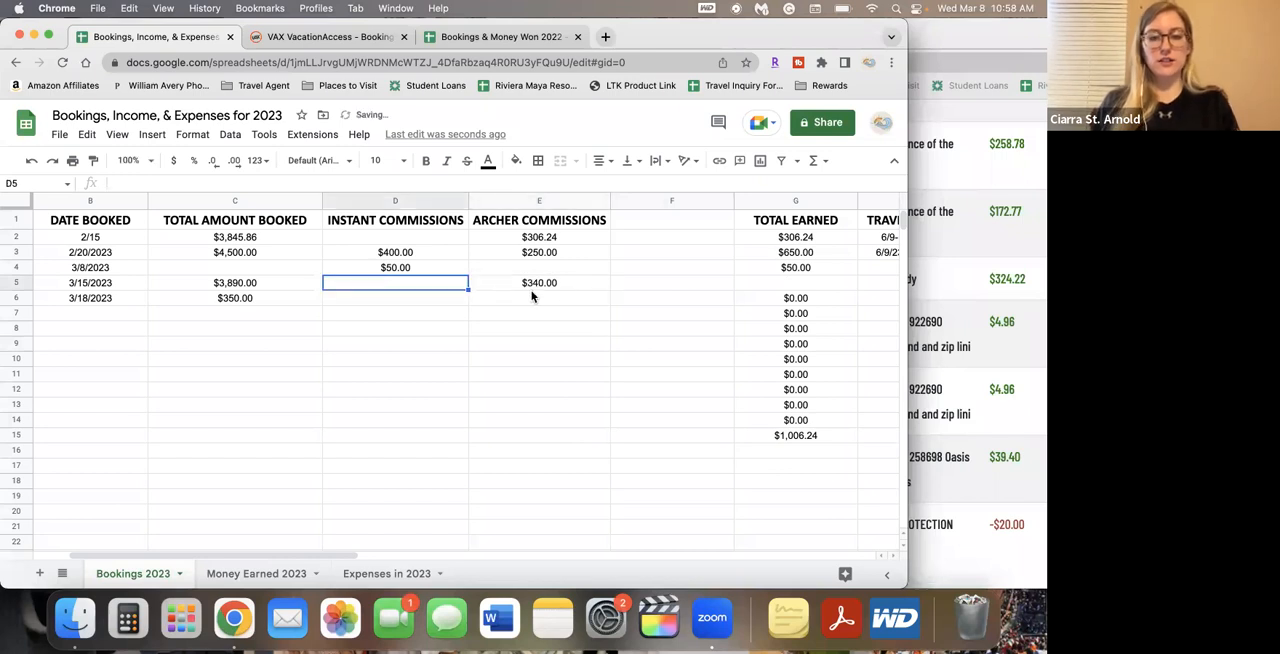
type("23")
key("Return")
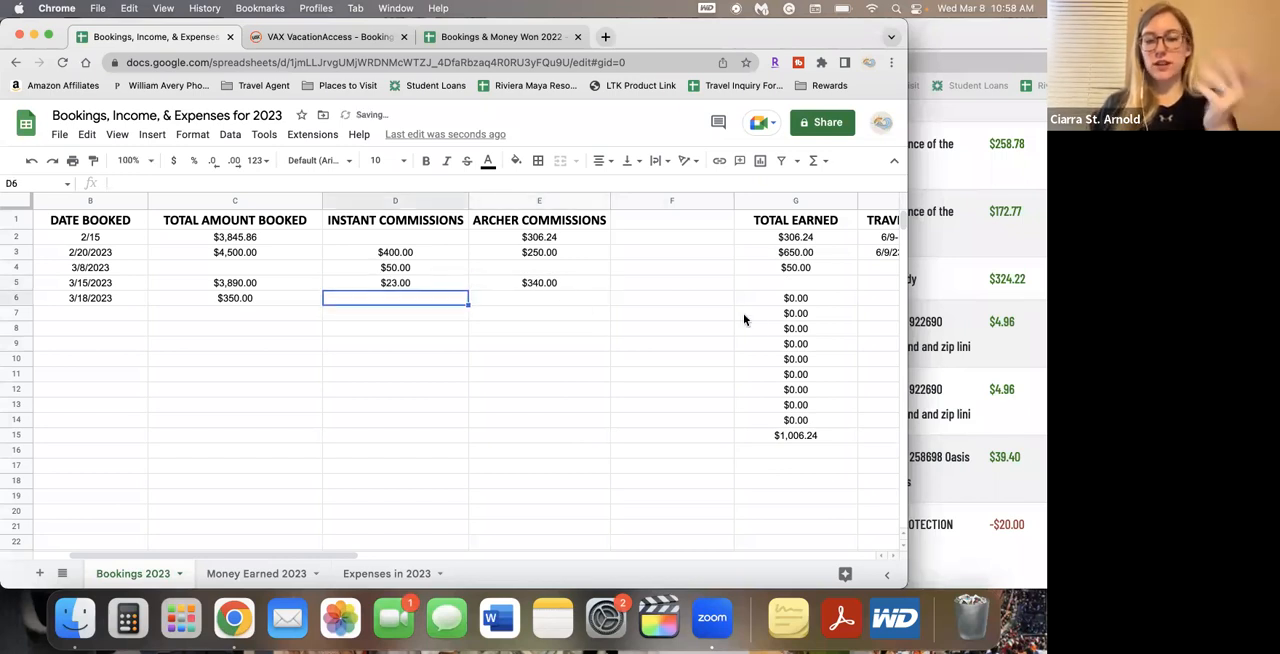
Total the 3/15/2023 booking's commissions in G5 with =SUM(D5:E5) and fill the formula down through G15
left_click(787, 285)
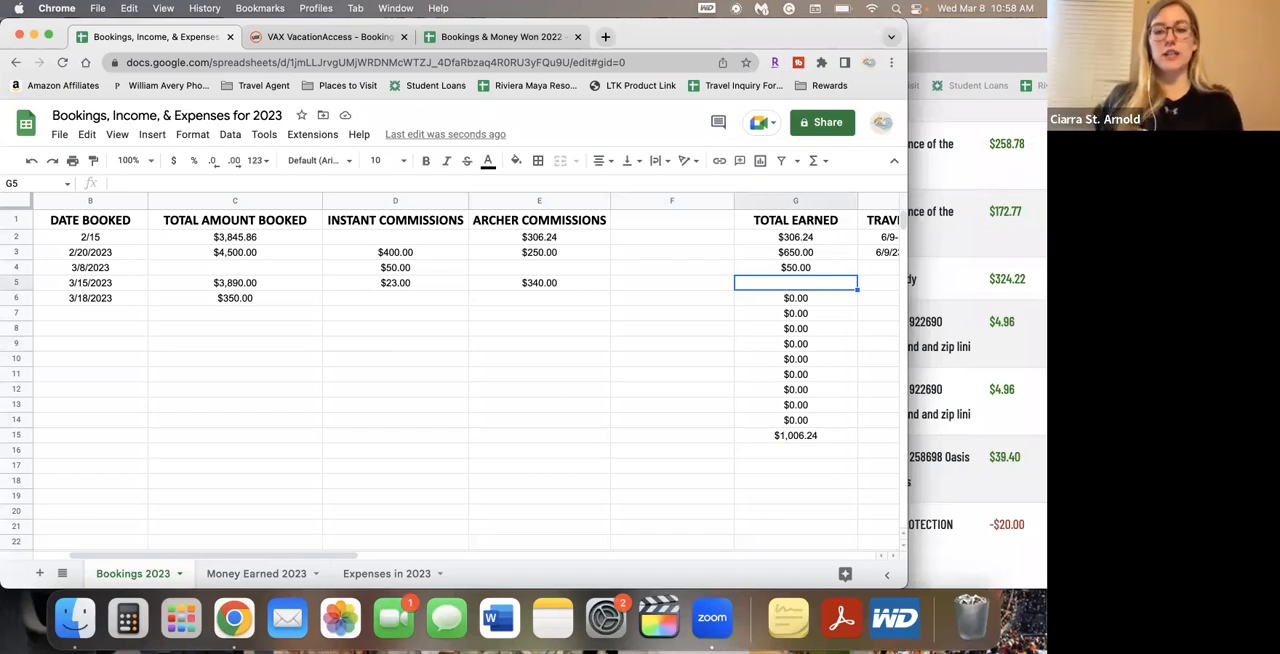
type("=")
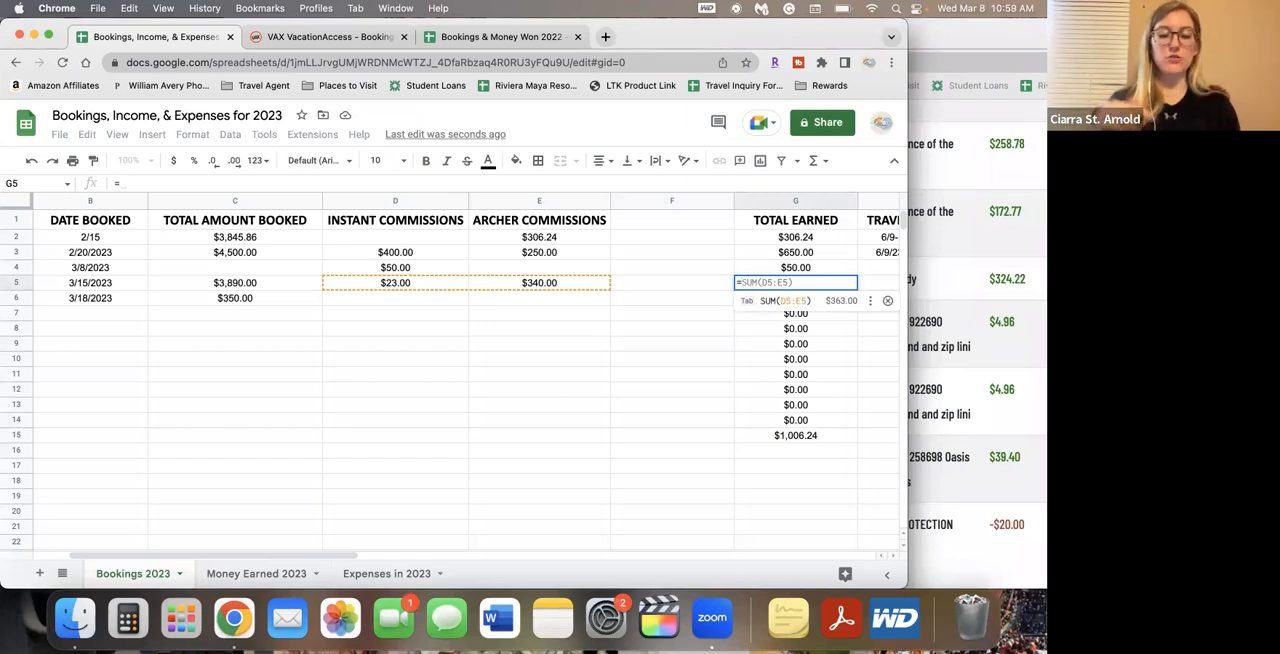
type("SUM")
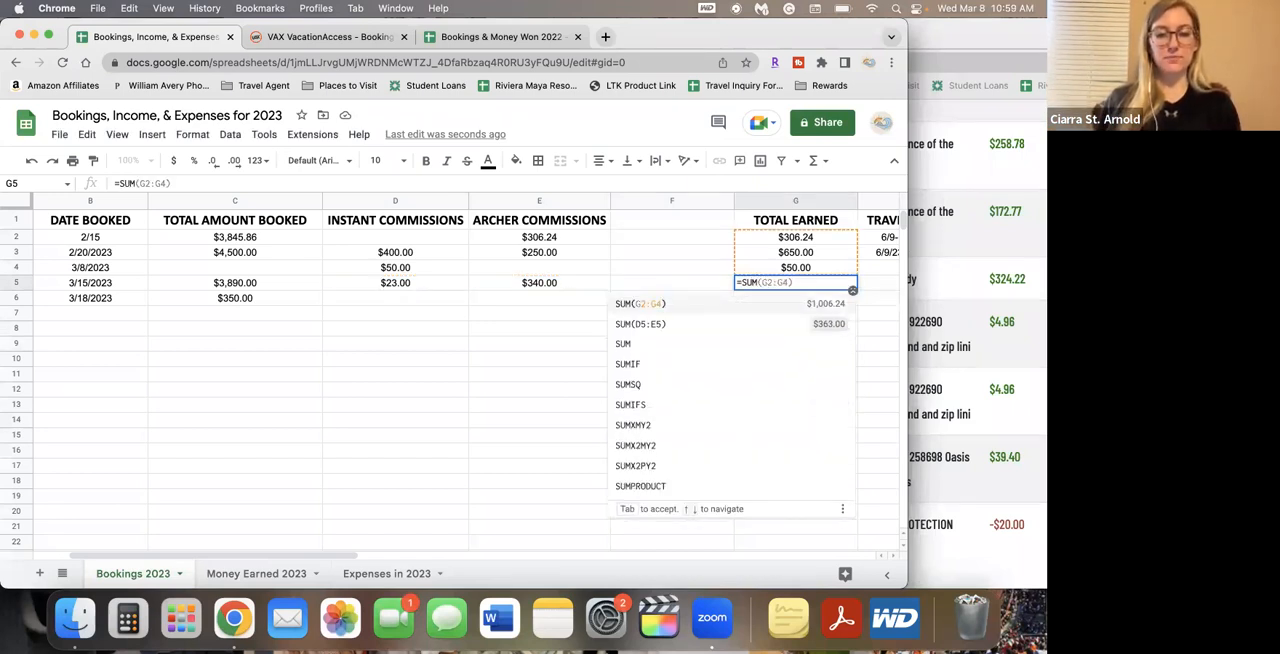
type("(")
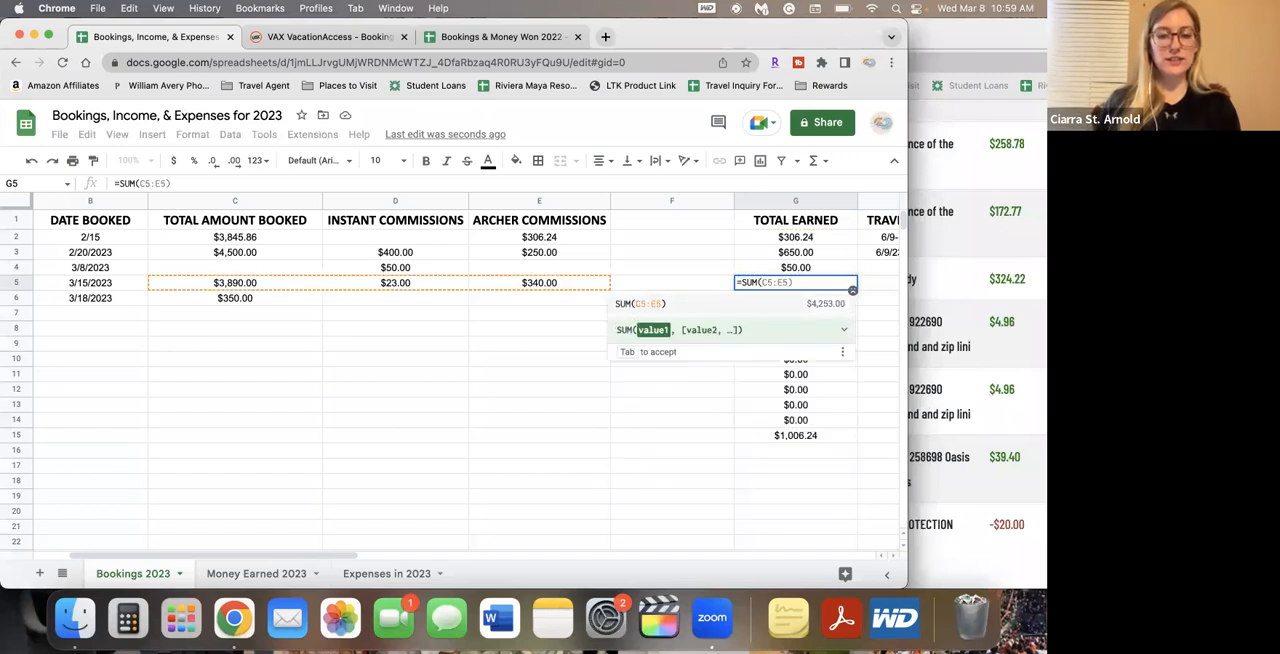
left_click_drag(337, 288, 500, 290)
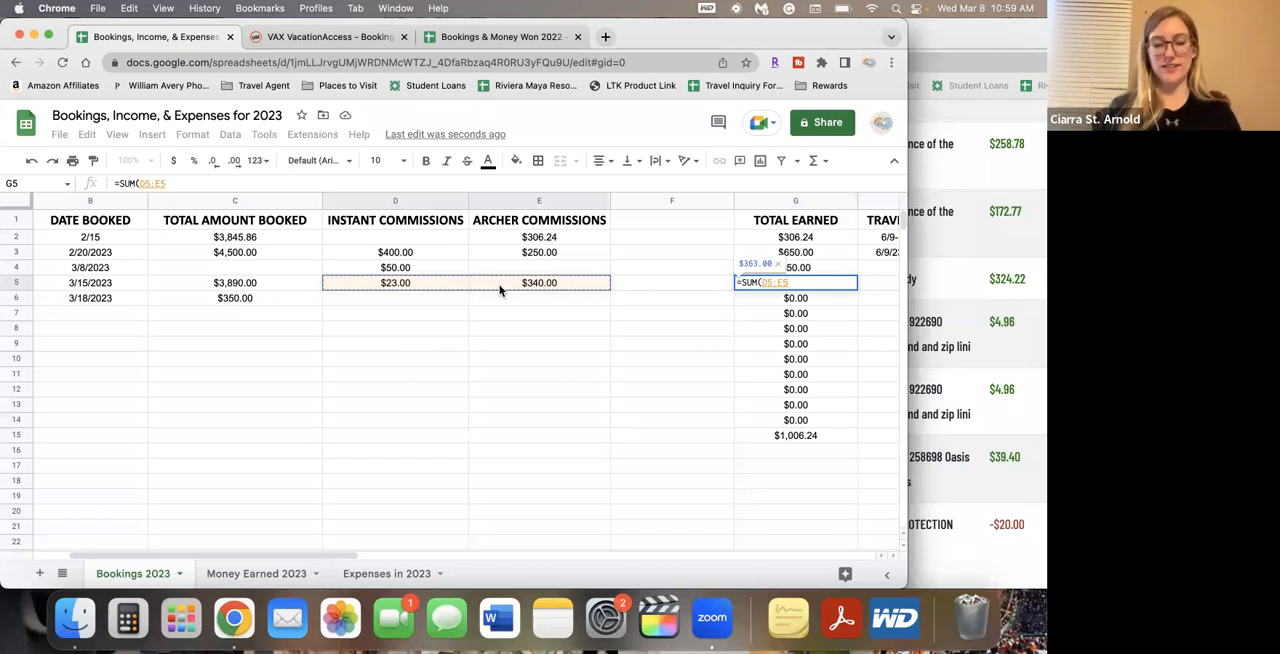
type(")")
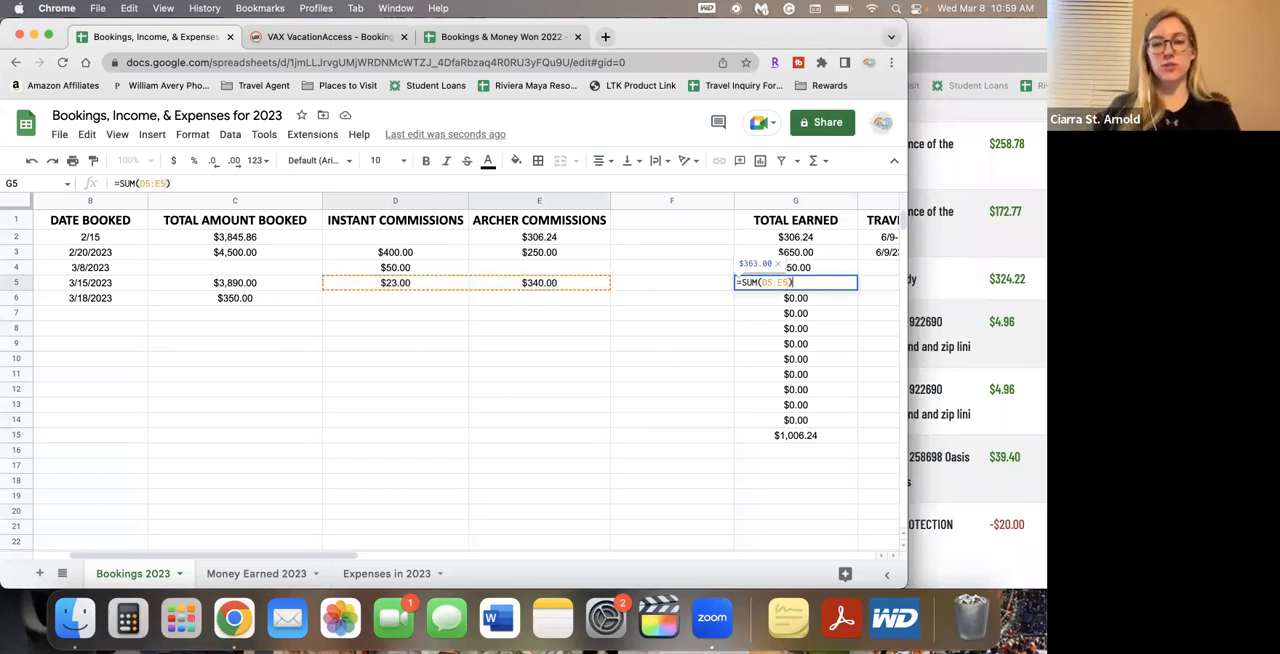
key("Return")
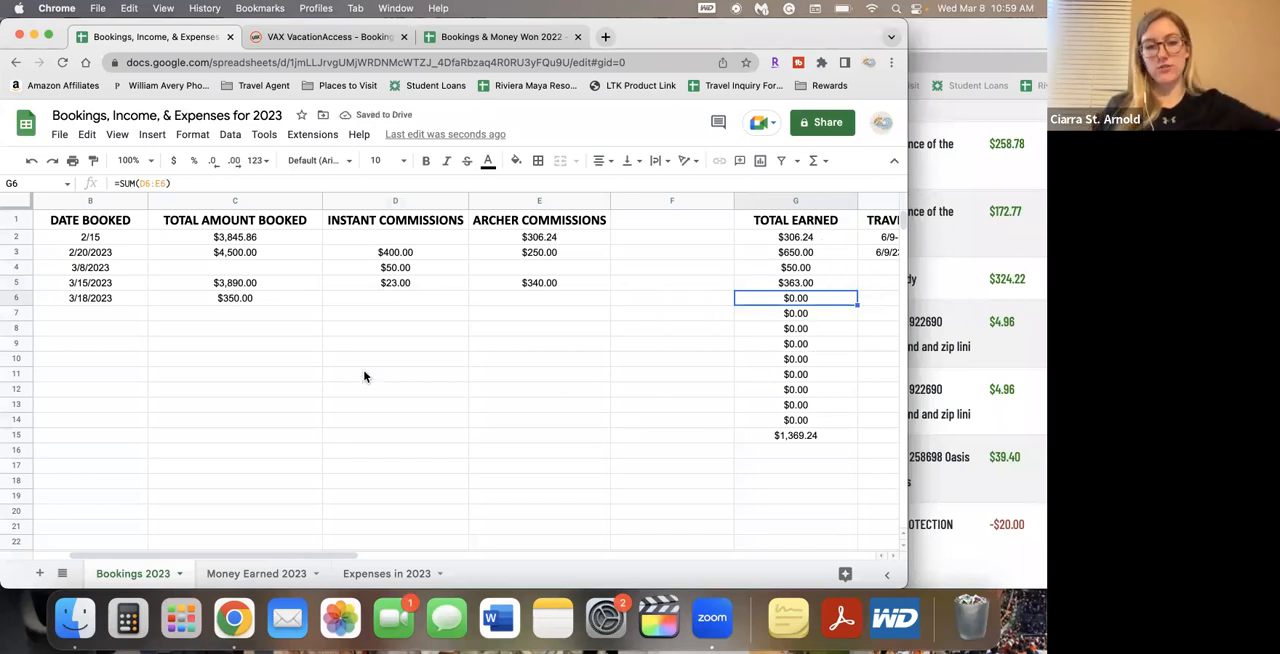
left_click(831, 283)
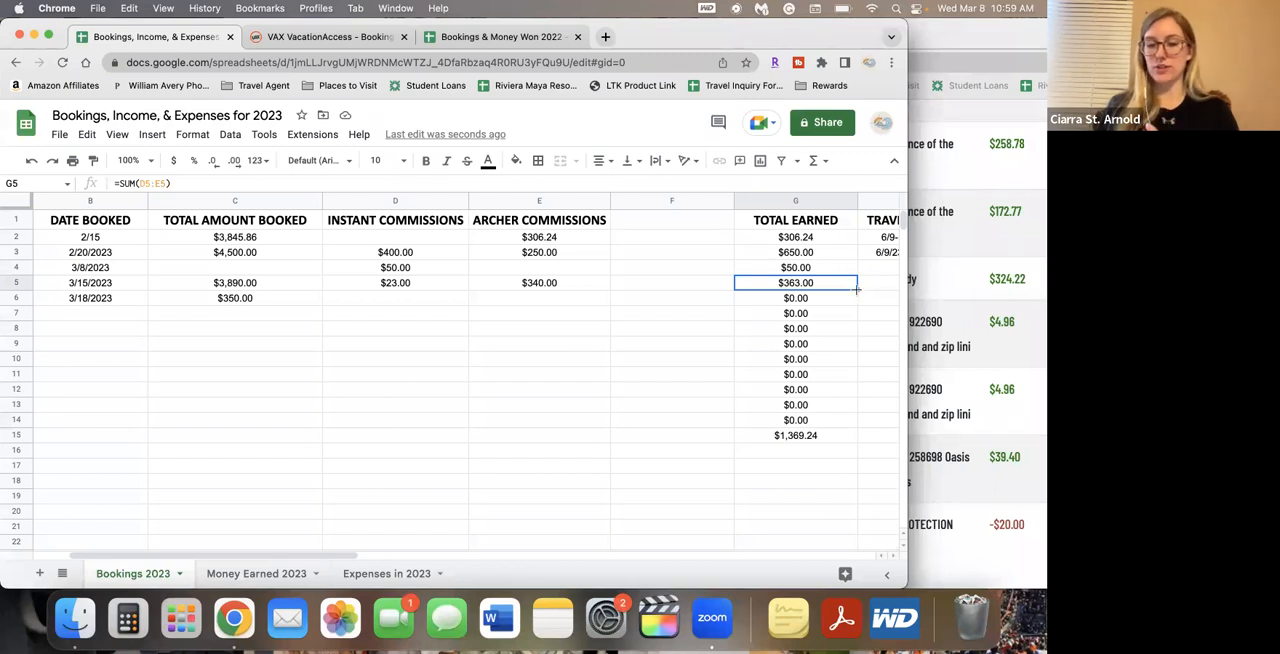
left_click_drag(856, 289, 845, 442)
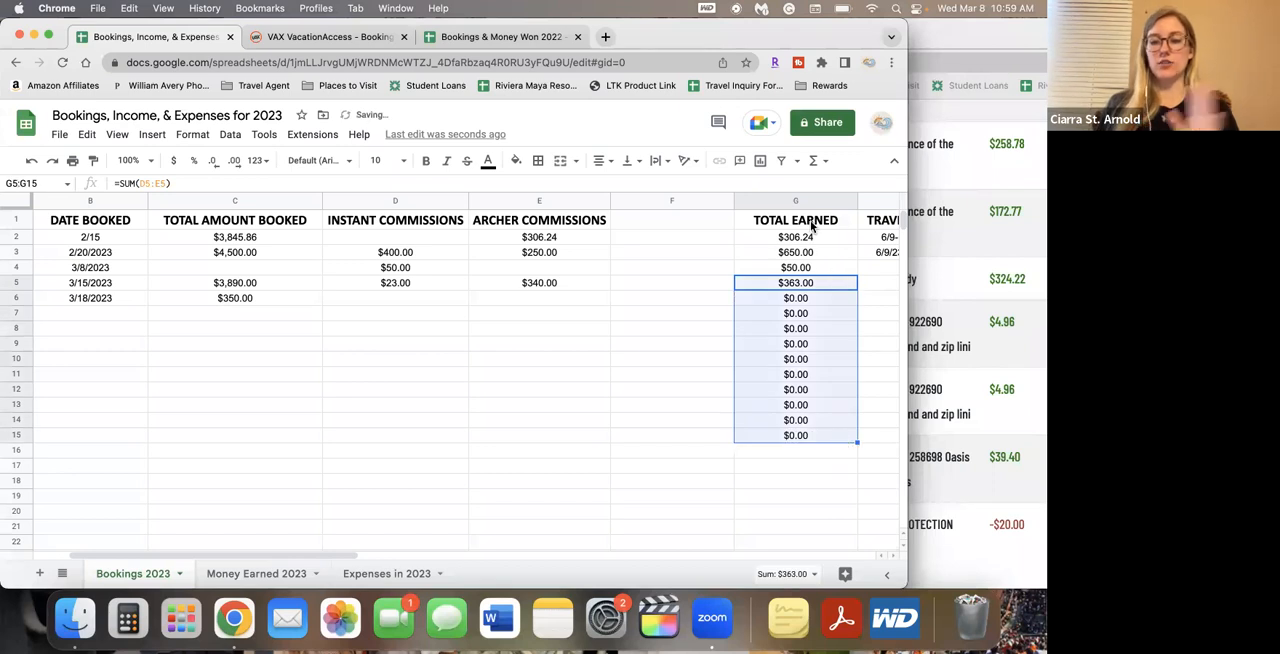
Enter a sample booking in row 7 with 400 booked, 15 in instant commissions and 70 in Archer commissions
left_click(289, 319)
type("400")
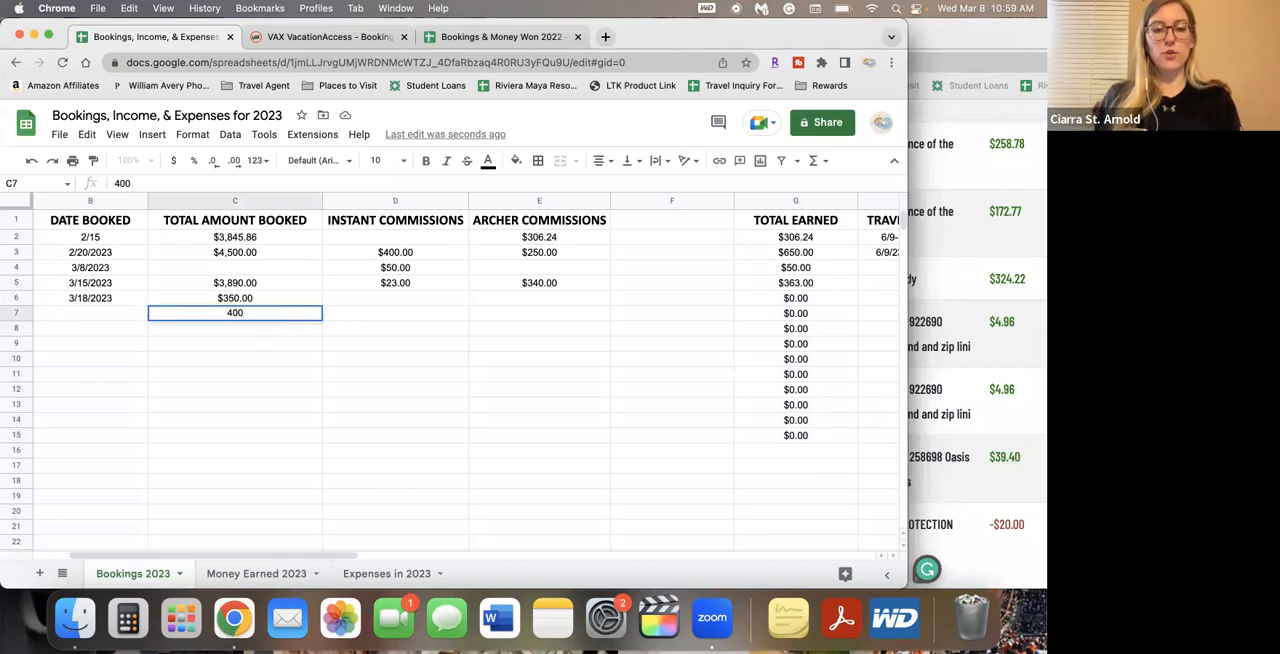
key("Tab")
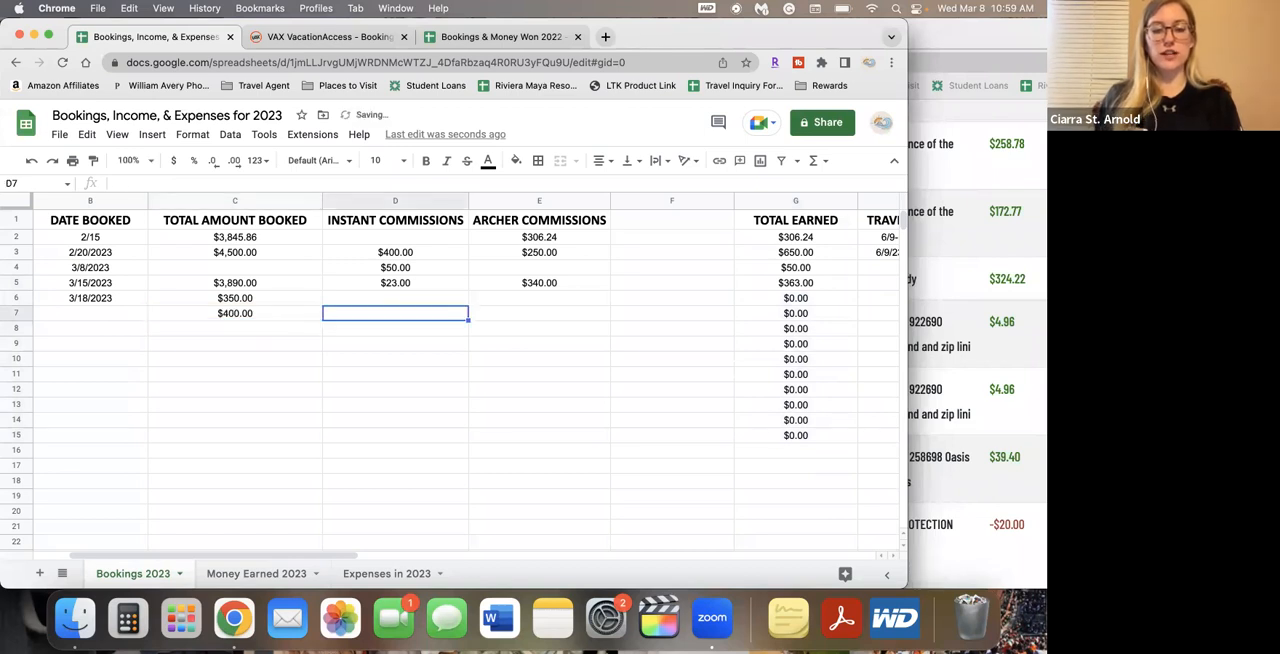
type("15")
key("Tab")
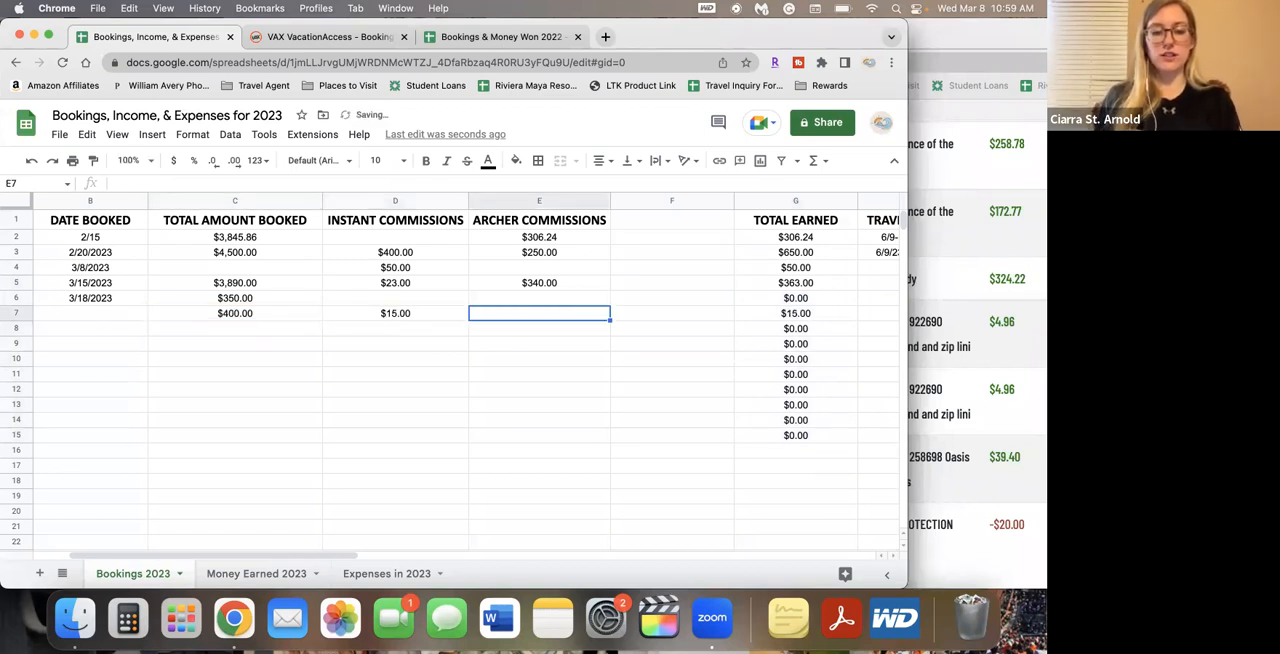
type("70")
key("Return")
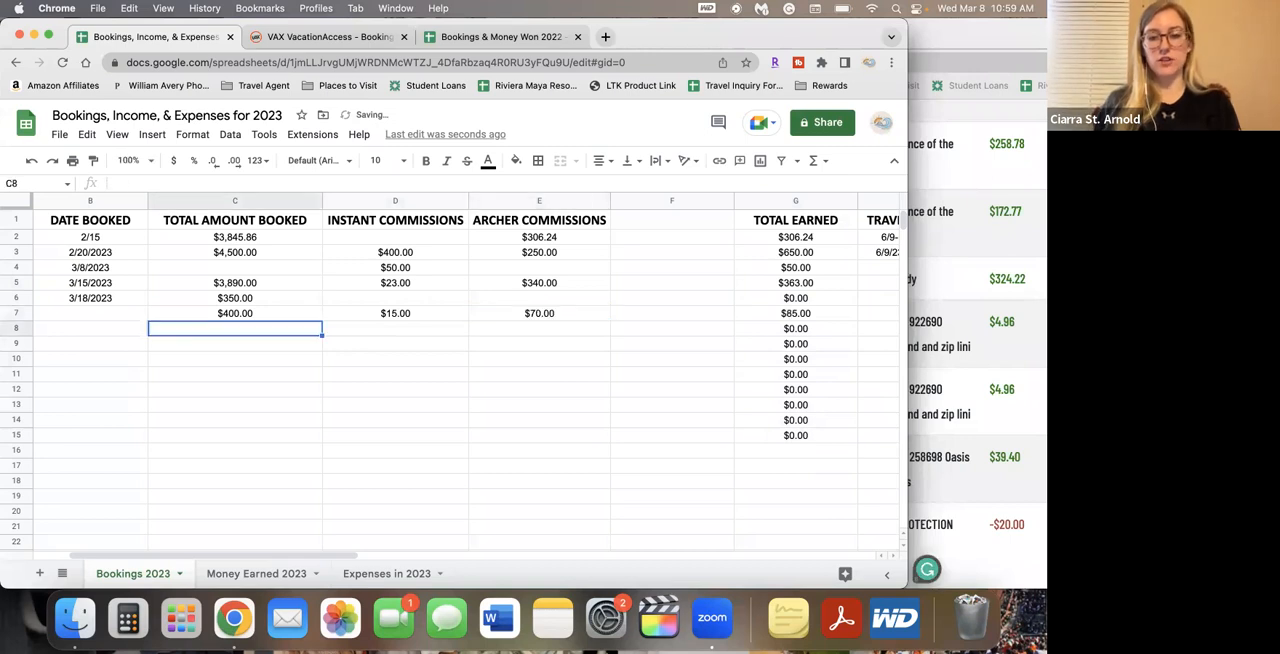